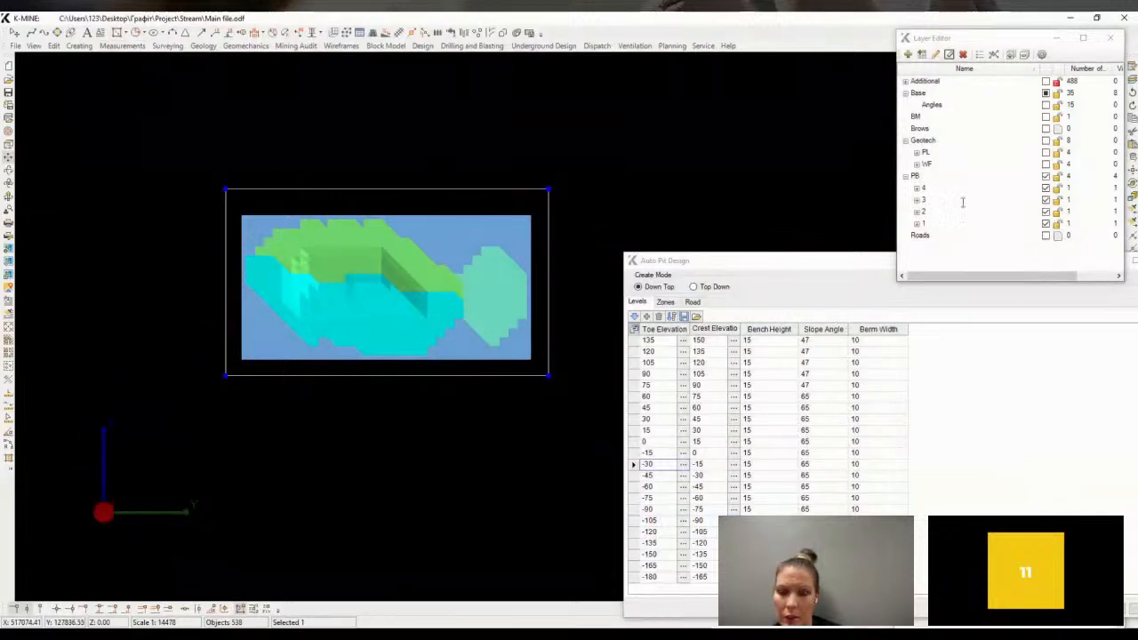
# Set layer visibility so only pushback layer 1 is shown, hiding pushback layers 2, 3 and 4
pyautogui.click(1045, 223)
pyautogui.click(1046, 212)
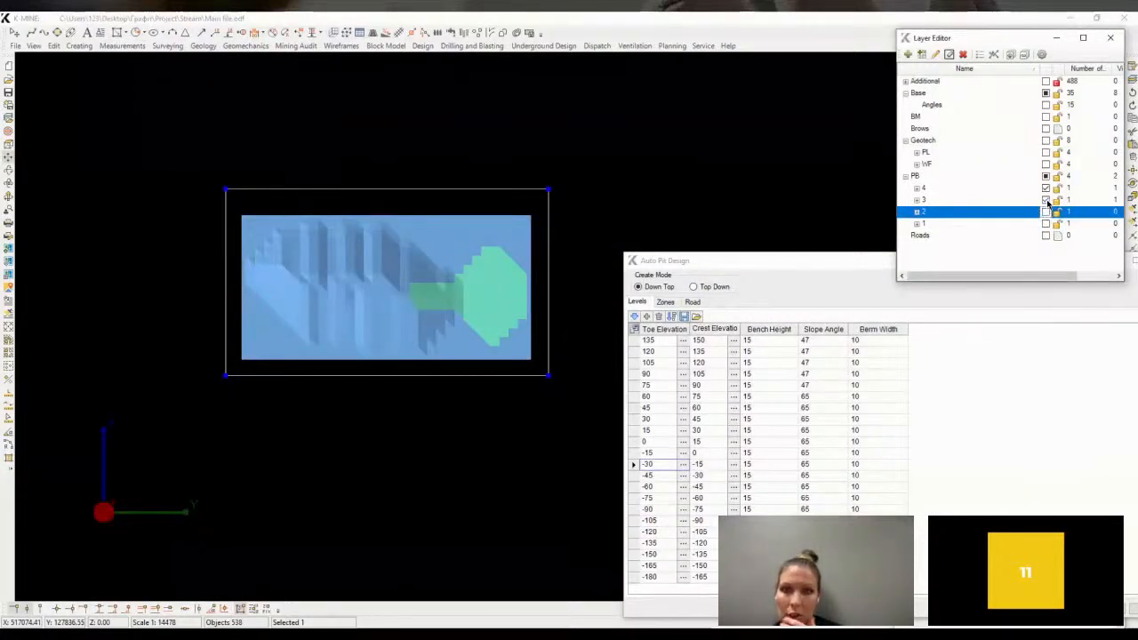
pyautogui.click(1046, 200)
pyautogui.click(1046, 200)
pyautogui.click(1046, 212)
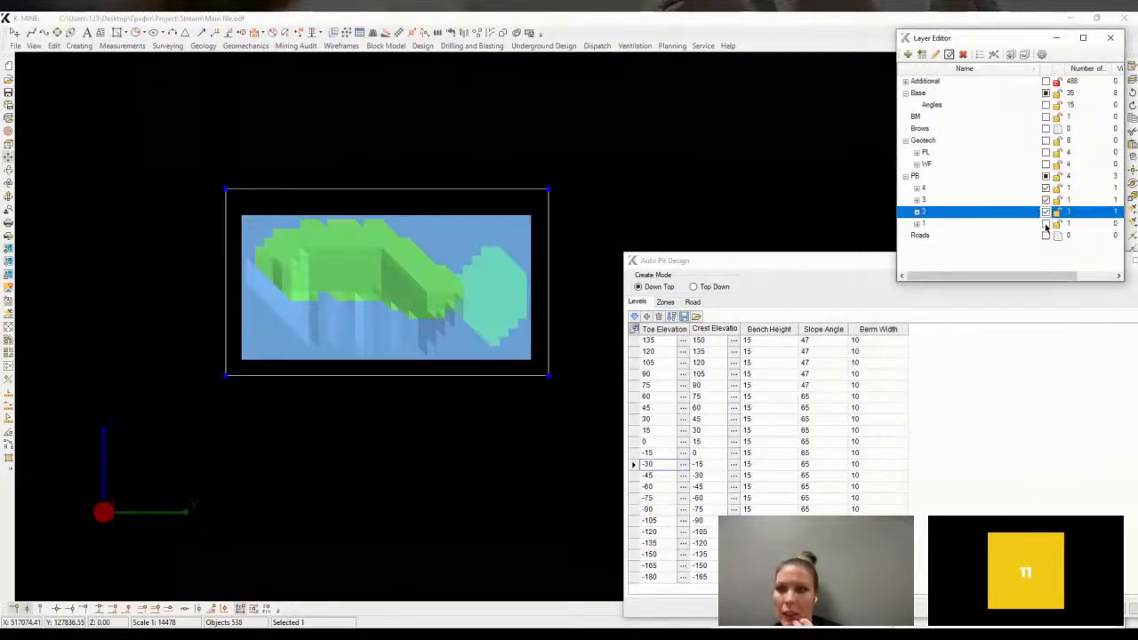
pyautogui.click(1046, 223)
pyautogui.click(1046, 176)
pyautogui.click(1045, 223)
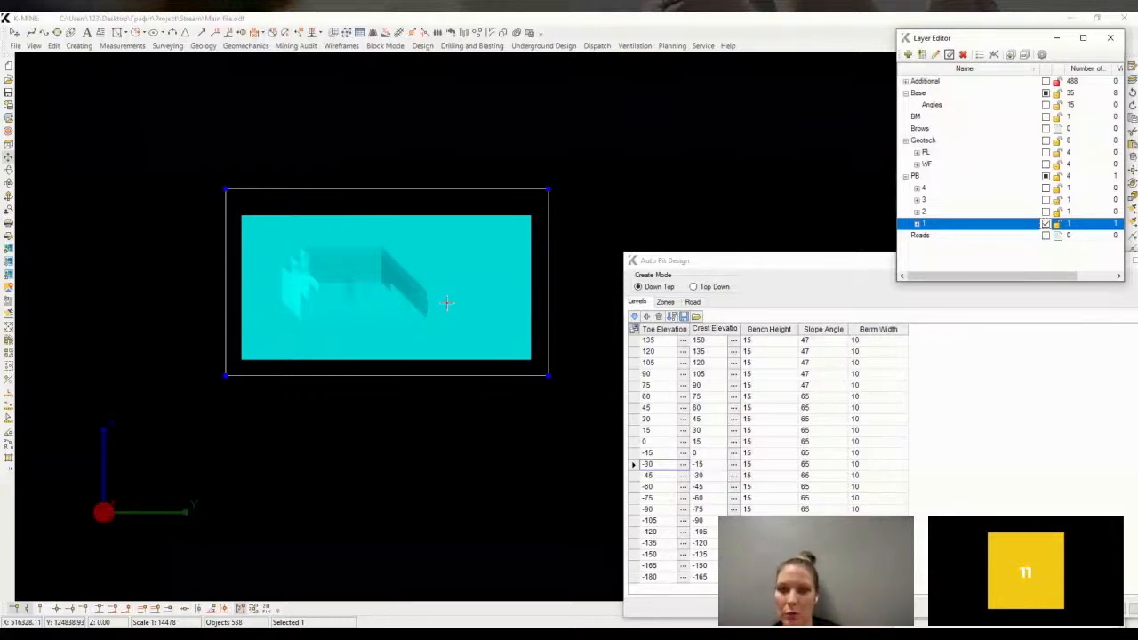
# Open Create Iso-objects and review its filter on wireframe layers starting with PB\1\OPT
pyautogui.click(78, 47)
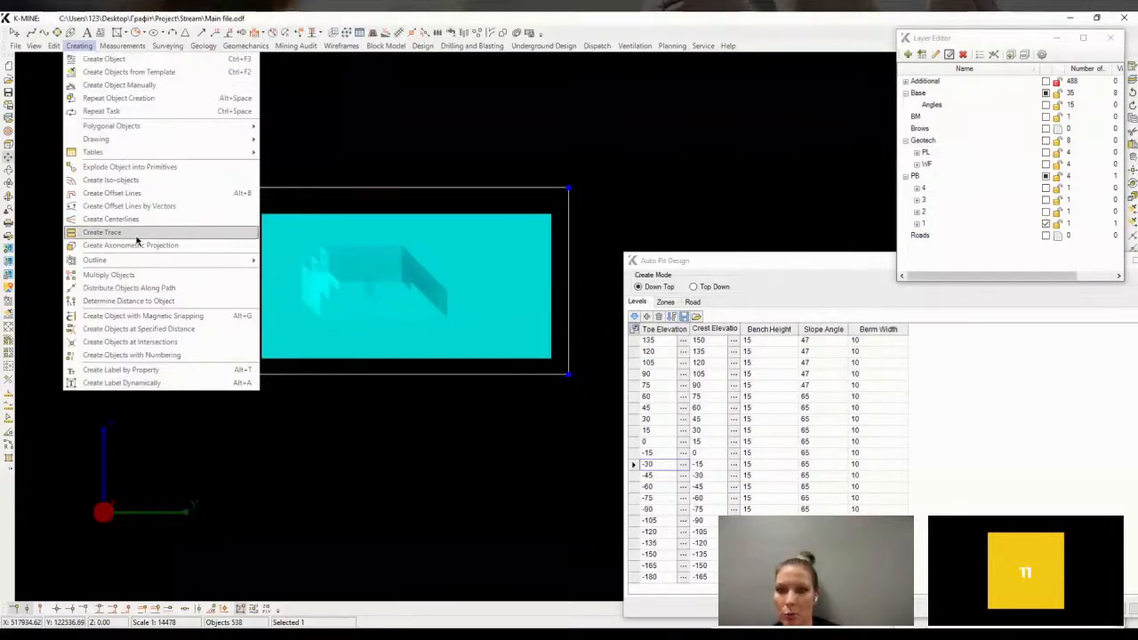
pyautogui.click(111, 180)
pyautogui.click(414, 305)
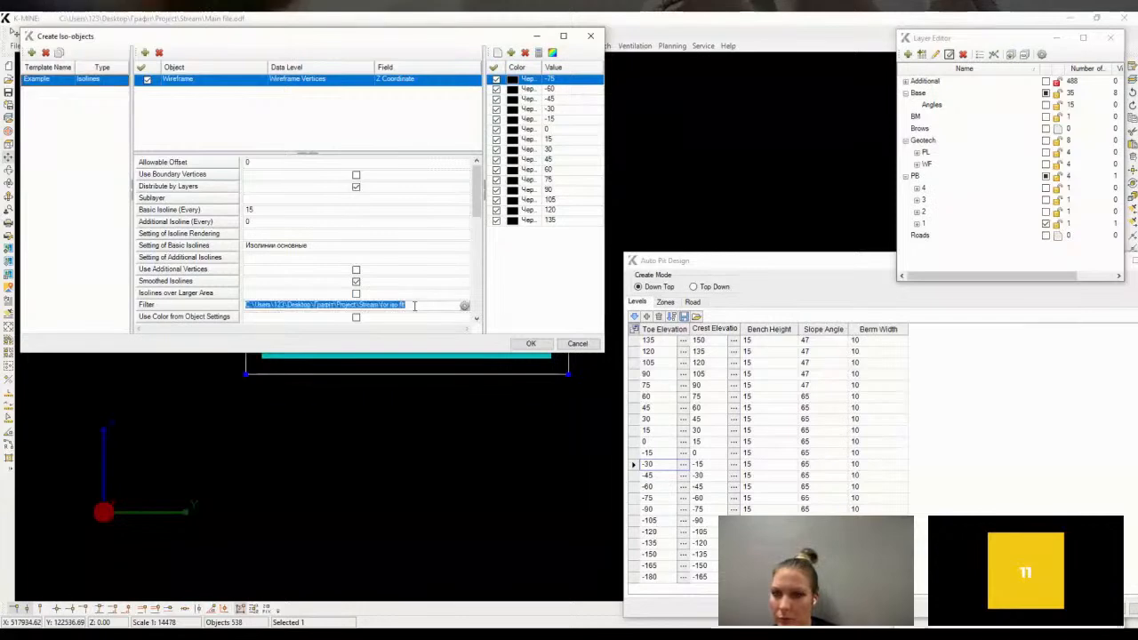
pyautogui.click(464, 305)
pyautogui.click(14, 63)
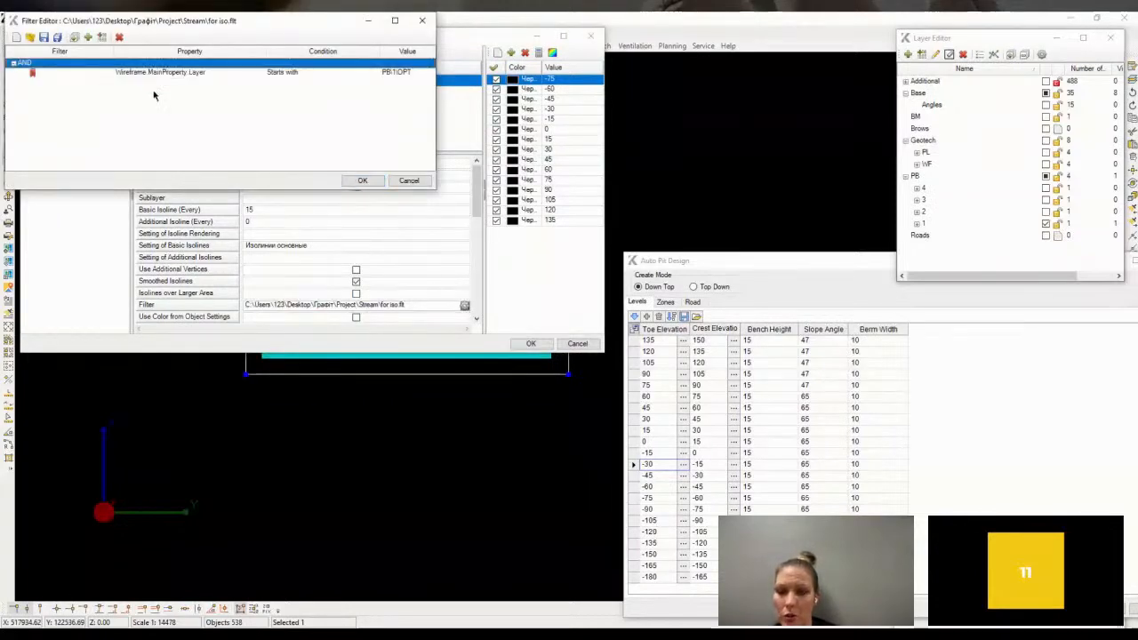
pyautogui.click(425, 75)
pyautogui.click(362, 181)
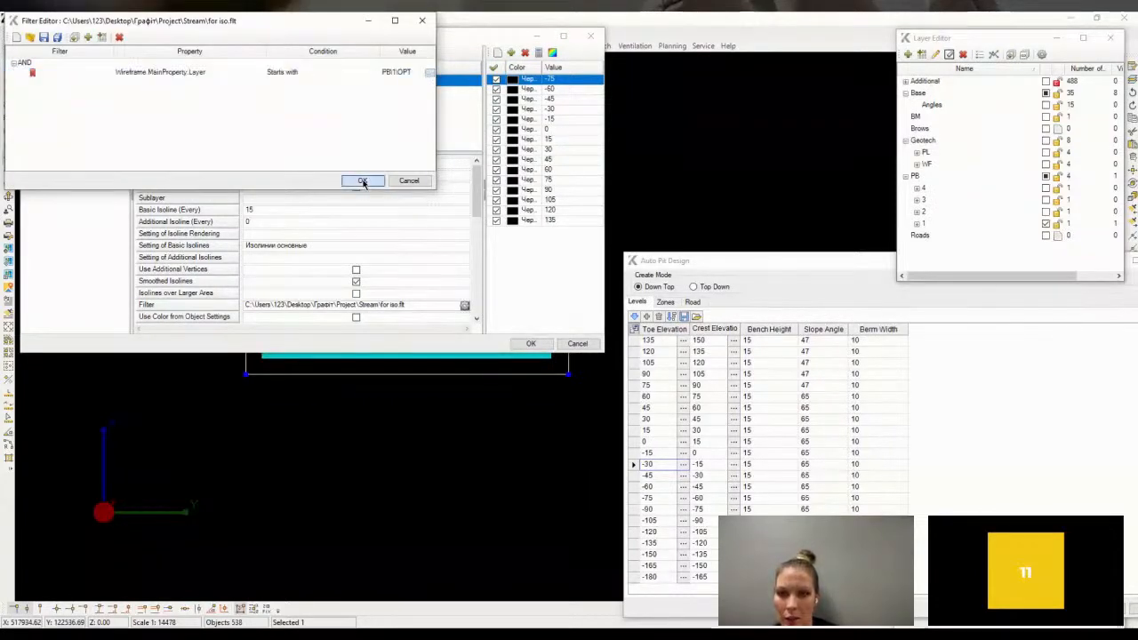
# Recalculate the isoline values from -75 to 150 with an interval of 15 and create the isolines
pyautogui.click(573, 358)
pyautogui.click(539, 54)
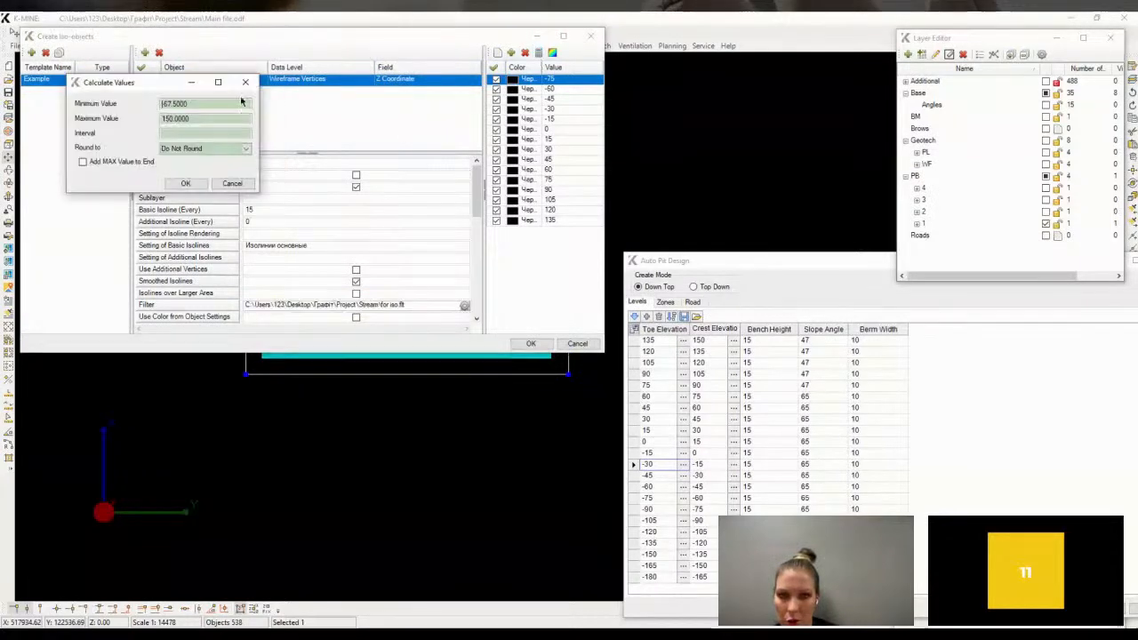
pyautogui.moveTo(198, 104); pyautogui.dragTo(120, 93)
pyautogui.write('-75')
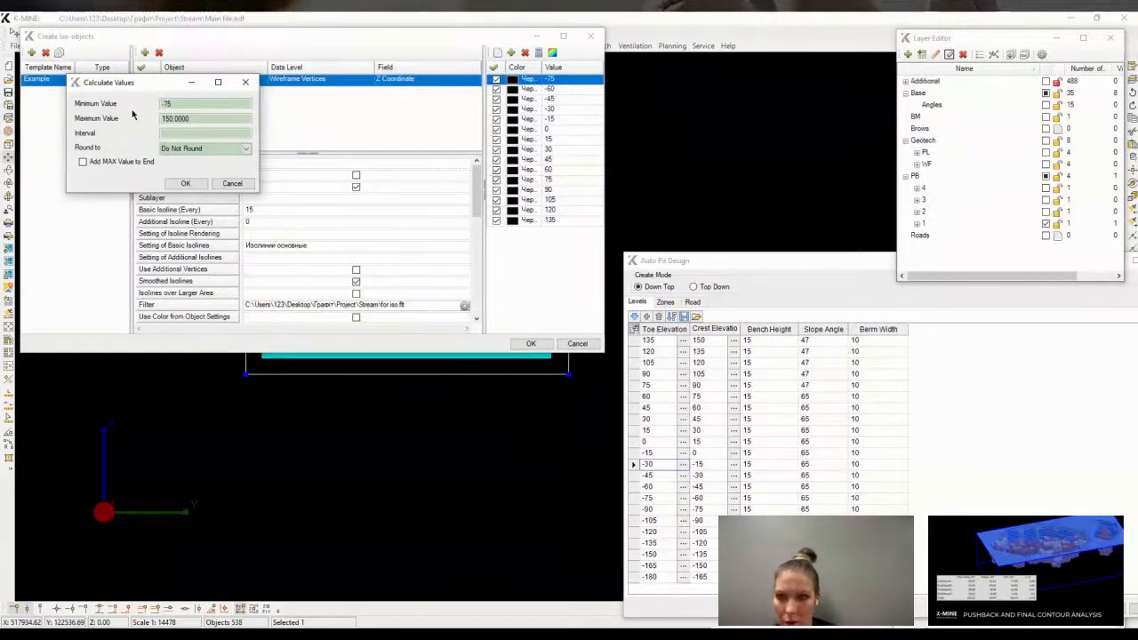
pyautogui.click(169, 133)
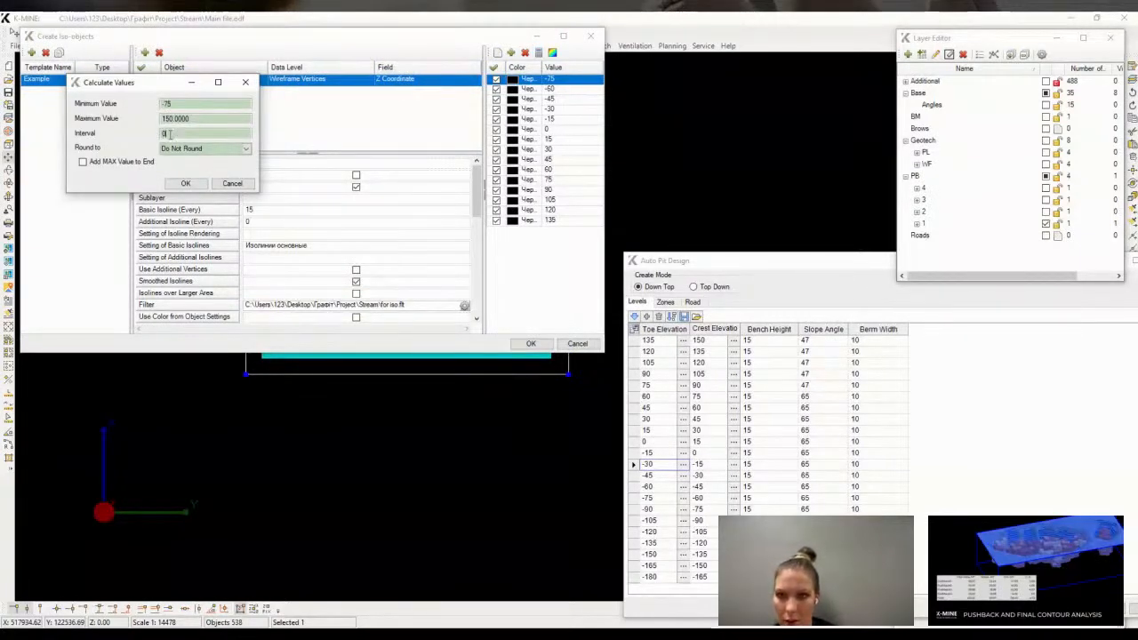
pyautogui.click(186, 183)
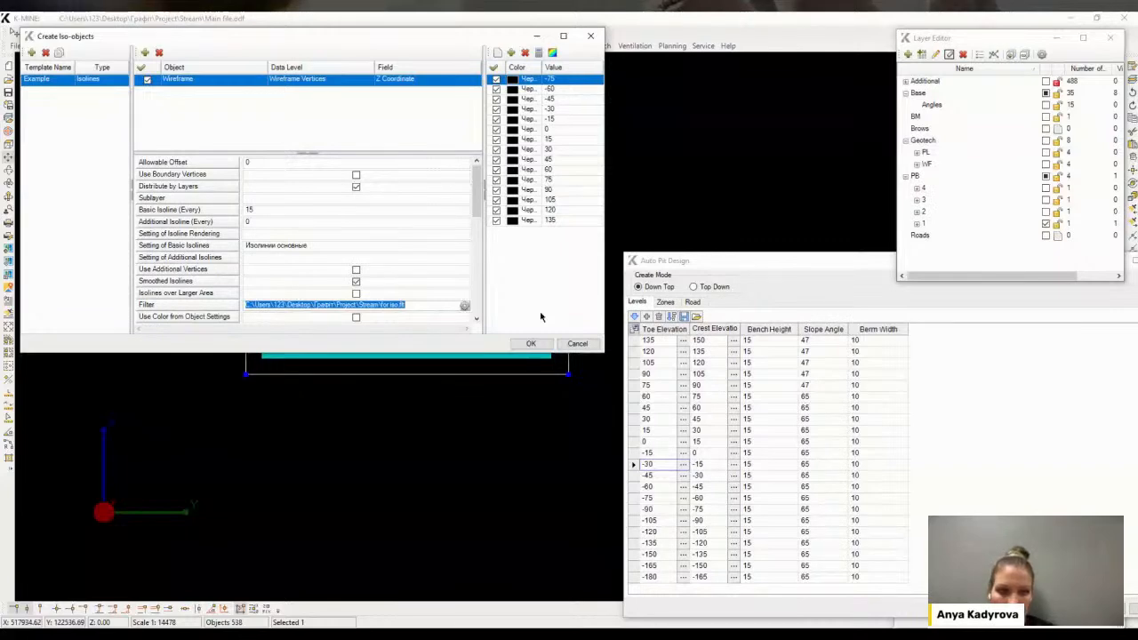
pyautogui.click(530, 343)
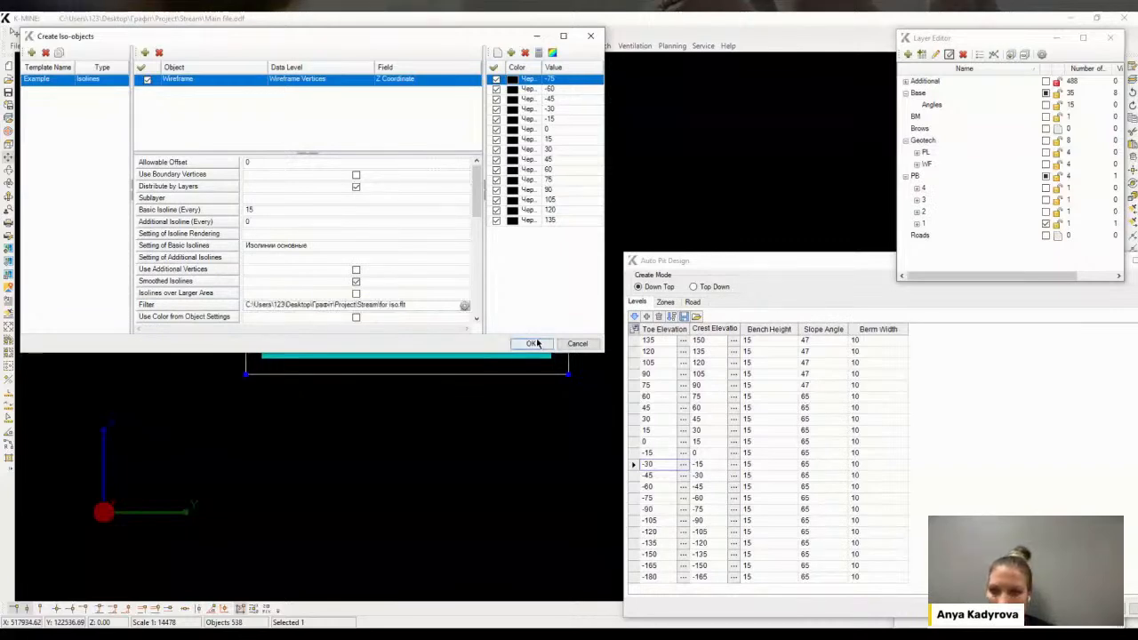
pyautogui.click(601, 362)
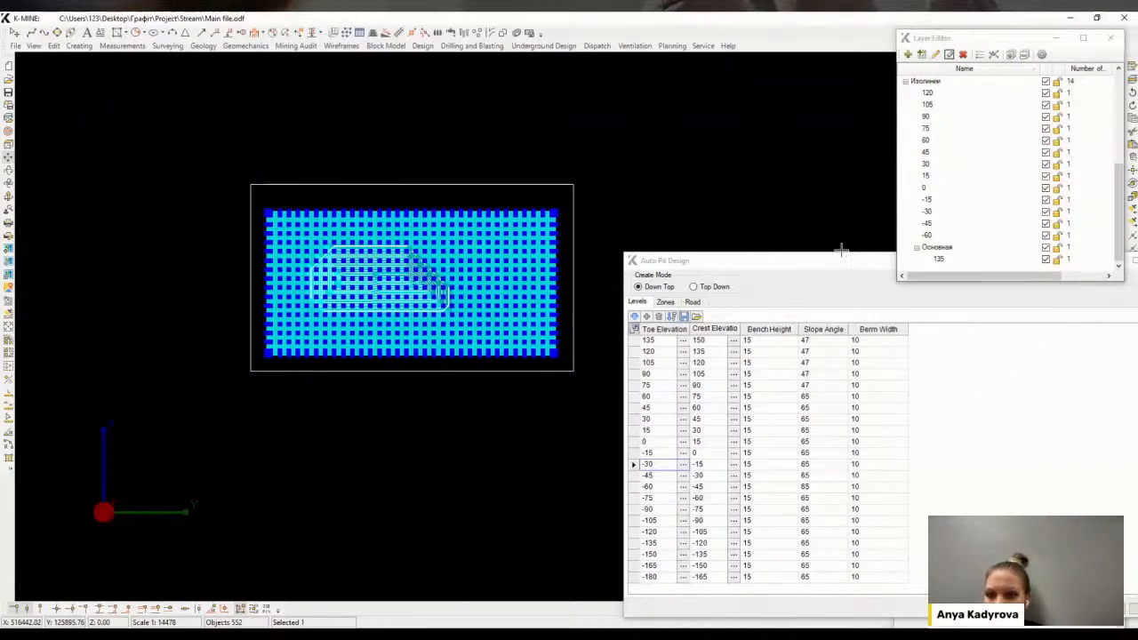
# Hide the selected pit wireframe through its properties
pyautogui.hotkey('alt', 'Return')
pyautogui.click(1018, 419)
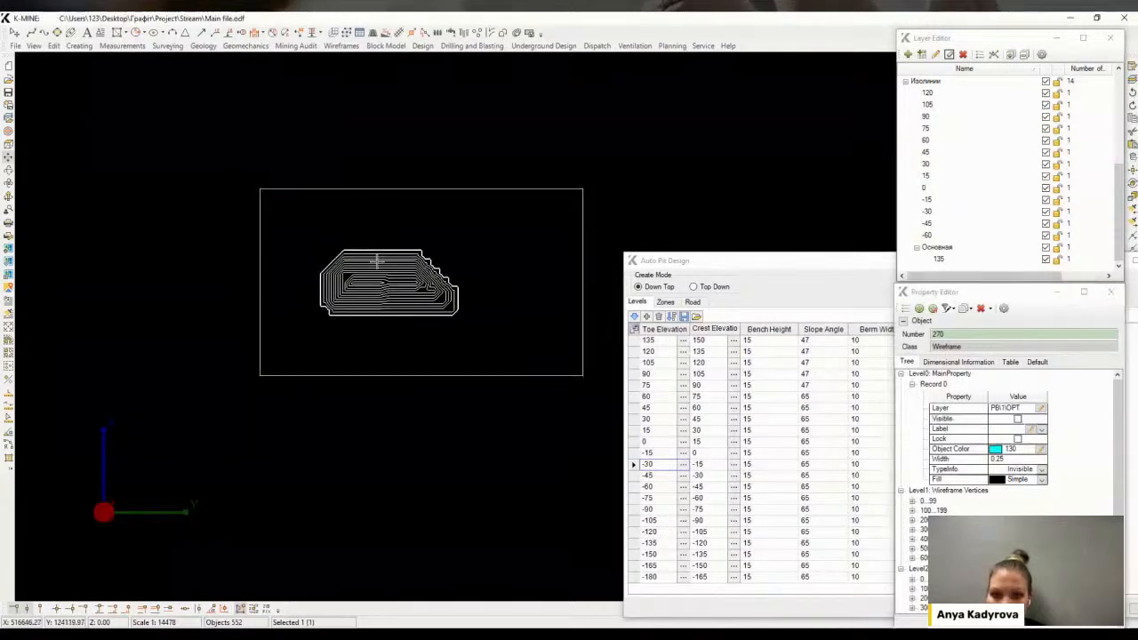
# Delete the two smallest isolines at the bottom of the pit, for levels -60 and -45
pyautogui.scroll(3, 391, 293)
pyautogui.scroll(2, 371, 315)
pyautogui.click(380, 305)
pyautogui.press('Delete')
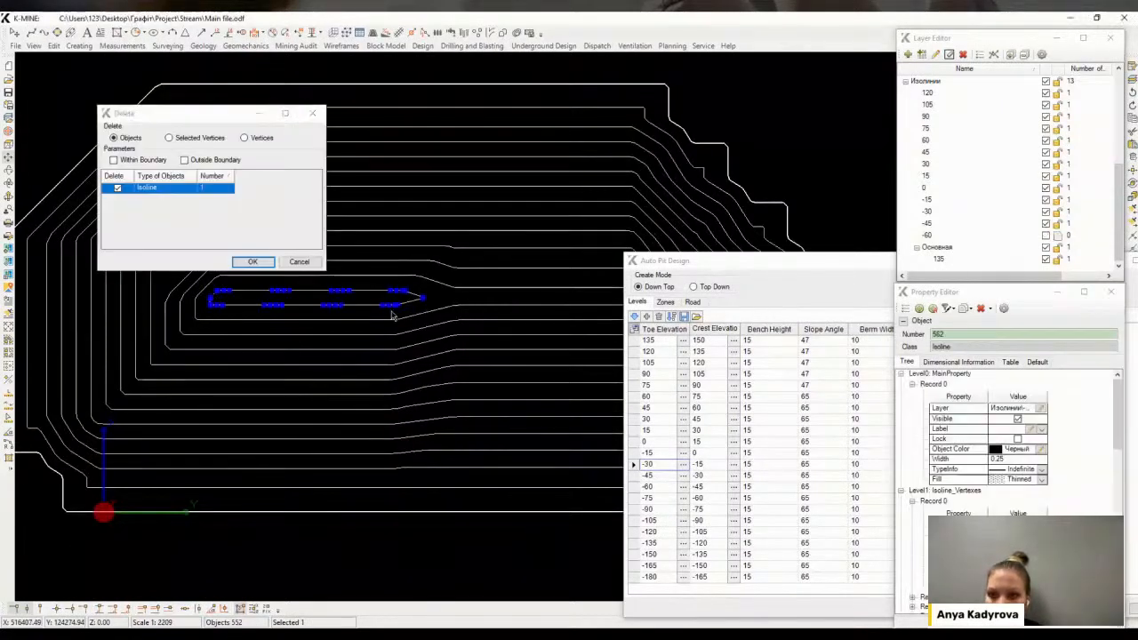
pyautogui.press('Return')
pyautogui.press('Return')
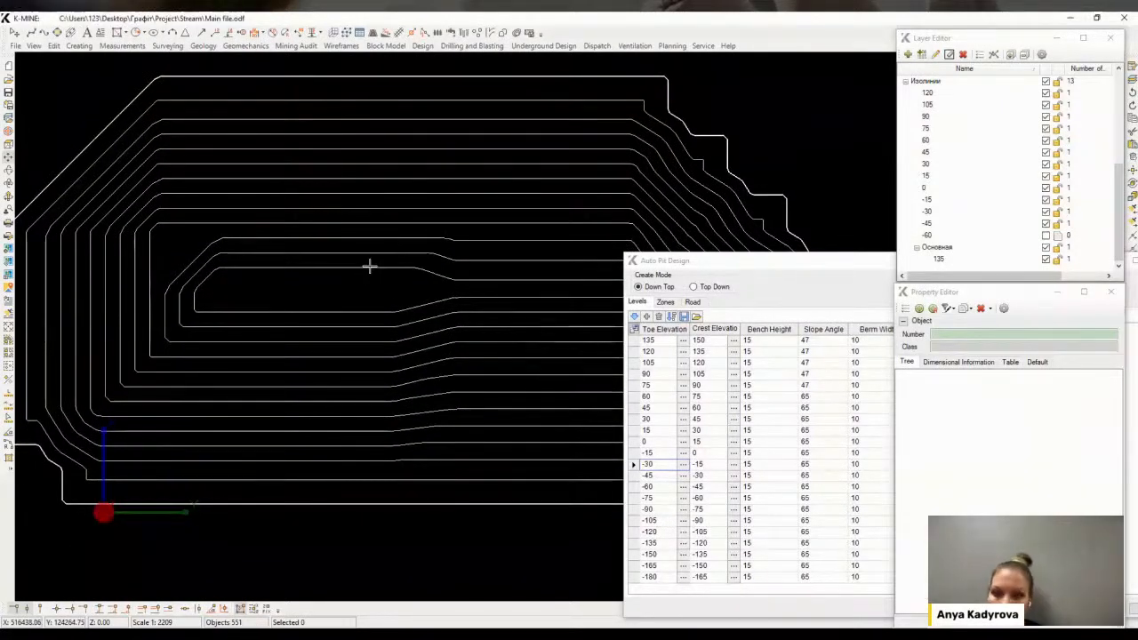
pyautogui.click(369, 267)
pyautogui.press('Delete')
pyautogui.press('Return')
# Select all remaining isolines and smooth them with Smooth and Break Lines using the listed settings
pyautogui.scroll(-3, 373, 275)
pyautogui.moveTo(539, 419); pyautogui.dragTo(594, 408)
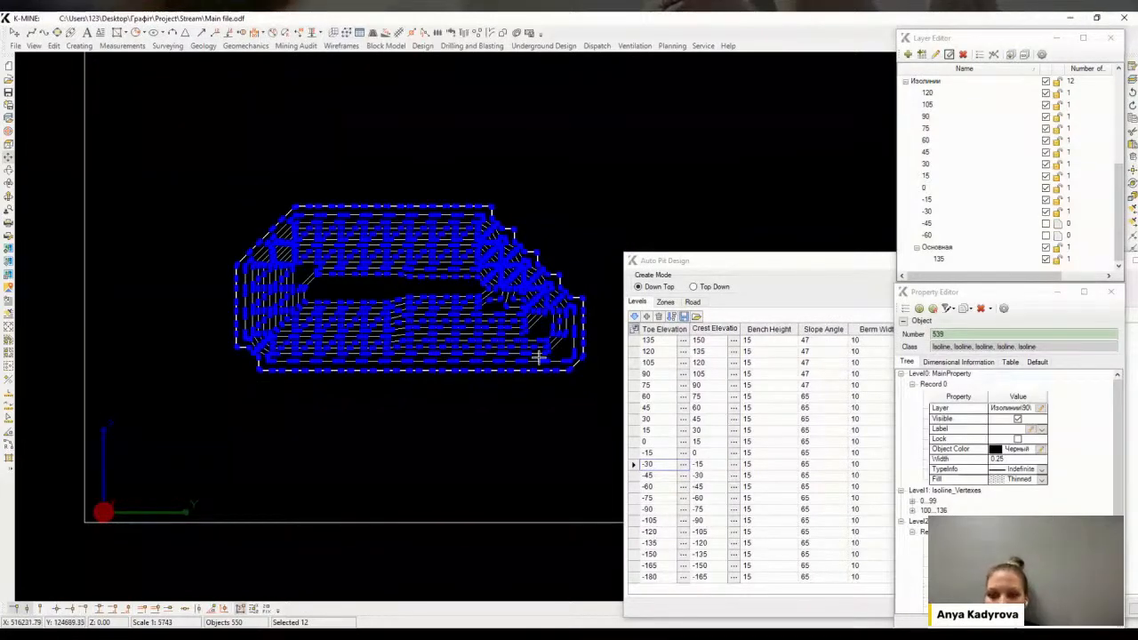
pyautogui.hotkey('ctrl', 'b')
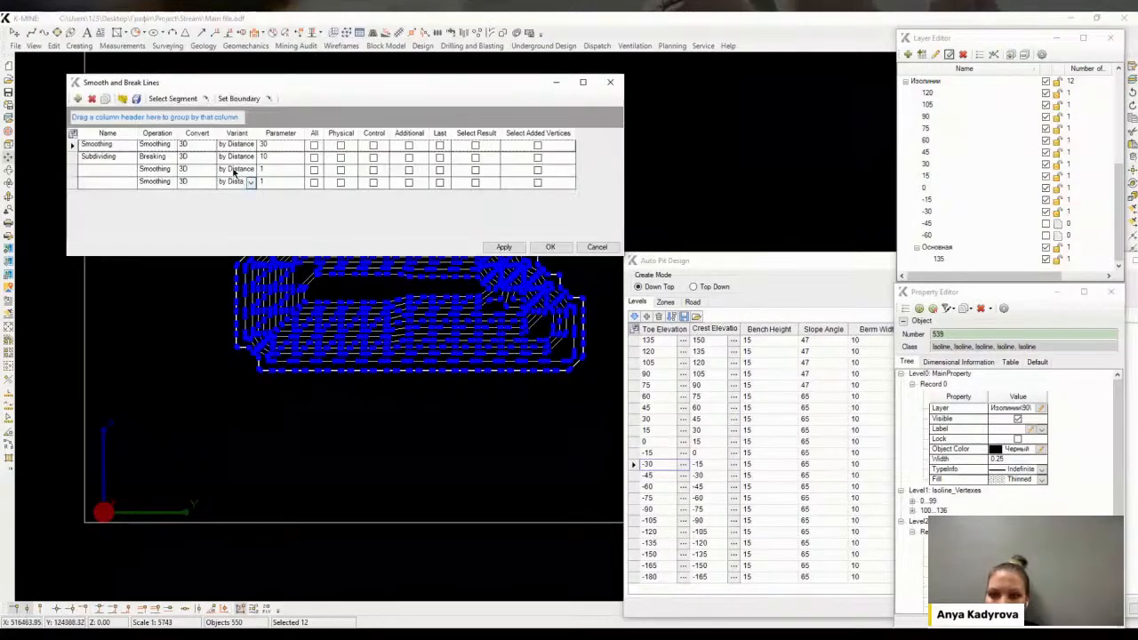
pyautogui.click(544, 249)
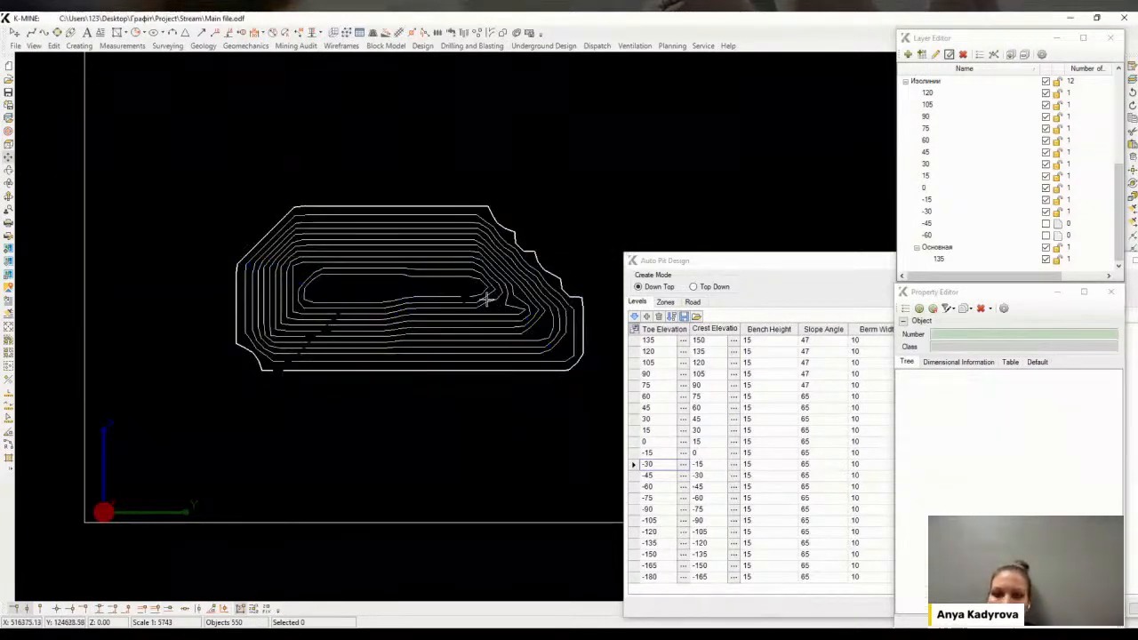
# Apply Average Boundary to all smoothed isolines and hide the isolines layer
pyautogui.moveTo(227, 158); pyautogui.dragTo(548, 382)
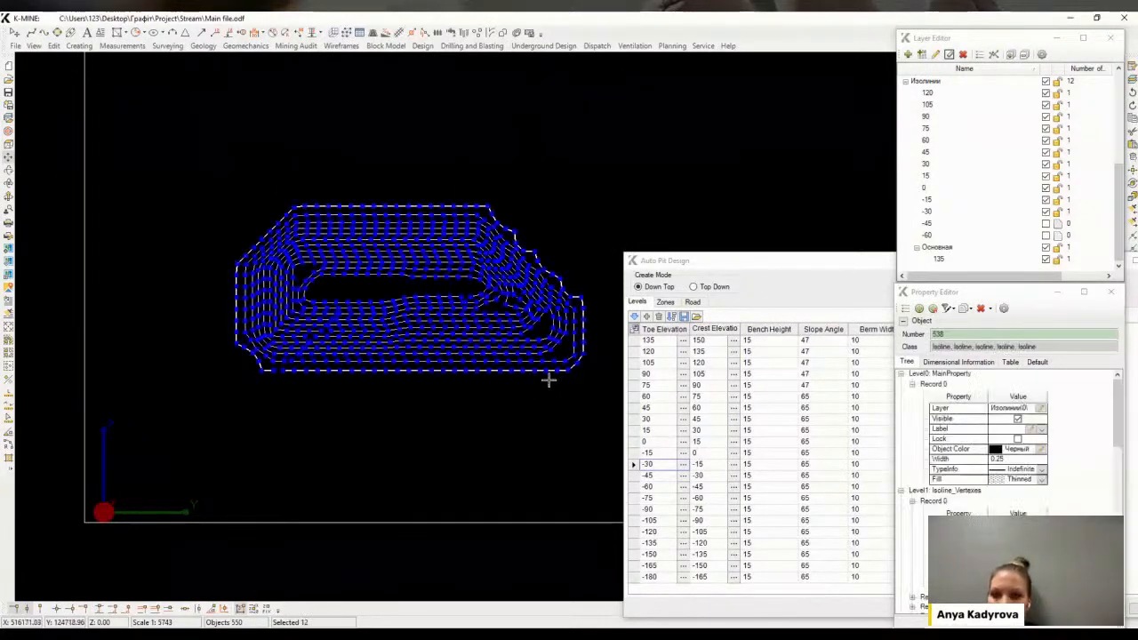
pyautogui.click(54, 45)
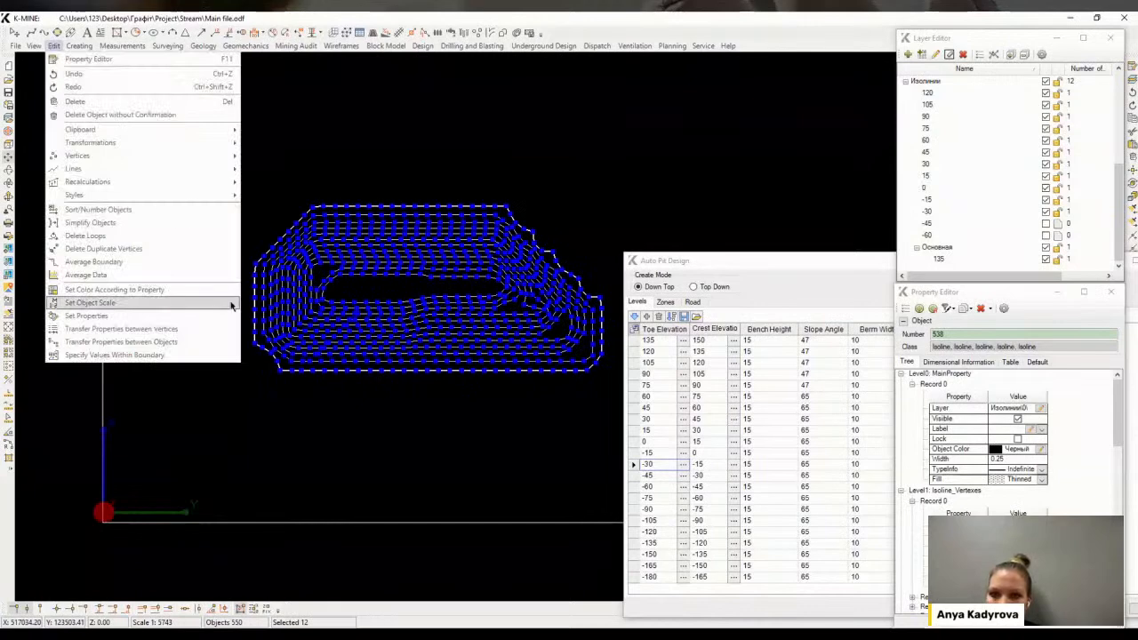
pyautogui.click(122, 260)
pyautogui.click(399, 169)
pyautogui.scroll(2, 461, 265)
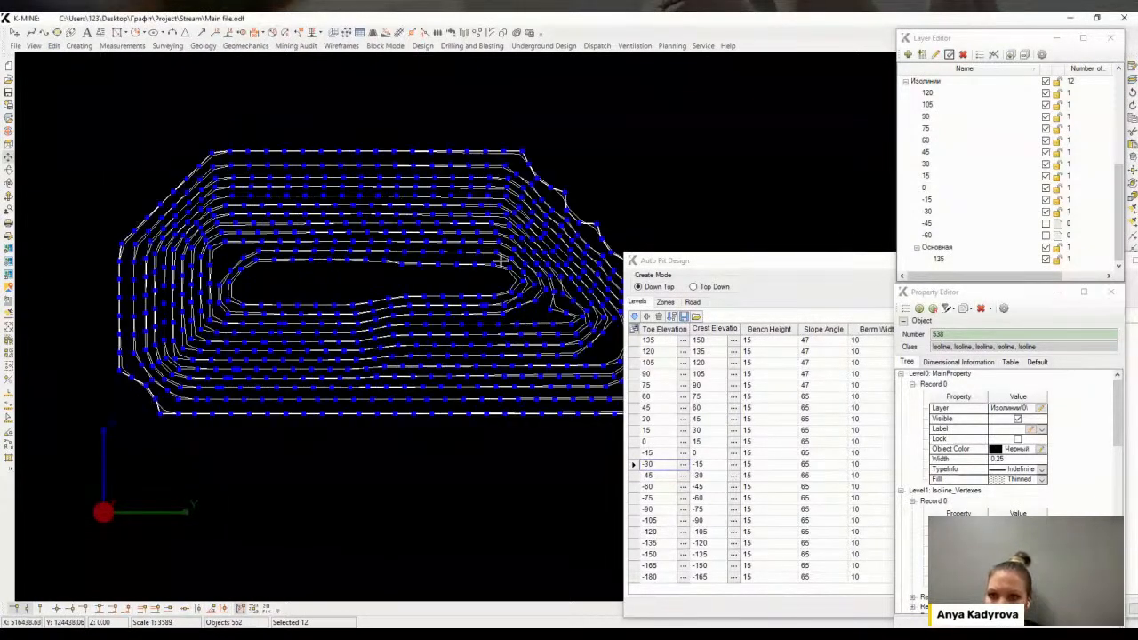
pyautogui.click(1046, 81)
# Select all averaged lines and move them into a new sublayer named Iso under pushback layer 1
pyautogui.moveTo(521, 283); pyautogui.dragTo(431, 256, button='middle')
pyautogui.scroll(-2, 453, 262)
pyautogui.moveTo(101, 130); pyautogui.dragTo(593, 416)
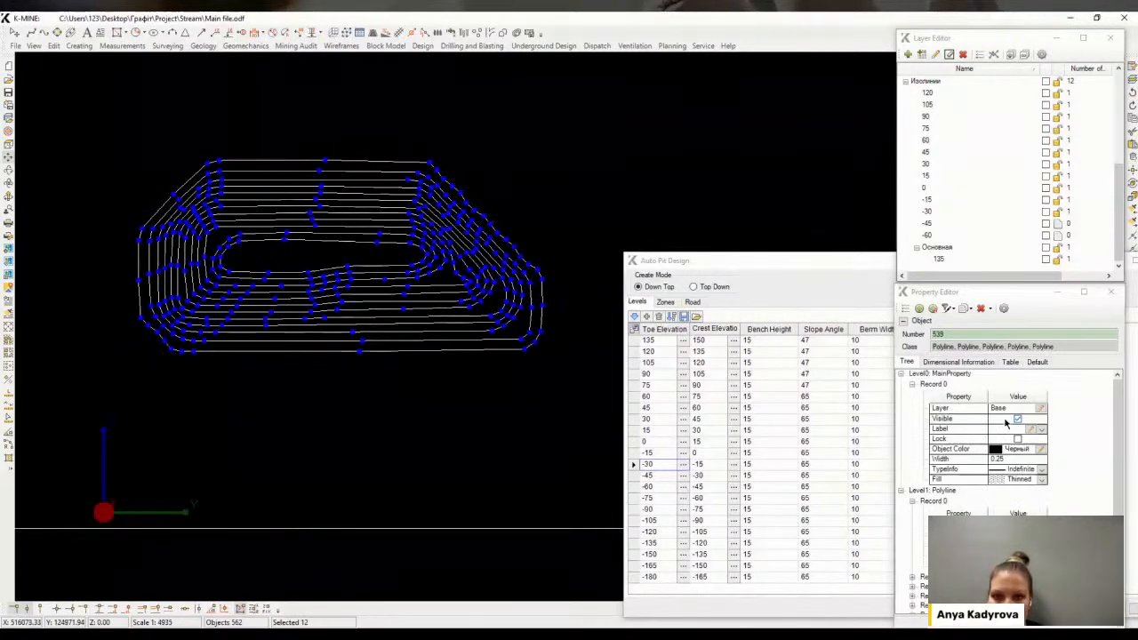
pyautogui.click(1040, 407)
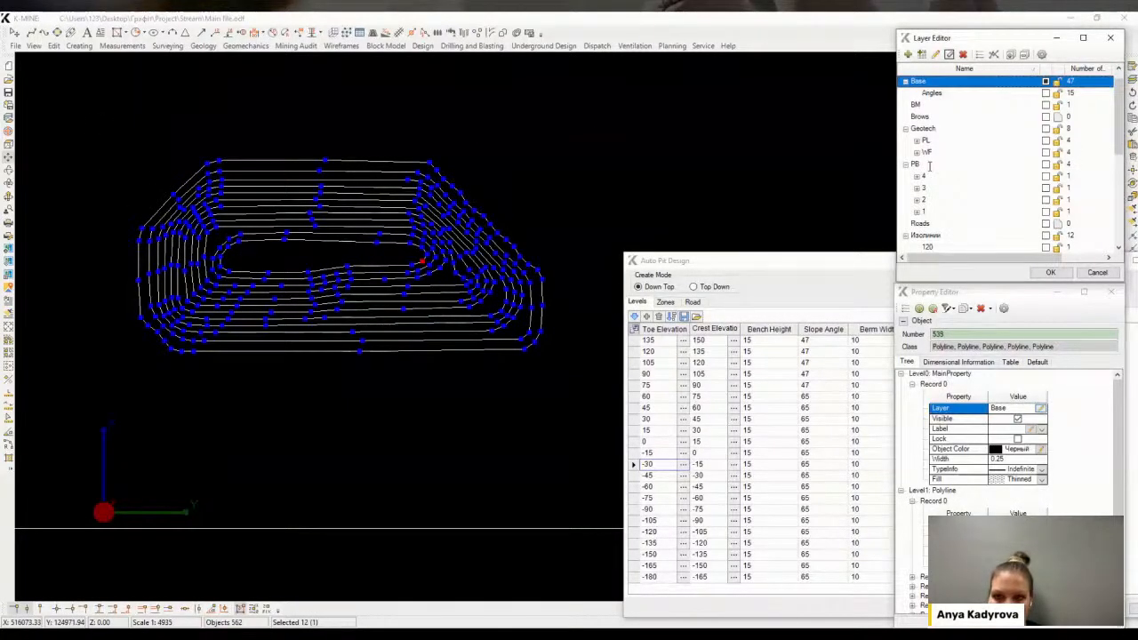
pyautogui.click(921, 212)
pyautogui.rightClick(922, 212)
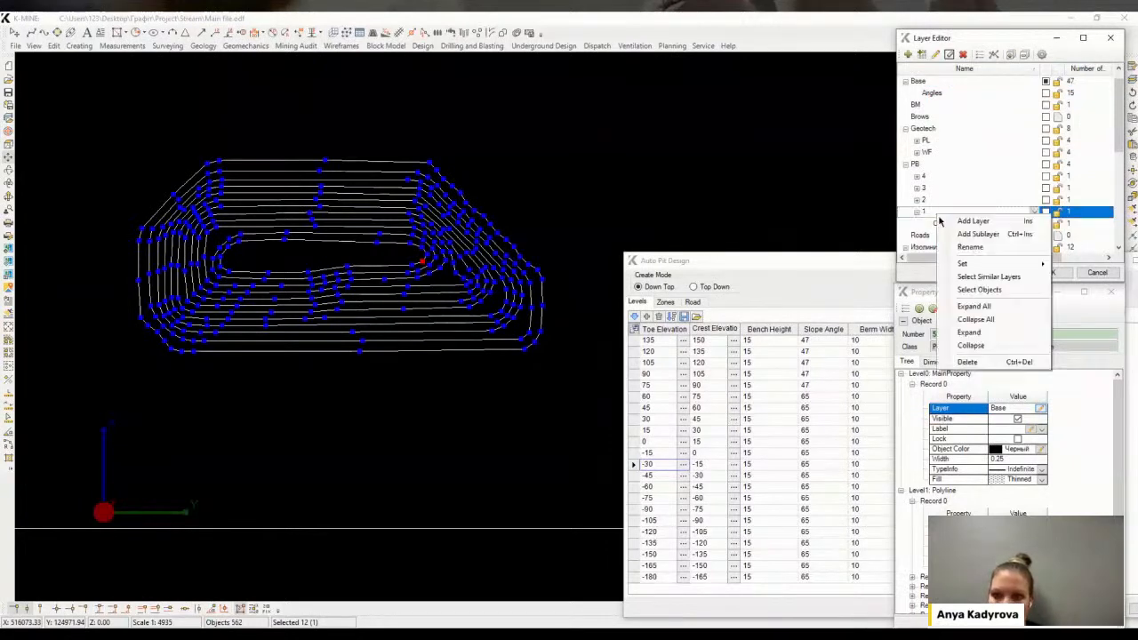
pyautogui.click(947, 220)
pyautogui.press('BackSpace')
pyautogui.press('BackSpace')
pyautogui.press('BackSpace')
pyautogui.press('BackSpace')
pyautogui.press('BackSpace')
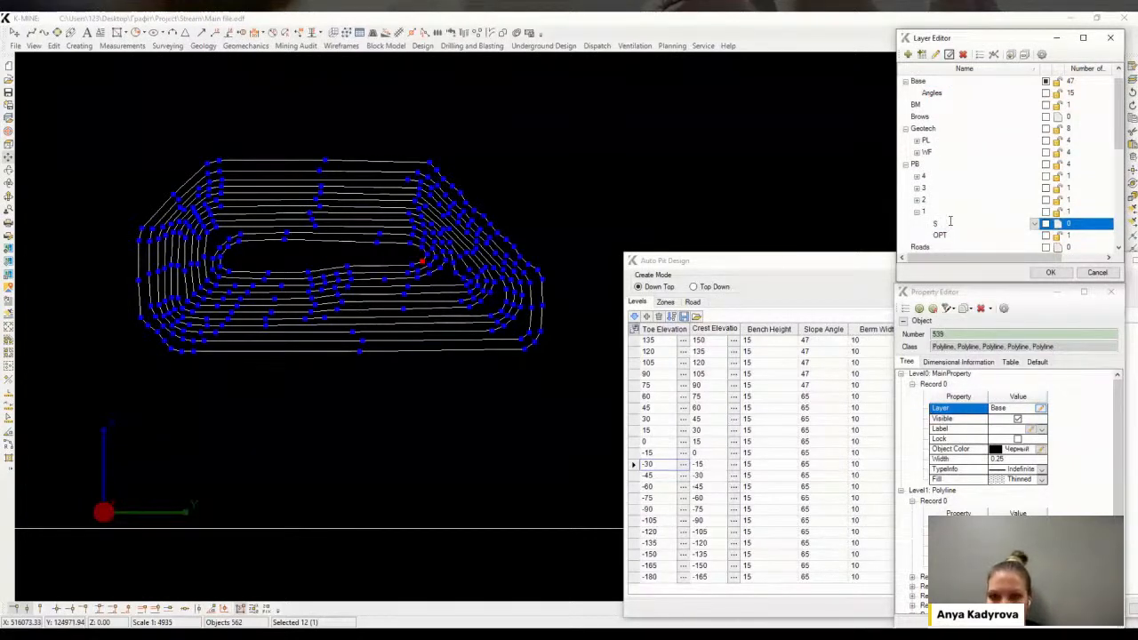
pyautogui.press('Return')
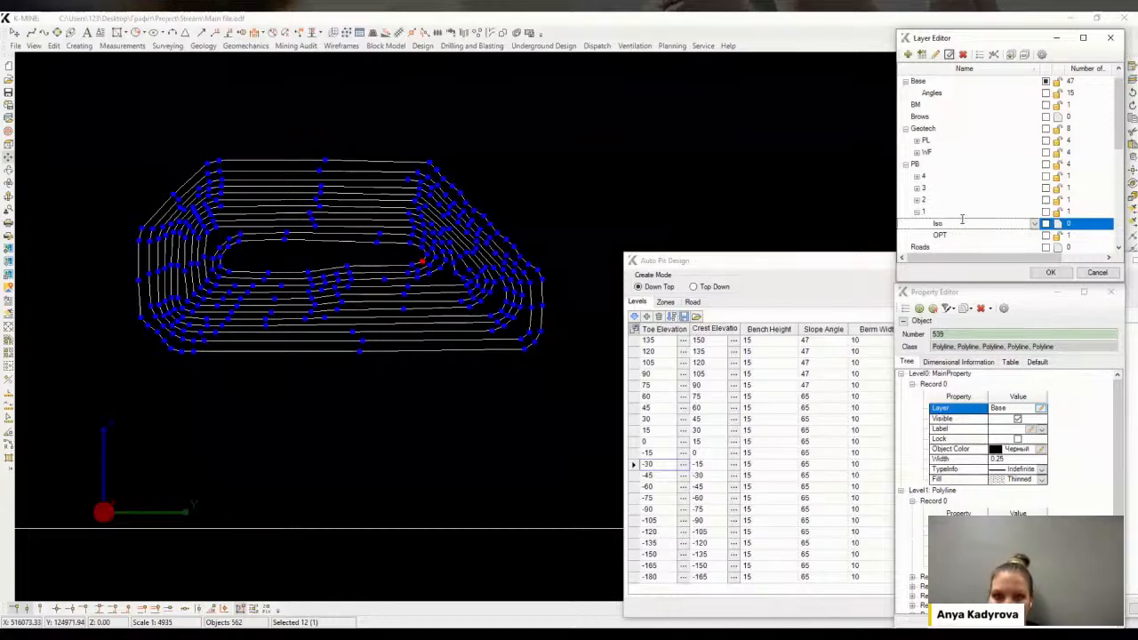
pyautogui.click(1050, 272)
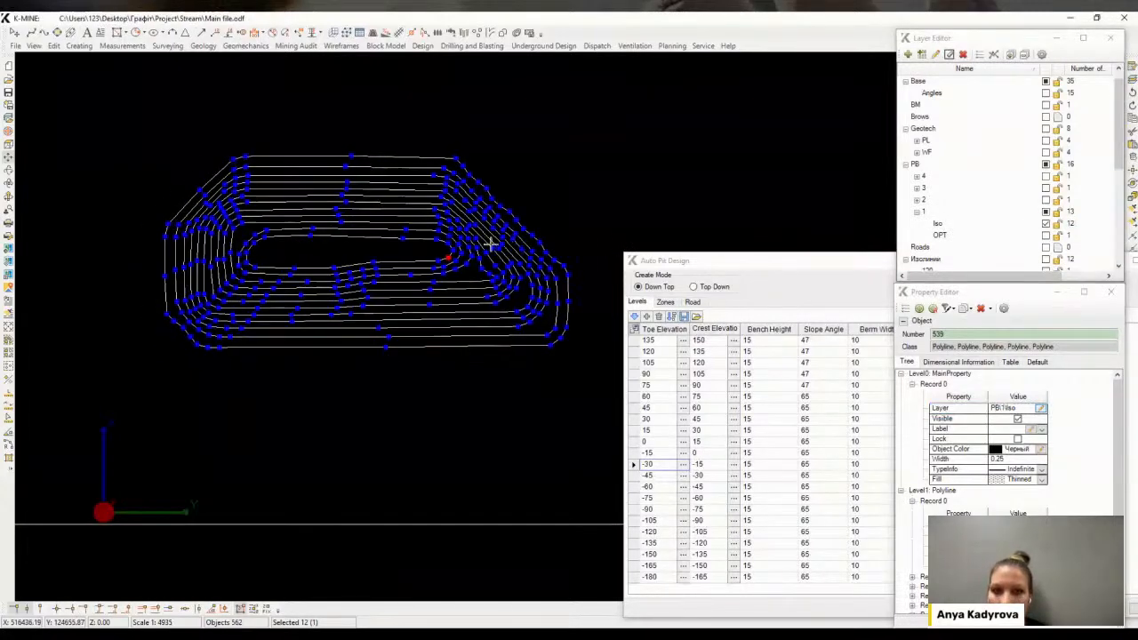
# Select the innermost averaged contour and assign it as the toe boundary for the -30 level in Auto Pit Design
pyautogui.scroll(3, 484, 257)
pyautogui.scroll(3, 445, 263)
pyautogui.press('Escape')
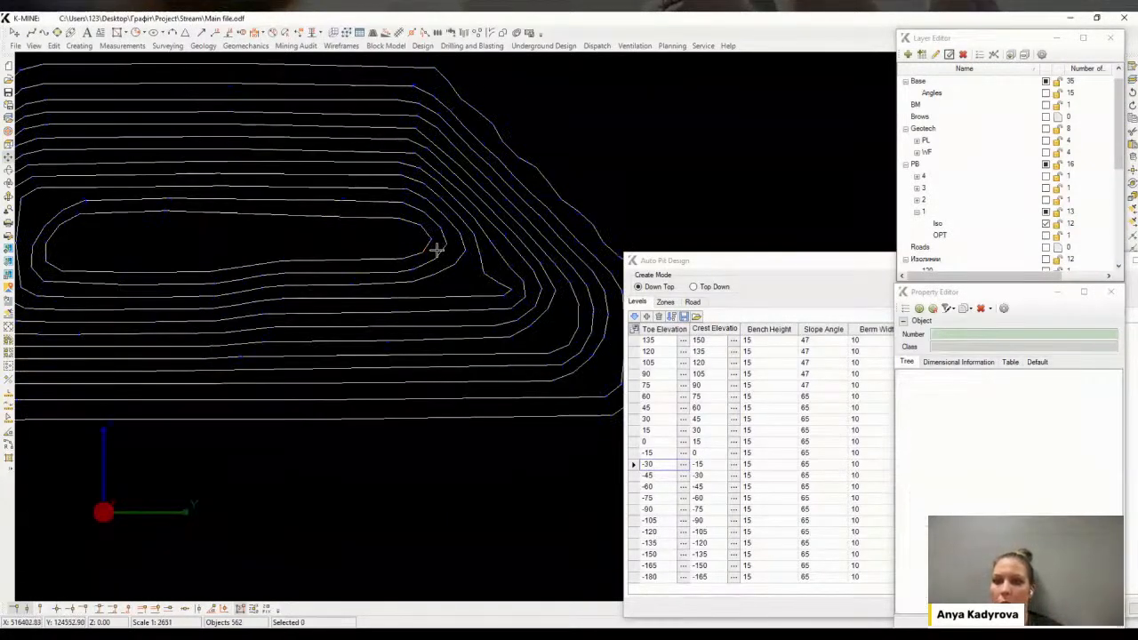
pyautogui.moveTo(295, 245); pyautogui.dragTo(377, 239, button='middle')
pyautogui.click(508, 231)
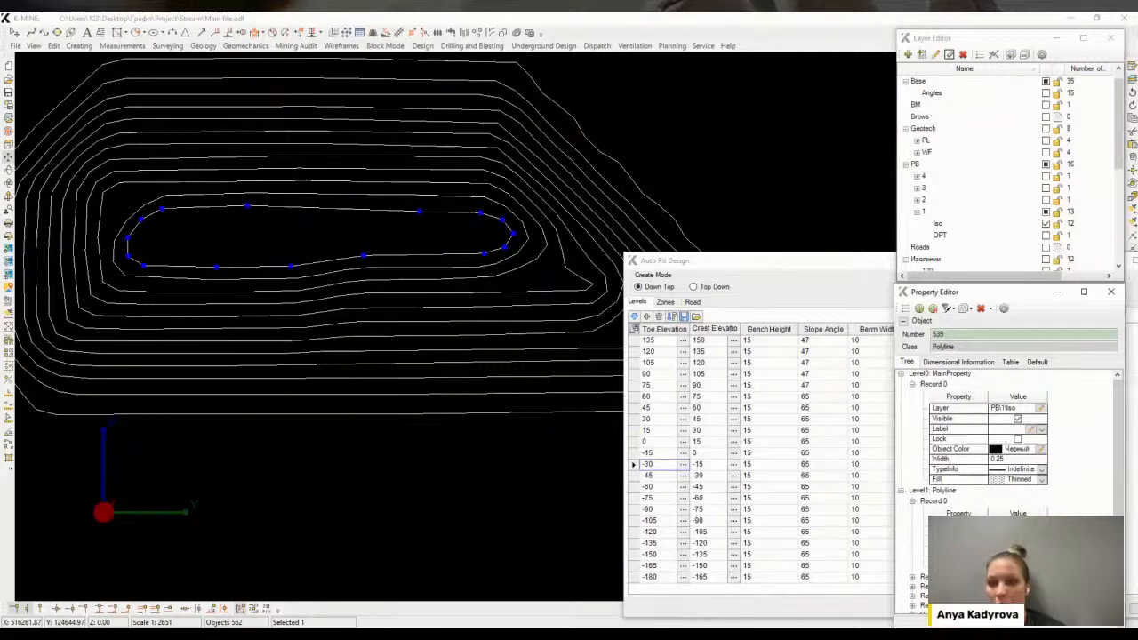
pyautogui.moveTo(479, 338); pyautogui.dragTo(464, 333, button='middle')
pyautogui.click(683, 466)
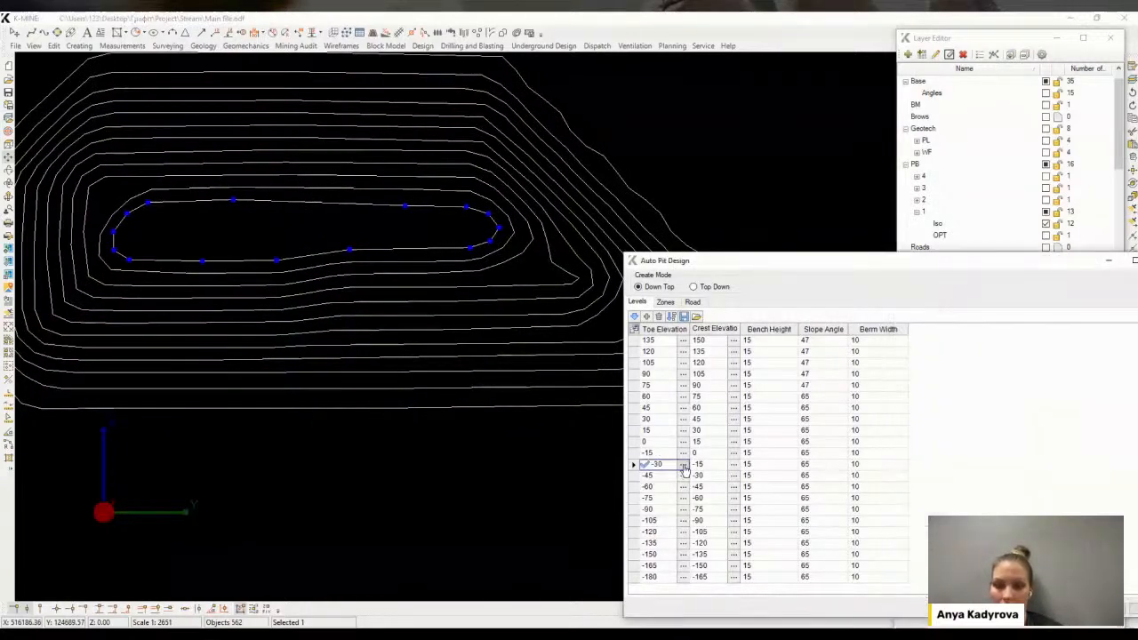
# Review the road ramp settings for R1 and R2 and generate the pit design from the chosen toe contour
pyautogui.moveTo(386, 279); pyautogui.dragTo(440, 293, button='middle')
pyautogui.scroll(-3, 429, 310)
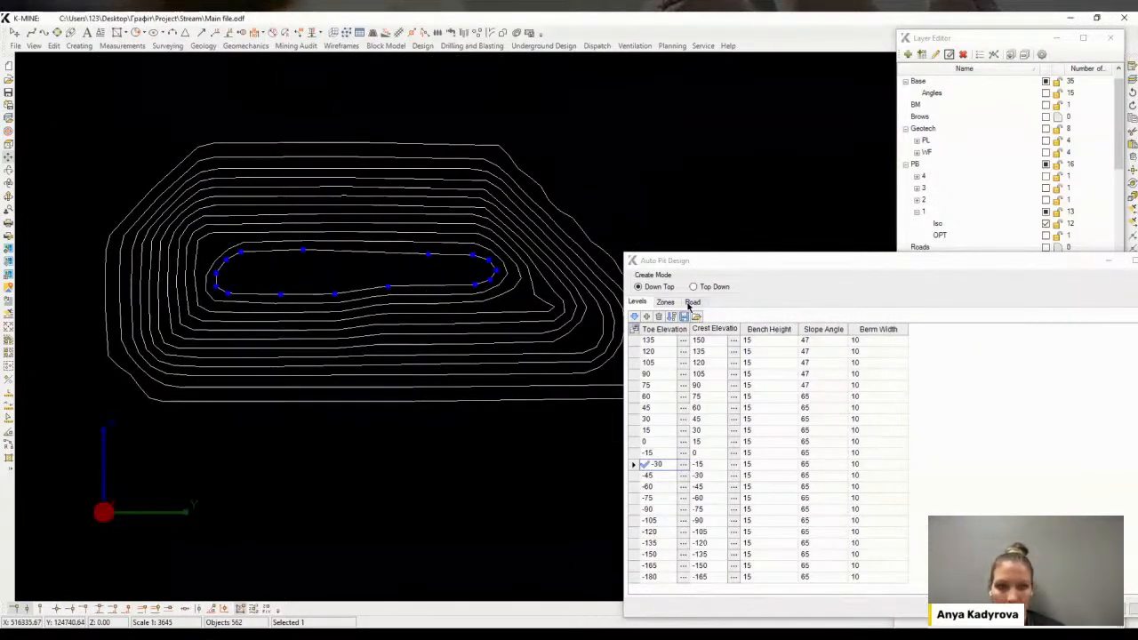
pyautogui.click(691, 302)
pyautogui.click(659, 342)
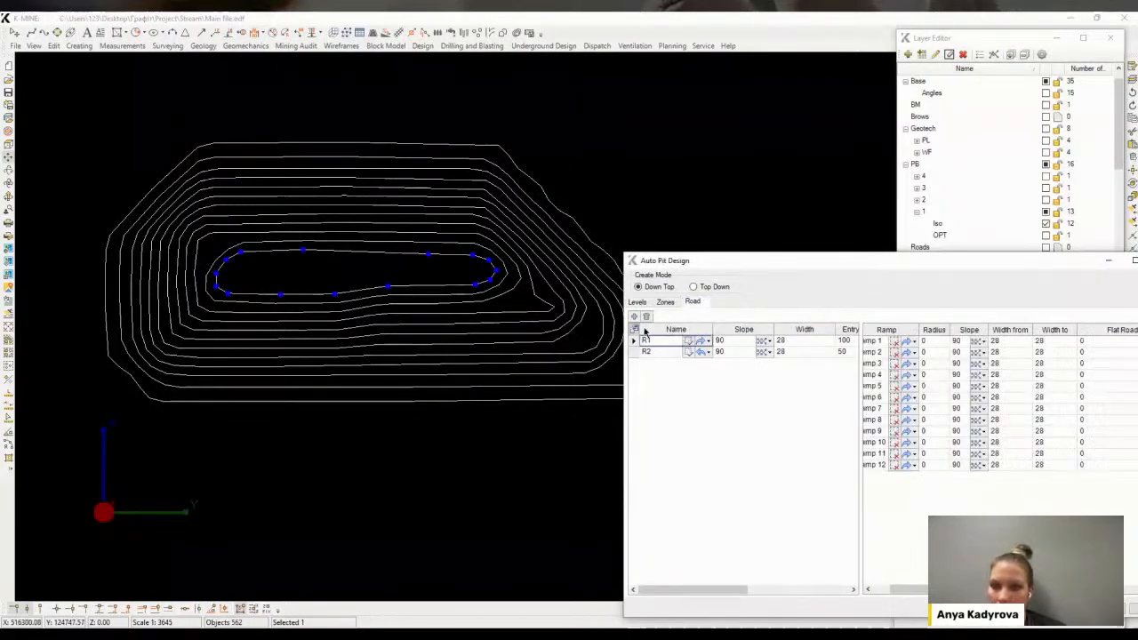
pyautogui.click(638, 303)
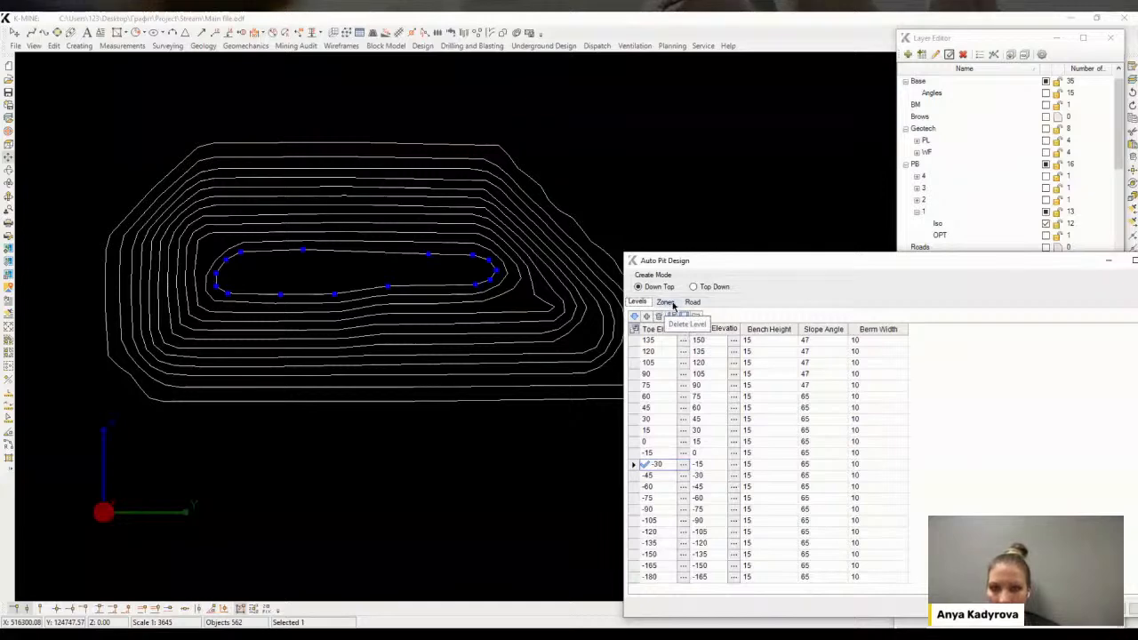
pyautogui.moveTo(491, 329); pyautogui.dragTo(437, 321)
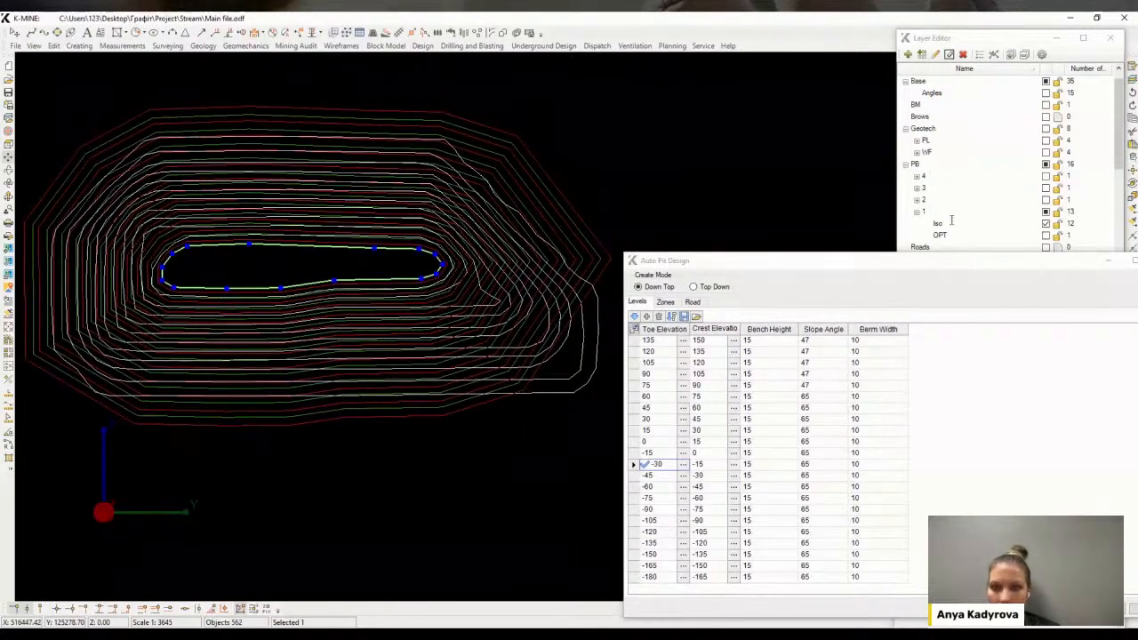
# Hide the Iso sublayer of pushback layer 1
pyautogui.click(1045, 223)
pyautogui.moveTo(371, 235)
pyautogui.mouseDown(button='middle')
pyautogui.moveTo(459, 241)
pyautogui.moveTo(492, 183)
pyautogui.moveTo(559, 223)
pyautogui.moveTo(393, 291)
pyautogui.moveTo(470, 308)
pyautogui.moveTo(432, 266)
pyautogui.mouseUp(button='middle')
pyautogui.scroll(-2, 432, 267)
pyautogui.scroll(2, 436, 232)
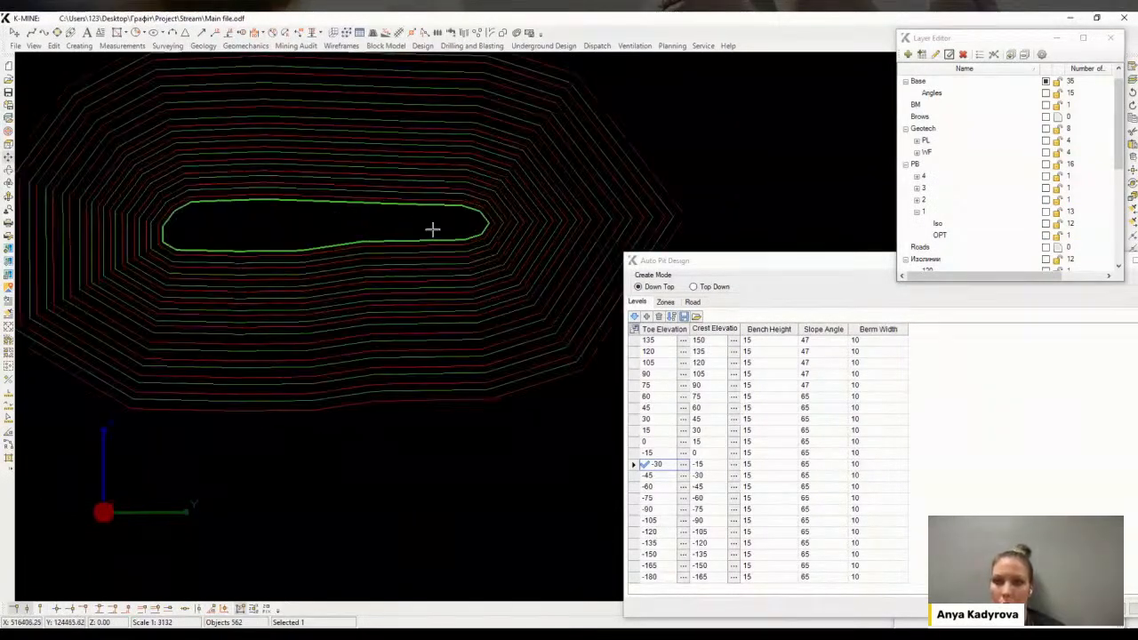
# Open the road settings of Auto Pit Design and delete road R2
pyautogui.click(700, 265)
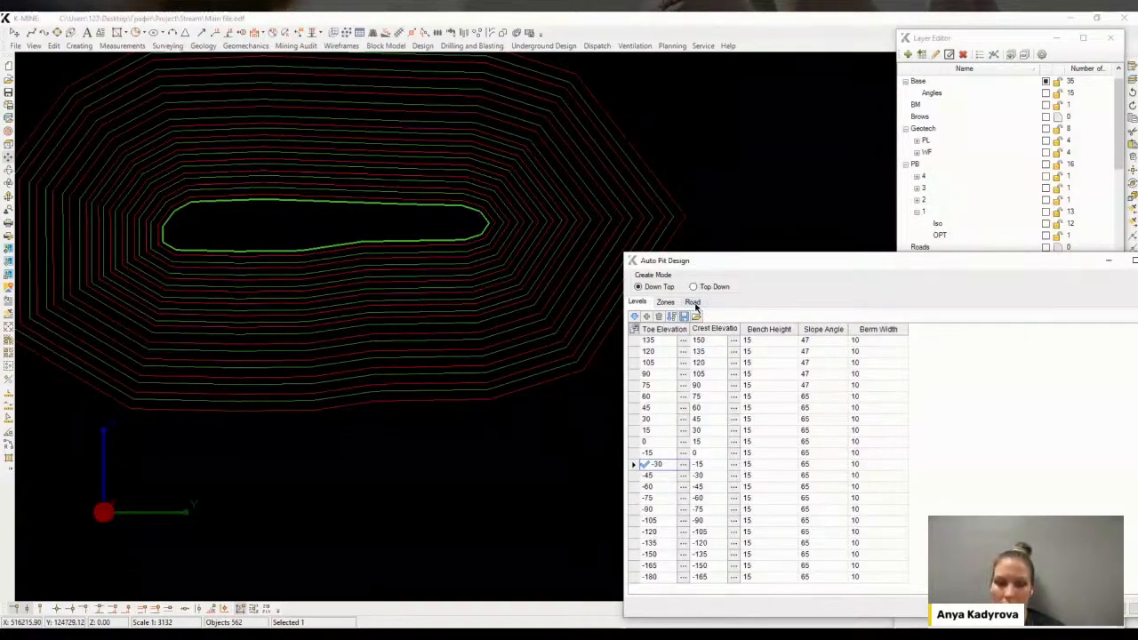
pyautogui.click(692, 302)
pyautogui.click(669, 352)
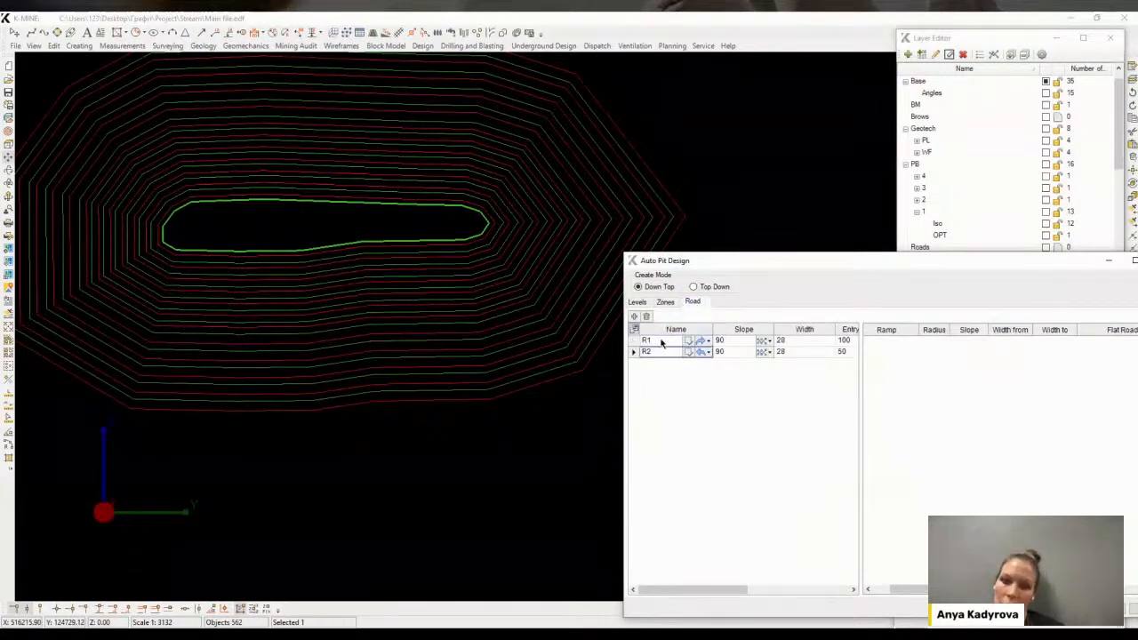
pyautogui.click(647, 316)
# Pick a starting point for road R1 on the toe contour
pyautogui.click(552, 369)
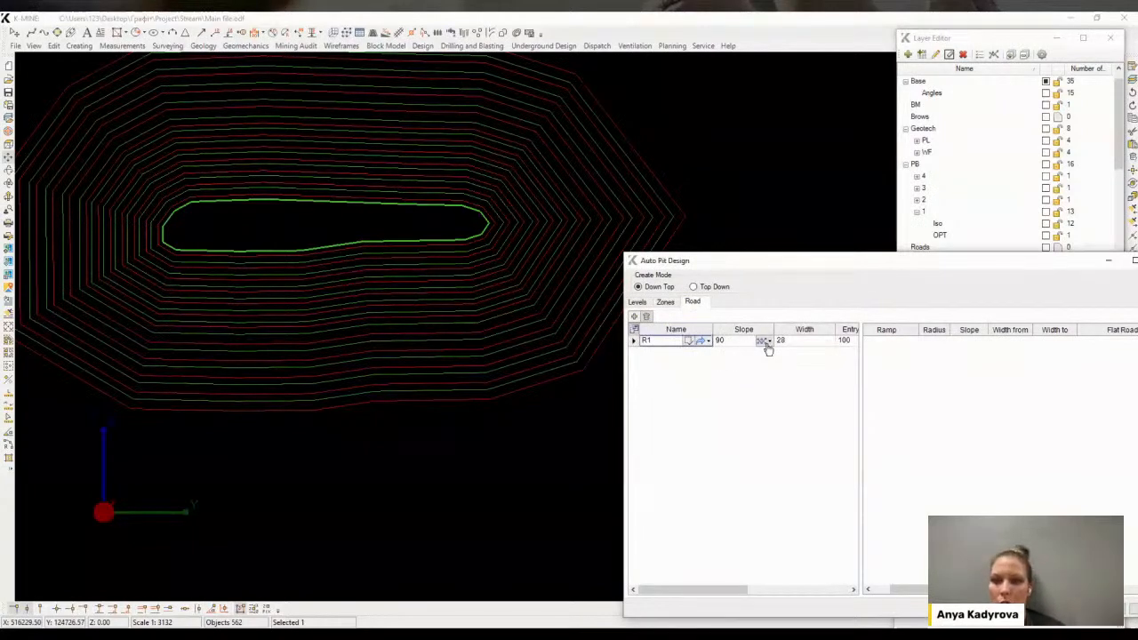
pyautogui.moveTo(725, 589); pyautogui.dragTo(730, 590)
pyautogui.moveTo(800, 583); pyautogui.dragTo(701, 576)
pyautogui.click(690, 346)
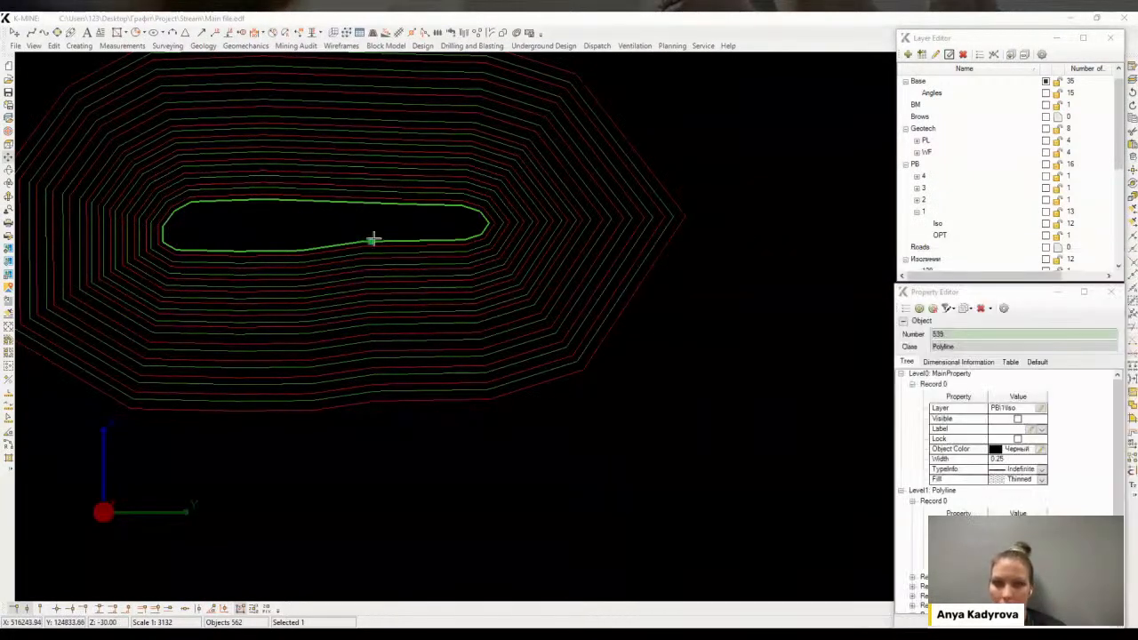
pyautogui.click(234, 208)
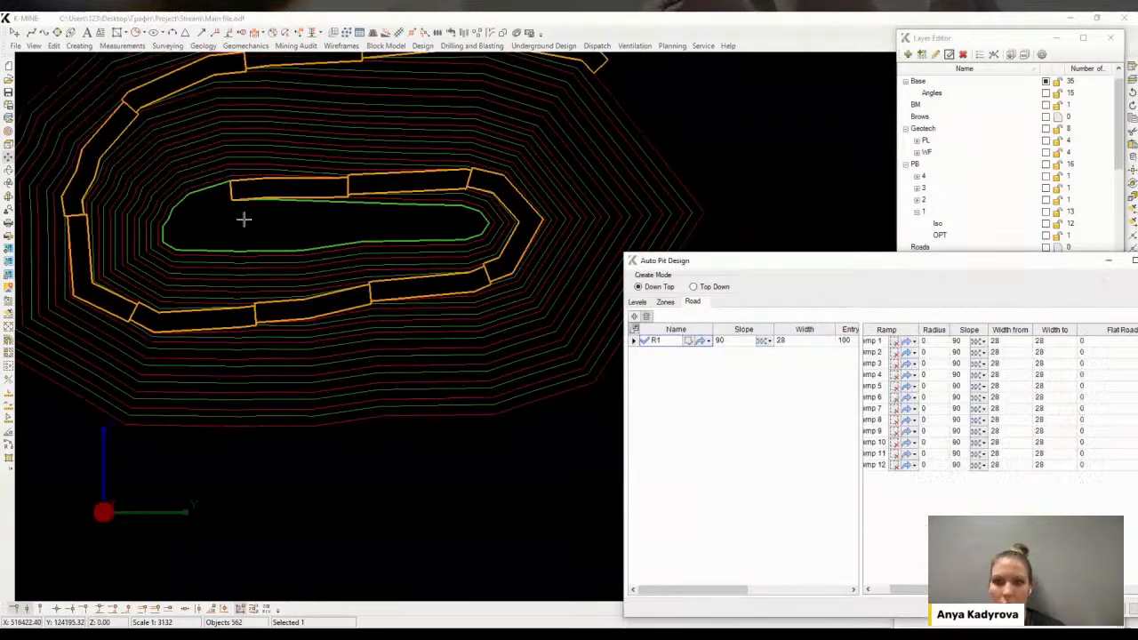
# Pick a new starting point for road R1 near the left end of the toe contour's upper edge
pyautogui.moveTo(334, 207); pyautogui.dragTo(310, 346, button='middle')
pyautogui.scroll(3, 309, 371)
pyautogui.scroll(-1, 309, 372)
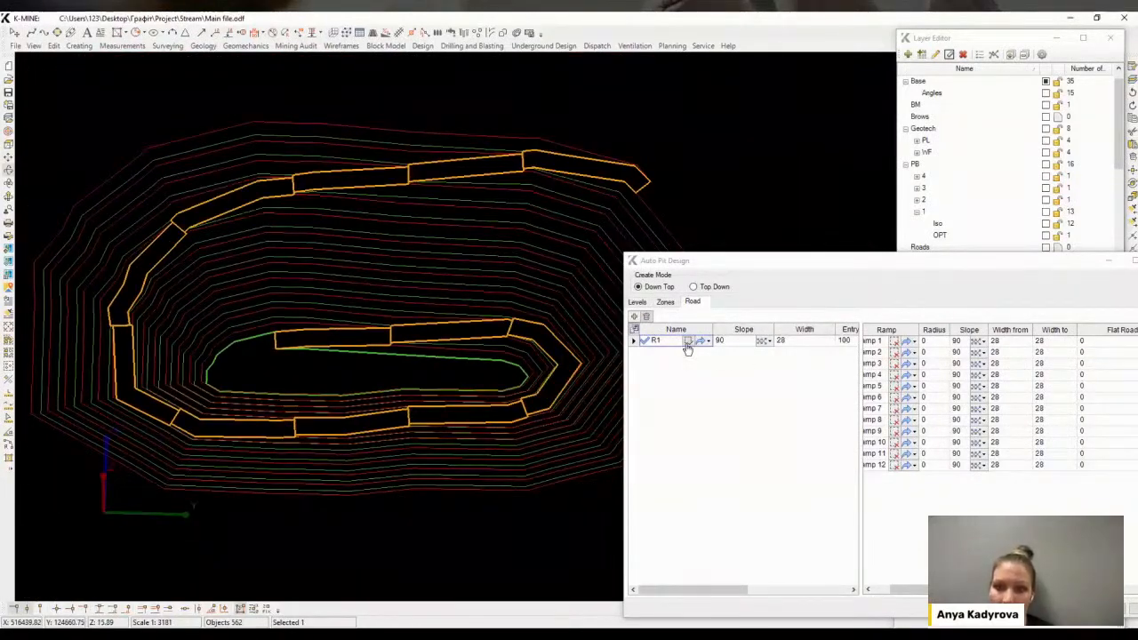
pyautogui.click(687, 344)
pyautogui.click(257, 343)
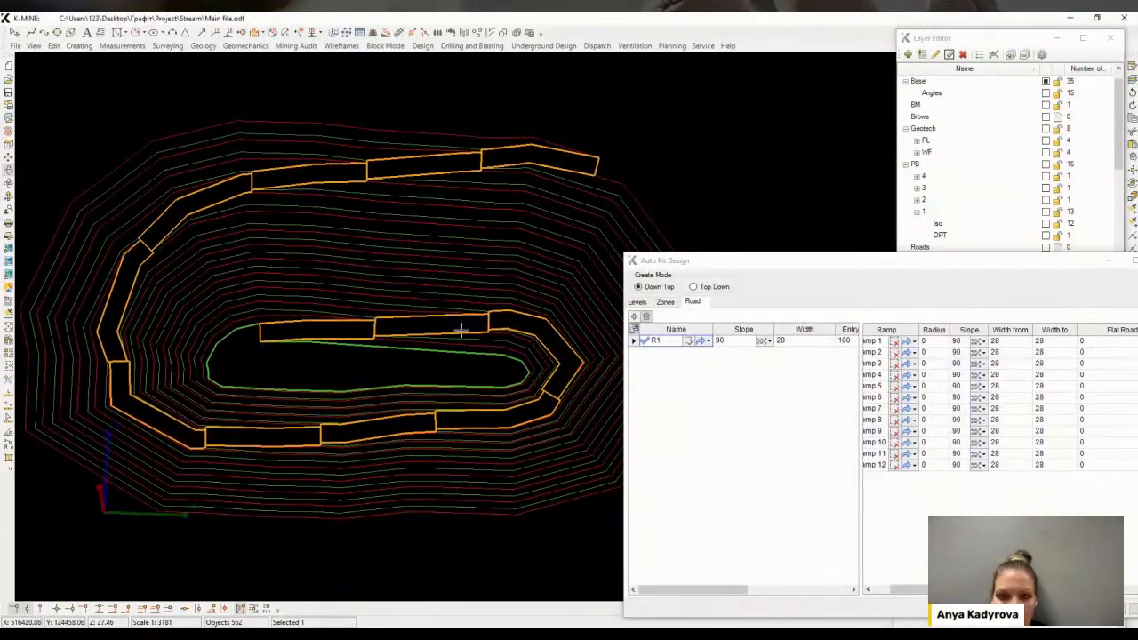
pyautogui.click(876, 586)
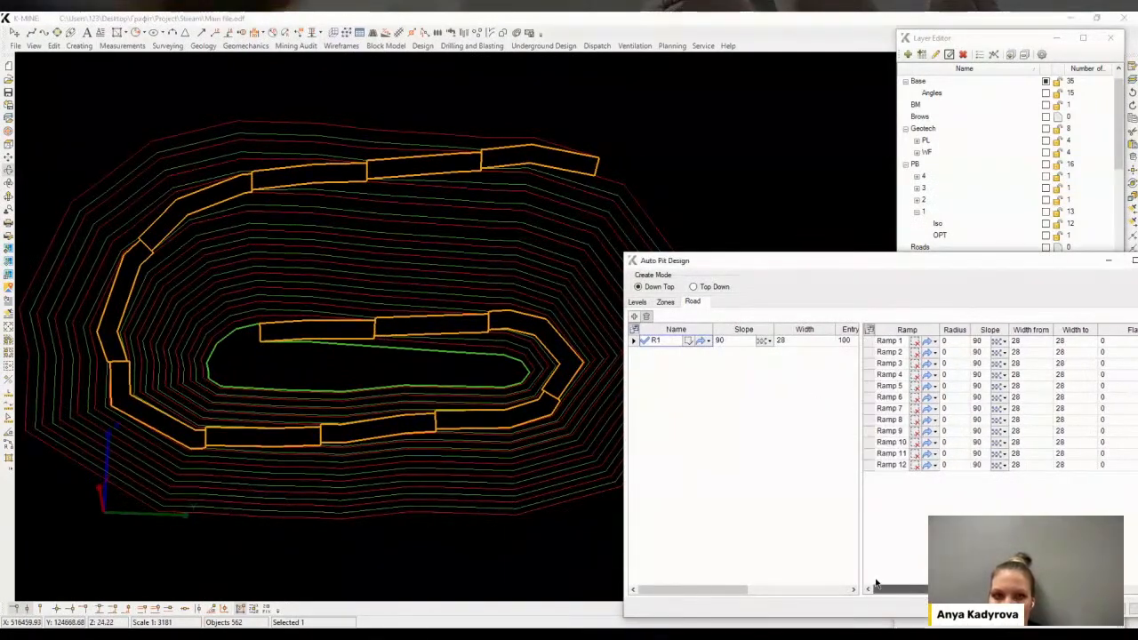
pyautogui.click(907, 420)
pyautogui.press('Delete')
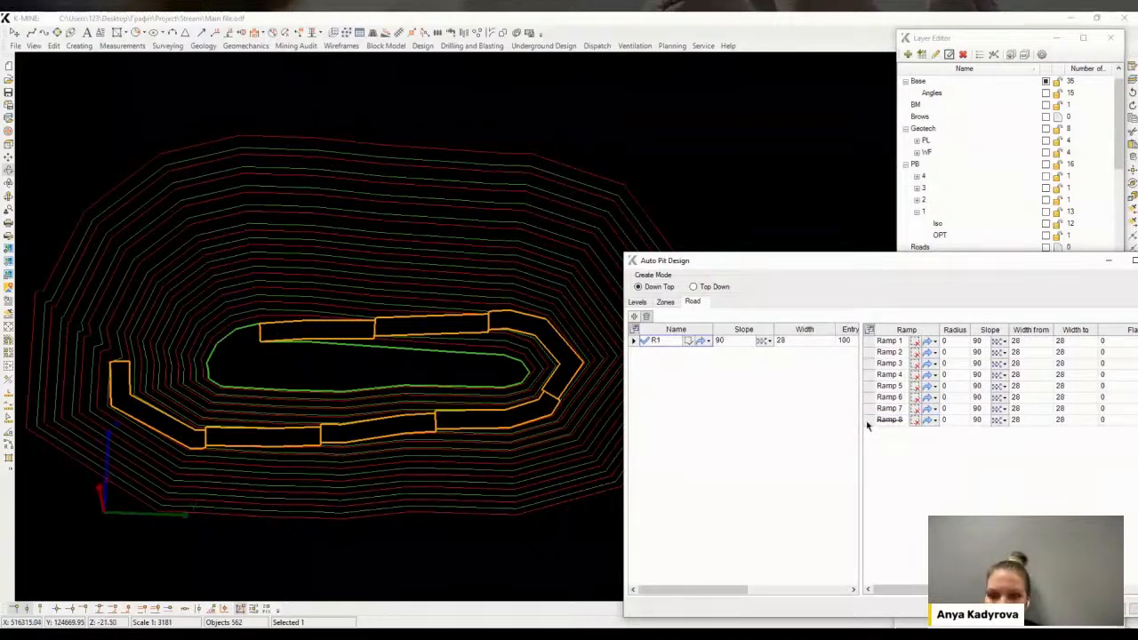
pyautogui.hotkey('ctrl', 'z')
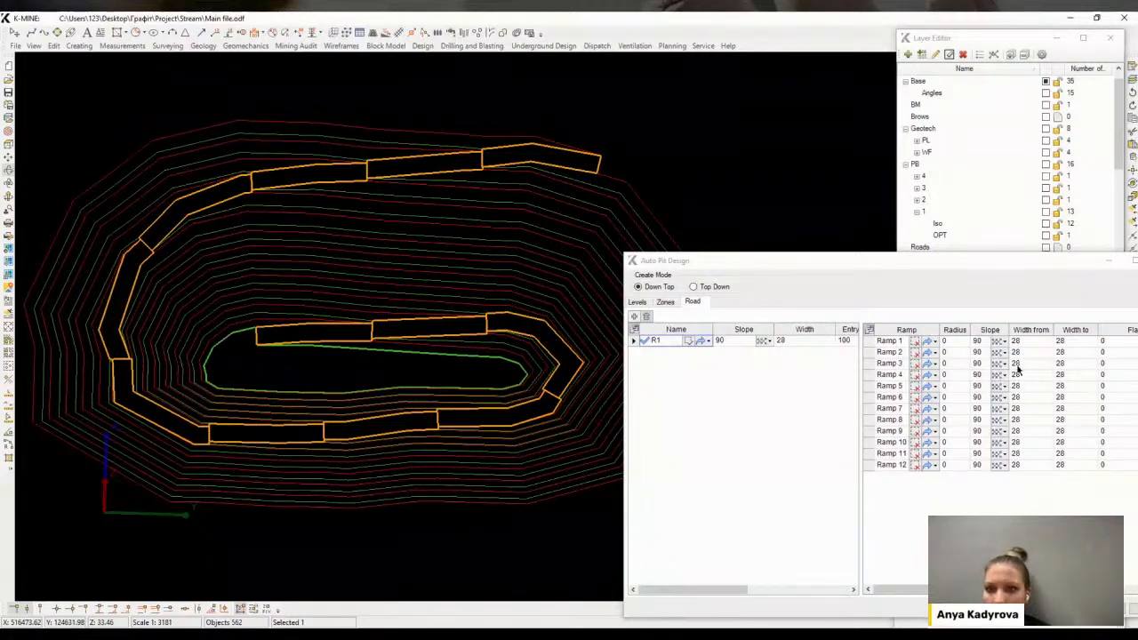
# Try setting ramp 1's width from 20 to 30, then reset both widths to 28
pyautogui.moveTo(1000, 589); pyautogui.dragTo(1027, 589)
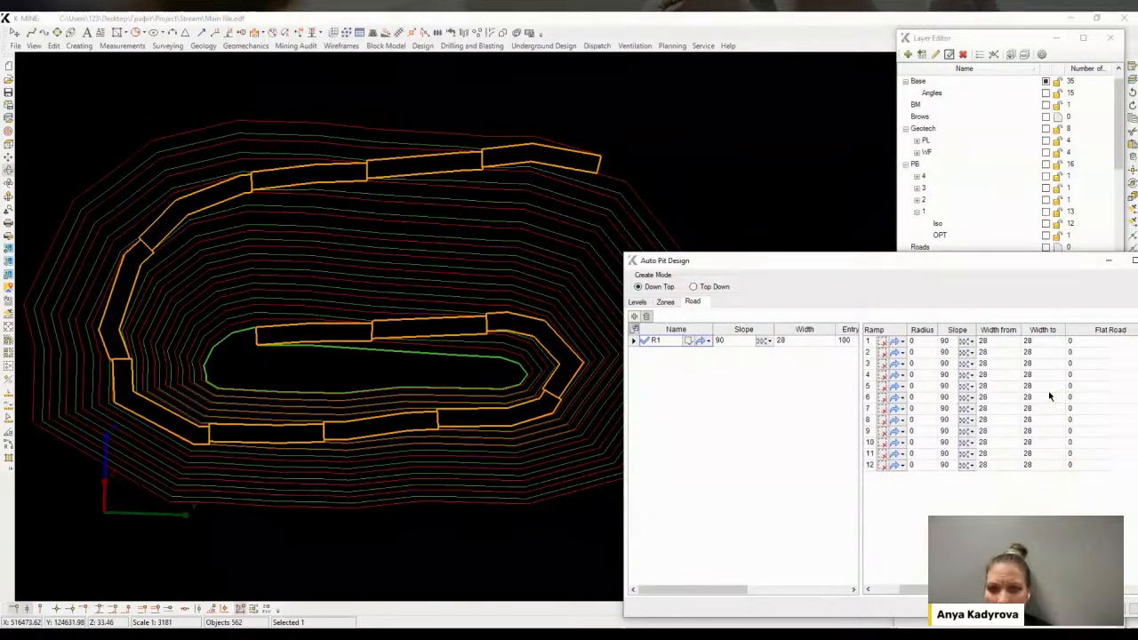
pyautogui.click(996, 343)
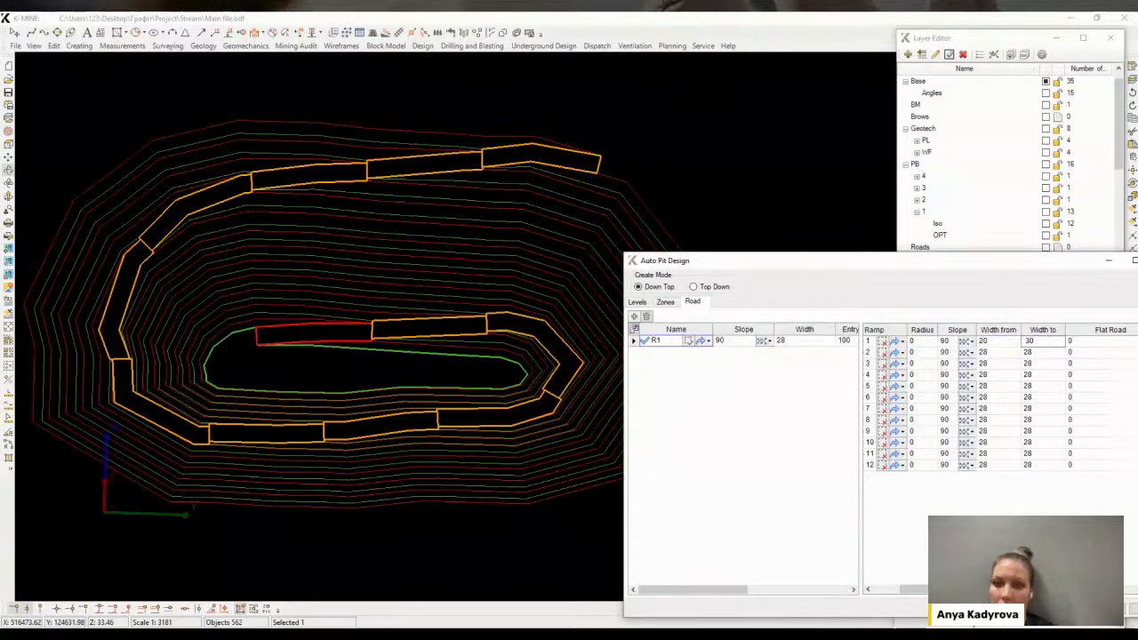
pyautogui.press('Return')
pyautogui.scroll(4, 294, 355)
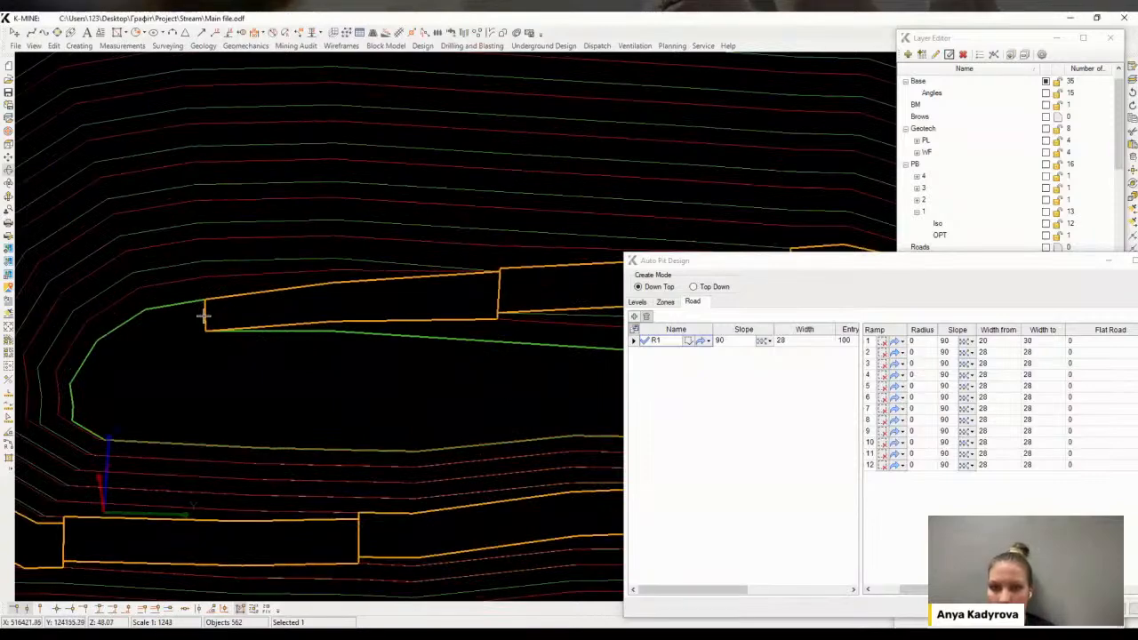
pyautogui.click(1007, 347)
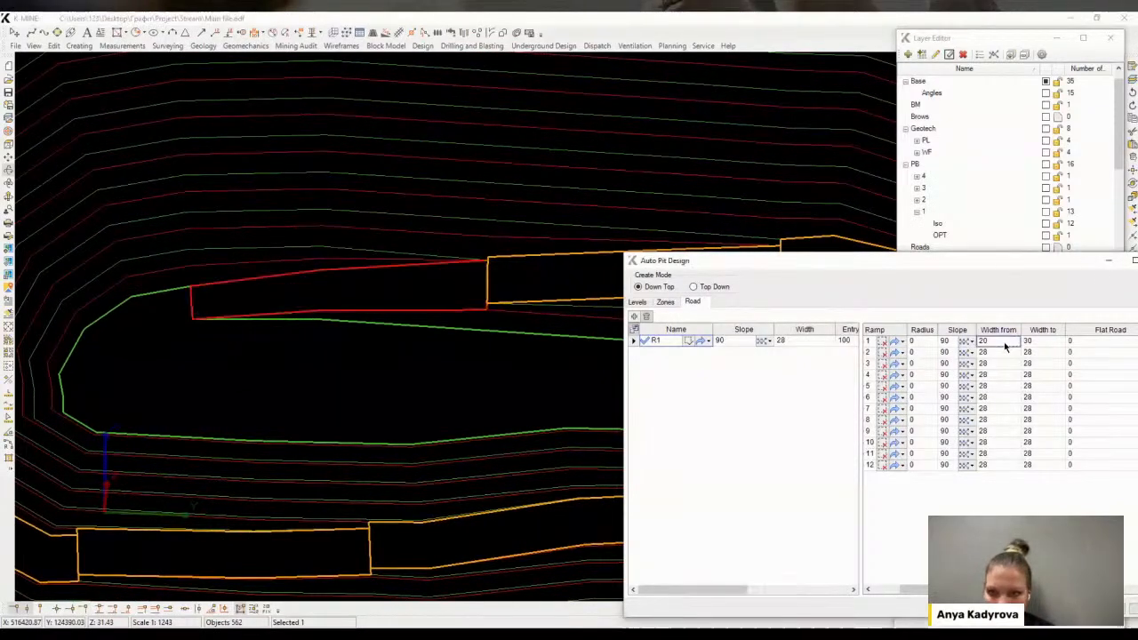
pyautogui.press('Return')
pyautogui.scroll(-3, 415, 338)
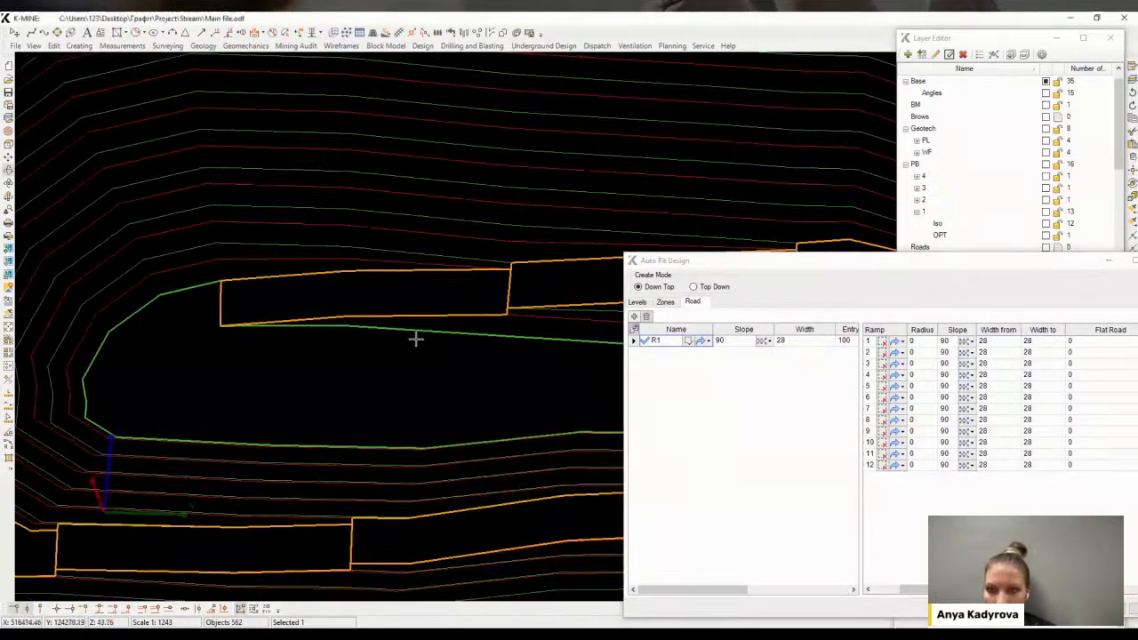
pyautogui.scroll(-2, 460, 294)
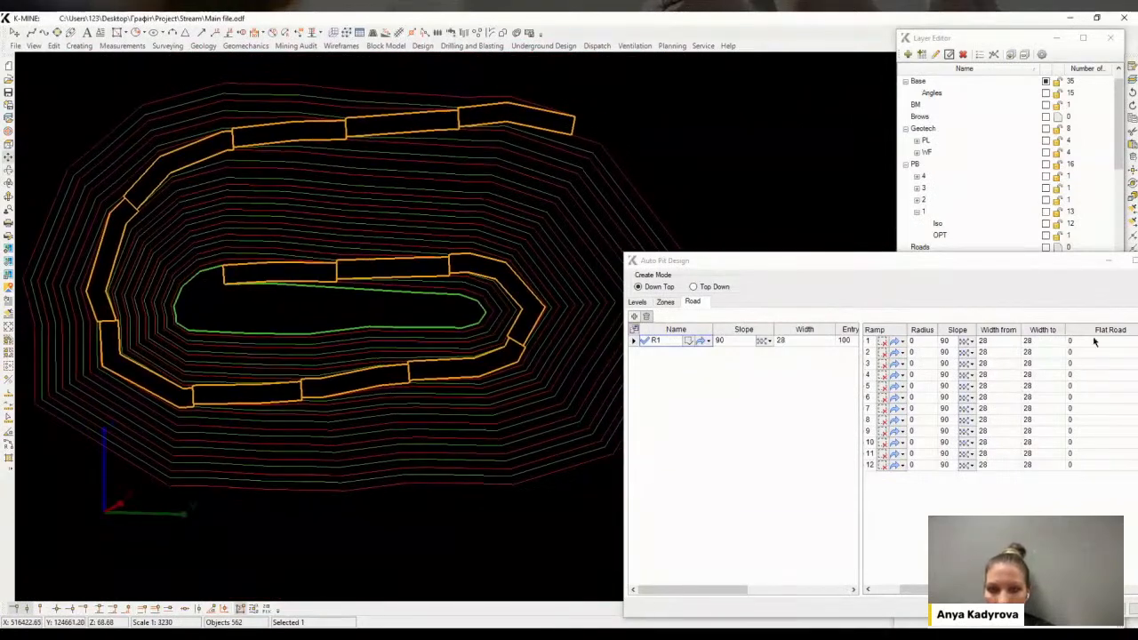
# Set a flat road length of 50 on ramp 5
pyautogui.click(1070, 342)
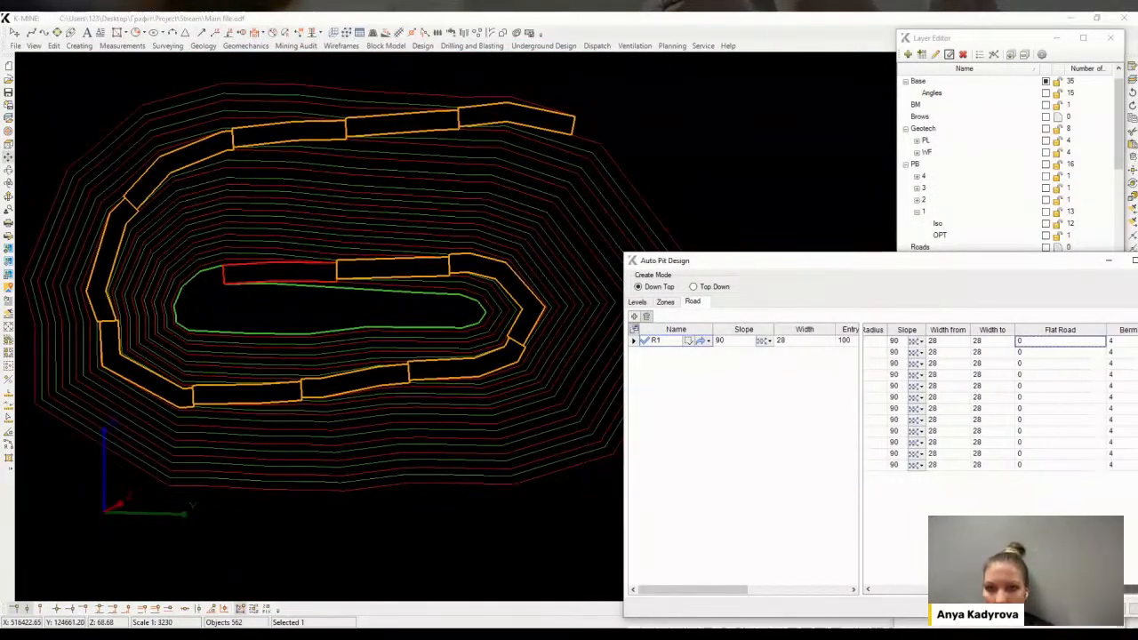
pyautogui.click(1049, 388)
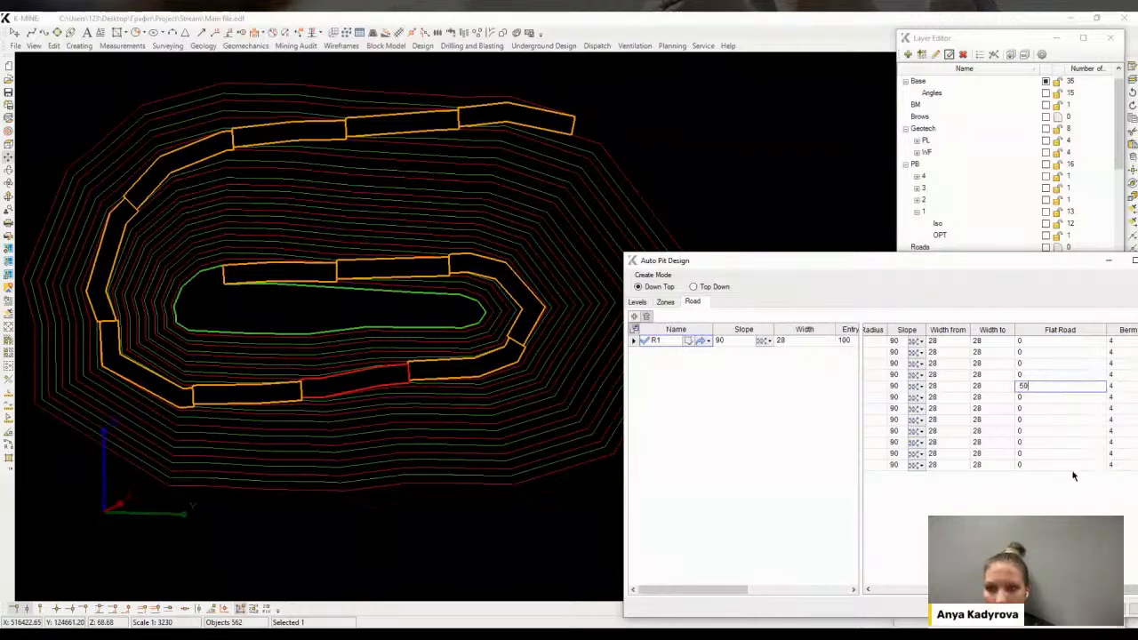
pyautogui.press('Return')
pyautogui.scroll(2, 398, 376)
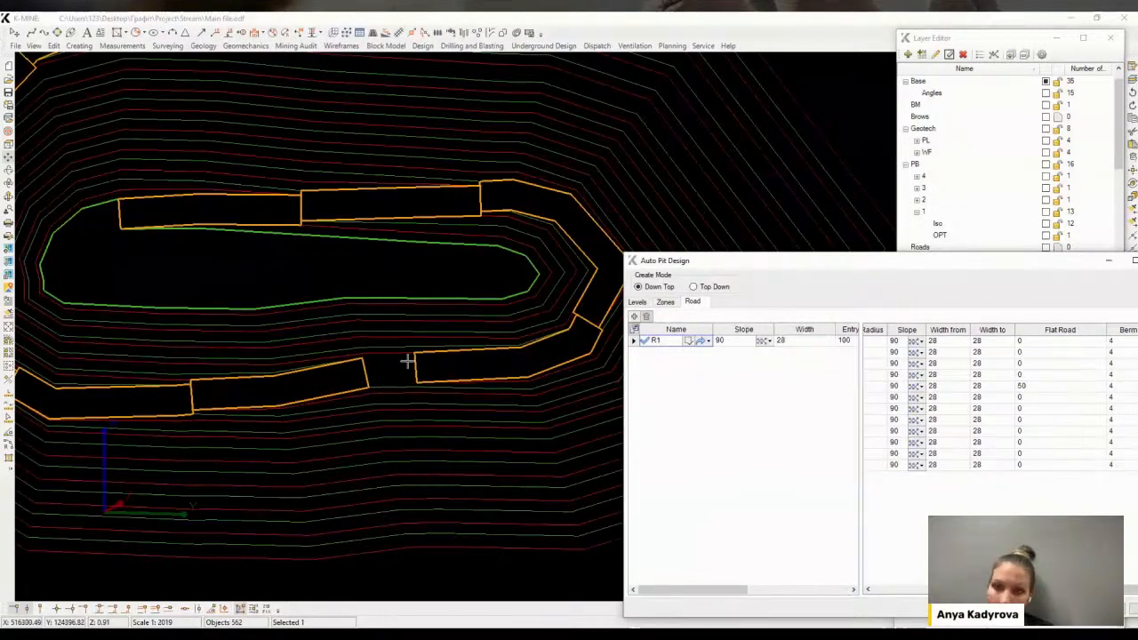
pyautogui.scroll(-3, 407, 361)
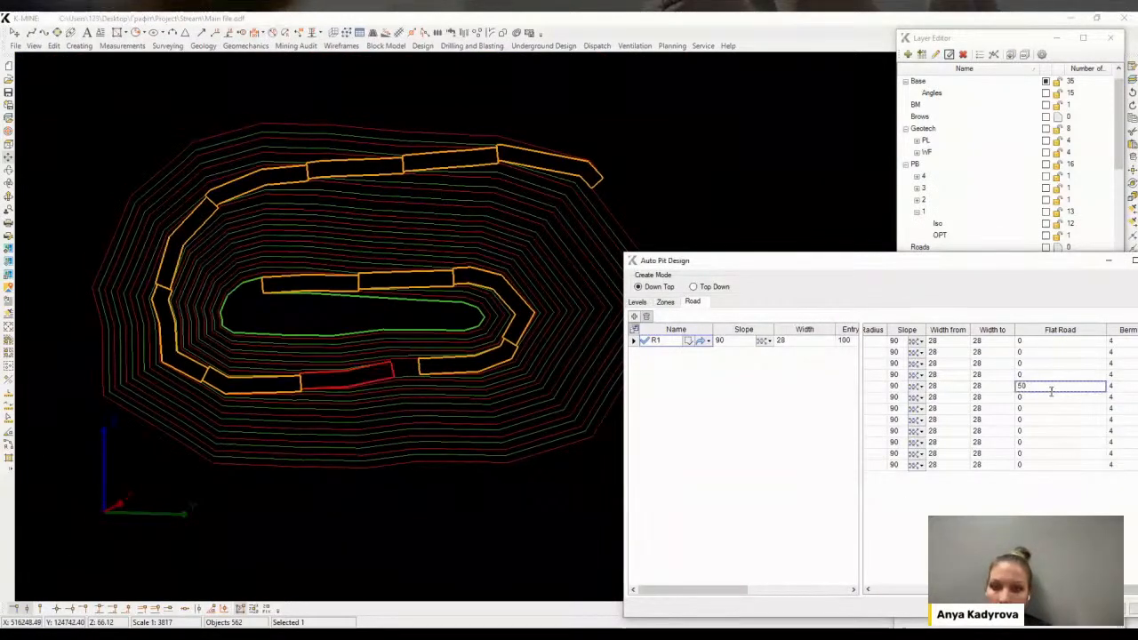
# Reset ramp 5's flat road length to 0
pyautogui.doubleClick(1051, 390)
pyautogui.write('0')
pyautogui.press('Return')
pyautogui.moveTo(425, 347); pyautogui.dragTo(435, 344, button='middle')
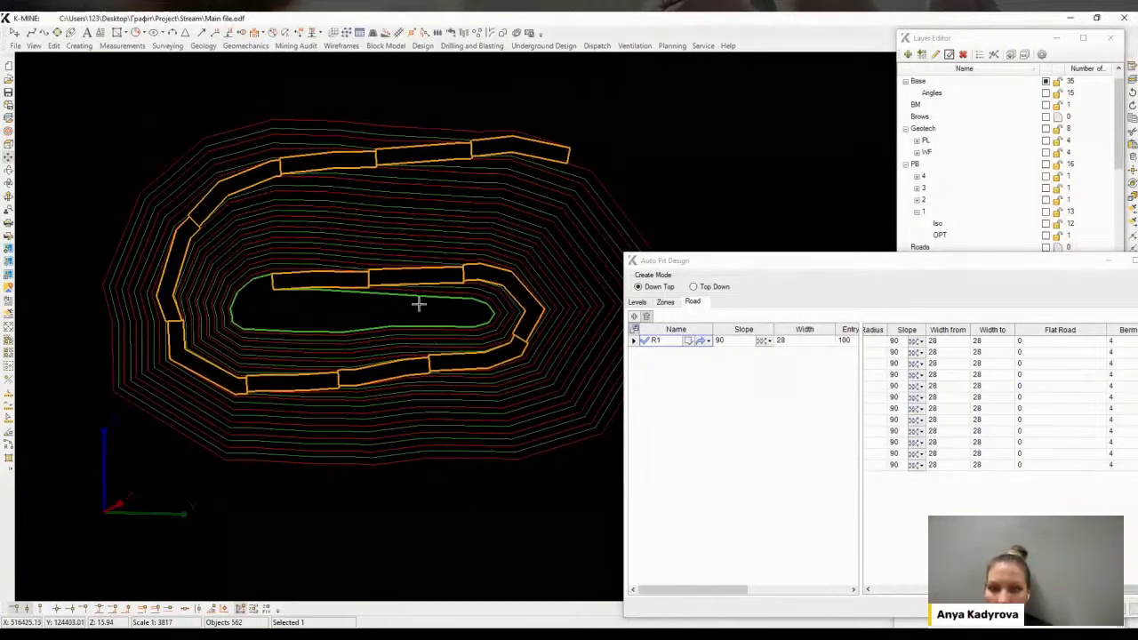
pyautogui.moveTo(410, 292); pyautogui.dragTo(406, 282, button='middle')
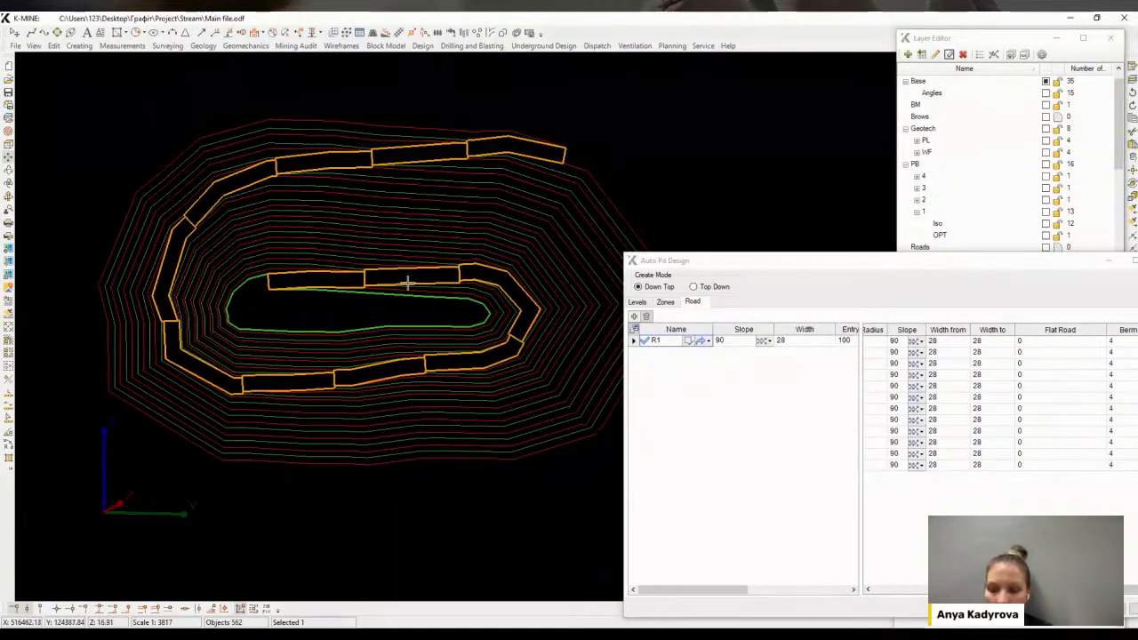
# Reverse the spiral direction of road R1
pyautogui.click(708, 343)
pyautogui.click(706, 353)
pyautogui.moveTo(423, 284)
pyautogui.mouseDown(button='middle')
pyautogui.moveTo(426, 274)
pyautogui.moveTo(409, 273)
pyautogui.mouseUp(button='middle')
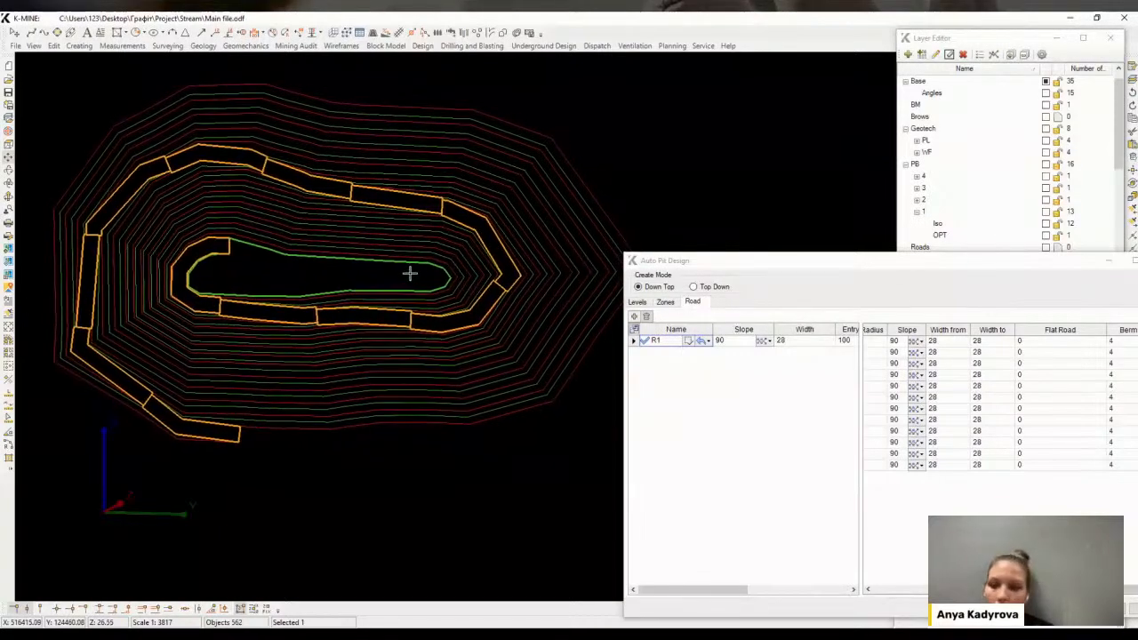
# Restore road R1's original spiral direction
pyautogui.click(707, 344)
pyautogui.click(701, 356)
pyautogui.click(706, 344)
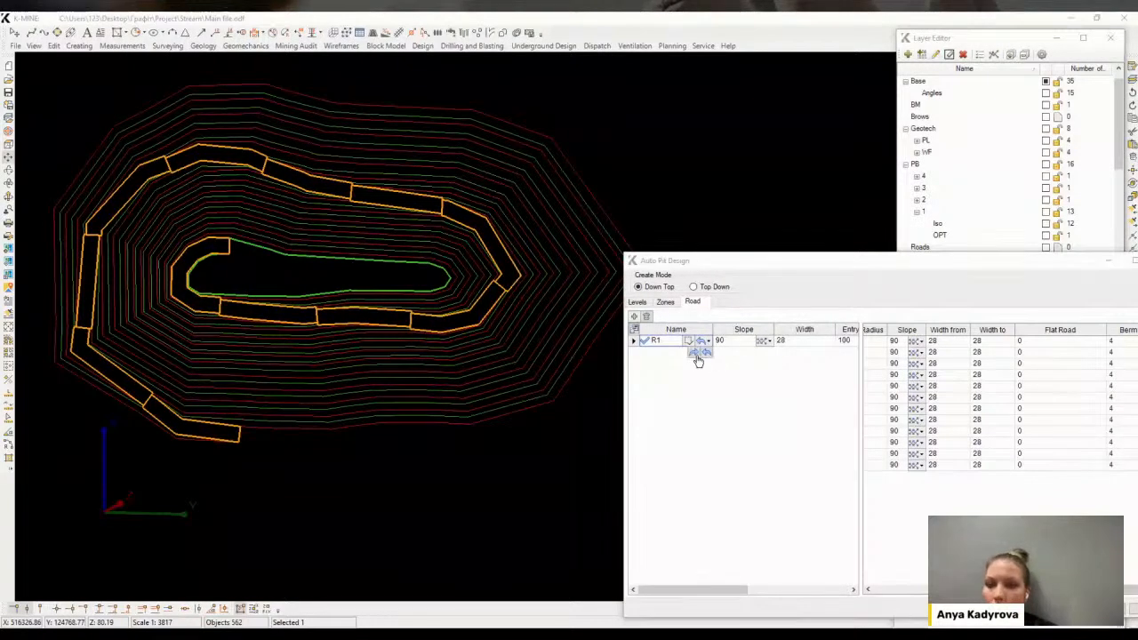
pyautogui.click(699, 357)
pyautogui.moveTo(343, 191); pyautogui.dragTo(331, 213, button='middle')
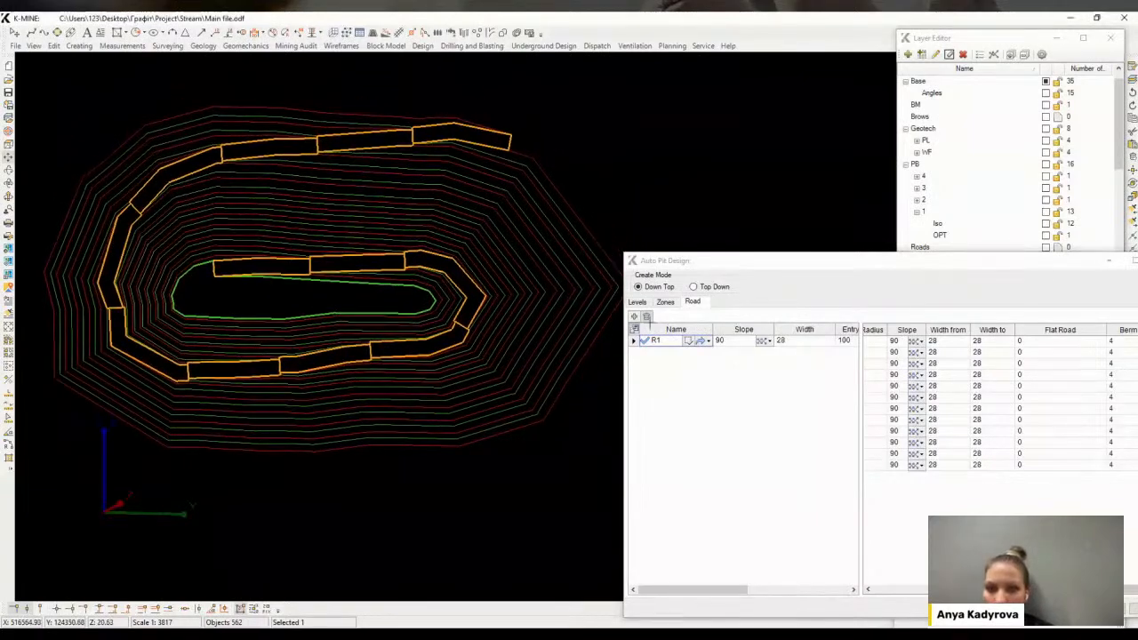
# Try switching the direction of ramp 8 to form a switchback
pyautogui.click(943, 421)
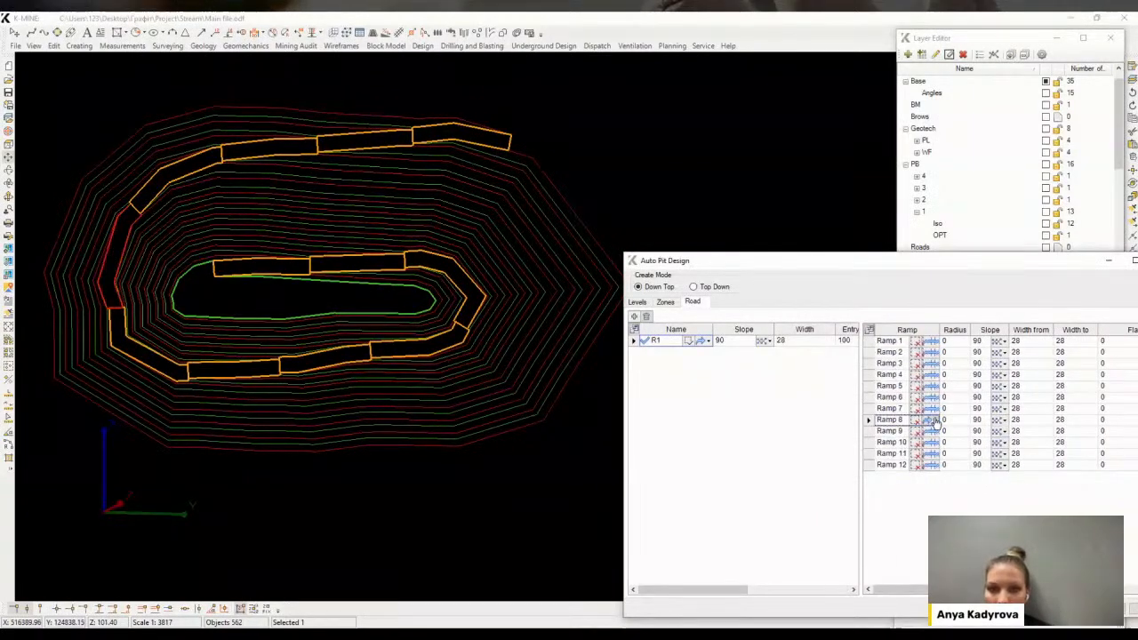
pyautogui.click(943, 443)
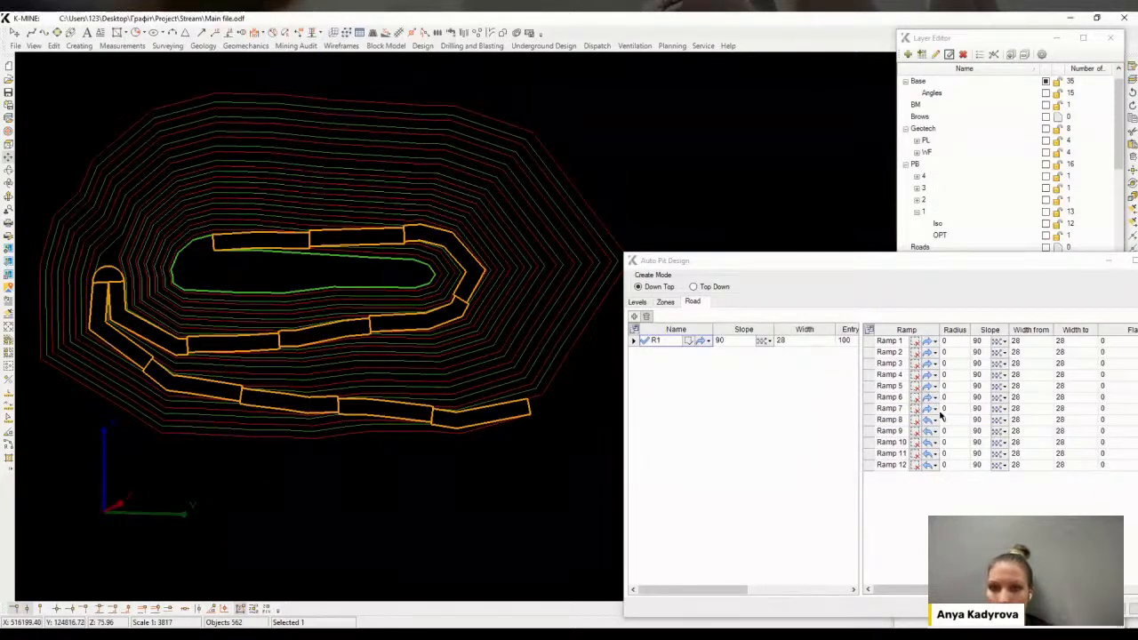
pyautogui.click(953, 449)
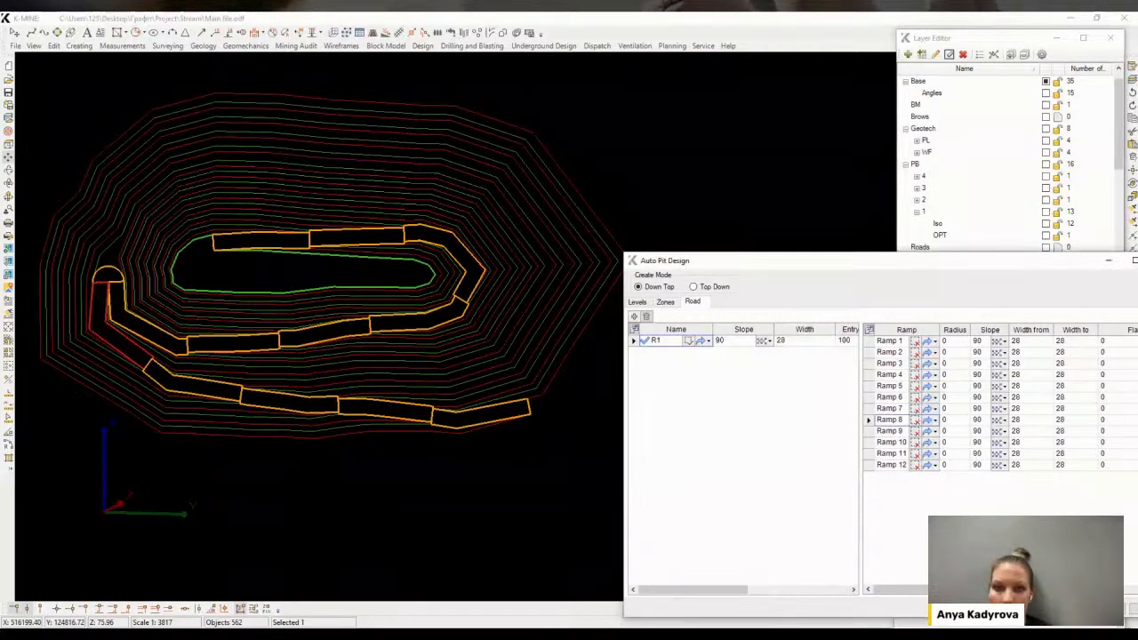
pyautogui.moveTo(380, 279)
pyautogui.mouseDown(button='middle')
pyautogui.moveTo(396, 276)
pyautogui.moveTo(384, 272)
pyautogui.moveTo(420, 300)
pyautogui.mouseUp(button='middle')
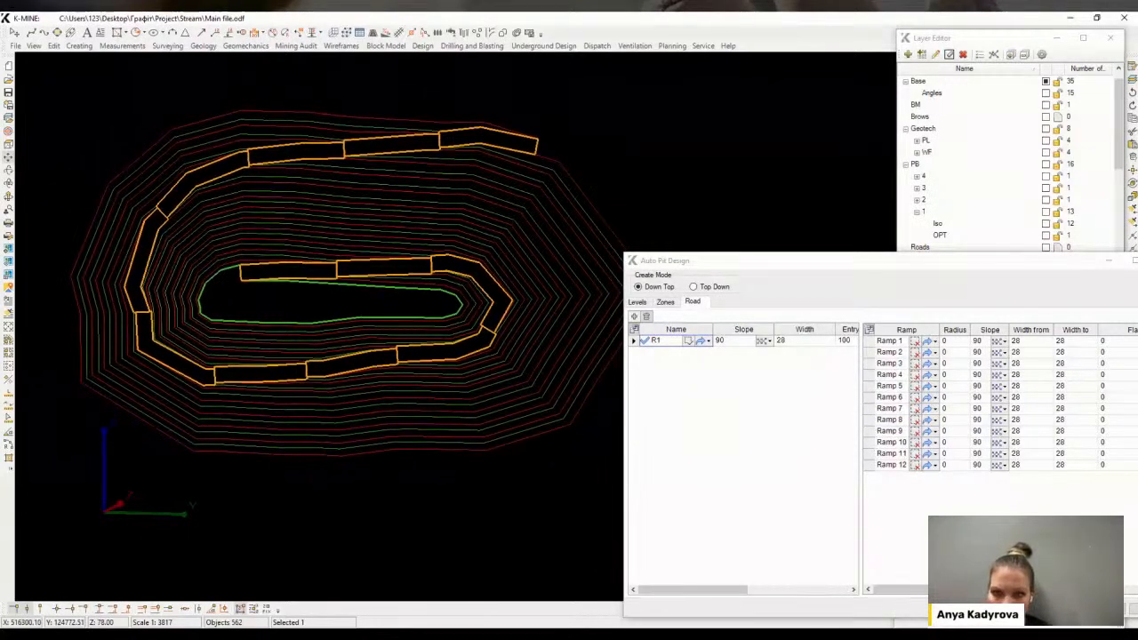
# Generate the pit design with road R1
pyautogui.click(1099, 609)
pyautogui.moveTo(497, 369); pyautogui.dragTo(502, 378, button='middle')
pyautogui.moveTo(401, 354)
pyautogui.mouseDown(button='middle')
pyautogui.moveTo(367, 348)
pyautogui.moveTo(424, 312)
pyautogui.moveTo(402, 271)
pyautogui.moveTo(421, 400)
pyautogui.mouseUp(button='middle')
pyautogui.scroll(-3, 368, 351)
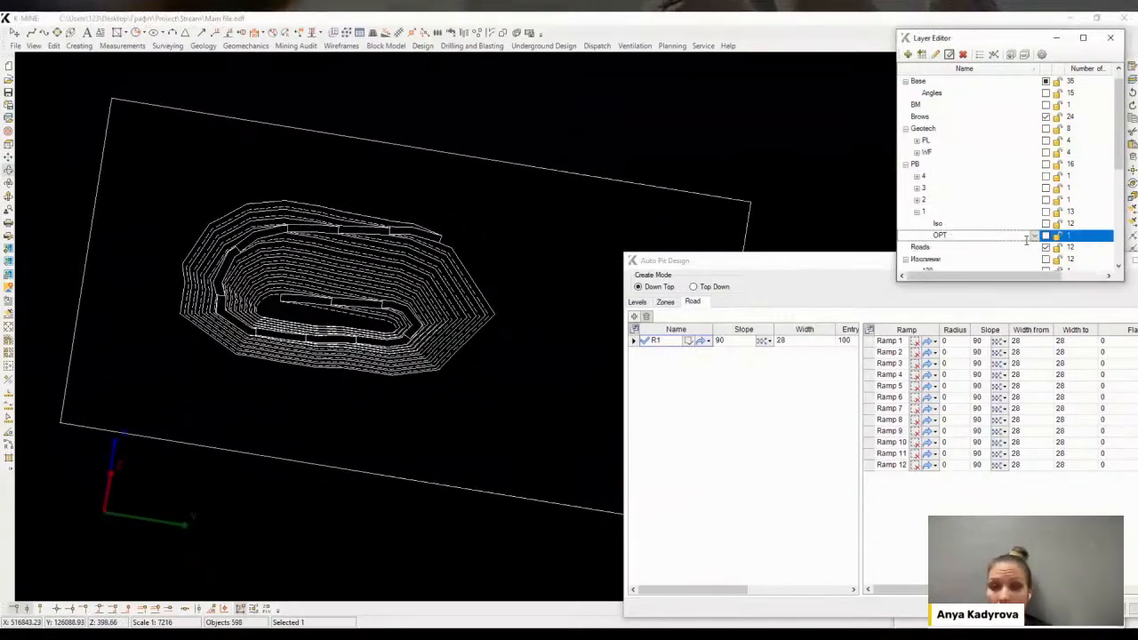
# Inspect the generated pit design by toggling the OPT layer's visibility
pyautogui.click(1045, 235)
pyautogui.scroll(2, 385, 281)
pyautogui.moveTo(385, 280); pyautogui.dragTo(420, 380, button='middle')
pyautogui.click(1045, 236)
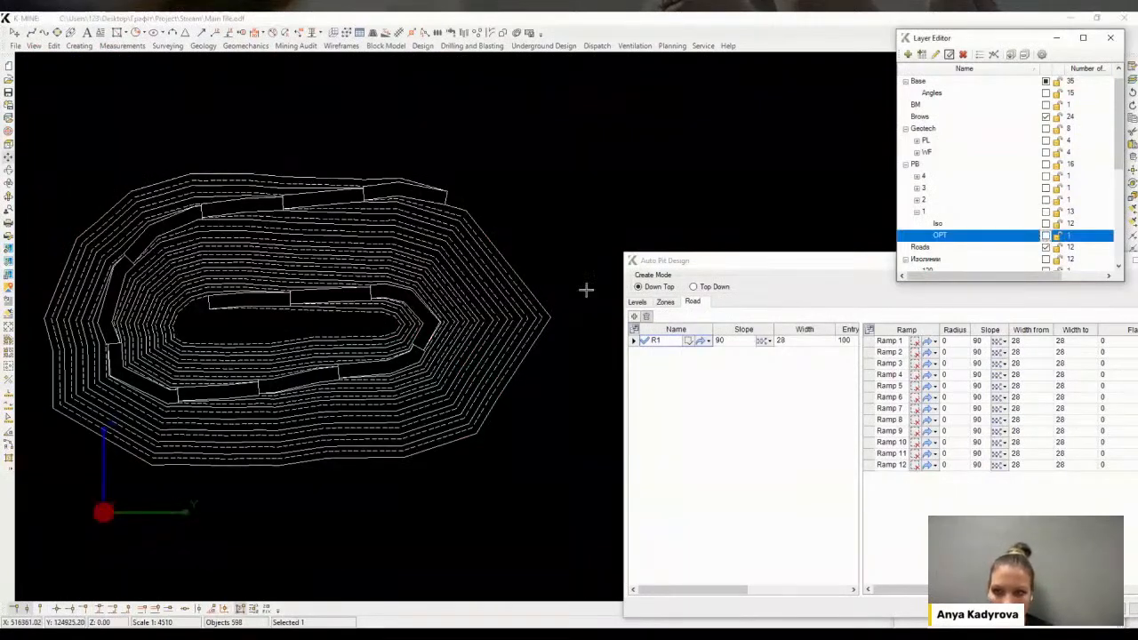
# Select all generated pit lines and create a wireframe from them
pyautogui.moveTo(50, 161); pyautogui.dragTo(580, 494)
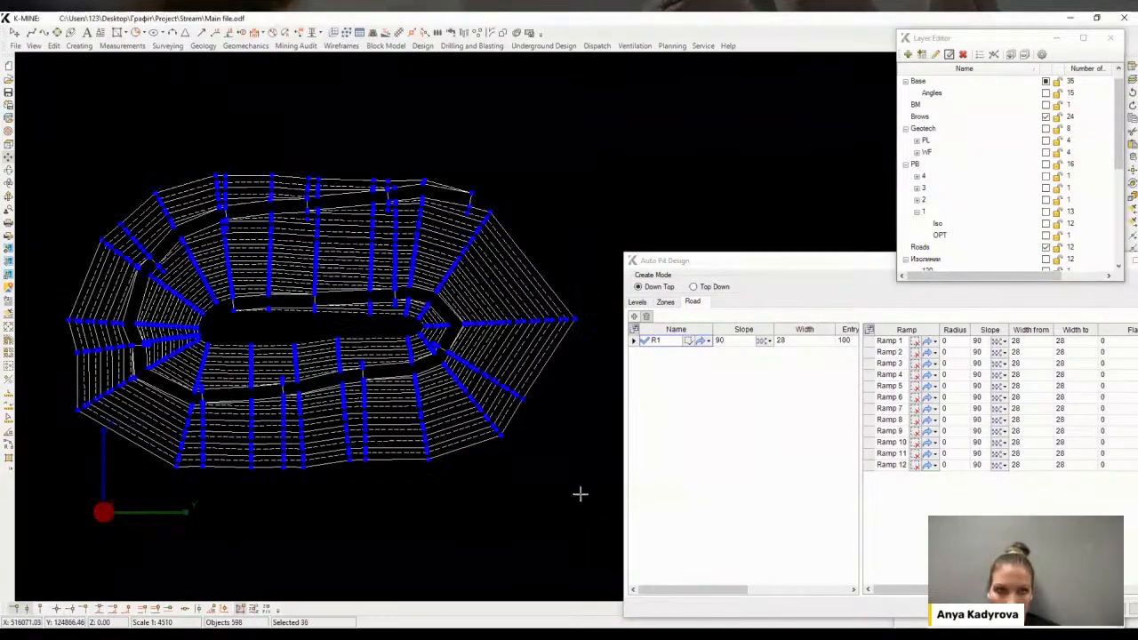
pyautogui.click(342, 45)
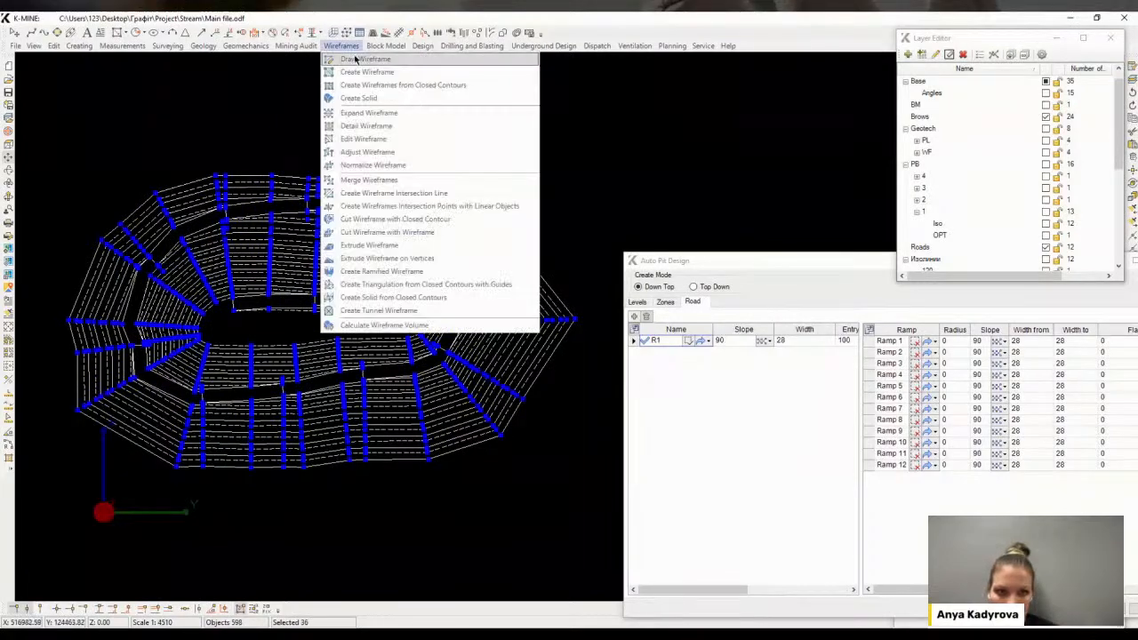
pyautogui.click(361, 92)
pyautogui.click(834, 552)
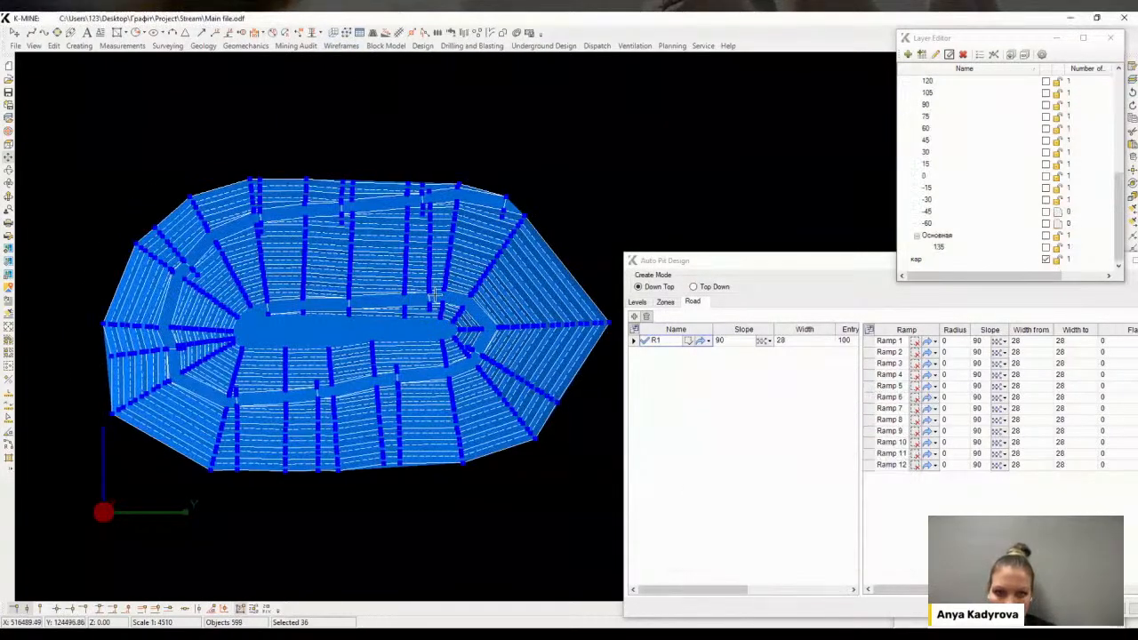
# Move the pit wireframe to the PB\1\WF layer and make it invisible
pyautogui.moveTo(462, 311); pyautogui.dragTo(403, 428, button='middle')
pyautogui.scroll(2, 418, 329)
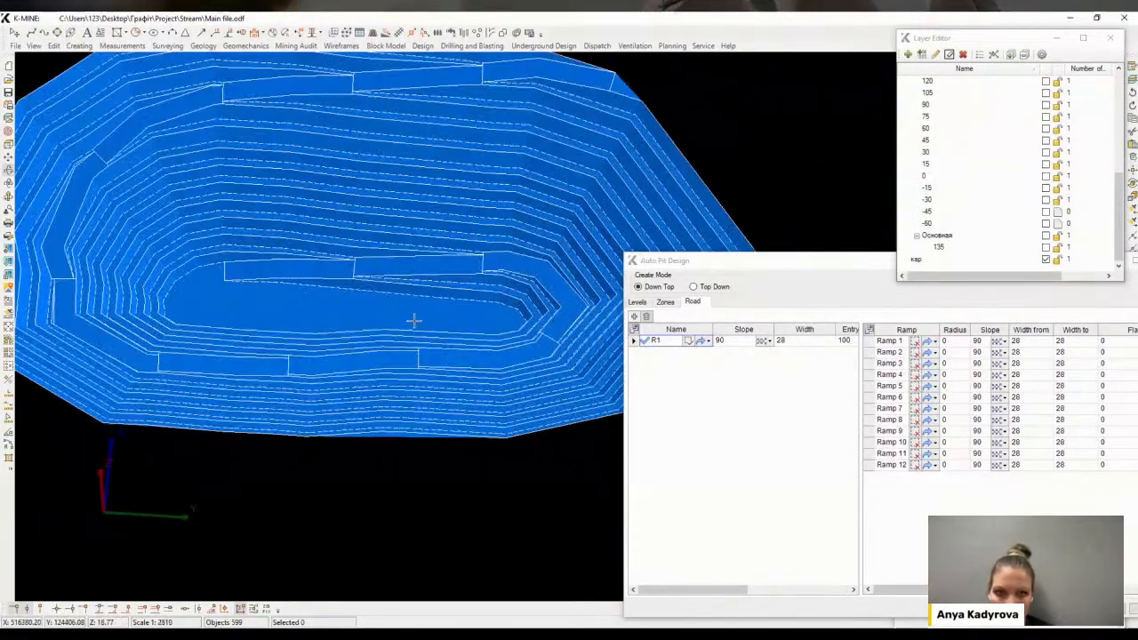
pyautogui.click(1058, 621)
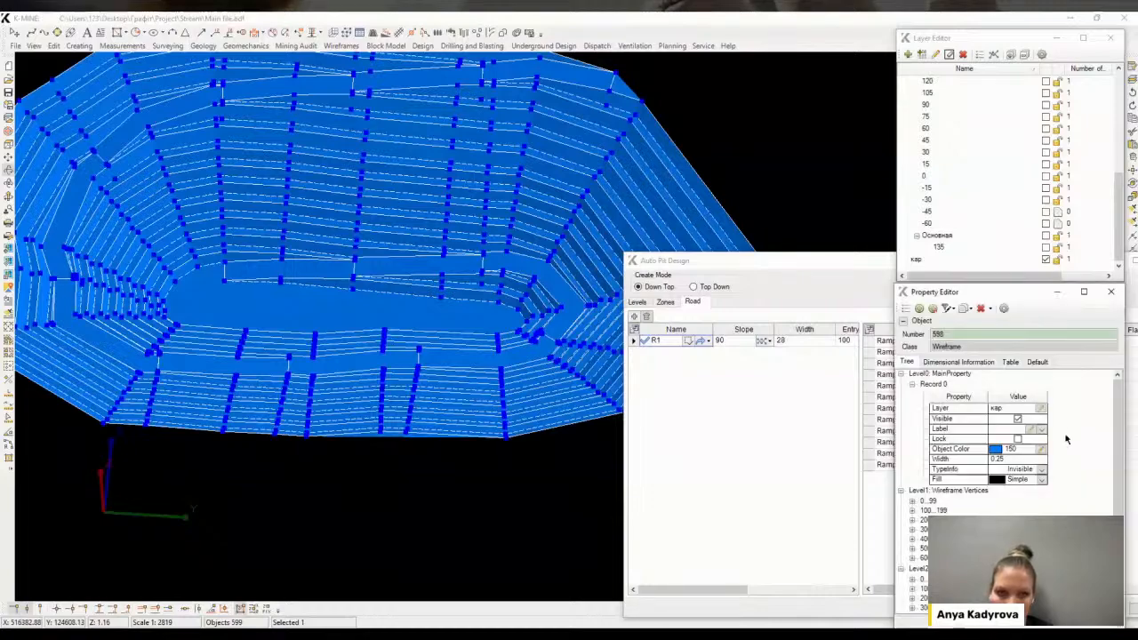
pyautogui.click(1040, 408)
pyautogui.click(939, 212)
pyautogui.click(1056, 274)
pyautogui.click(1018, 418)
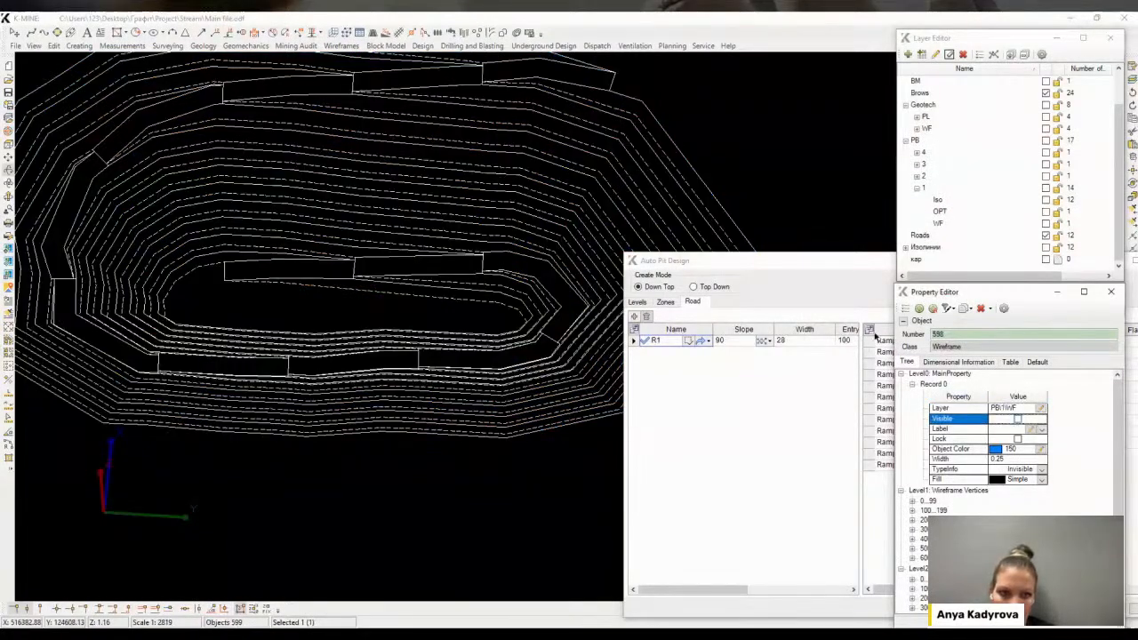
# Delete the empty кар layer
pyautogui.rightClick(916, 259)
pyautogui.click(969, 410)
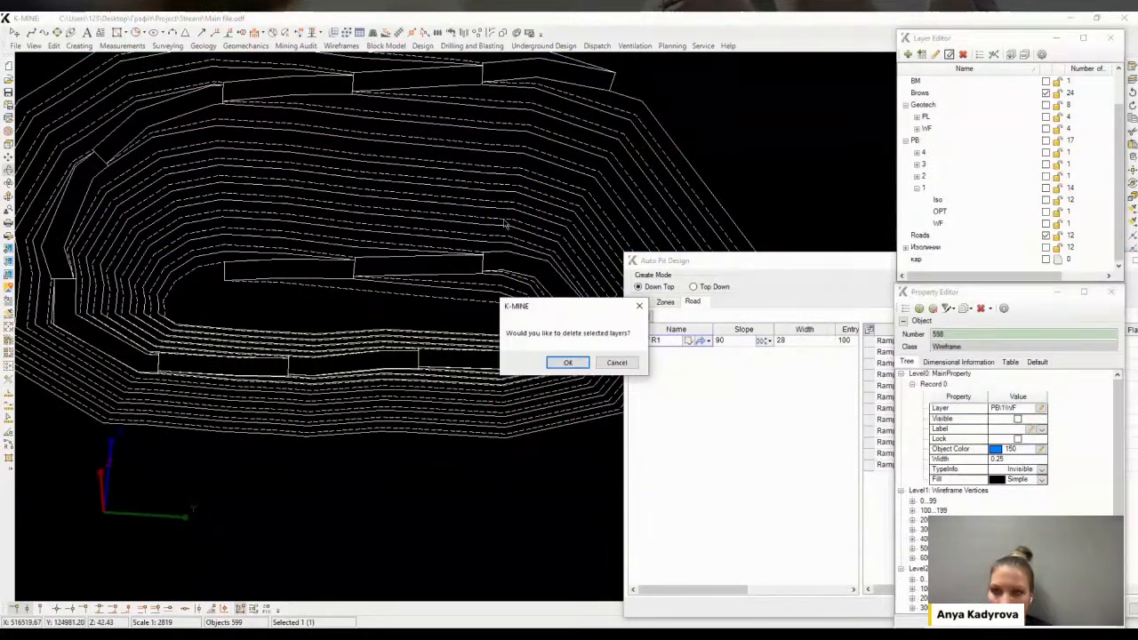
pyautogui.click(568, 362)
# Move the 36 selected pit design lines into a new layer named Design under PB\1
pyautogui.scroll(-3, 618, 475)
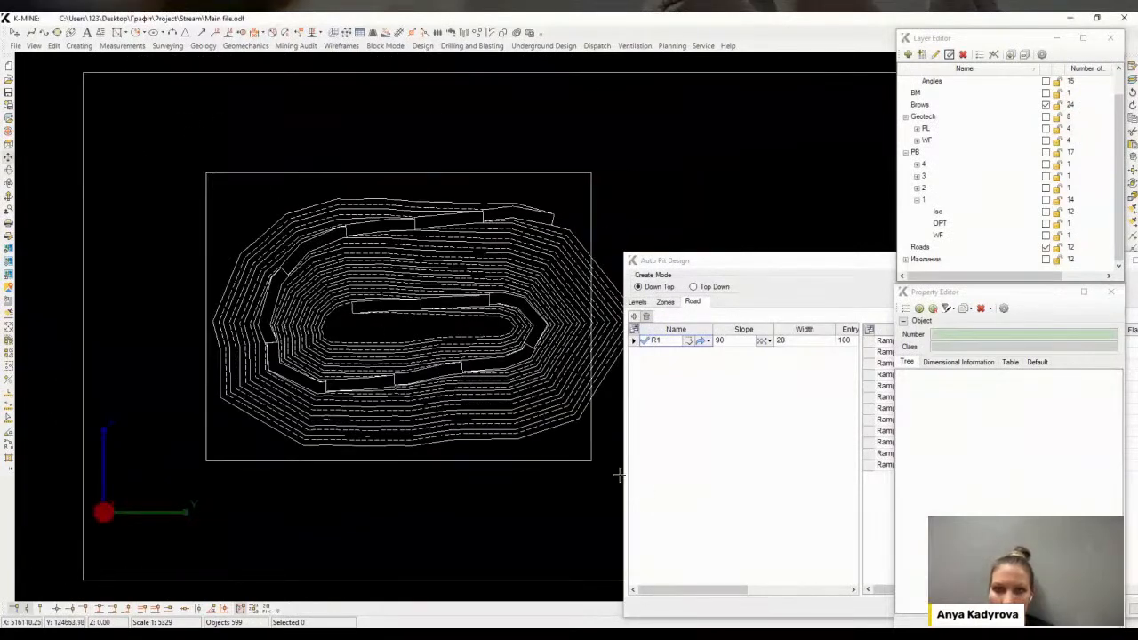
pyautogui.click(1039, 408)
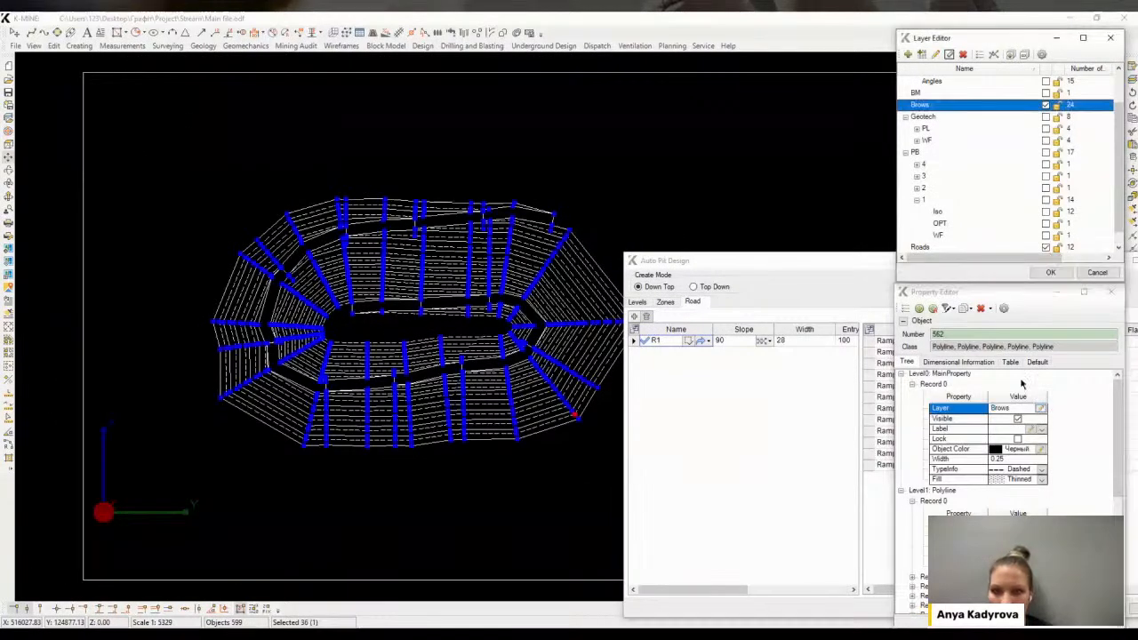
pyautogui.rightClick(924, 201)
pyautogui.click(966, 222)
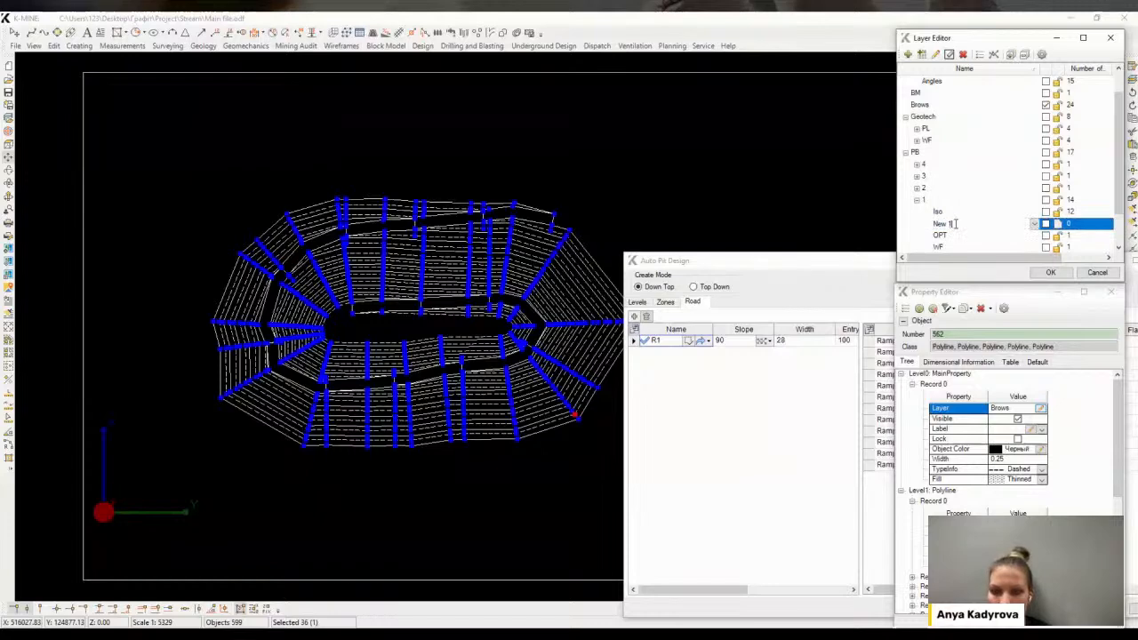
pyautogui.write('Desig')
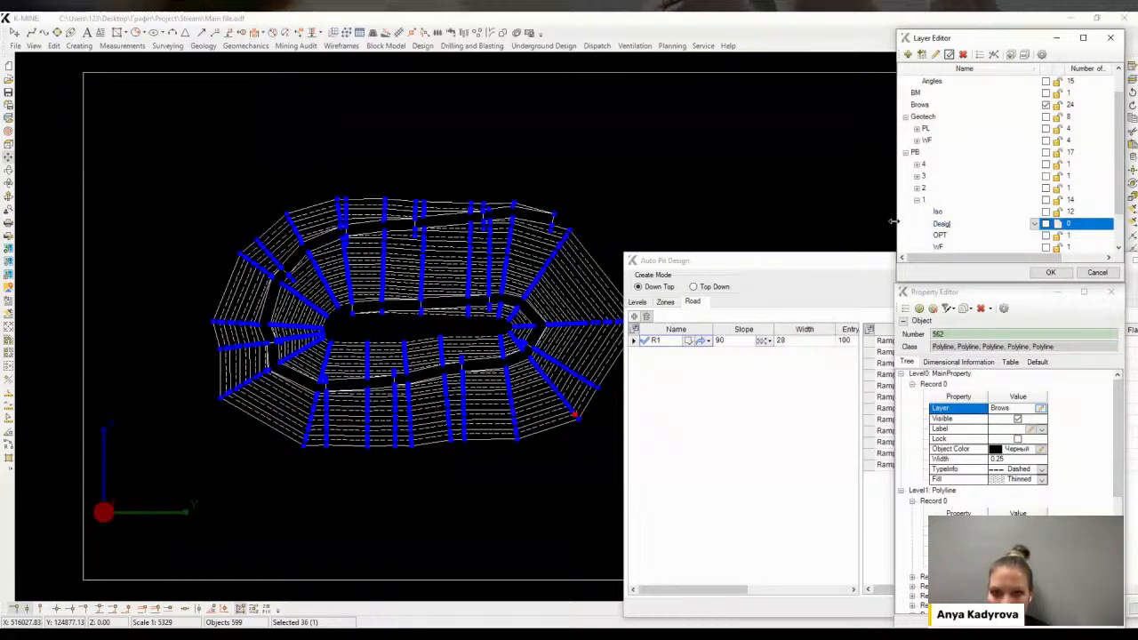
pyautogui.write('n')
pyautogui.press('Return')
pyautogui.click(1053, 272)
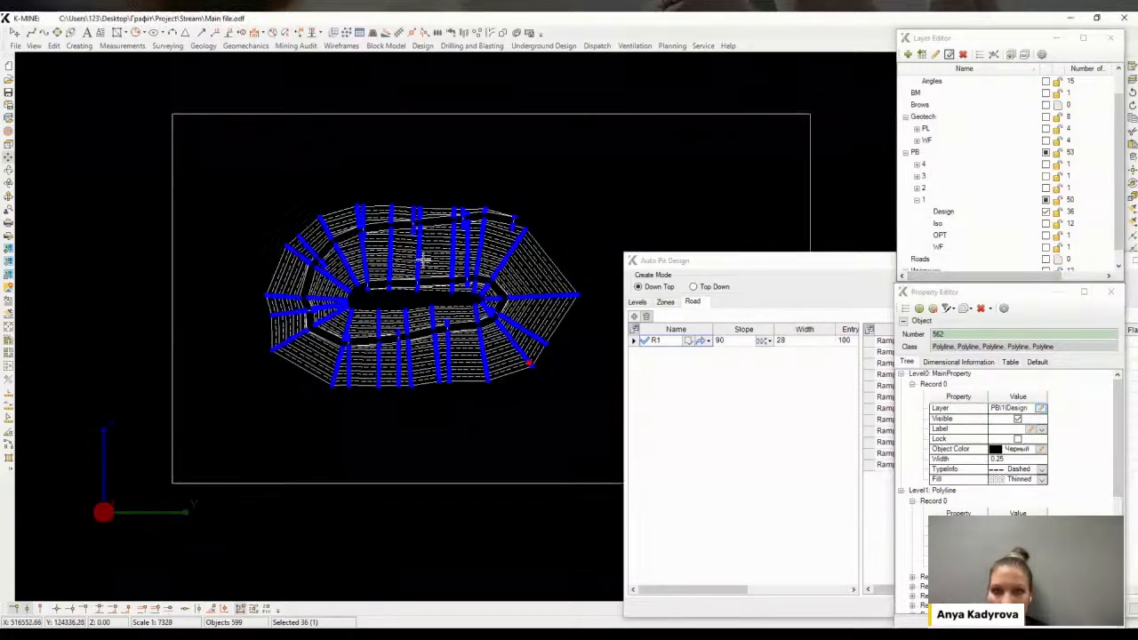
# Hide the Design layer and show the WF layer to view the pit wireframe
pyautogui.click(947, 226)
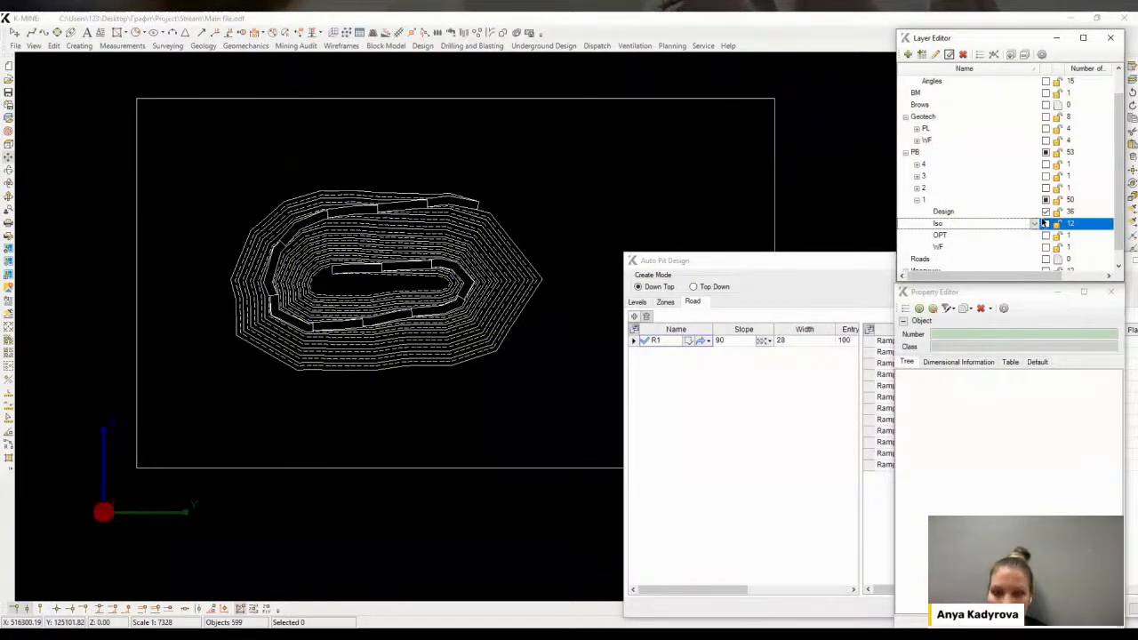
pyautogui.click(1046, 212)
pyautogui.click(933, 248)
pyautogui.click(1045, 247)
pyautogui.moveTo(446, 326); pyautogui.dragTo(456, 352, button='middle')
pyautogui.keyDown('shift'); pyautogui.moveTo(456, 352); pyautogui.dragTo(428, 302, button='middle'); pyautogui.keyUp('shift')
pyautogui.scroll(2, 488, 325)
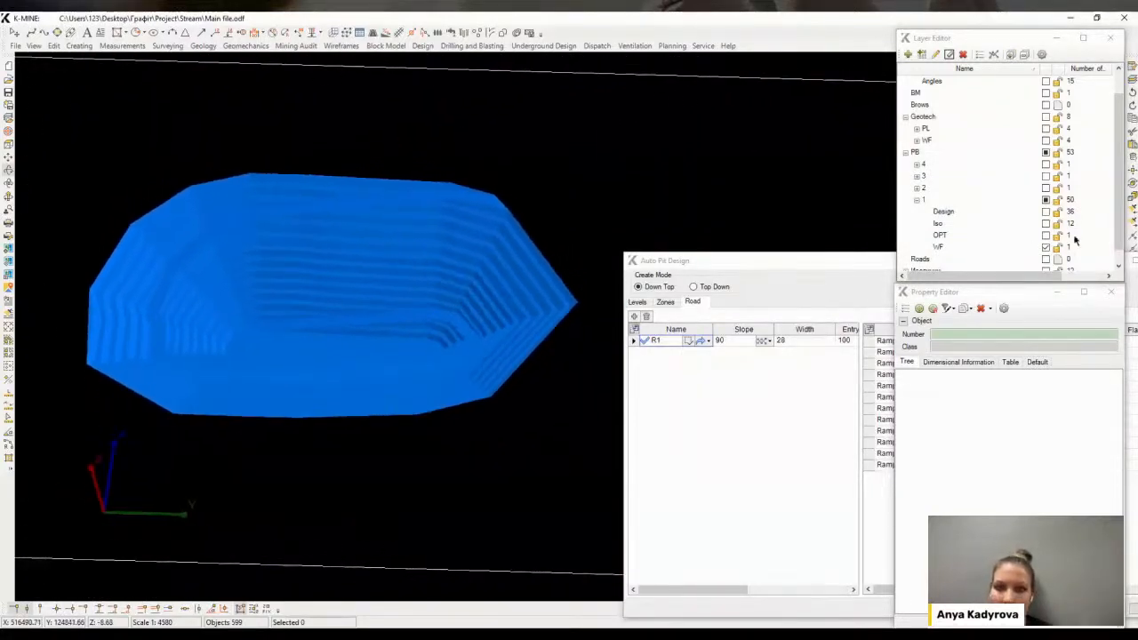
# Display the OPT surface of pushback 2 together with the Design lines of pushback 1
pyautogui.click(1046, 249)
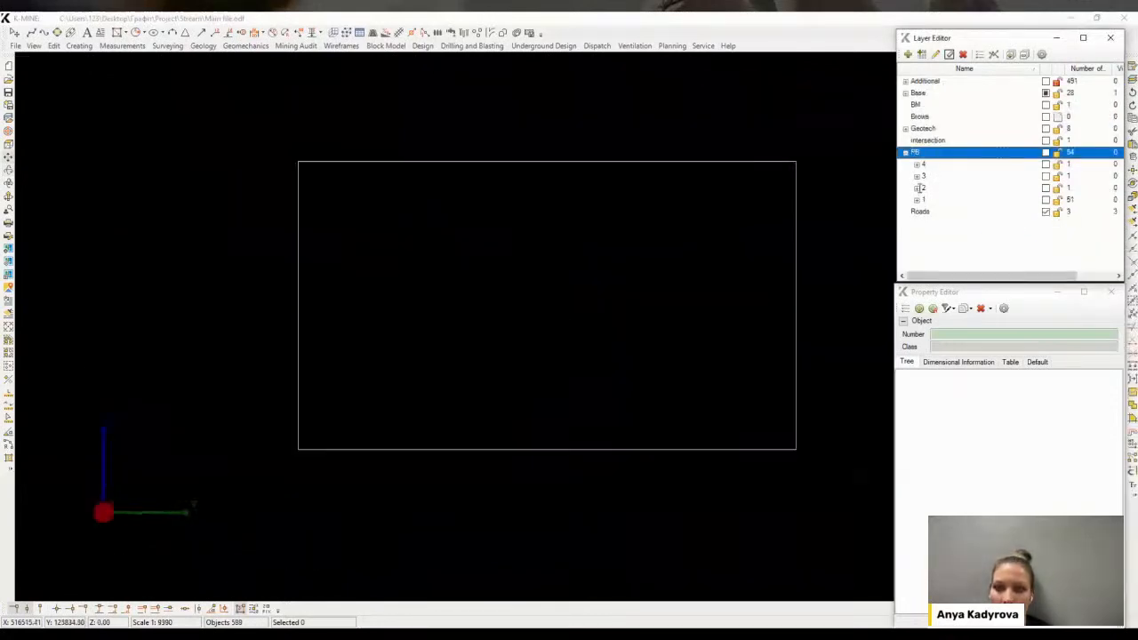
pyautogui.click(919, 187)
pyautogui.click(940, 199)
pyautogui.click(1045, 199)
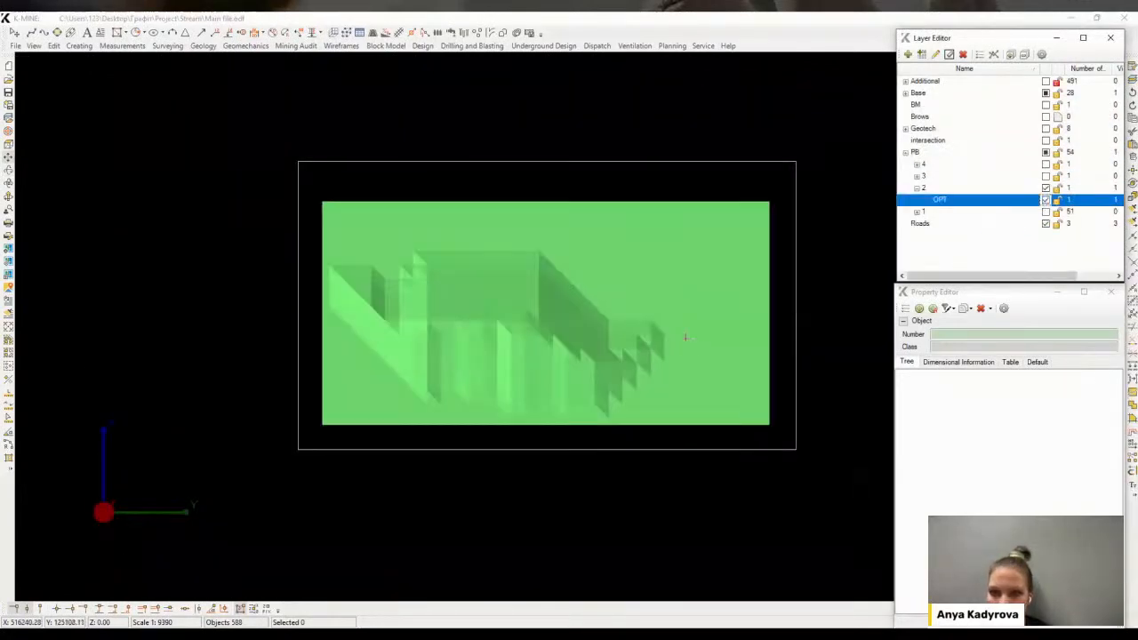
pyautogui.click(918, 211)
pyautogui.click(943, 223)
pyautogui.click(1045, 224)
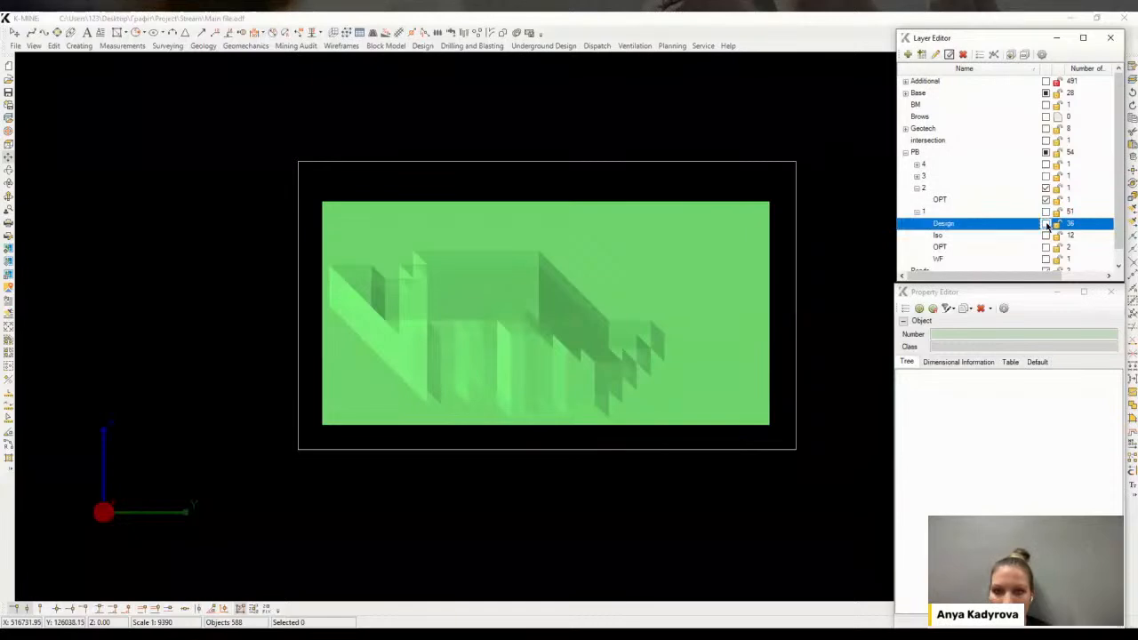
# Draw a closed boundary polyline around the pit's west and south sides using magnetic snapping in By Snapping mode
pyautogui.scroll(2, 364, 333)
pyautogui.click(378, 310)
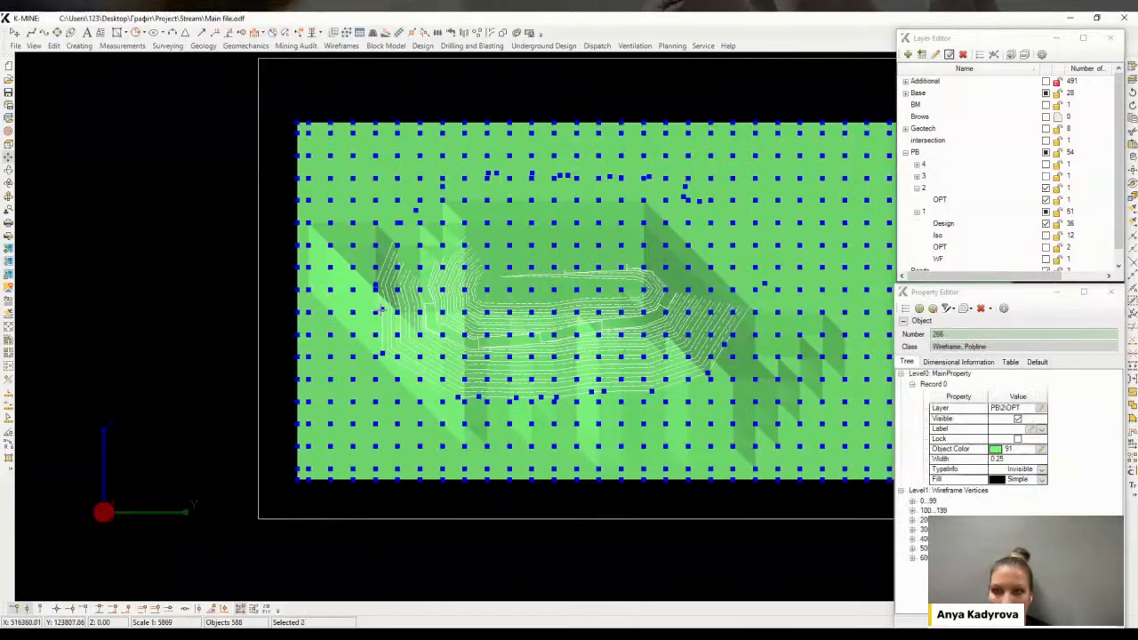
pyautogui.click(365, 306)
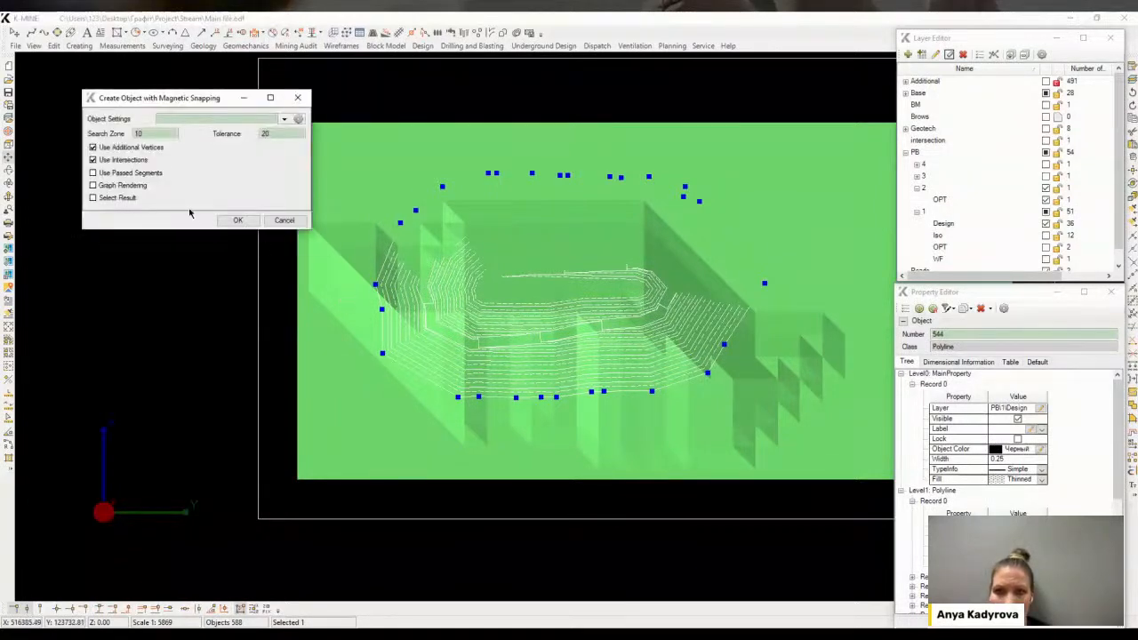
pyautogui.click(236, 220)
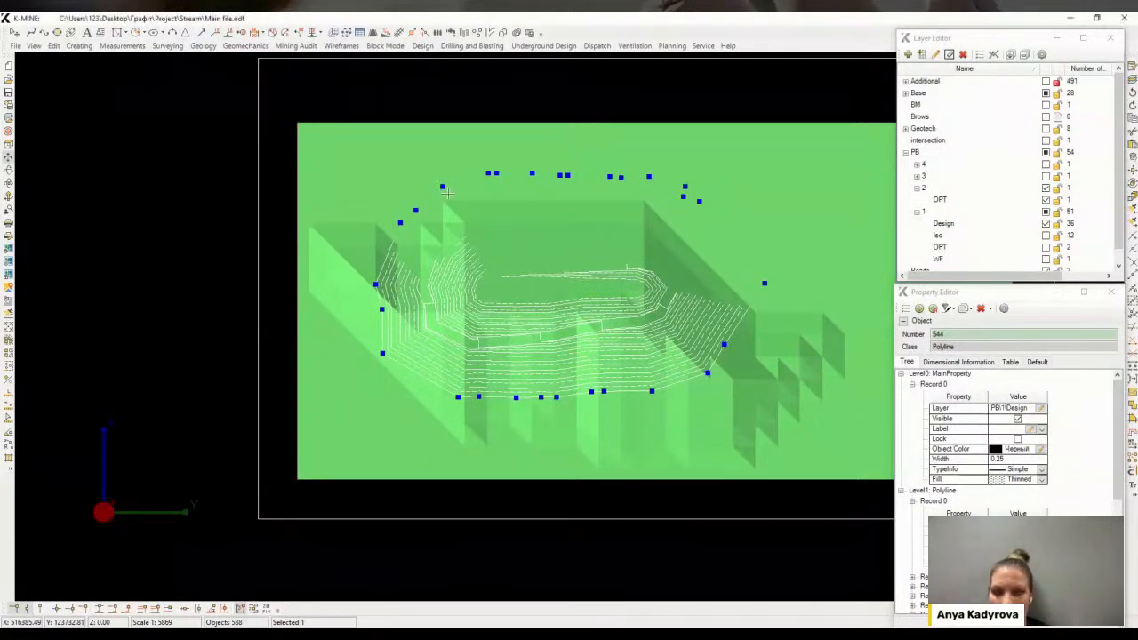
pyautogui.rightClick(689, 199)
pyautogui.click(717, 207)
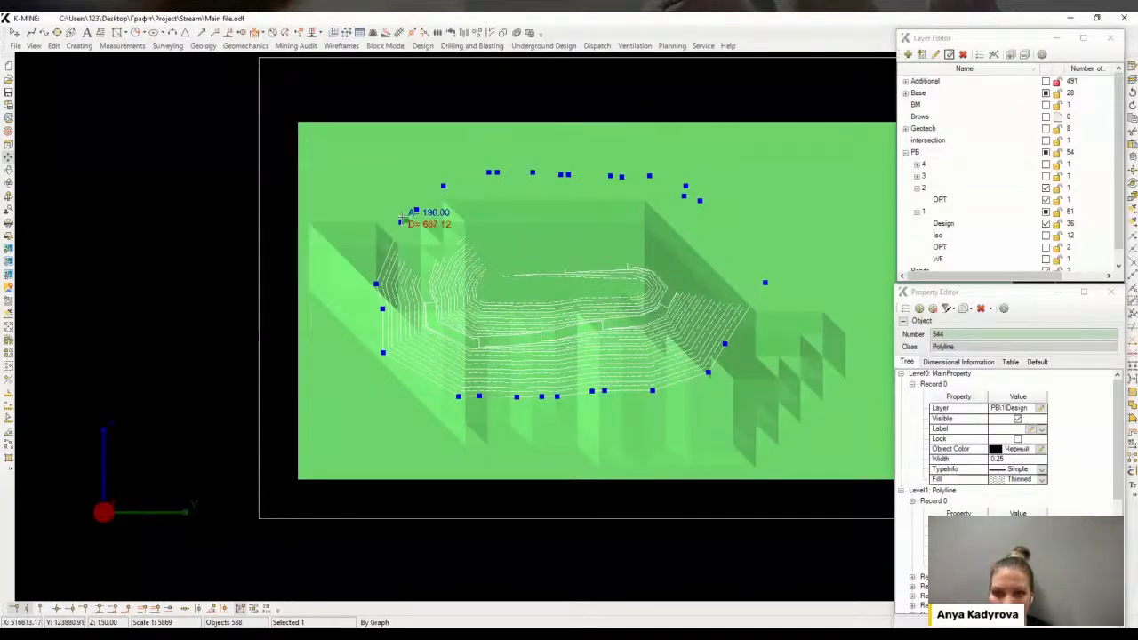
pyautogui.rightClick(369, 229)
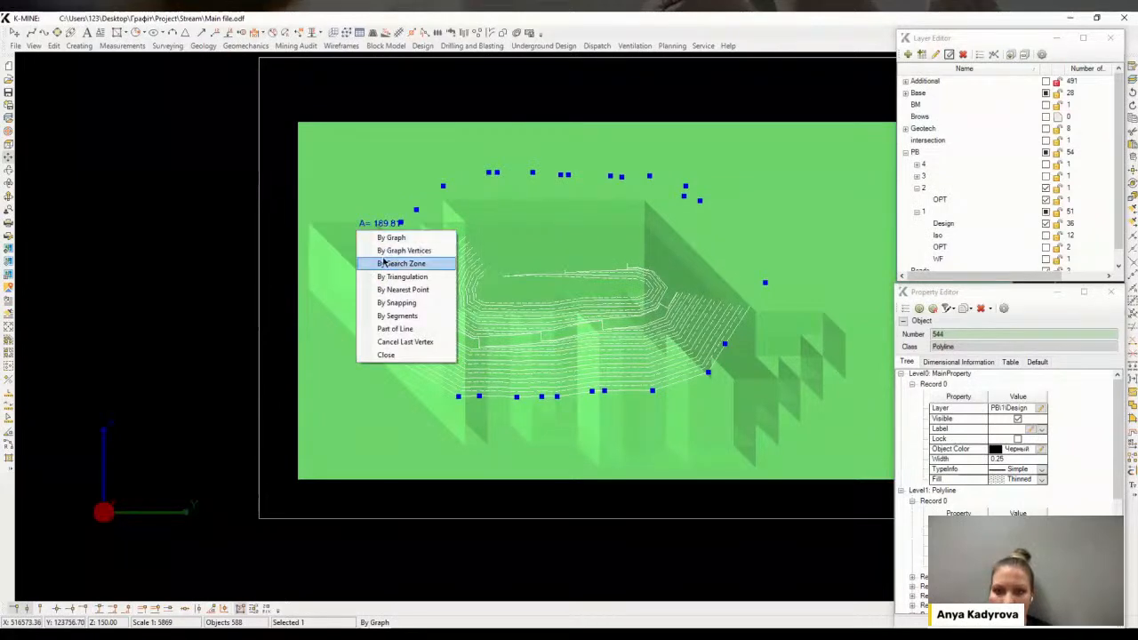
pyautogui.click(396, 302)
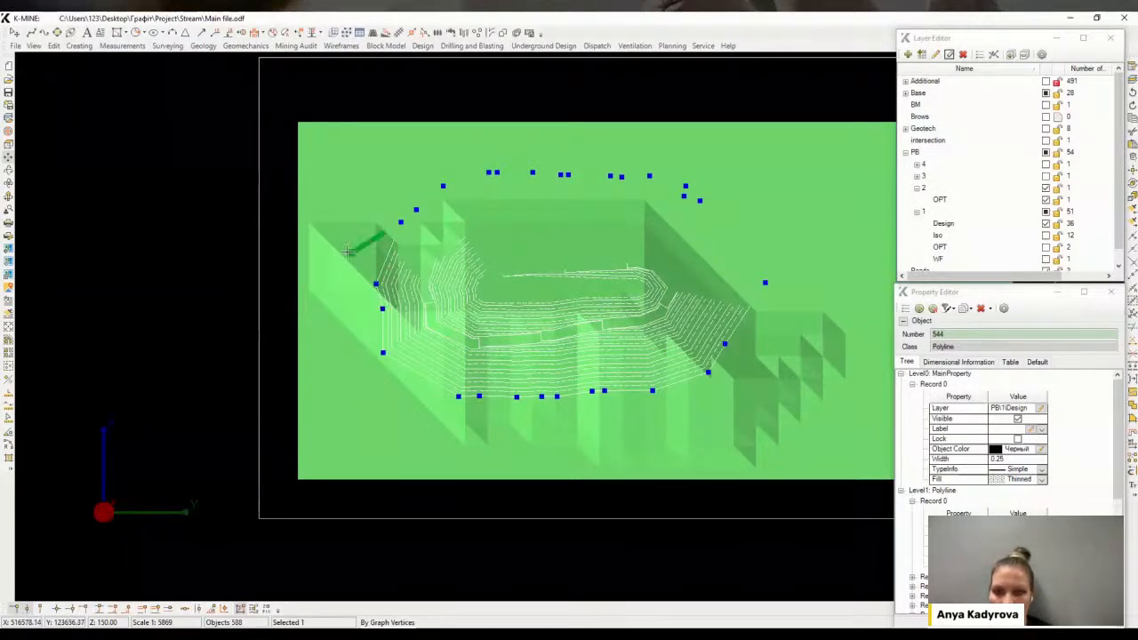
pyautogui.click(311, 291)
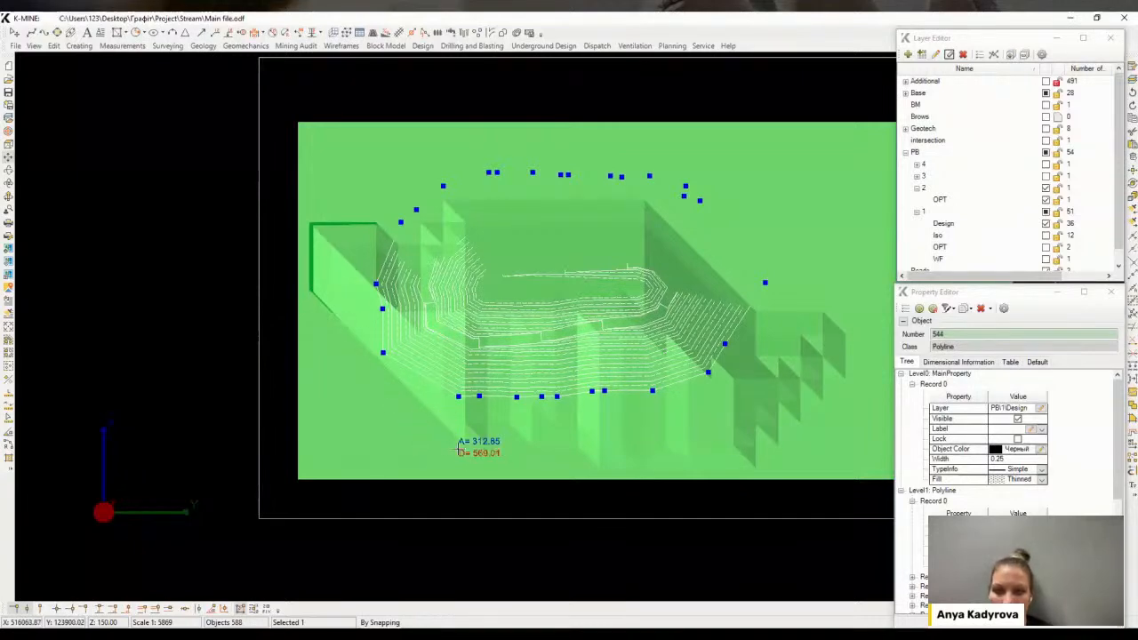
pyautogui.click(462, 442)
pyautogui.click(579, 442)
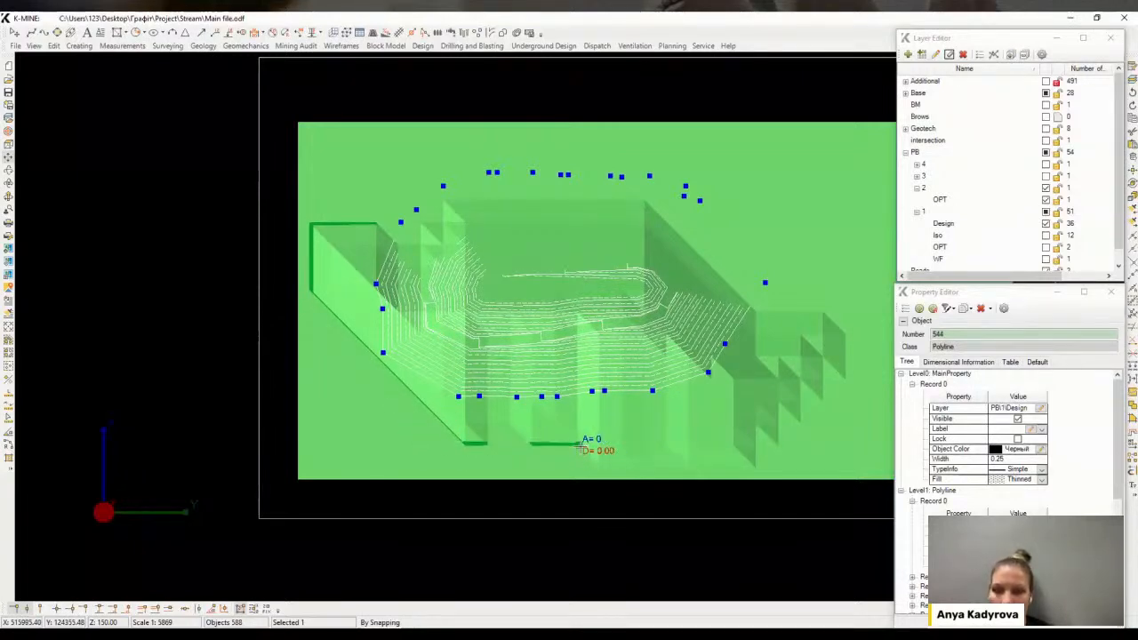
pyautogui.click(618, 459)
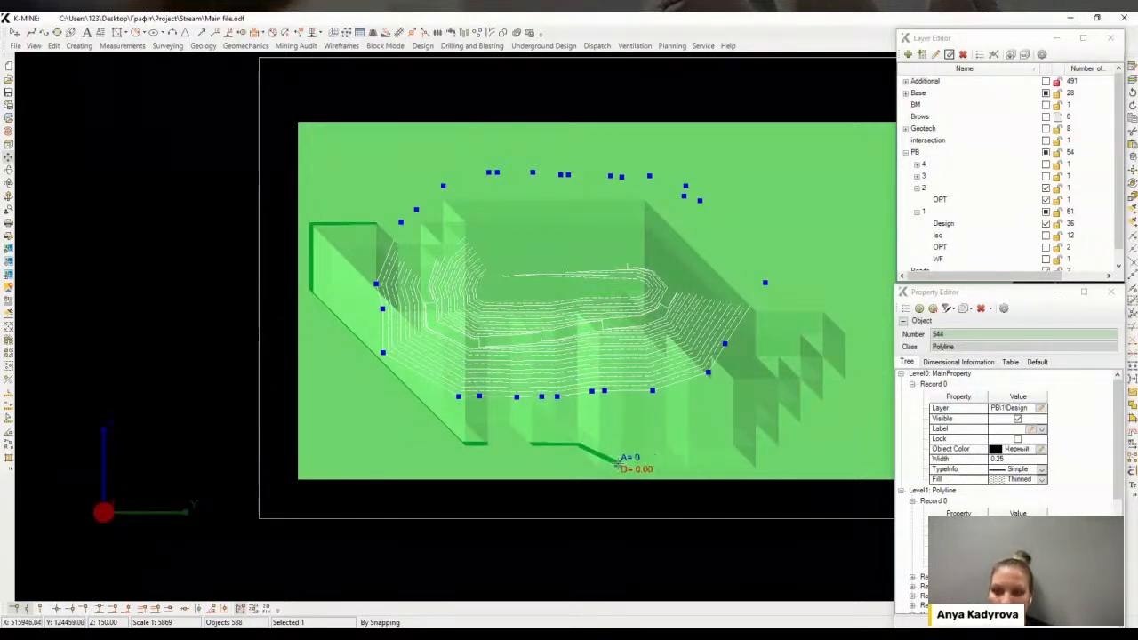
pyautogui.click(755, 464)
pyautogui.click(843, 333)
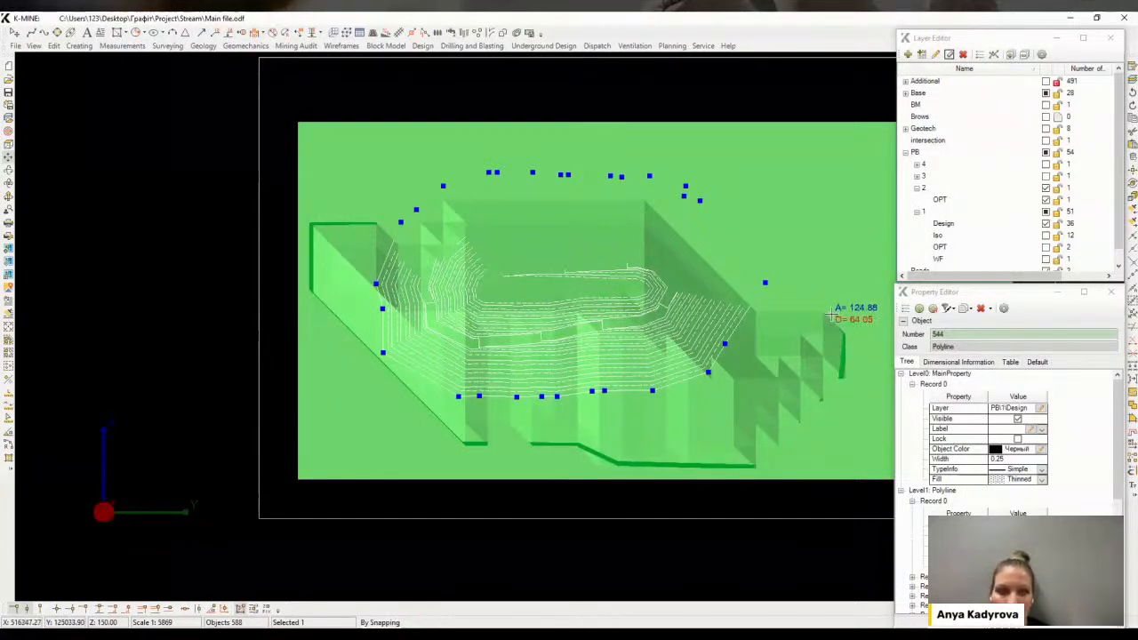
pyautogui.click(825, 313)
pyautogui.rightClick(781, 313)
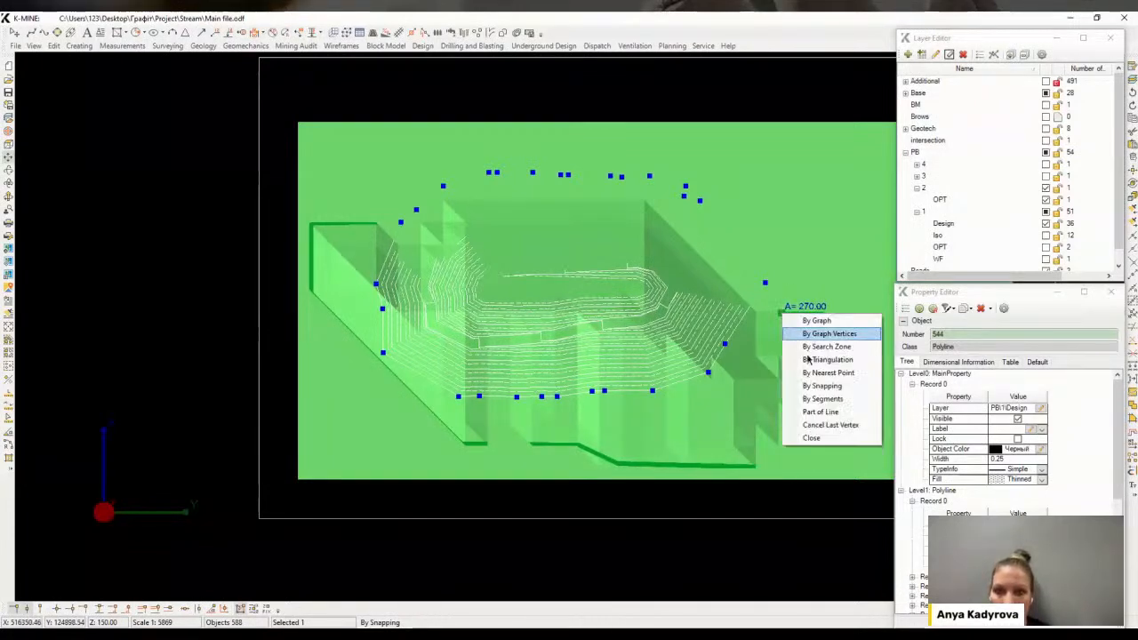
pyautogui.click(809, 437)
# Hide the OPT surface of pushback 2
pyautogui.moveTo(608, 368); pyautogui.dragTo(629, 354, button='middle')
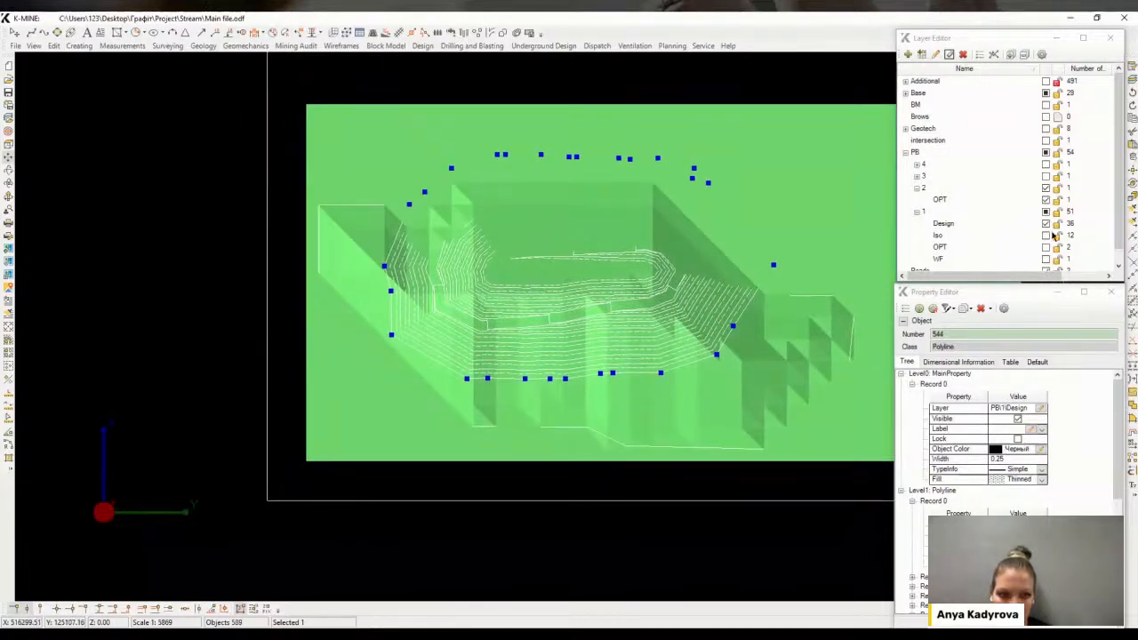
pyautogui.click(1047, 200)
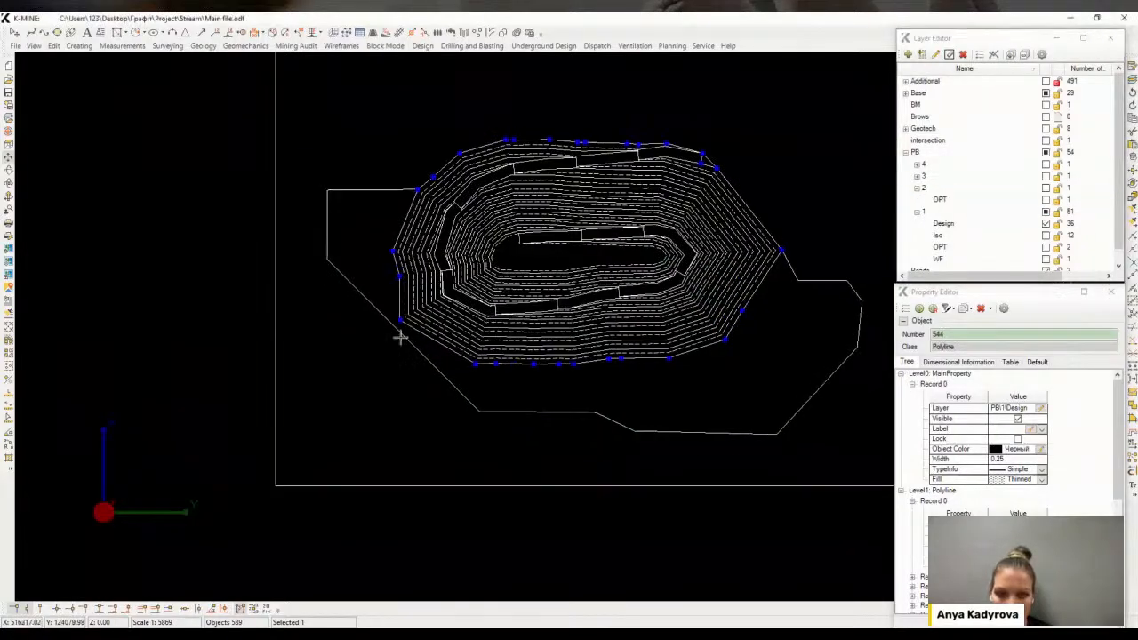
pyautogui.scroll(4, 405, 327)
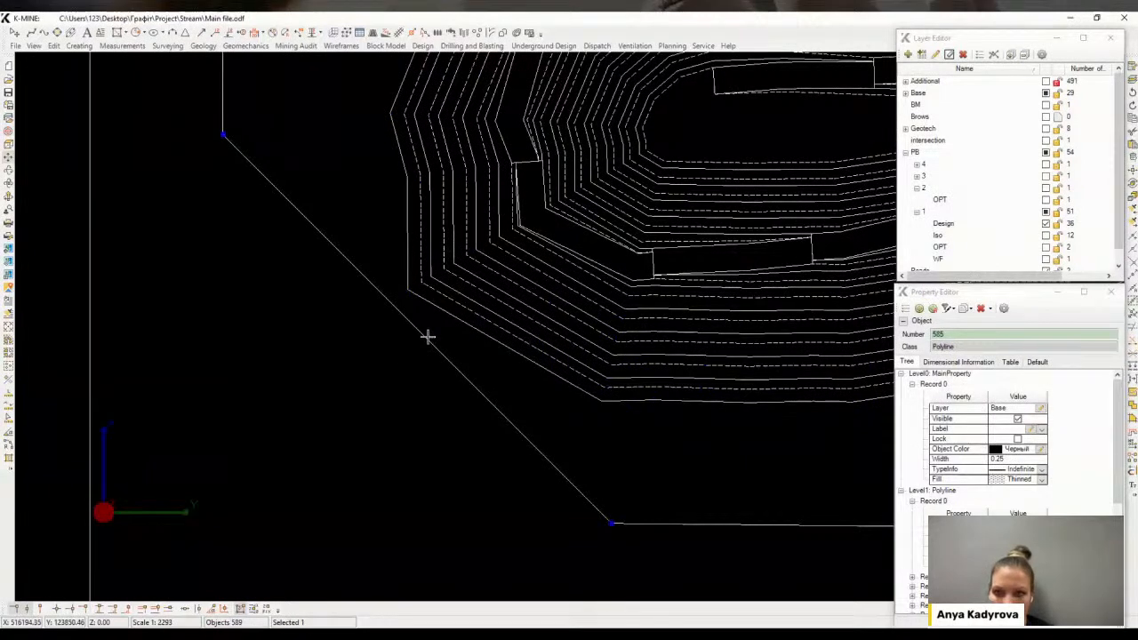
# Insert an extra vertex into the diagonal edge of the boundary polyline
pyautogui.press('Insert')
pyautogui.press('Insert')
pyautogui.press('Insert')
pyautogui.press('Insert')
pyautogui.press('Insert')
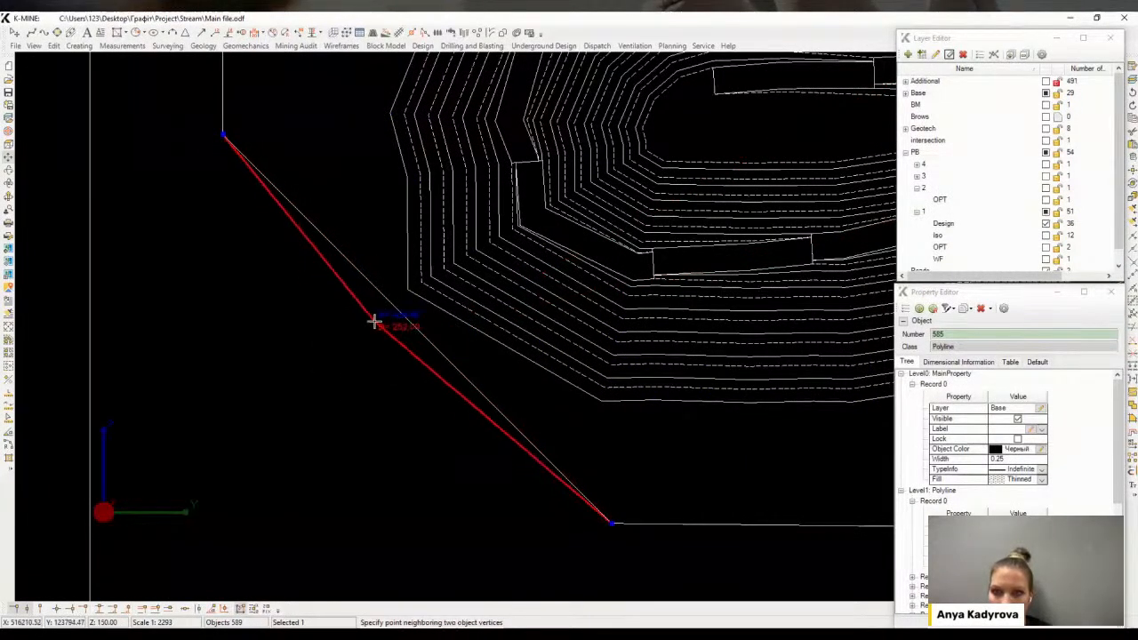
pyautogui.click(384, 313)
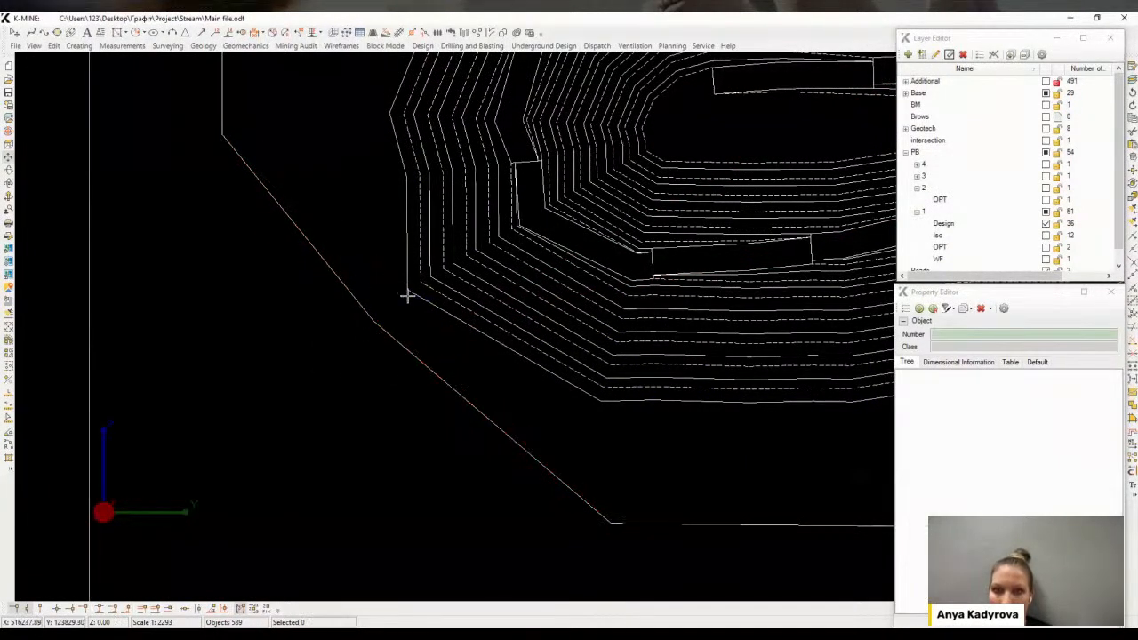
pyautogui.click(409, 294)
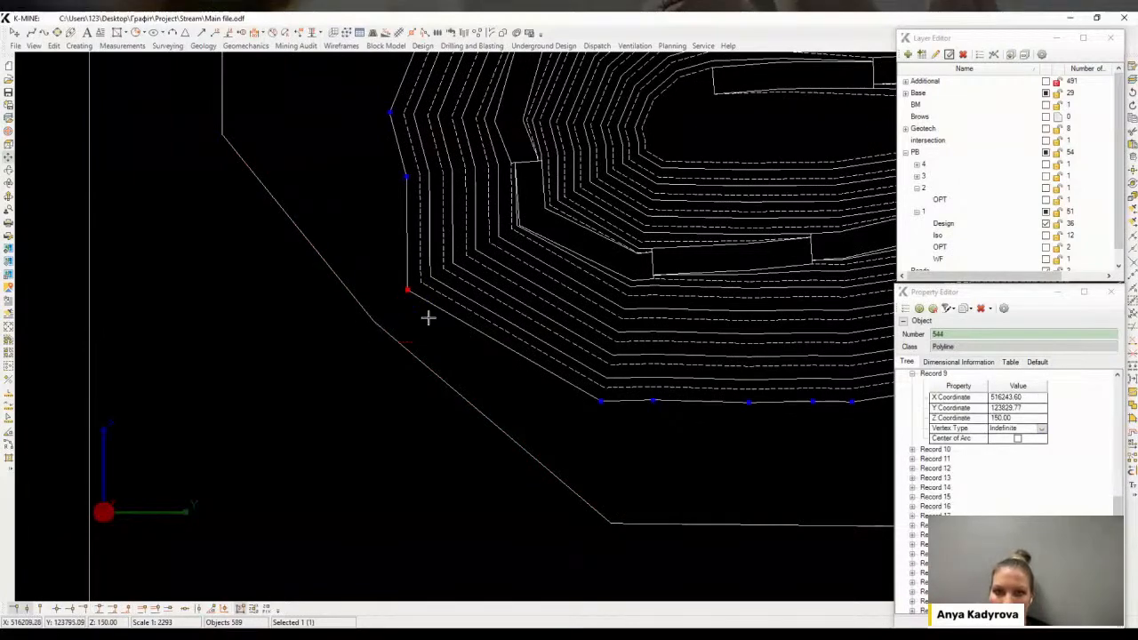
pyautogui.scroll(-3, 427, 317)
pyautogui.click(357, 172)
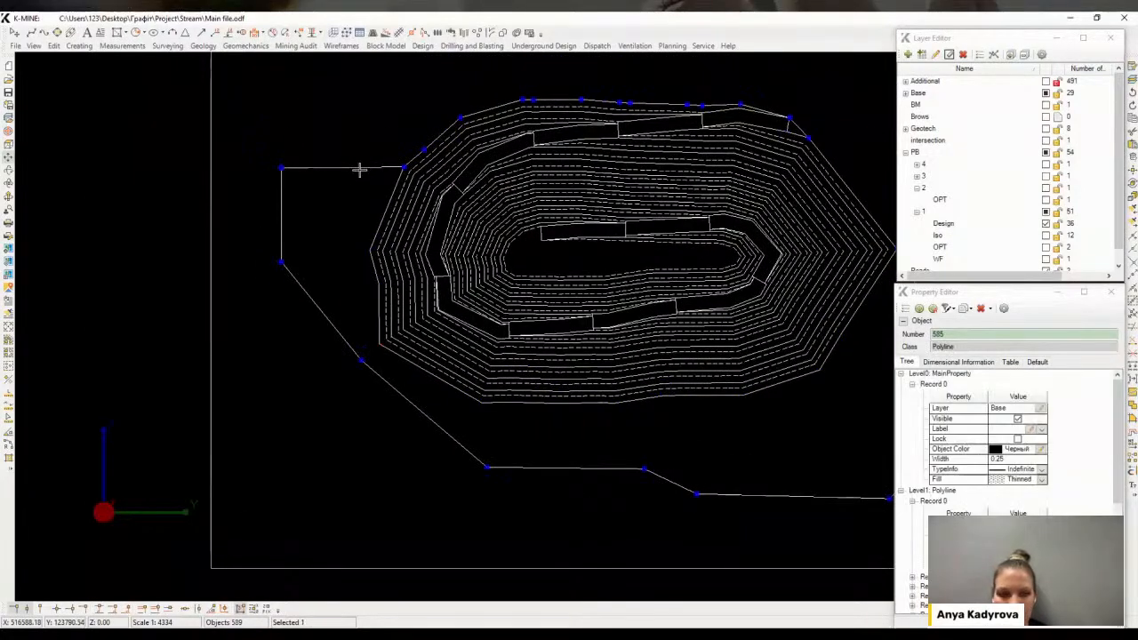
# Open Inscribe Object with manual arc fillets of 10 points and round the boundary's northwest corner
pyautogui.hotkey('ctrl', 'i')
pyautogui.click(186, 399)
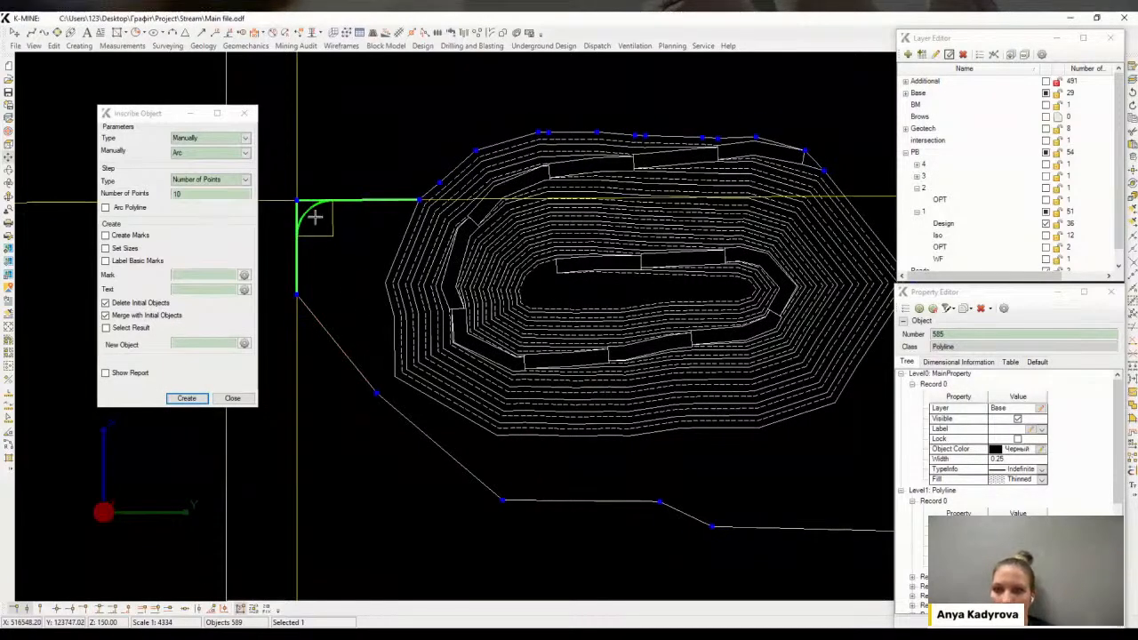
pyautogui.click(311, 213)
# Round the boundary's southwest corner between the diagonal edge and the southern edge with an arc
pyautogui.click(440, 448)
pyautogui.click(574, 500)
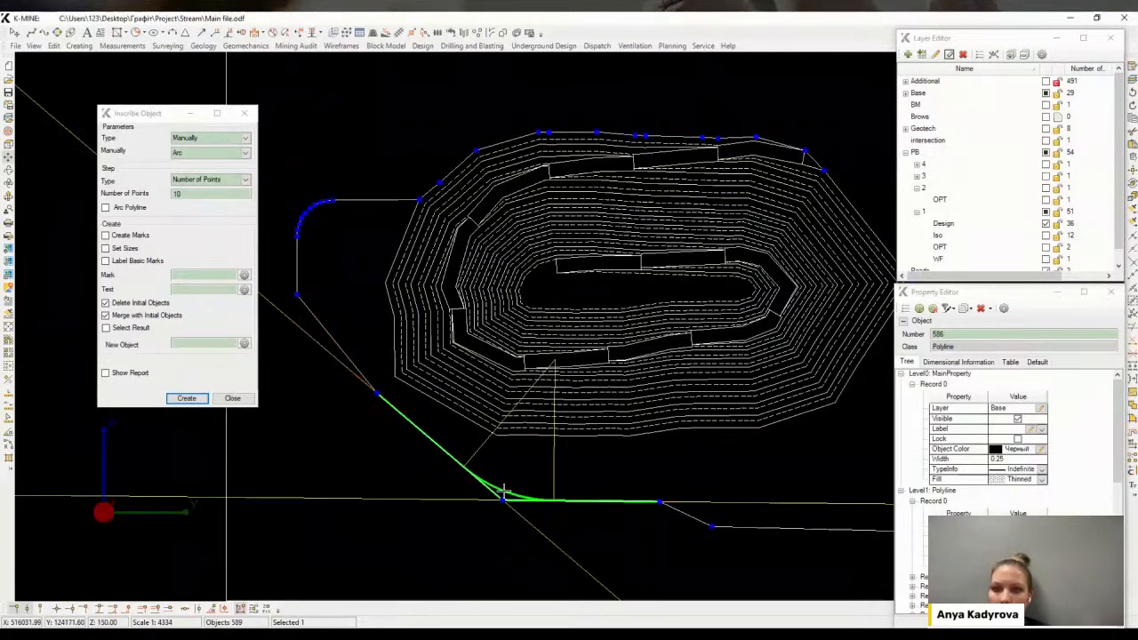
pyautogui.scroll(3, 668, 512)
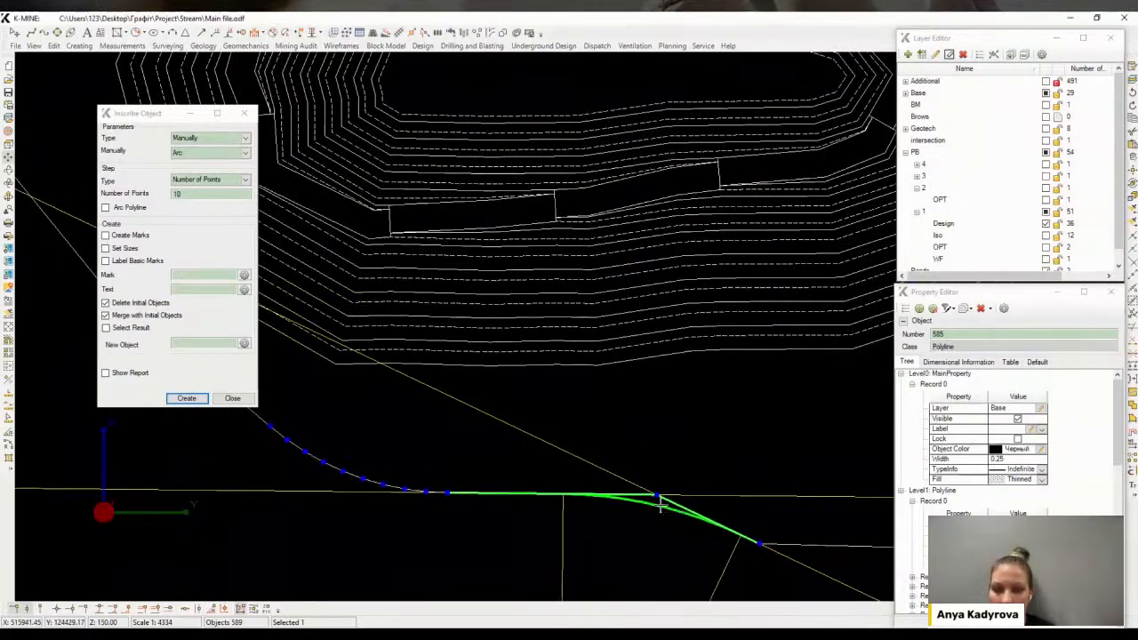
pyautogui.click(660, 503)
pyautogui.click(477, 484)
# Inscribe an arc into the next bend along the boundary's southern edge
pyautogui.click(189, 399)
pyautogui.moveTo(760, 491); pyautogui.dragTo(451, 305, button='middle')
pyautogui.scroll(2, 445, 343)
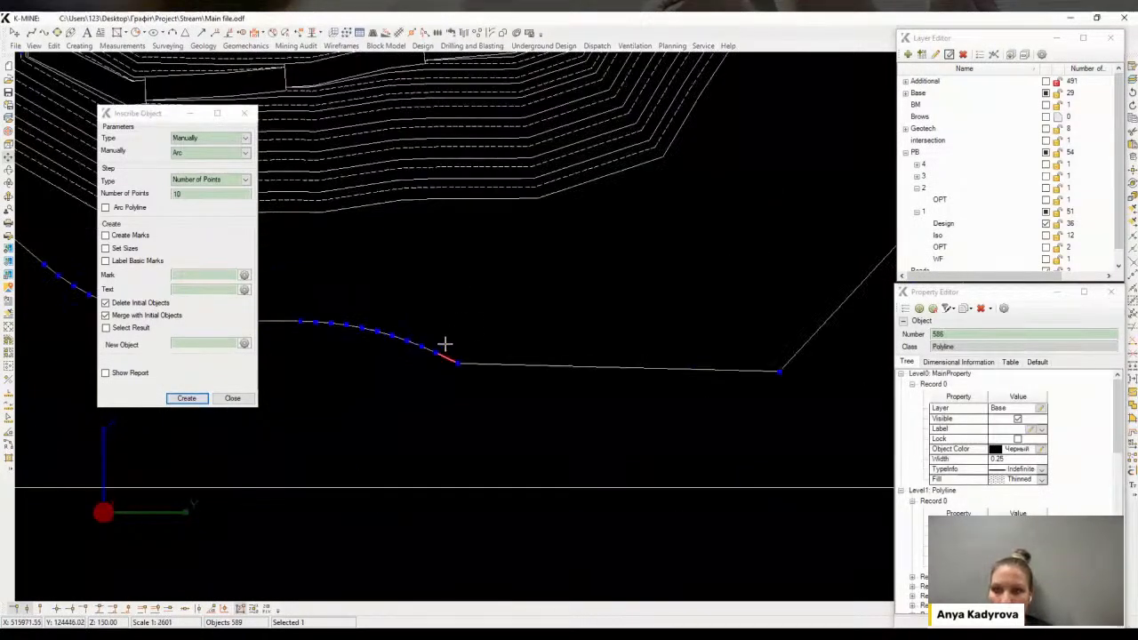
pyautogui.click(461, 363)
pyautogui.scroll(3, 452, 347)
pyautogui.scroll(2, 445, 366)
pyautogui.click(445, 368)
pyautogui.scroll(-5, 489, 350)
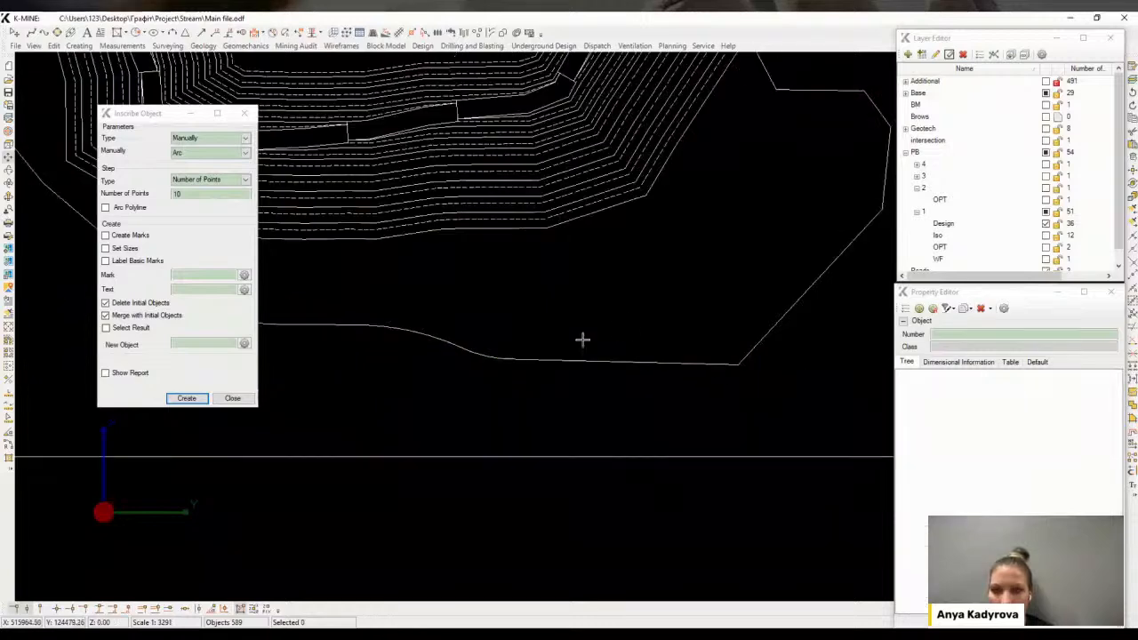
# Round the southeast corner where the southern edge meets the eastern diagonal with an arc
pyautogui.click(569, 361)
pyautogui.click(190, 400)
pyautogui.click(656, 361)
pyautogui.click(766, 335)
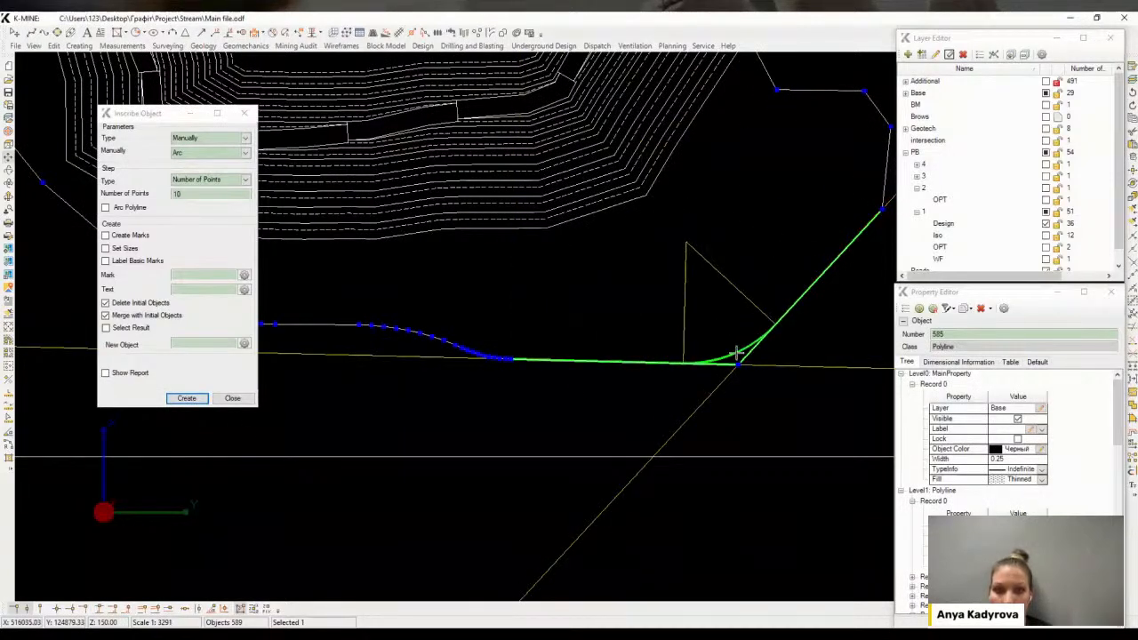
pyautogui.click(737, 353)
pyautogui.moveTo(787, 309); pyautogui.dragTo(743, 359, button='middle')
pyautogui.click(744, 360)
pyautogui.click(198, 397)
# Inscribe an arc into the boundary's eastern corner
pyautogui.click(782, 143)
pyautogui.click(798, 303)
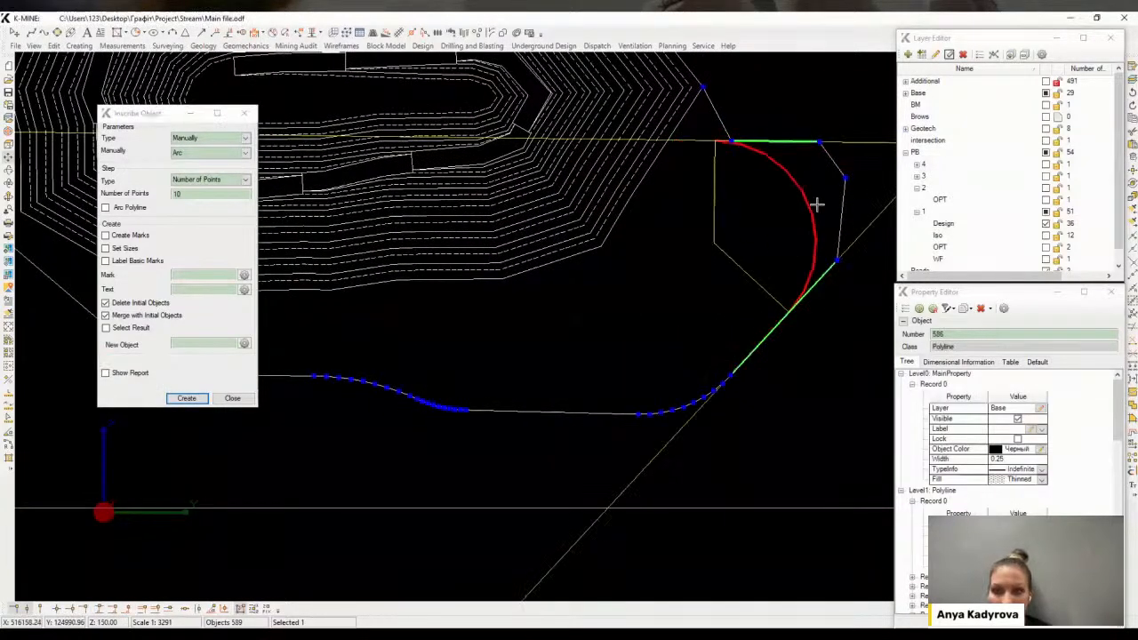
pyautogui.click(842, 189)
pyautogui.moveTo(789, 215); pyautogui.dragTo(786, 244, button='middle')
pyautogui.click(399, 401)
pyautogui.click(205, 401)
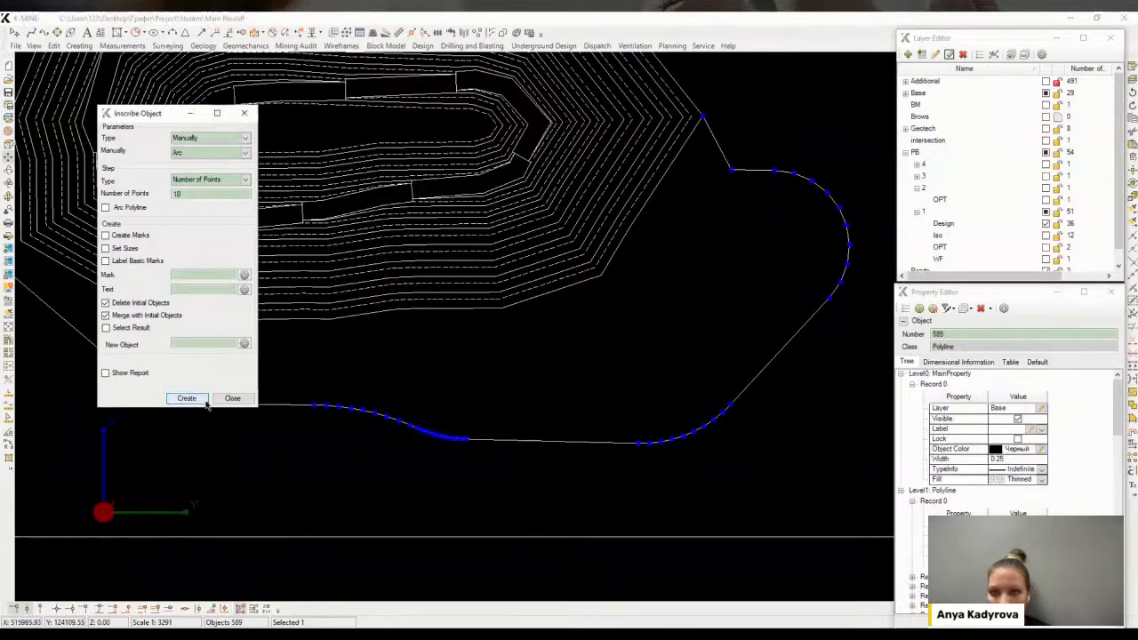
# Round the corner where the eastern boundary part joins the pit's northeast edge
pyautogui.moveTo(715, 135); pyautogui.dragTo(636, 365, button='middle')
pyautogui.click(637, 366)
pyautogui.click(673, 400)
pyautogui.scroll(3, 667, 383)
pyautogui.click(644, 400)
pyautogui.scroll(-3, 658, 384)
pyautogui.click(631, 399)
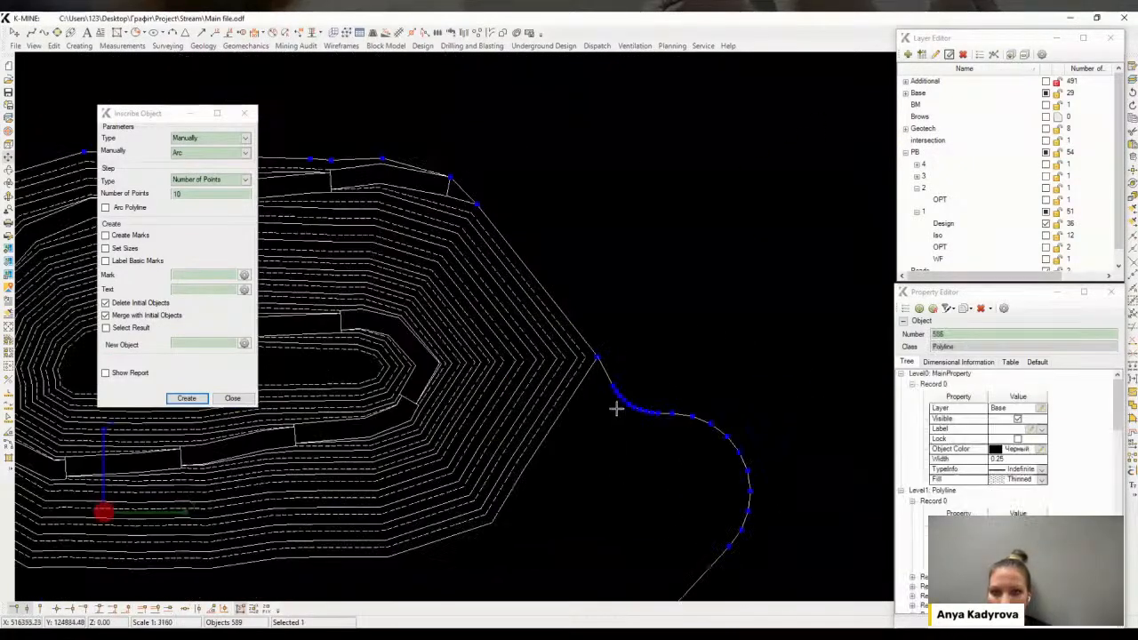
pyautogui.moveTo(617, 408); pyautogui.dragTo(656, 442, button='middle')
pyautogui.moveTo(606, 380); pyautogui.dragTo(762, 335, button='middle')
# Hide the Design layer of pushback 1 so only the boundary polyline shows
pyautogui.scroll(-3, 761, 334)
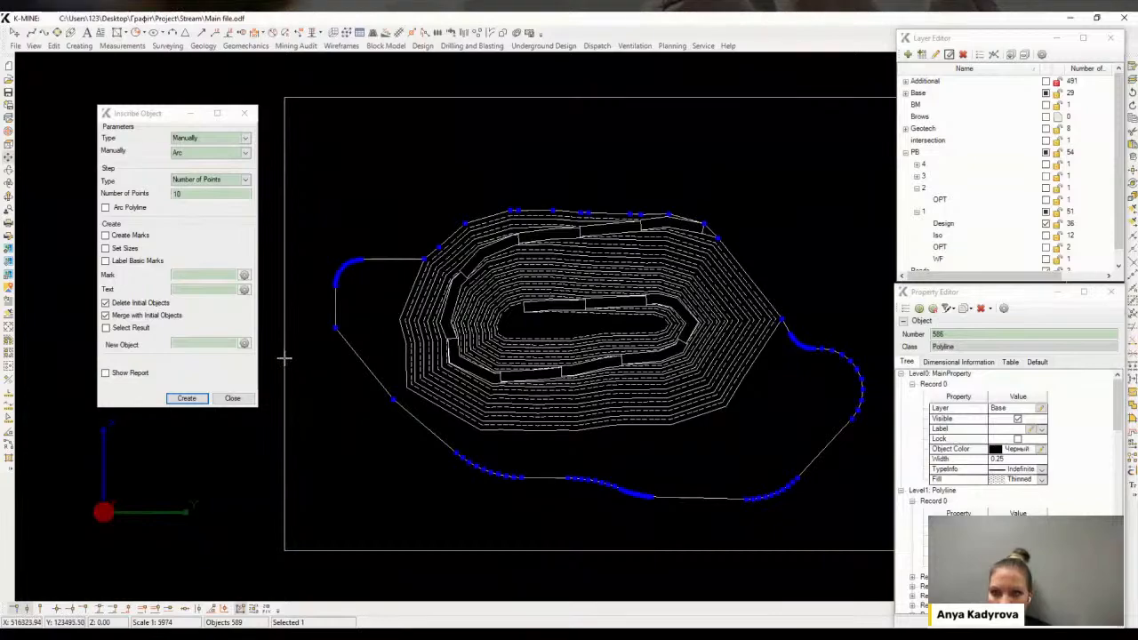
pyautogui.scroll(5, 406, 293)
pyautogui.scroll(-4, 477, 359)
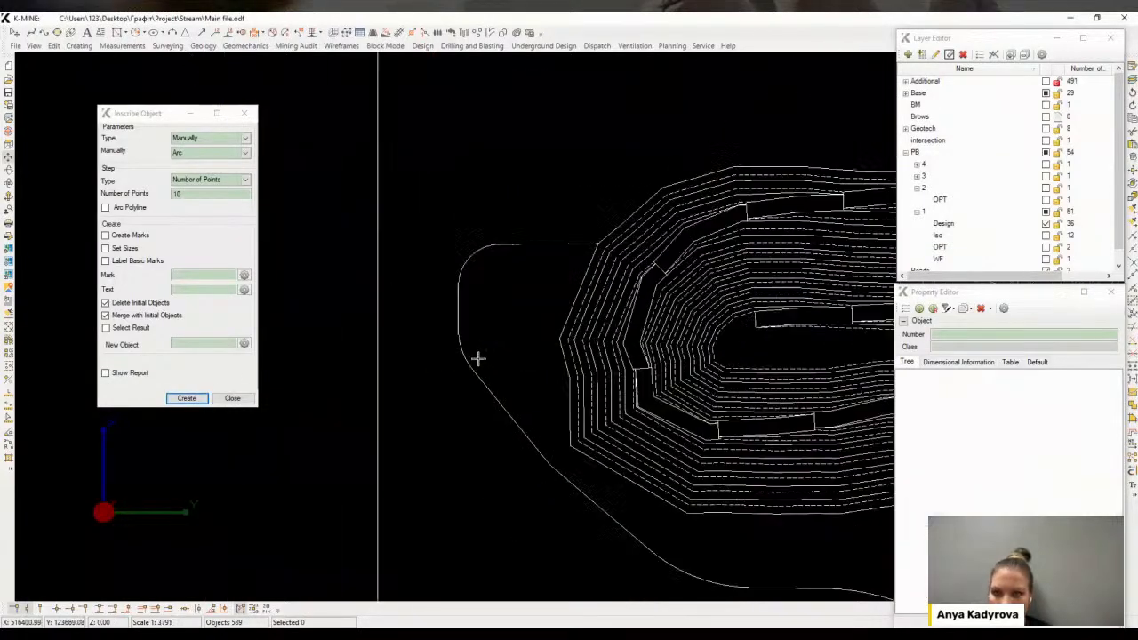
pyautogui.scroll(-4, 537, 345)
pyautogui.scroll(2, 699, 281)
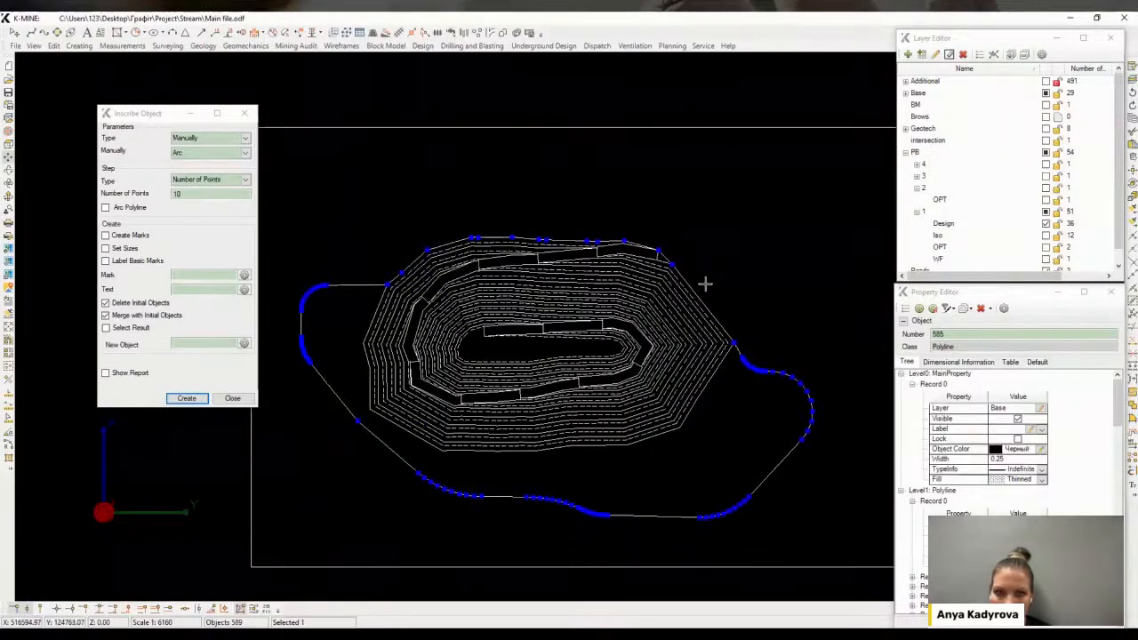
pyautogui.click(1044, 224)
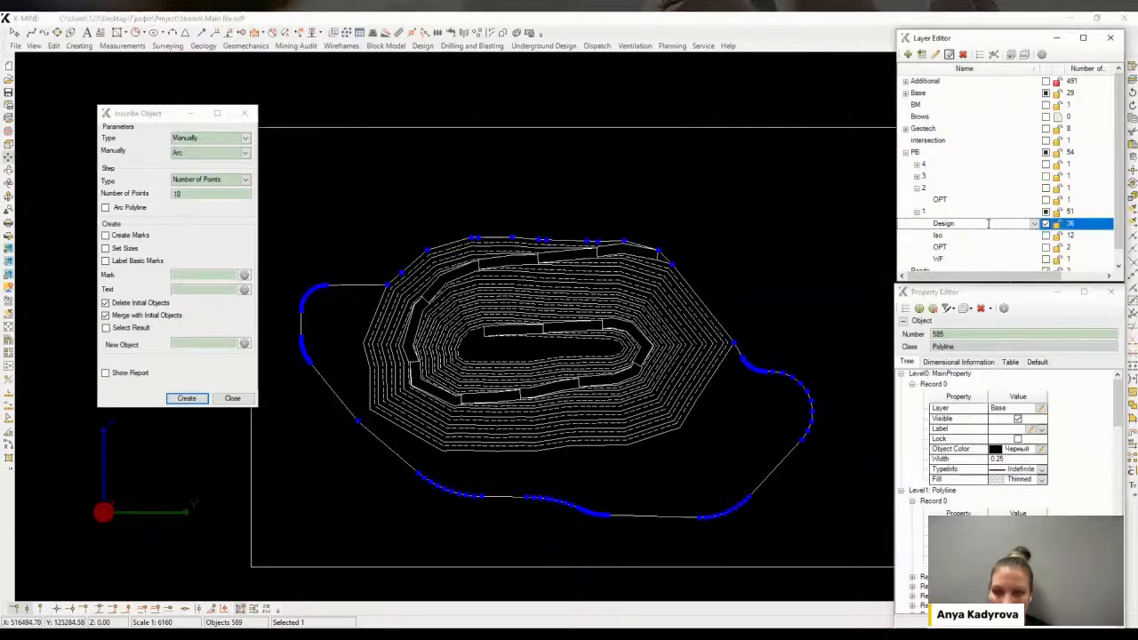
pyautogui.click(1045, 224)
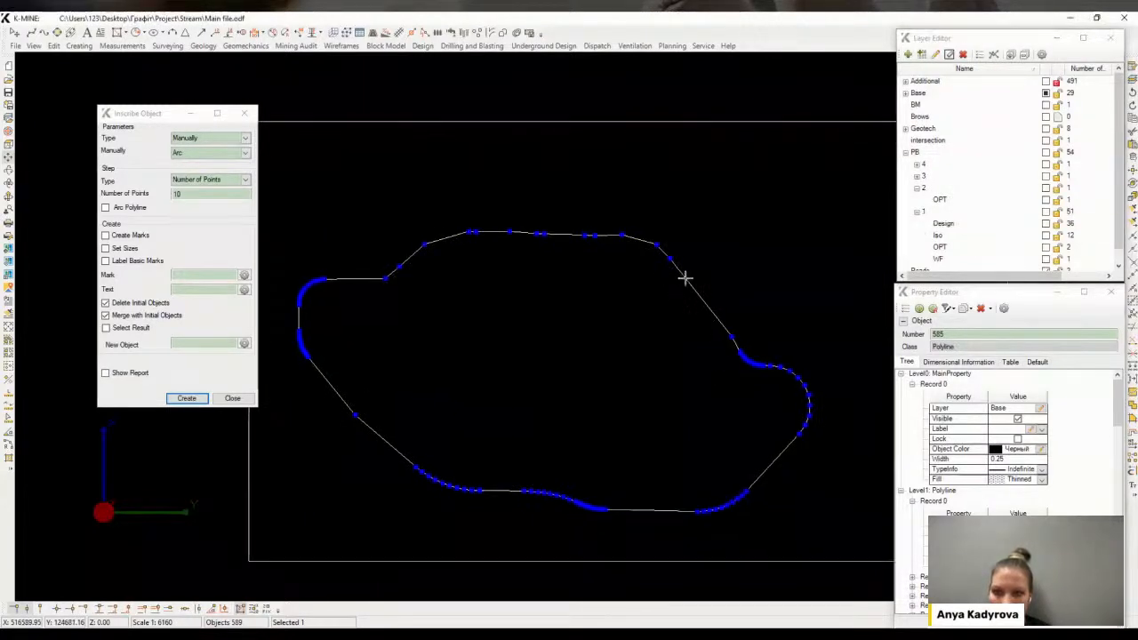
# Restart Inscribe Object and round the corner on the boundary's northwest upper edge
pyautogui.moveTo(621, 375); pyautogui.dragTo(628, 364, button='middle')
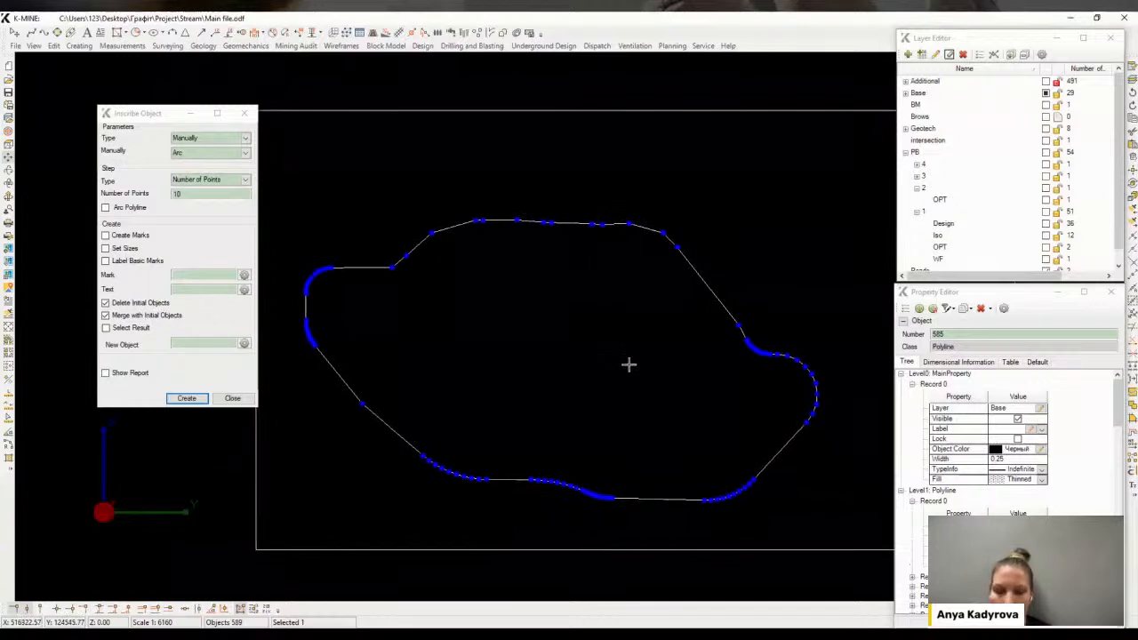
pyautogui.click(237, 401)
pyautogui.press('space')
pyautogui.click(200, 403)
pyautogui.click(369, 267)
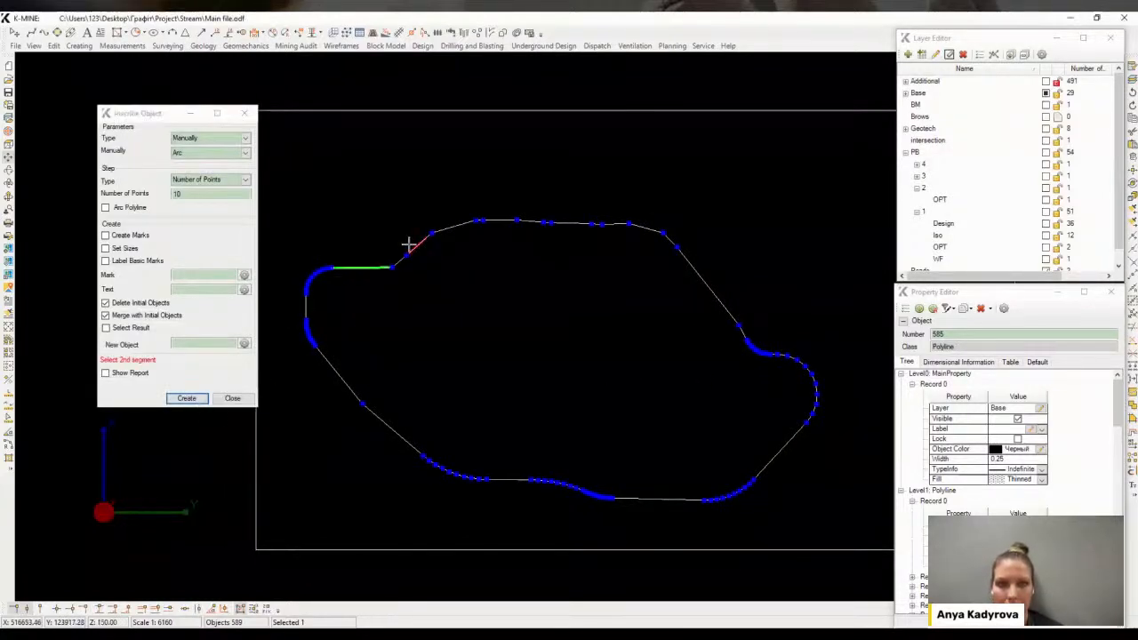
pyautogui.click(412, 250)
pyautogui.scroll(1, 403, 254)
pyautogui.click(408, 254)
pyautogui.click(457, 228)
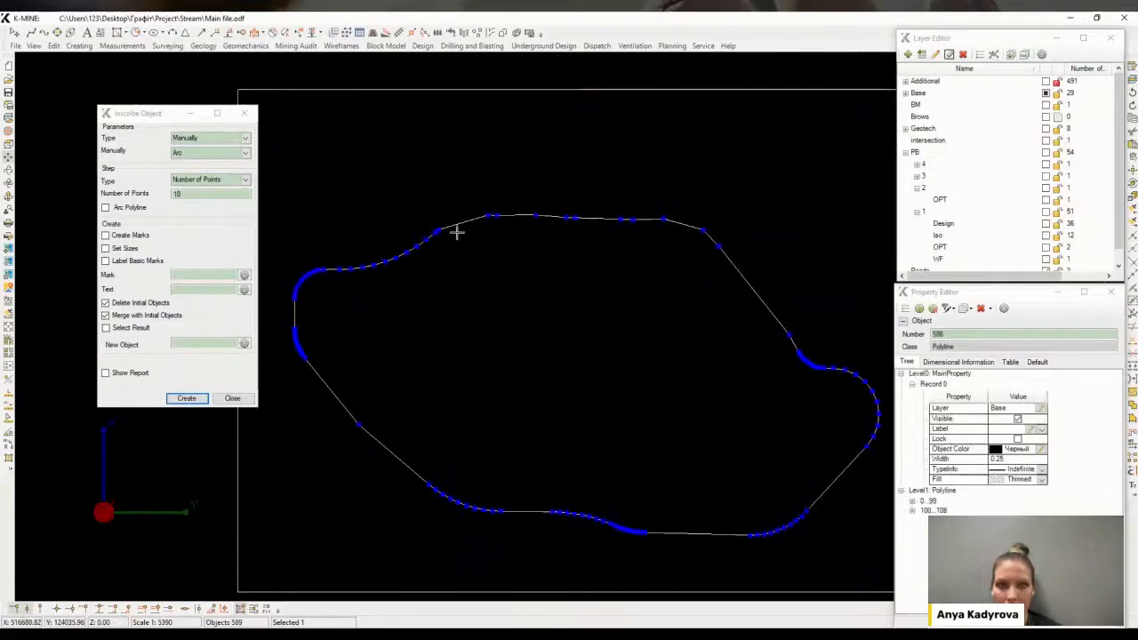
# Inscribe an arc into the next corner along the boundary's northern edge
pyautogui.scroll(5, 415, 259)
pyautogui.click(189, 398)
pyautogui.scroll(5, 364, 249)
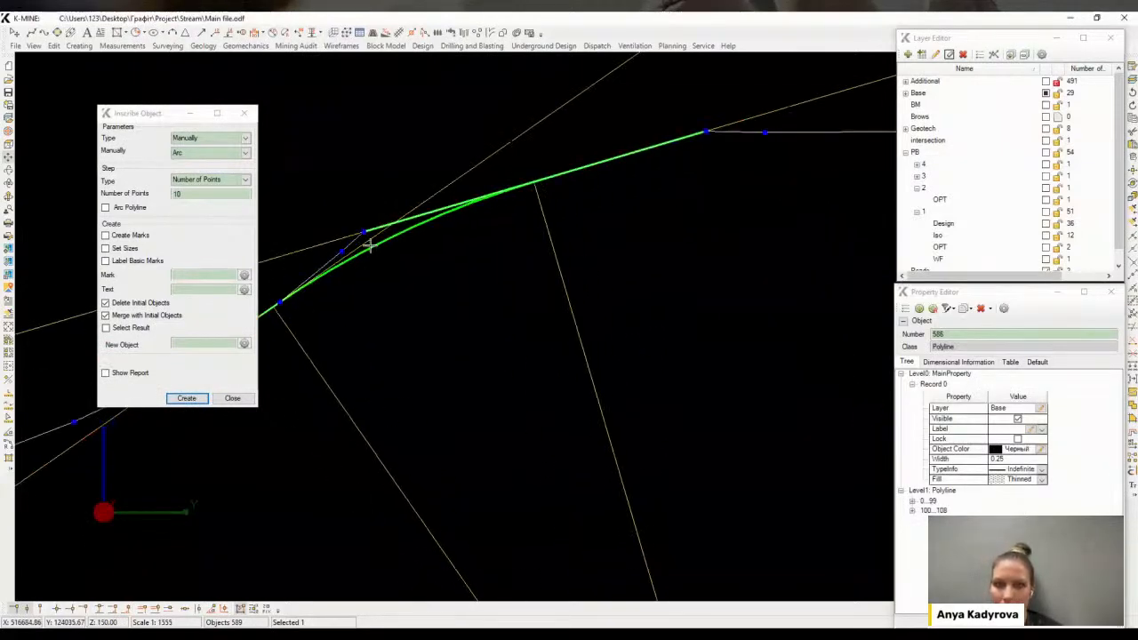
pyautogui.click(389, 233)
pyautogui.click(392, 232)
pyautogui.scroll(-10, 400, 252)
pyautogui.click(186, 398)
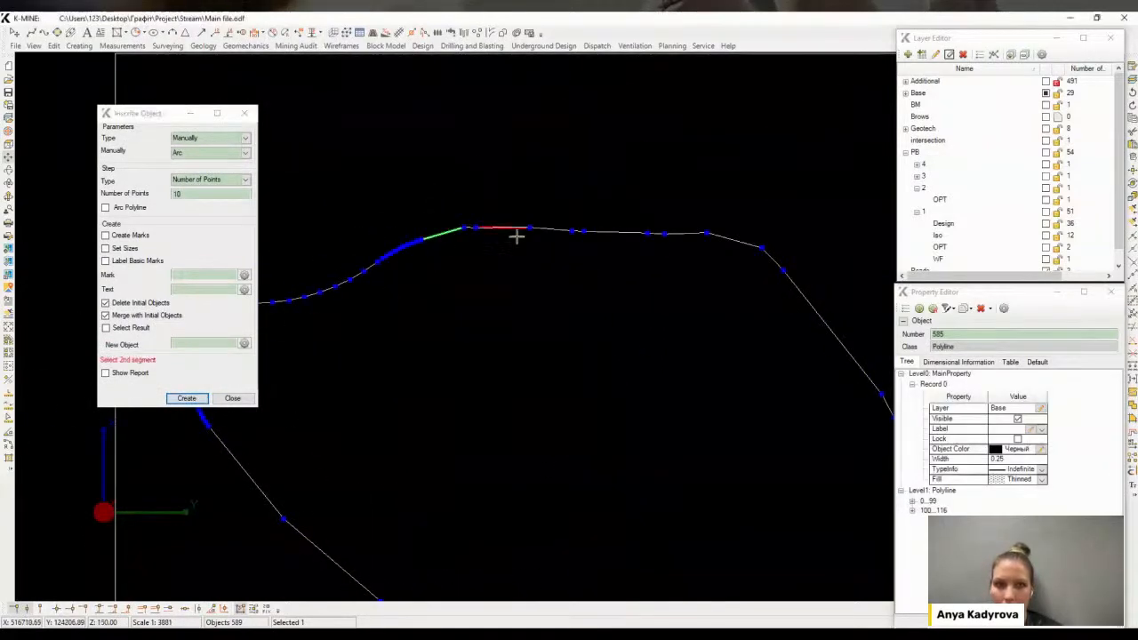
# Round the remaining northern bend of the boundary and close the Inscribe Object dialog
pyautogui.click(465, 226)
pyautogui.click(472, 238)
pyautogui.click(473, 235)
pyautogui.scroll(-9, 480, 258)
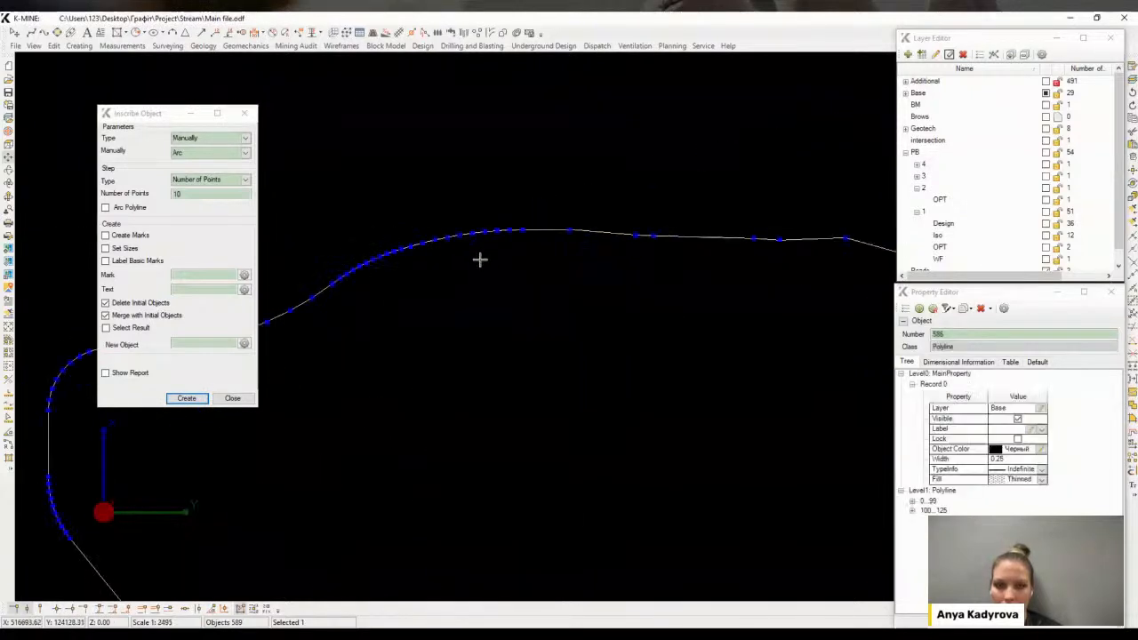
pyautogui.scroll(5, 602, 292)
pyautogui.scroll(-3, 576, 306)
pyautogui.moveTo(514, 323); pyautogui.dragTo(564, 305, button='middle')
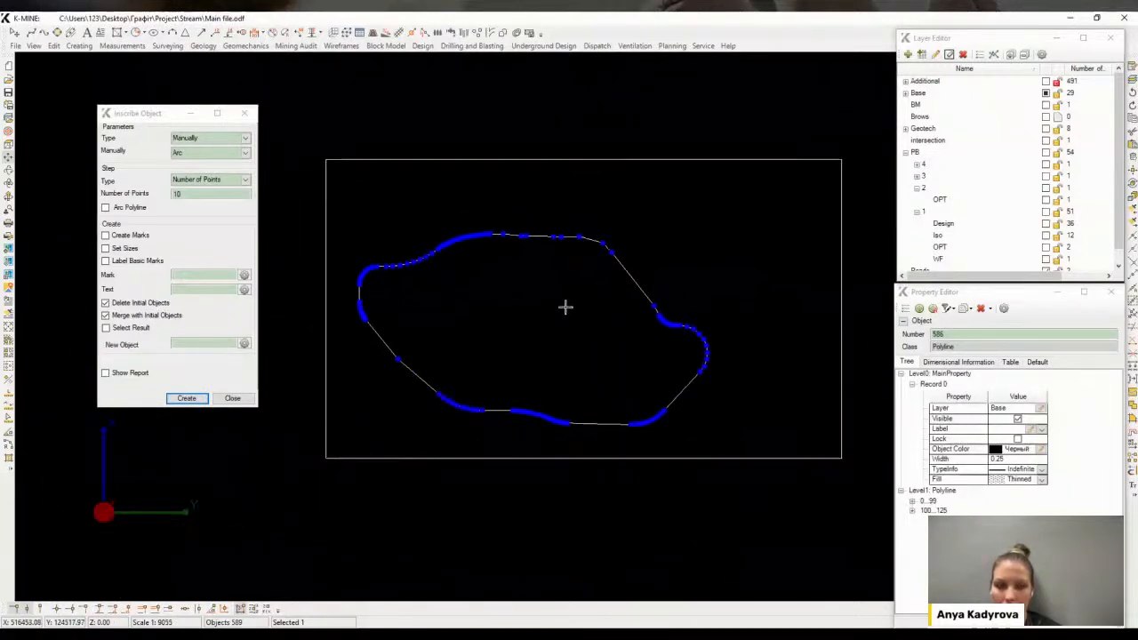
pyautogui.click(232, 397)
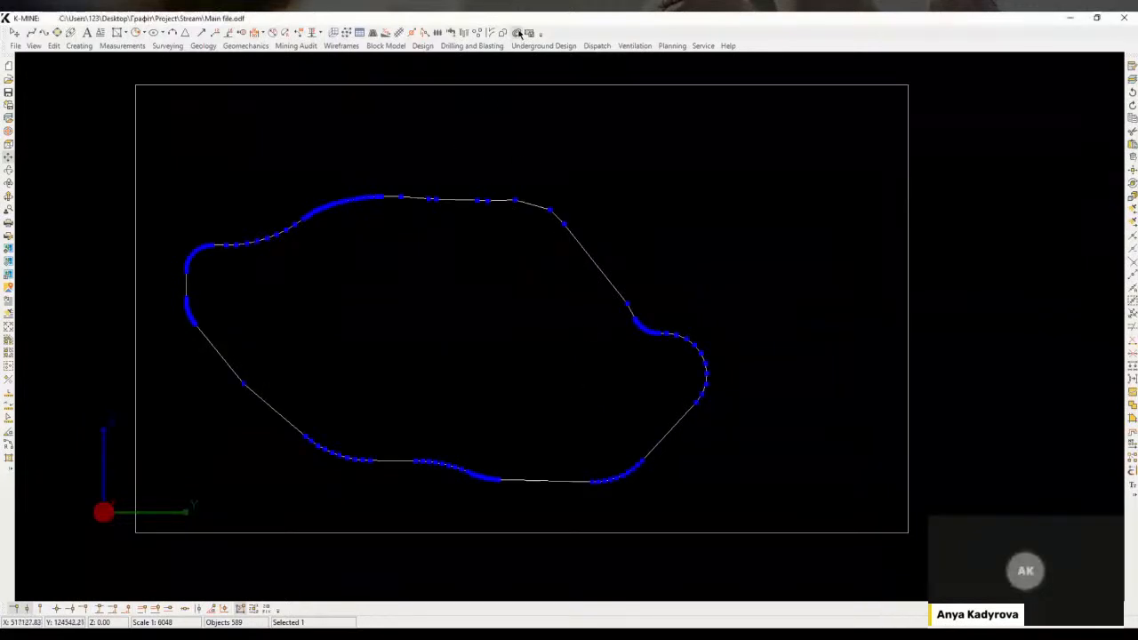
# Run Auto Pit Design on the boundary in Top Down mode with the listed bench levels and calculate
pyautogui.moveTo(541, 229); pyautogui.dragTo(460, 216, button='middle')
pyautogui.scroll(-3, 460, 216)
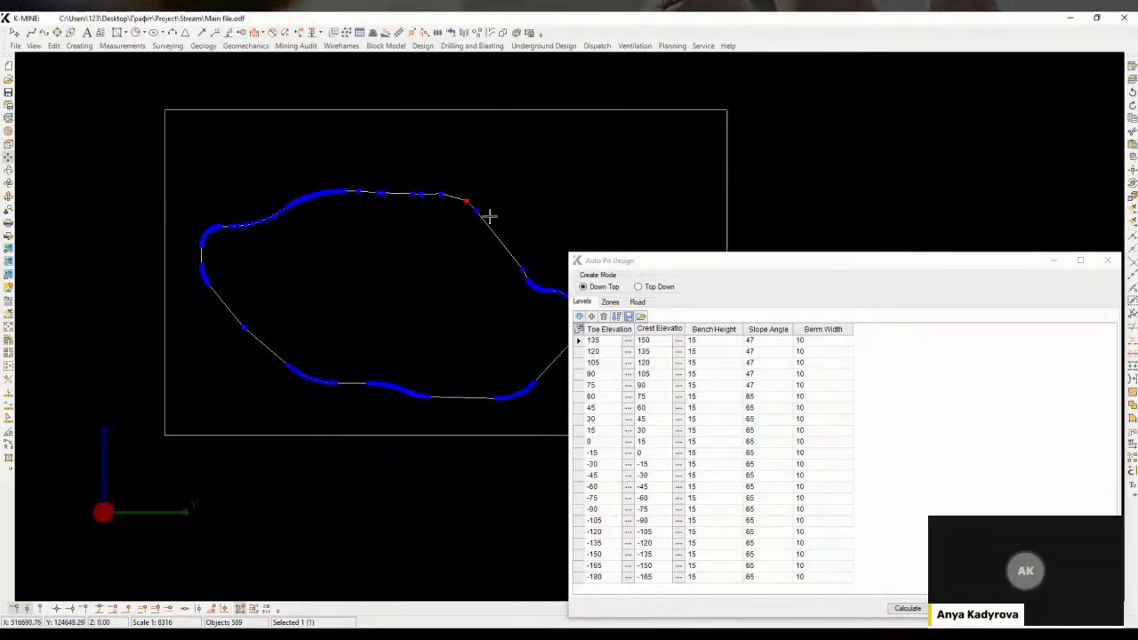
pyautogui.click(639, 287)
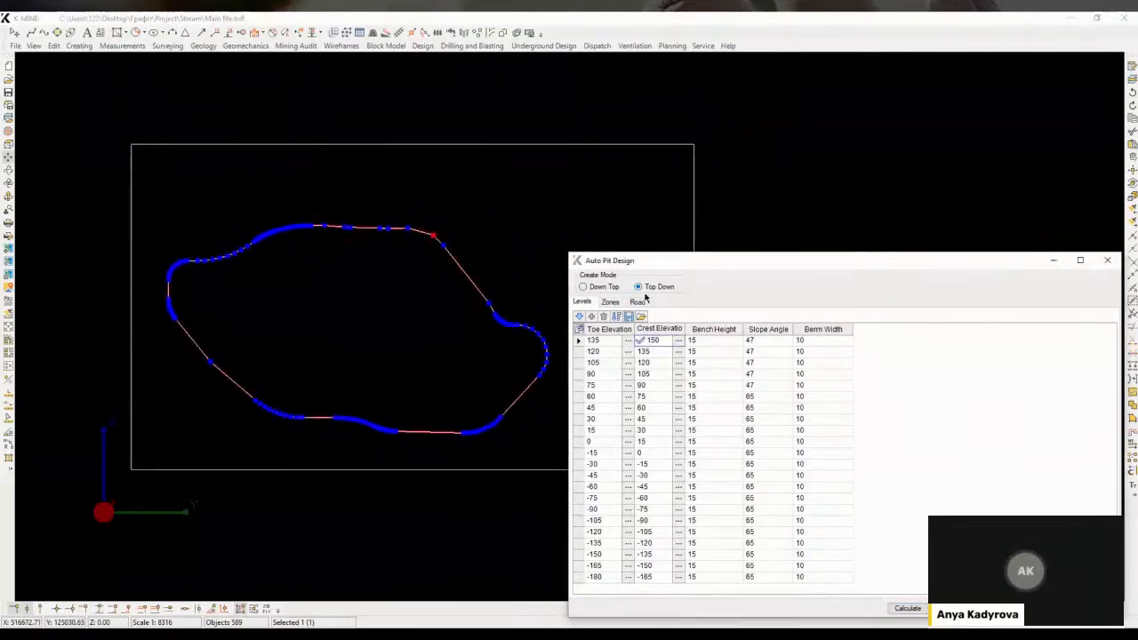
pyautogui.click(908, 609)
# Show the Design layer of pushback 1 to compare it with the generated benches
pyautogui.scroll(2, 405, 303)
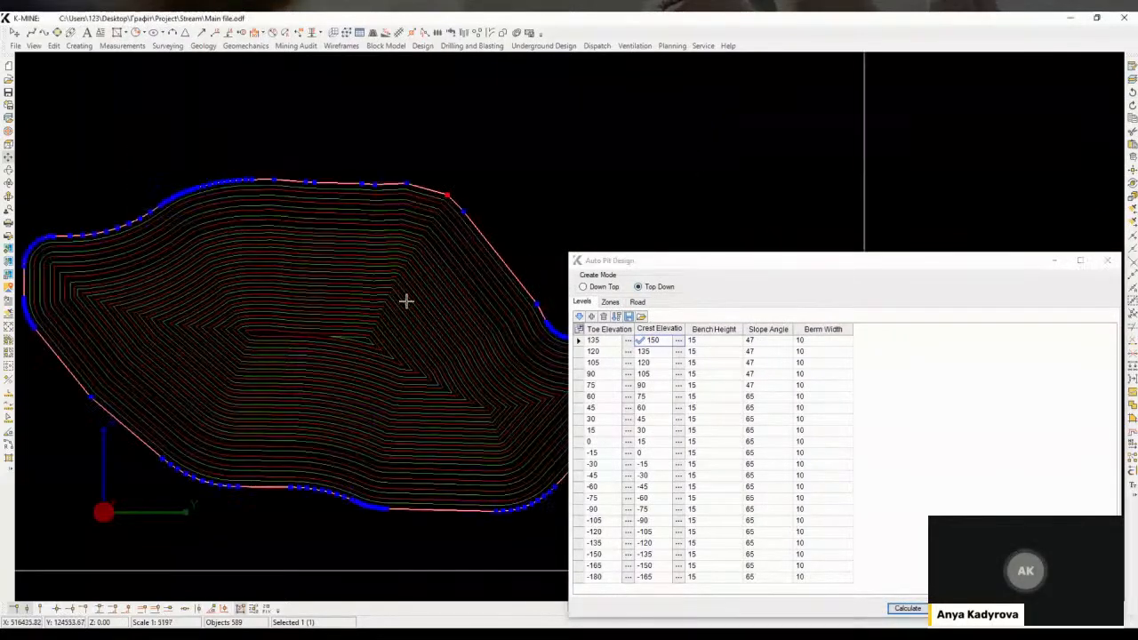
pyautogui.moveTo(477, 279); pyautogui.dragTo(431, 246, button='middle')
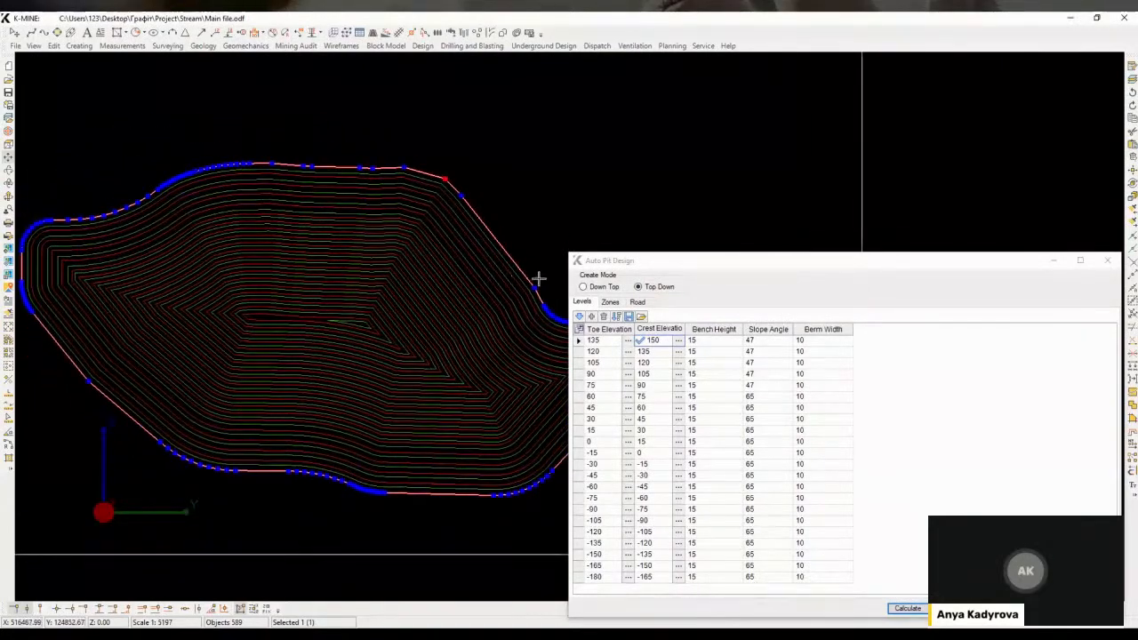
pyautogui.press('F4')
pyautogui.press('F3')
pyautogui.click(906, 141)
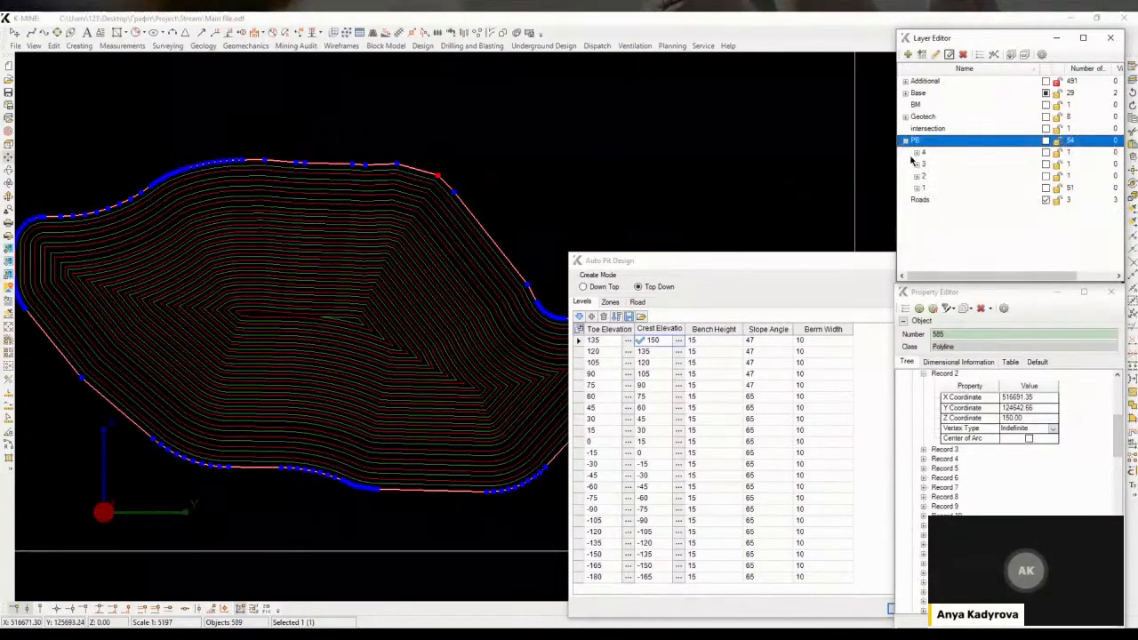
pyautogui.click(917, 188)
pyautogui.click(944, 199)
pyautogui.click(1046, 199)
pyautogui.scroll(4, 452, 173)
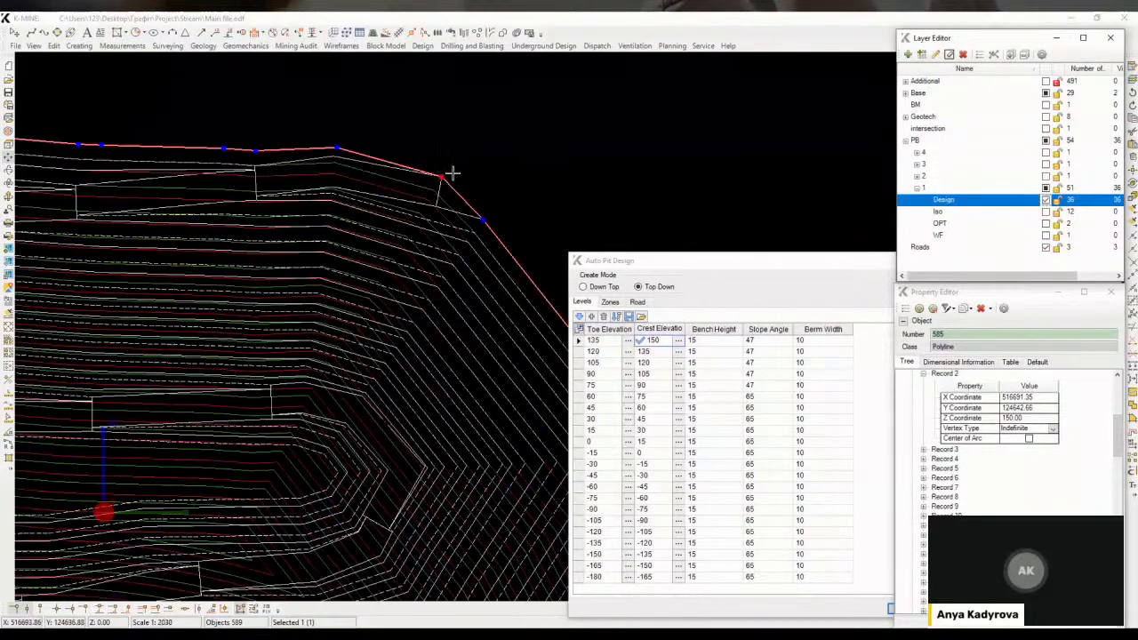
pyautogui.scroll(-1, 559, 198)
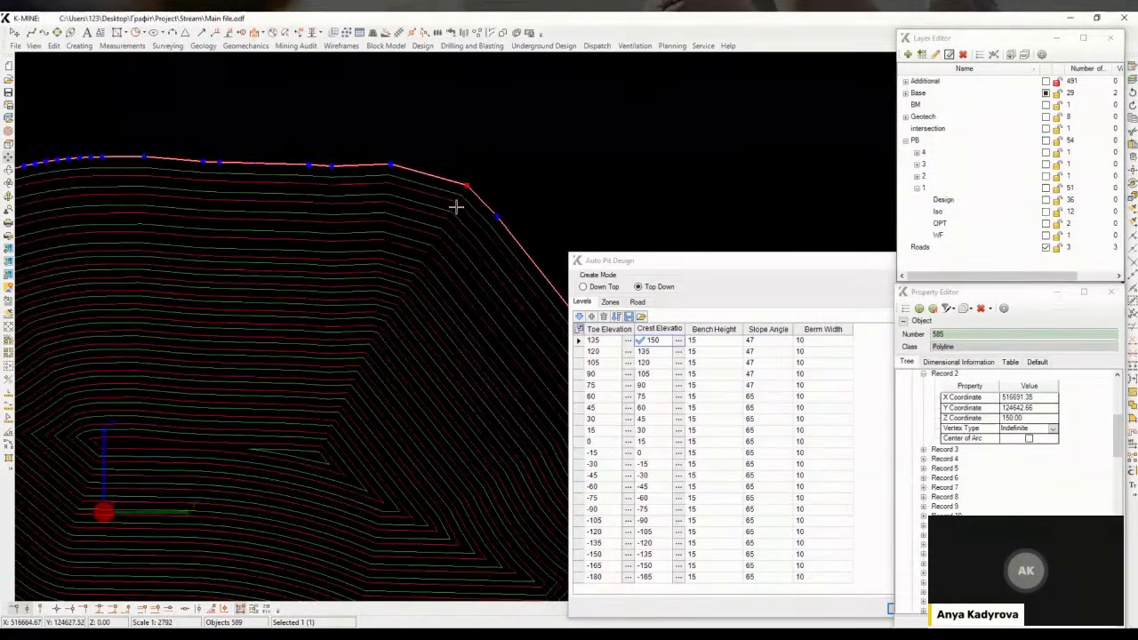
# Set road R1's entry point at the boundary's northeast vertex and calculate the ramp road
pyautogui.click(638, 302)
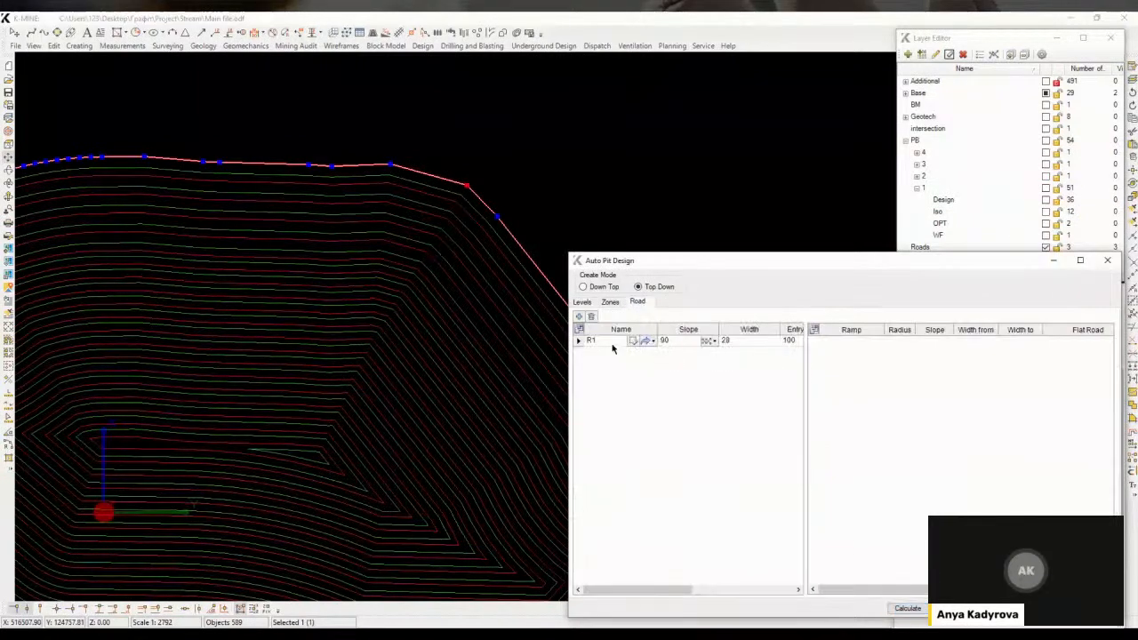
pyautogui.click(633, 340)
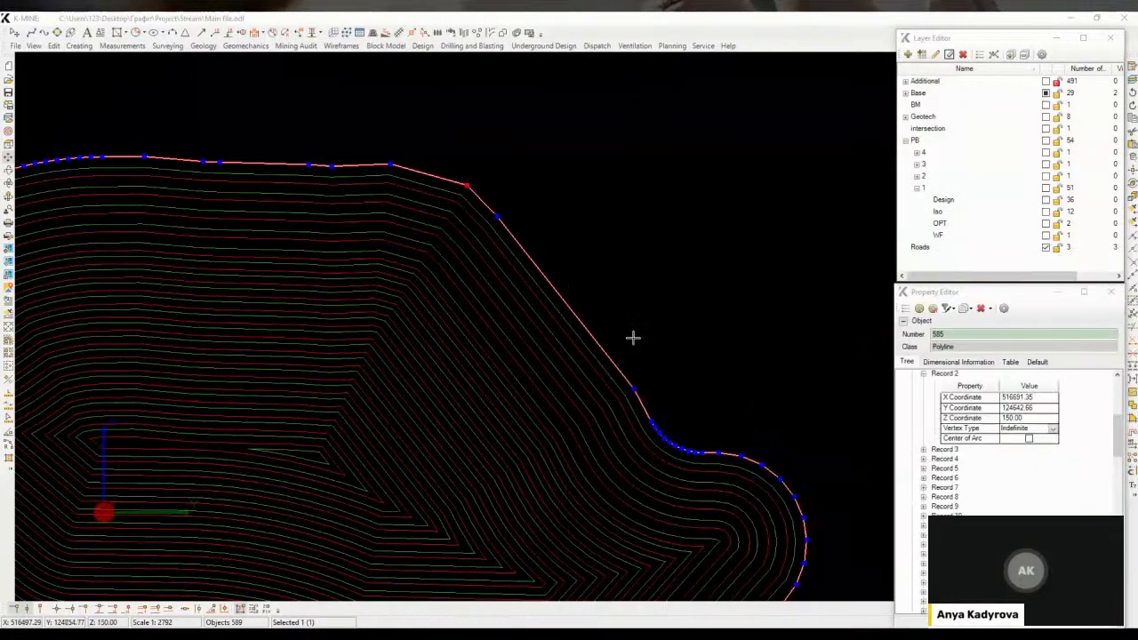
pyautogui.click(466, 185)
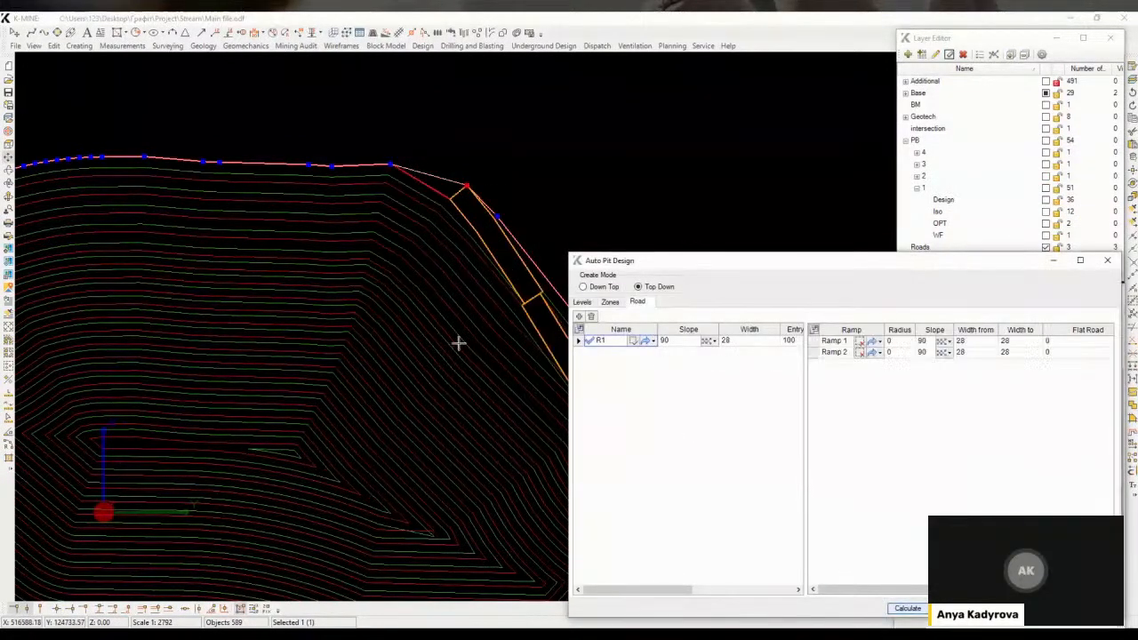
pyautogui.click(905, 608)
# Exclude ramps from Ramp 6 onward, recalculate the road, and display pushback 1's Design layer
pyautogui.moveTo(475, 298); pyautogui.dragTo(504, 302, button='middle')
pyautogui.click(840, 397)
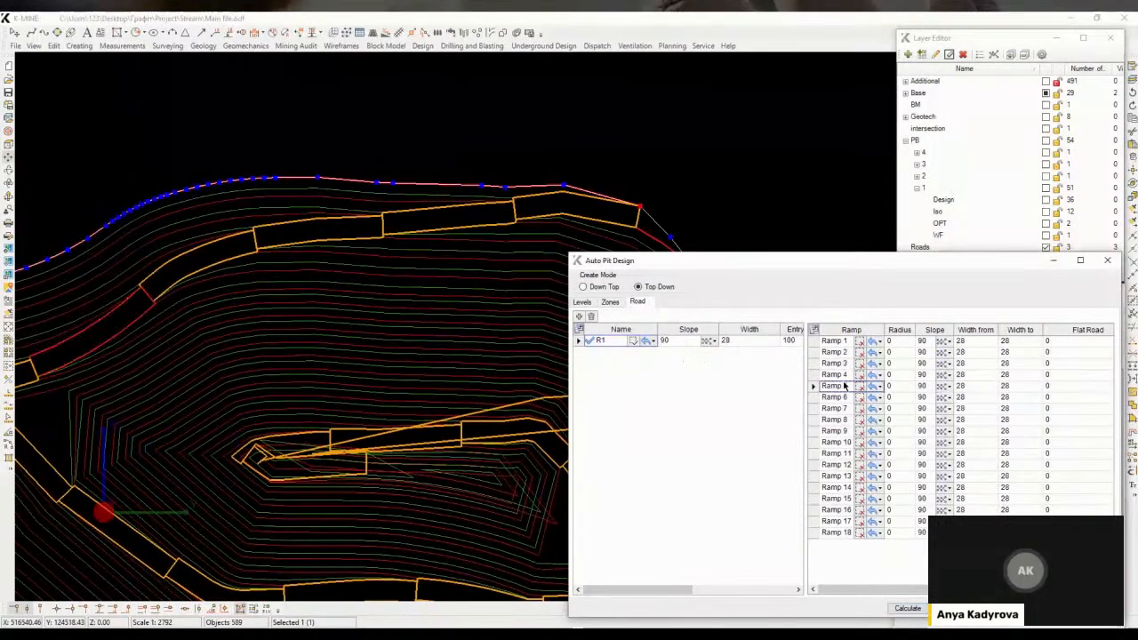
pyautogui.click(905, 609)
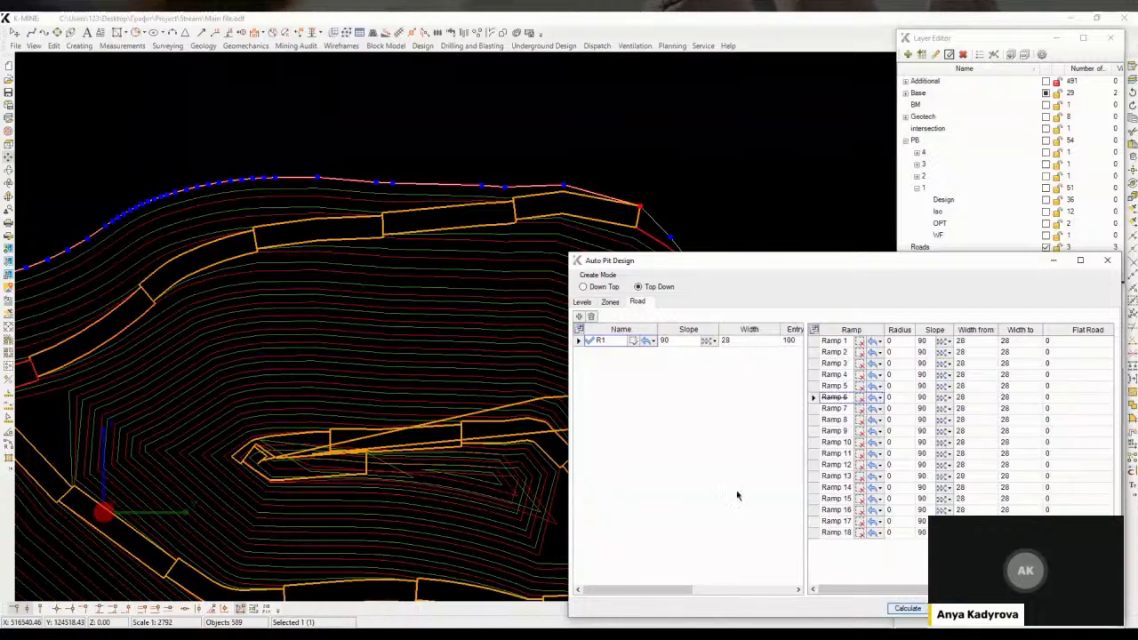
pyautogui.moveTo(405, 330); pyautogui.dragTo(503, 314, button='middle')
pyautogui.click(1045, 199)
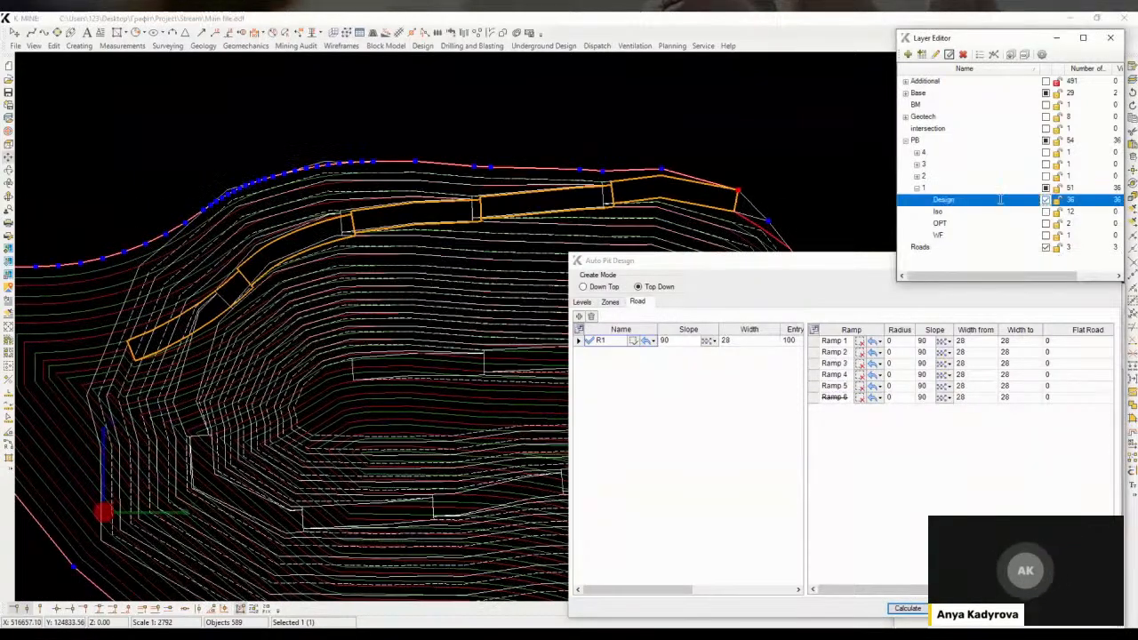
# Exclude Ramp 5 from road R1 and recalculate the ramp road
pyautogui.moveTo(246, 299); pyautogui.dragTo(296, 282, button='middle')
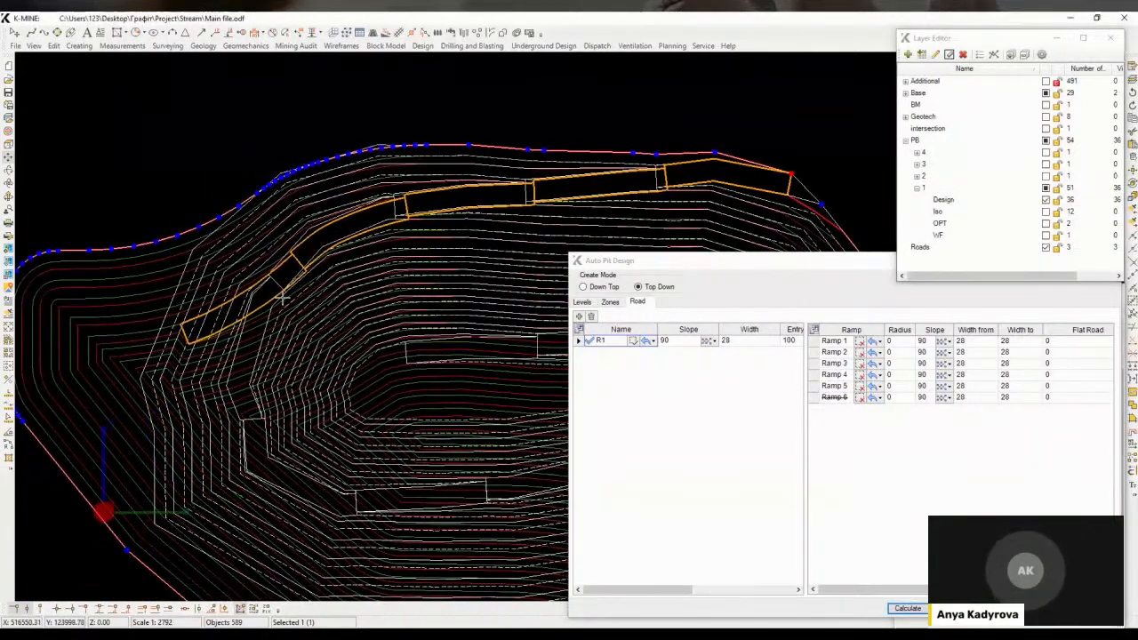
pyautogui.click(859, 388)
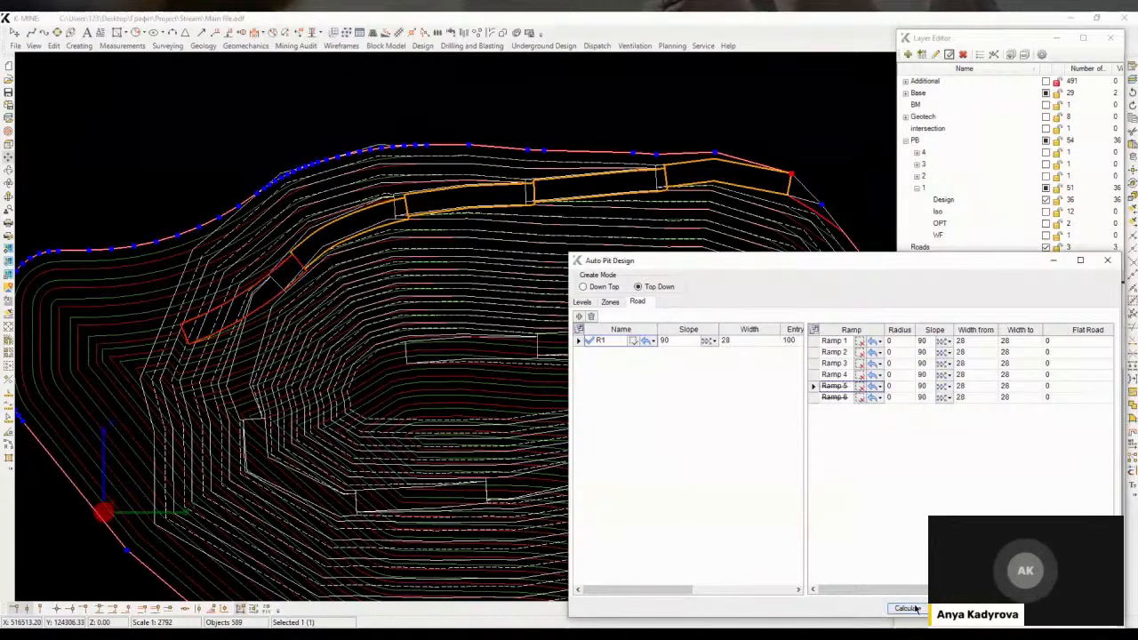
pyautogui.click(859, 396)
pyautogui.moveTo(381, 289); pyautogui.dragTo(356, 289, button='middle')
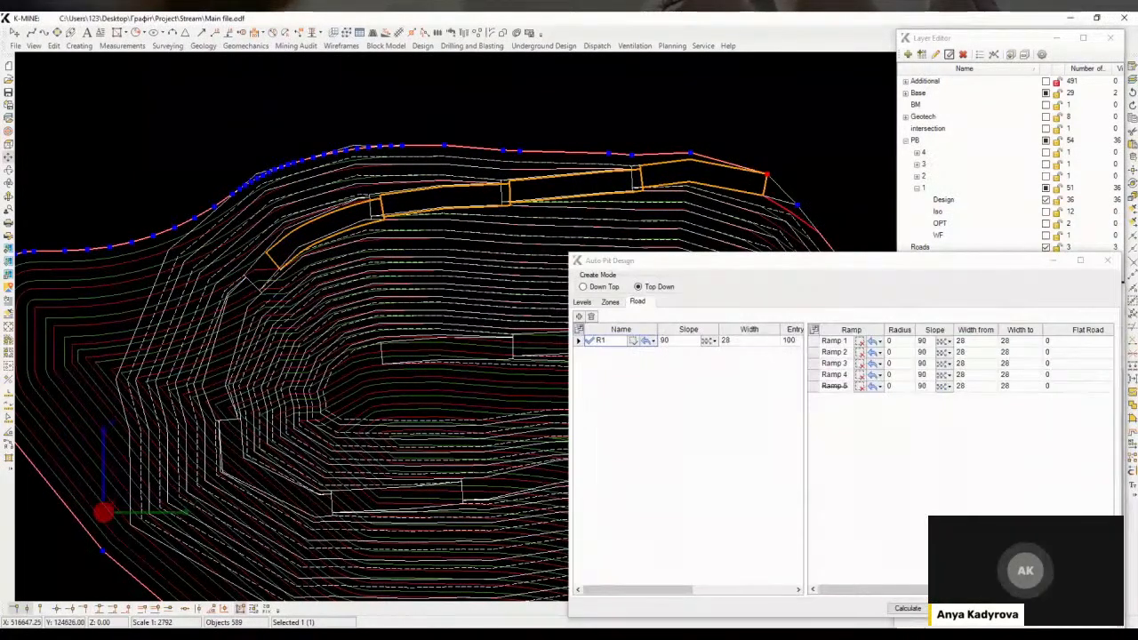
pyautogui.scroll(-2, 445, 407)
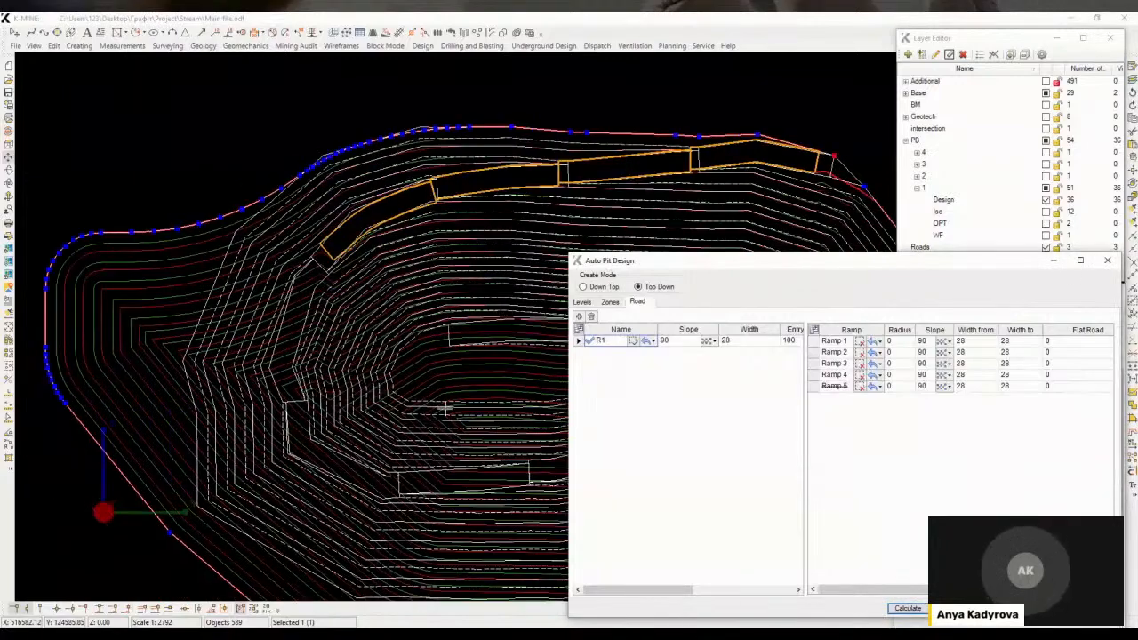
# Hide the Design layer of pushback 1
pyautogui.click(970, 200)
pyautogui.click(1046, 200)
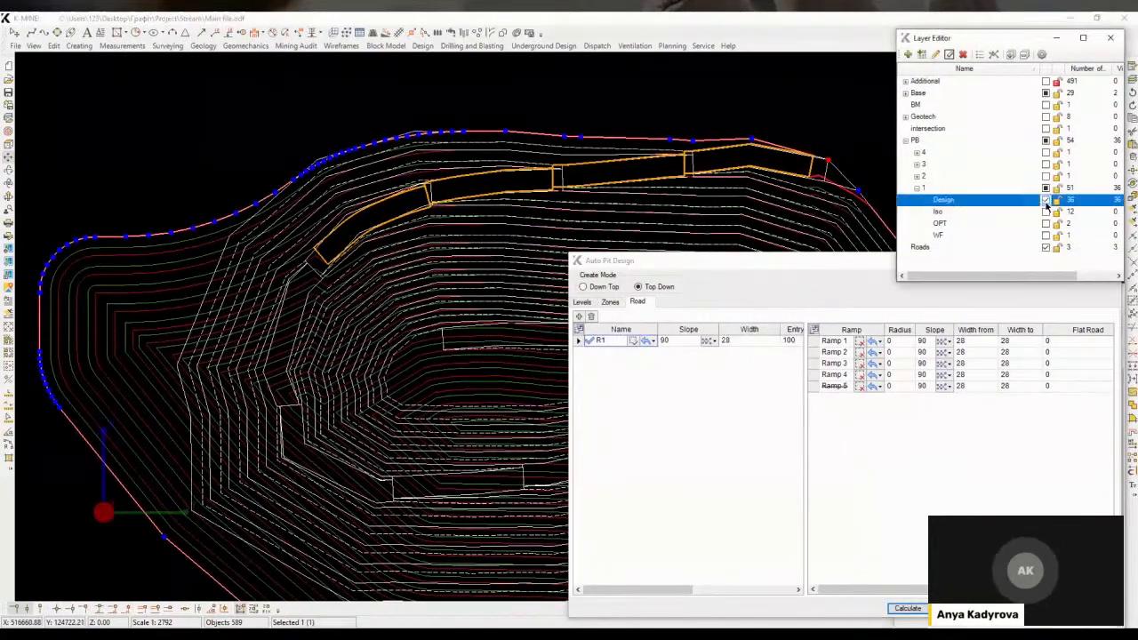
pyautogui.moveTo(419, 274)
pyautogui.mouseDown(button='middle')
pyautogui.moveTo(466, 258)
pyautogui.moveTo(401, 281)
pyautogui.mouseUp(button='middle')
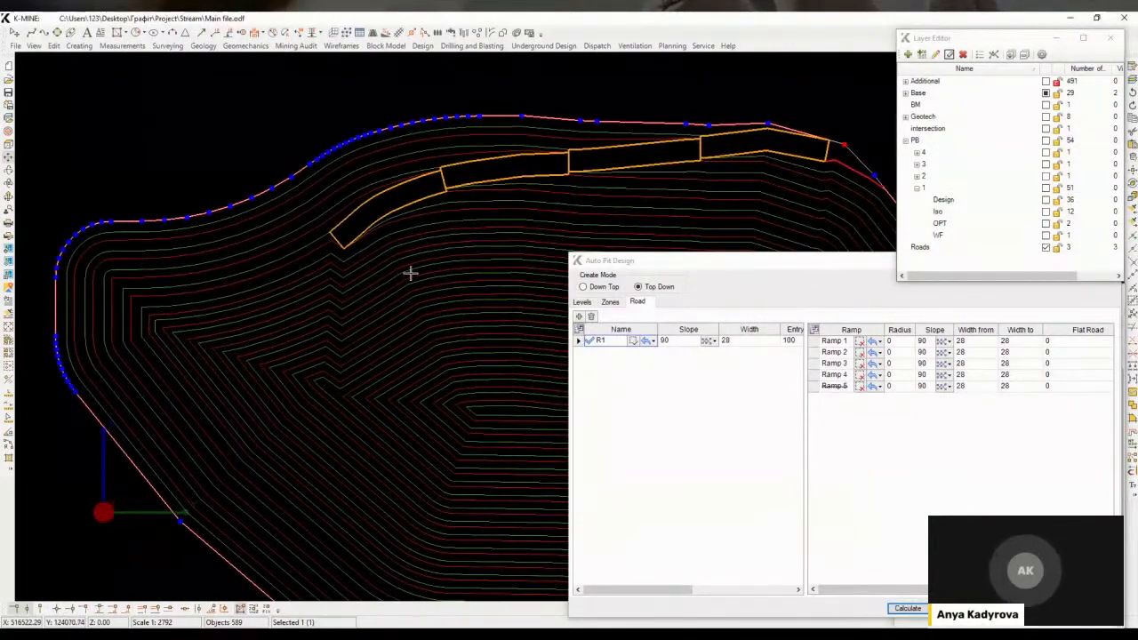
pyautogui.scroll(-1, 448, 352)
# Add a second road R2 with slope 90, width 28 and entry 100
pyautogui.click(579, 316)
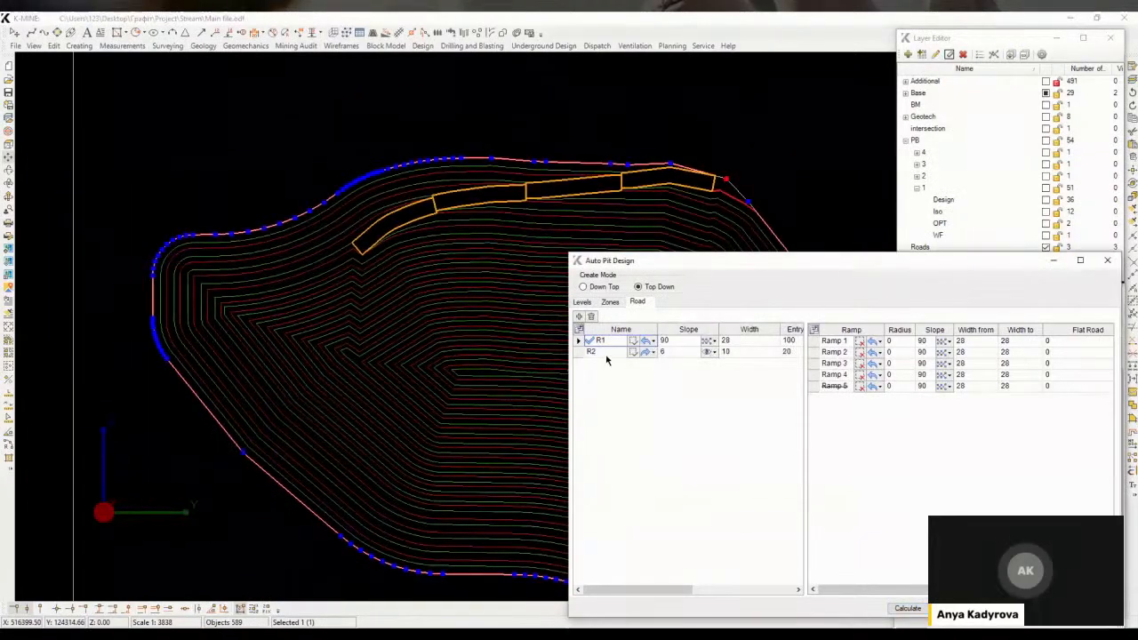
pyautogui.click(662, 354)
pyautogui.click(684, 355)
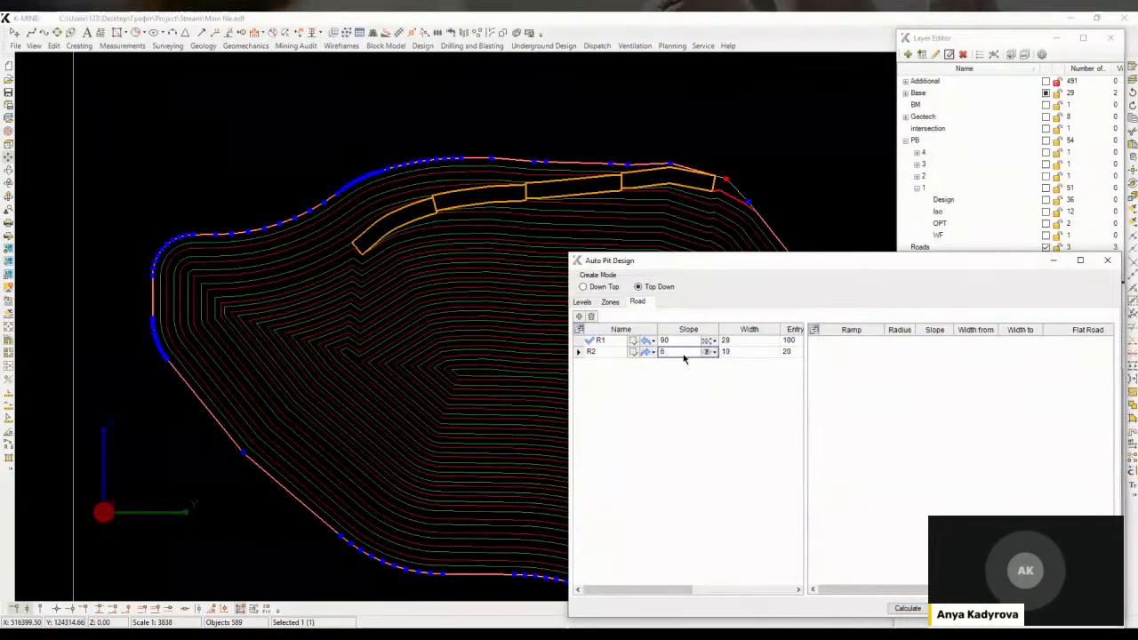
pyautogui.doubleClick(682, 353)
pyautogui.click(732, 352)
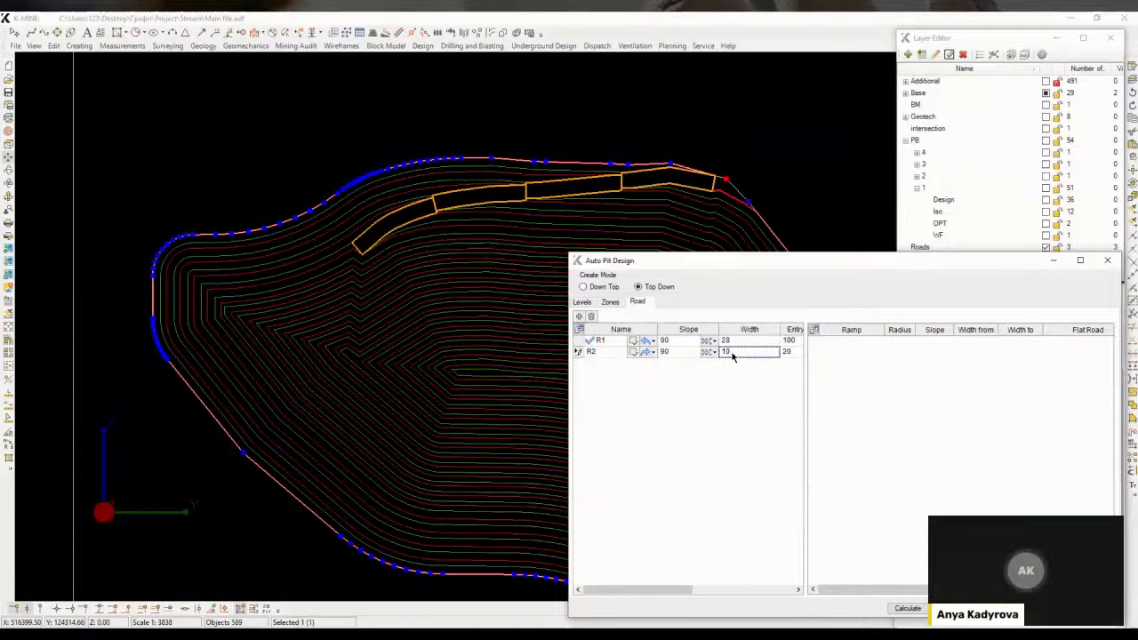
pyautogui.moveTo(664, 591); pyautogui.dragTo(625, 574)
pyautogui.click(745, 355)
pyautogui.click(782, 353)
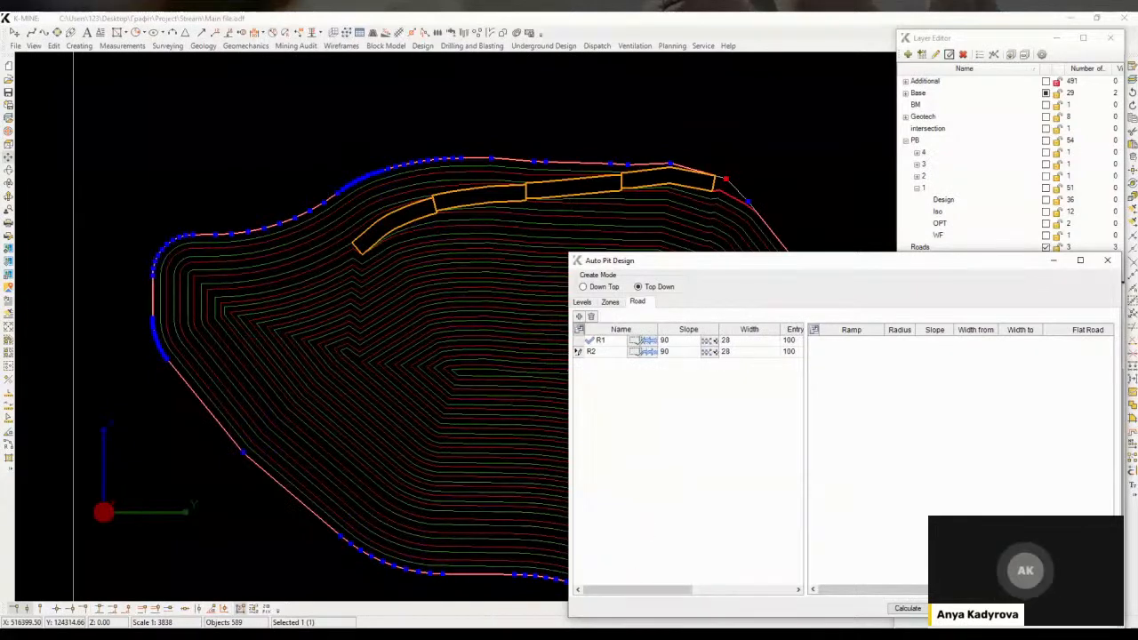
# Set road R2's entry point on the boundary's southwestern vertex and calculate the roads
pyautogui.click(633, 353)
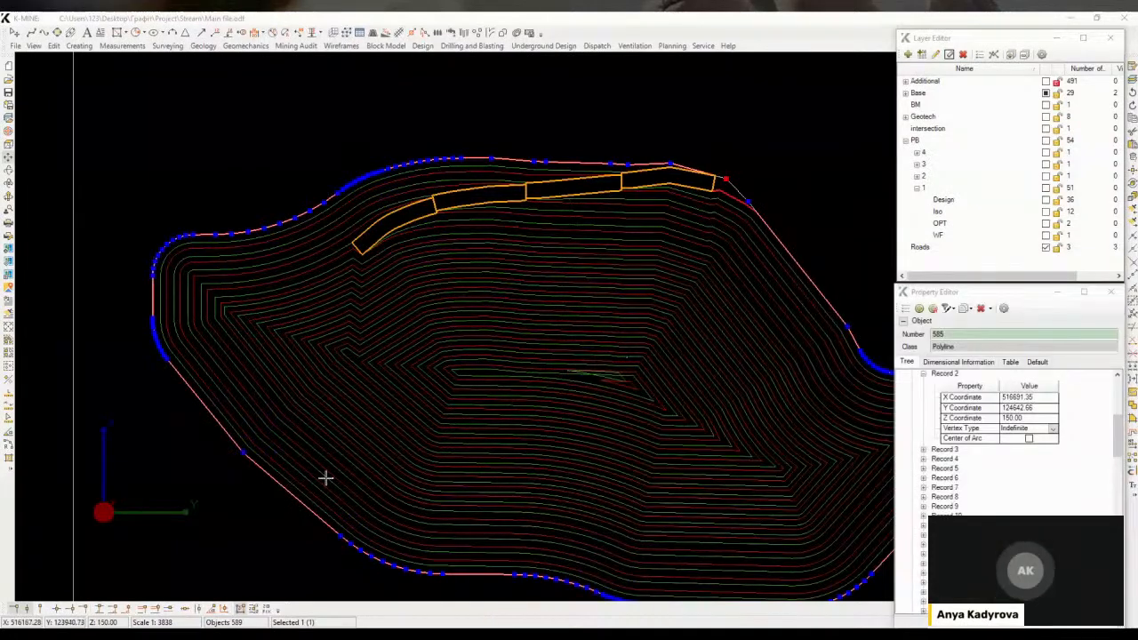
pyautogui.click(288, 490)
pyautogui.click(908, 608)
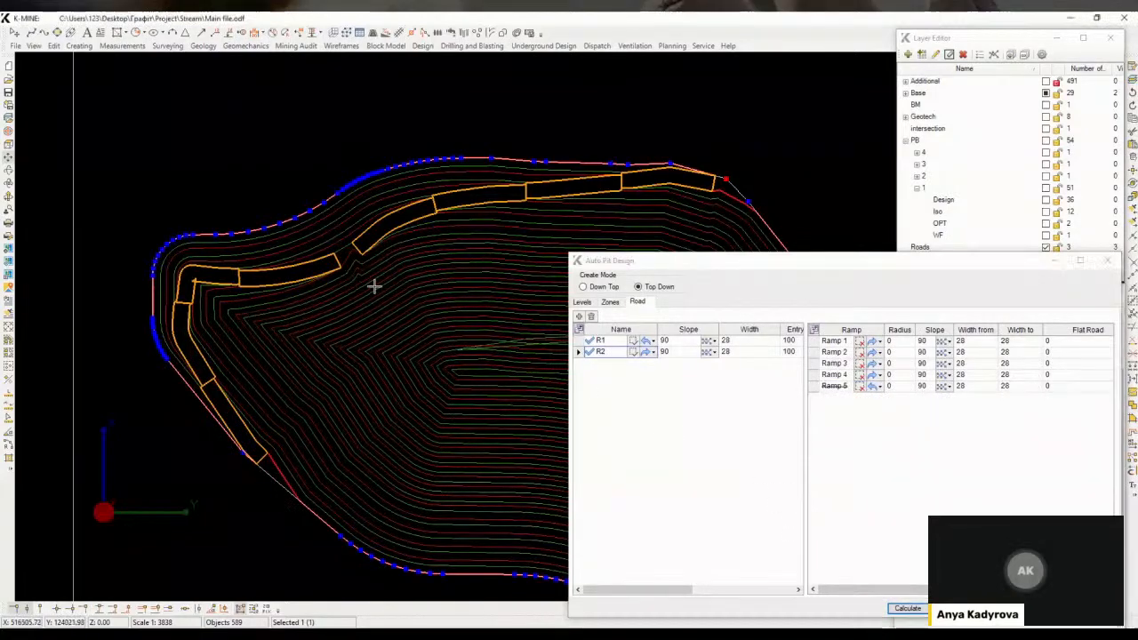
# Select and delete the unneeded inner brow lines from the Brows layer
pyautogui.moveTo(373, 285); pyautogui.dragTo(373, 316, button='middle')
pyautogui.scroll(3, 372, 317)
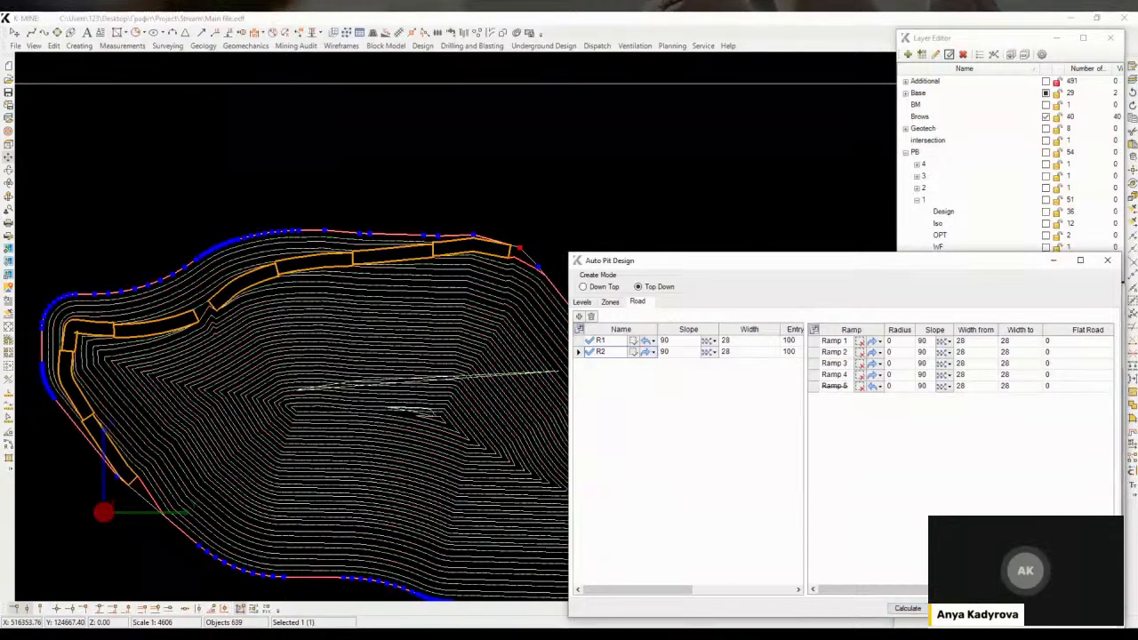
pyautogui.scroll(6, 216, 319)
pyautogui.moveTo(216, 320); pyautogui.dragTo(115, 297, button='middle')
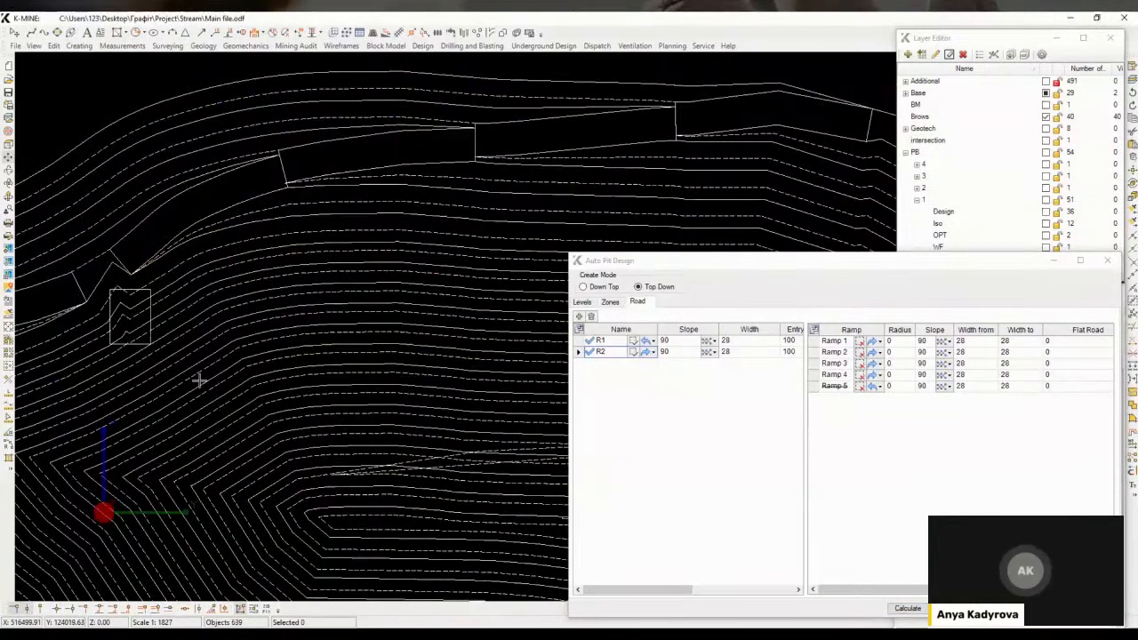
pyautogui.moveTo(199, 381); pyautogui.dragTo(203, 384)
pyautogui.moveTo(150, 330); pyautogui.dragTo(233, 422)
pyautogui.moveTo(288, 386); pyautogui.dragTo(408, 540)
pyautogui.moveTo(425, 497); pyautogui.dragTo(327, 349, button='middle')
pyautogui.moveTo(305, 306); pyautogui.dragTo(443, 390)
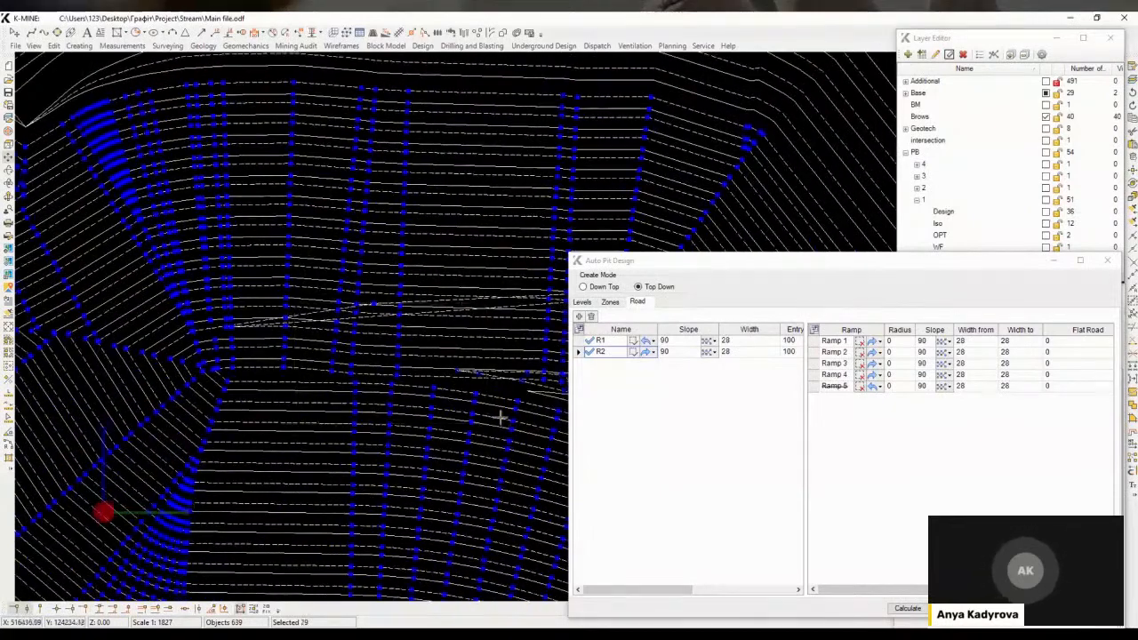
pyautogui.scroll(-4, 500, 418)
pyautogui.press('Delete')
pyautogui.scroll(-1, 178, 287)
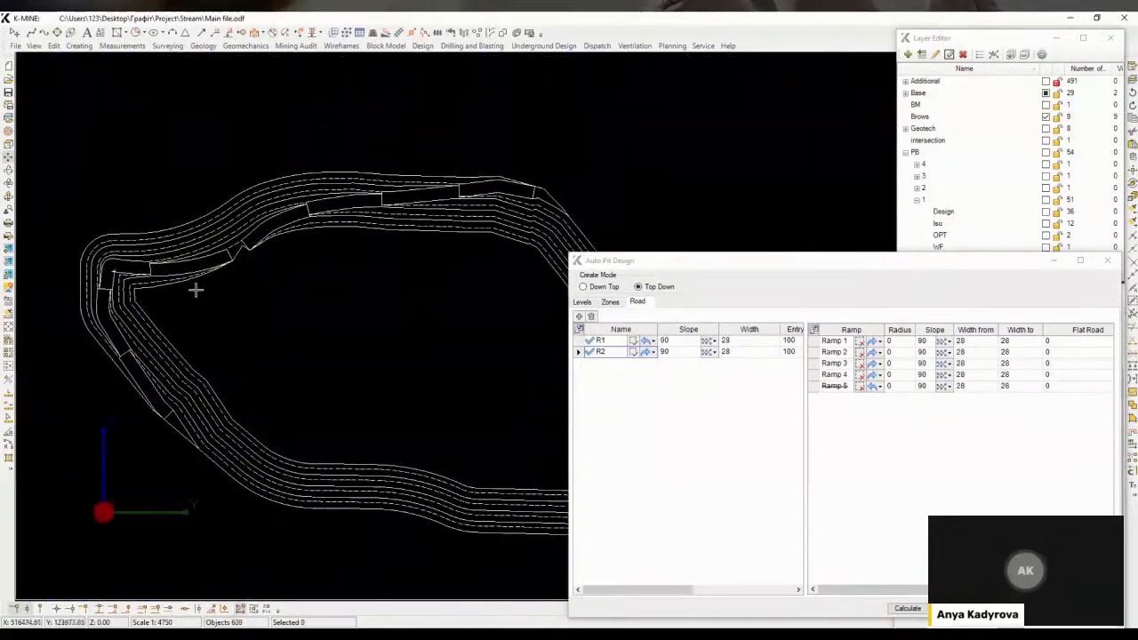
# Delete the spike vertex from the innermost brow polyline at its northwestern bend
pyautogui.scroll(5, 115, 266)
pyautogui.click(305, 321)
pyautogui.scroll(-1, 289, 319)
pyautogui.moveTo(338, 320); pyautogui.dragTo(109, 303, button='middle')
pyautogui.scroll(2, 399, 235)
pyautogui.click(399, 235)
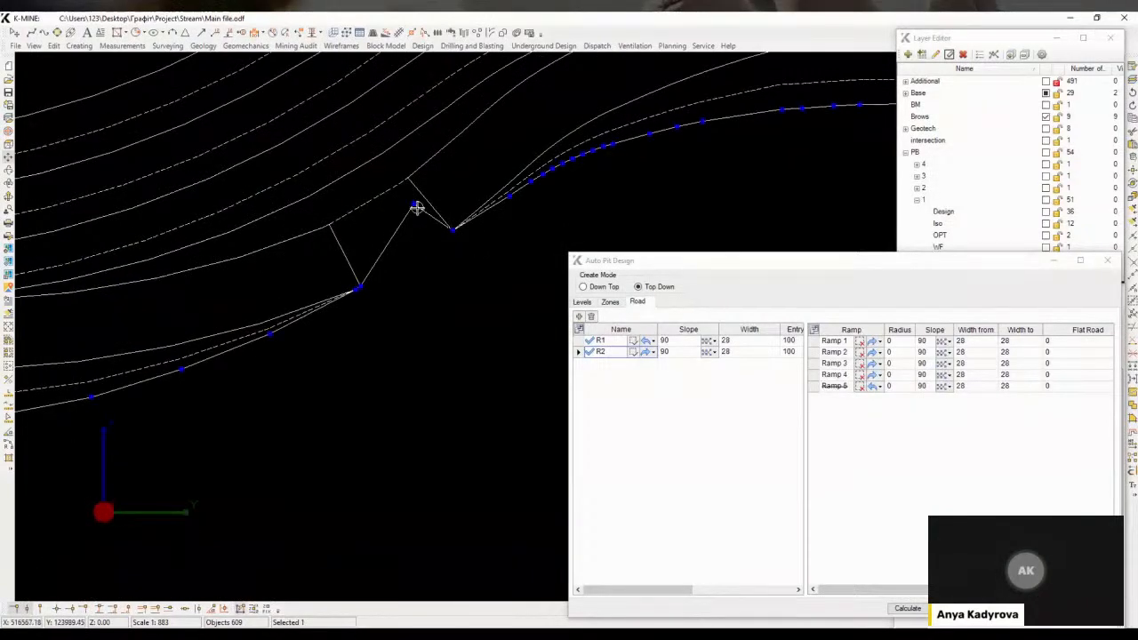
pyautogui.press('Delete')
pyautogui.moveTo(464, 265); pyautogui.dragTo(411, 265, button='middle')
pyautogui.scroll(-2, 411, 266)
pyautogui.moveTo(569, 169); pyautogui.dragTo(521, 166, button='middle')
pyautogui.scroll(2, 521, 166)
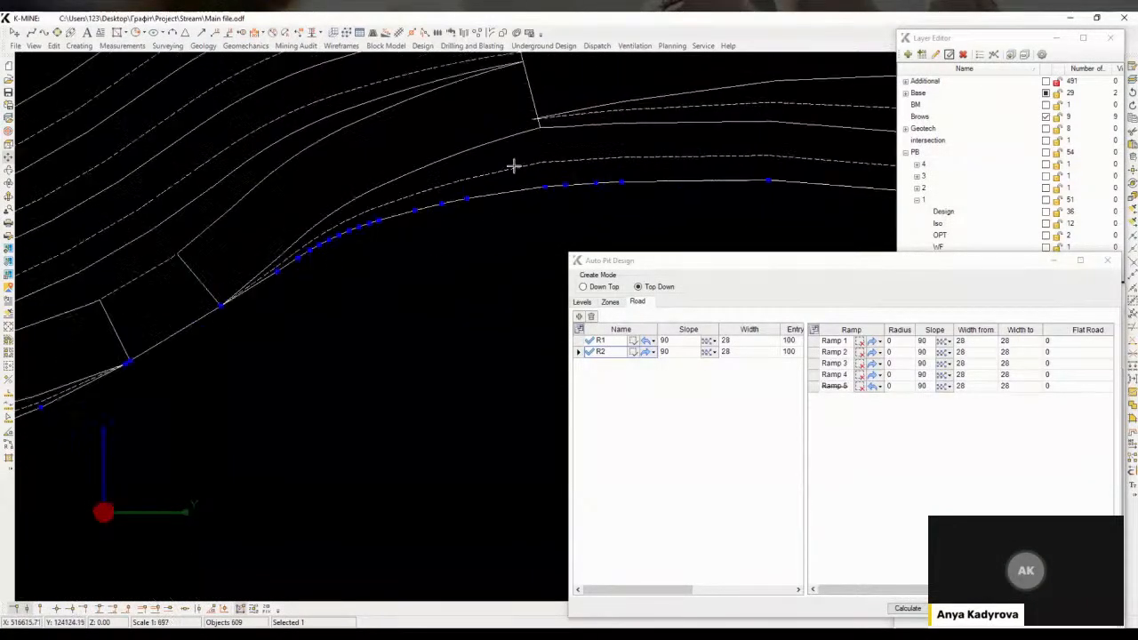
# Round the innermost brow polyline's western corner by inscribing a manual 10-point arc
pyautogui.scroll(-4, 401, 261)
pyautogui.scroll(-3, 439, 267)
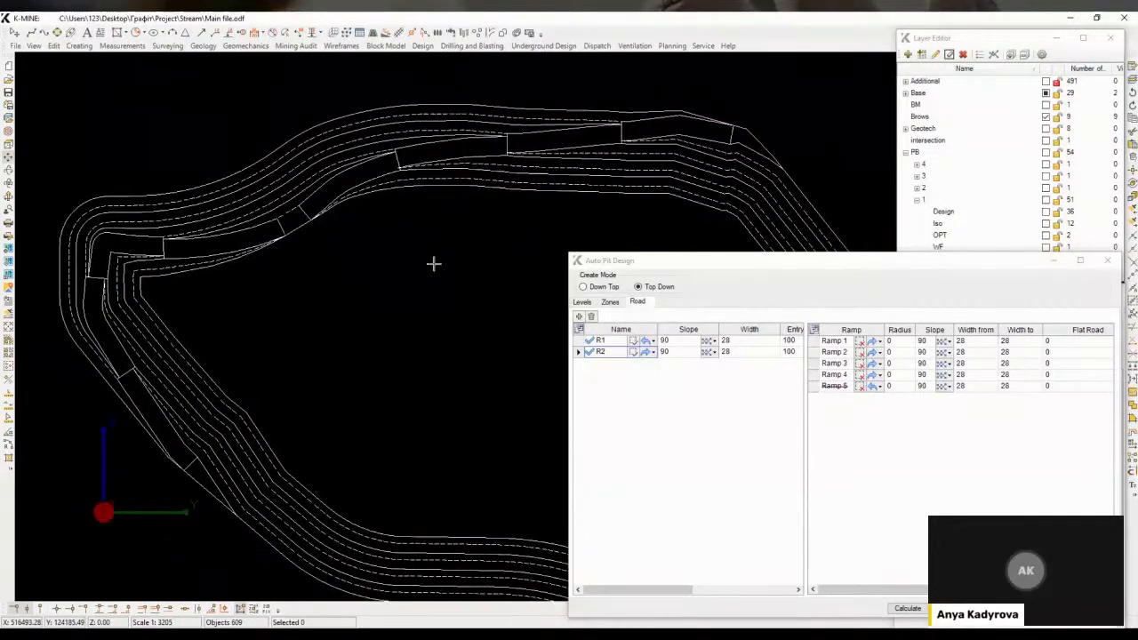
pyautogui.scroll(1, 287, 257)
pyautogui.scroll(2, 267, 246)
pyautogui.click(267, 246)
pyautogui.scroll(1, 266, 246)
pyautogui.click(582, 301)
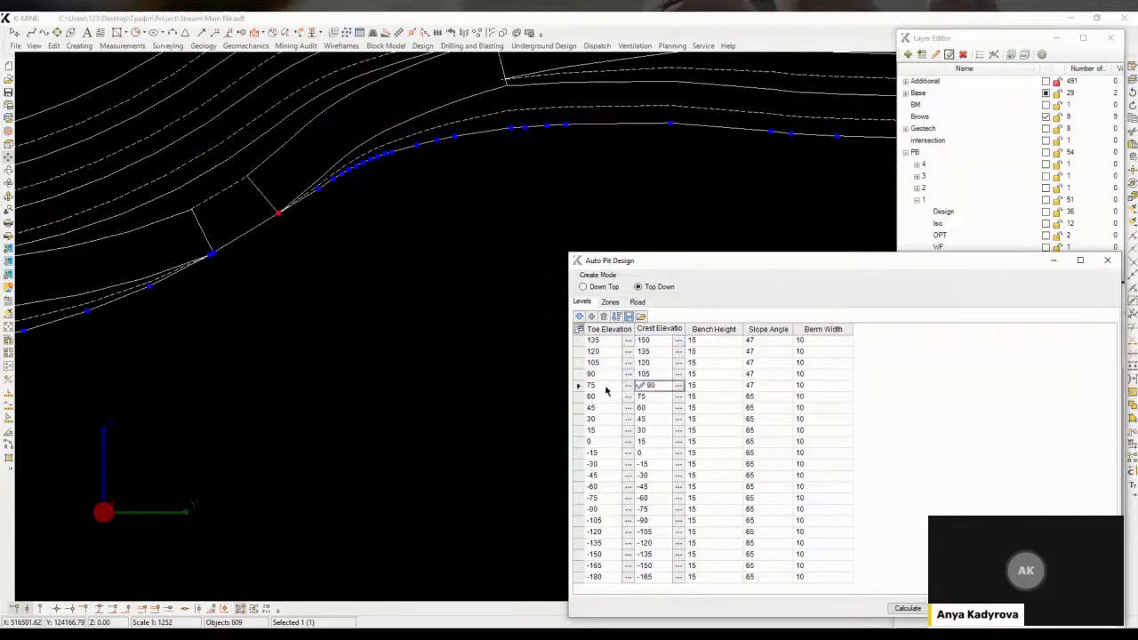
pyautogui.scroll(-2, 353, 312)
pyautogui.scroll(-1, 219, 272)
pyautogui.hotkey('ctrl', 'i')
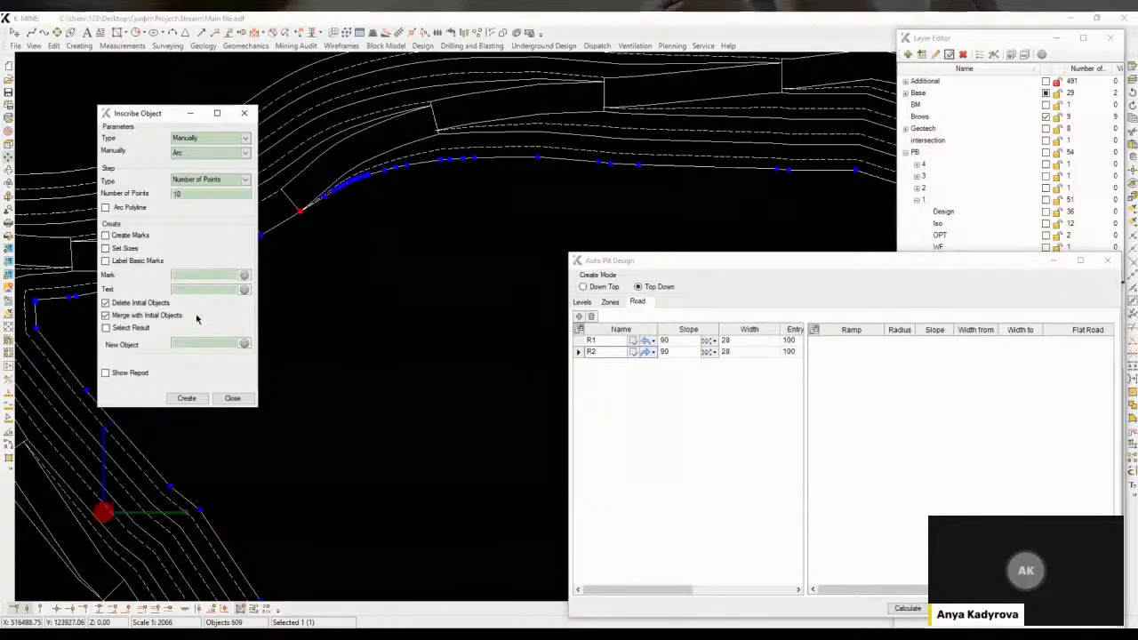
pyautogui.click(187, 398)
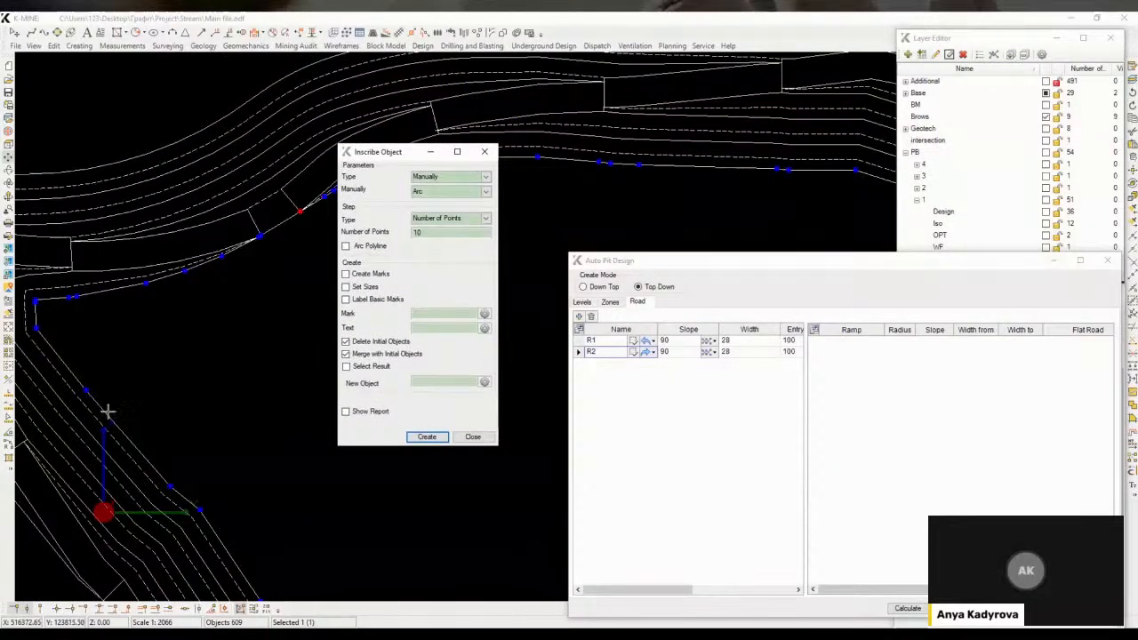
pyautogui.click(428, 436)
pyautogui.click(177, 279)
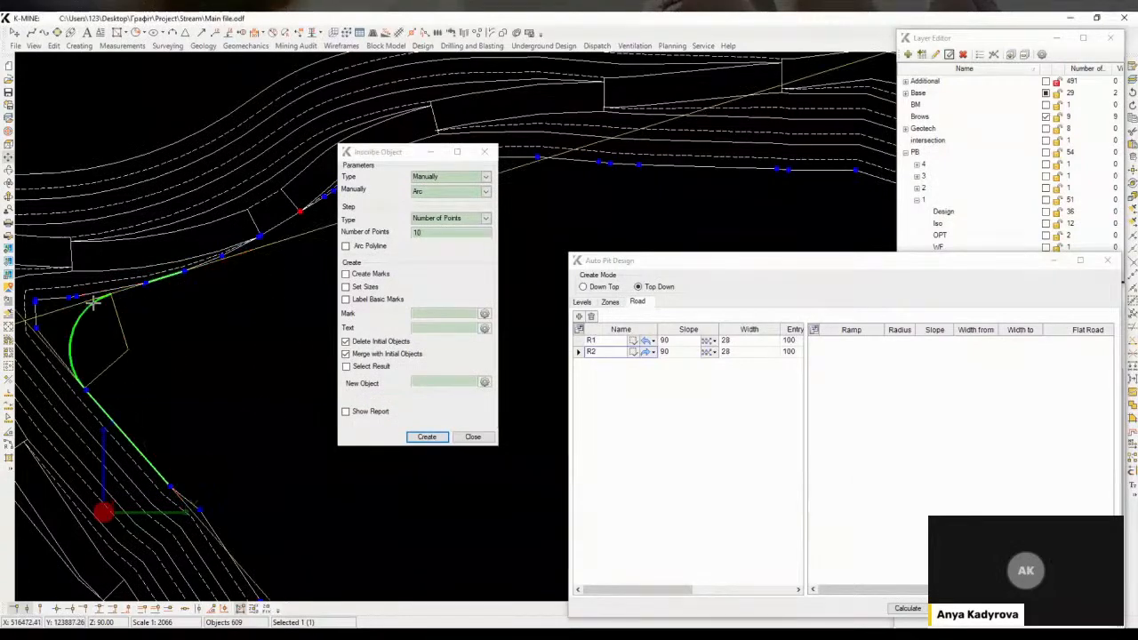
pyautogui.click(93, 303)
pyautogui.scroll(-3, 269, 328)
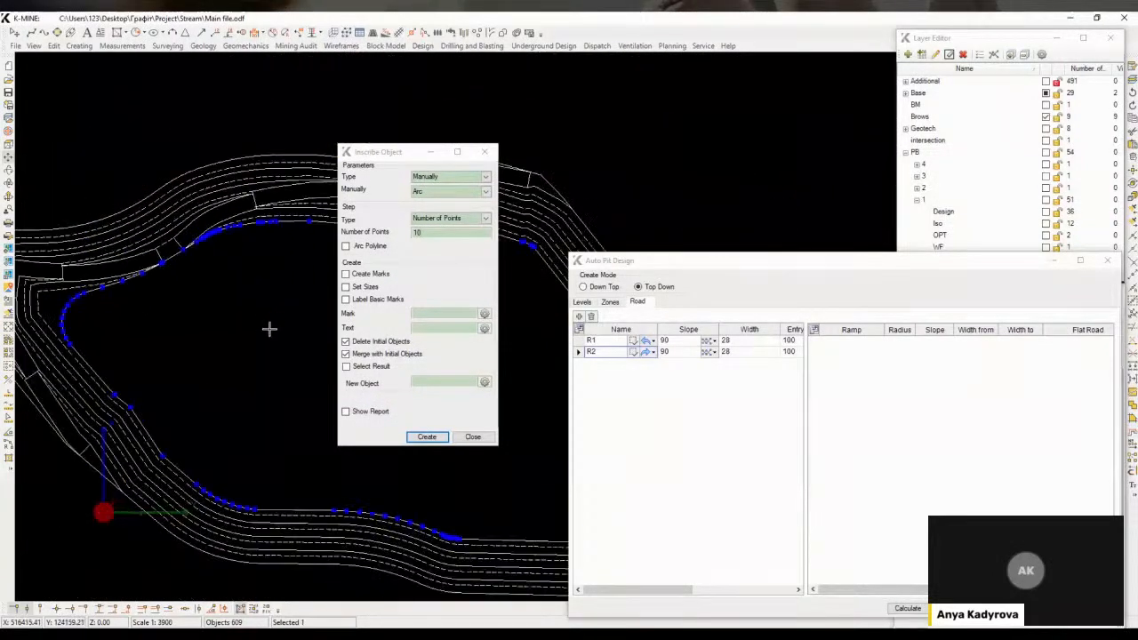
pyautogui.scroll(3, 214, 257)
pyautogui.click(280, 327)
pyautogui.scroll(2, 185, 249)
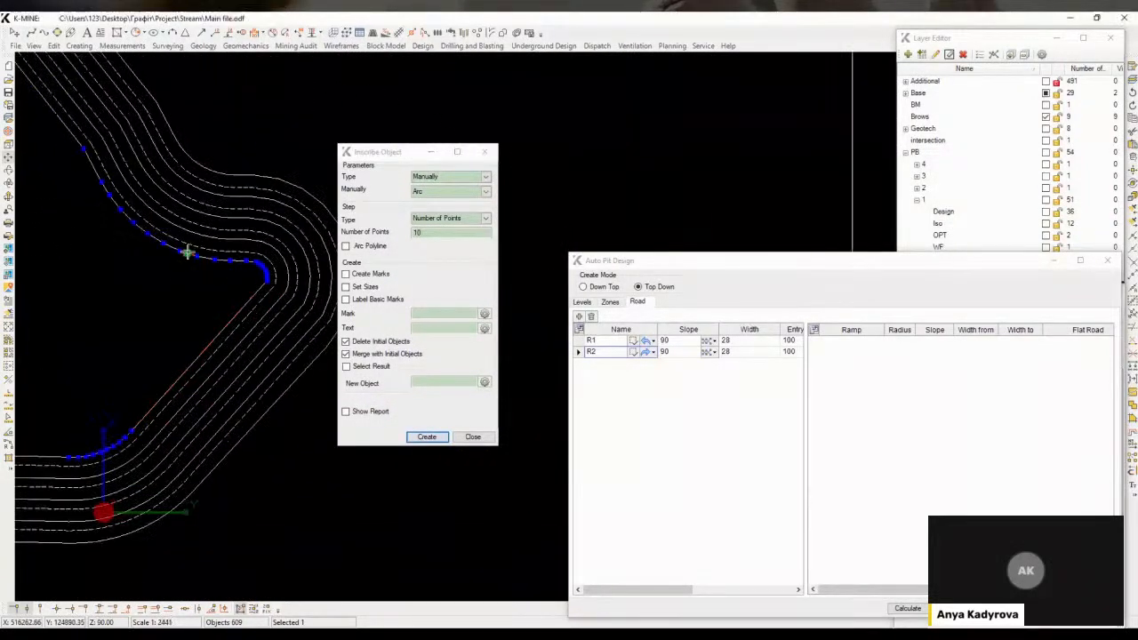
pyautogui.press('Return')
pyautogui.click(243, 278)
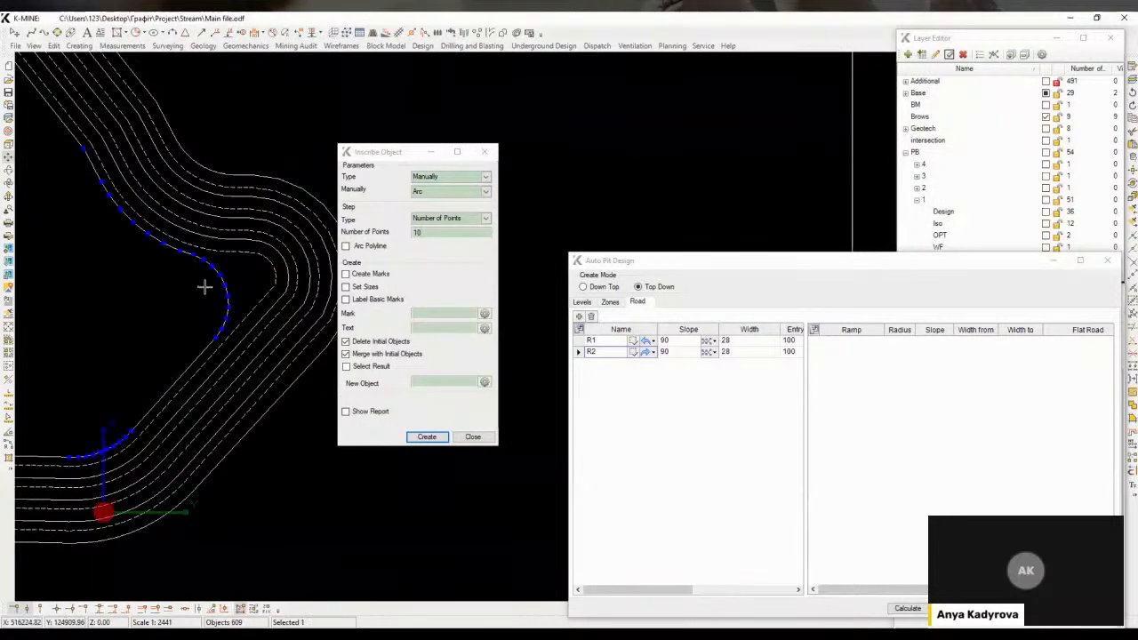
pyautogui.scroll(-4, 204, 286)
pyautogui.press('Escape')
pyautogui.scroll(2, 328, 353)
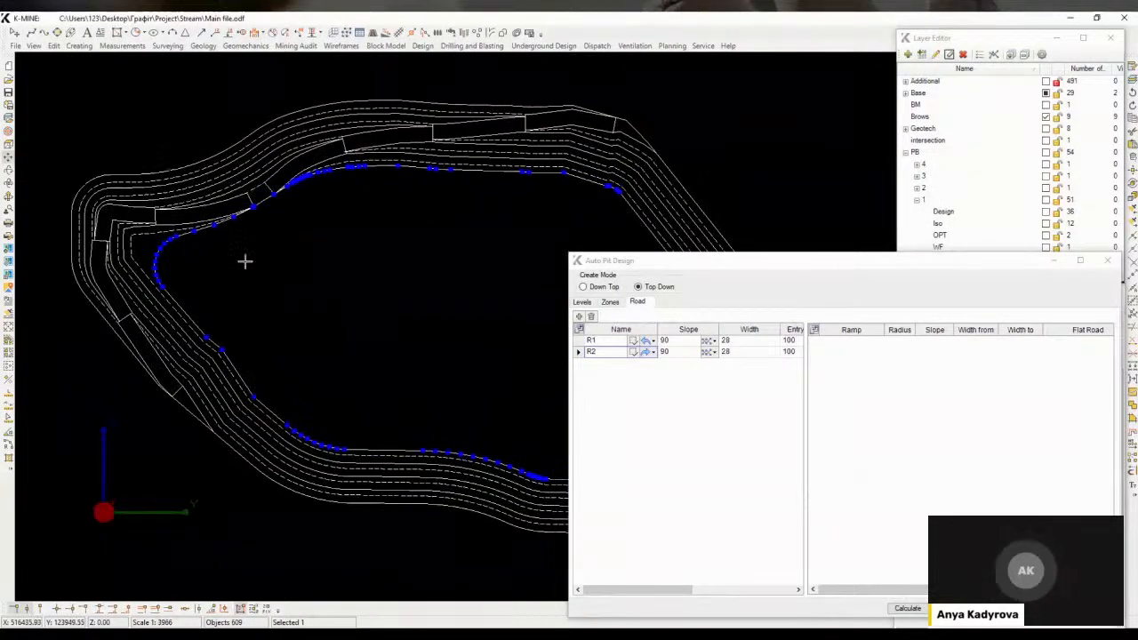
# Recalculate the pit benches from the rounded boundary
pyautogui.moveTo(244, 262); pyautogui.dragTo(227, 252, button='middle')
pyautogui.click(583, 303)
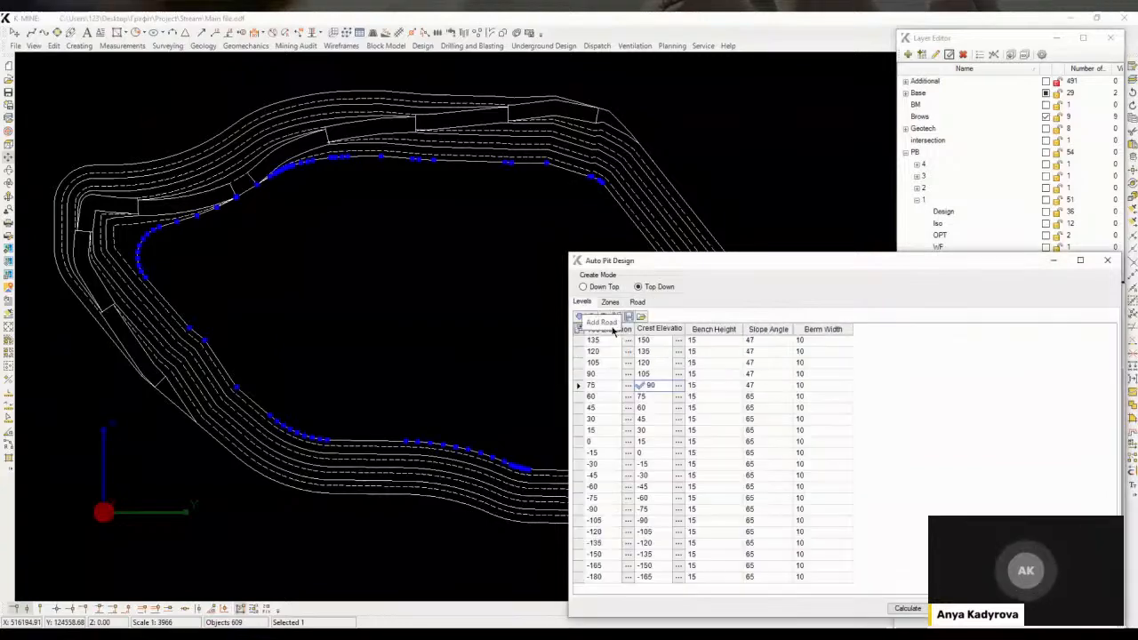
pyautogui.click(908, 609)
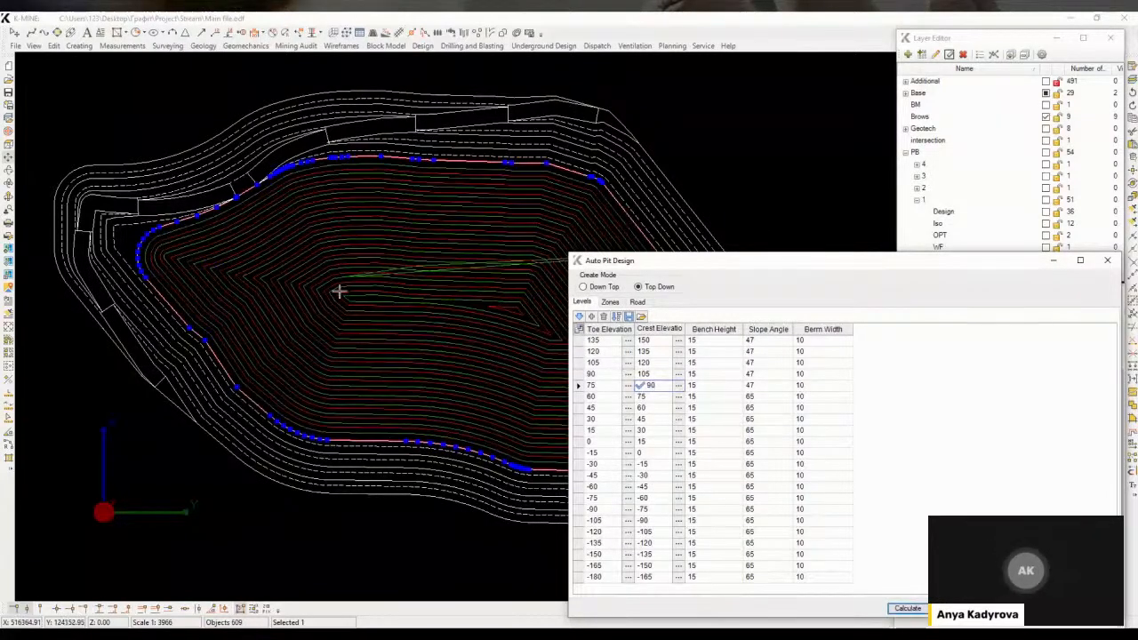
# Set road R1's entry point on the boundary's northwestern vertex and calculate the roads
pyautogui.scroll(1, 323, 255)
pyautogui.scroll(3, 216, 216)
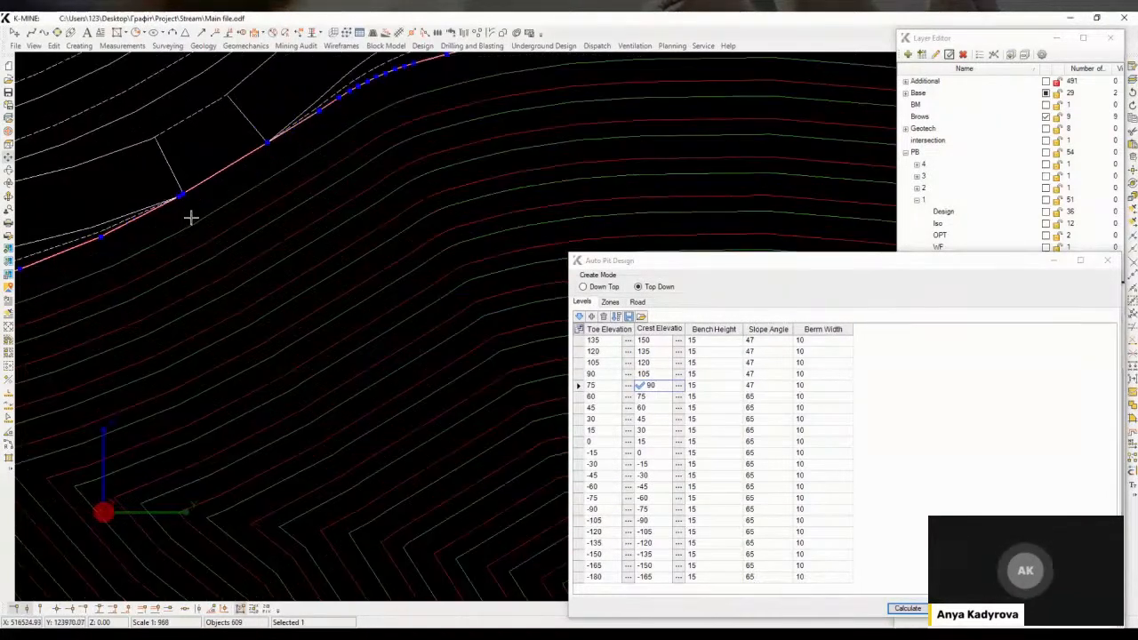
pyautogui.click(637, 302)
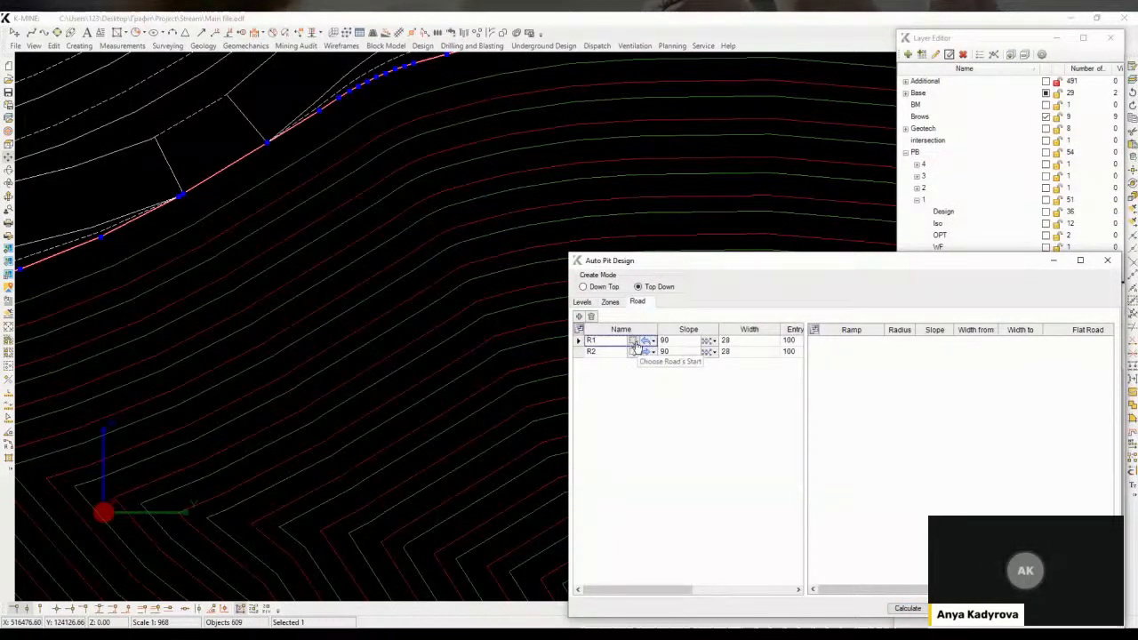
pyautogui.click(636, 343)
pyautogui.click(184, 195)
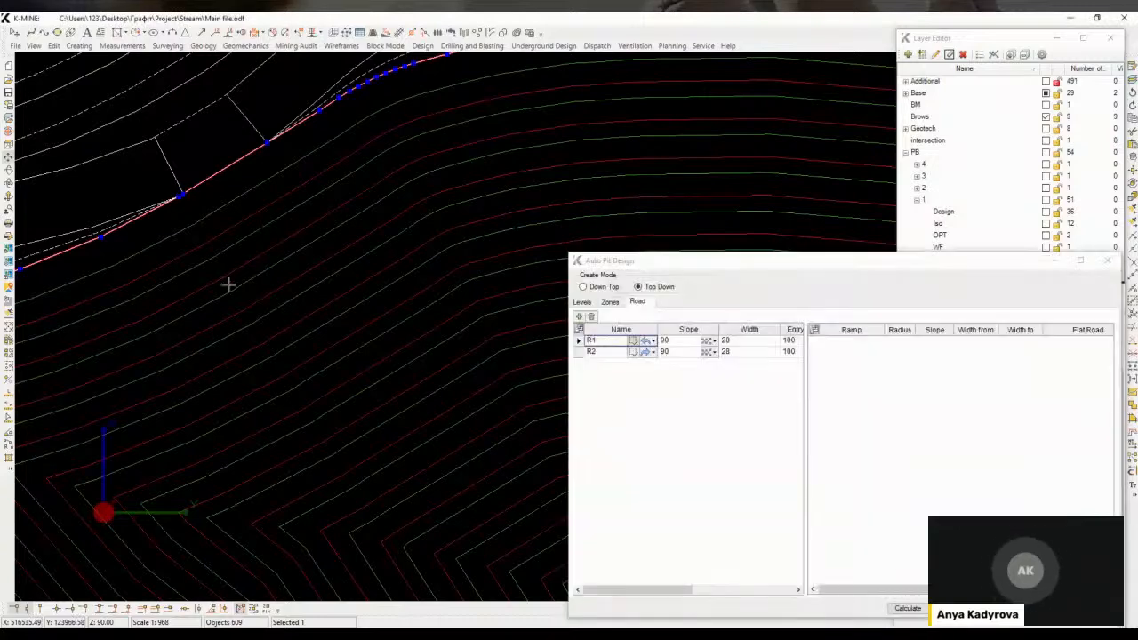
pyautogui.click(912, 609)
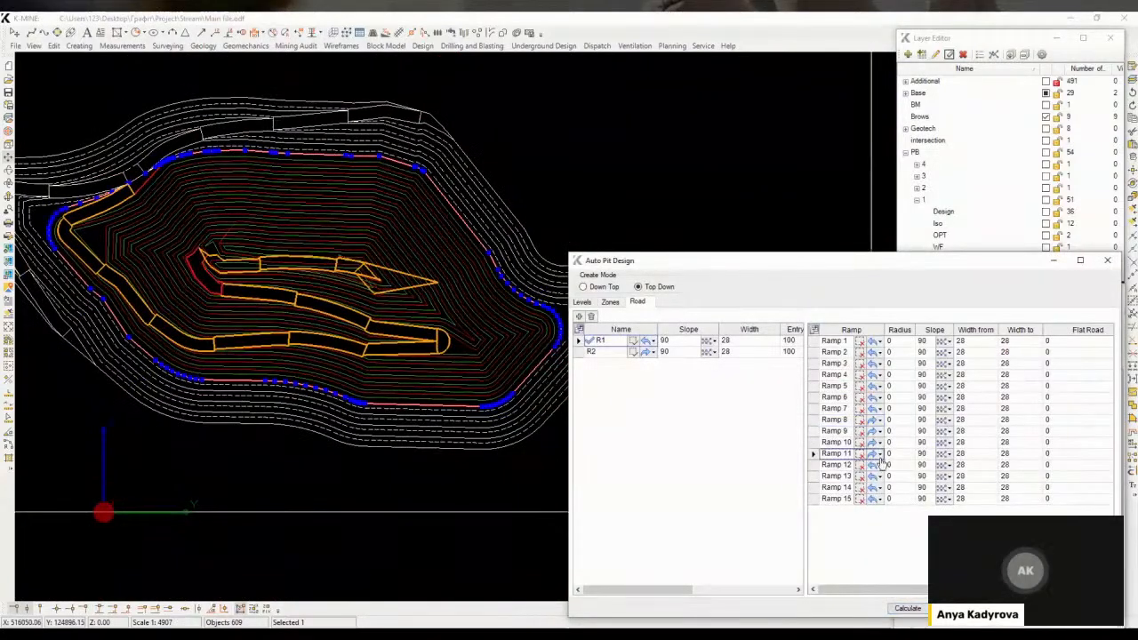
# Set Ramp 11's flat road length to 50 and recalculate the roads
pyautogui.click(1062, 459)
pyautogui.click(907, 609)
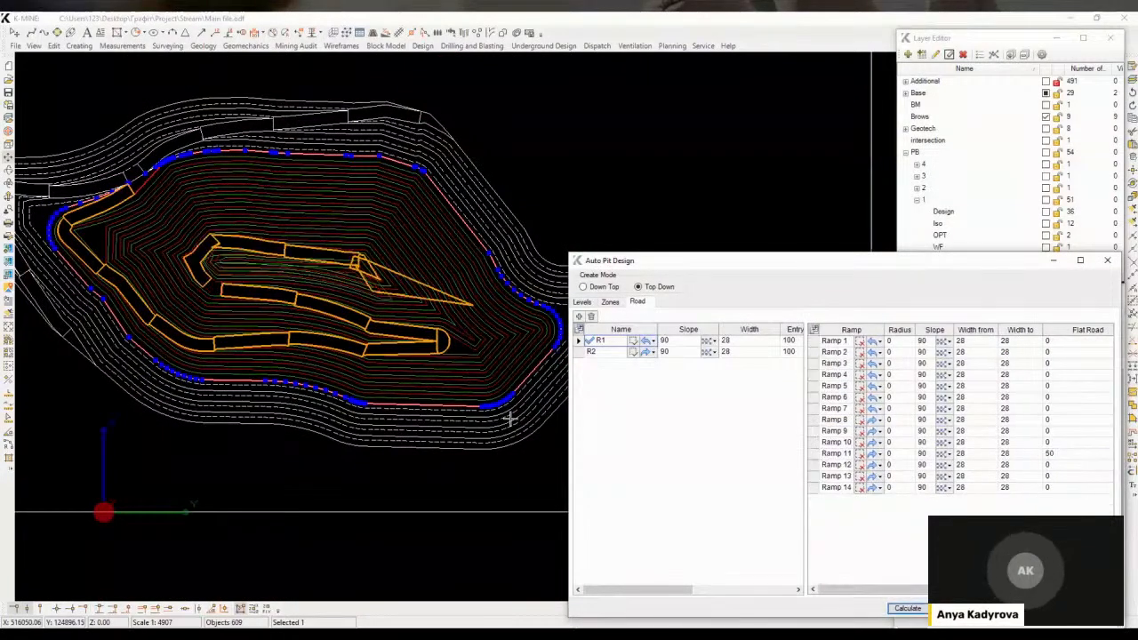
pyautogui.click(838, 455)
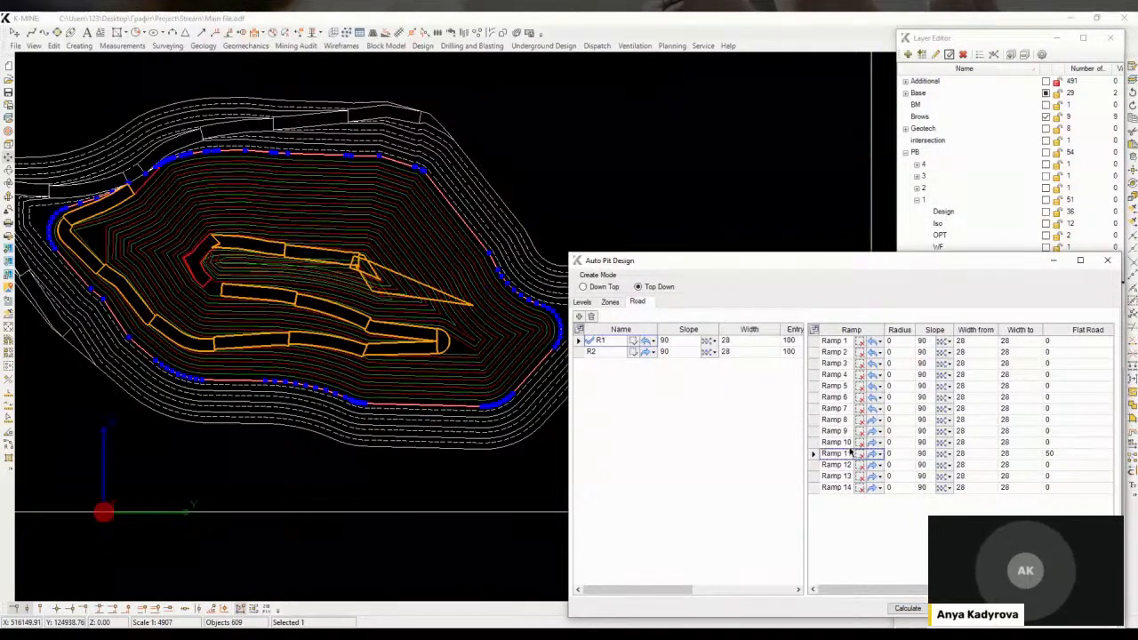
# Set Ramp 12's flat road length to 15 and recalculate the roads
pyautogui.click(840, 465)
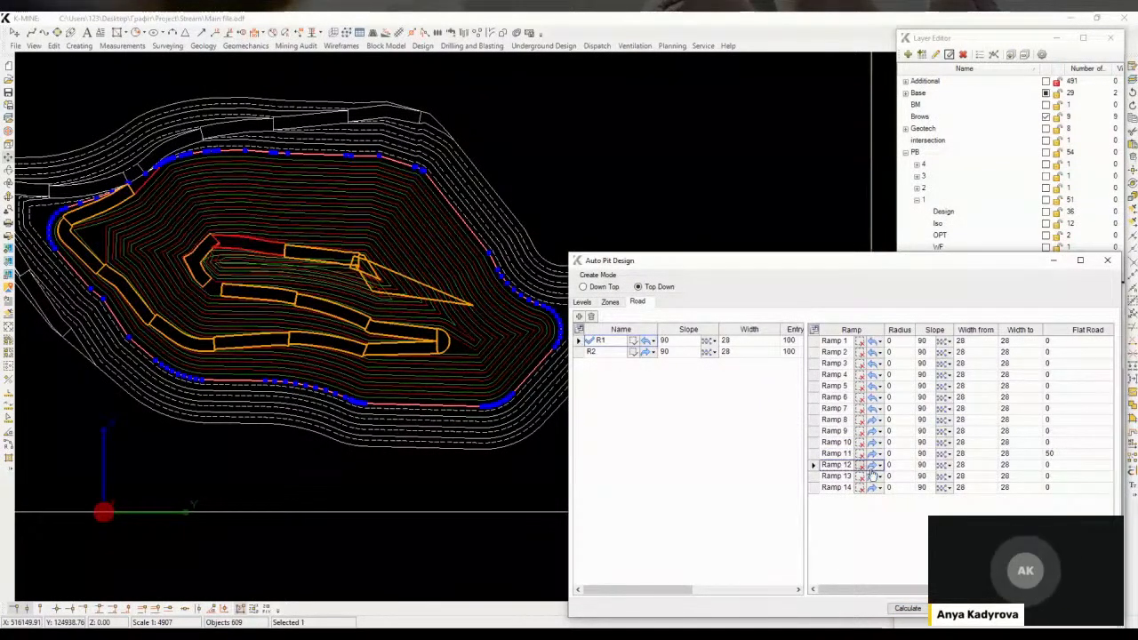
pyautogui.click(1050, 467)
pyautogui.click(919, 609)
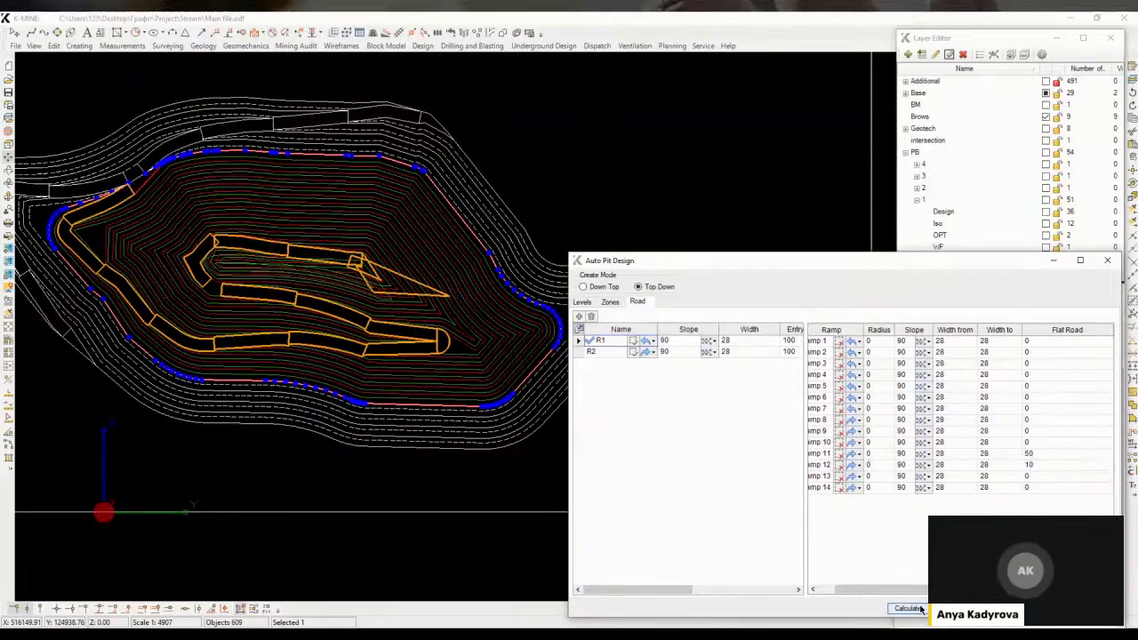
pyautogui.click(1031, 465)
pyautogui.write('15')
pyautogui.click(837, 477)
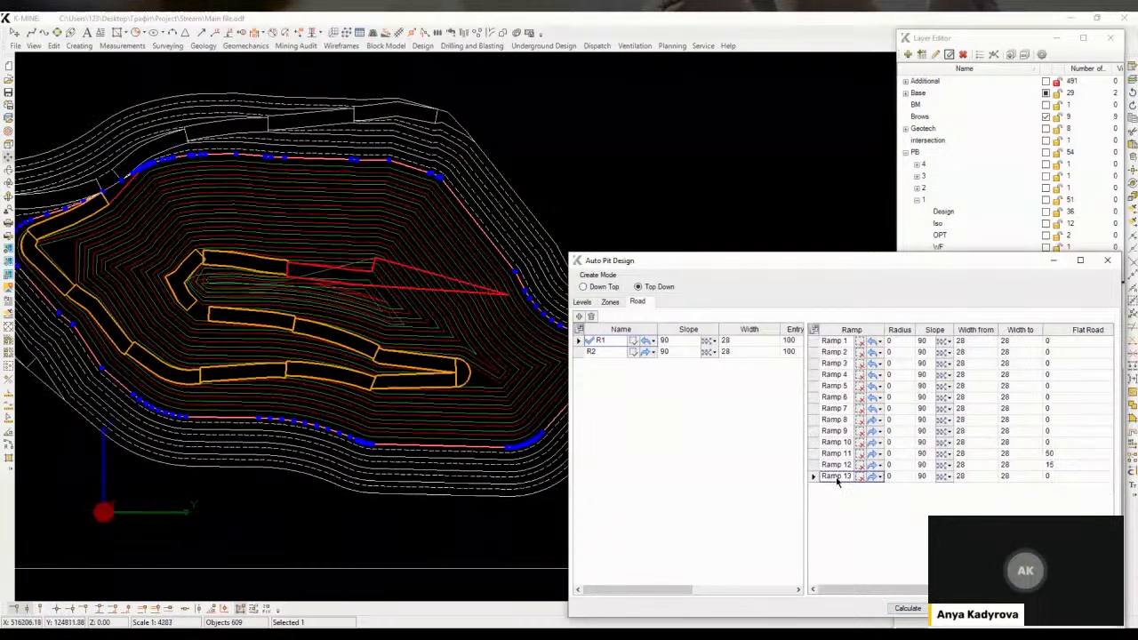
pyautogui.click(908, 608)
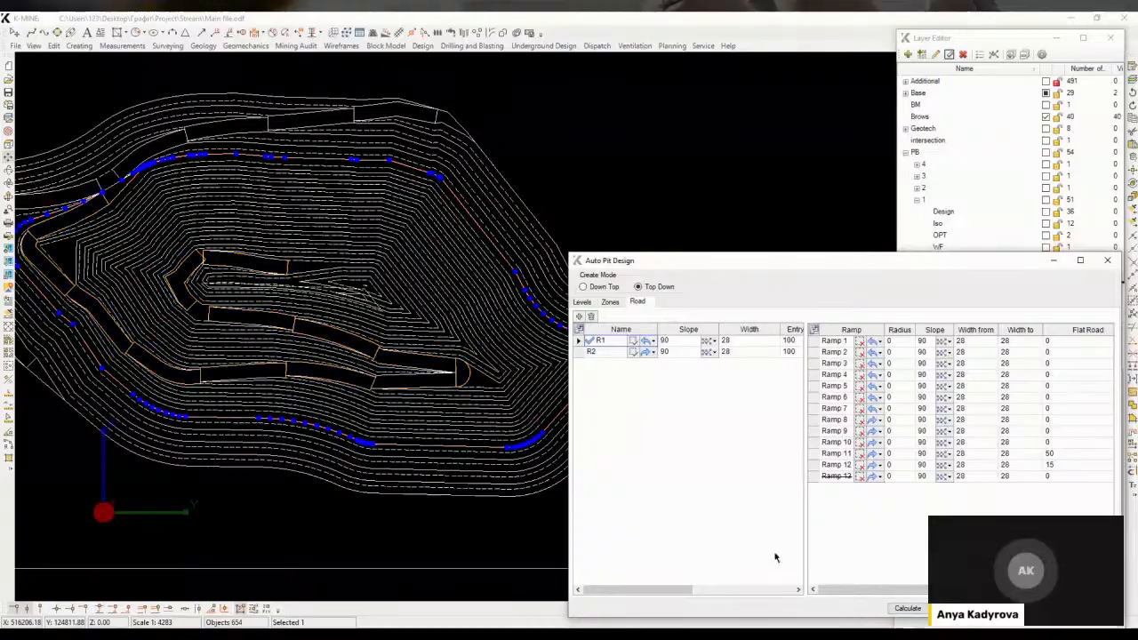
# Delete the unwanted short polylines left near the inner pit benches
pyautogui.moveTo(391, 432); pyautogui.dragTo(379, 569, button='middle')
pyautogui.scroll(2, 398, 412)
pyautogui.press('Delete')
pyautogui.press('Return')
pyautogui.scroll(2, 293, 208)
pyautogui.press('Delete')
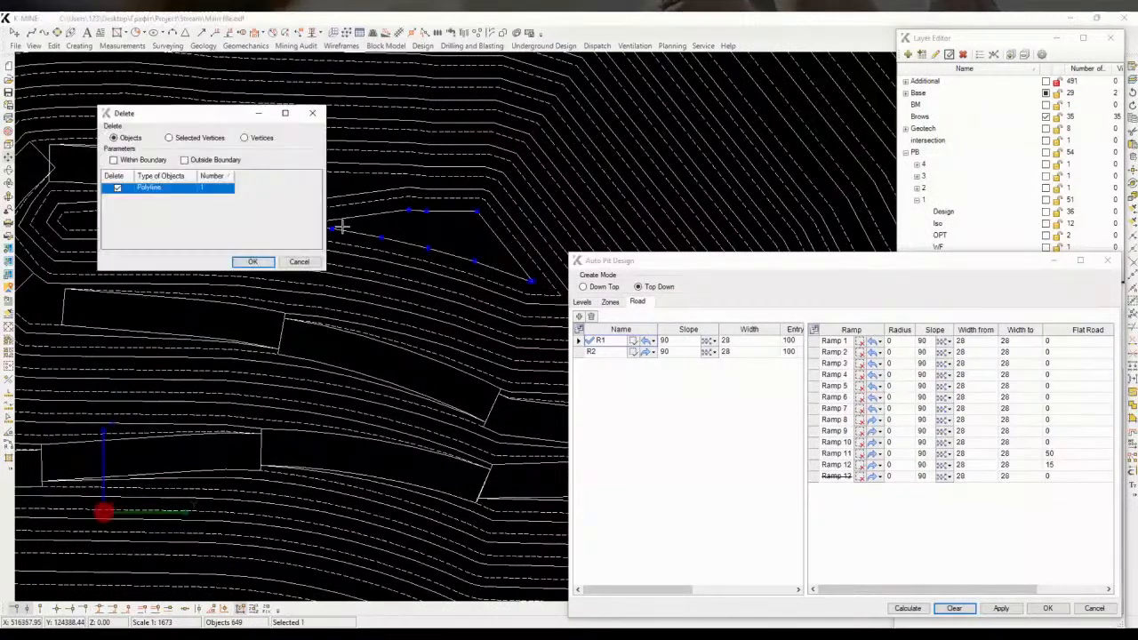
pyautogui.press('Return')
pyautogui.press('Delete')
pyautogui.press('Return')
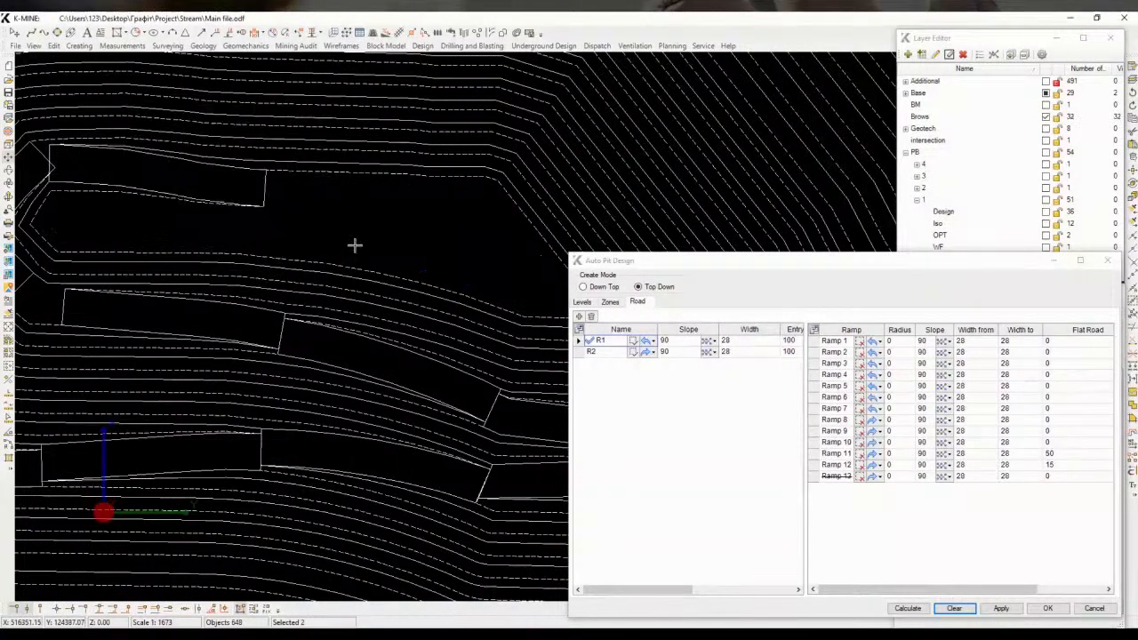
# Round the western corner of a brow polyline by inscribing a manual 10-point arc
pyautogui.moveTo(346, 230); pyautogui.dragTo(363, 242, button='middle')
pyautogui.scroll(-3, 248, 217)
pyautogui.moveTo(248, 217); pyautogui.dragTo(338, 216, button='middle')
pyautogui.scroll(2, 193, 216)
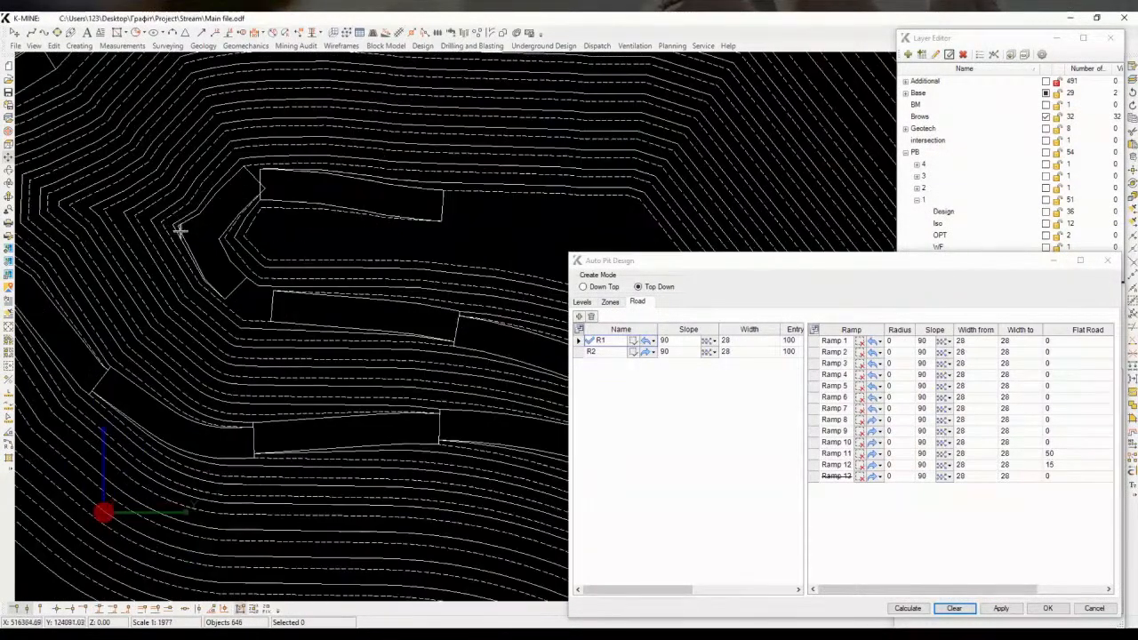
pyautogui.moveTo(181, 231); pyautogui.dragTo(315, 244, button='middle')
pyautogui.scroll(2, 337, 247)
pyautogui.click(308, 230)
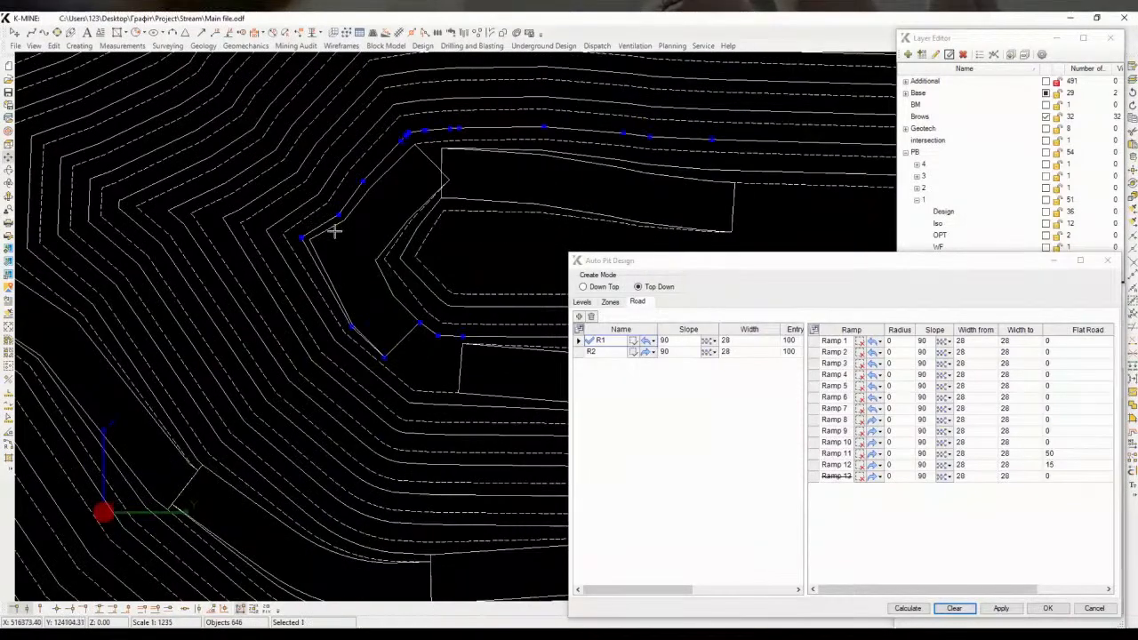
pyautogui.press('space')
pyautogui.moveTo(428, 460); pyautogui.dragTo(322, 462, button='middle')
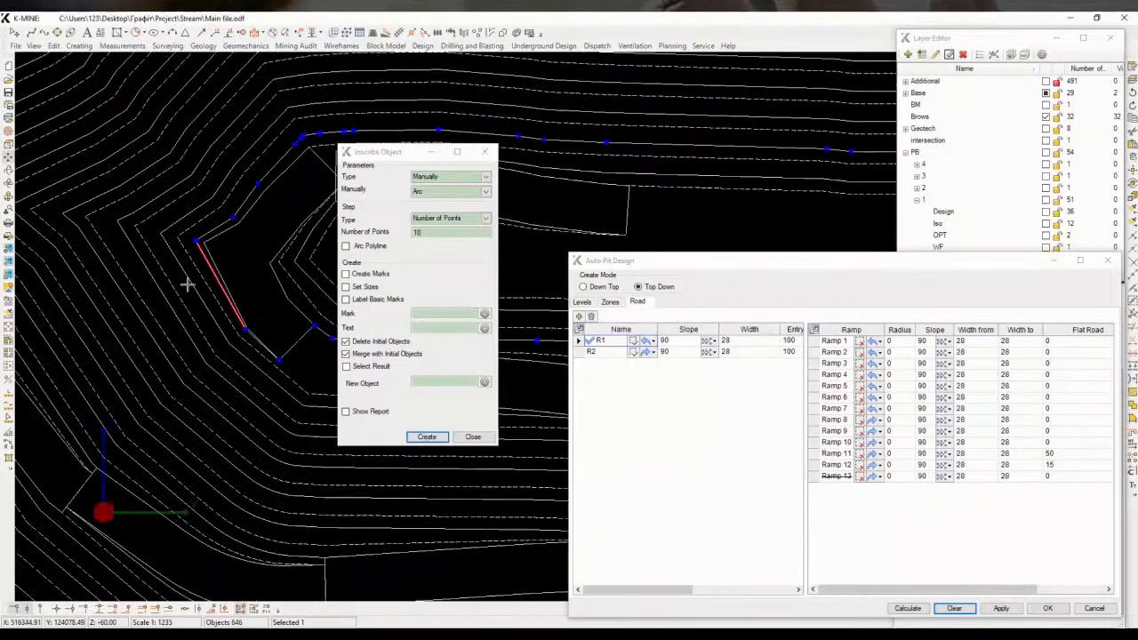
pyautogui.click(187, 283)
pyautogui.click(227, 242)
pyautogui.click(248, 220)
pyautogui.click(427, 437)
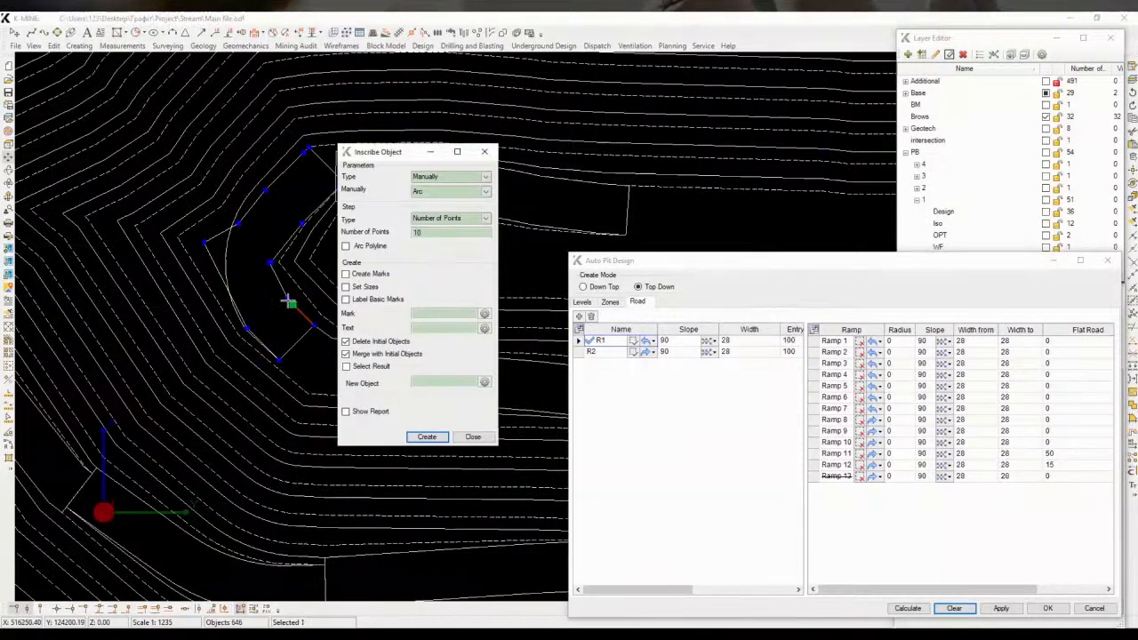
# Inscribe 10-point arcs at the western corners of the next two brow polylines
pyautogui.click(232, 296)
pyautogui.click(252, 209)
pyautogui.click(236, 241)
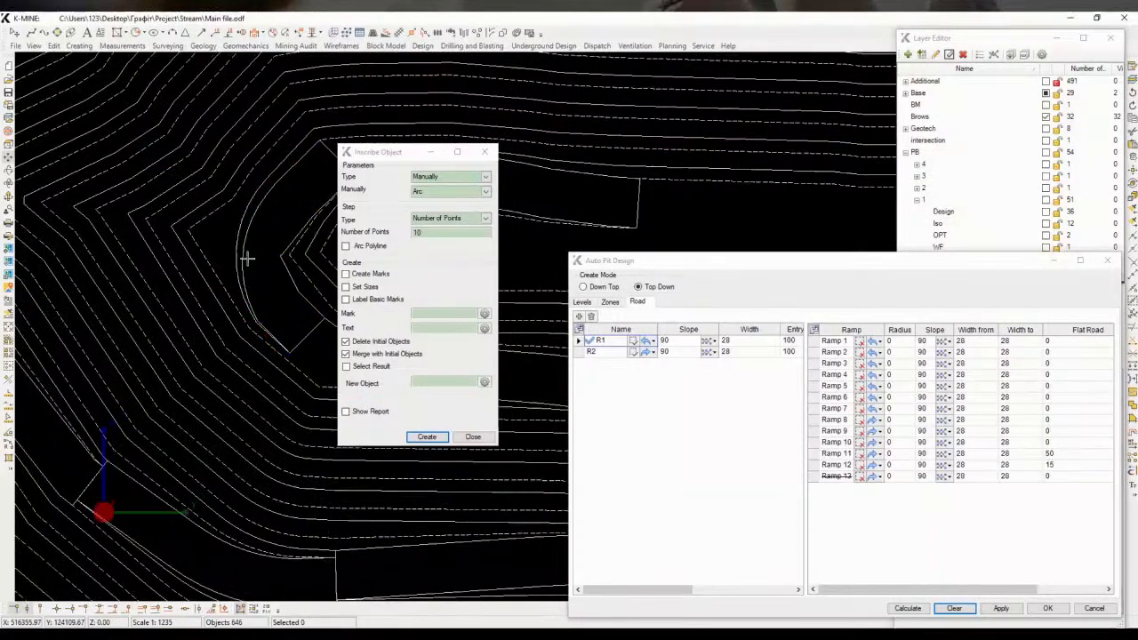
pyautogui.scroll(1, 216, 234)
pyautogui.scroll(-3, 230, 274)
pyautogui.click(415, 438)
pyautogui.click(224, 285)
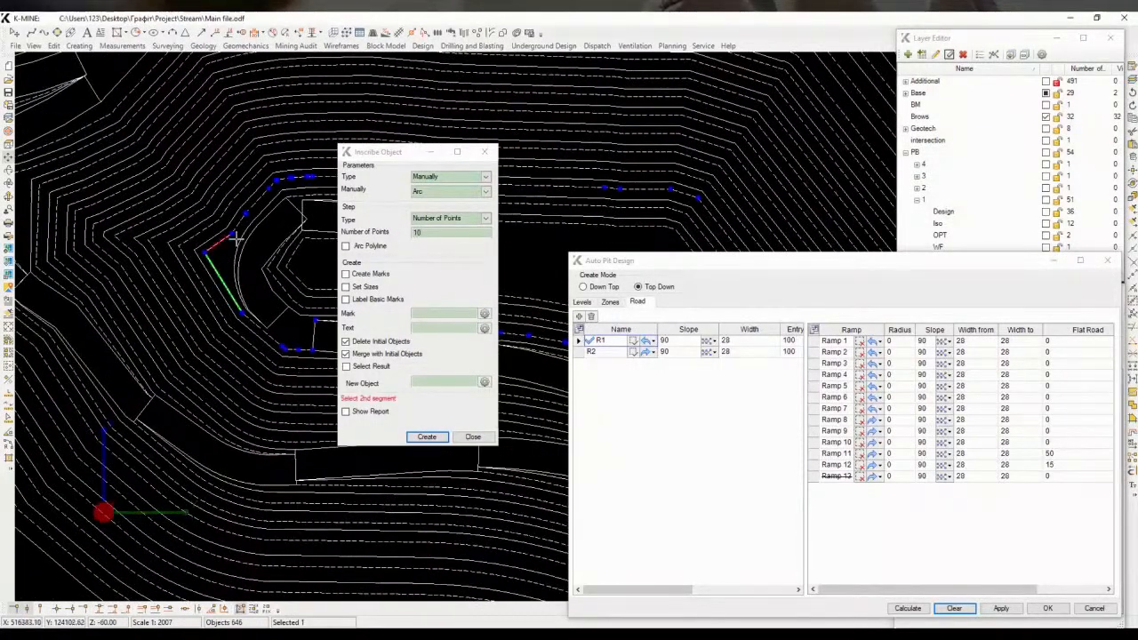
pyautogui.click(223, 240)
pyautogui.scroll(3, 222, 246)
pyautogui.click(217, 245)
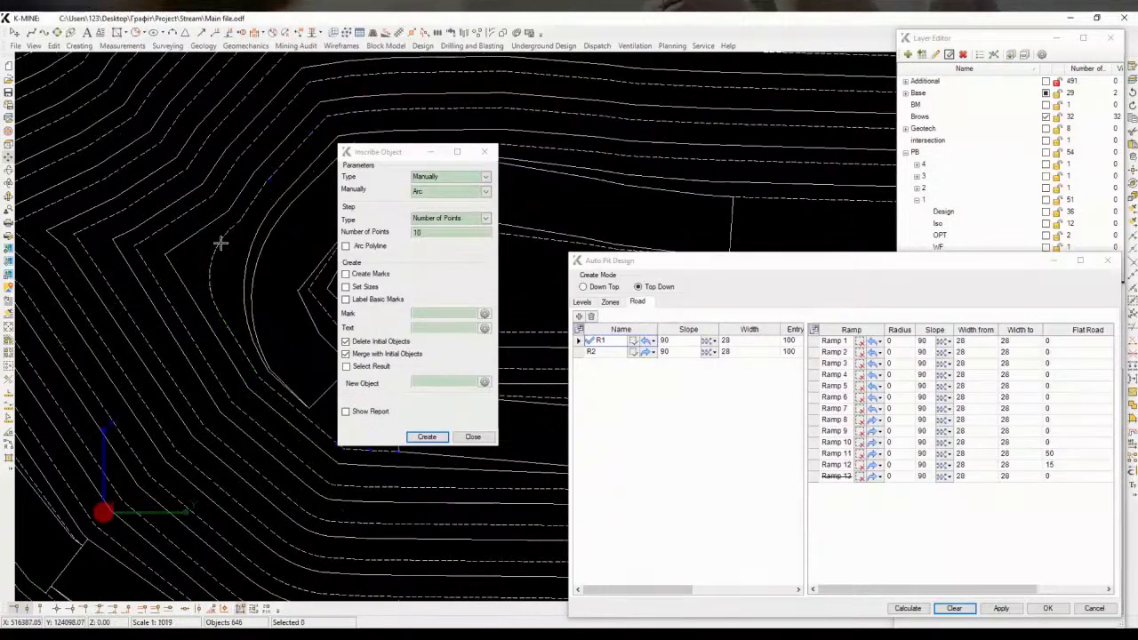
pyautogui.click(213, 223)
pyautogui.click(419, 438)
# Round the remaining western brow corners with 10-point arcs and close the Inscribe Object tool
pyautogui.click(212, 329)
pyautogui.click(241, 193)
pyautogui.click(203, 250)
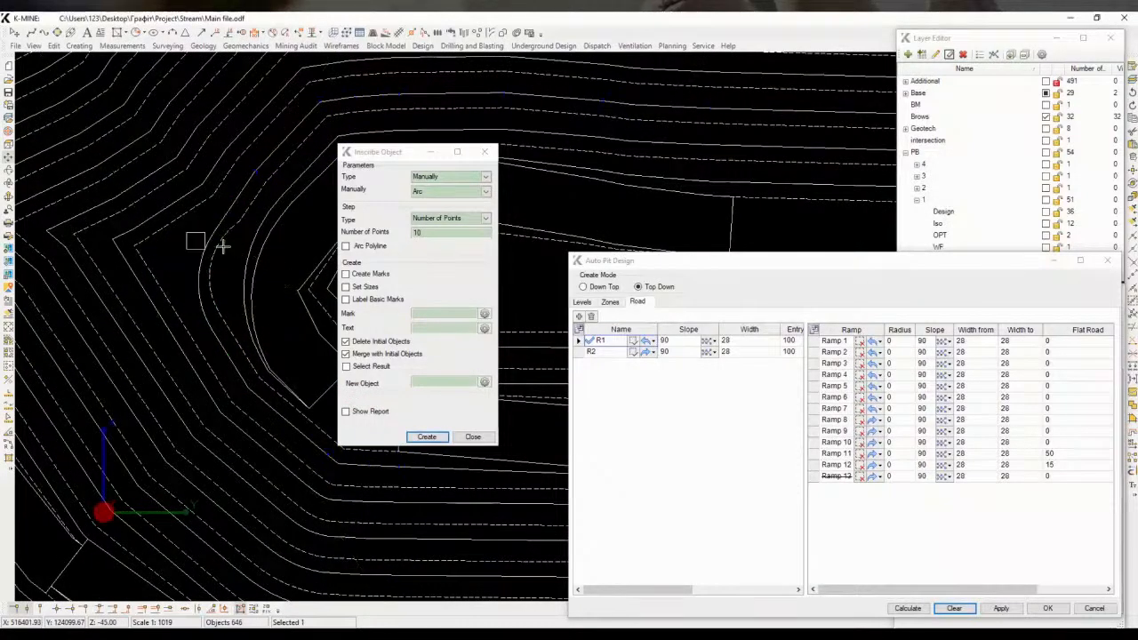
pyautogui.scroll(-1, 179, 222)
pyautogui.click(410, 439)
pyautogui.click(210, 309)
pyautogui.click(216, 222)
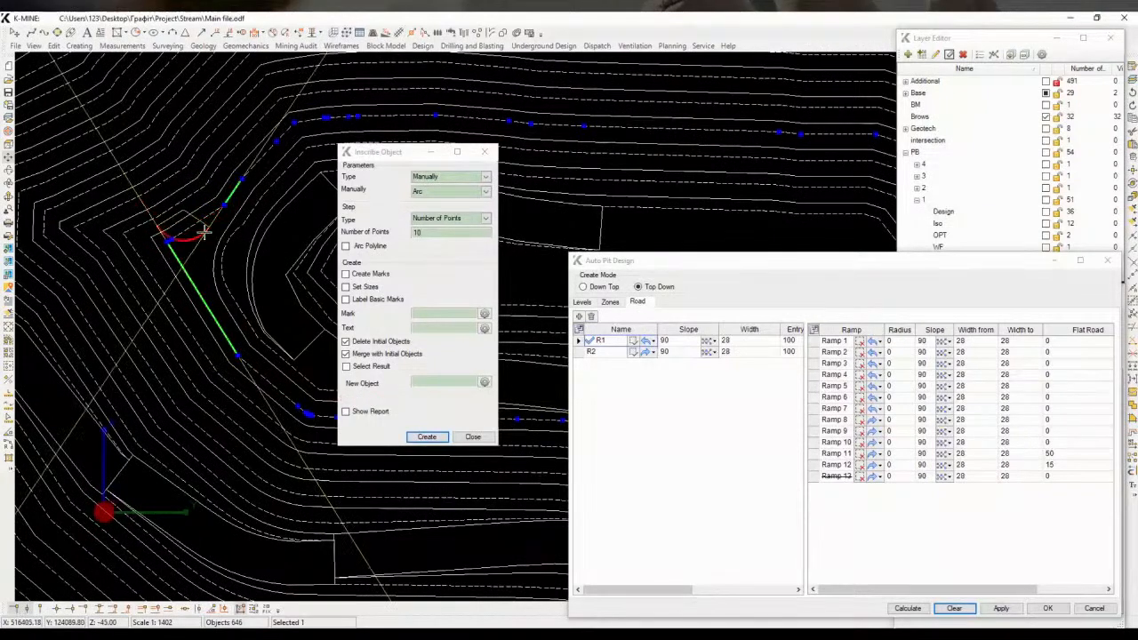
pyautogui.click(203, 251)
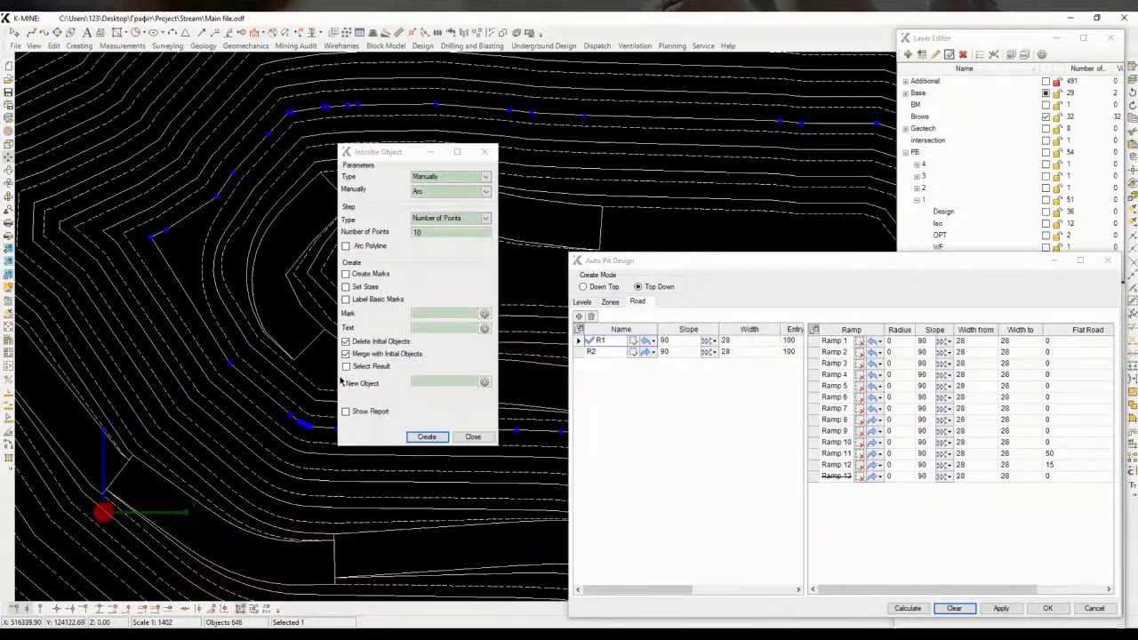
pyautogui.click(412, 437)
pyautogui.click(197, 280)
pyautogui.click(218, 200)
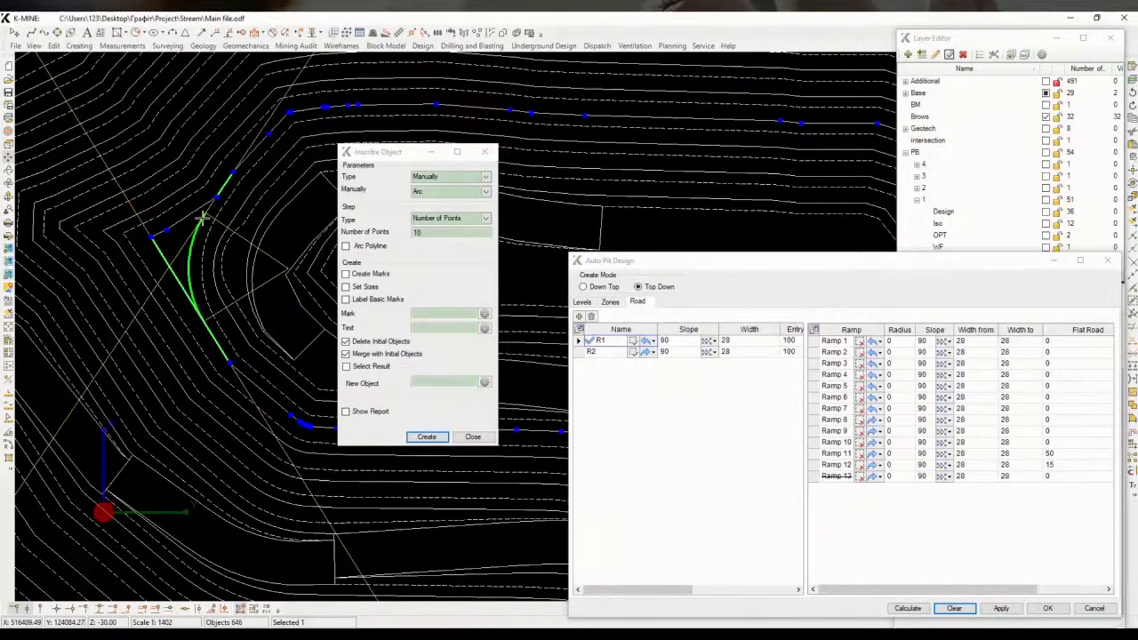
pyautogui.click(203, 218)
pyautogui.scroll(-2, 253, 267)
pyautogui.click(474, 437)
# Select all pit polylines and build a wireframe from them with the WF object settings
pyautogui.scroll(-5, 326, 256)
pyautogui.moveTo(326, 256); pyautogui.dragTo(348, 277, button='middle')
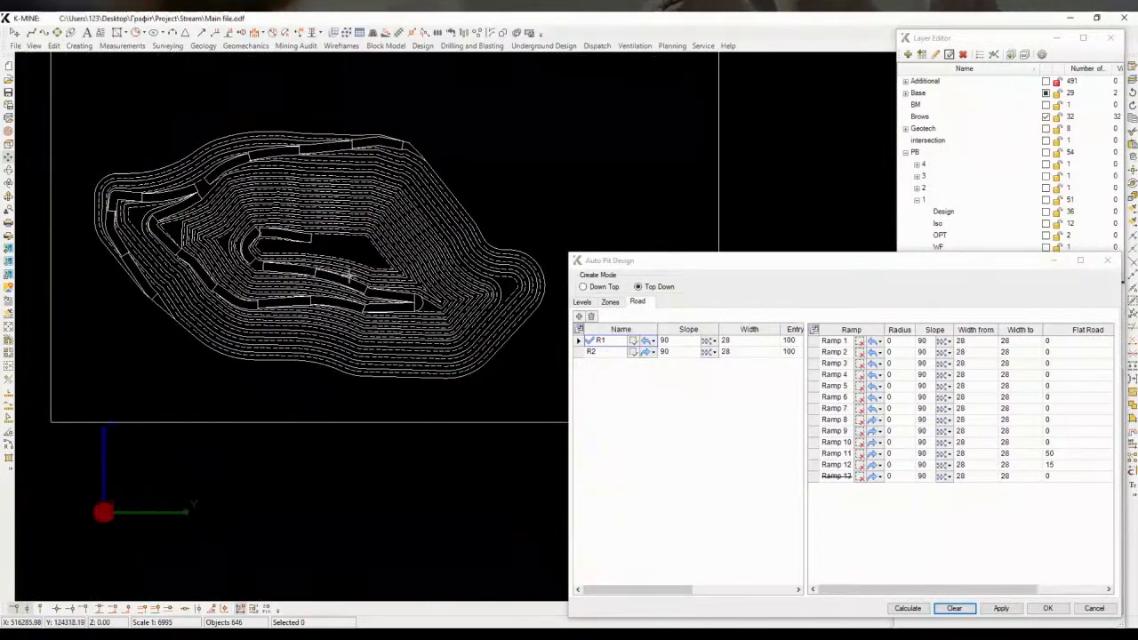
pyautogui.moveTo(383, 240); pyautogui.dragTo(408, 249, button='middle')
pyautogui.moveTo(118, 116); pyautogui.dragTo(564, 382)
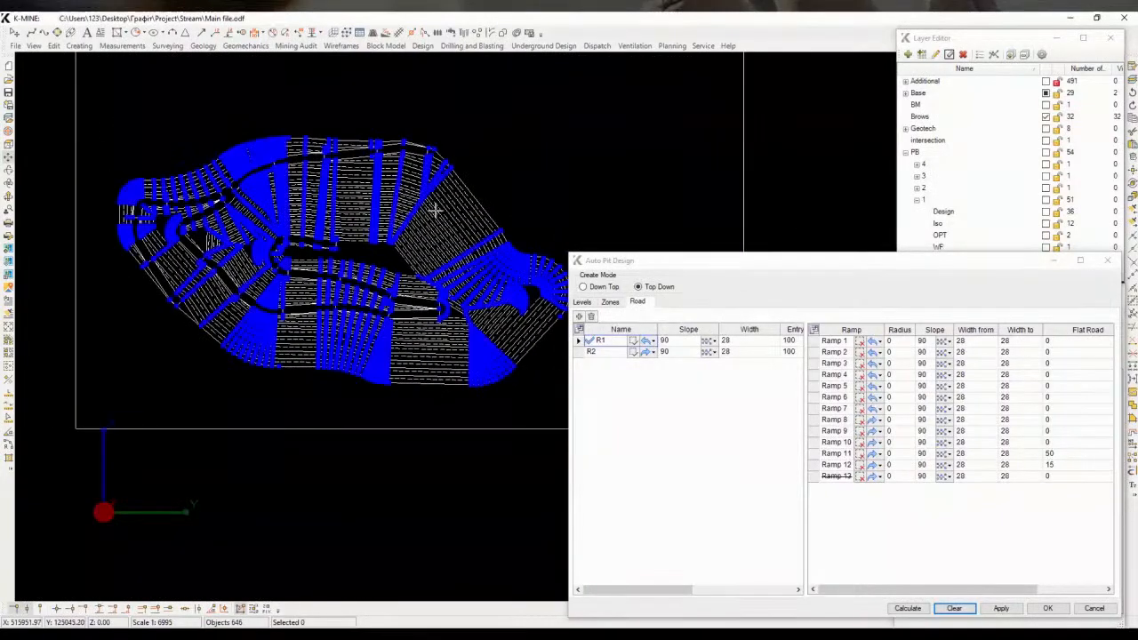
pyautogui.click(342, 45)
pyautogui.click(368, 84)
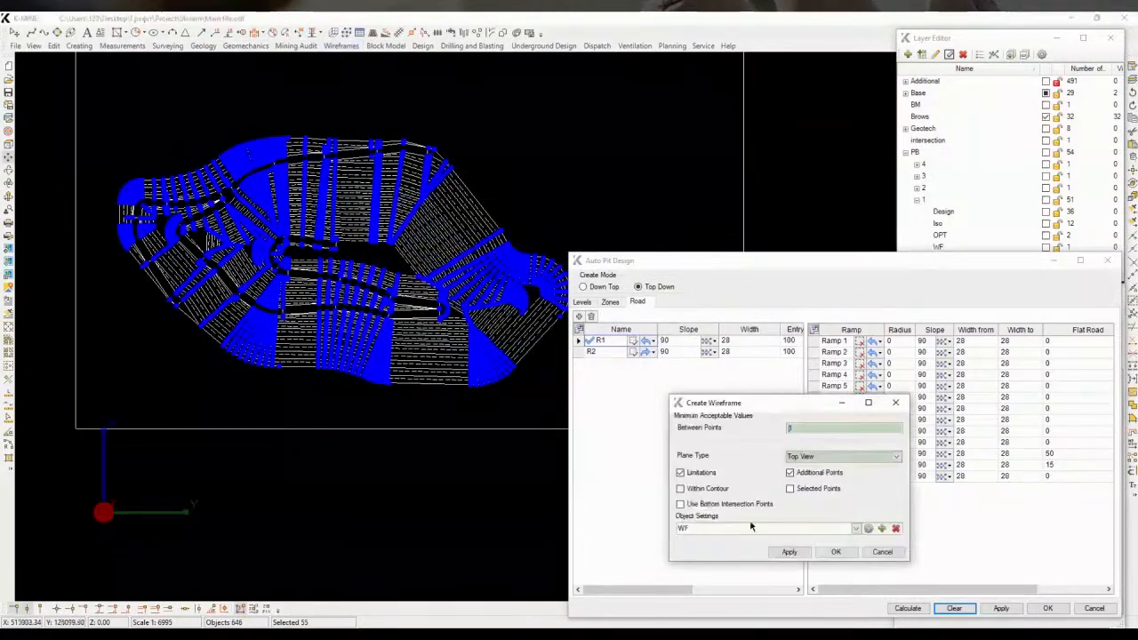
pyautogui.click(789, 552)
pyautogui.moveTo(420, 238); pyautogui.dragTo(452, 342, button='middle')
pyautogui.click(450, 343)
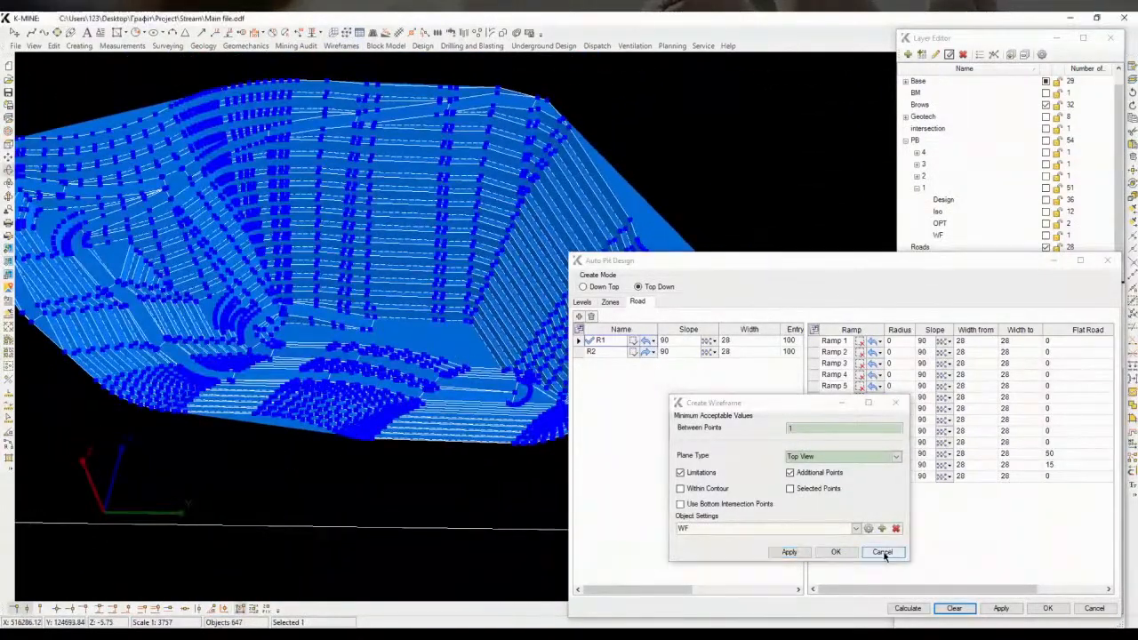
pyautogui.click(882, 551)
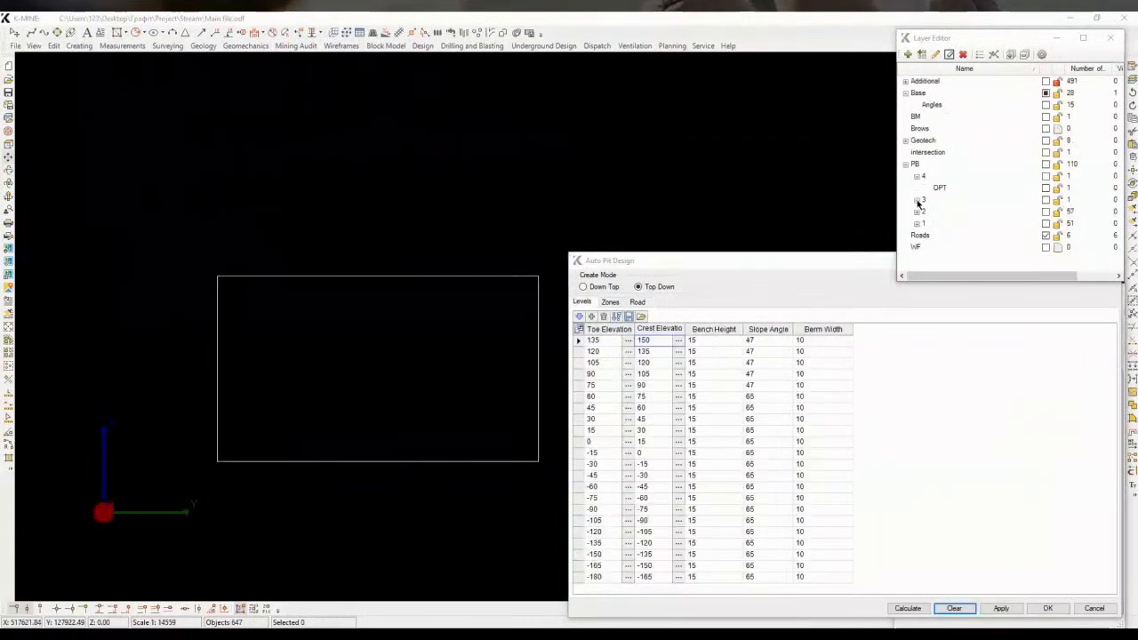
# Show the pushback 3 OPT layer and the pushback 2 Design layer
pyautogui.click(925, 201)
pyautogui.click(940, 211)
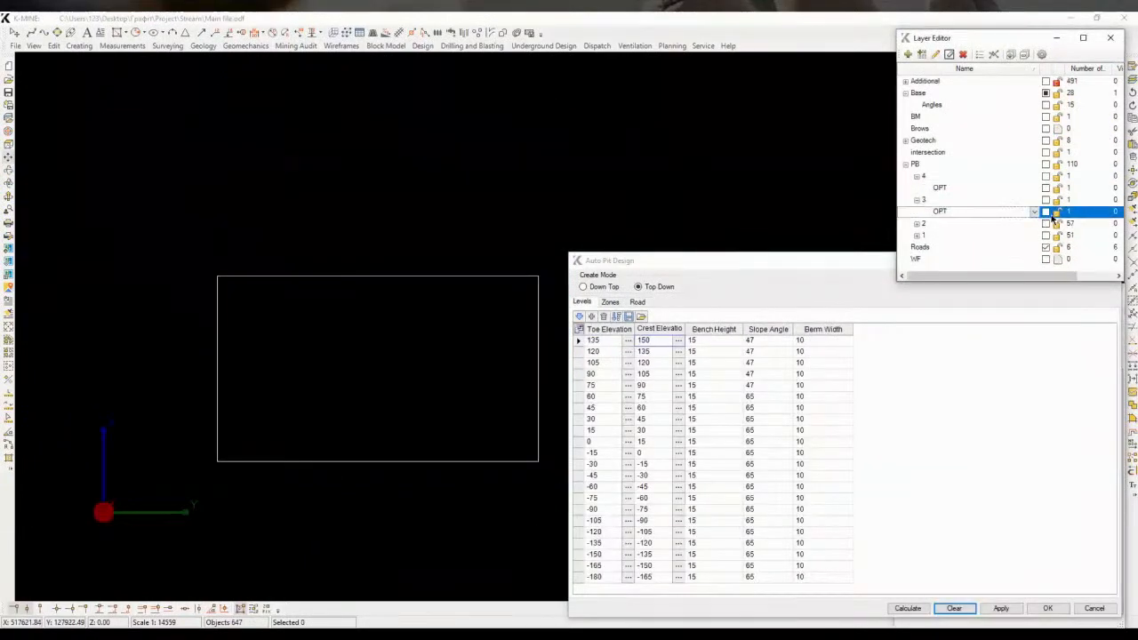
pyautogui.click(1046, 212)
pyautogui.moveTo(467, 323); pyautogui.dragTo(505, 319, button='middle')
pyautogui.click(930, 226)
pyautogui.doubleClick(930, 226)
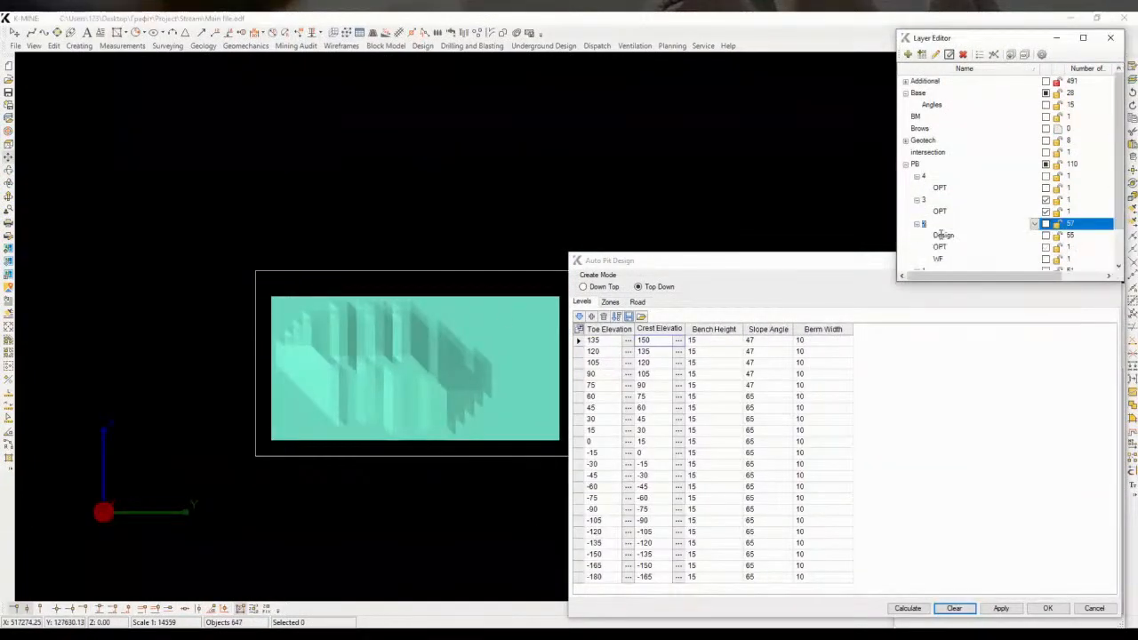
pyautogui.click(943, 235)
pyautogui.click(1045, 235)
# Start drawing a polyline with snapping along the pit's northwestern and northern edges
pyautogui.scroll(3, 351, 312)
pyautogui.scroll(3, 352, 311)
pyautogui.click(360, 290)
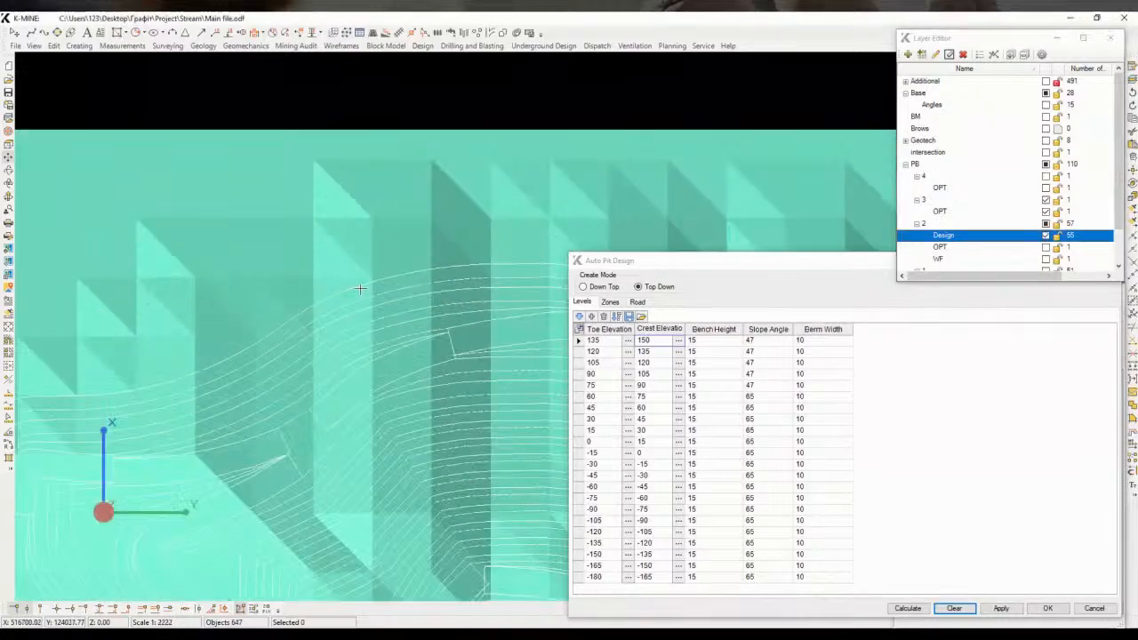
pyautogui.scroll(-2, 356, 288)
pyautogui.click(315, 242)
pyautogui.scroll(-2, 370, 291)
pyautogui.moveTo(369, 291); pyautogui.dragTo(265, 254, button='middle')
pyautogui.moveTo(518, 331); pyautogui.dragTo(491, 301, button='middle')
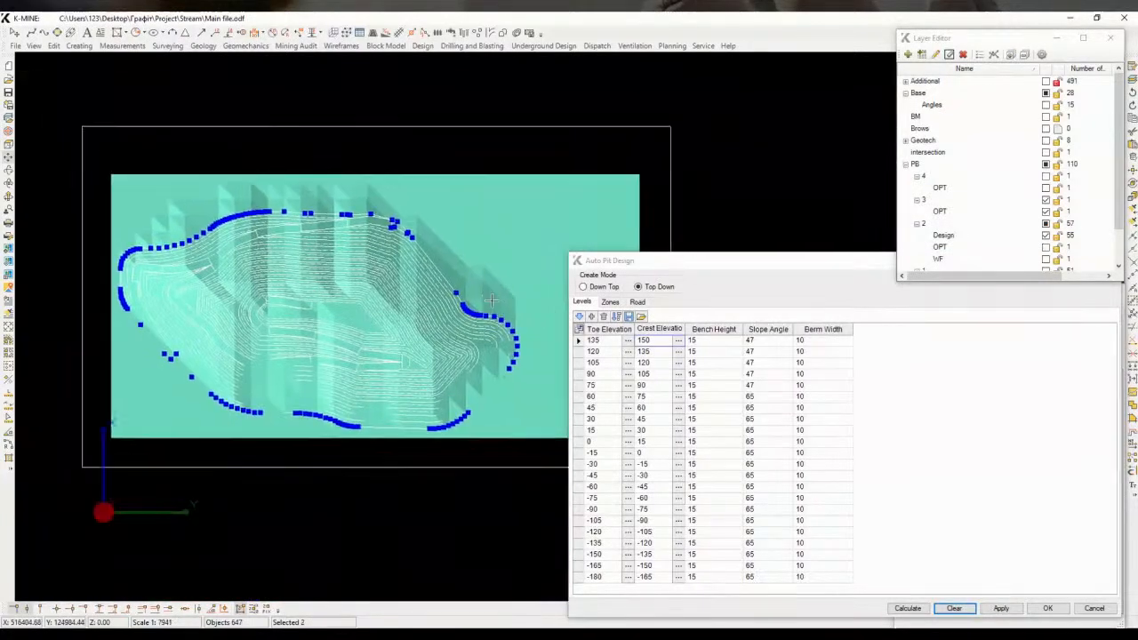
pyautogui.scroll(2, 8, 283)
pyautogui.click(8, 286)
pyautogui.click(238, 219)
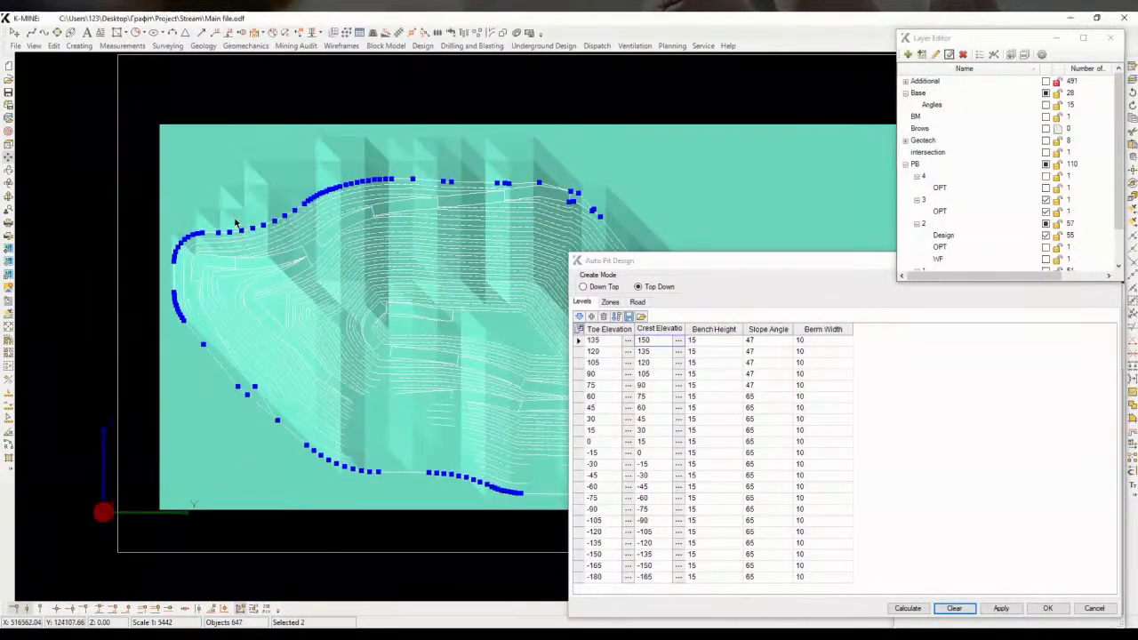
pyautogui.rightClick(217, 188)
pyautogui.click(262, 260)
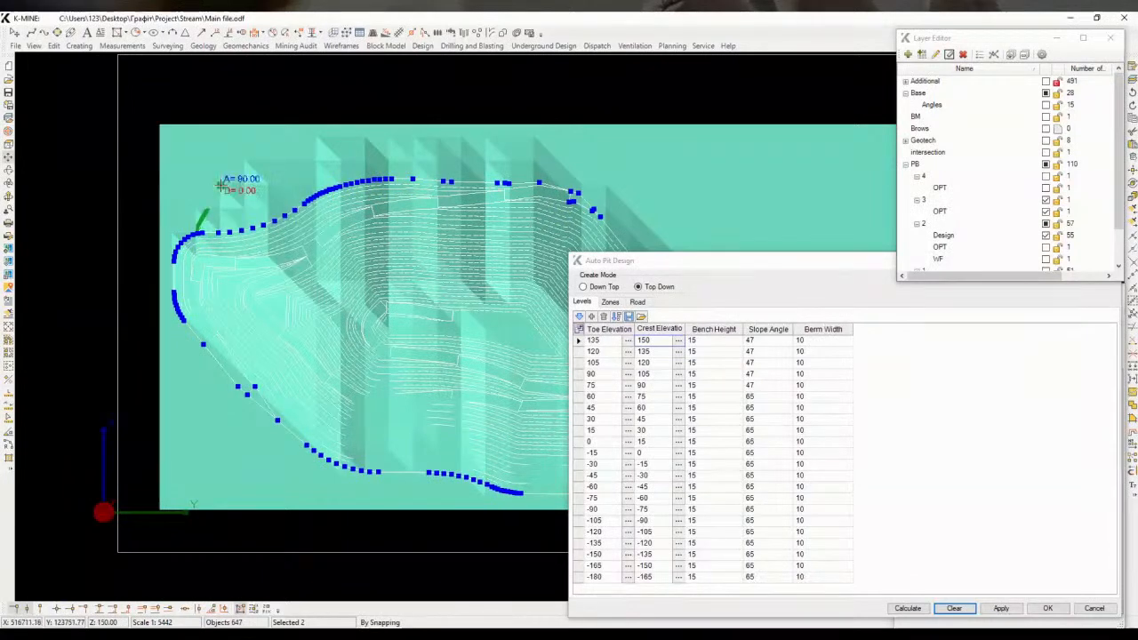
pyautogui.click(247, 161)
pyautogui.click(321, 138)
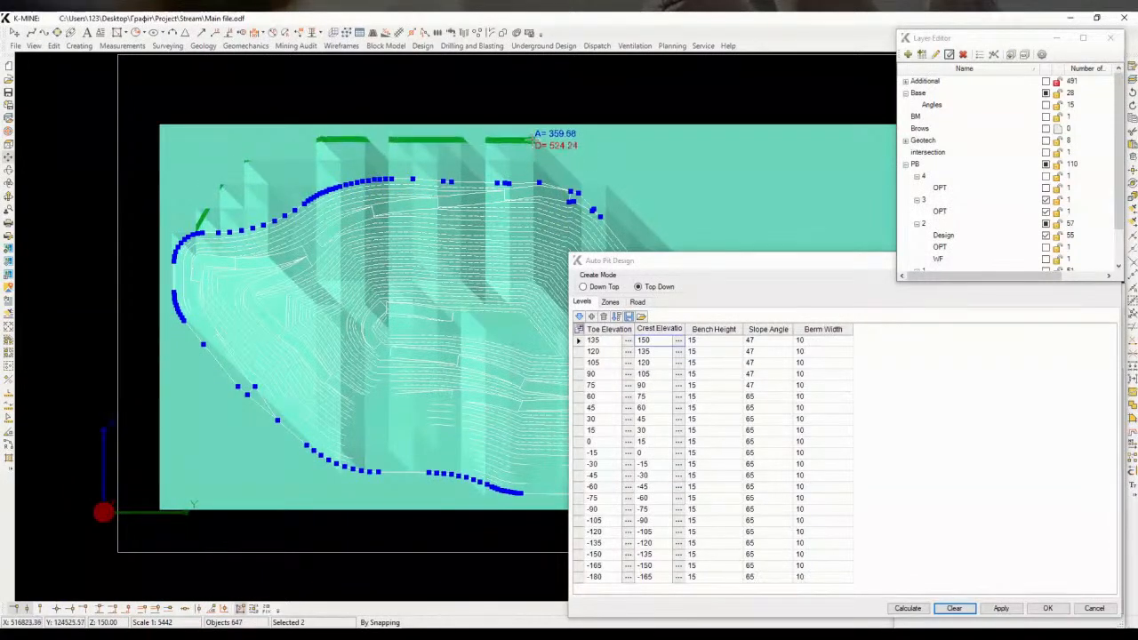
pyautogui.click(533, 139)
# Continue the pushback polyline down the pit's eastern edge, switch snapping to By Graph, and finish it around the southwestern side
pyautogui.moveTo(606, 183)
pyautogui.mouseDown(button='middle')
pyautogui.moveTo(492, 151)
pyautogui.moveTo(363, 152)
pyautogui.mouseUp(button='middle')
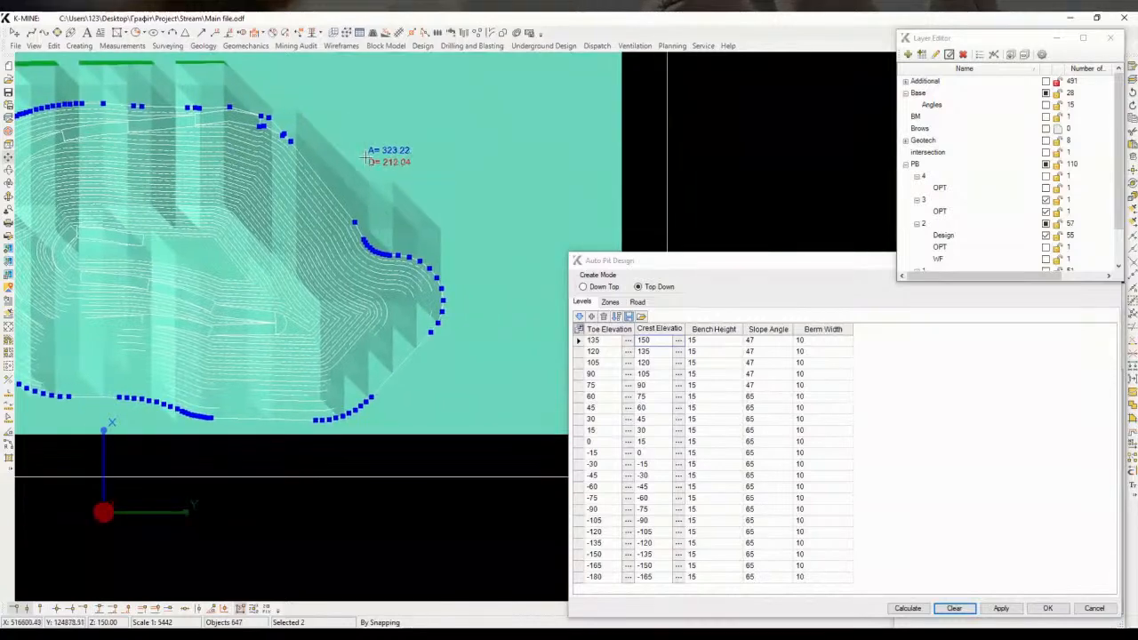
pyautogui.click(370, 182)
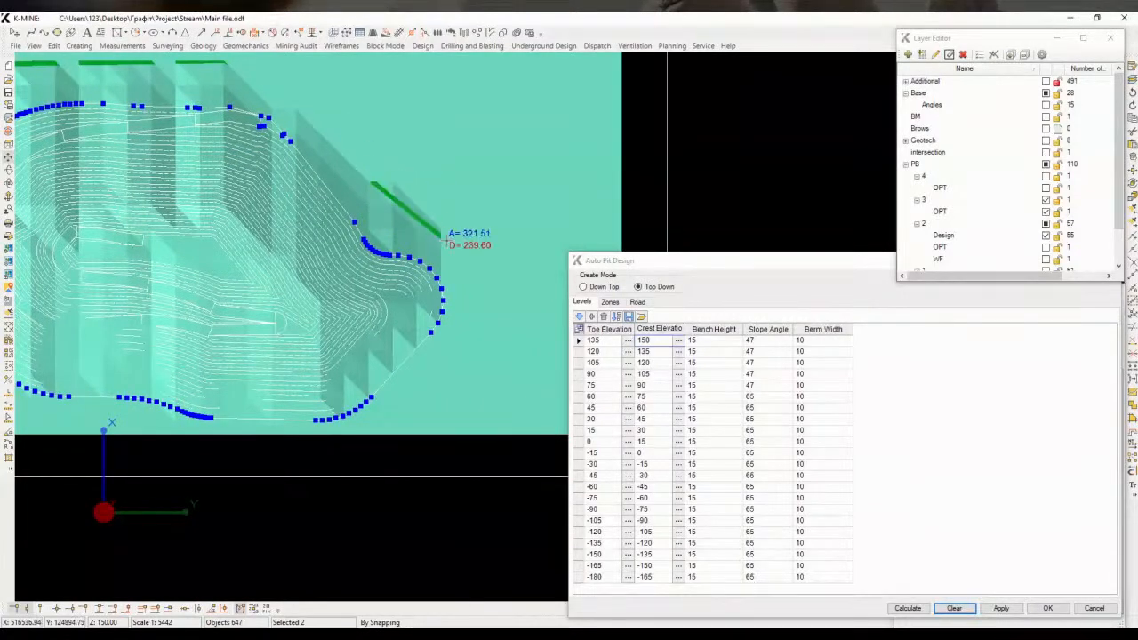
pyautogui.click(437, 228)
pyautogui.click(442, 290)
pyautogui.rightClick(442, 289)
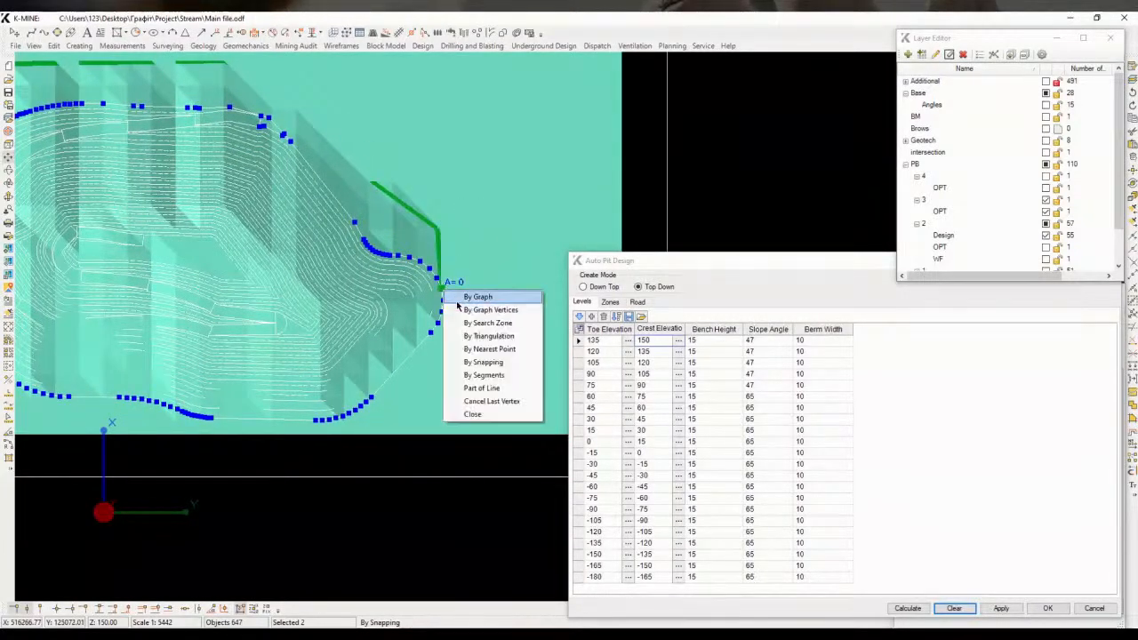
pyautogui.click(455, 296)
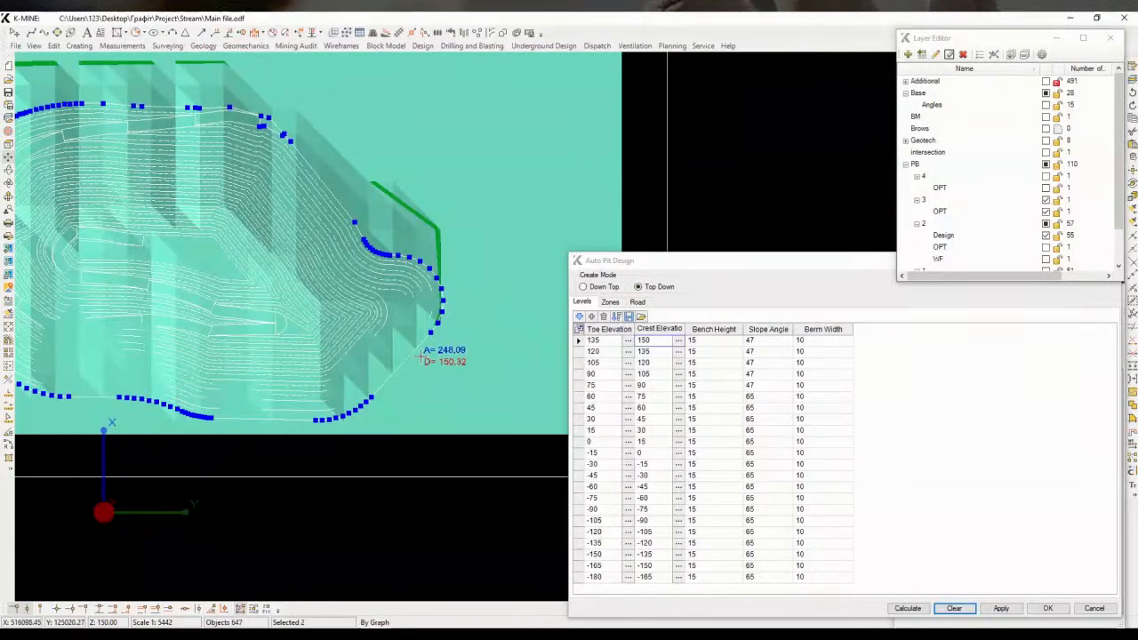
pyautogui.moveTo(378, 378); pyautogui.dragTo(529, 289, button='middle')
pyautogui.moveTo(290, 288); pyautogui.dragTo(440, 349, button='middle')
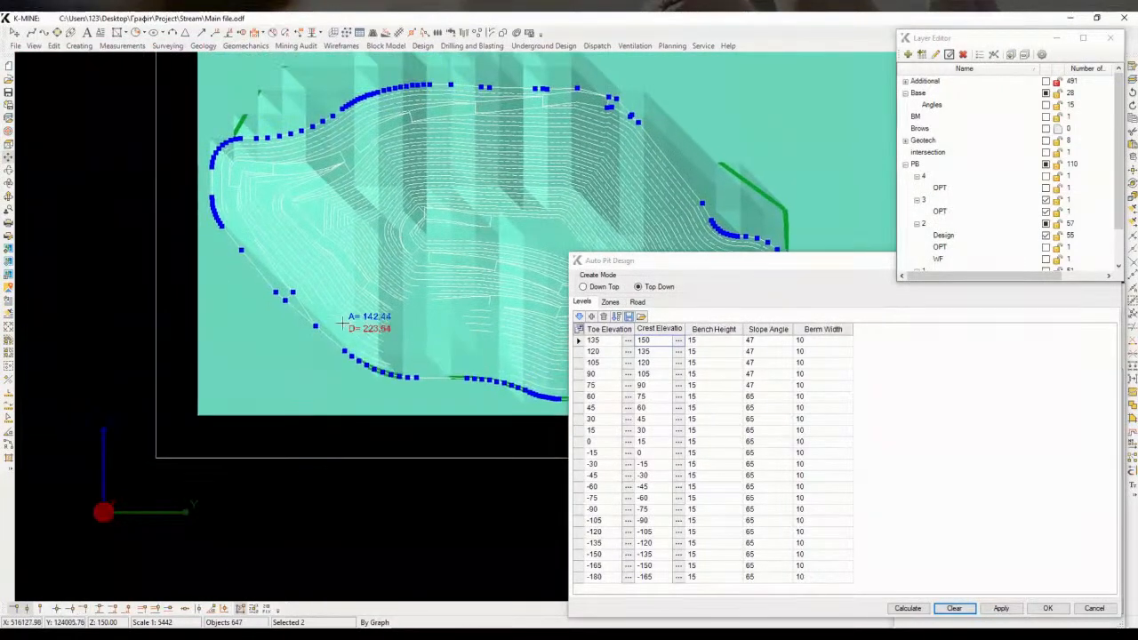
pyautogui.click(314, 325)
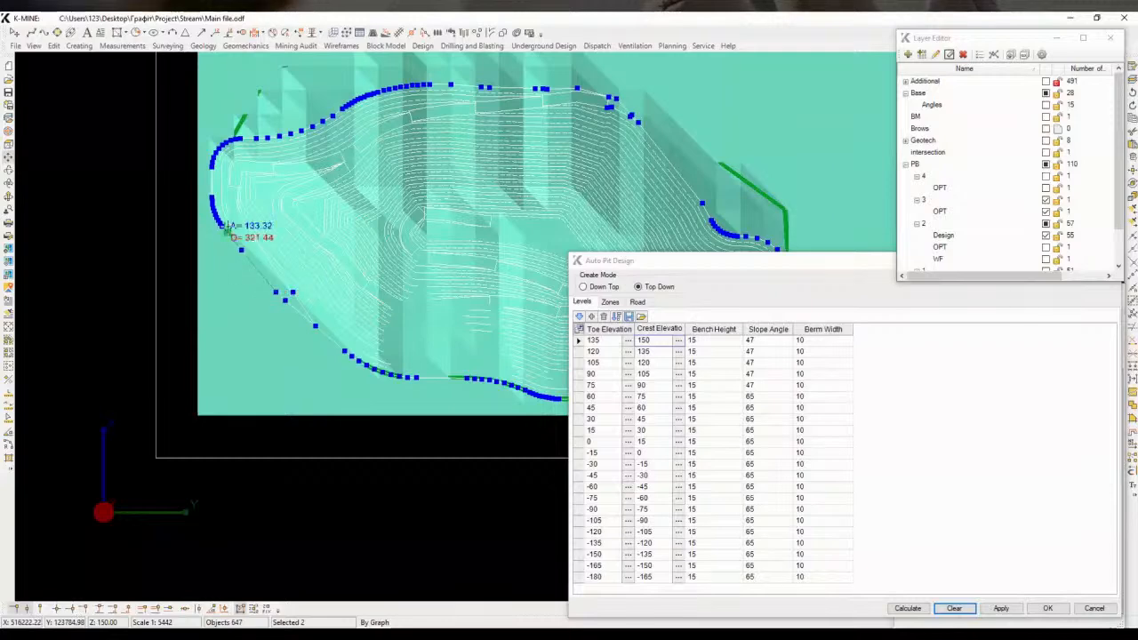
pyautogui.click(284, 300)
pyautogui.click(275, 291)
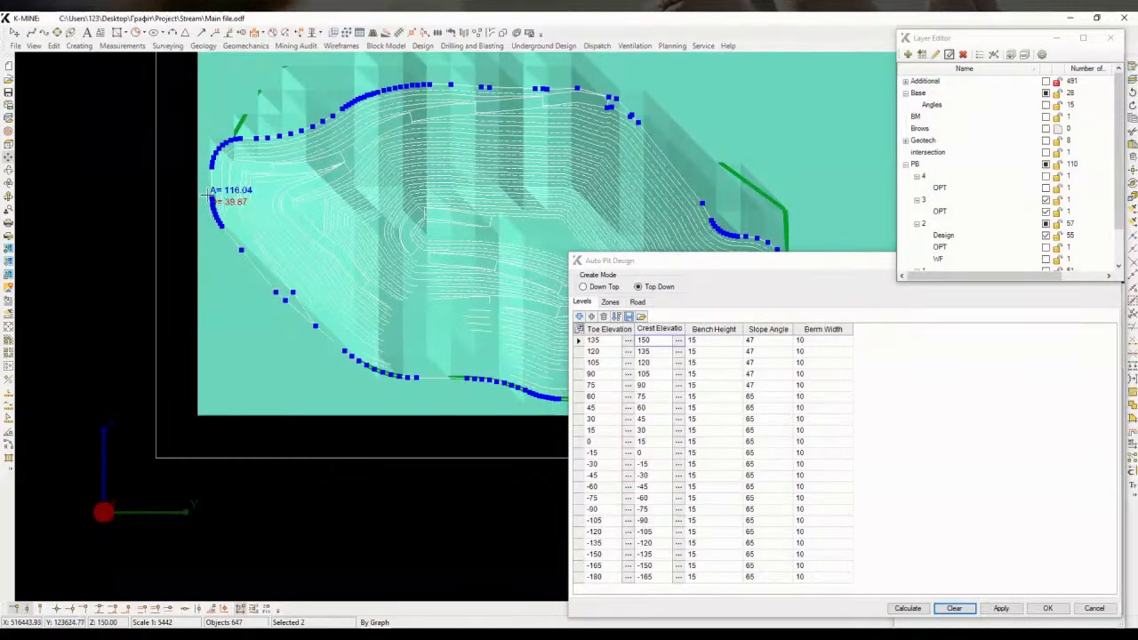
pyautogui.rightClick(211, 145)
pyautogui.click(238, 274)
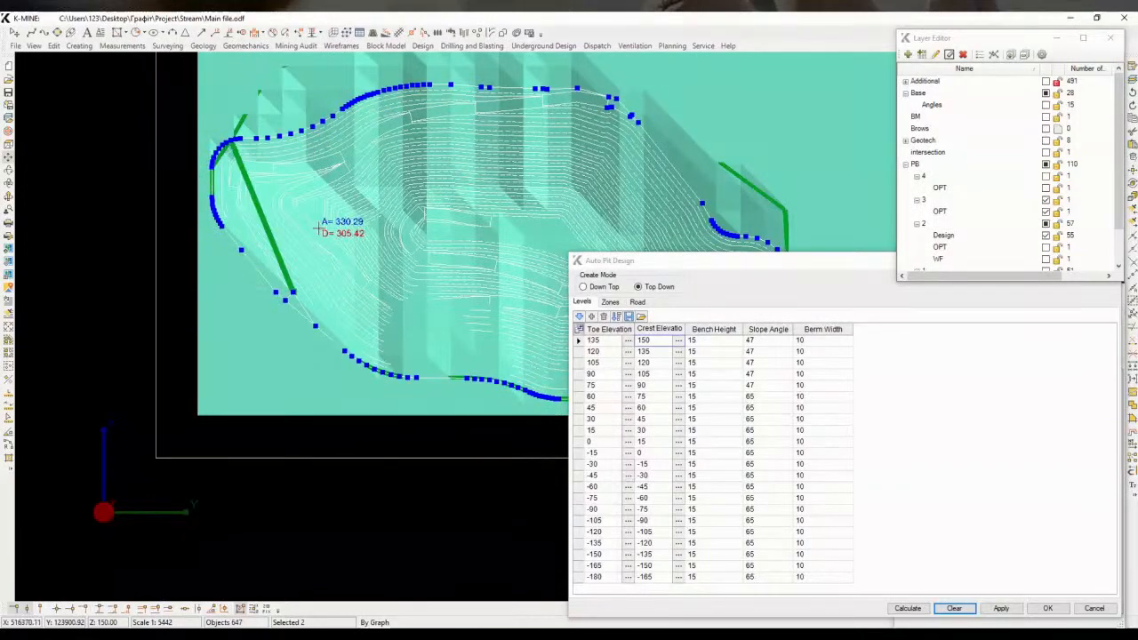
pyautogui.press('Escape')
# Hide the pushback 3 layer so the new outline shows over the pushback 2 design
pyautogui.click(977, 236)
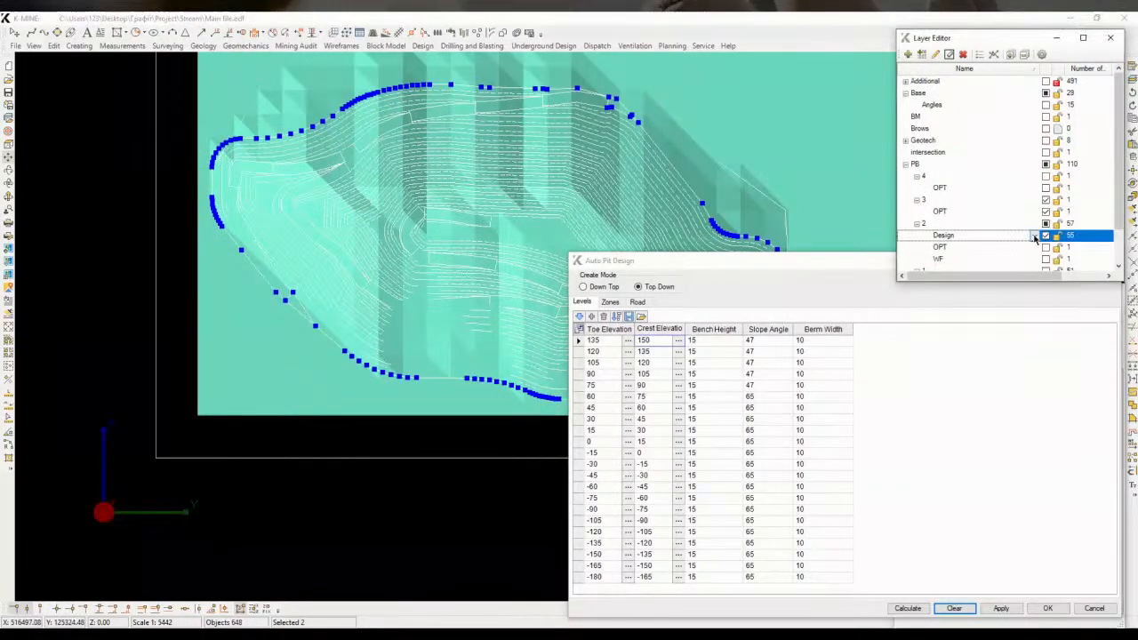
pyautogui.click(1046, 202)
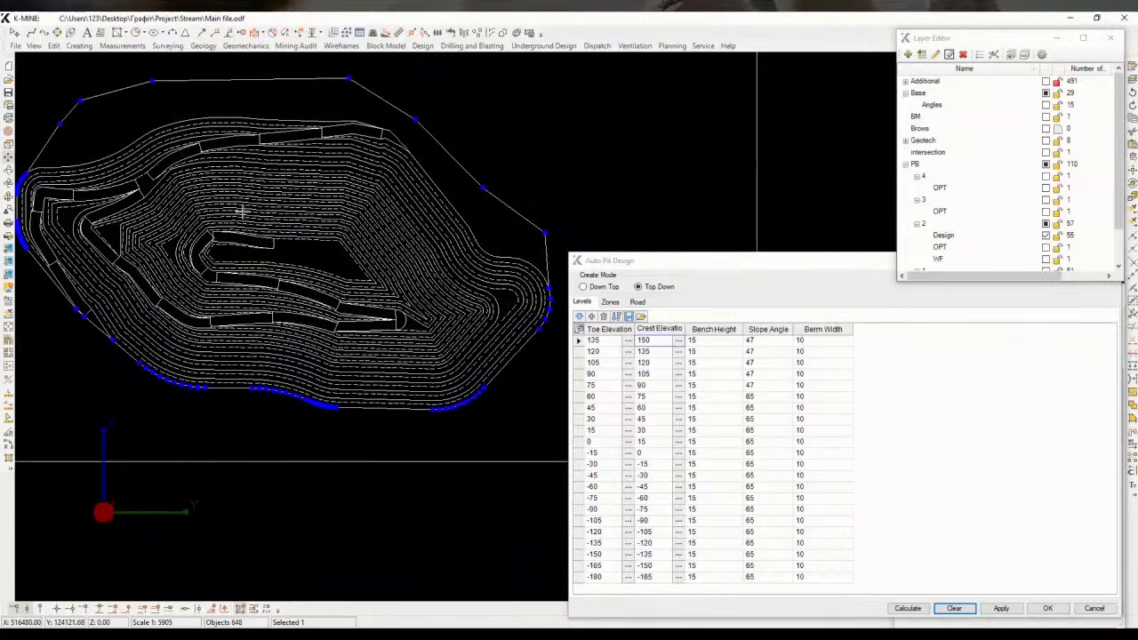
pyautogui.moveTo(381, 214)
pyautogui.mouseDown(button='middle')
pyautogui.moveTo(393, 236)
pyautogui.moveTo(460, 225)
pyautogui.mouseUp(button='middle')
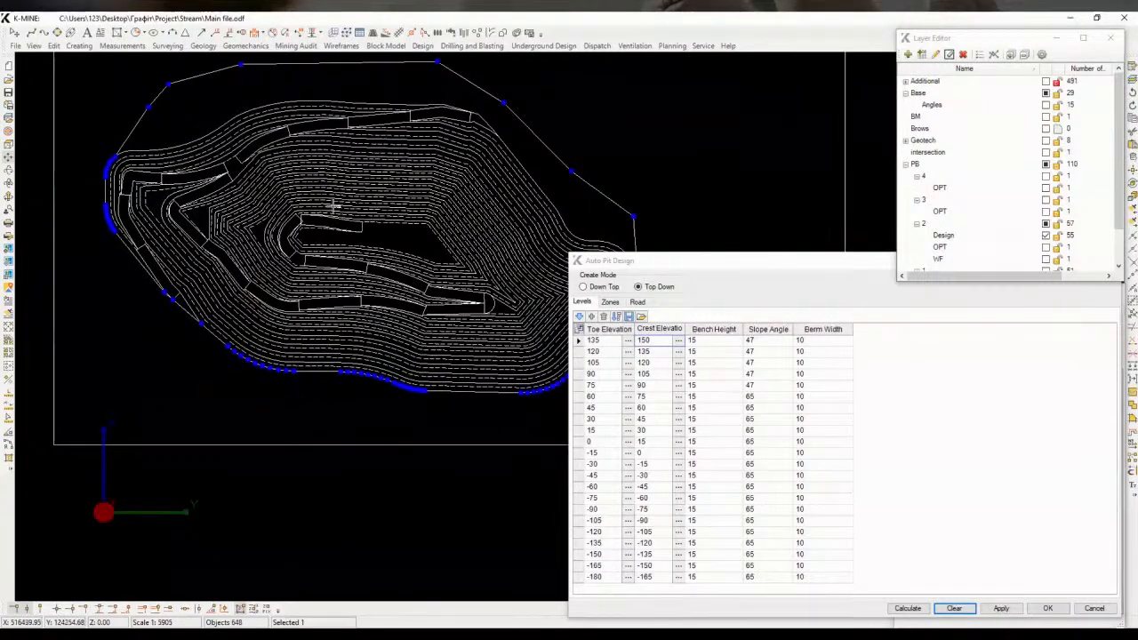
pyautogui.moveTo(391, 256)
pyautogui.mouseDown(button='middle')
pyautogui.moveTo(315, 239)
pyautogui.moveTo(353, 256)
pyautogui.mouseUp(button='middle')
pyautogui.moveTo(187, 193)
pyautogui.mouseDown(button='middle')
pyautogui.moveTo(212, 213)
pyautogui.moveTo(158, 206)
pyautogui.mouseUp(button='middle')
# Reopen the Inscribe Object tool and hide the pushback 2 Design layer
pyautogui.press('space')
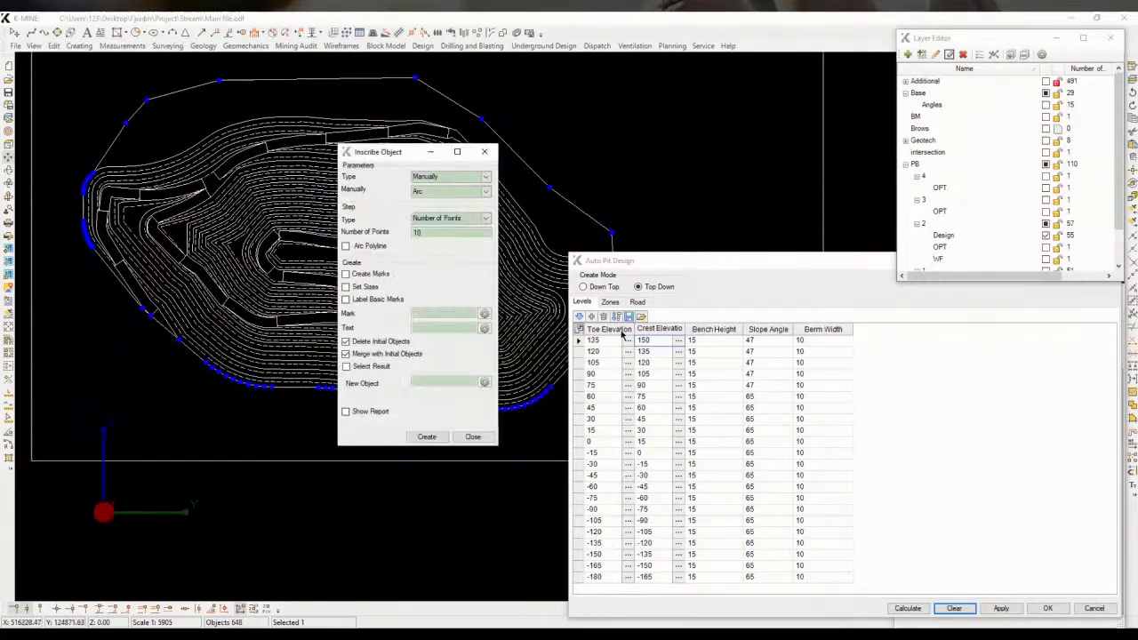
pyautogui.click(1023, 236)
pyautogui.click(1046, 235)
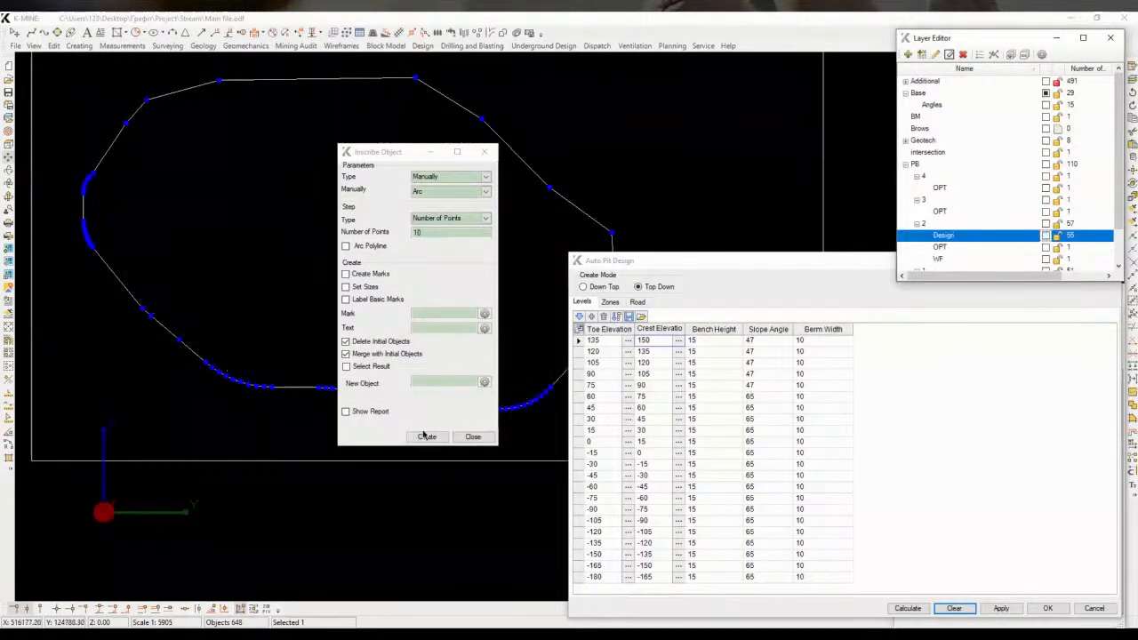
# Round the outline's northern and eastern corners with 10-point arcs
pyautogui.moveTo(216, 198); pyautogui.dragTo(127, 220, button='middle')
pyautogui.scroll(-3, 156, 230)
pyautogui.click(200, 196)
pyautogui.click(238, 183)
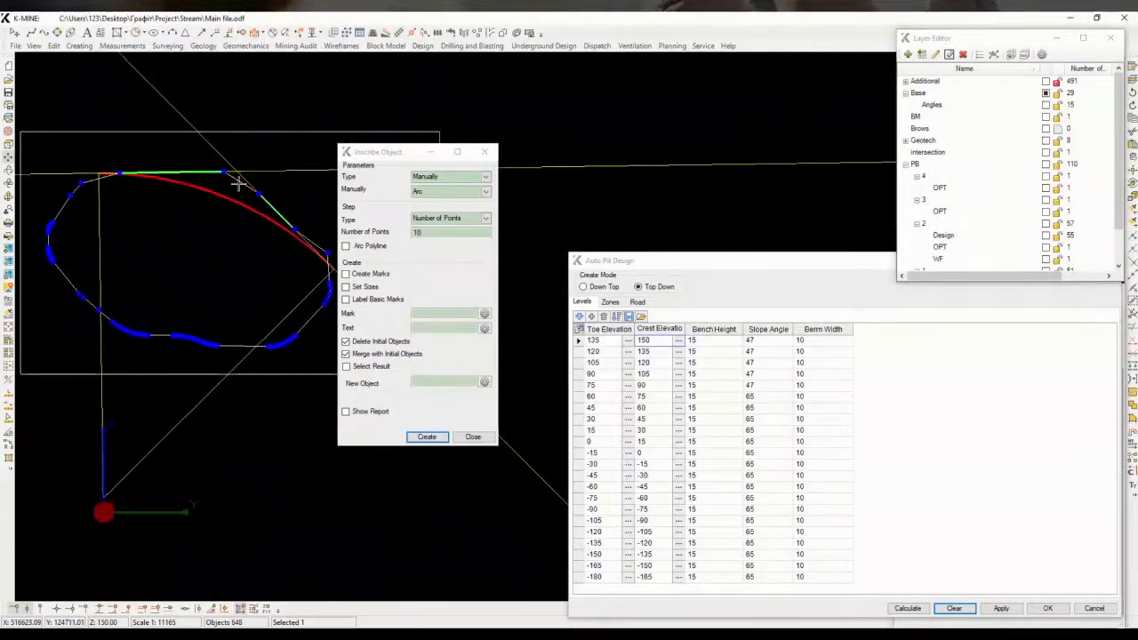
pyautogui.scroll(3, 239, 182)
pyautogui.click(238, 180)
pyautogui.click(278, 190)
pyautogui.moveTo(241, 312); pyautogui.dragTo(75, 244, button='middle')
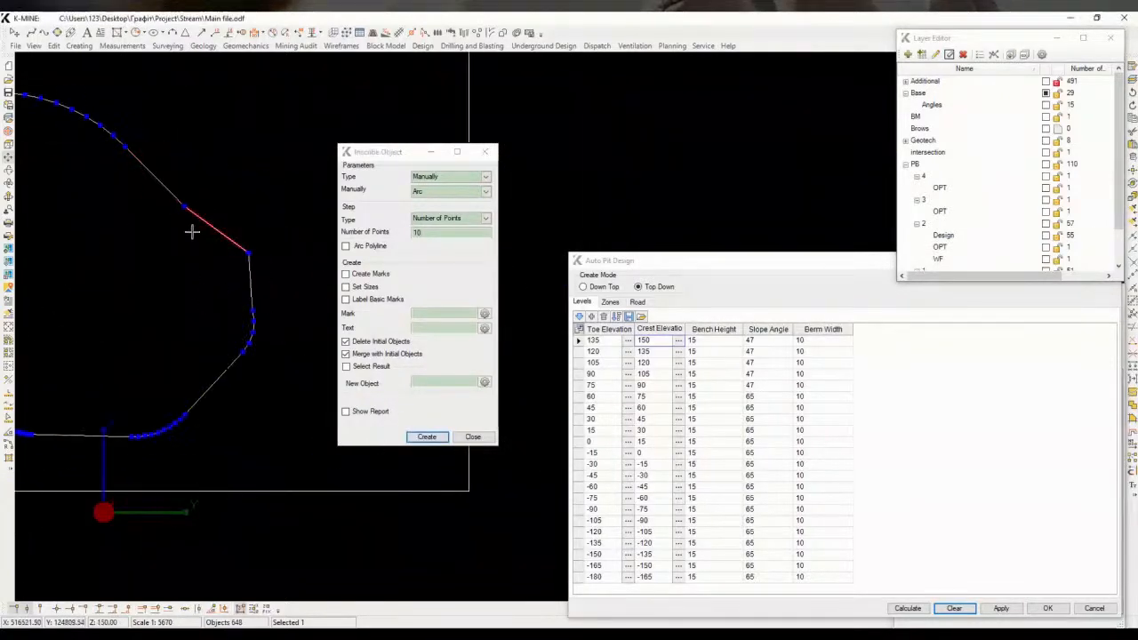
pyautogui.click(231, 362)
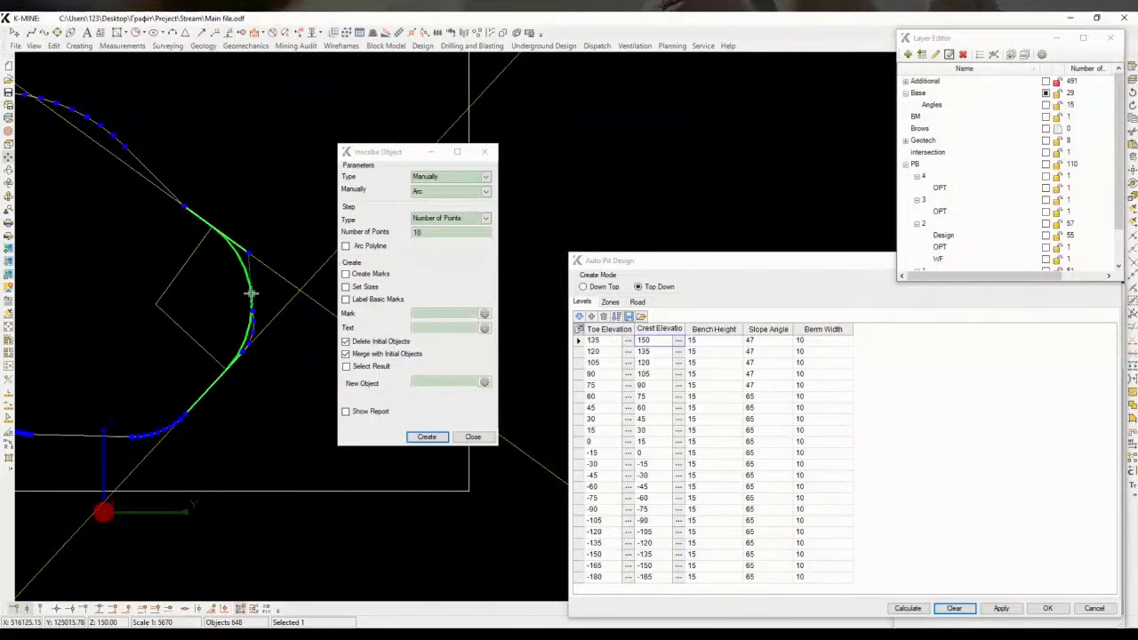
pyautogui.click(253, 294)
pyautogui.click(428, 437)
# Round another corner of the new outline with a 10-point arc
pyautogui.click(173, 195)
pyautogui.click(198, 215)
pyautogui.scroll(4, 189, 203)
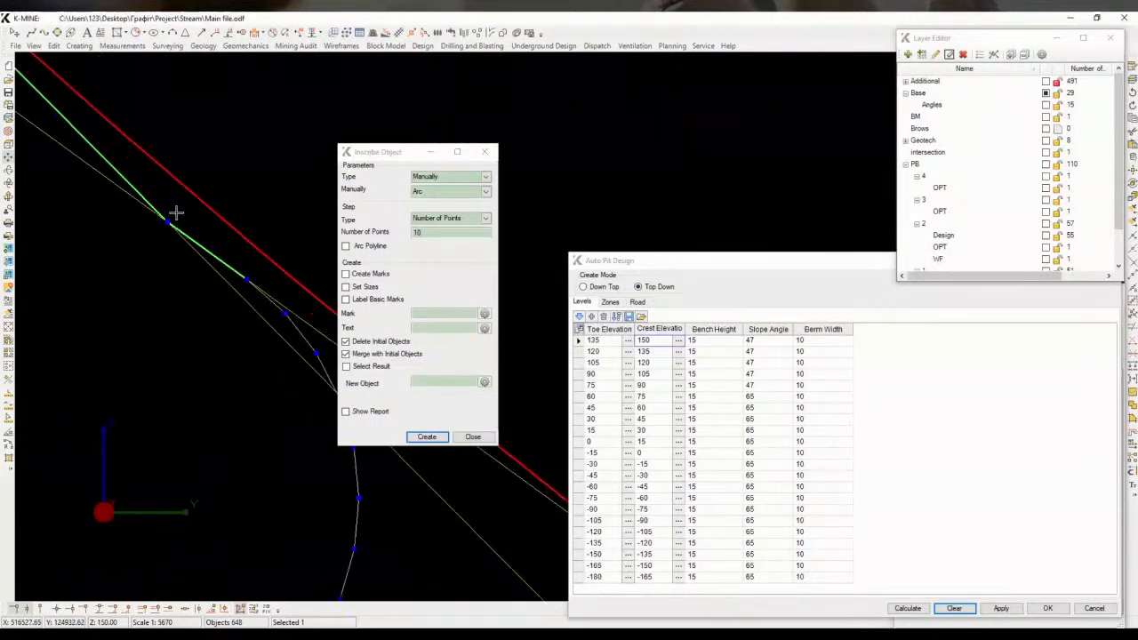
pyautogui.click(160, 226)
pyautogui.scroll(-5, 213, 249)
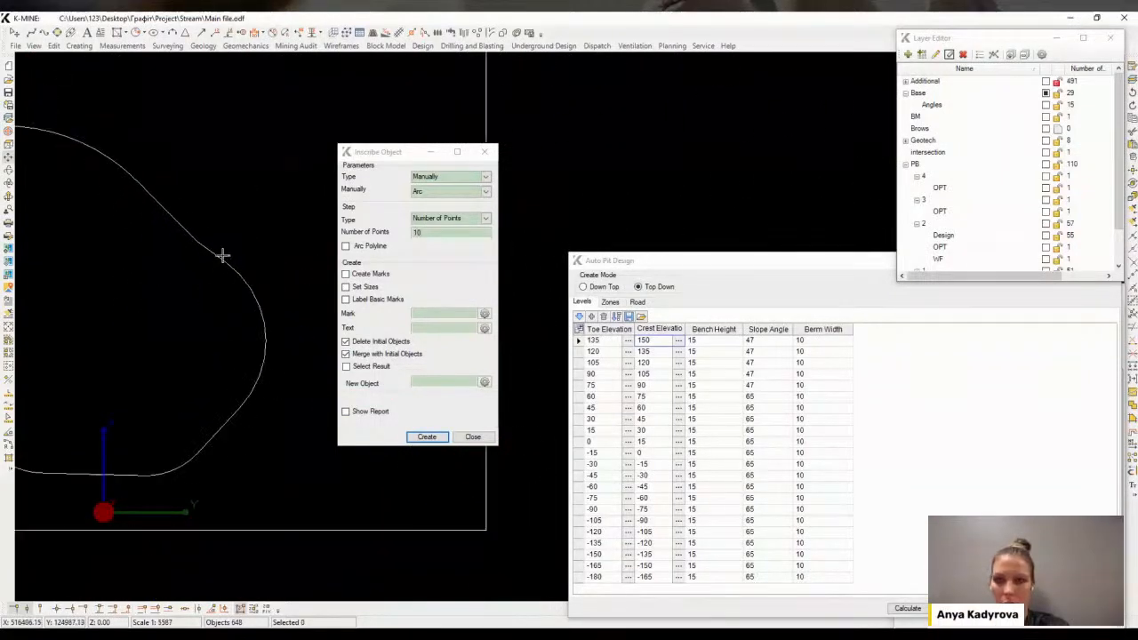
pyautogui.click(221, 255)
pyautogui.scroll(-1, 220, 255)
pyautogui.moveTo(89, 369); pyautogui.dragTo(285, 246, button='middle')
pyautogui.moveTo(162, 155); pyautogui.dragTo(184, 250, button='middle')
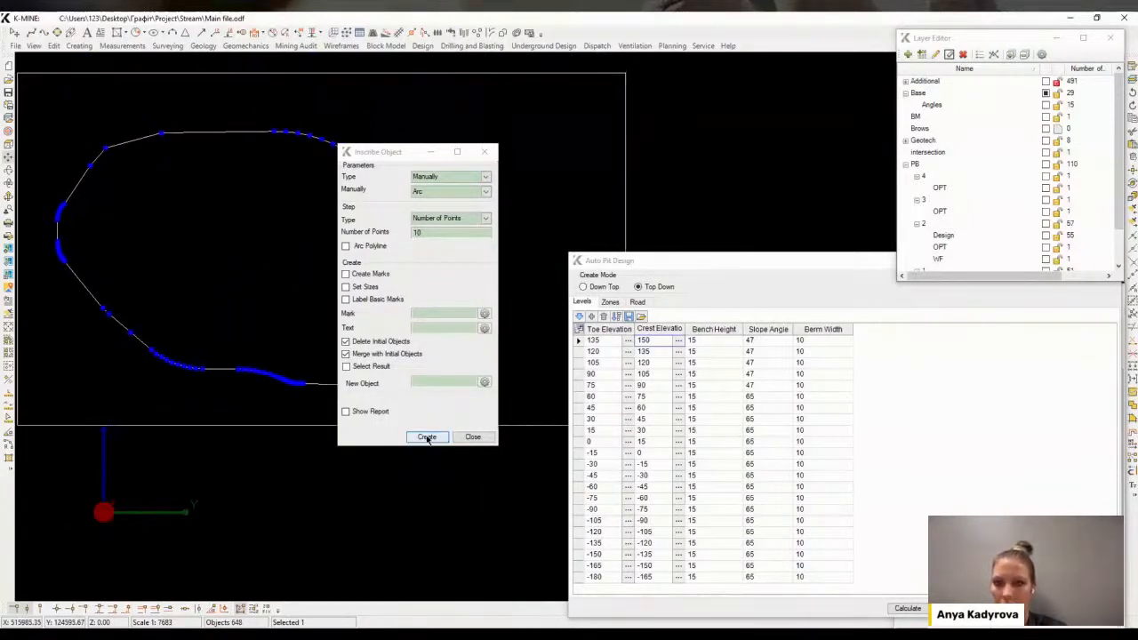
pyautogui.click(427, 437)
# Round the outline's northwestern corner and close the Inscribe Object tool
pyautogui.click(79, 182)
pyautogui.click(190, 142)
pyautogui.scroll(1, 135, 147)
pyautogui.click(101, 140)
pyautogui.scroll(-3, 145, 157)
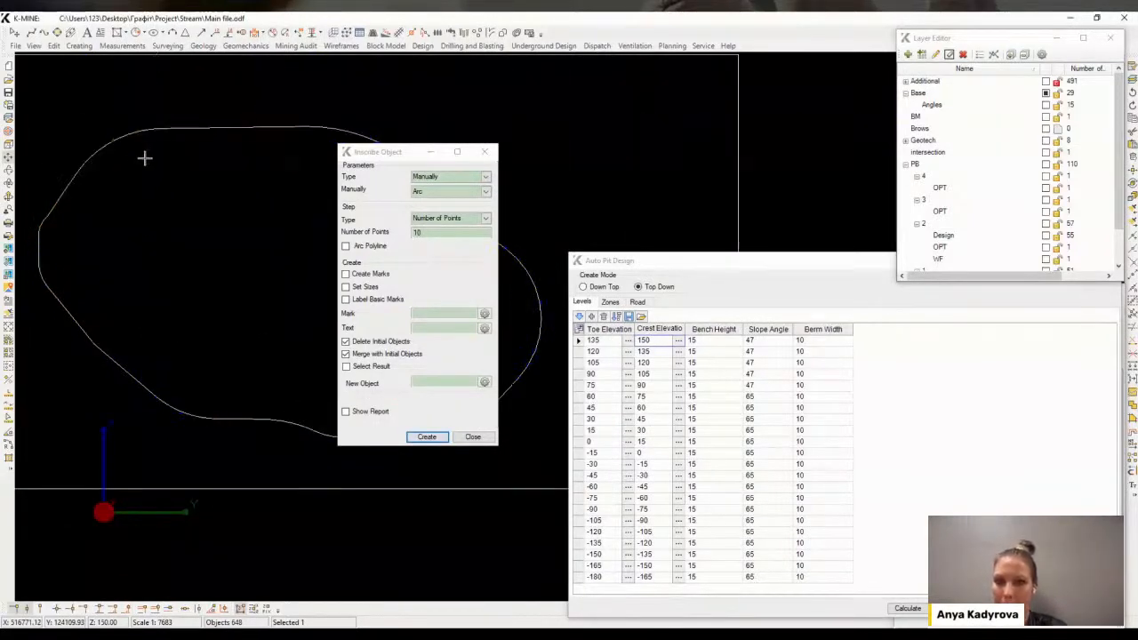
pyautogui.scroll(1, 136, 231)
pyautogui.scroll(3, 208, 259)
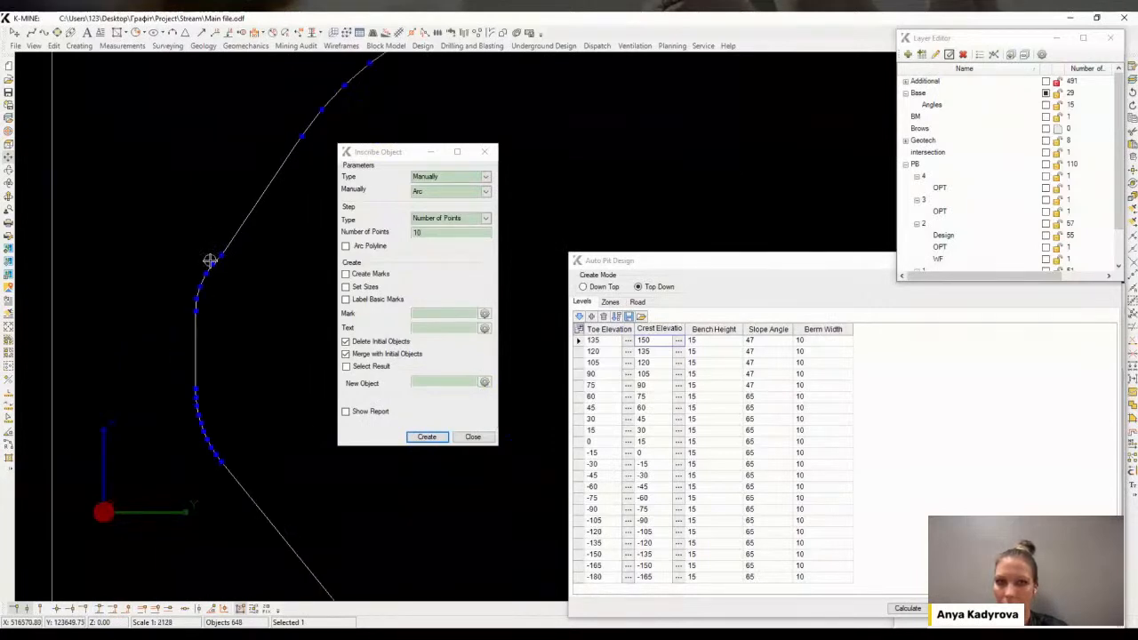
pyautogui.scroll(-3, 269, 247)
pyautogui.click(471, 436)
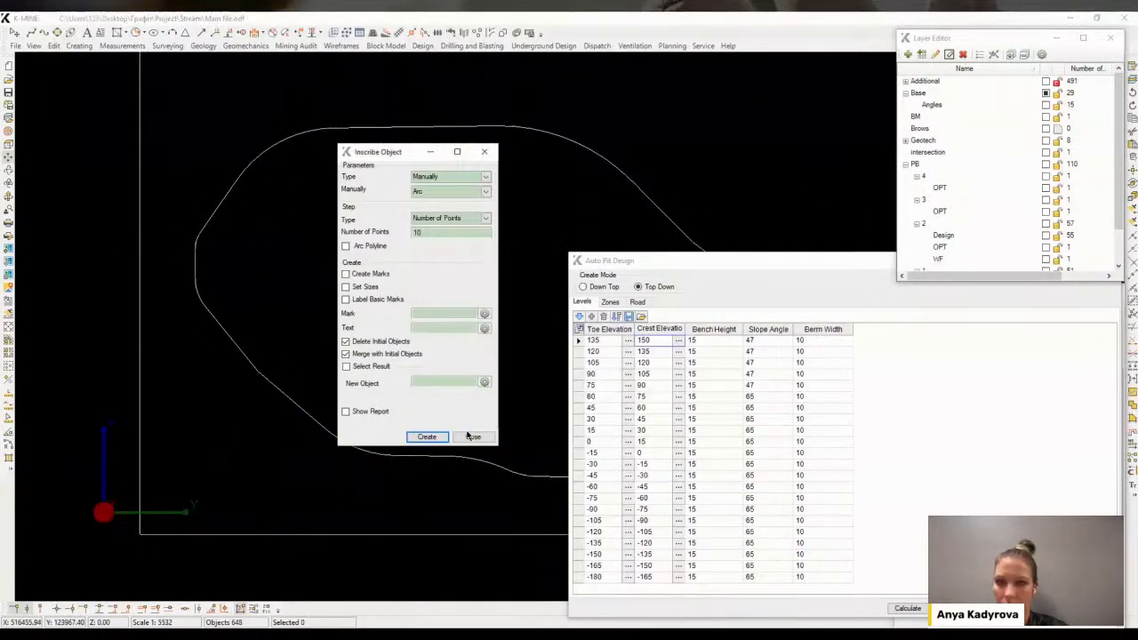
# Assign the new outline as the 150 crest elevation in Auto Pit Design and calculate the benches
pyautogui.moveTo(653, 128); pyautogui.dragTo(586, 92, button='middle')
pyautogui.moveTo(512, 154); pyautogui.dragTo(354, 116, button='middle')
pyautogui.click(679, 341)
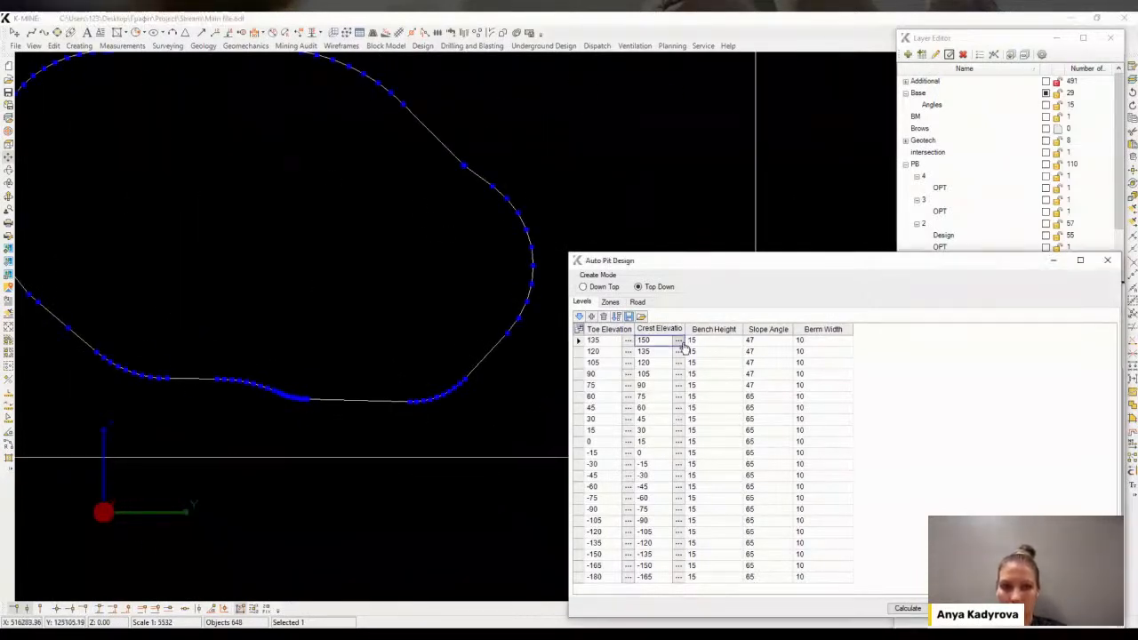
pyautogui.scroll(-2, 377, 315)
pyautogui.click(905, 611)
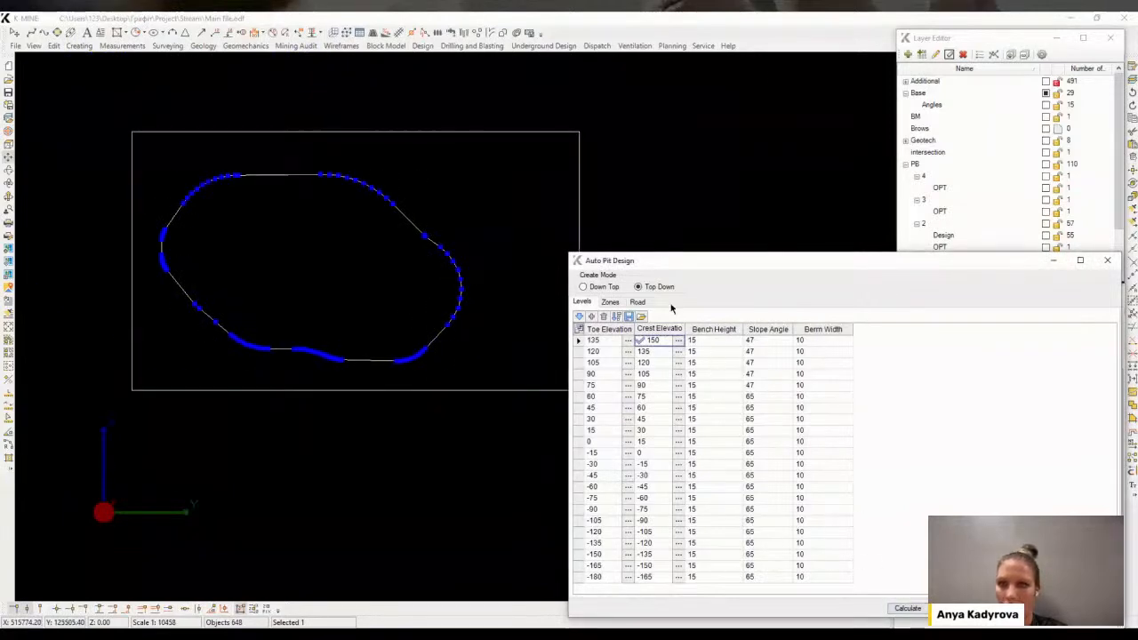
pyautogui.click(910, 610)
pyautogui.scroll(2, 305, 261)
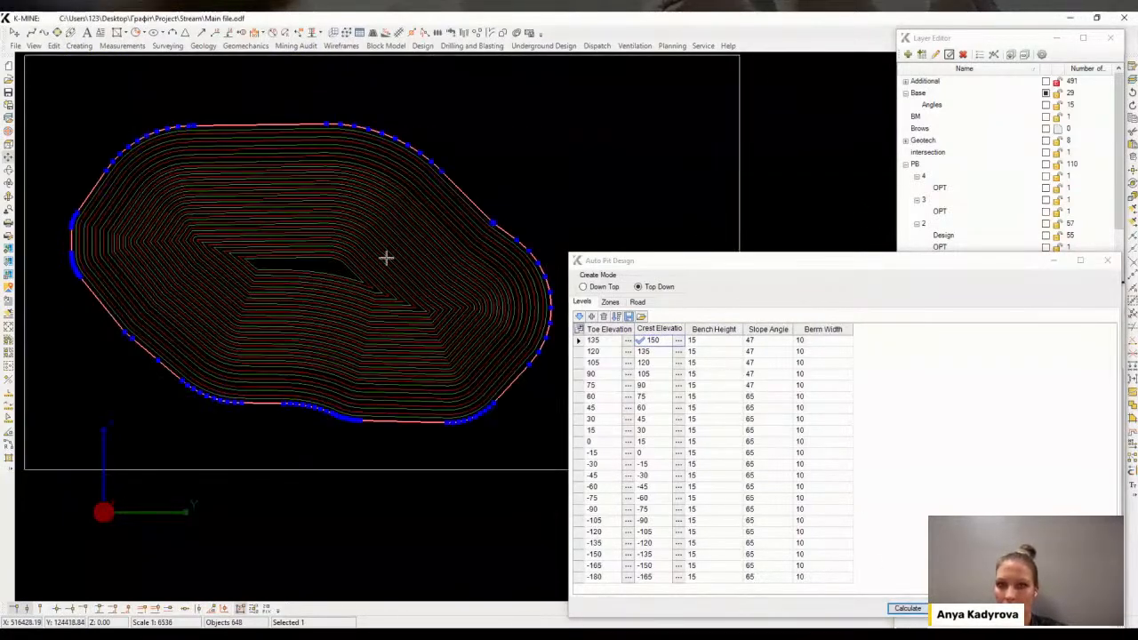
# Show the pushback 2 Design layer to compare it with the new benches
pyautogui.click(946, 235)
pyautogui.click(1047, 236)
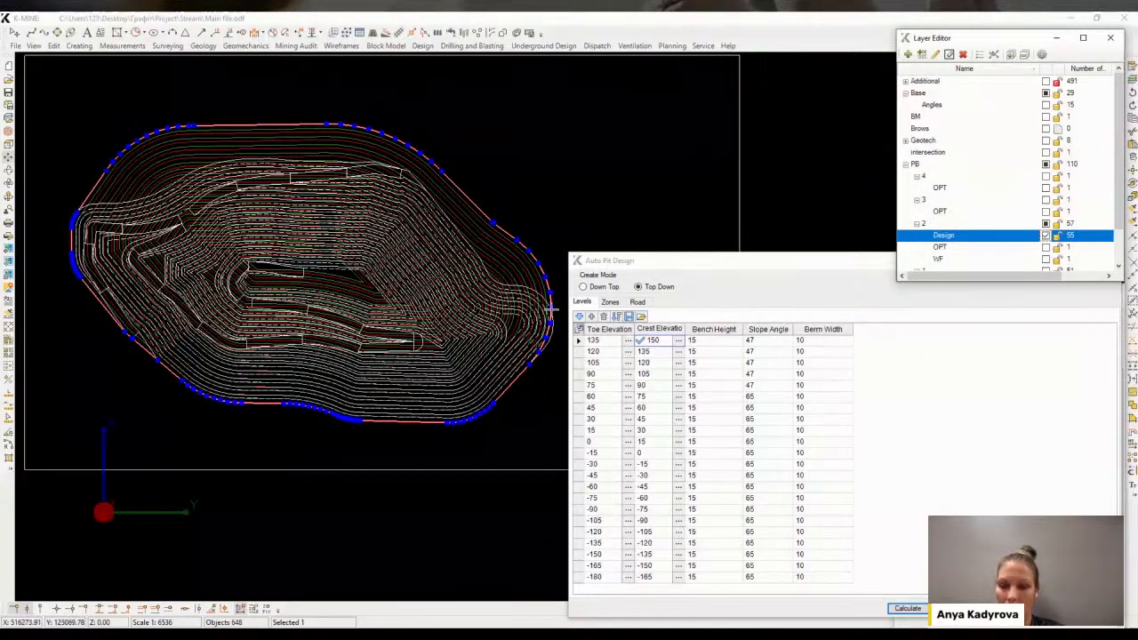
pyautogui.scroll(4, 87, 211)
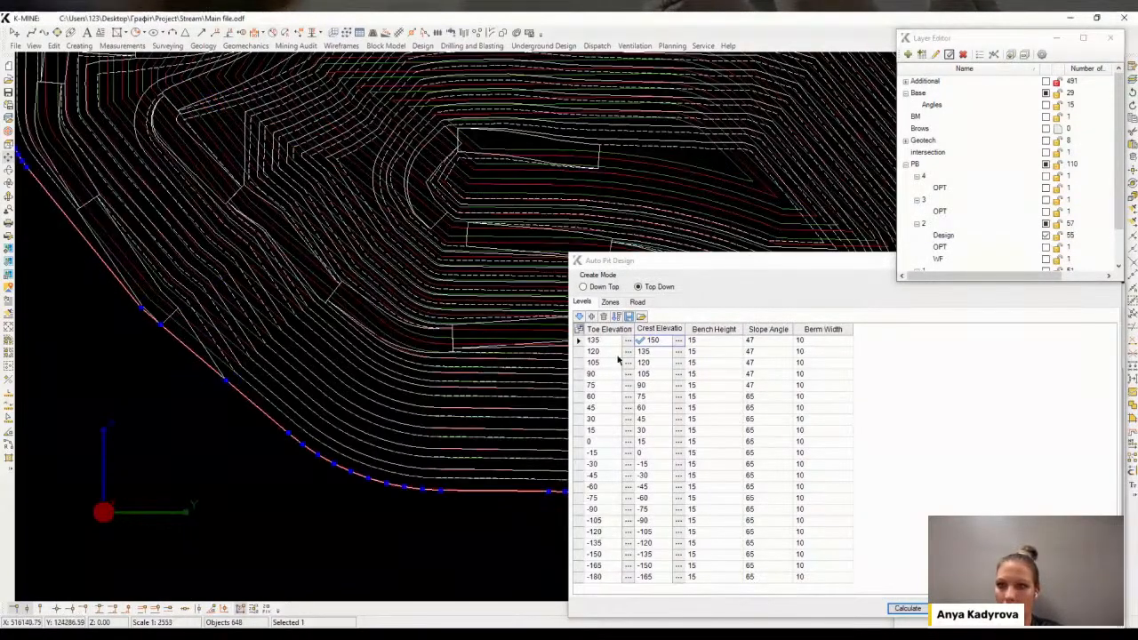
# Set road R1's start point on the western pit edge and calculate the ramp road
pyautogui.click(637, 302)
pyautogui.click(633, 342)
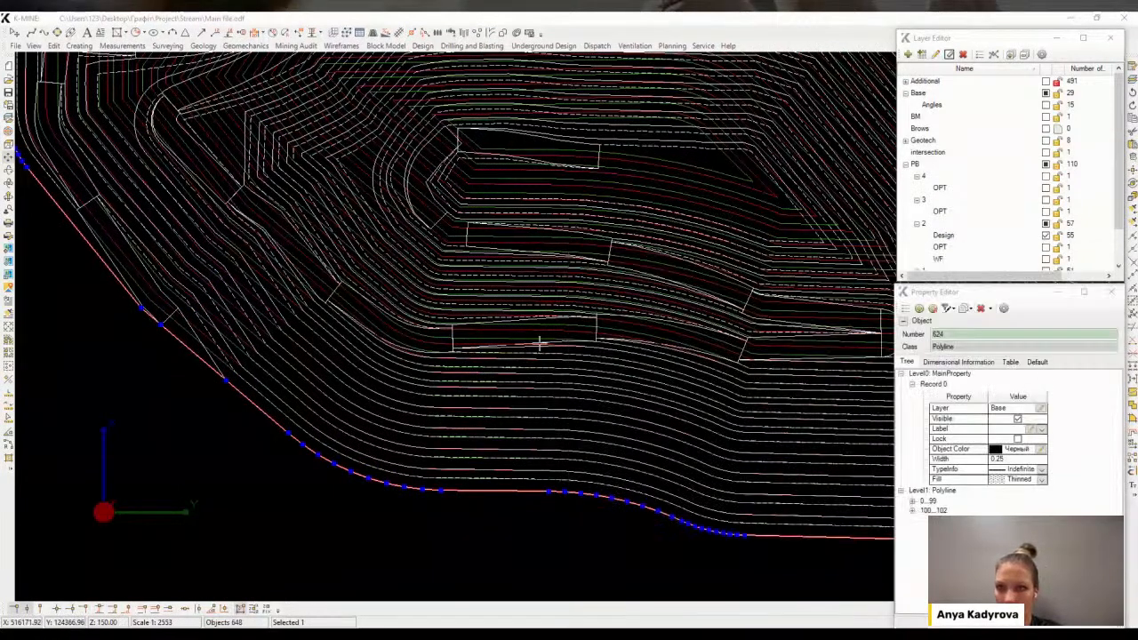
pyautogui.click(167, 333)
pyautogui.click(905, 609)
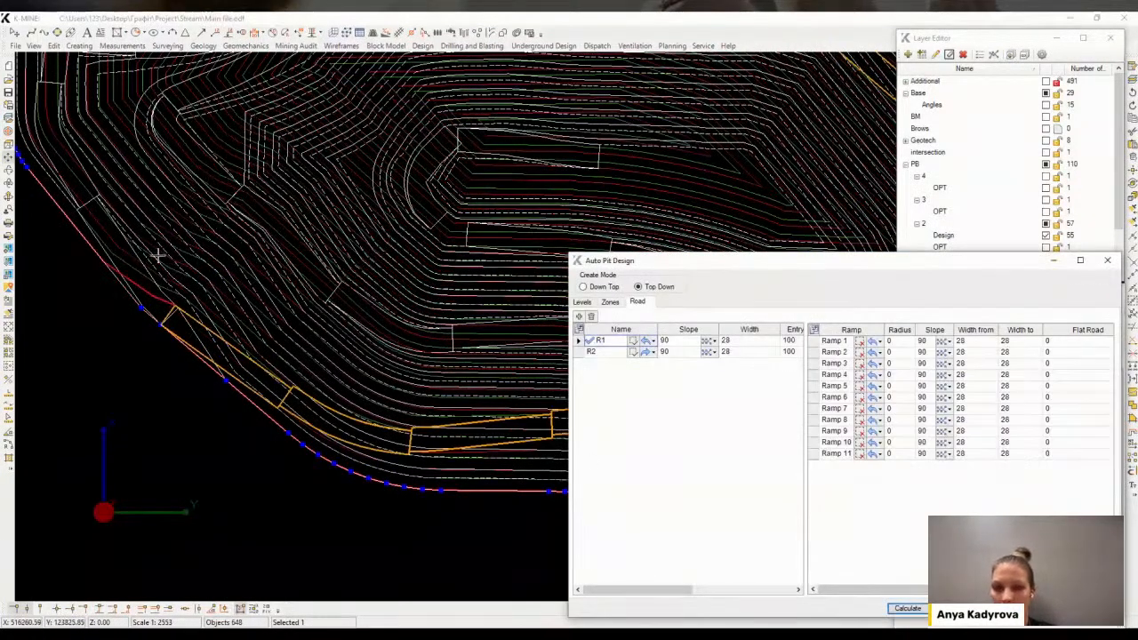
# Adjust road R2, exclude Ramp 3 of R1, and recalculate the ramp roads
pyautogui.click(642, 355)
pyautogui.click(641, 355)
pyautogui.click(906, 609)
pyautogui.scroll(-2, 255, 259)
pyautogui.moveTo(254, 259); pyautogui.dragTo(256, 411, button='middle')
pyautogui.click(834, 366)
pyautogui.click(908, 608)
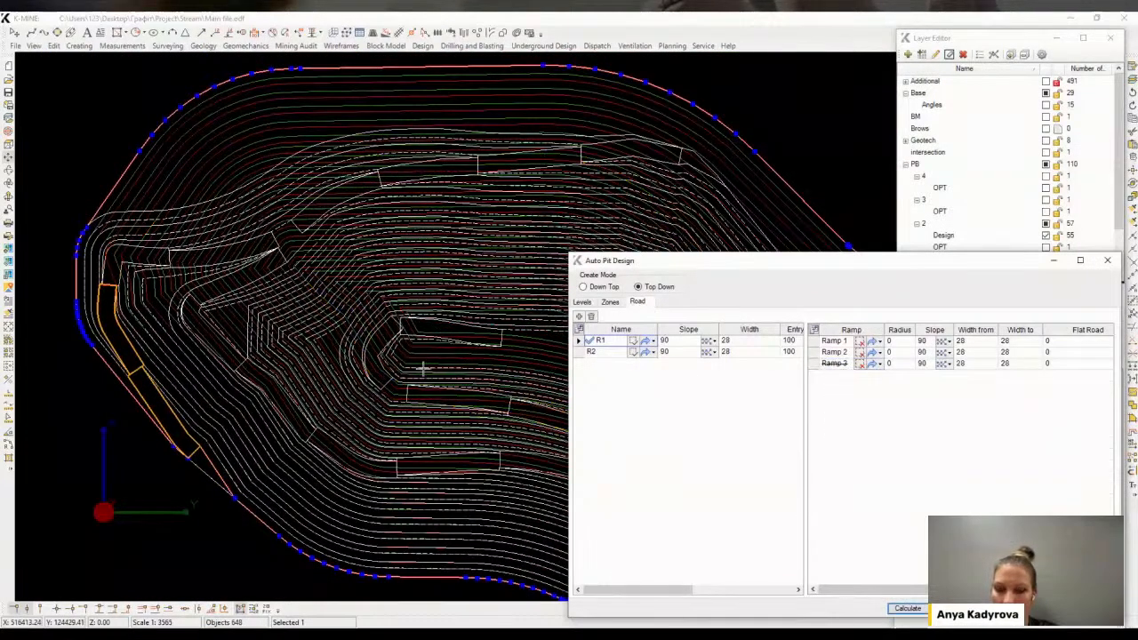
pyautogui.scroll(-2, 142, 265)
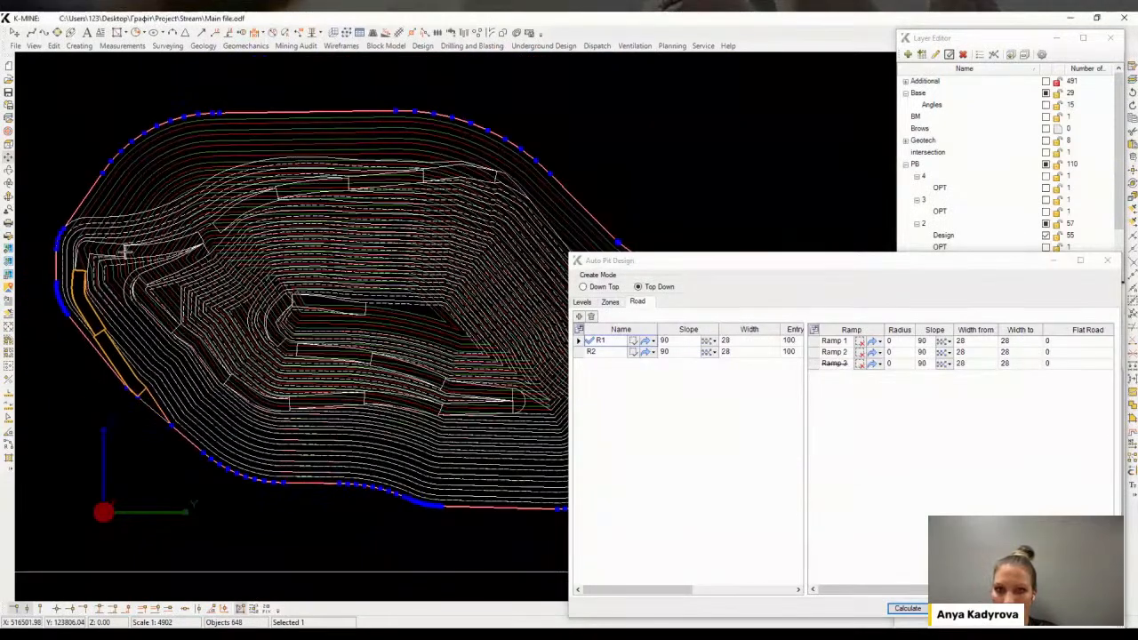
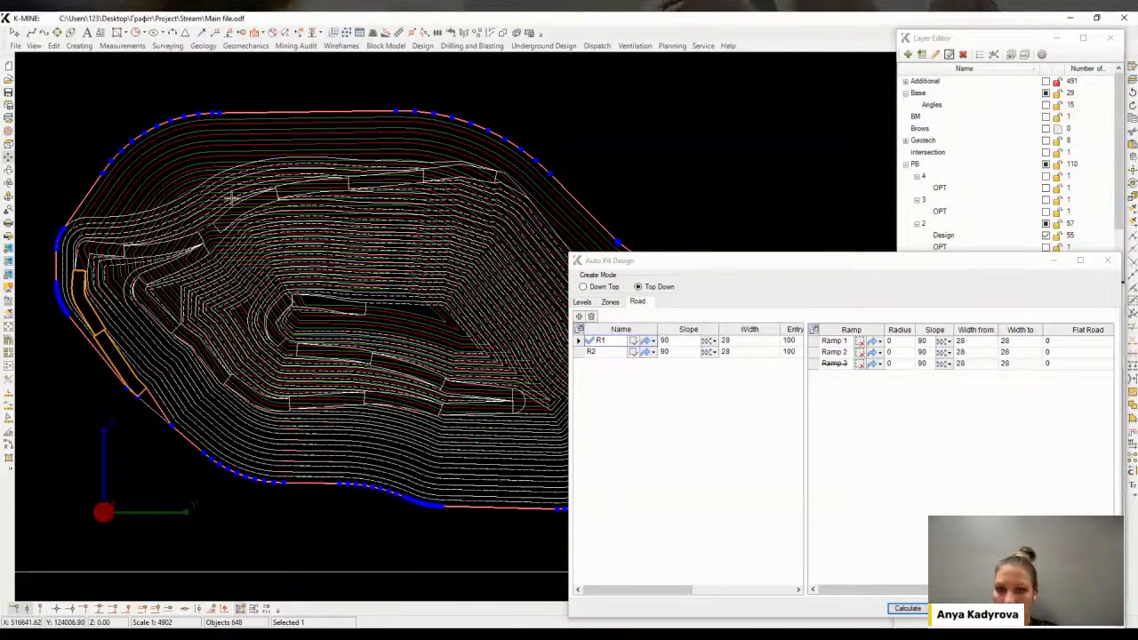
# Set road R2's start point on the northern pit edge, choose its direction, and calculate the ramp roads
pyautogui.moveTo(231, 198); pyautogui.dragTo(223, 210, button='middle')
pyautogui.moveTo(320, 215); pyautogui.dragTo(291, 218, button='middle')
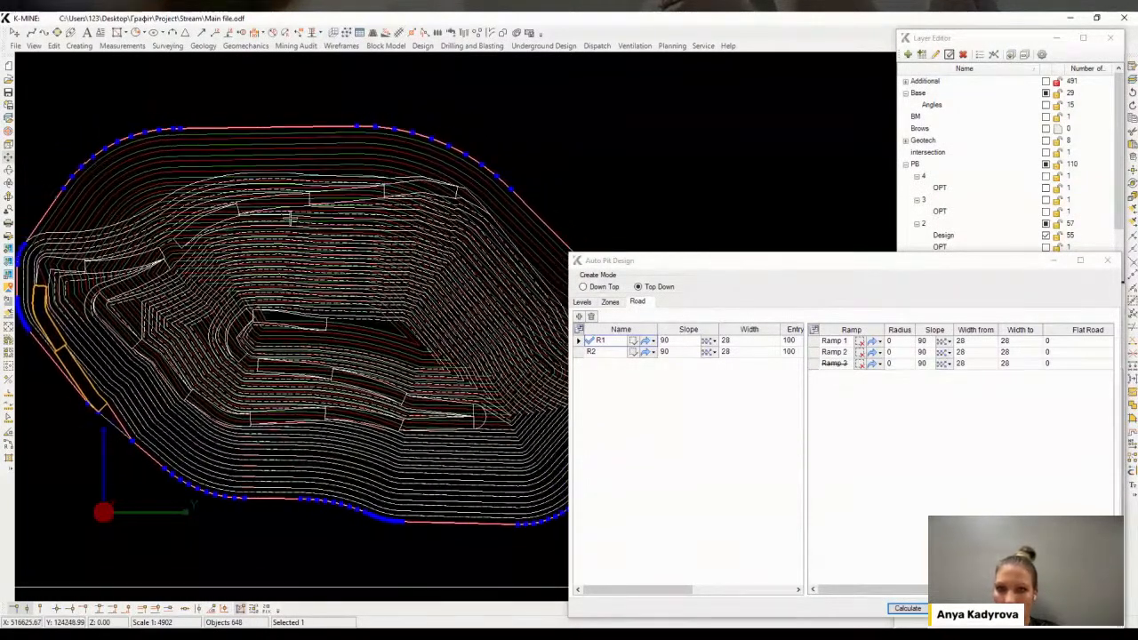
pyautogui.click(633, 354)
pyautogui.click(633, 354)
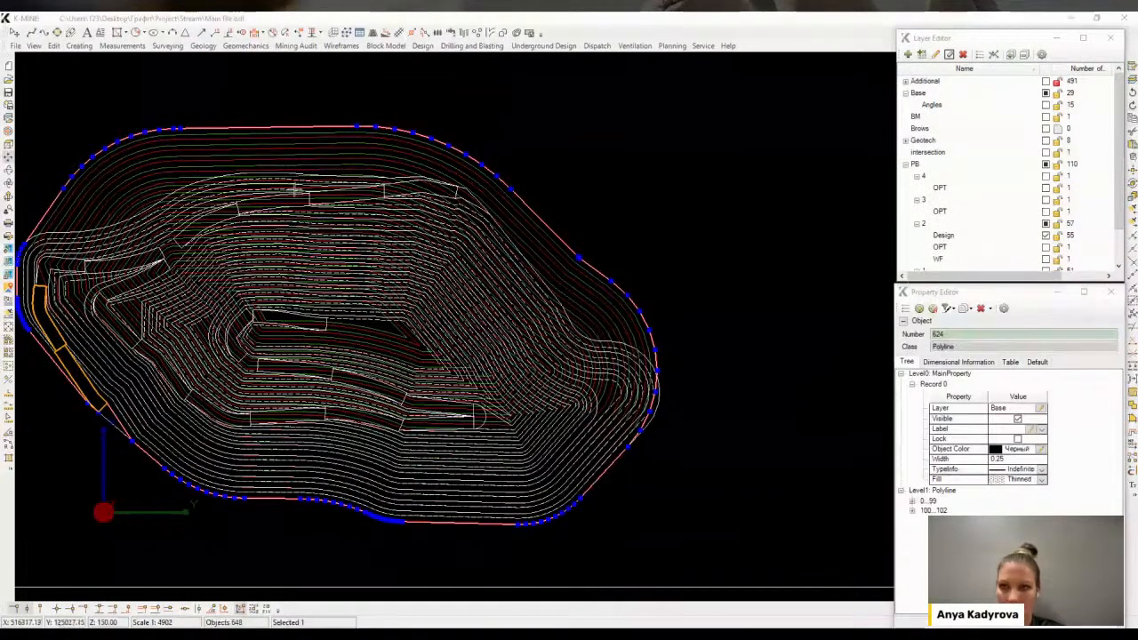
pyautogui.click(181, 128)
pyautogui.click(653, 352)
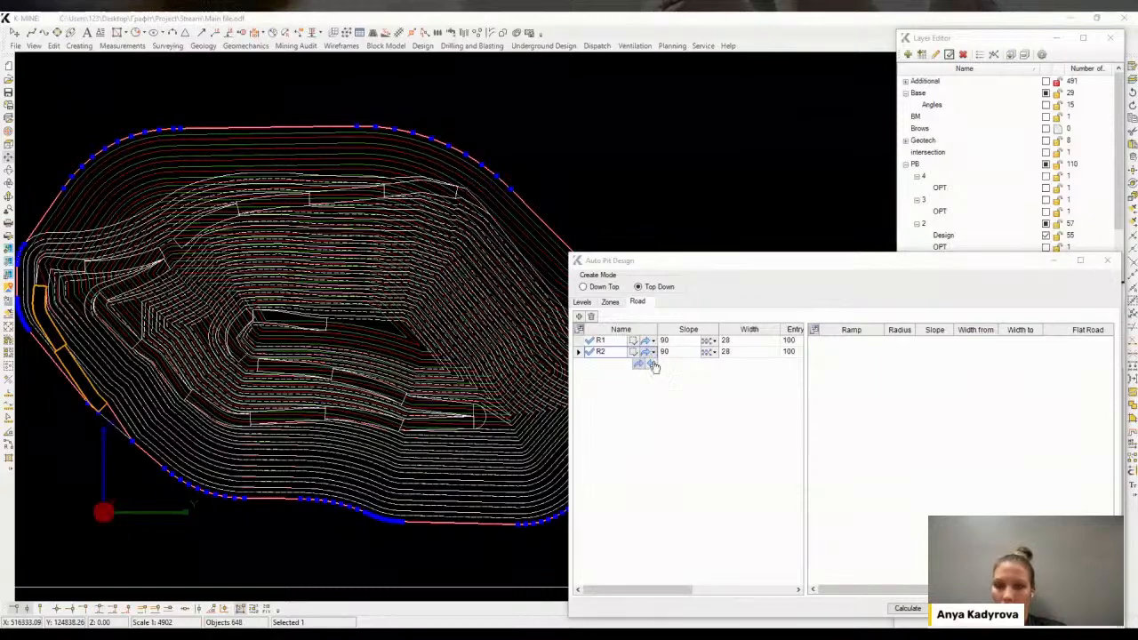
pyautogui.click(646, 370)
pyautogui.click(908, 608)
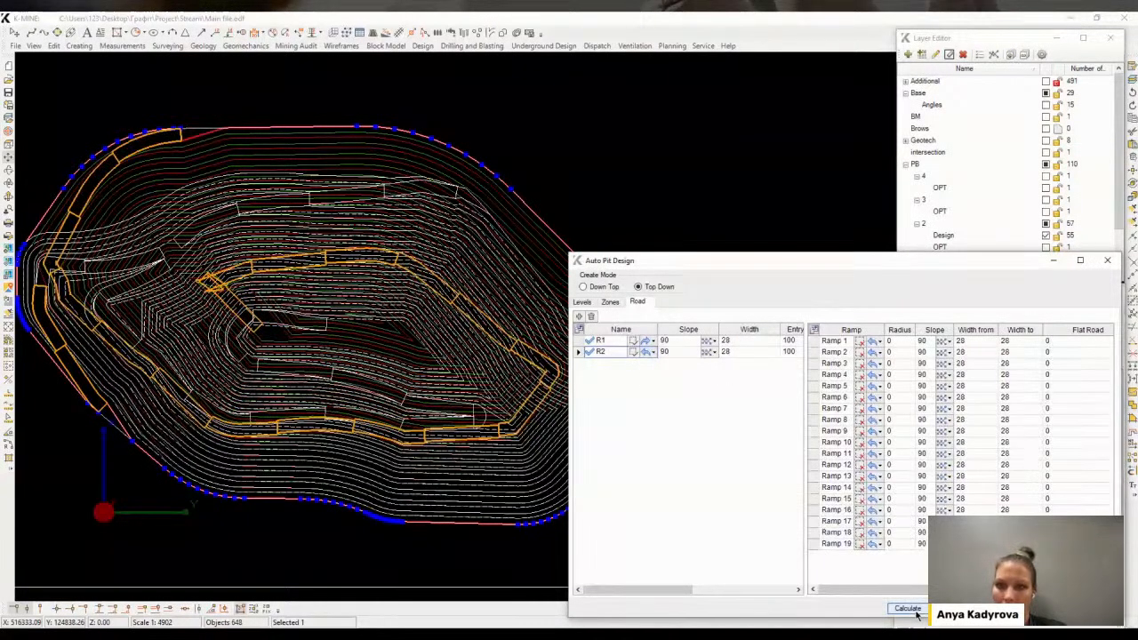
# Switch the directions of roads R1 and R2 and recalculate the ramp roads
pyautogui.click(654, 341)
pyautogui.click(643, 357)
pyautogui.click(653, 352)
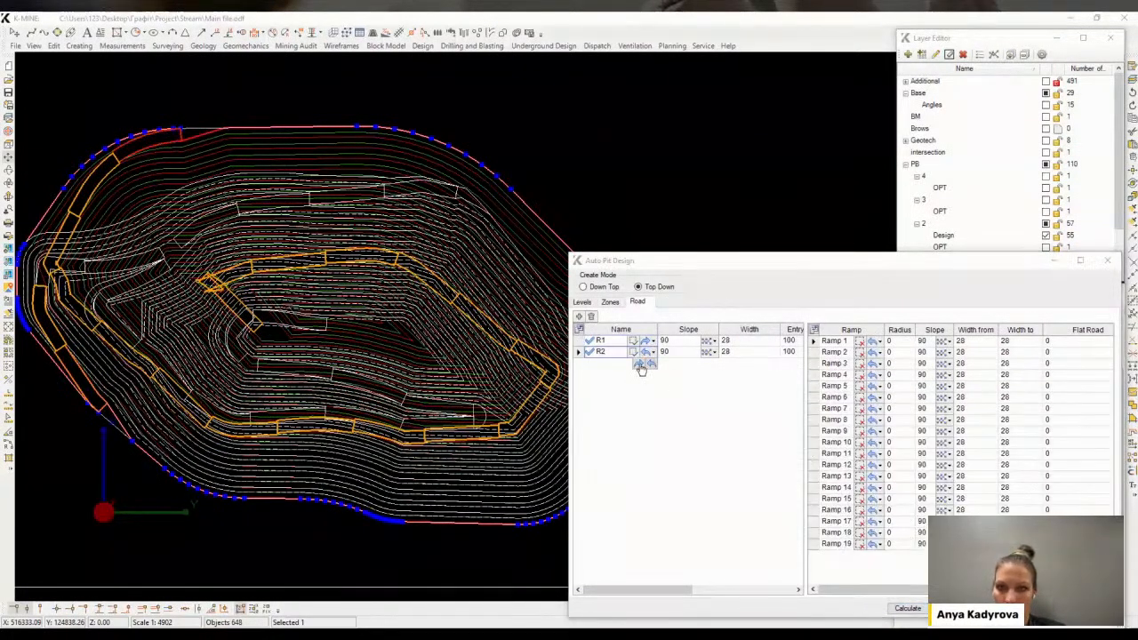
pyautogui.click(643, 369)
pyautogui.click(915, 610)
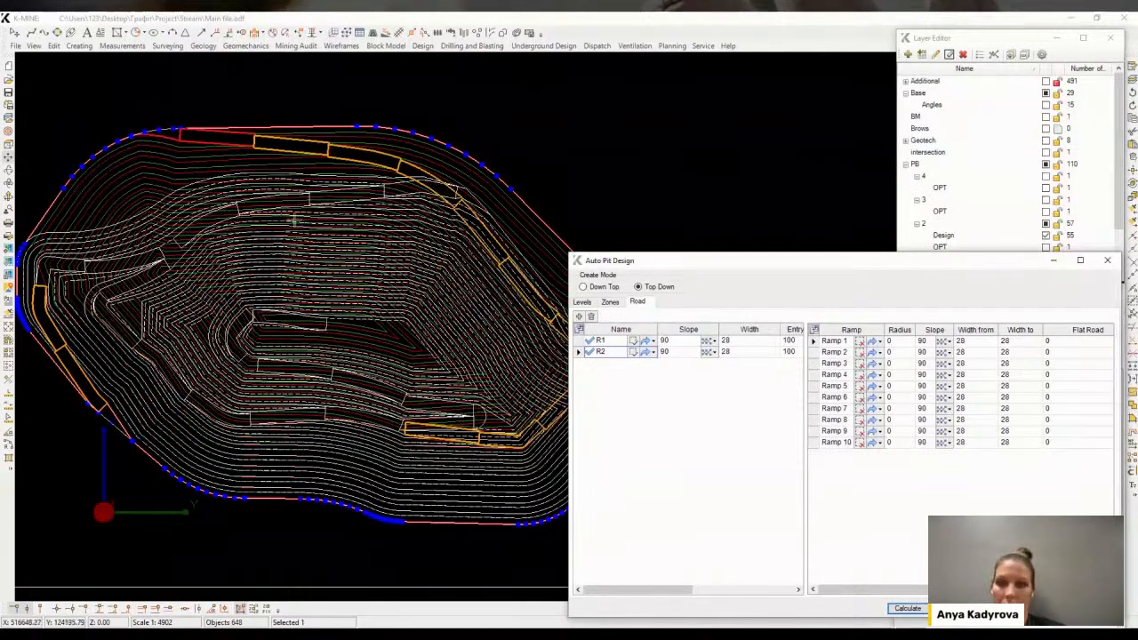
# Reverse the direction of Ramp 9 and recalculate the ramp roads
pyautogui.moveTo(293, 220); pyautogui.dragTo(483, 375, button='middle')
pyautogui.scroll(3, 502, 380)
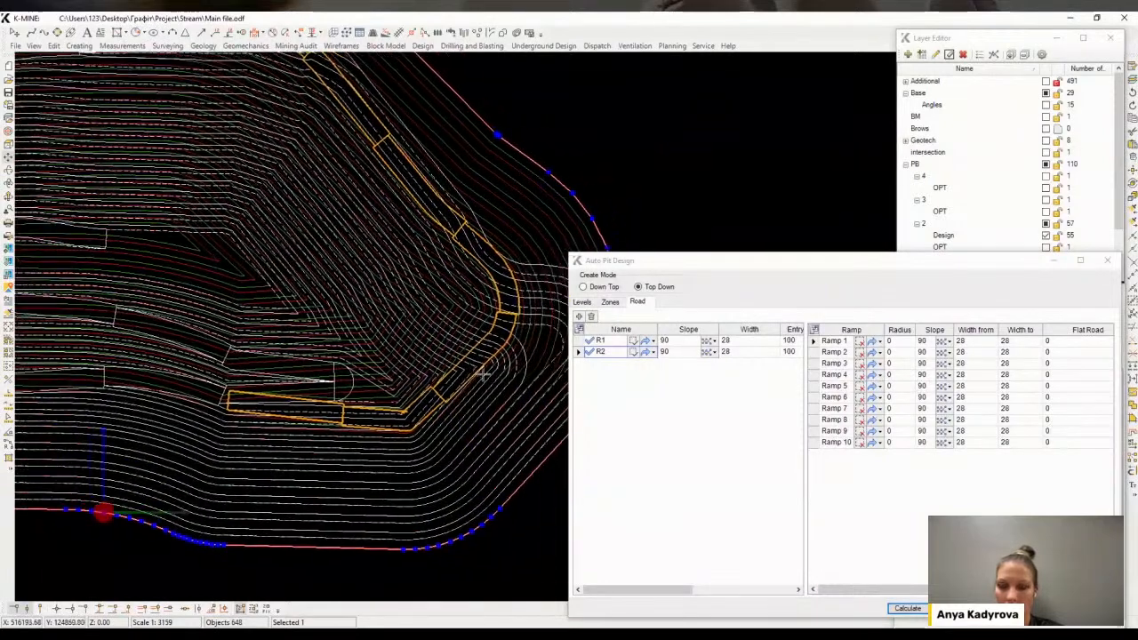
pyautogui.click(838, 431)
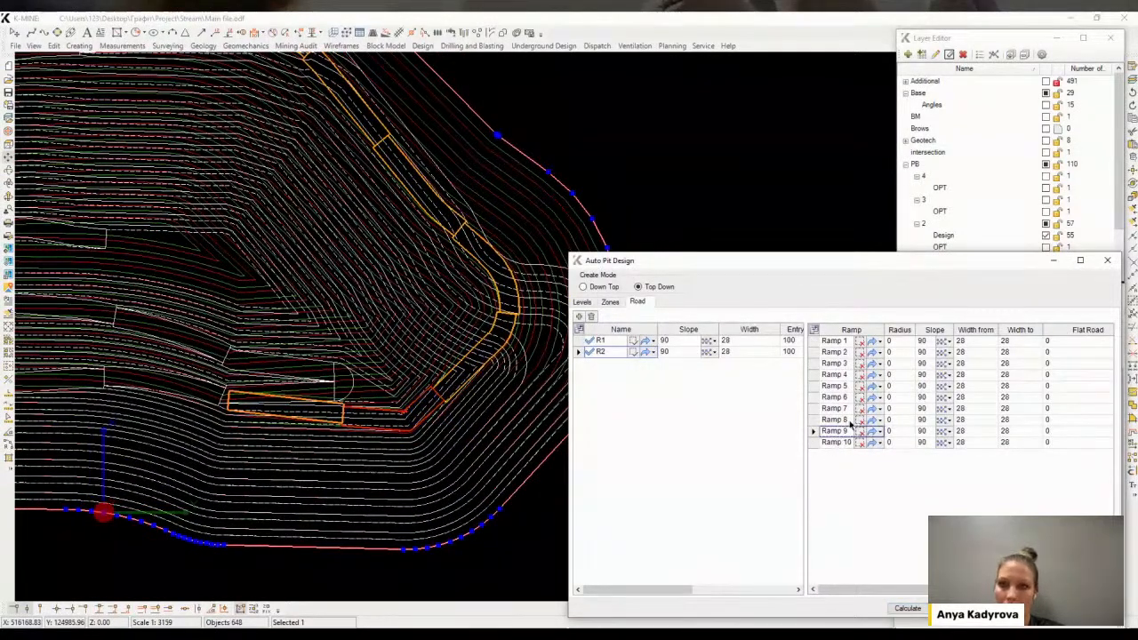
pyautogui.click(872, 434)
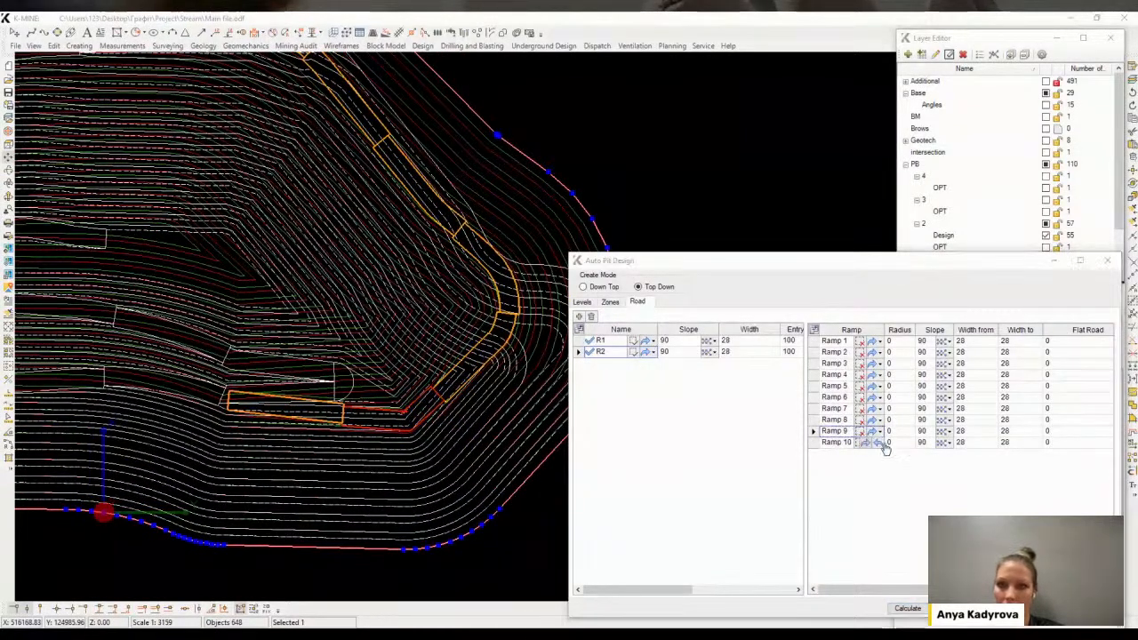
pyautogui.click(909, 610)
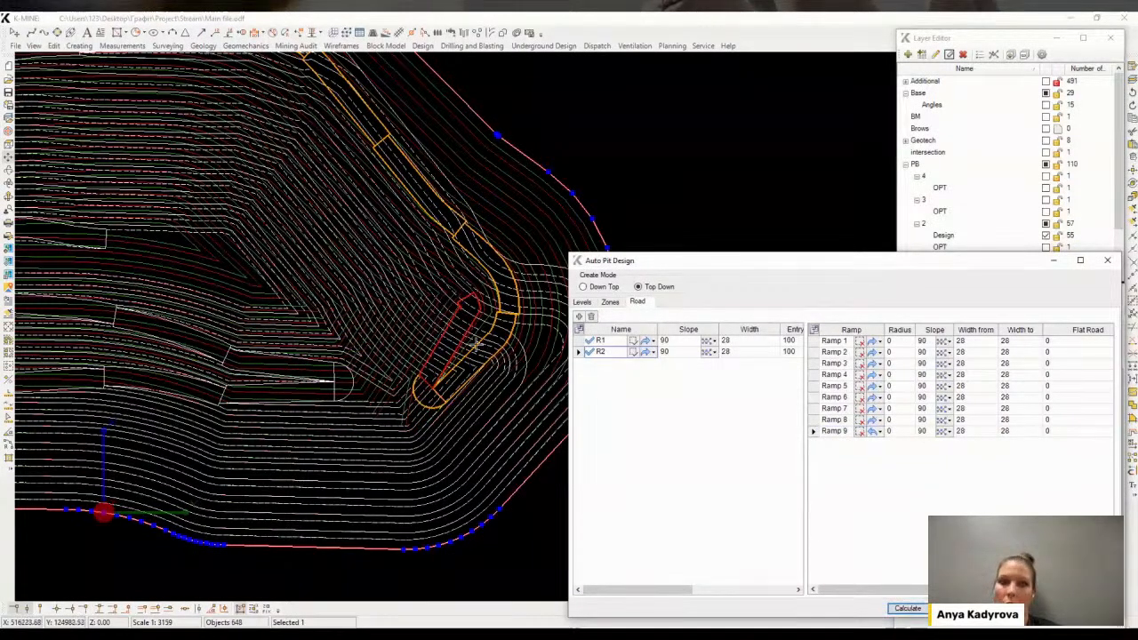
# Set Ramp 7's flat road length to 50 and recalculate the ramp roads
pyautogui.click(837, 411)
pyautogui.click(1066, 411)
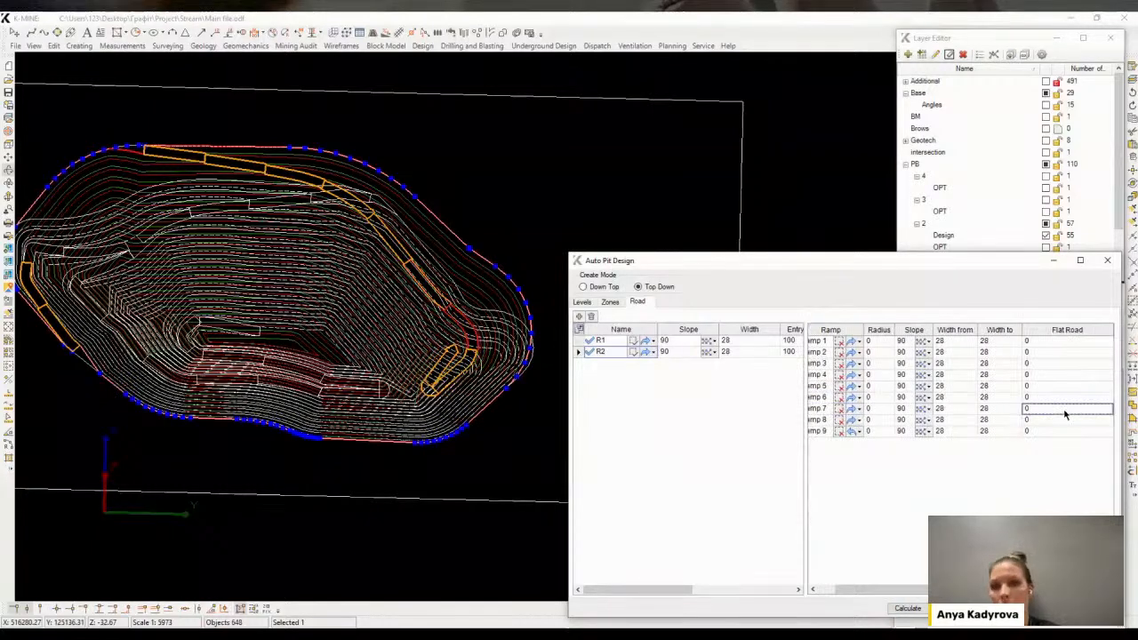
pyautogui.click(908, 609)
pyautogui.moveTo(447, 327); pyautogui.dragTo(454, 362, button='middle')
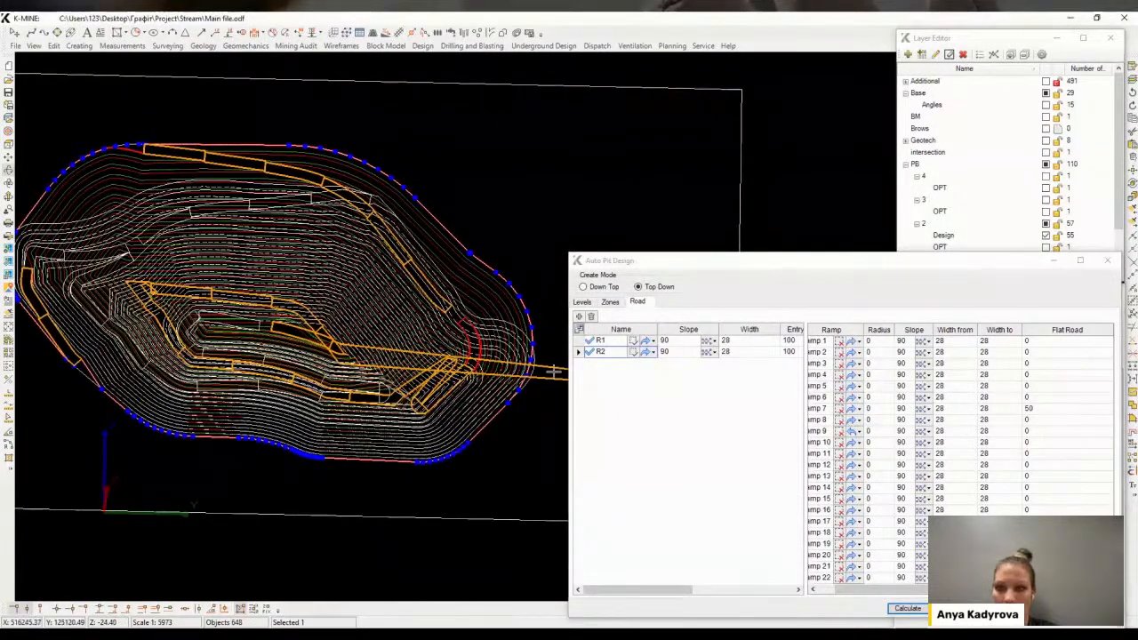
# Switch Ramp 10's direction to clockwise and recalculate the ramp roads
pyautogui.click(817, 410)
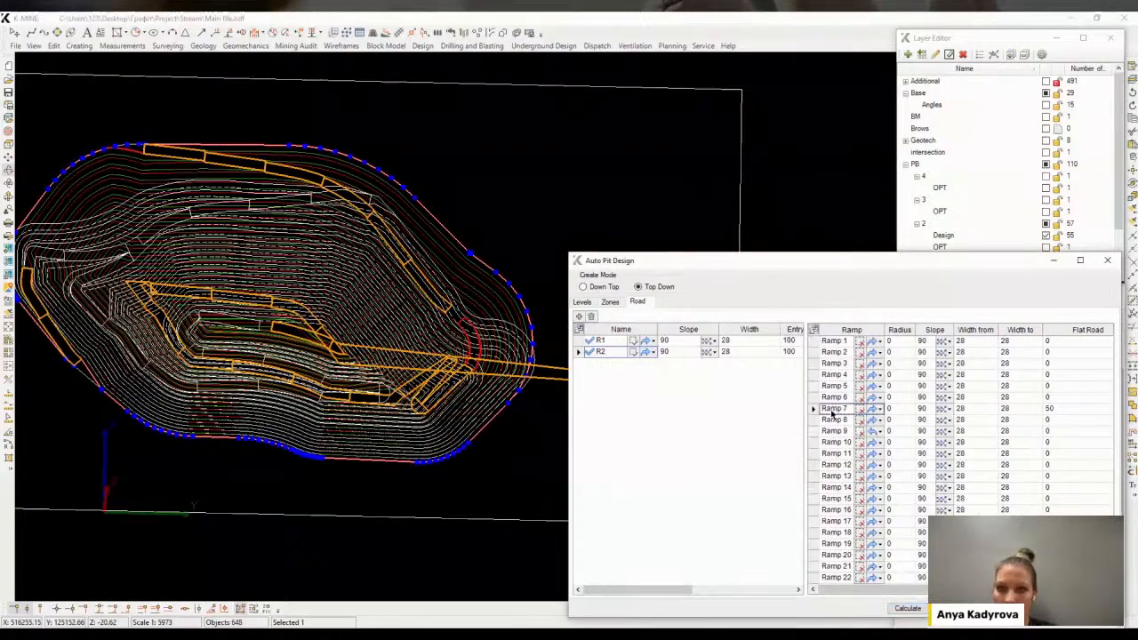
pyautogui.click(833, 420)
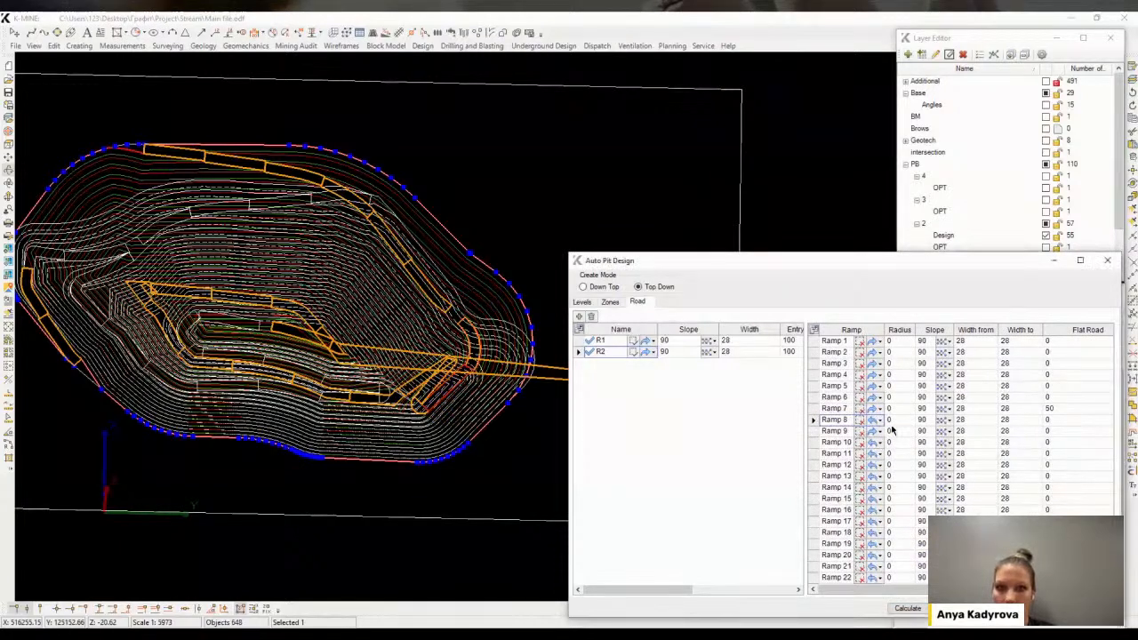
pyautogui.click(874, 432)
pyautogui.click(876, 443)
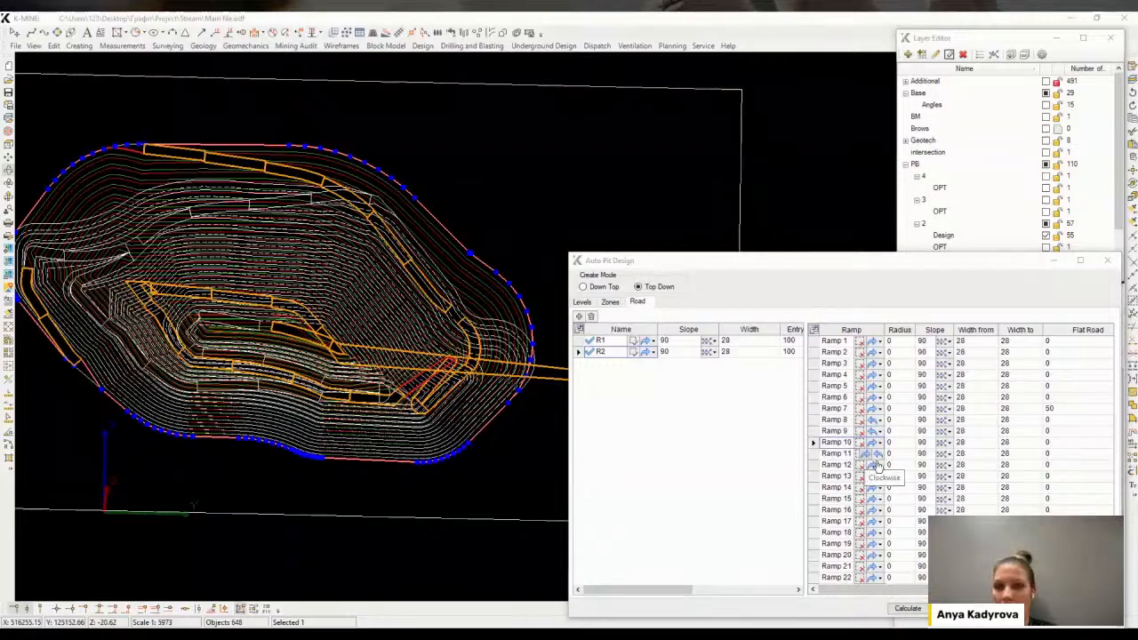
pyautogui.click(908, 608)
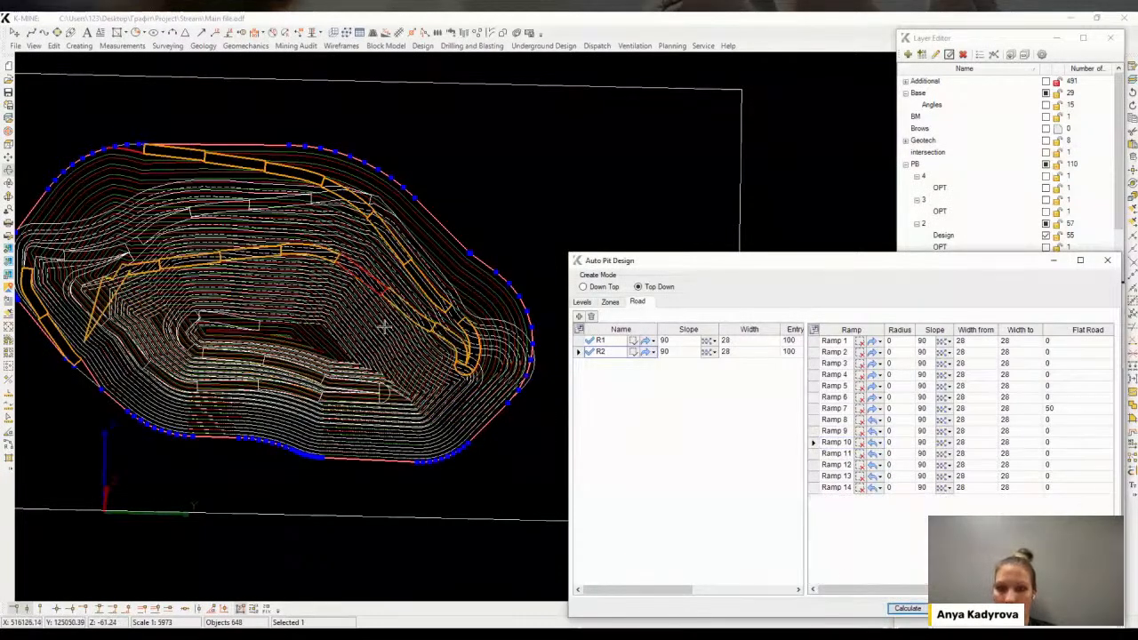
# Hide the pushback 2 Design layer
pyautogui.scroll(4, 451, 328)
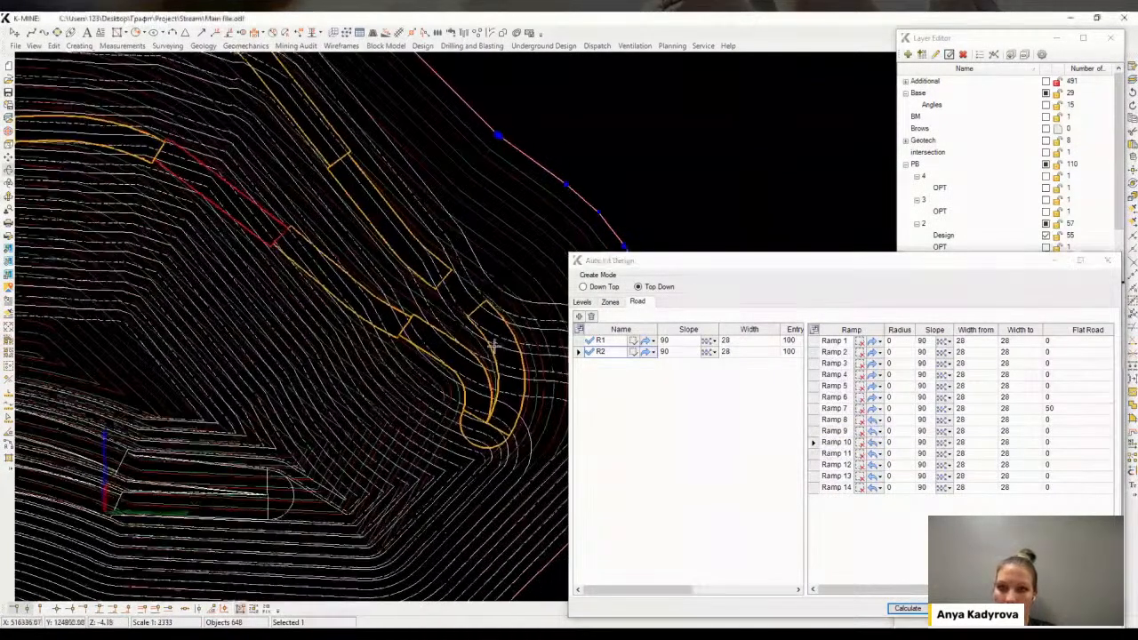
pyautogui.moveTo(493, 342); pyautogui.dragTo(476, 433, button='middle')
pyautogui.moveTo(483, 315); pyautogui.dragTo(392, 277, button='middle')
pyautogui.click(836, 488)
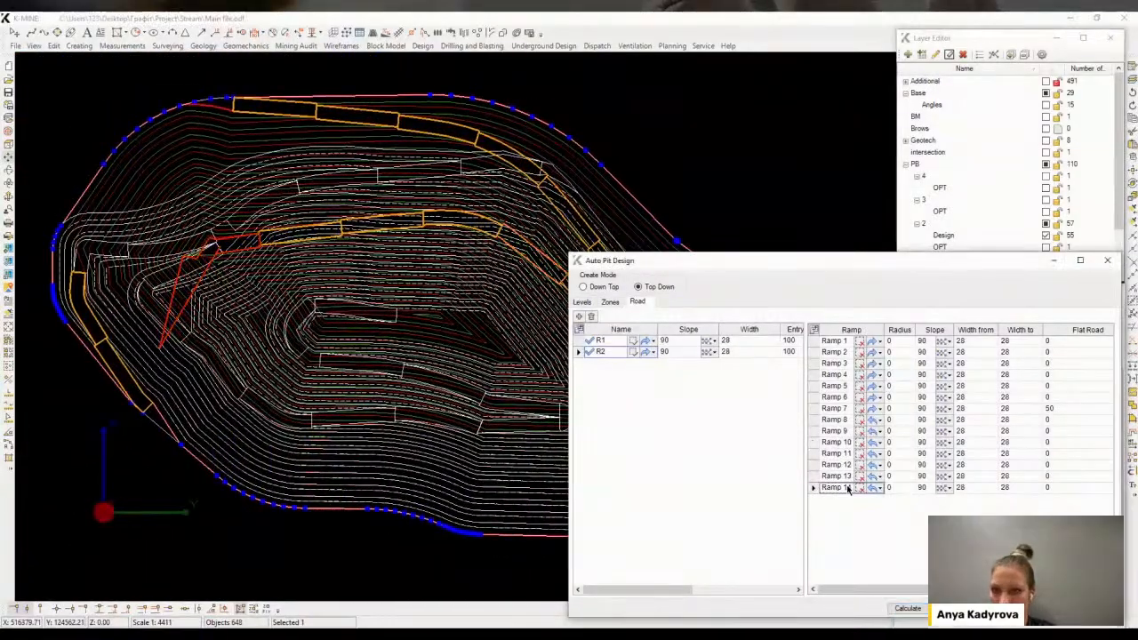
pyautogui.click(965, 235)
pyautogui.click(1046, 236)
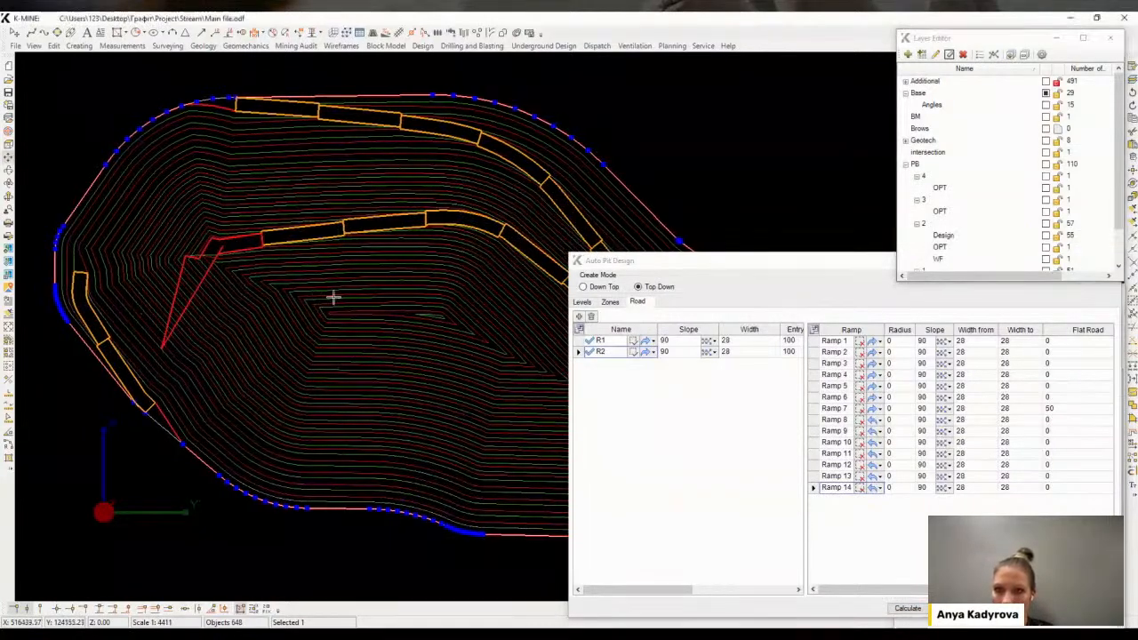
# Exclude Ramp 14 and recalculate the ramp roads
pyautogui.moveTo(333, 297); pyautogui.dragTo(178, 298, button='middle')
pyautogui.moveTo(161, 347); pyautogui.dragTo(242, 359, button='middle')
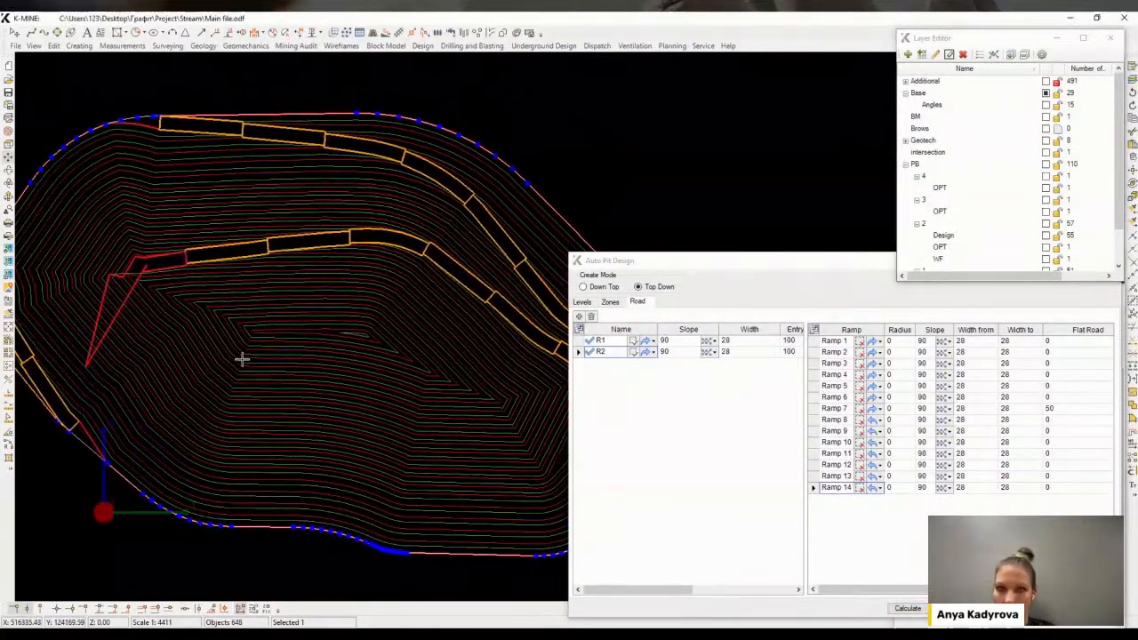
pyautogui.click(838, 481)
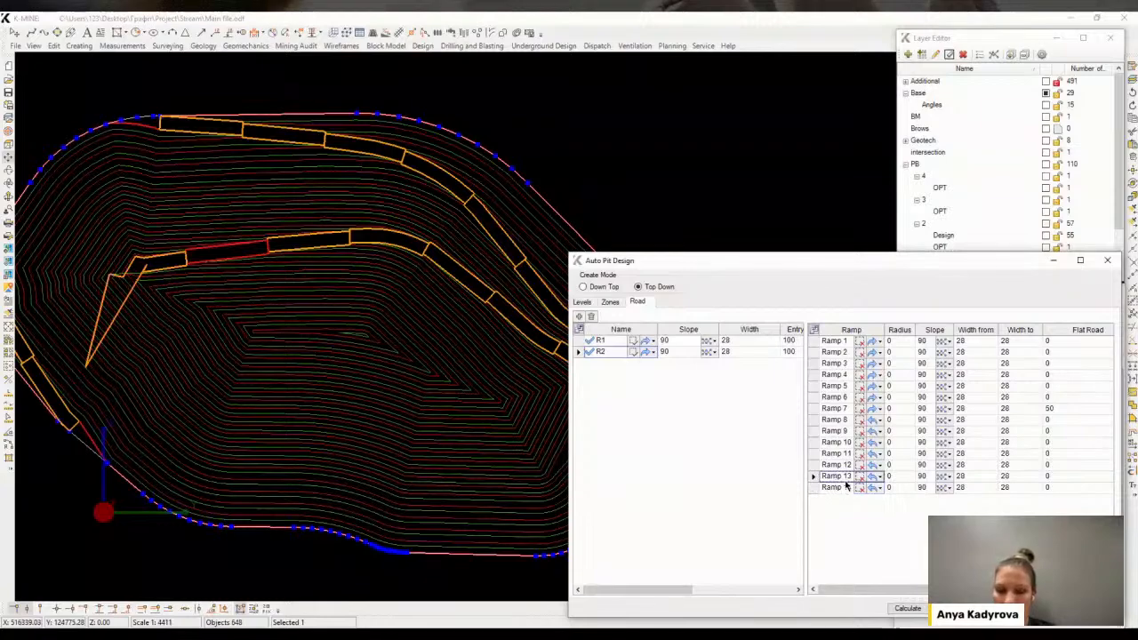
pyautogui.click(843, 488)
pyautogui.click(910, 610)
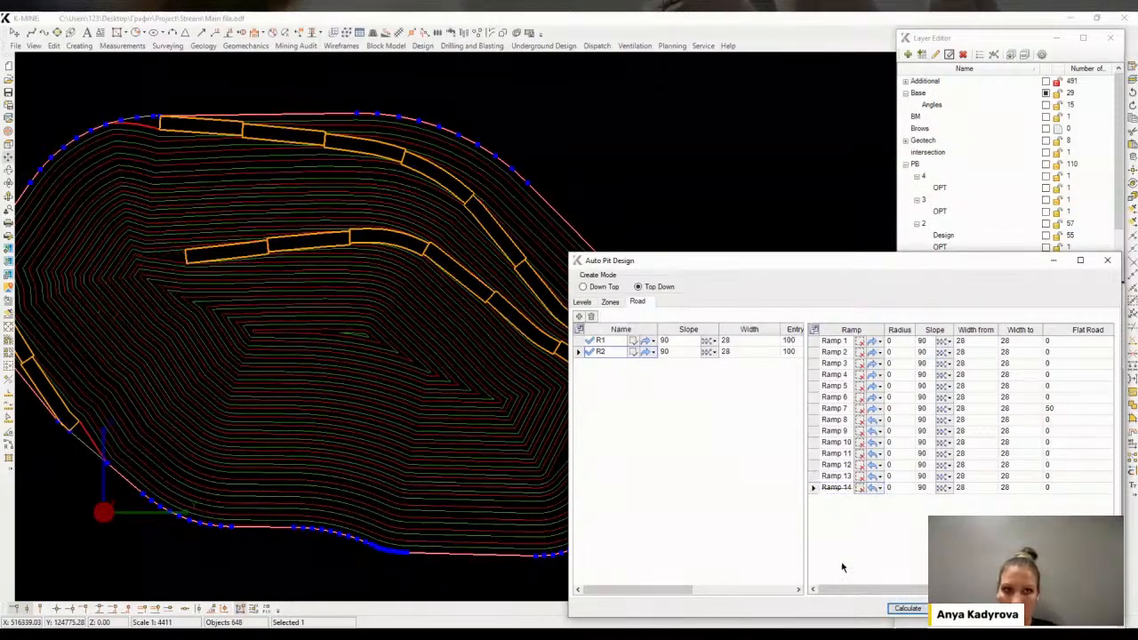
# Change Ramp 14's direction and recalculate the ramp roads
pyautogui.moveTo(307, 323); pyautogui.dragTo(276, 318, button='middle')
pyautogui.scroll(-2, 284, 323)
pyautogui.scroll(3, 210, 301)
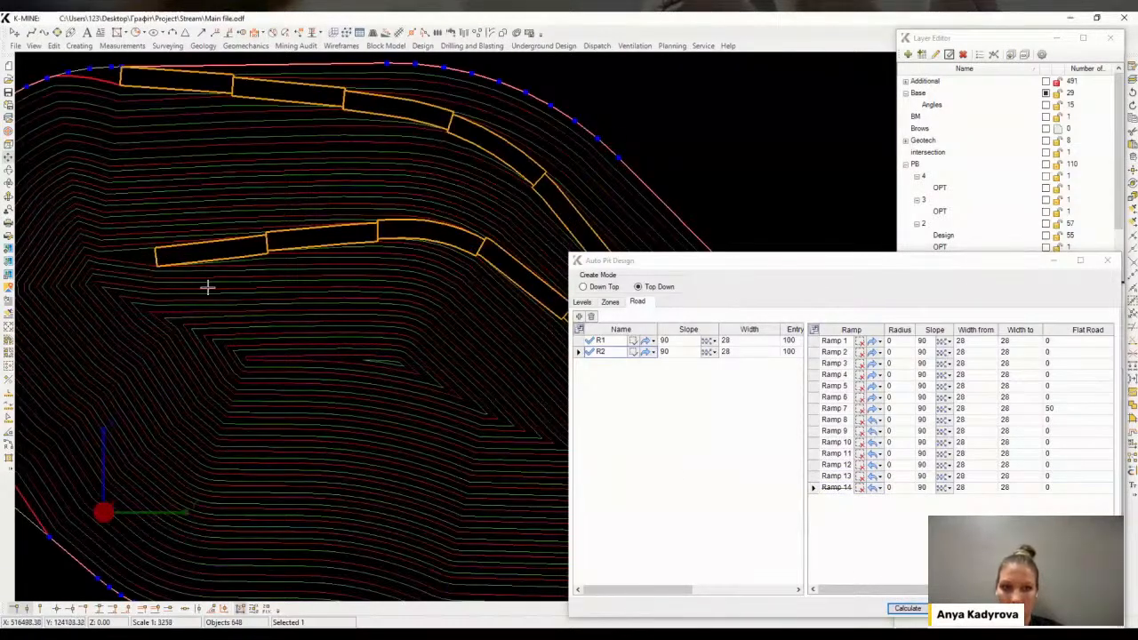
pyautogui.click(834, 489)
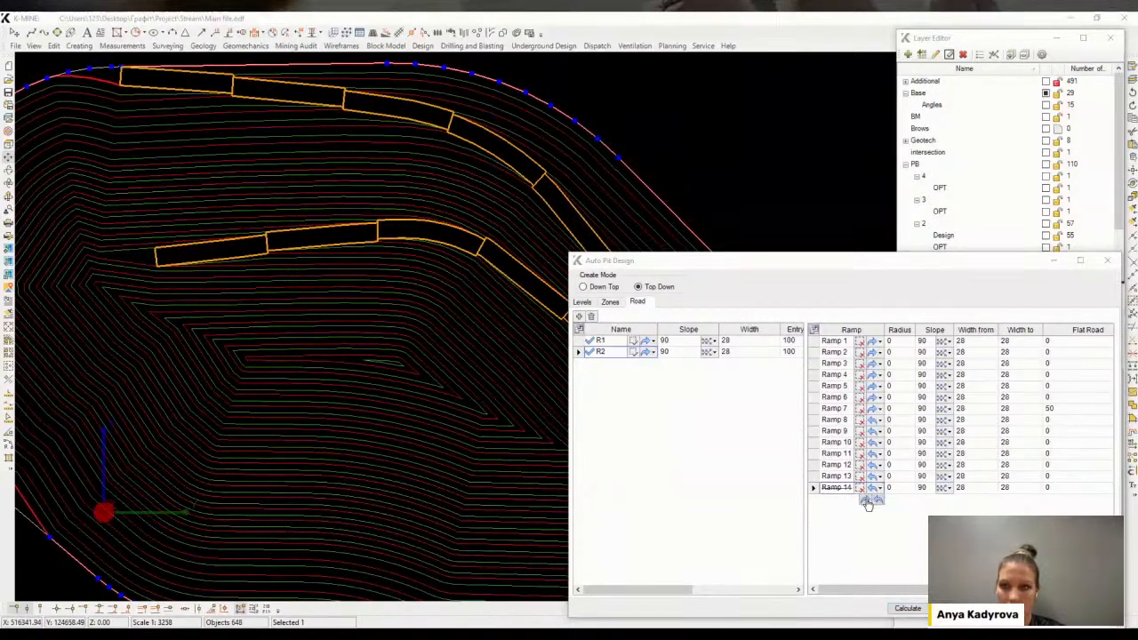
pyautogui.click(910, 609)
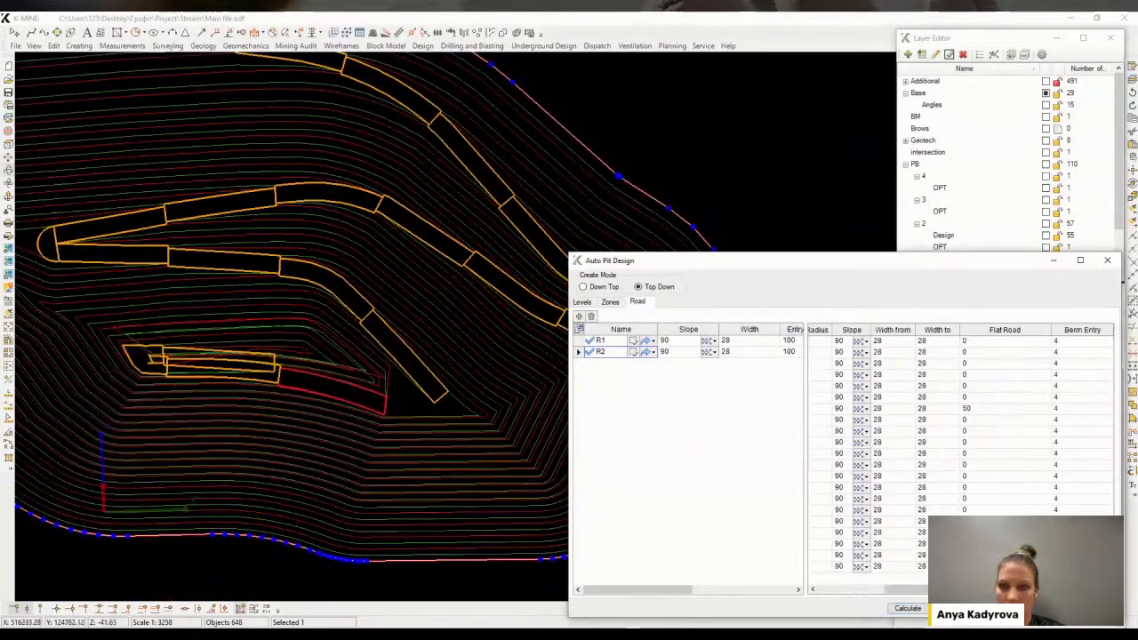
pyautogui.click(924, 609)
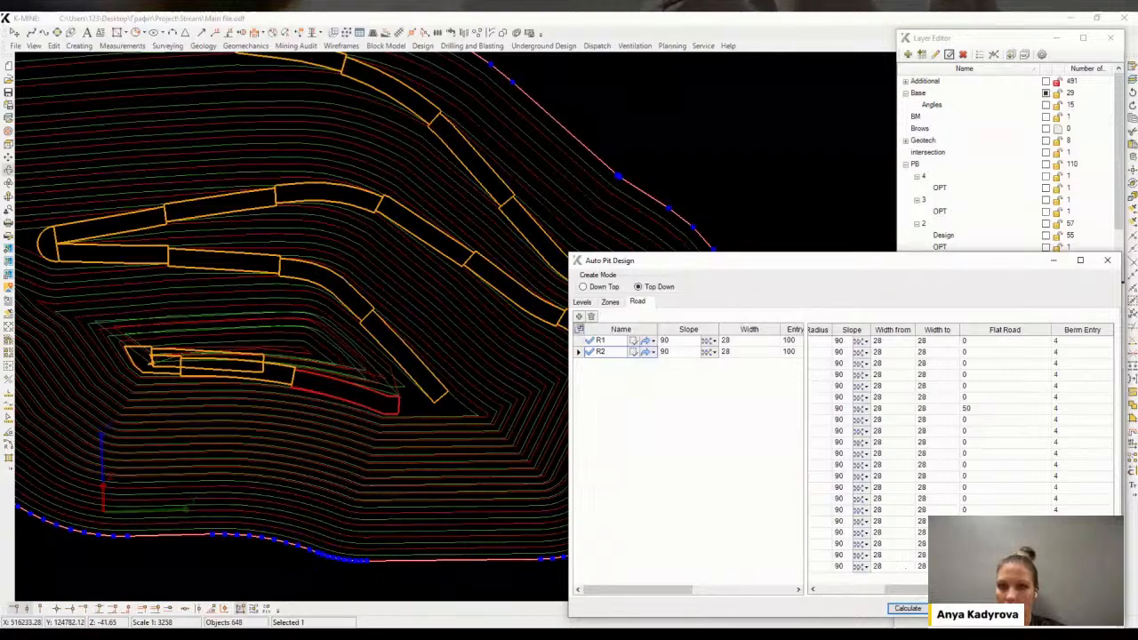
pyautogui.moveTo(908, 591); pyautogui.dragTo(827, 591)
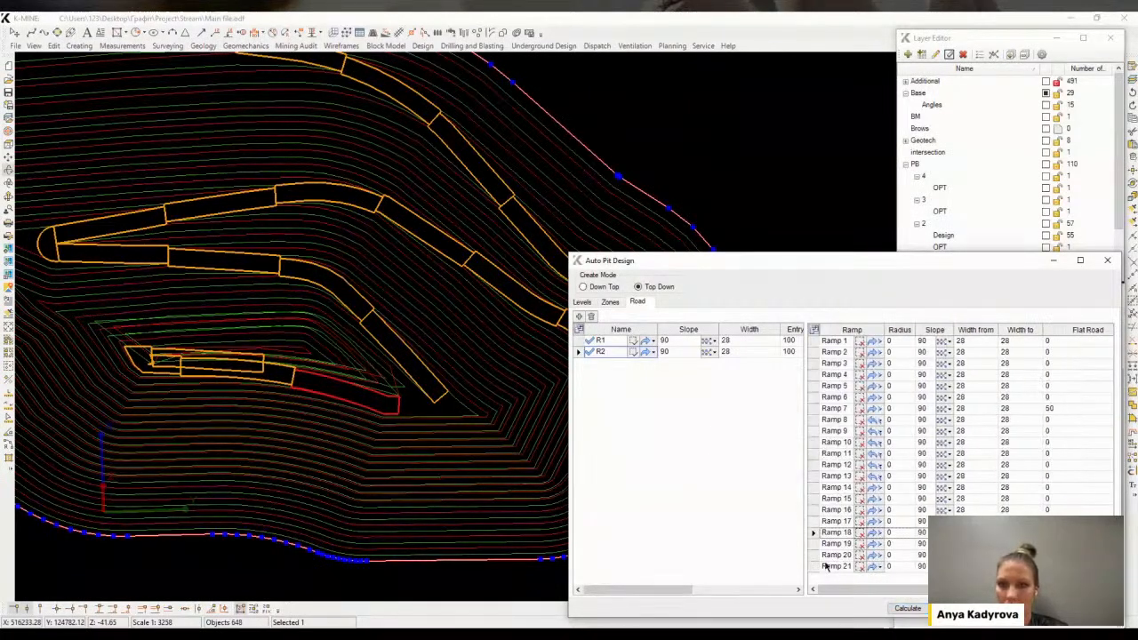
# Exclude the last ramp, Ramp 21, from the road's ramp list
pyautogui.click(828, 555)
pyautogui.press('Delete')
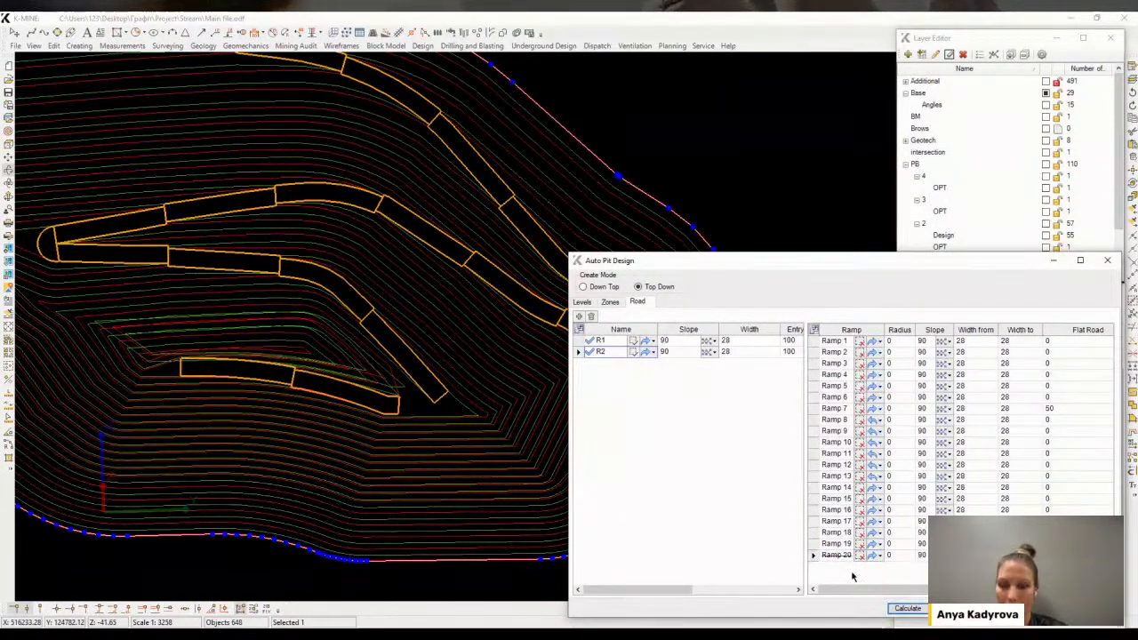
# Select and delete the unwanted lines generated in the Brows layer
pyautogui.moveTo(455, 415); pyautogui.dragTo(366, 520, button='middle')
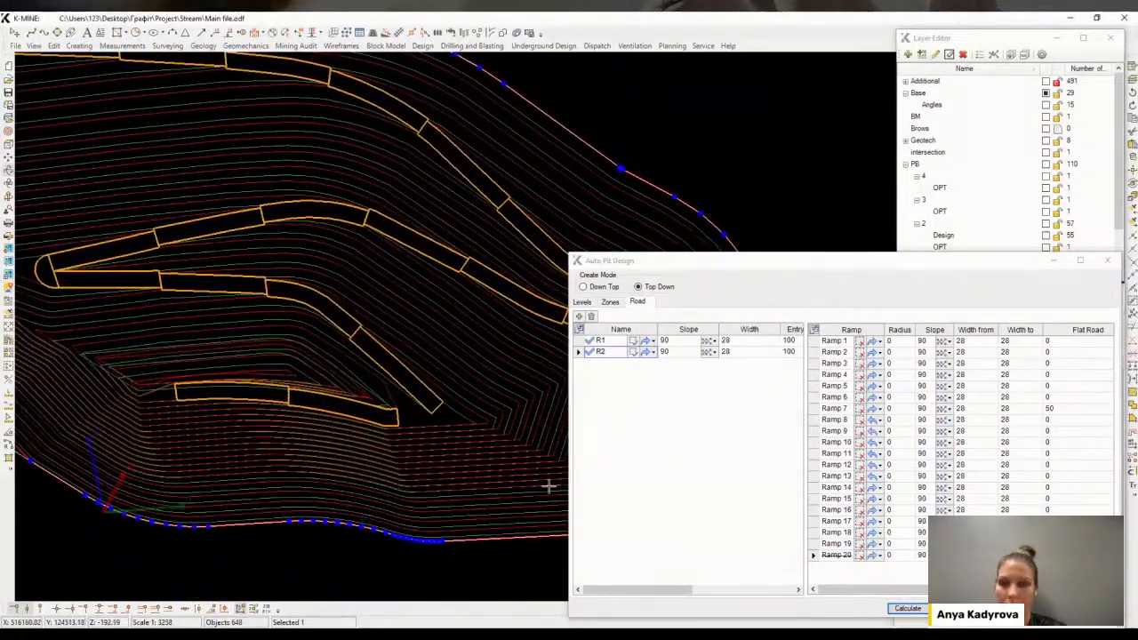
pyautogui.scroll(-5, 447, 365)
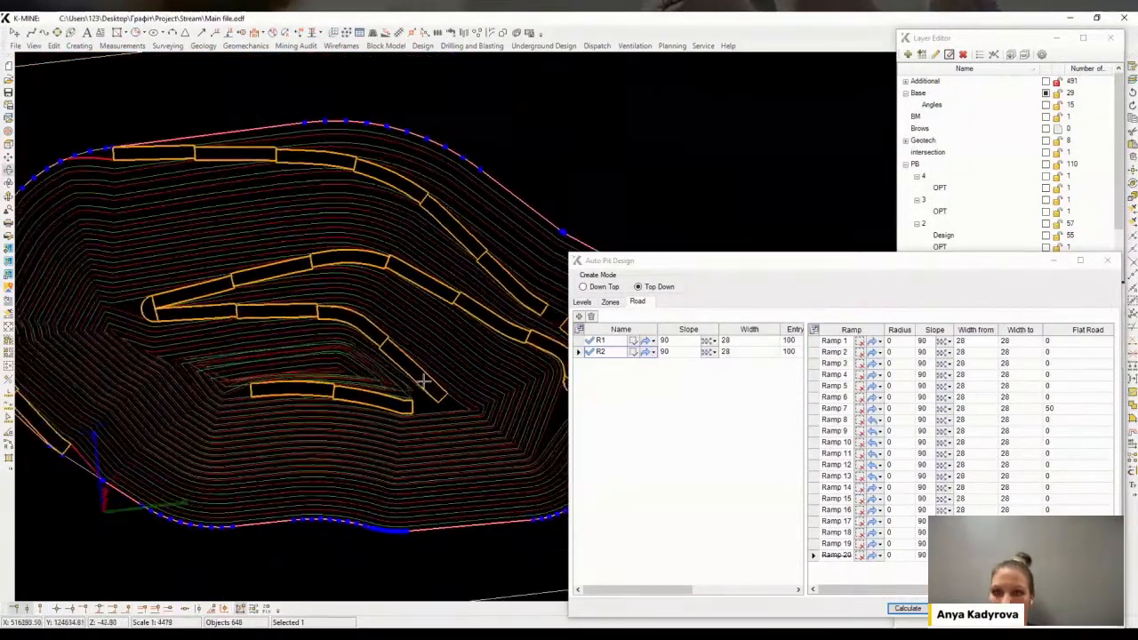
pyautogui.scroll(2, 209, 359)
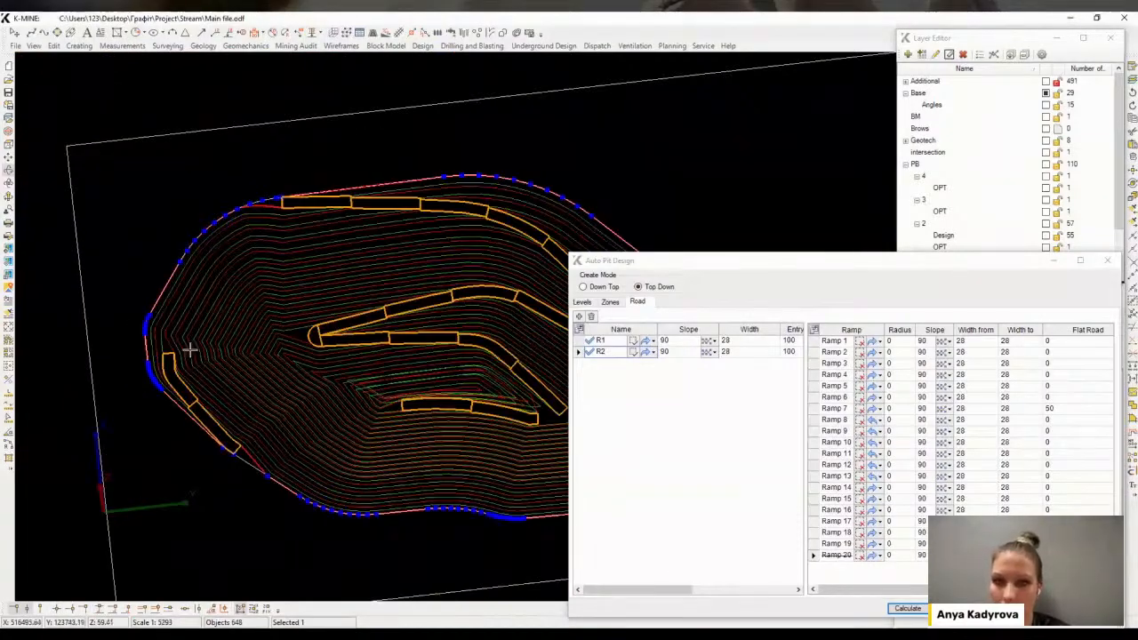
pyautogui.moveTo(189, 350); pyautogui.dragTo(381, 366, button='middle')
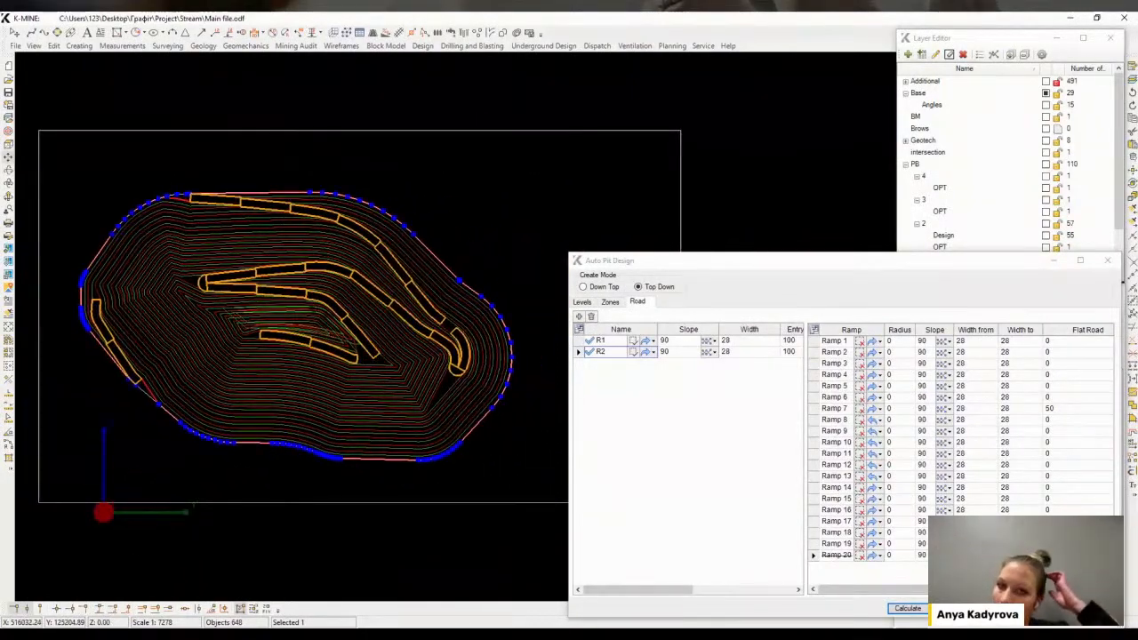
pyautogui.moveTo(170, 241); pyautogui.dragTo(330, 437, button='middle')
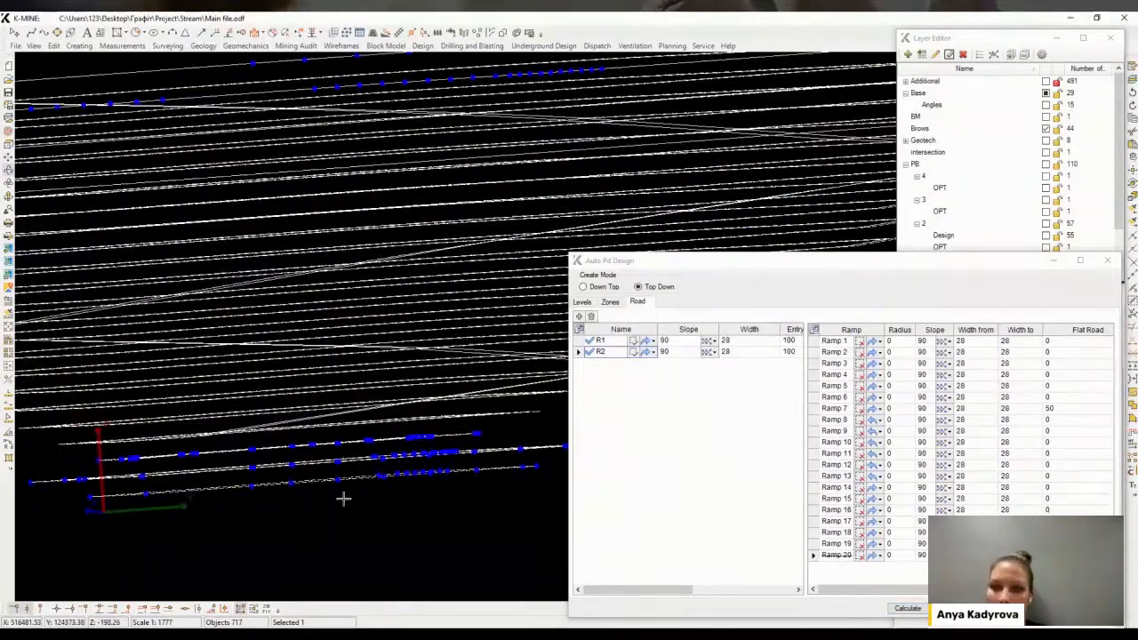
pyautogui.press('Delete')
pyautogui.scroll(-3, 311, 414)
pyautogui.press('Home')
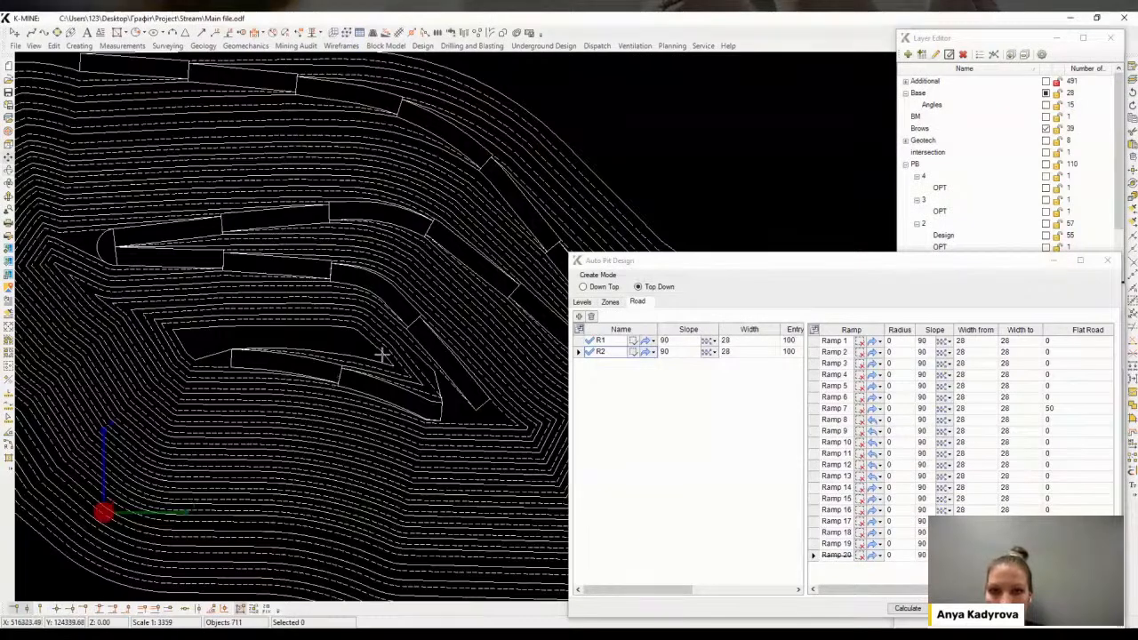
# Delete a leftover line near the bottom of the pit
pyautogui.scroll(3, 383, 355)
pyautogui.click(370, 380)
pyautogui.press('Delete')
pyautogui.moveTo(325, 389); pyautogui.dragTo(498, 378, button='middle')
pyautogui.scroll(-1, 251, 344)
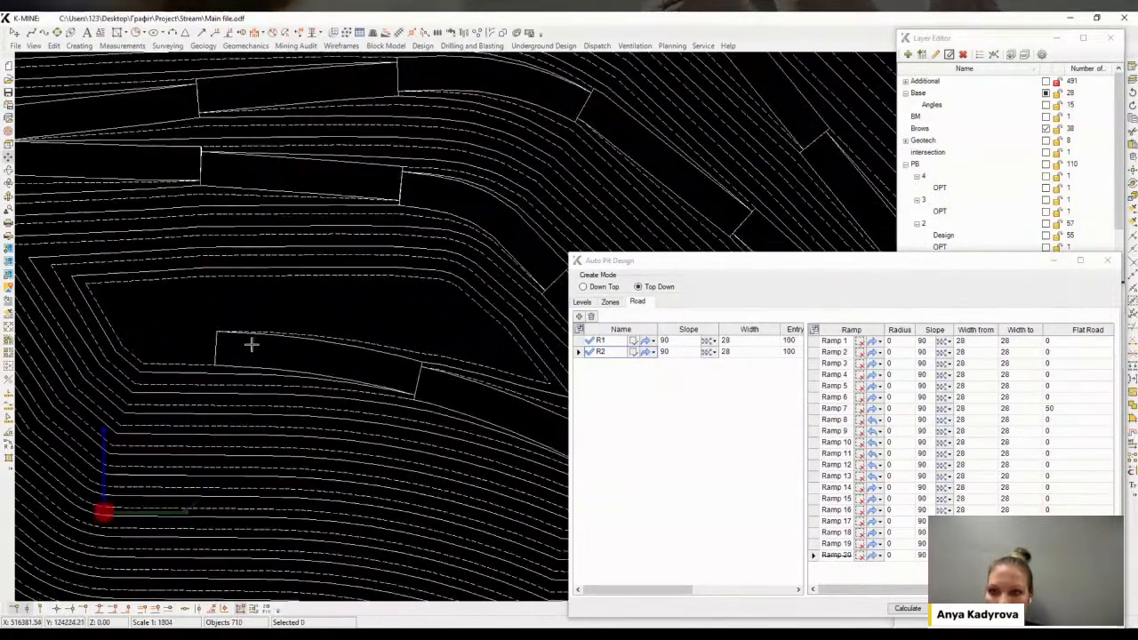
# Select the pushback design contours and create a wireframe from closed contours with Top View plane type
pyautogui.scroll(-3, 251, 344)
pyautogui.moveTo(63, 147); pyautogui.dragTo(565, 473)
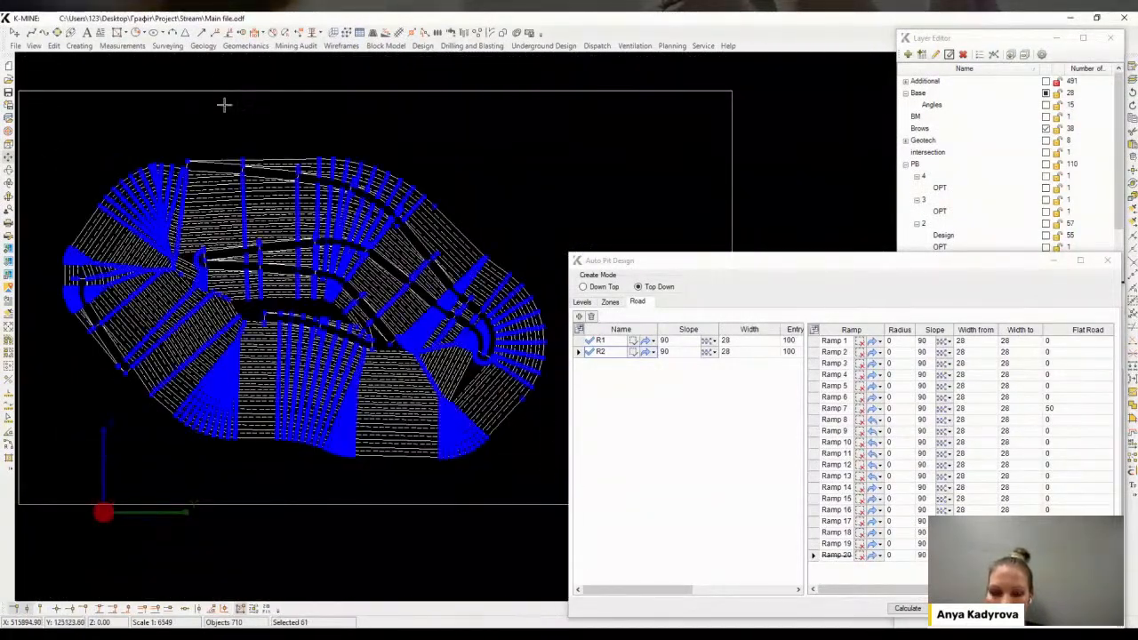
pyautogui.click(341, 46)
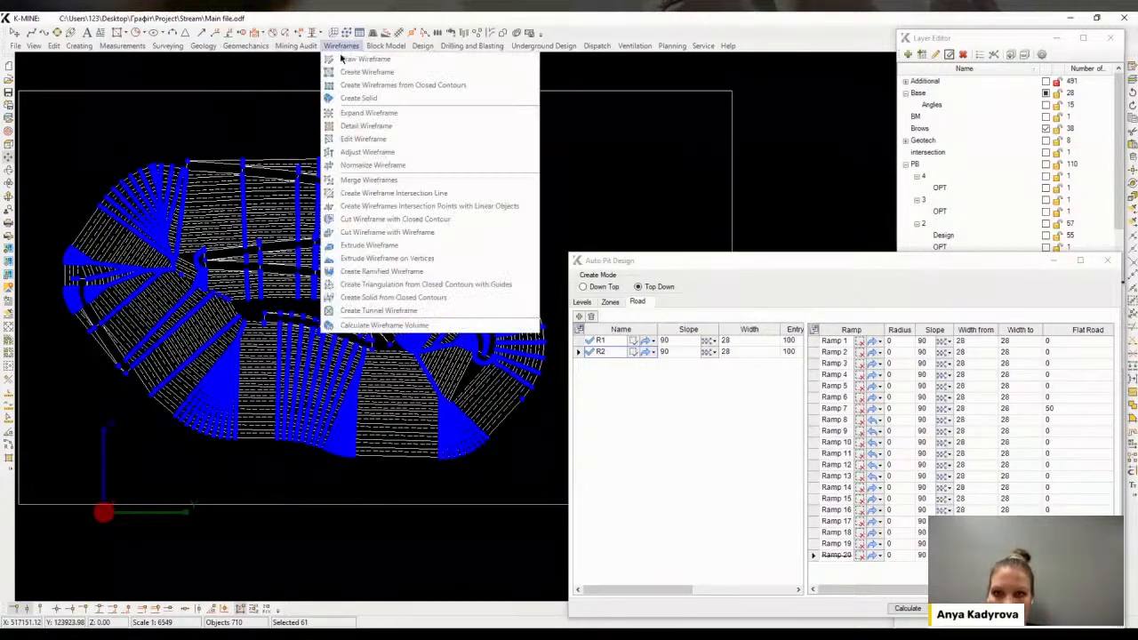
pyautogui.click(369, 81)
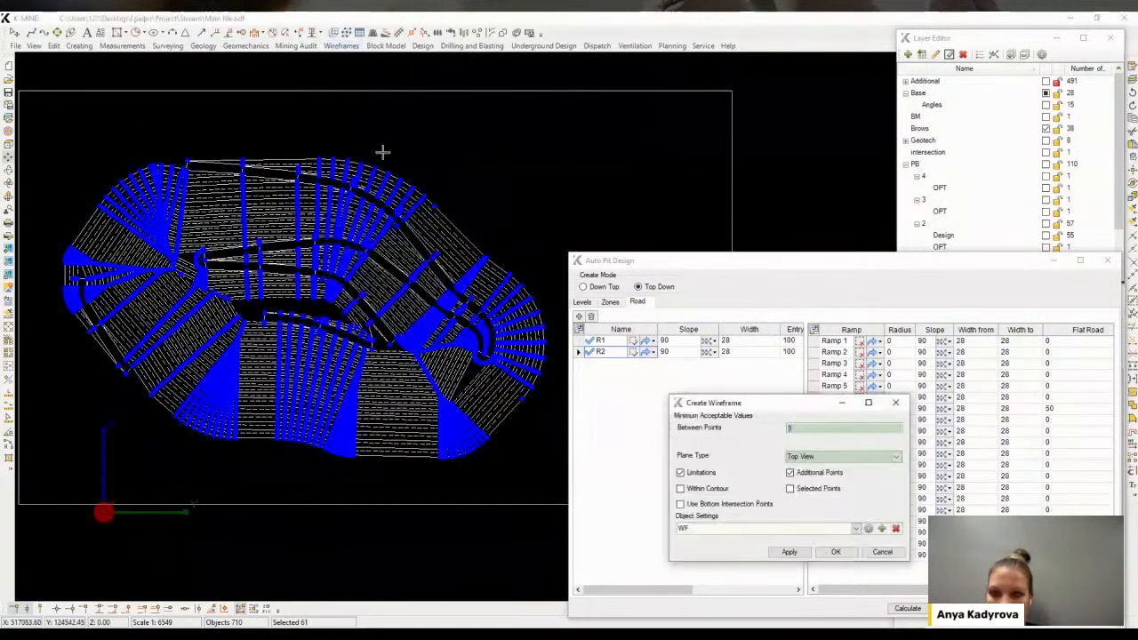
pyautogui.click(840, 553)
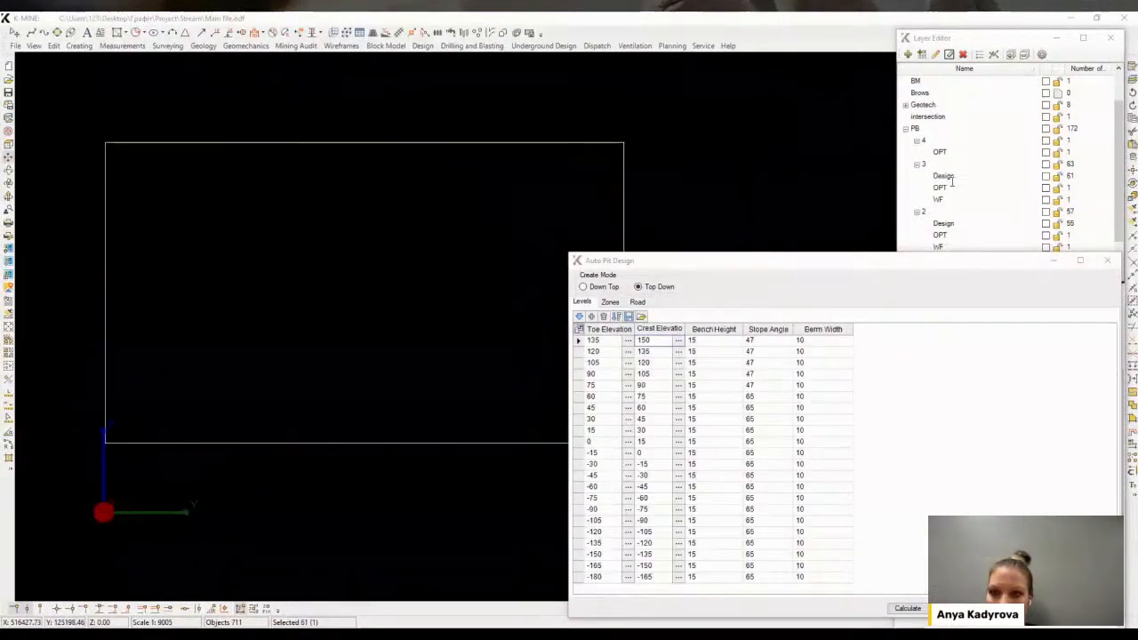
# Expand the PB layer groups and display the pushback 4 OPT and pushback 3 Design layers
pyautogui.click(916, 164)
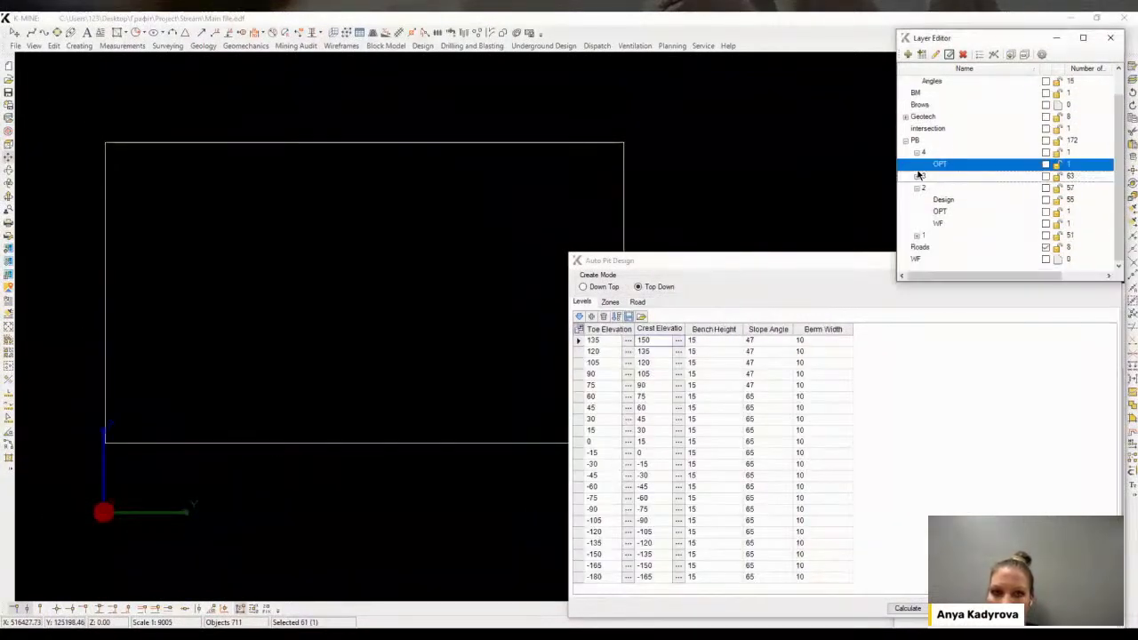
pyautogui.click(918, 187)
pyautogui.click(1045, 188)
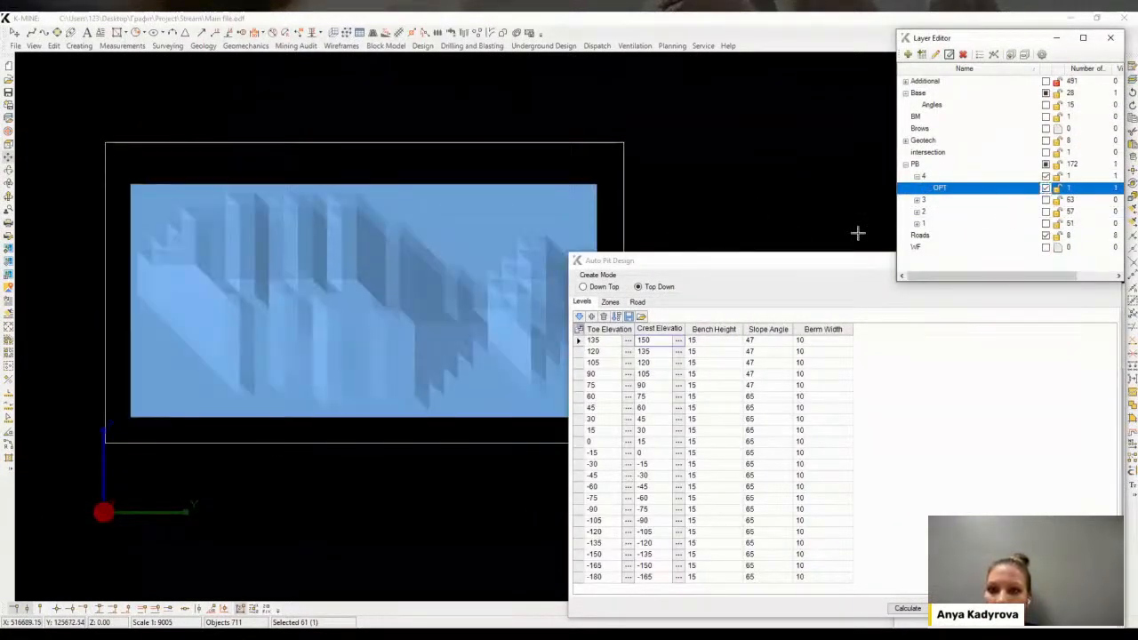
pyautogui.click(917, 199)
pyautogui.click(1046, 211)
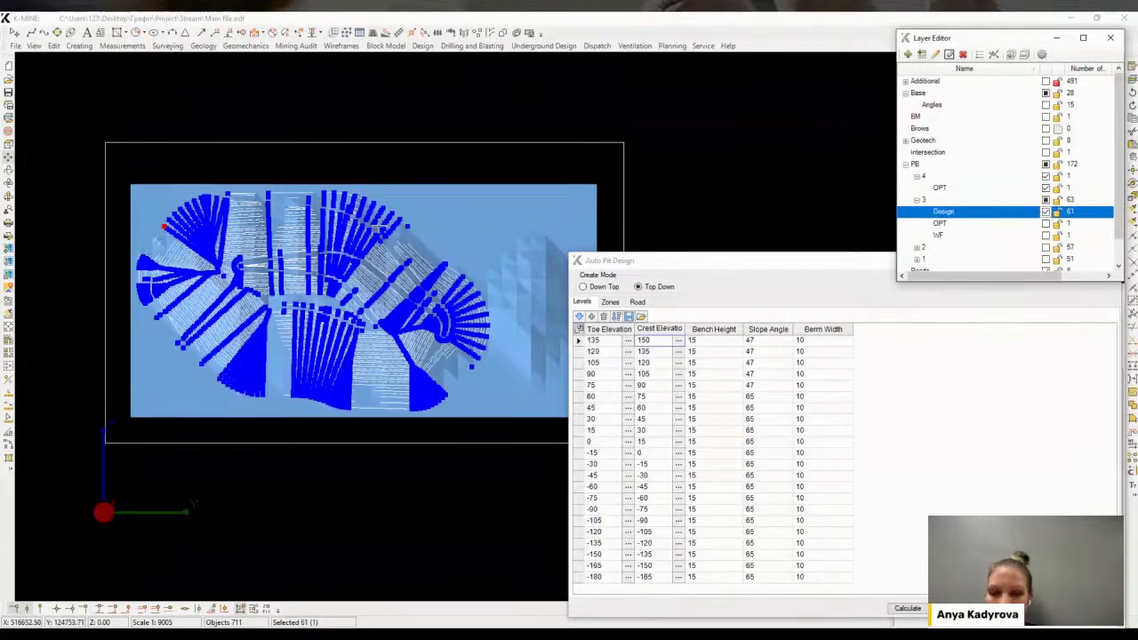
# Start a magnetically snapped polyline on the pit design line and trace the new boundary along the pushback 4 surface's east edge
pyautogui.scroll(5, 268, 184)
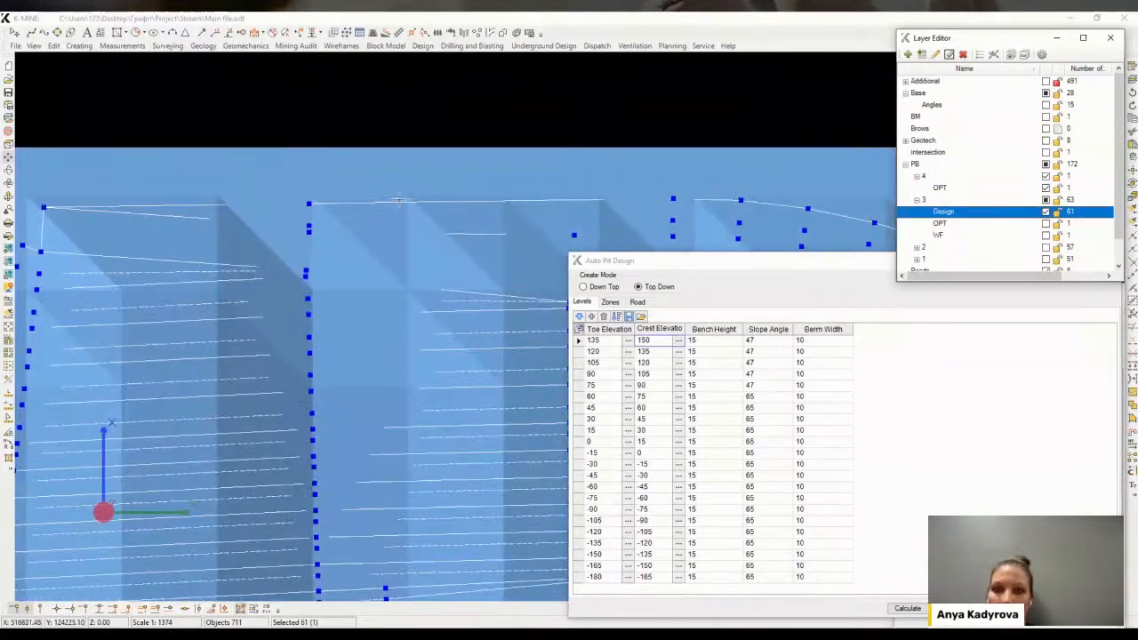
pyautogui.scroll(-4, 489, 192)
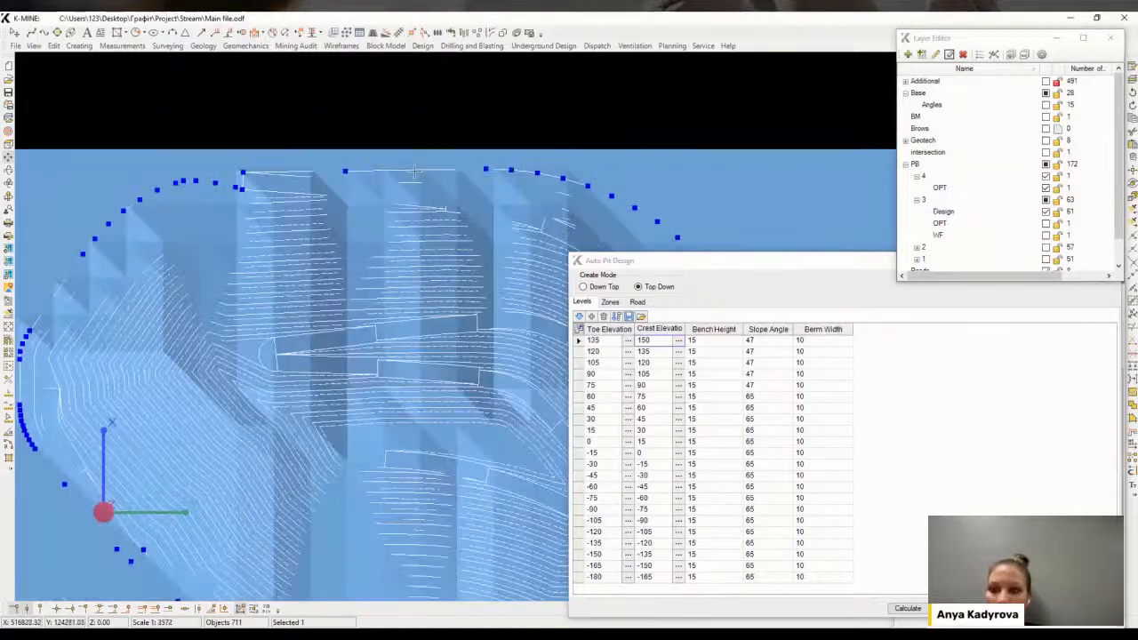
pyautogui.moveTo(509, 235); pyautogui.dragTo(387, 161, button='middle')
pyautogui.moveTo(227, 348); pyautogui.dragTo(383, 398, button='middle')
pyautogui.moveTo(521, 332); pyautogui.dragTo(302, 294, button='middle')
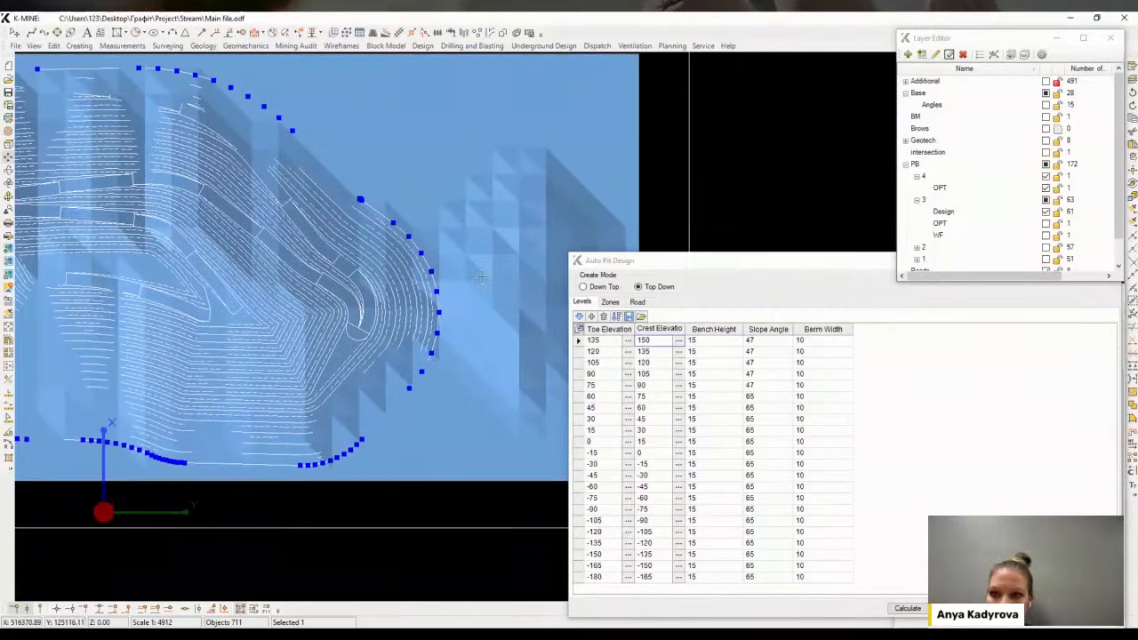
pyautogui.rightClick(383, 294)
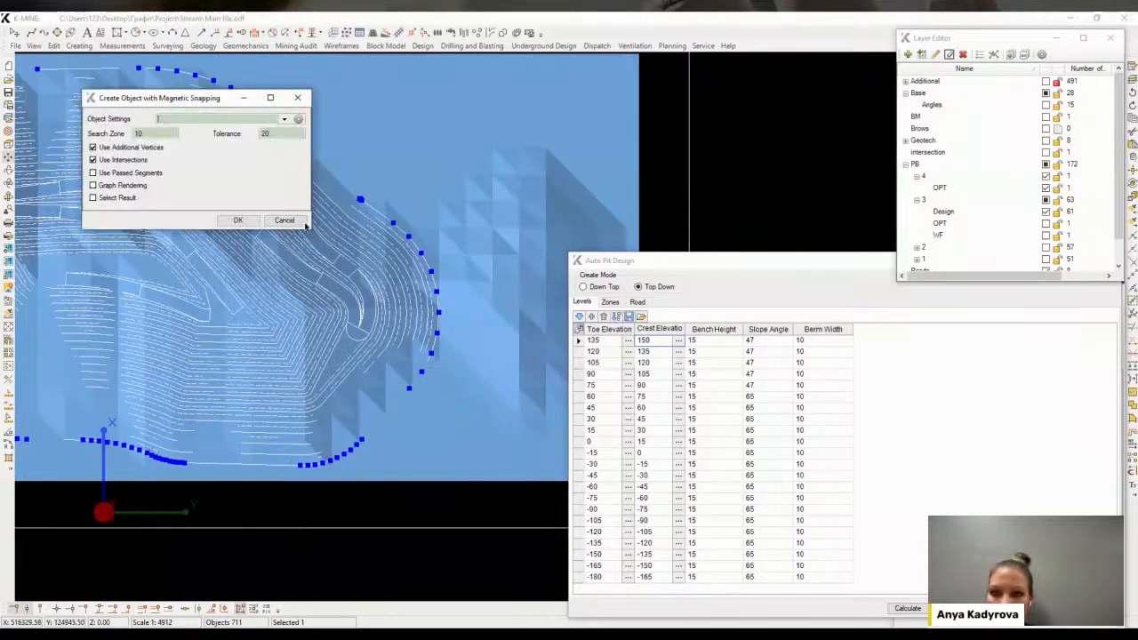
pyautogui.click(235, 221)
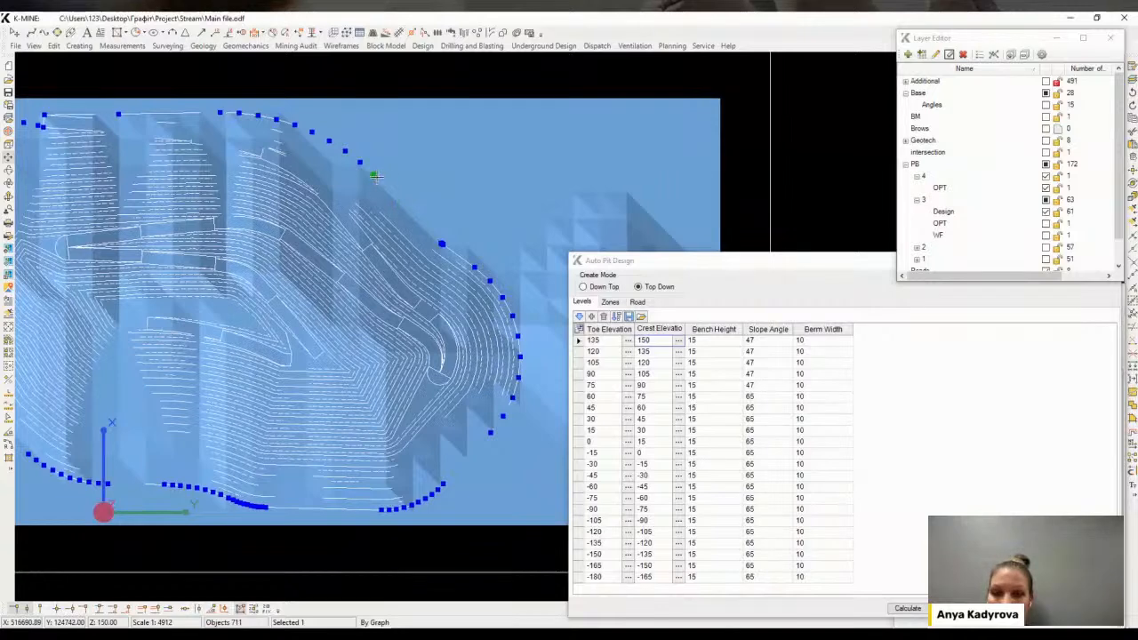
pyautogui.click(442, 243)
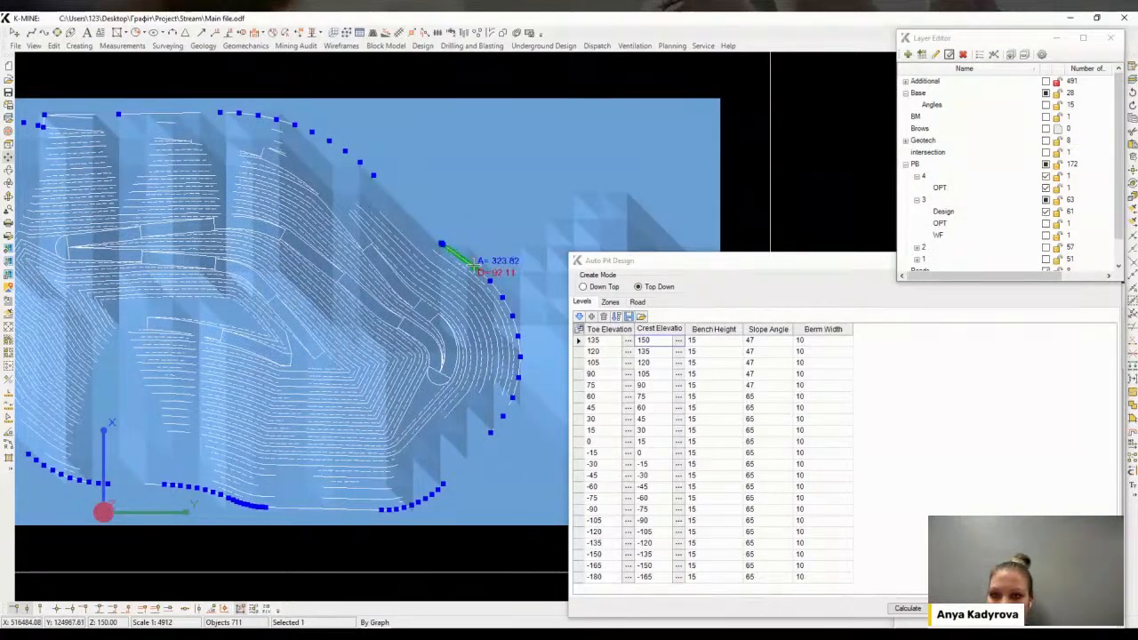
pyautogui.rightClick(476, 241)
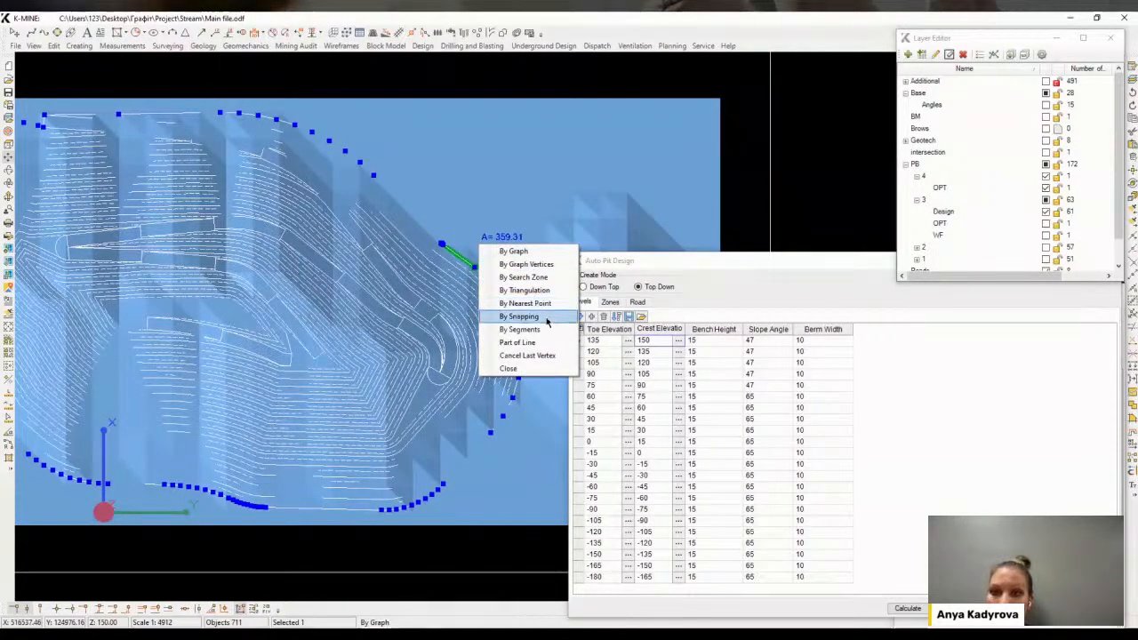
pyautogui.click(515, 321)
pyautogui.click(628, 194)
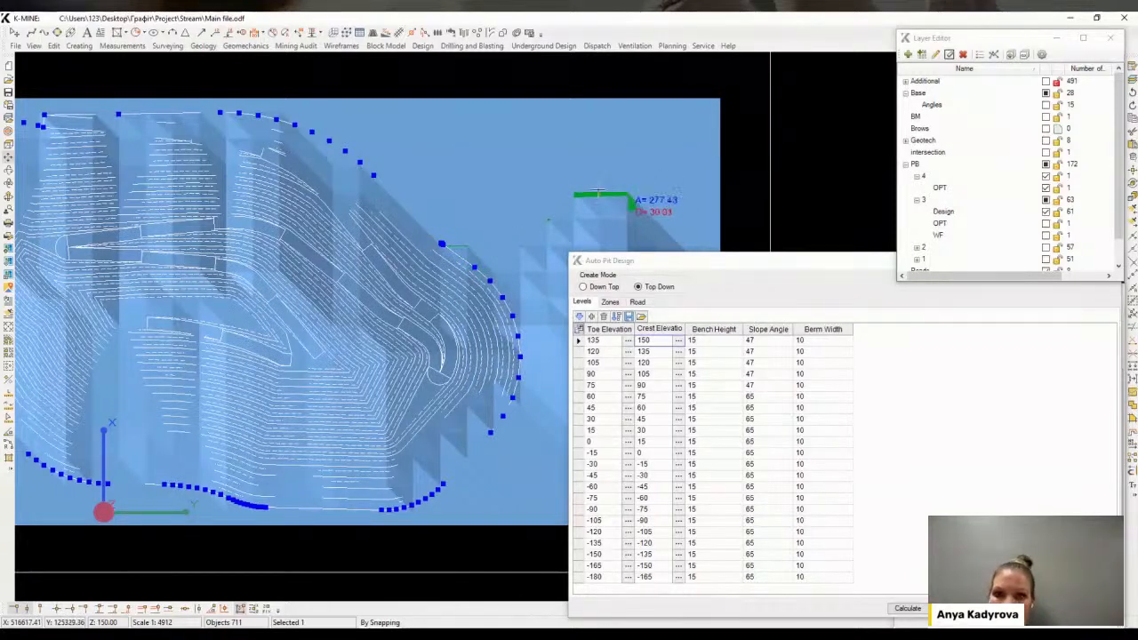
pyautogui.moveTo(688, 240); pyautogui.dragTo(468, 181, button='middle')
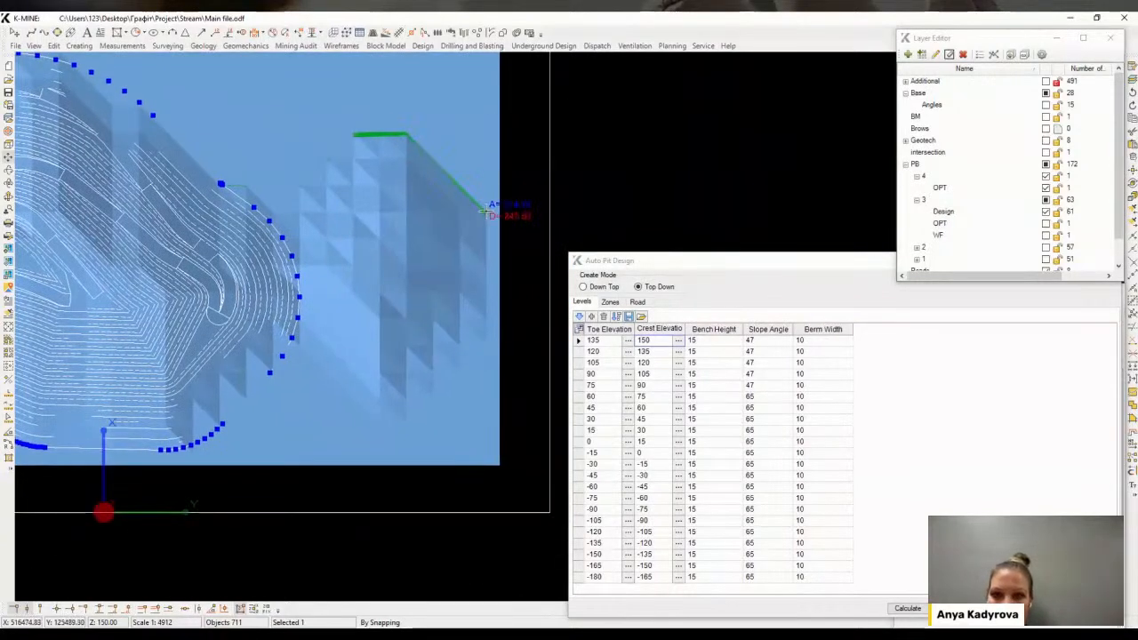
pyautogui.click(382, 424)
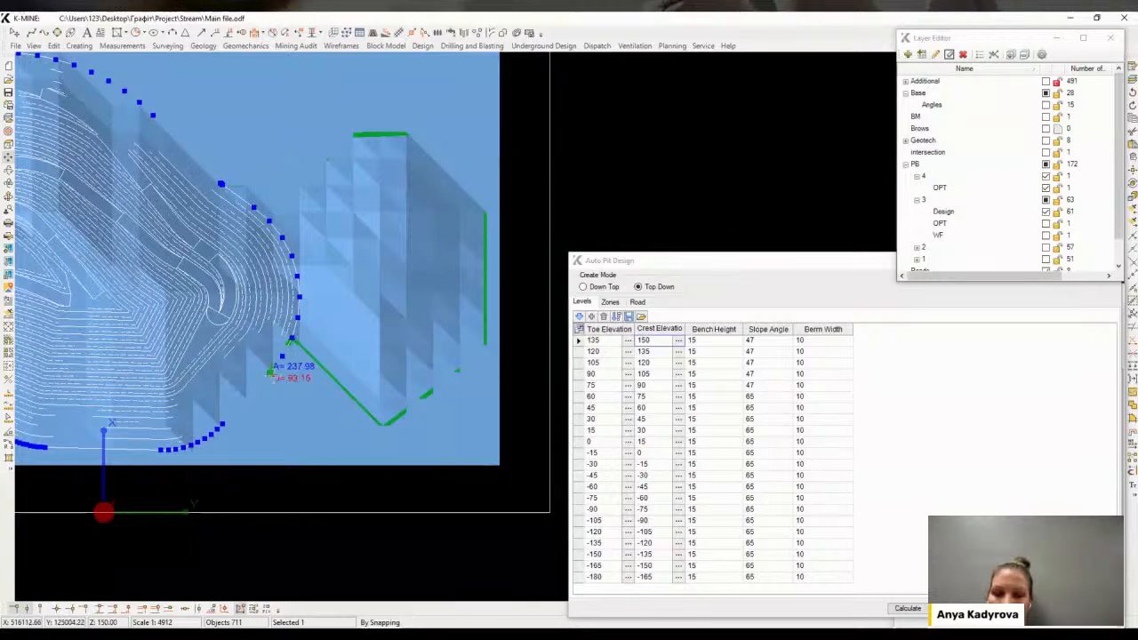
# Continue tracing the boundary along the south and west edges, switching snapping to nearest point where needed
pyautogui.rightClick(295, 352)
pyautogui.click(309, 364)
pyautogui.click(217, 434)
pyautogui.moveTo(217, 434); pyautogui.dragTo(470, 328, button='middle')
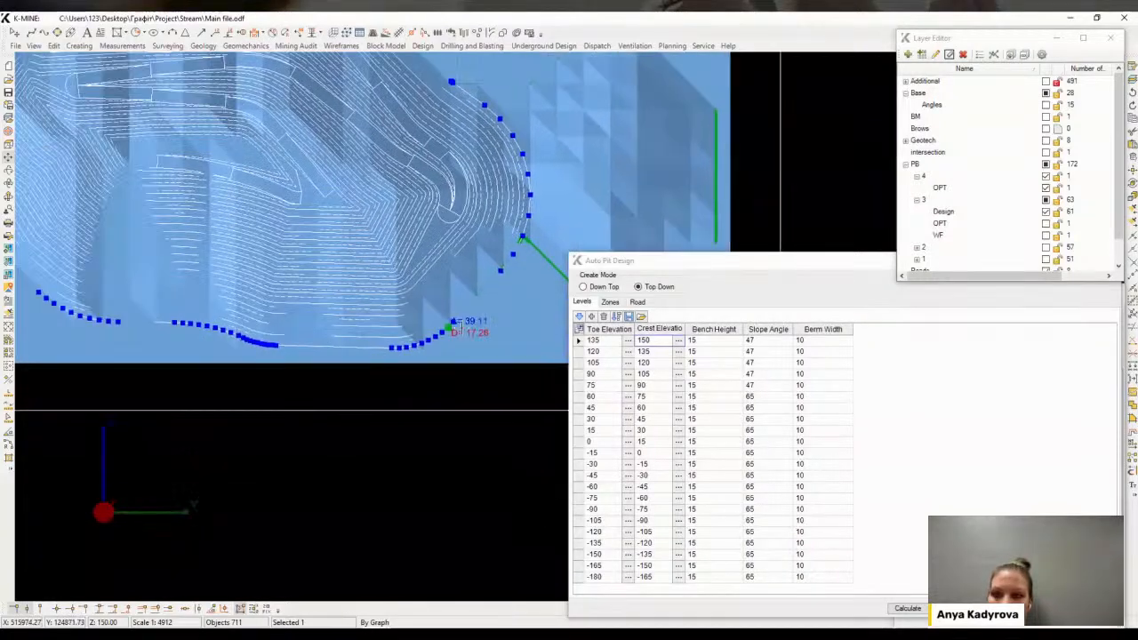
pyautogui.click(264, 318)
pyautogui.moveTo(258, 314); pyautogui.dragTo(441, 403, button='middle')
pyautogui.click(212, 350)
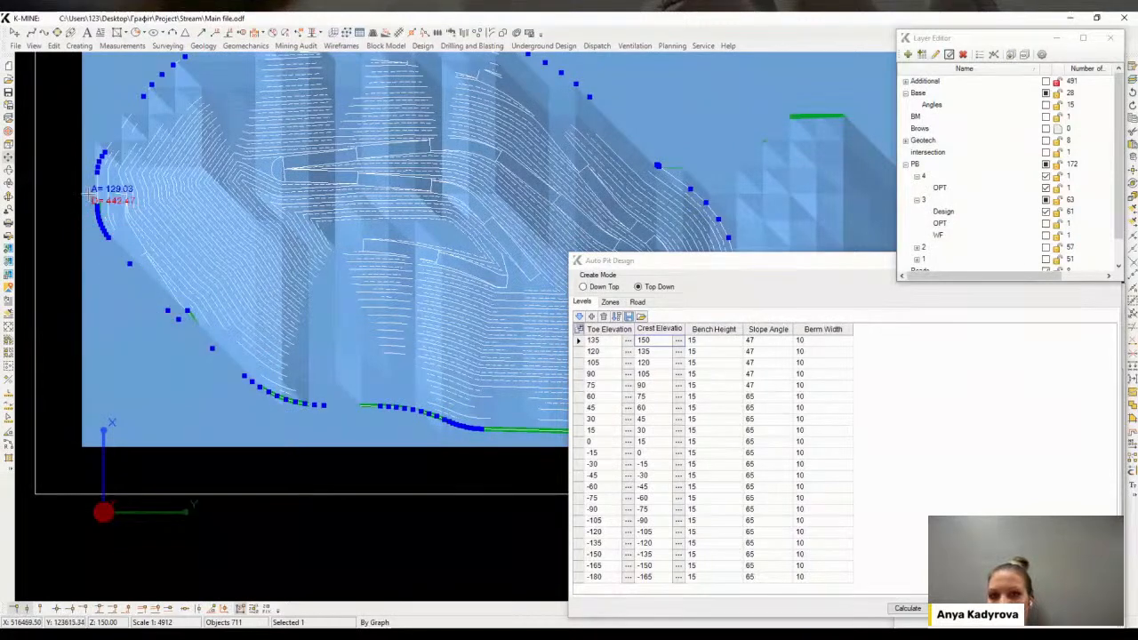
pyautogui.rightClick(203, 313)
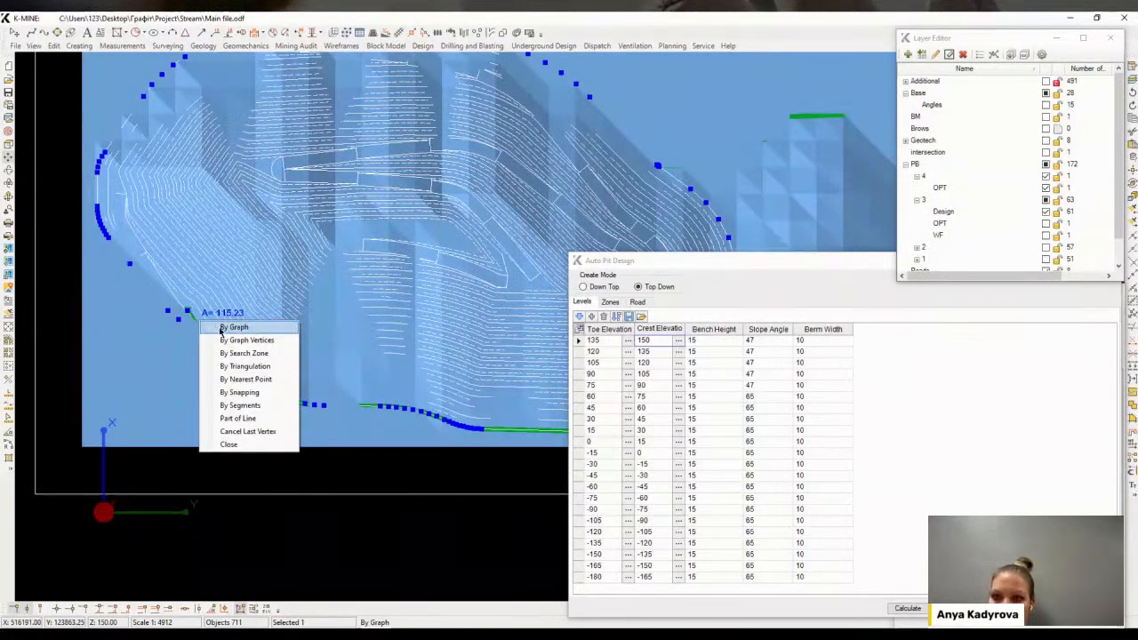
pyautogui.click(245, 380)
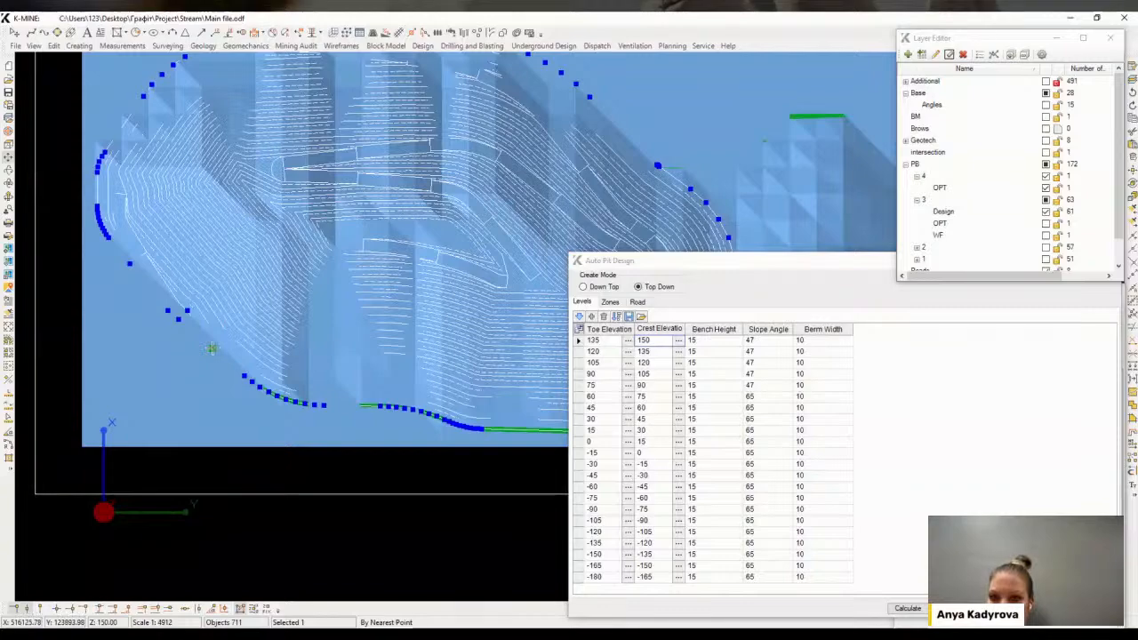
pyautogui.click(169, 311)
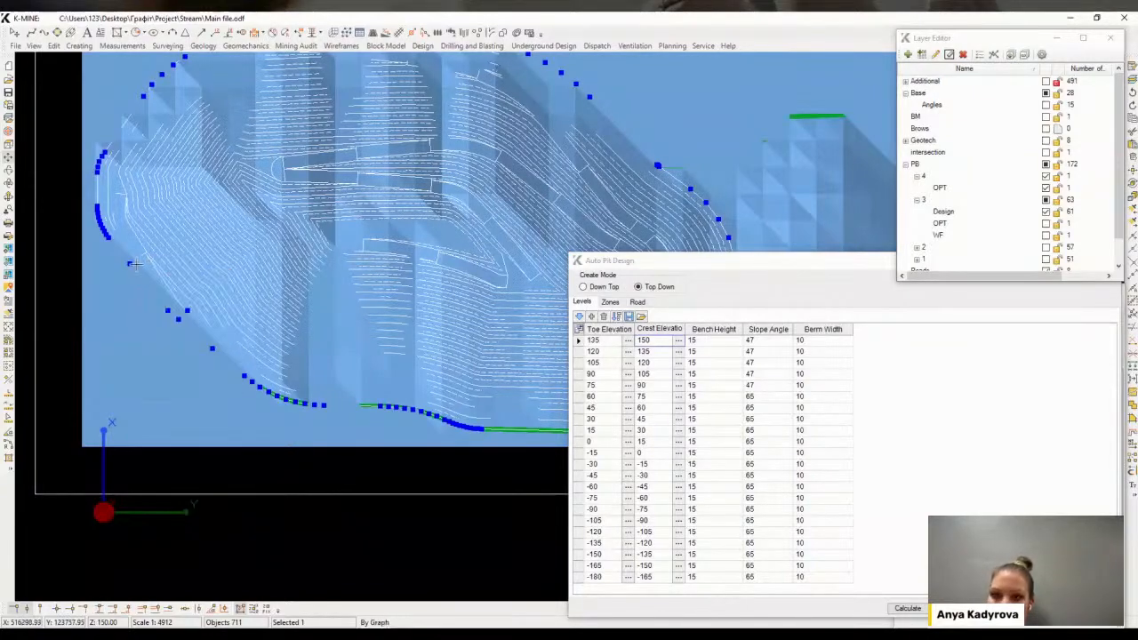
pyautogui.moveTo(221, 68); pyautogui.dragTo(213, 211, button='middle')
pyautogui.click(235, 189)
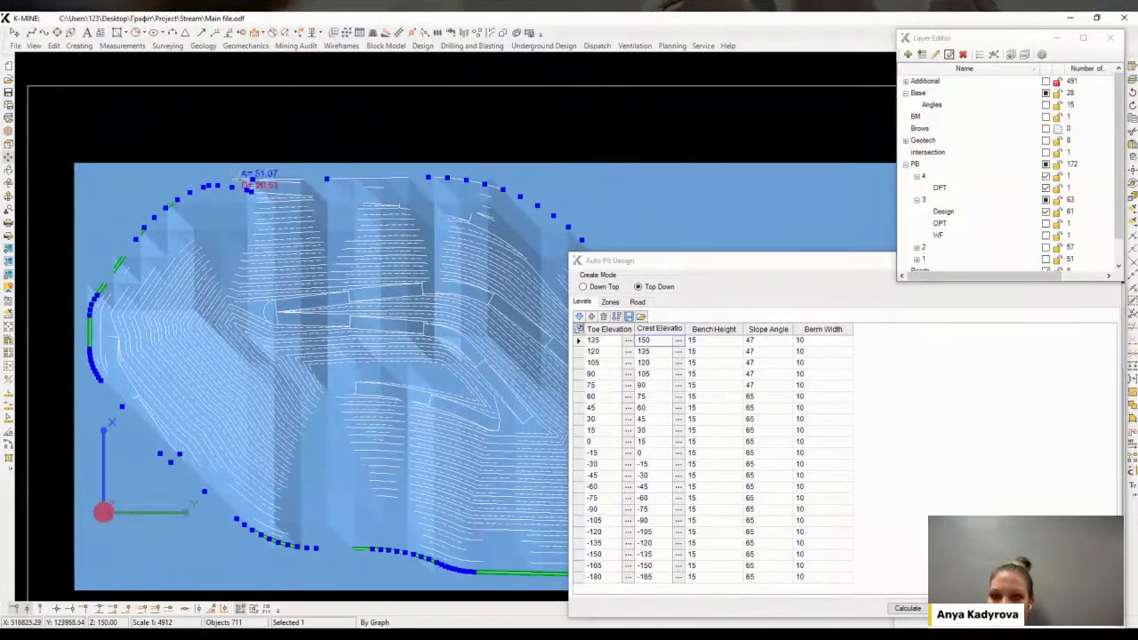
# Complete the boundary along the north edge with snapping, closing the contour and finishing the command
pyautogui.scroll(3, 248, 175)
pyautogui.rightClick(267, 188)
pyautogui.click(325, 261)
pyautogui.click(257, 199)
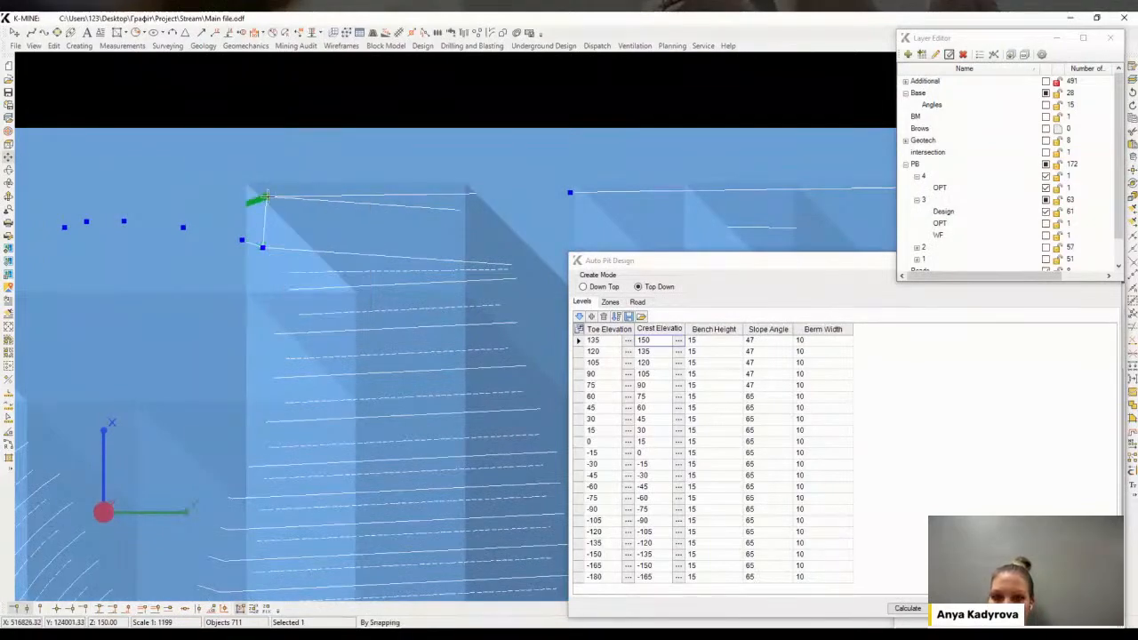
pyautogui.rightClick(287, 202)
pyautogui.click(315, 214)
pyautogui.click(570, 192)
pyautogui.scroll(-2, 562, 212)
pyautogui.moveTo(562, 213); pyautogui.dragTo(250, 234, button='middle')
pyautogui.scroll(-1, 251, 233)
pyautogui.click(445, 225)
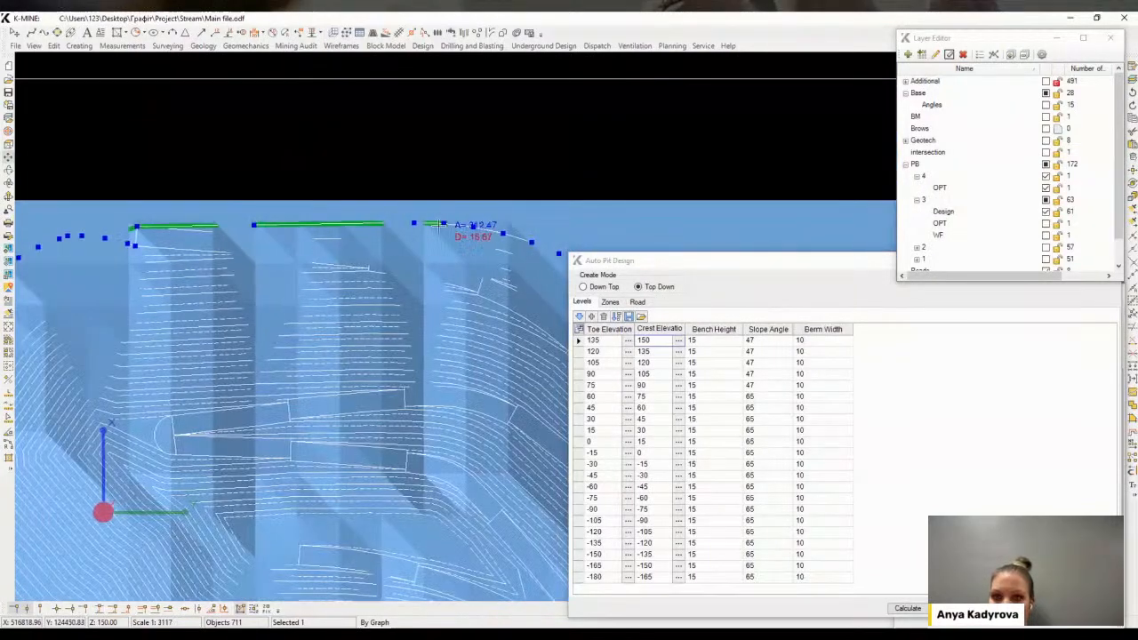
pyautogui.moveTo(534, 245); pyautogui.dragTo(233, 202, button='middle')
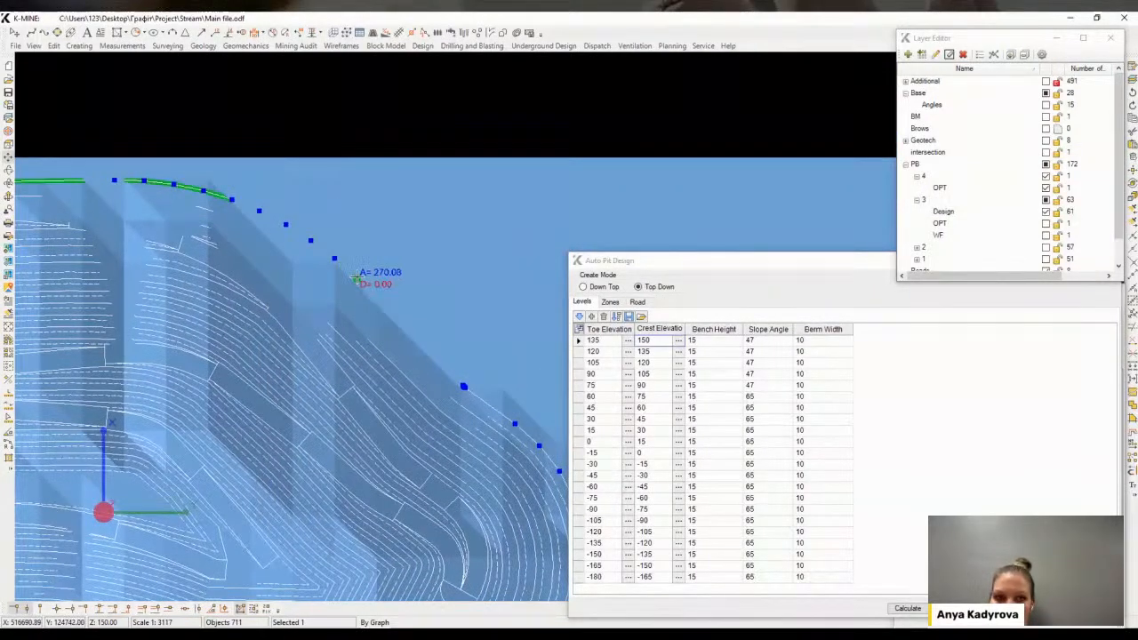
pyautogui.press('Escape')
pyautogui.moveTo(658, 246); pyautogui.dragTo(641, 232, button='middle')
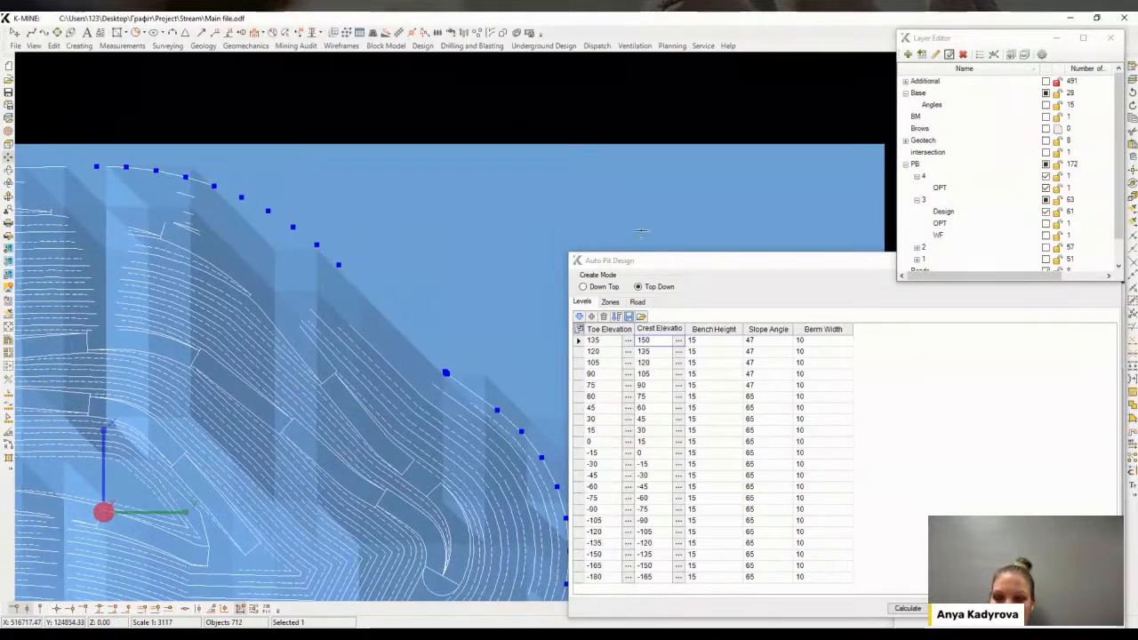
# Hide the pushback 3 Design and pushback 4 OPT layers to view the new boundary contour alone
pyautogui.click(1047, 213)
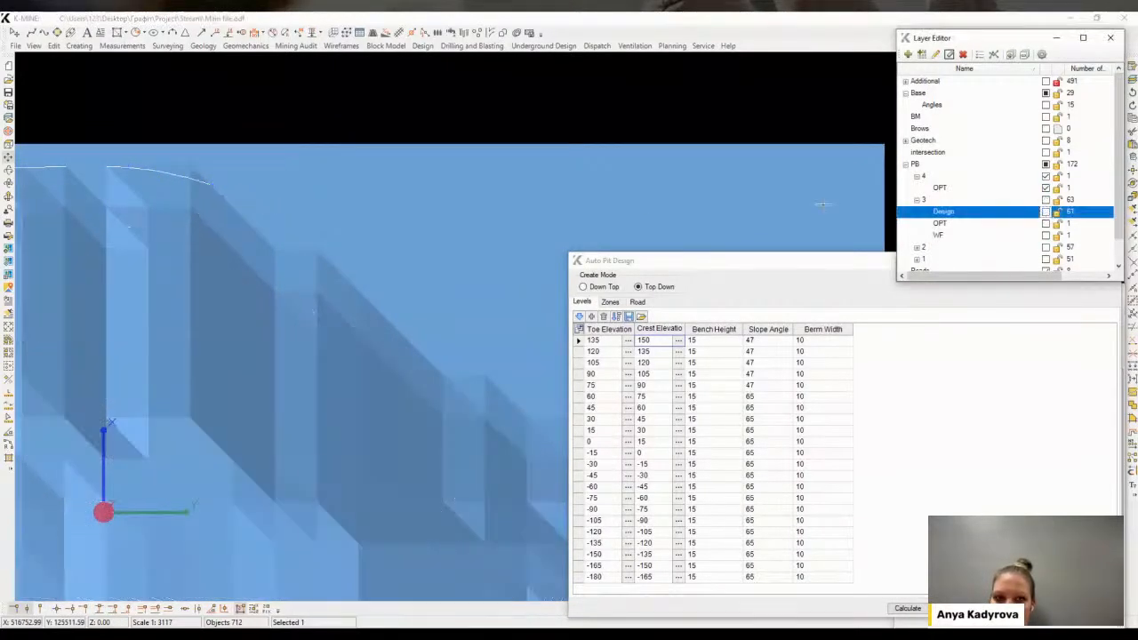
pyautogui.scroll(-2, 521, 169)
pyautogui.moveTo(549, 288); pyautogui.dragTo(466, 236, button='middle')
pyautogui.scroll(-2, 466, 237)
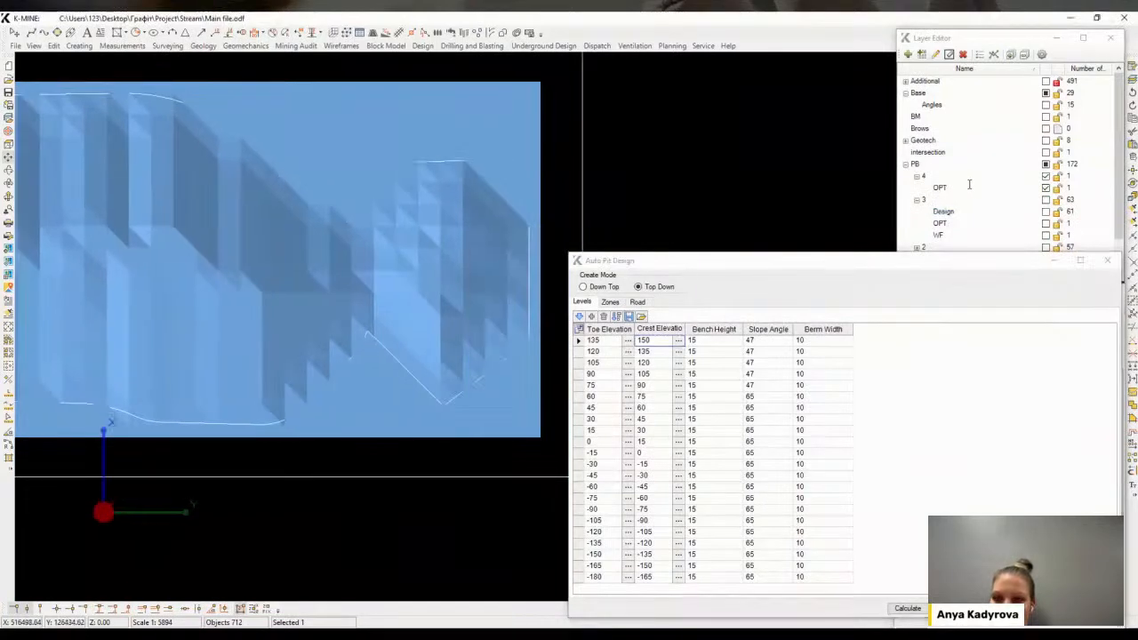
pyautogui.click(1046, 187)
# Select the new boundary and inscribe 10-point arcs between the segments of the south-east notch to smooth it
pyautogui.moveTo(385, 207); pyautogui.dragTo(409, 208, button='middle')
pyautogui.click(410, 208)
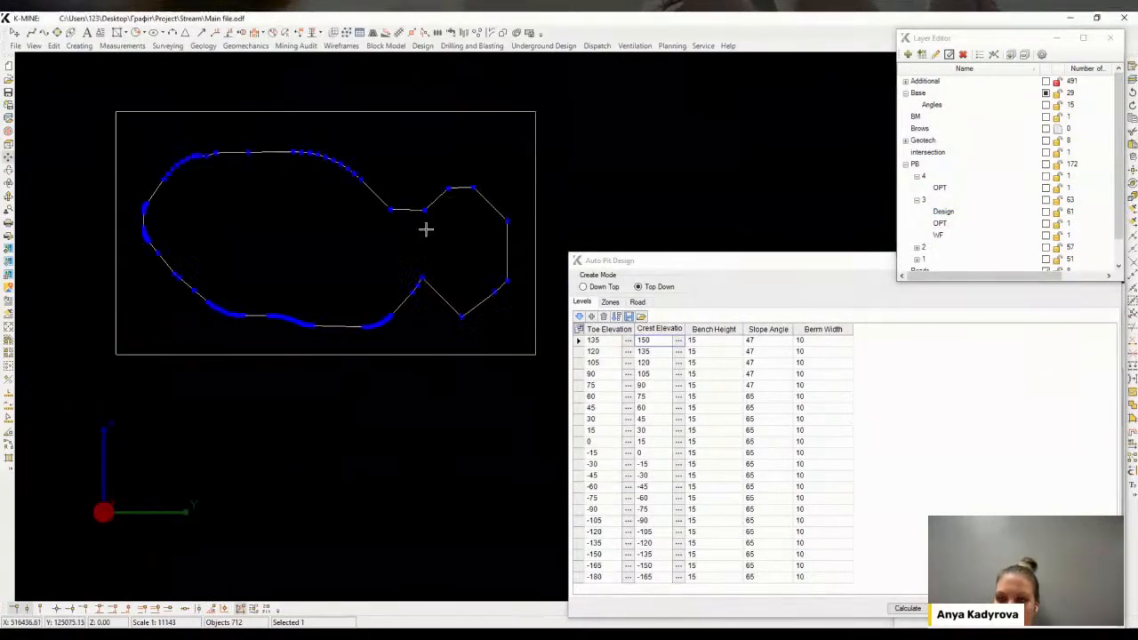
pyautogui.press('space')
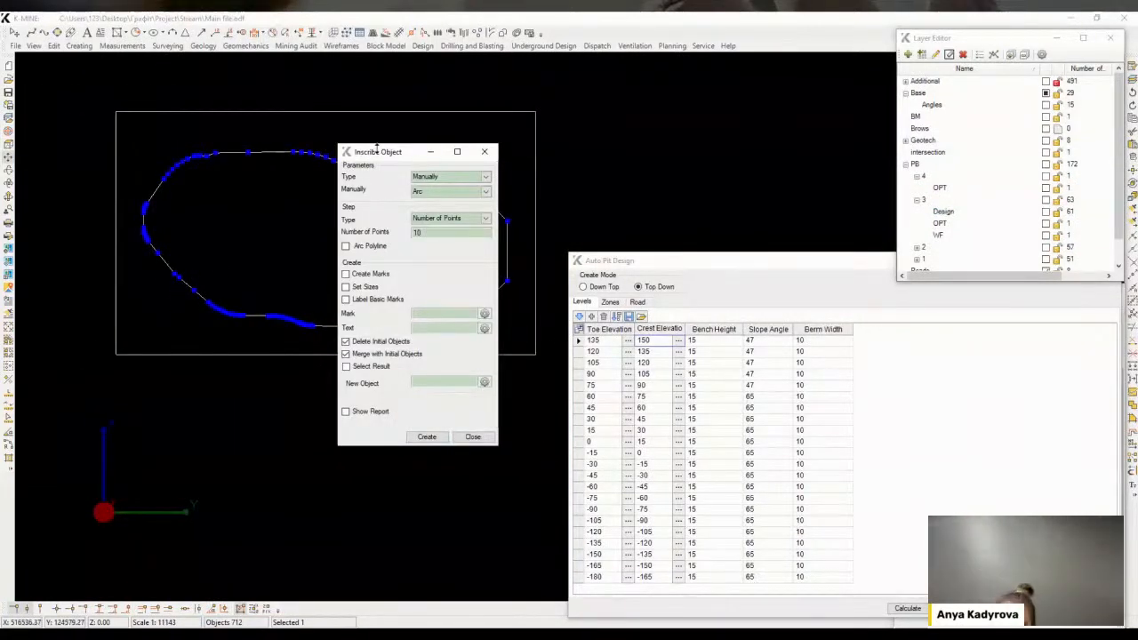
pyautogui.moveTo(410, 160); pyautogui.dragTo(90, 311)
pyautogui.click(119, 581)
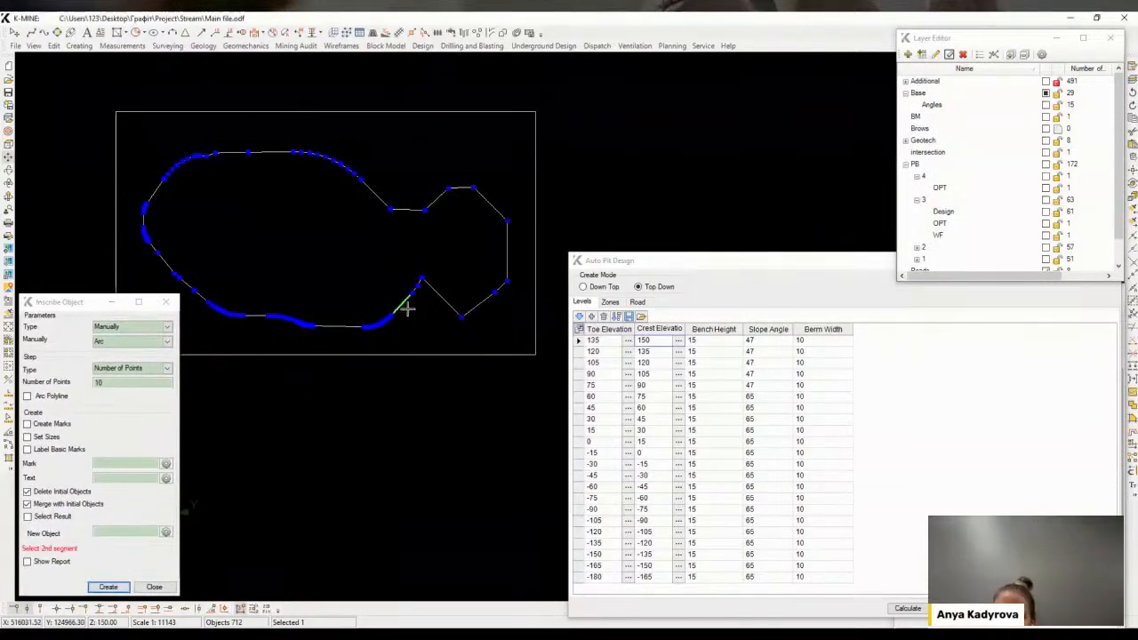
pyautogui.scroll(5, 418, 282)
pyautogui.click(109, 587)
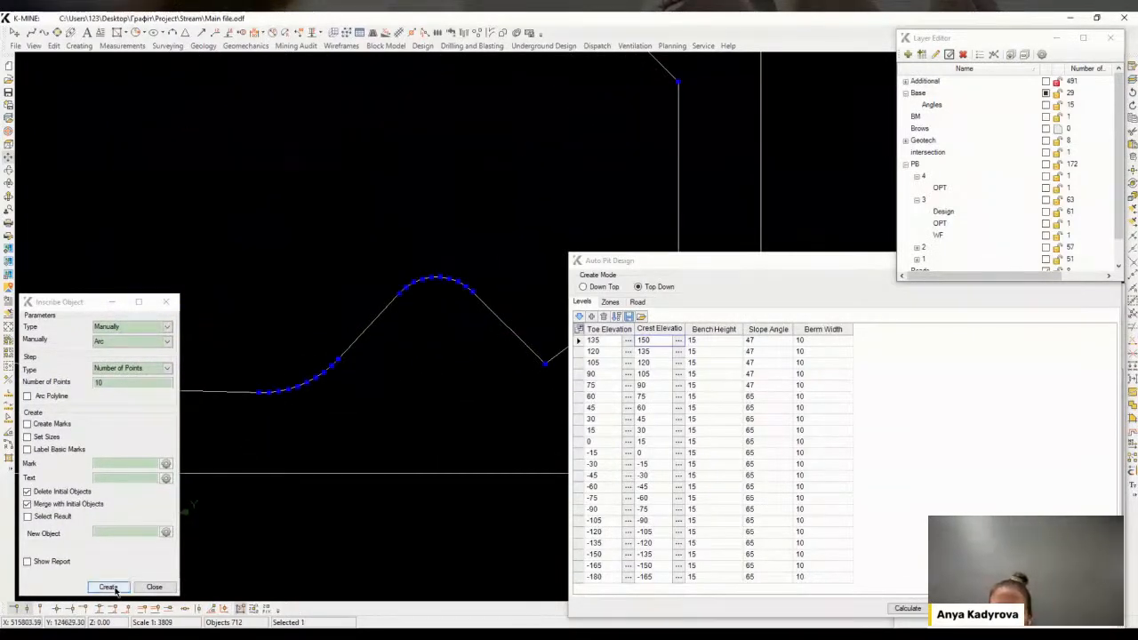
pyautogui.moveTo(499, 316); pyautogui.dragTo(341, 353, button='middle')
pyautogui.click(341, 352)
pyautogui.click(432, 362)
pyautogui.click(392, 352)
pyautogui.click(109, 588)
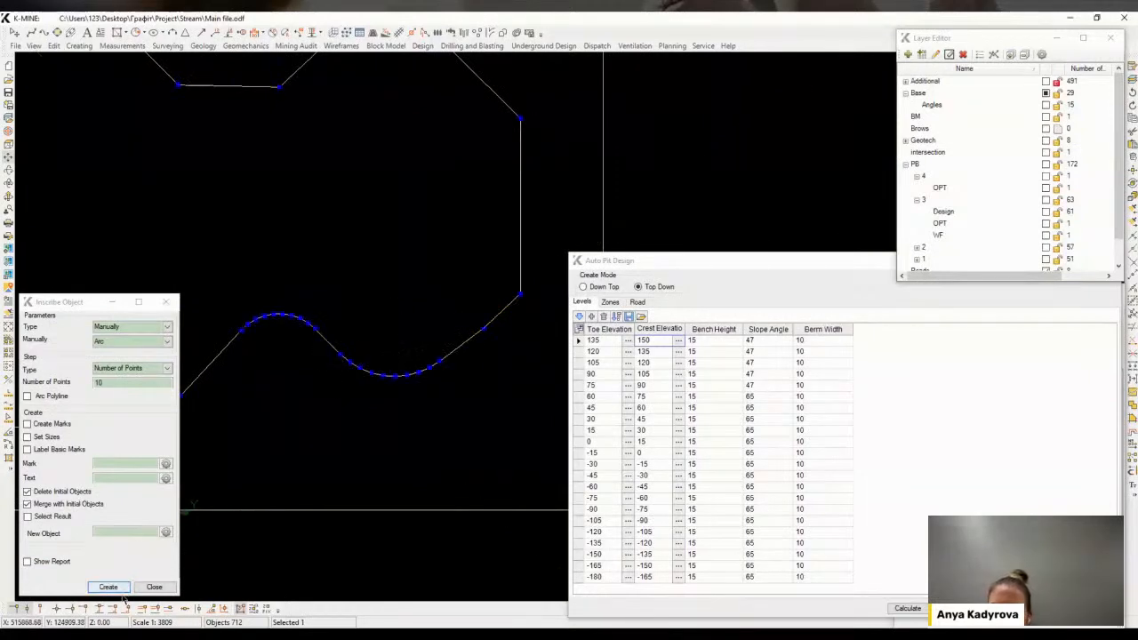
# Inscribe another 10-point arc at the boundary's east corner and close the Inscribe Object dialog
pyautogui.click(446, 346)
pyautogui.click(520, 264)
pyautogui.click(523, 269)
pyautogui.moveTo(488, 234); pyautogui.dragTo(468, 377, button='middle')
pyautogui.click(307, 485)
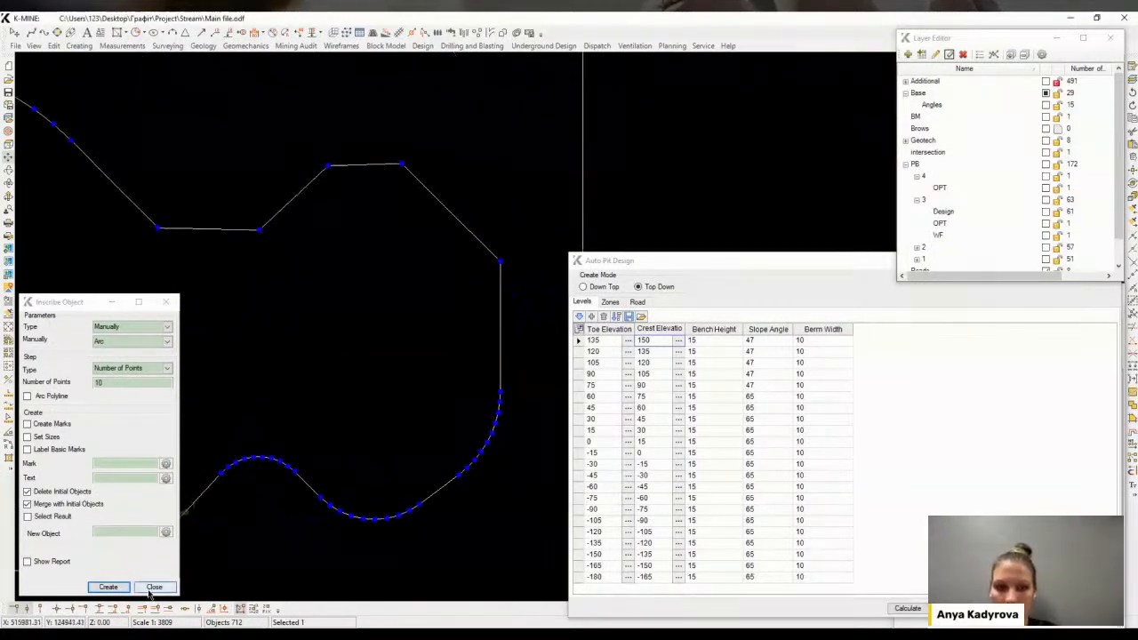
# Inscribe 10-point arcs between the segments at the boundary's north and east corners
pyautogui.click(111, 589)
pyautogui.click(318, 218)
pyautogui.click(389, 210)
pyautogui.click(373, 169)
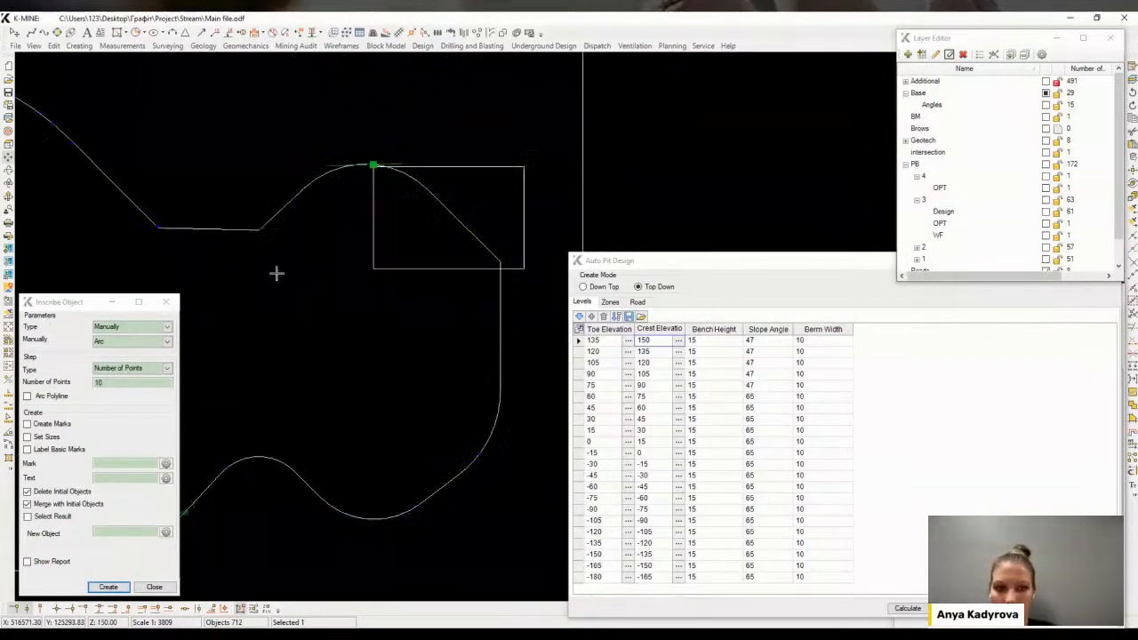
pyautogui.click(419, 175)
pyautogui.click(108, 586)
pyautogui.click(466, 228)
pyautogui.click(500, 273)
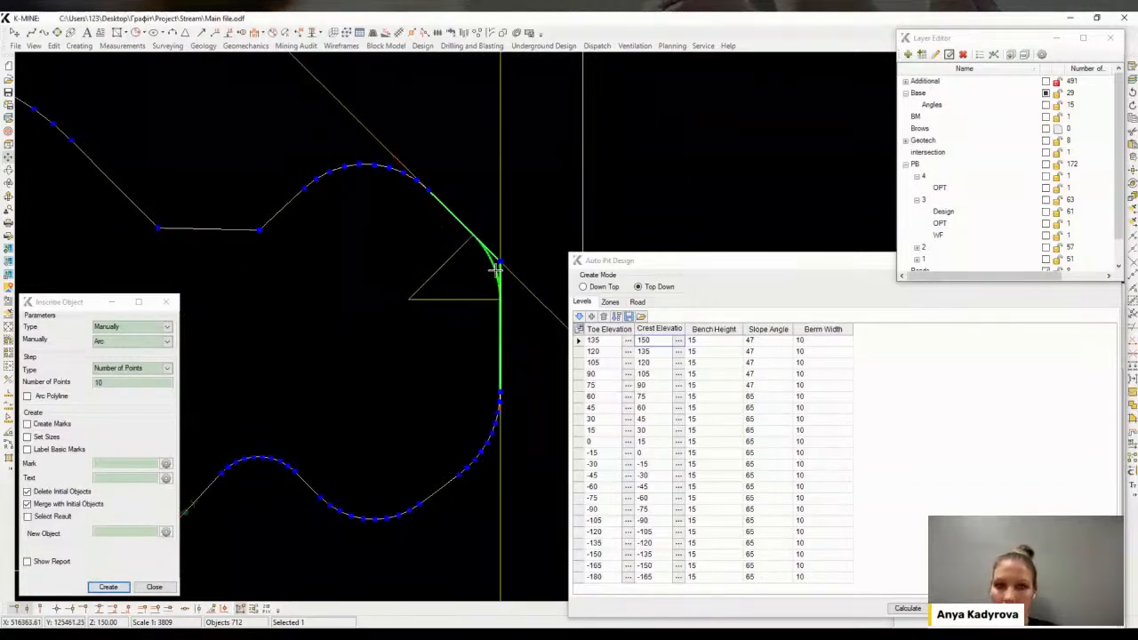
# Inscribe 10-point arcs at the boundary's north-west corners to round off the remaining sharp bends
pyautogui.click(494, 263)
pyautogui.click(493, 261)
pyautogui.moveTo(362, 311); pyautogui.dragTo(450, 307, button='middle')
pyautogui.click(111, 587)
pyautogui.click(223, 202)
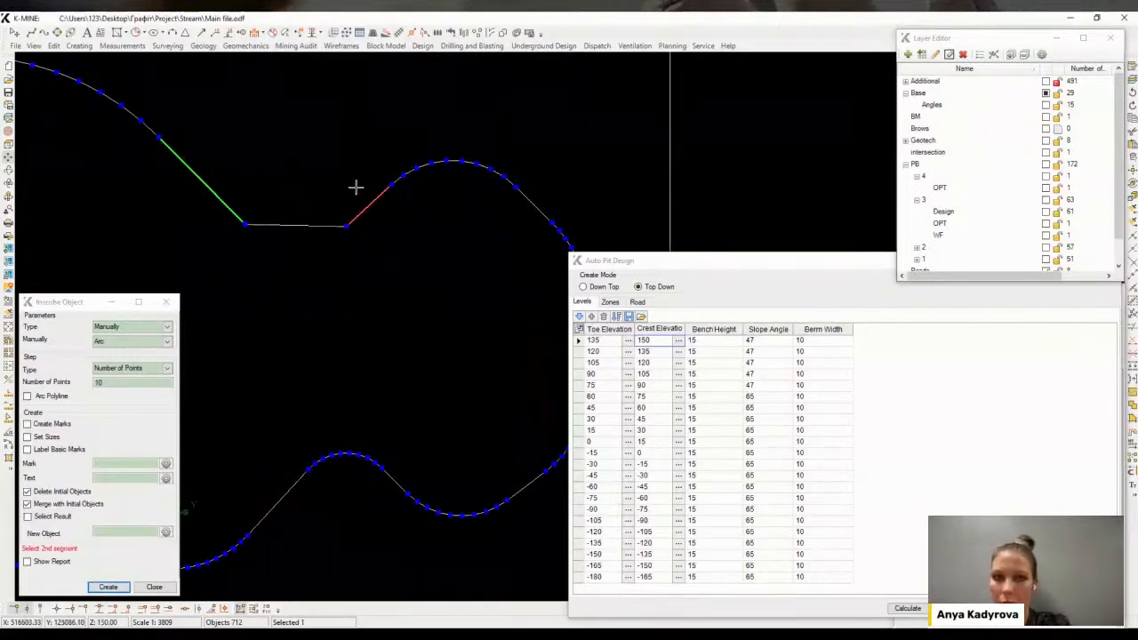
pyautogui.click(363, 197)
pyautogui.click(301, 226)
pyautogui.scroll(-2, 319, 259)
pyautogui.scroll(-3, 422, 241)
pyautogui.moveTo(350, 255); pyautogui.dragTo(415, 259, button='middle')
pyautogui.click(421, 241)
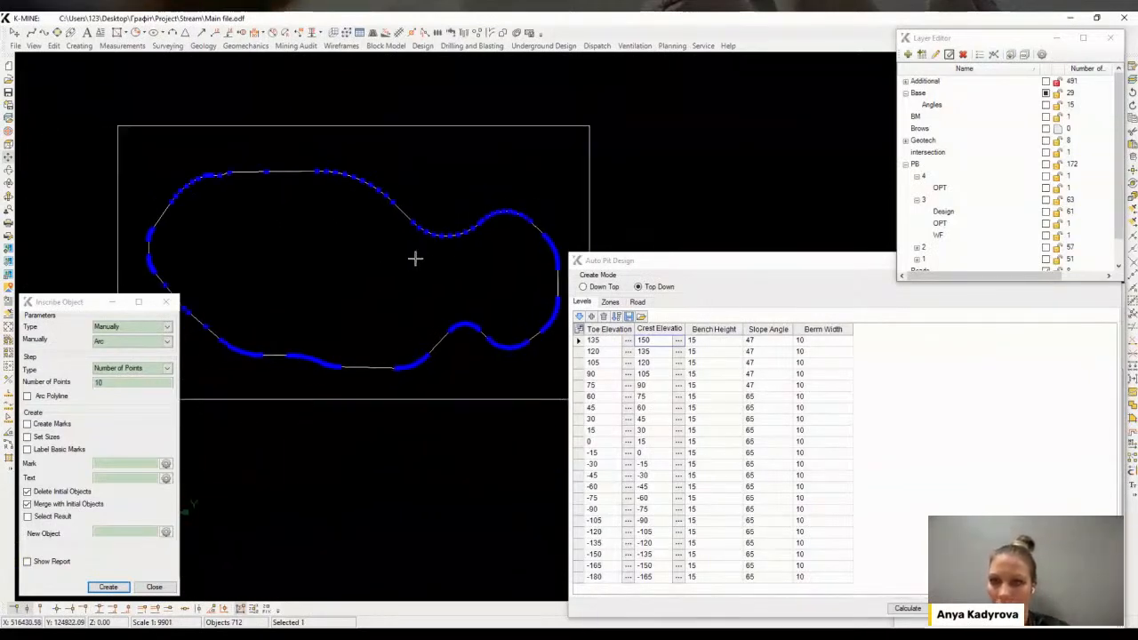
# Set the new boundary as the baseline of the 150 crest level, show the pushback 3 Design layer, and calculate the benches
pyautogui.click(680, 343)
pyautogui.click(168, 304)
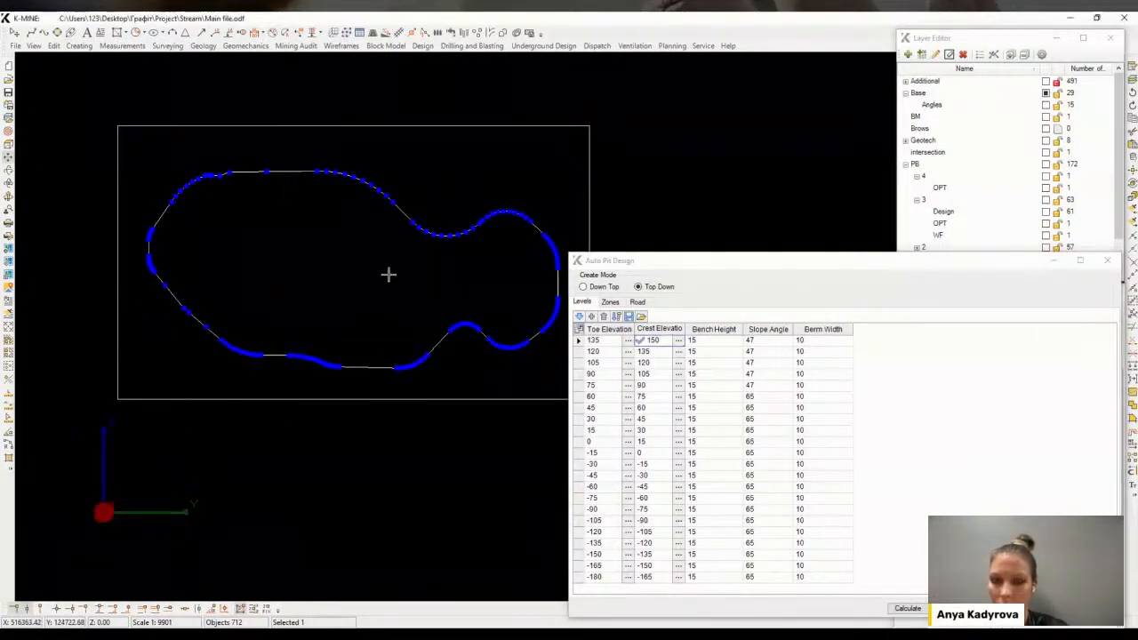
pyautogui.click(956, 217)
pyautogui.click(1045, 211)
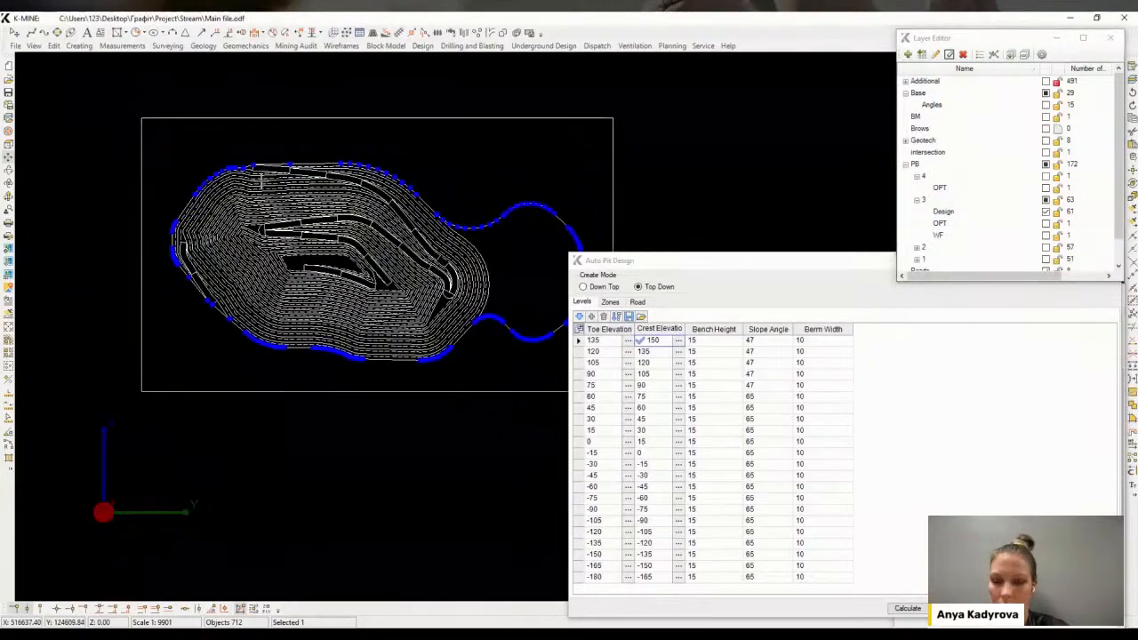
pyautogui.scroll(2, 256, 167)
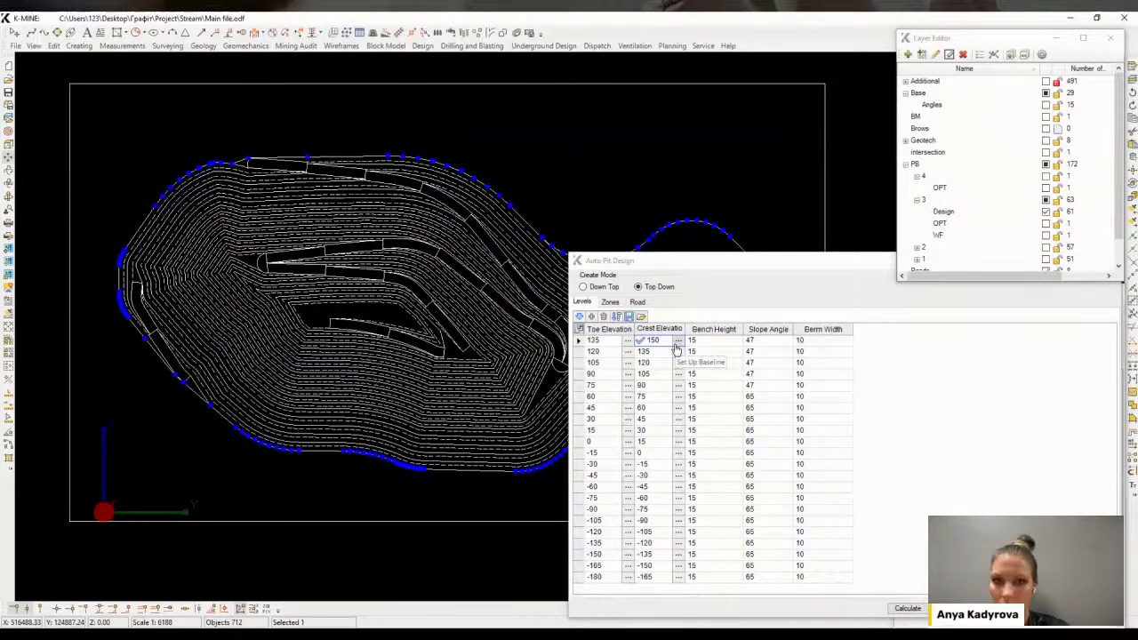
pyautogui.click(907, 609)
# Pick road R1's start point at the boundary's north-west corner and recalculate the pit
pyautogui.moveTo(436, 305); pyautogui.dragTo(375, 318, button='middle')
pyautogui.click(637, 302)
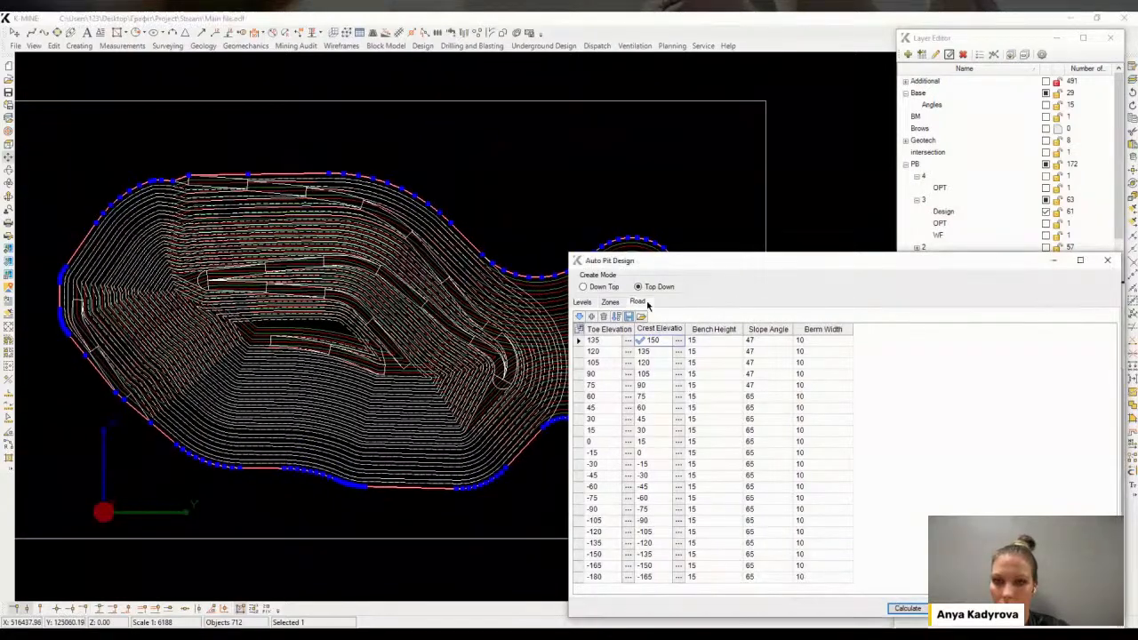
pyautogui.click(637, 341)
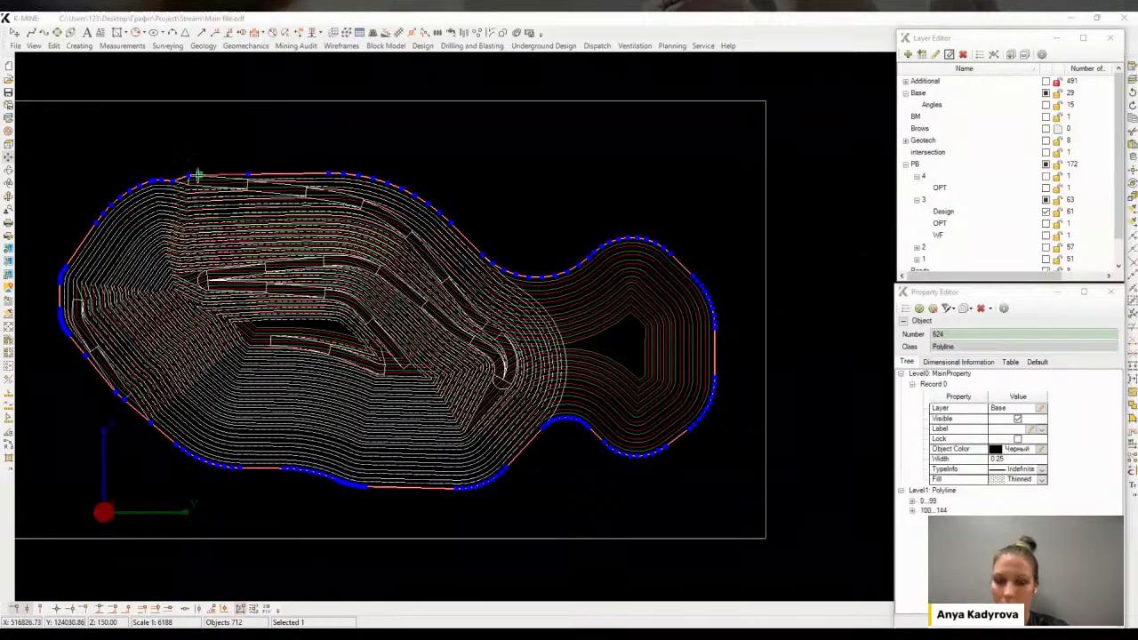
pyautogui.click(189, 176)
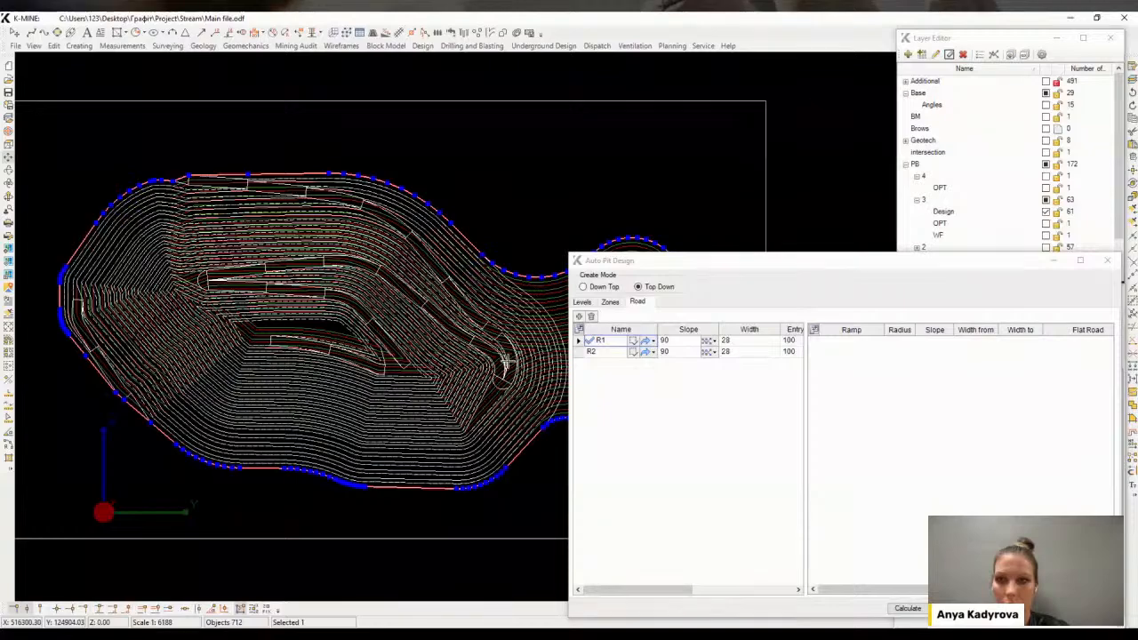
pyautogui.click(907, 608)
# Set road R1 to end at Ramp 7 and recalculate
pyautogui.scroll(5, 312, 266)
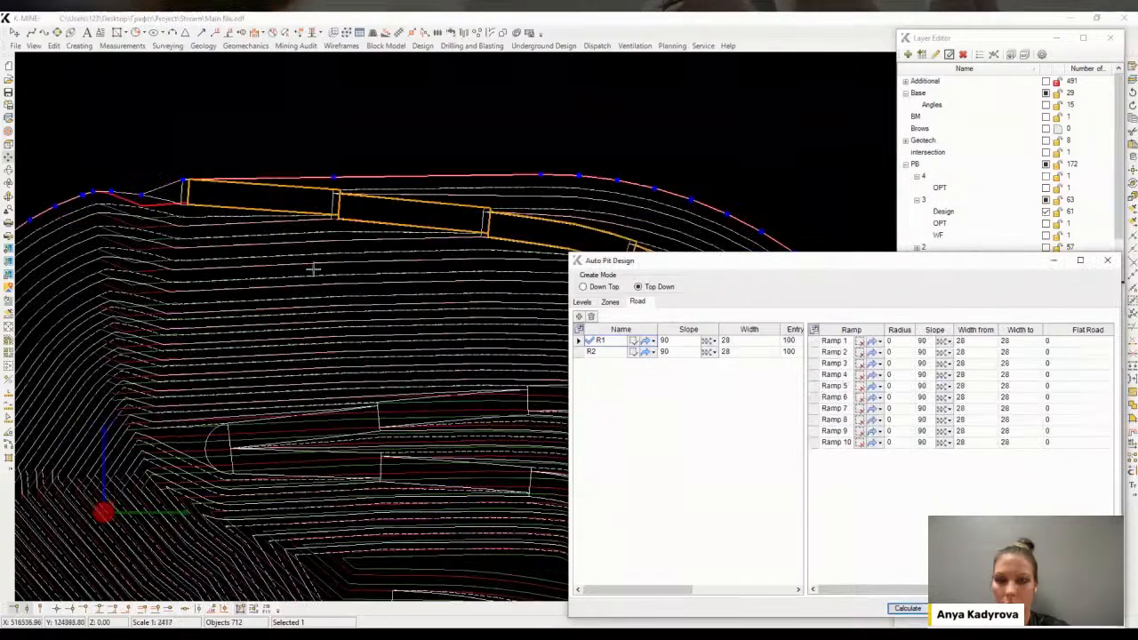
pyautogui.moveTo(497, 345); pyautogui.dragTo(480, 336, button='middle')
pyautogui.click(843, 409)
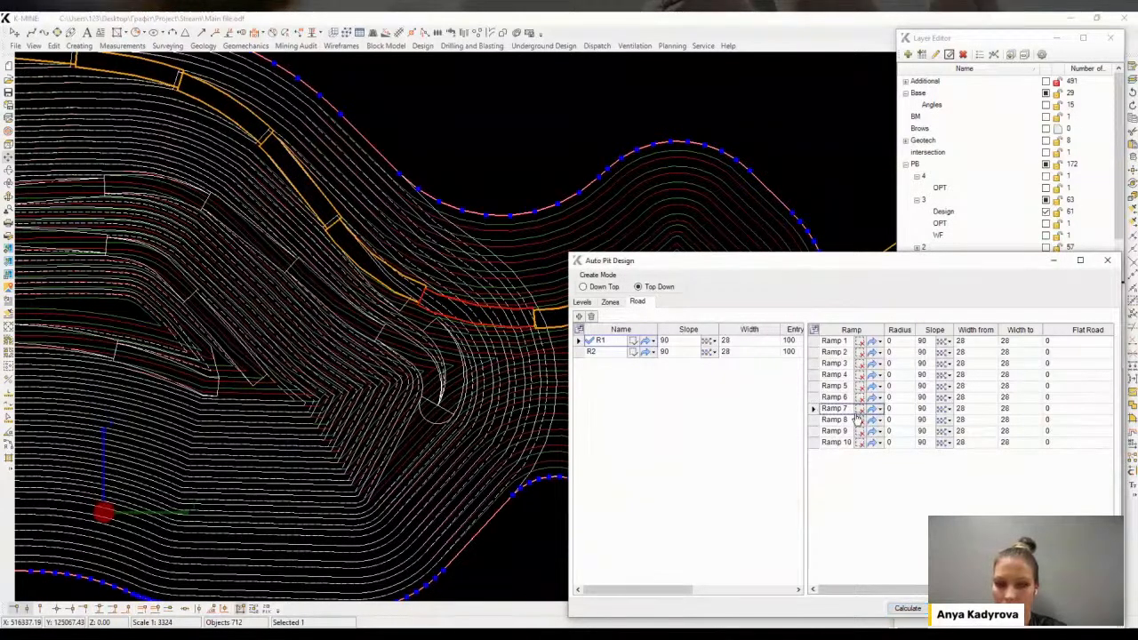
pyautogui.click(911, 609)
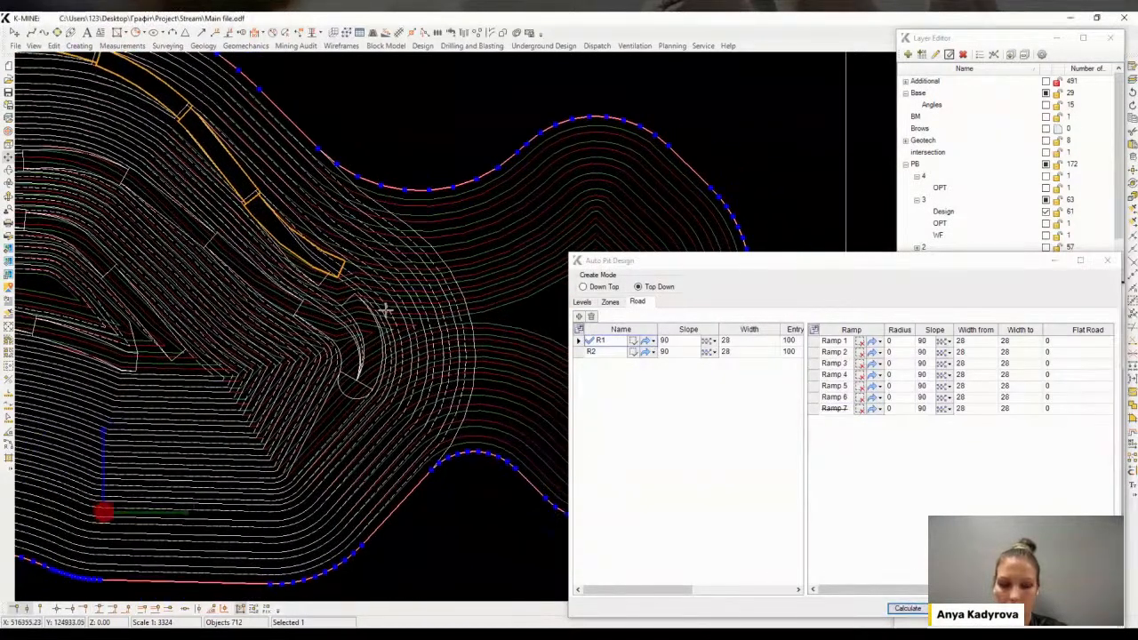
# Re-pick R1's start point exactly on the boundary's north-west vertex
pyautogui.moveTo(305, 264); pyautogui.dragTo(573, 371, button='middle')
pyautogui.moveTo(66, 162); pyautogui.dragTo(114, 173, button='middle')
pyautogui.click(644, 343)
pyautogui.scroll(10, 115, 133)
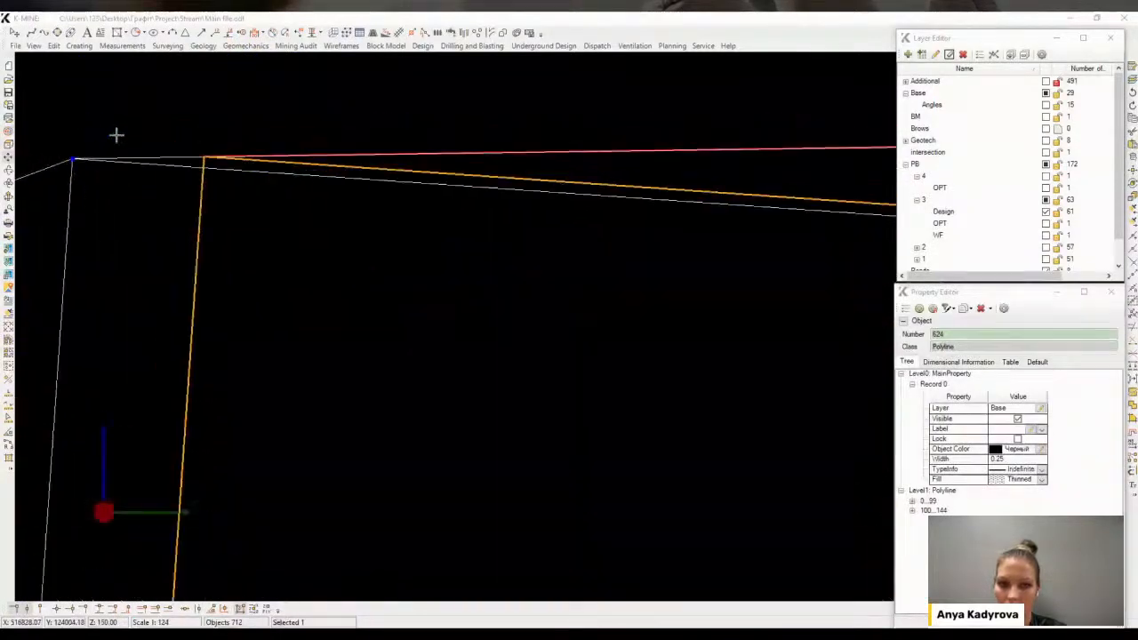
pyautogui.click(78, 159)
# Inspect the R1 ramp route along the pit walls
pyautogui.scroll(-10, 325, 274)
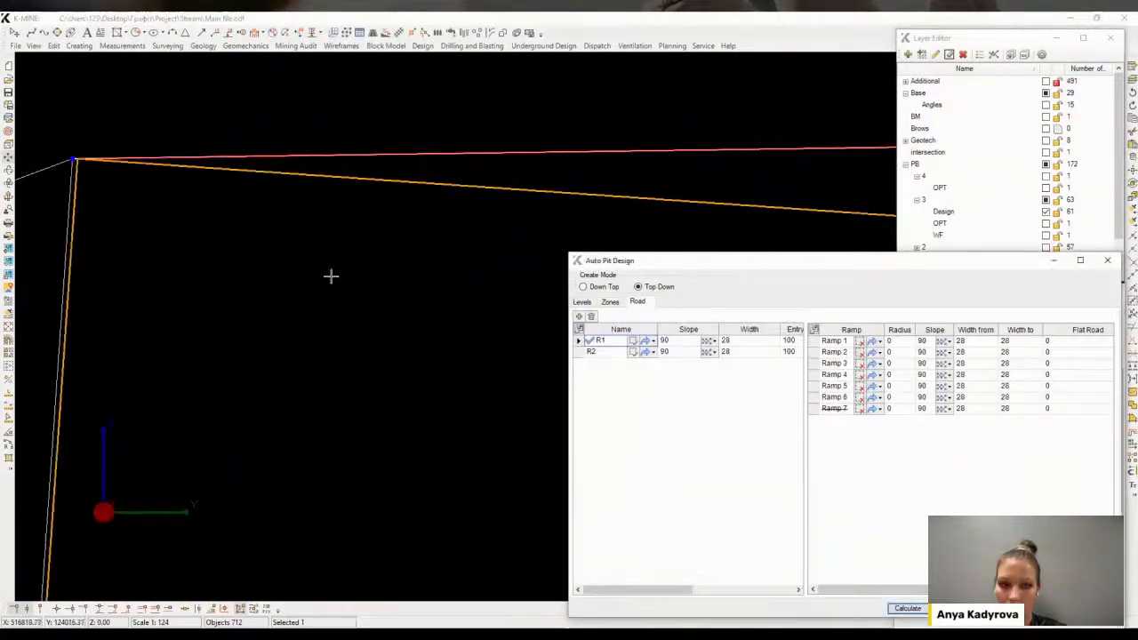
pyautogui.scroll(6, 417, 281)
pyautogui.moveTo(416, 281); pyautogui.dragTo(107, 139, button='middle')
pyautogui.moveTo(457, 330); pyautogui.dragTo(279, 210, button='middle')
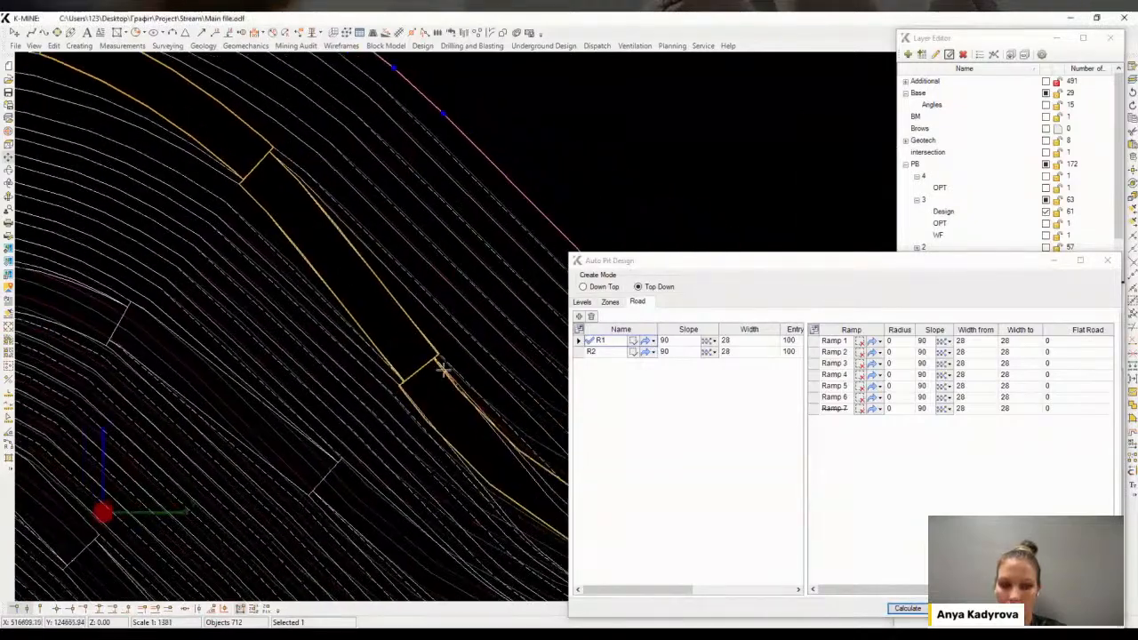
pyautogui.moveTo(546, 478); pyautogui.dragTo(386, 331, button='middle')
pyautogui.moveTo(478, 408); pyautogui.dragTo(452, 356, button='middle')
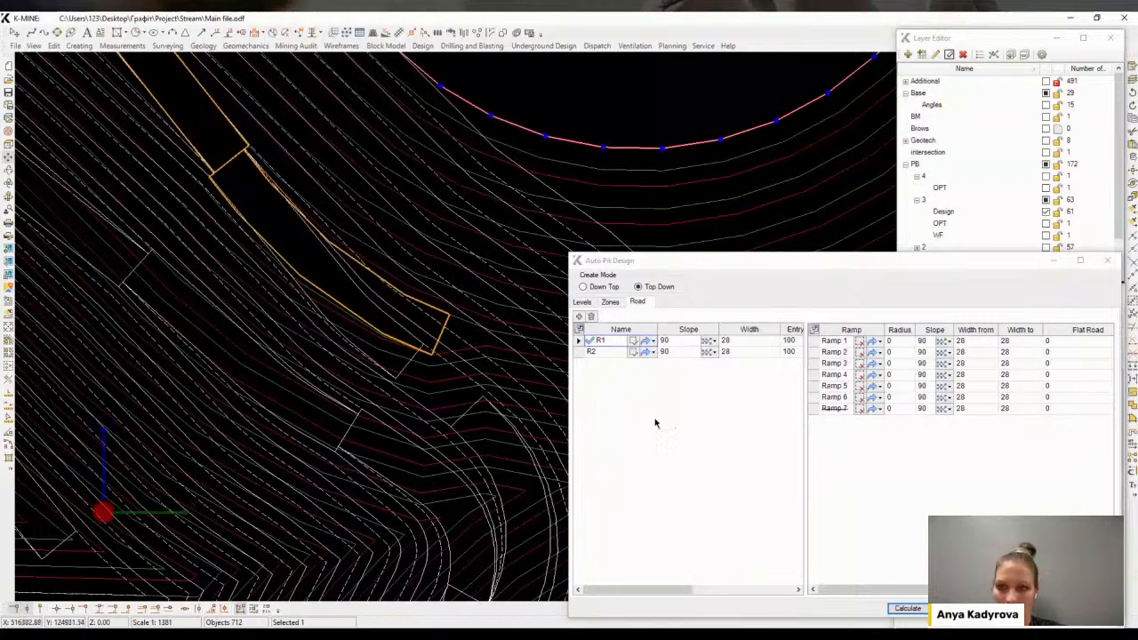
pyautogui.moveTo(531, 385); pyautogui.dragTo(480, 376)
pyautogui.scroll(-3, 502, 393)
pyautogui.moveTo(503, 393); pyautogui.dragTo(217, 301, button='middle')
pyautogui.scroll(-1, 267, 339)
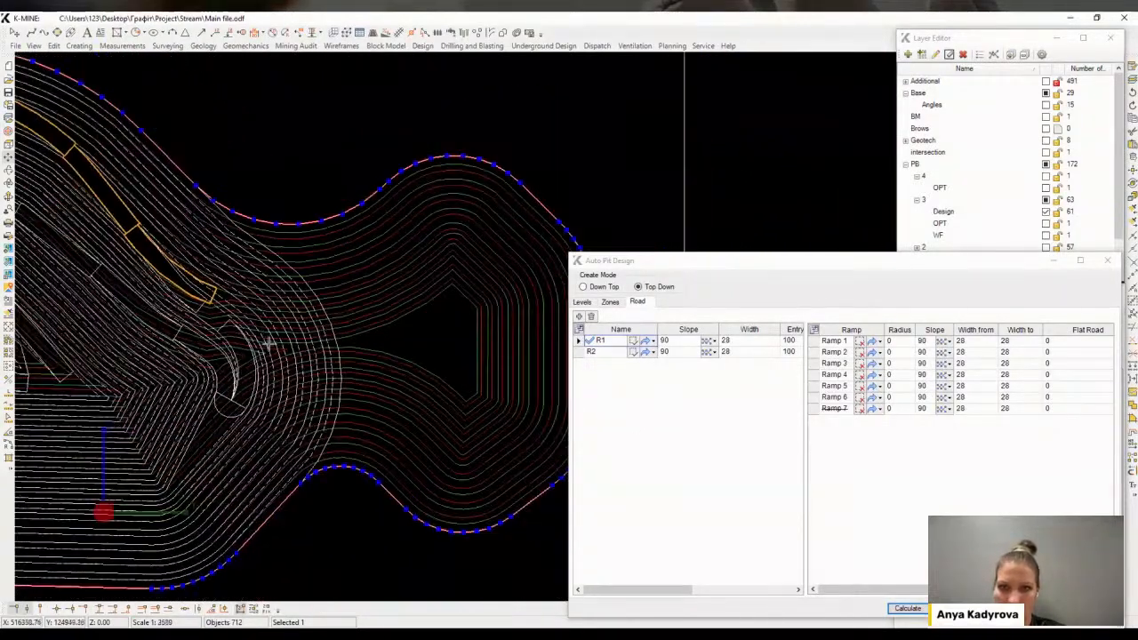
pyautogui.moveTo(341, 350); pyautogui.dragTo(333, 330, button='middle')
# Pick road R2's start point on the boundary's south-east side and calculate
pyautogui.click(604, 354)
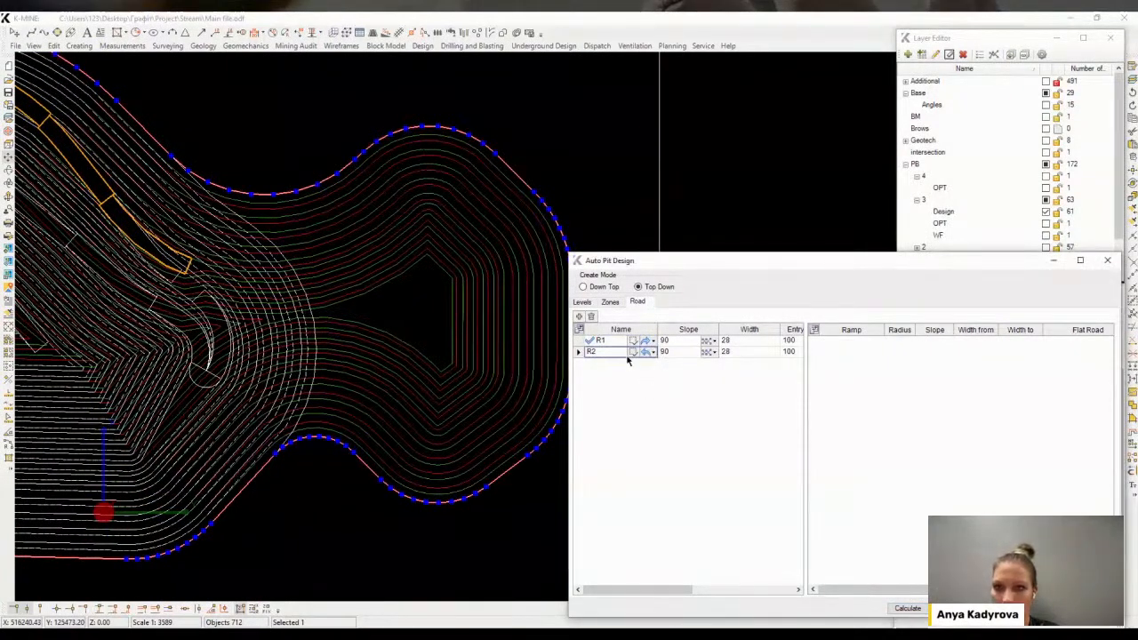
pyautogui.click(633, 353)
pyautogui.click(524, 466)
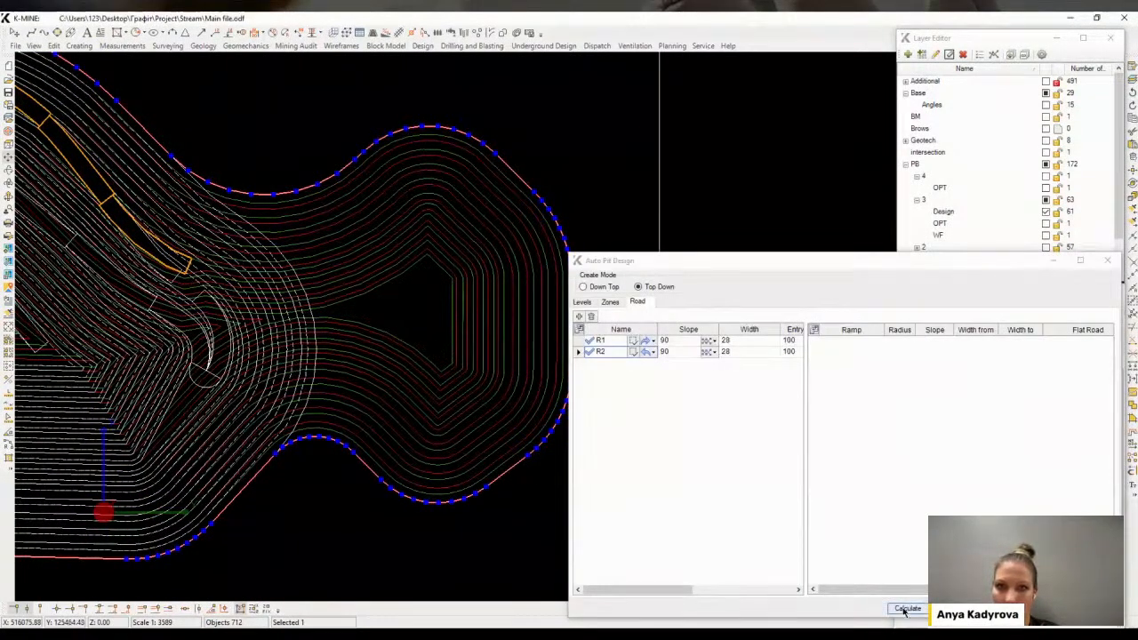
pyautogui.moveTo(287, 347); pyautogui.dragTo(293, 280, button='middle')
# Choose Ramp 7 as road R2's end and recalculate the design
pyautogui.click(834, 457)
pyautogui.click(841, 422)
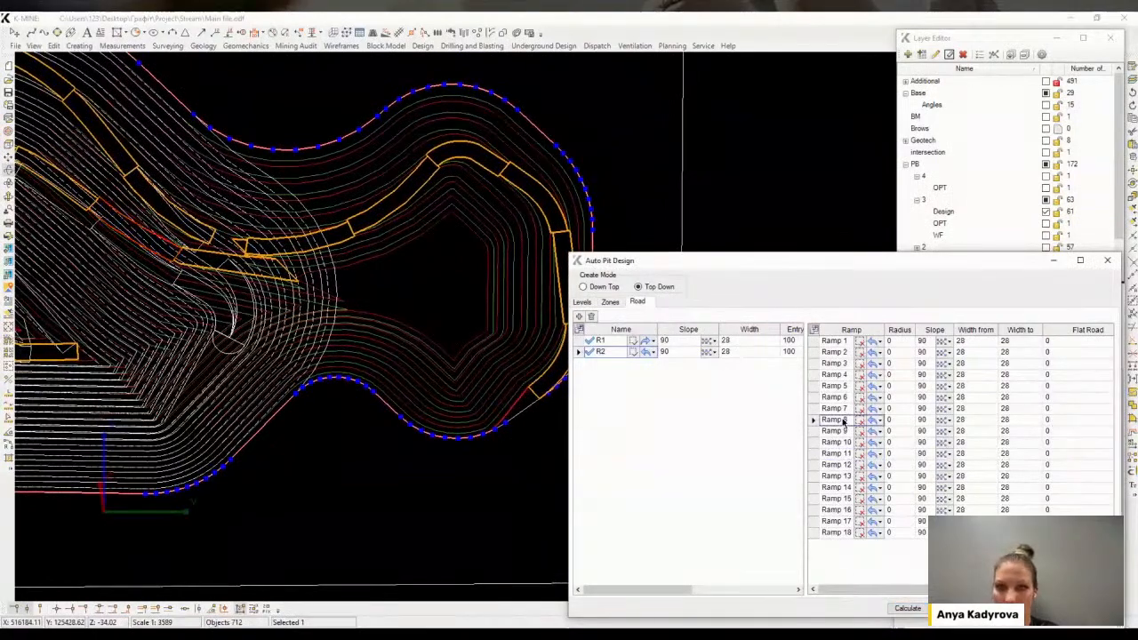
pyautogui.click(834, 401)
pyautogui.click(835, 409)
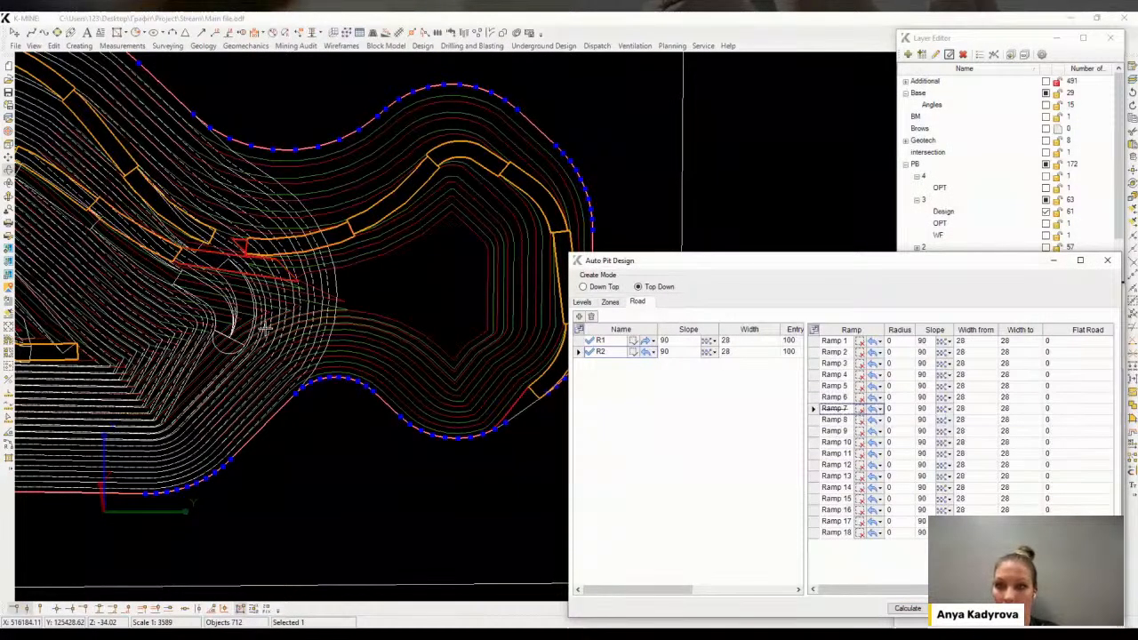
pyautogui.click(902, 611)
pyautogui.moveTo(223, 241); pyautogui.dragTo(391, 305, button='middle')
pyautogui.scroll(3, 325, 211)
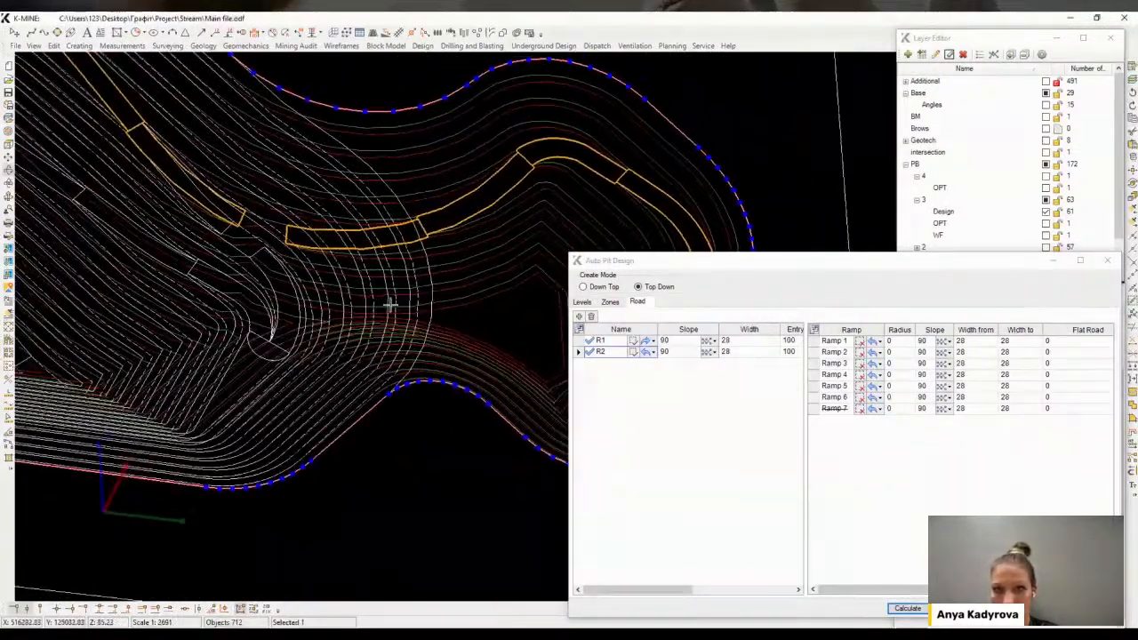
pyautogui.click(869, 414)
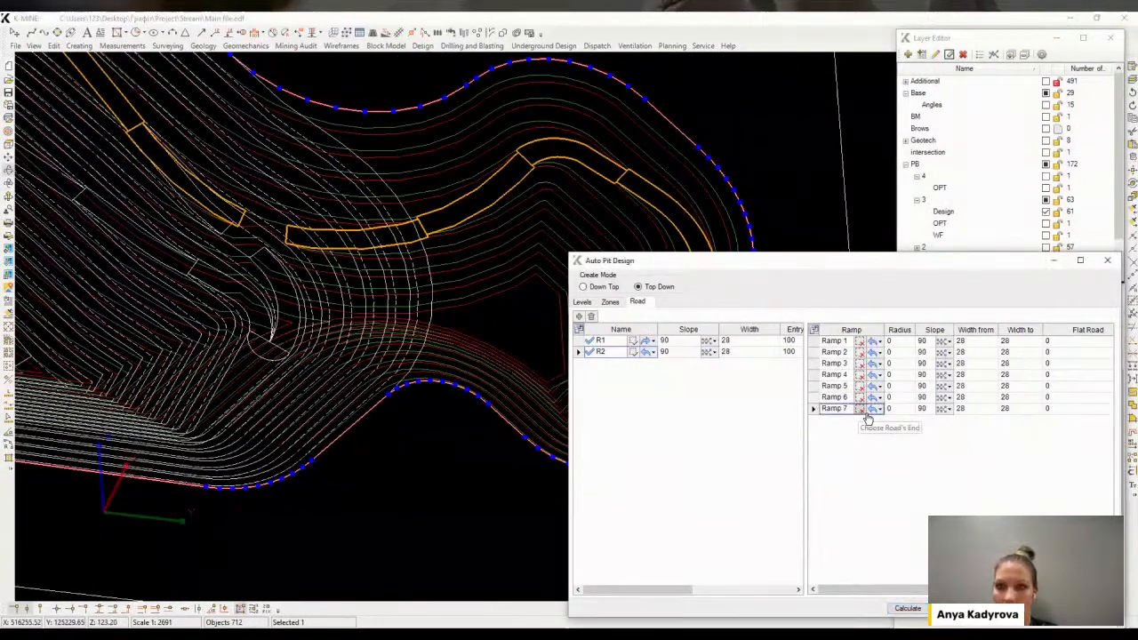
pyautogui.click(907, 608)
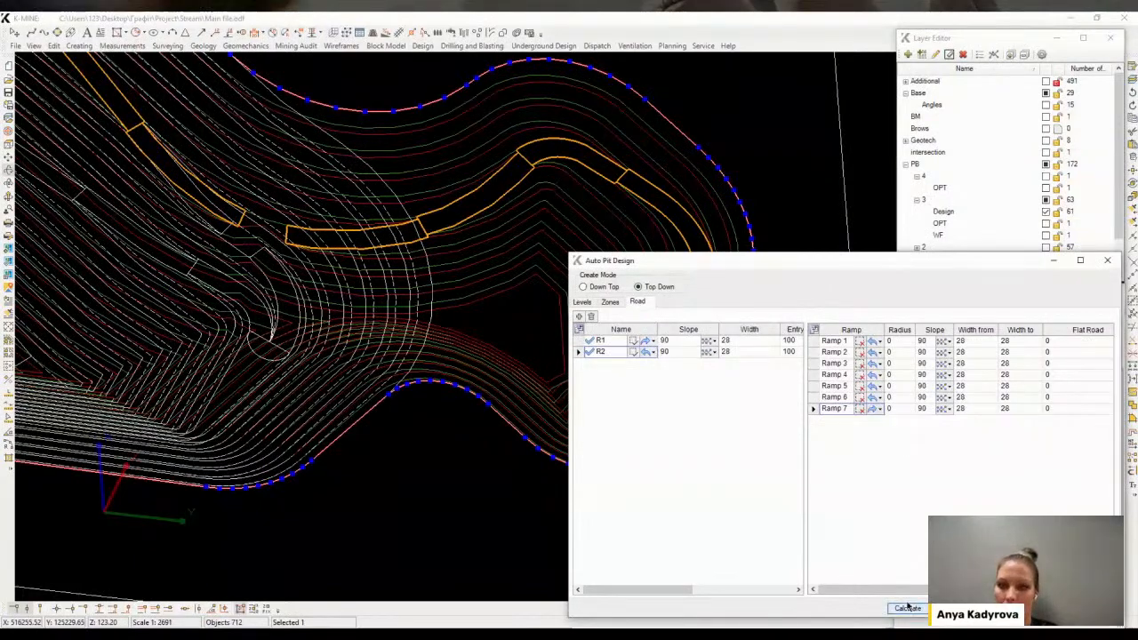
# Create the calculated pit design with benches and ramps in the drawing
pyautogui.scroll(-3, 504, 334)
pyautogui.moveTo(504, 333); pyautogui.dragTo(397, 274, button='middle')
pyautogui.click(955, 608)
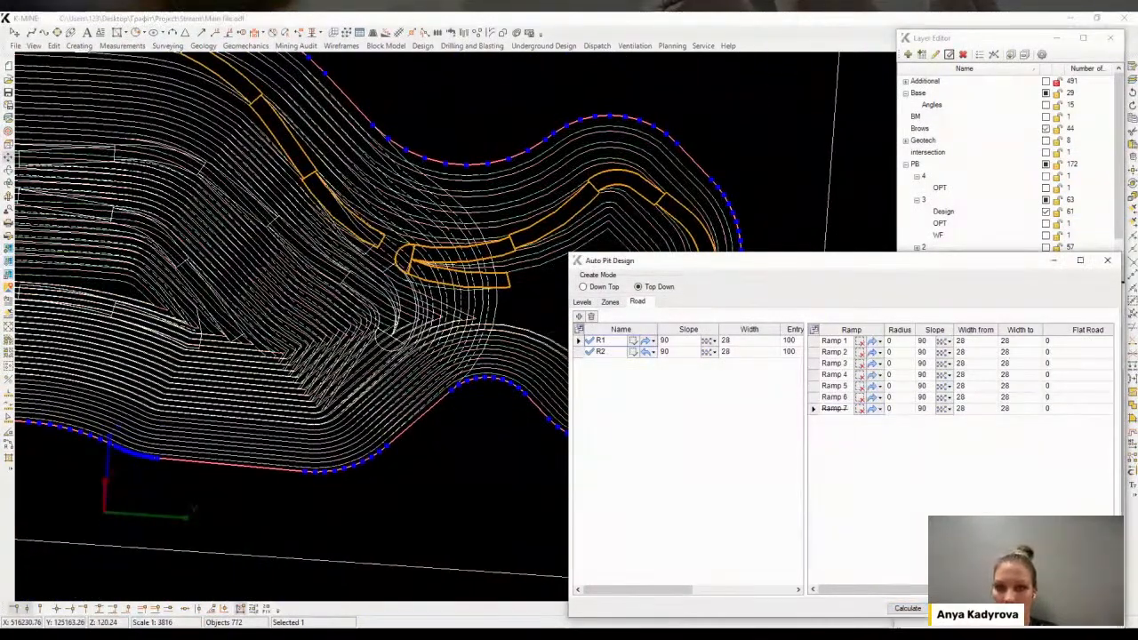
# Hide the pushback 3 Design layer to view the new pushback alone
pyautogui.click(943, 210)
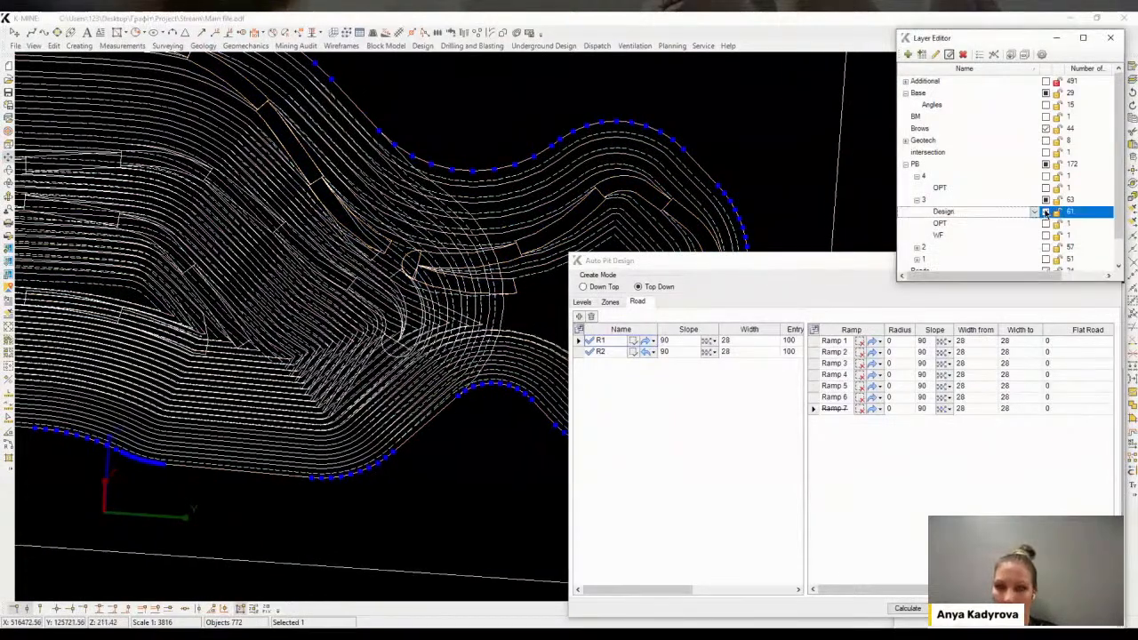
pyautogui.scroll(2, 393, 279)
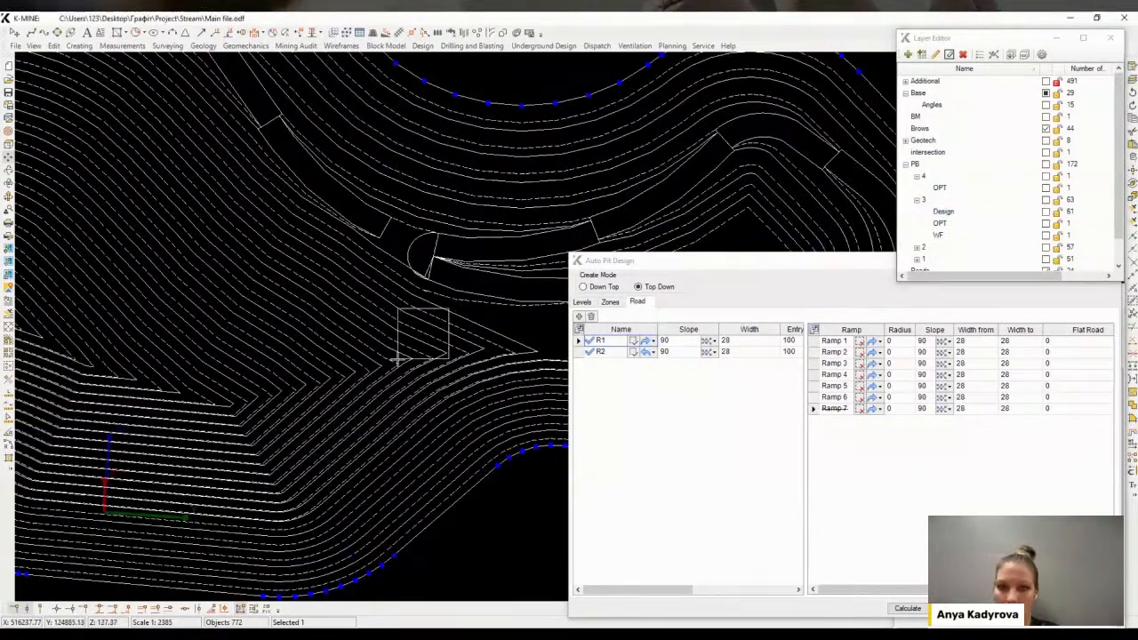
pyautogui.scroll(-3, 389, 338)
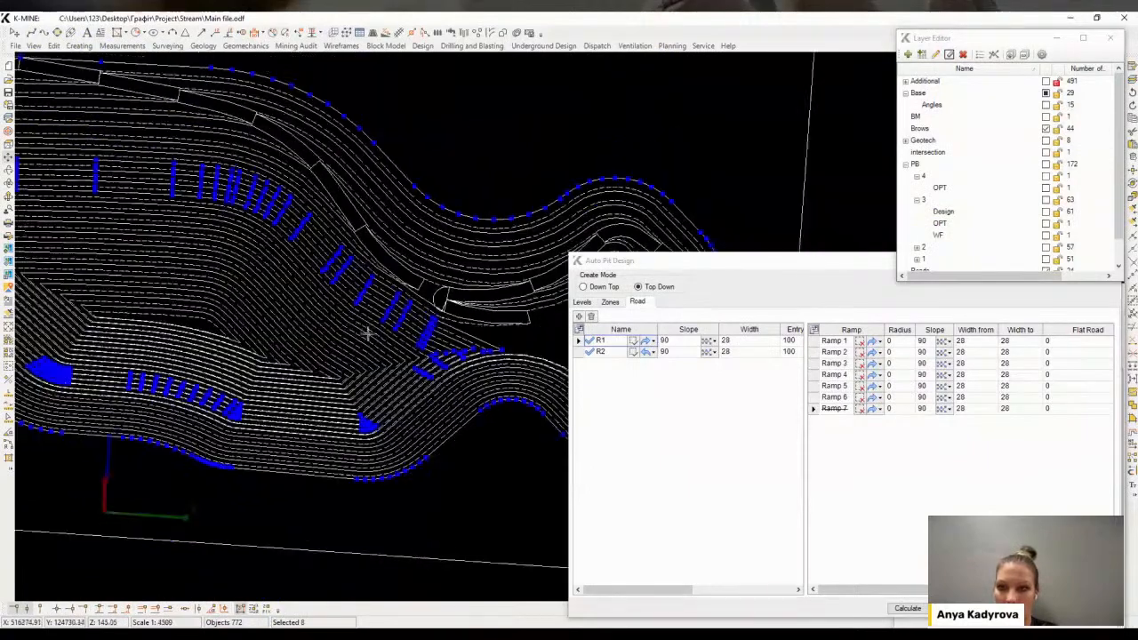
# Select and remove the leftover brow fragments inside the new pit
pyautogui.moveTo(420, 343); pyautogui.dragTo(320, 297, button='middle')
pyautogui.scroll(2, 340, 282)
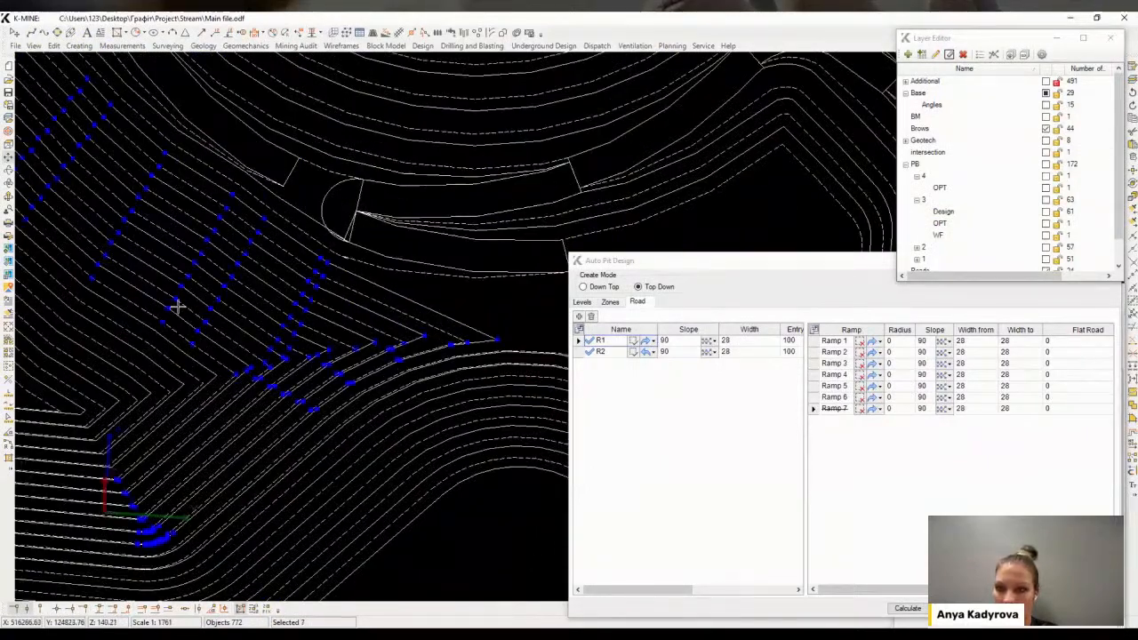
pyautogui.moveTo(178, 307); pyautogui.dragTo(39, 358)
pyautogui.press('Escape')
pyautogui.scroll(4, 330, 272)
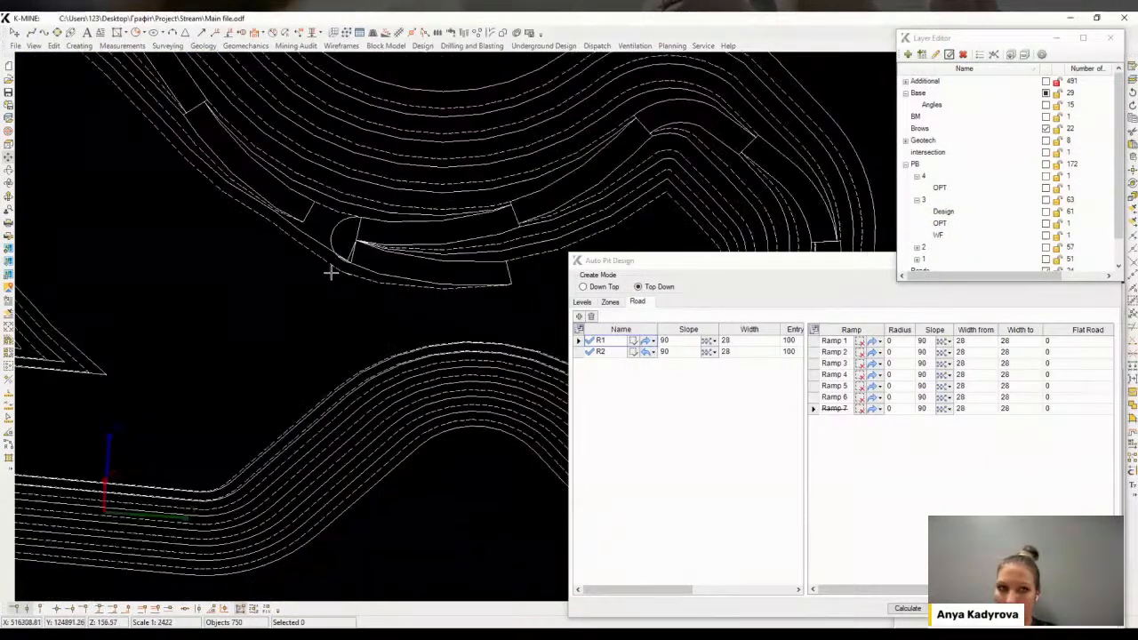
pyautogui.scroll(-6, 388, 303)
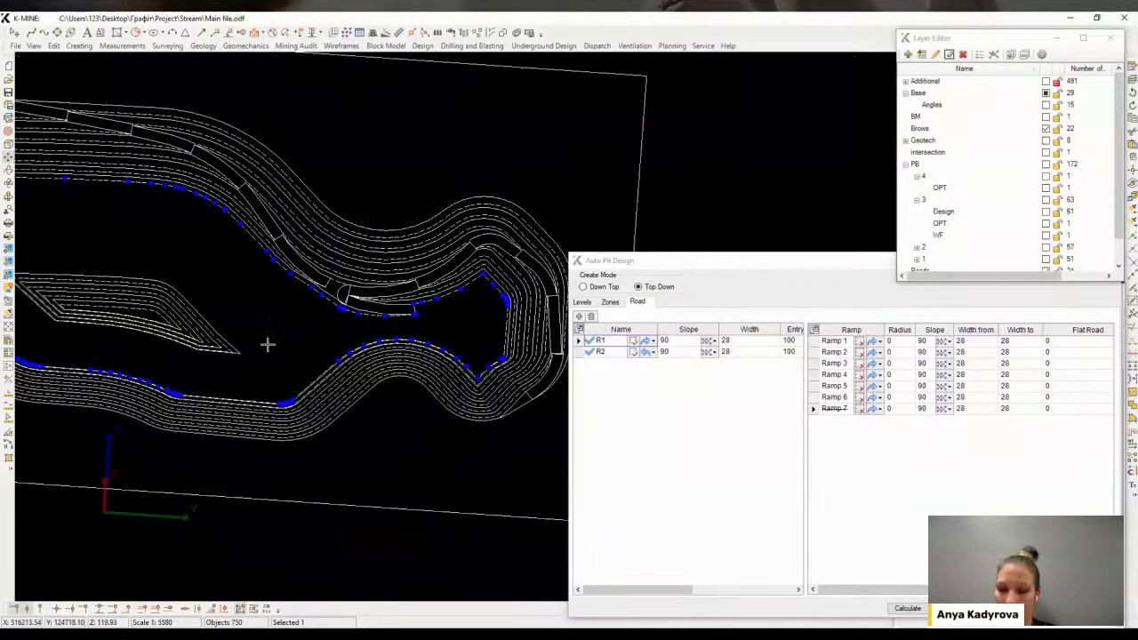
pyautogui.moveTo(405, 310); pyautogui.dragTo(599, 321, button='middle')
pyautogui.scroll(3, 343, 279)
pyautogui.click(348, 252)
pyautogui.scroll(-3, 347, 269)
# Inscribe a 10-point arc at the north-west corner of the inner bench contour
pyautogui.press('space')
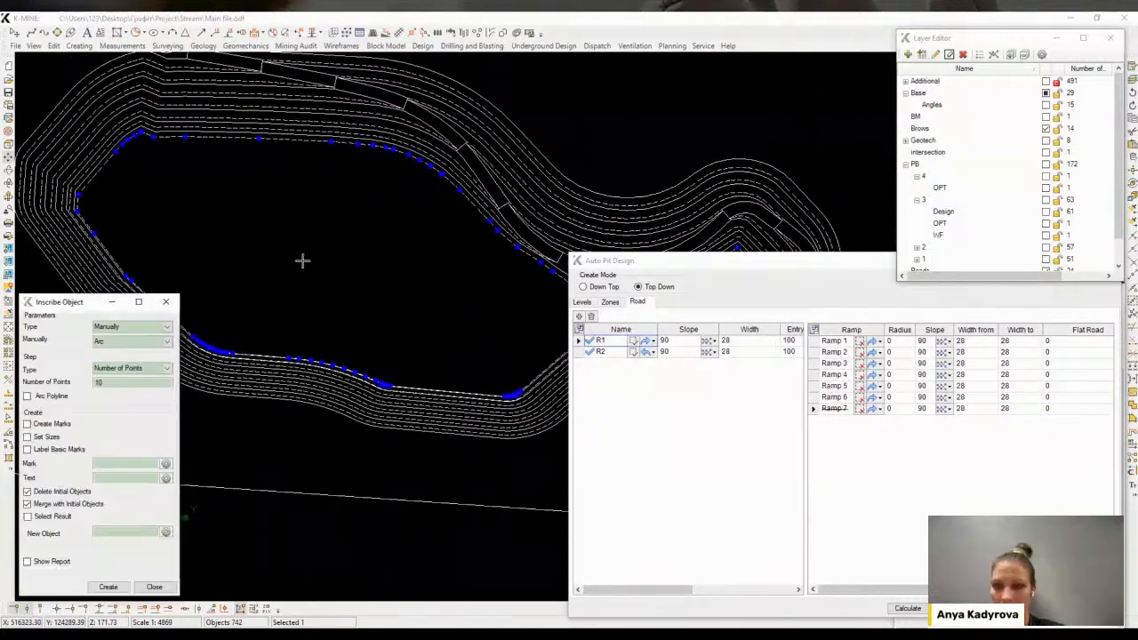
pyautogui.click(107, 588)
pyautogui.scroll(3, 128, 147)
pyautogui.click(73, 176)
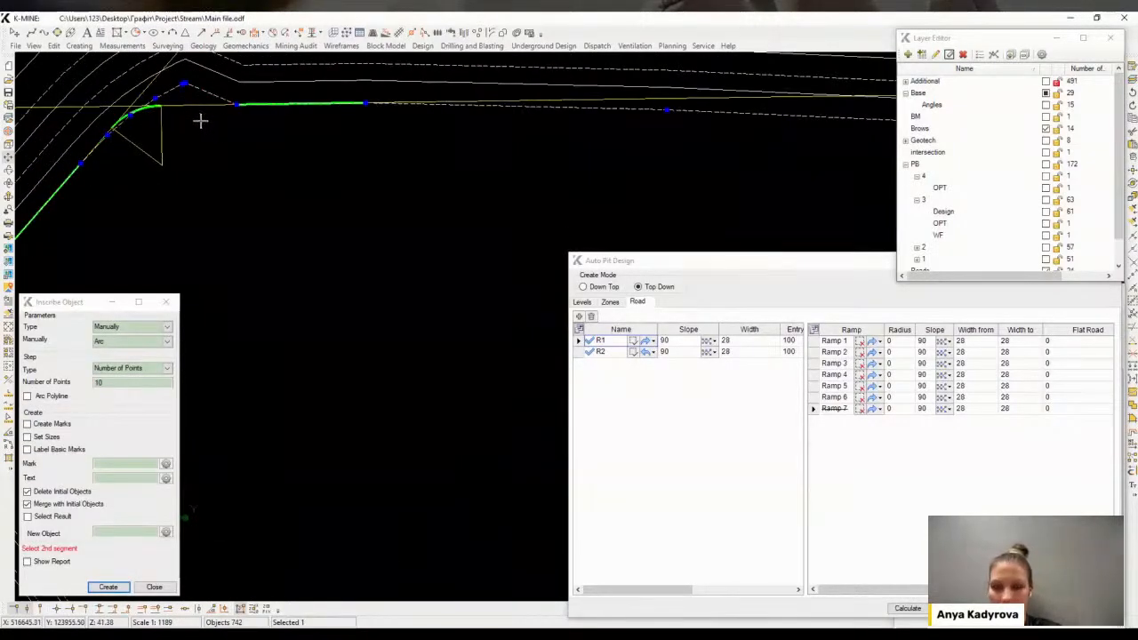
pyautogui.click(199, 146)
pyautogui.scroll(-4, 214, 134)
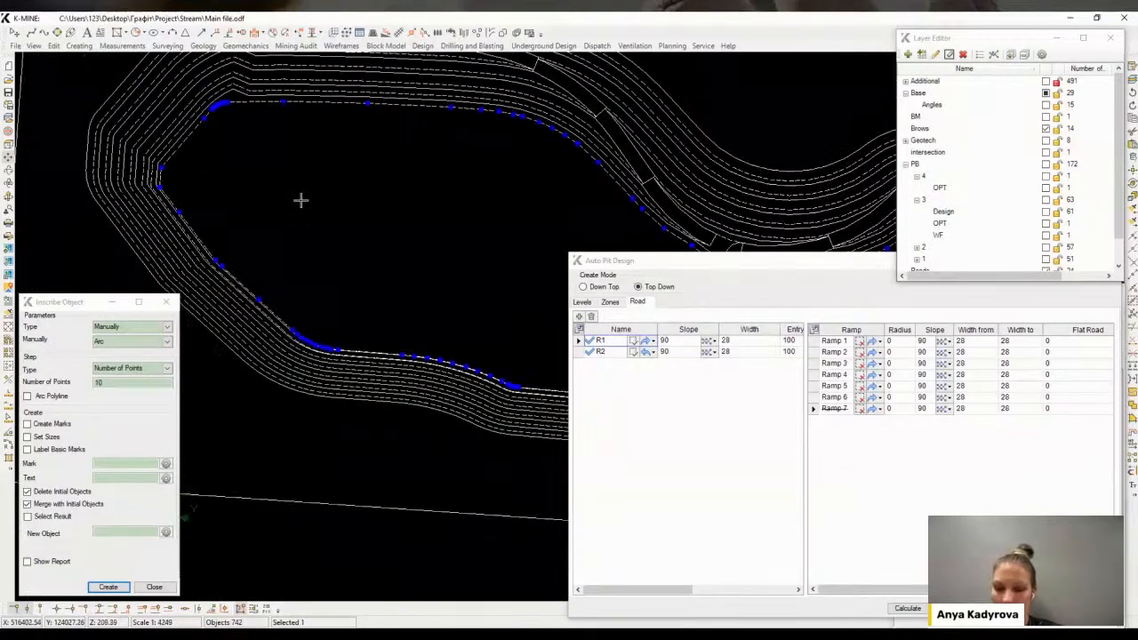
# Inscribe a 10-point arc at the sharp bend of the brow contour where the ramp turns
pyautogui.scroll(3, 583, 176)
pyautogui.moveTo(562, 233); pyautogui.dragTo(280, 263, button='middle')
pyautogui.scroll(-4, 338, 254)
pyautogui.moveTo(267, 382); pyautogui.dragTo(357, 399, button='middle')
pyautogui.press('o')
pyautogui.click(263, 142)
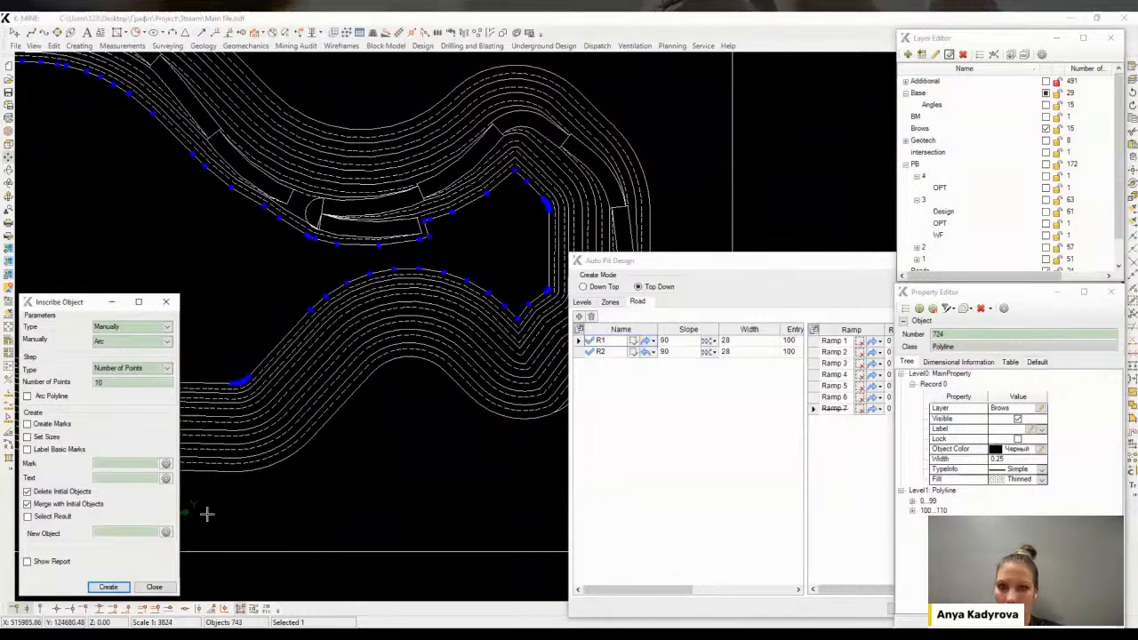
pyautogui.click(484, 287)
pyautogui.click(542, 272)
pyautogui.click(521, 296)
pyautogui.moveTo(520, 295); pyautogui.dragTo(523, 305, button='middle')
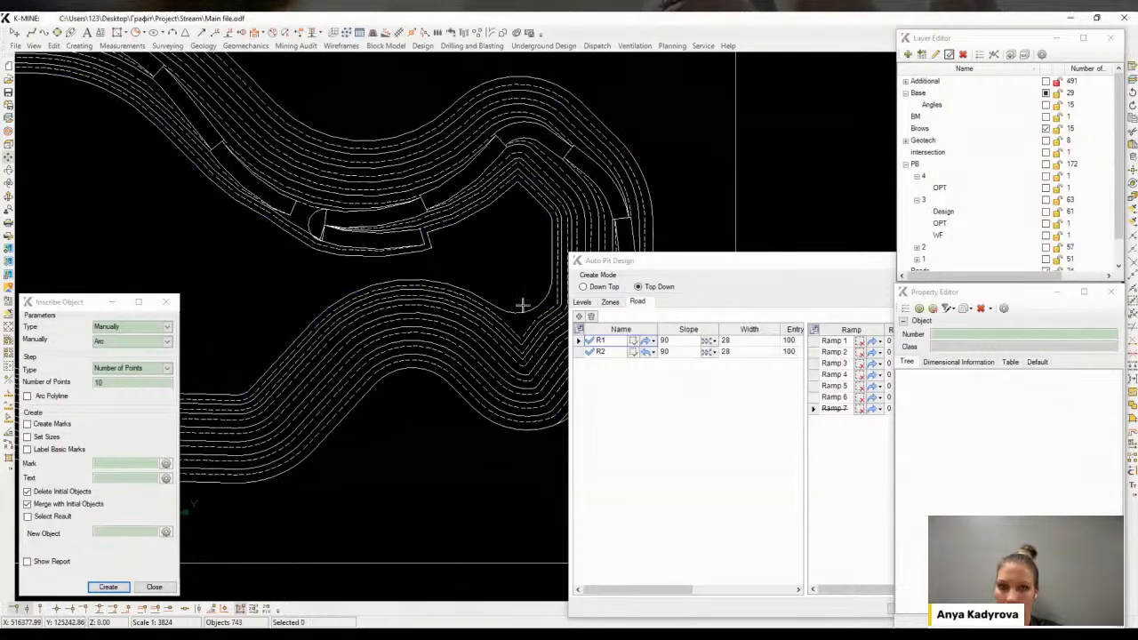
pyautogui.click(522, 305)
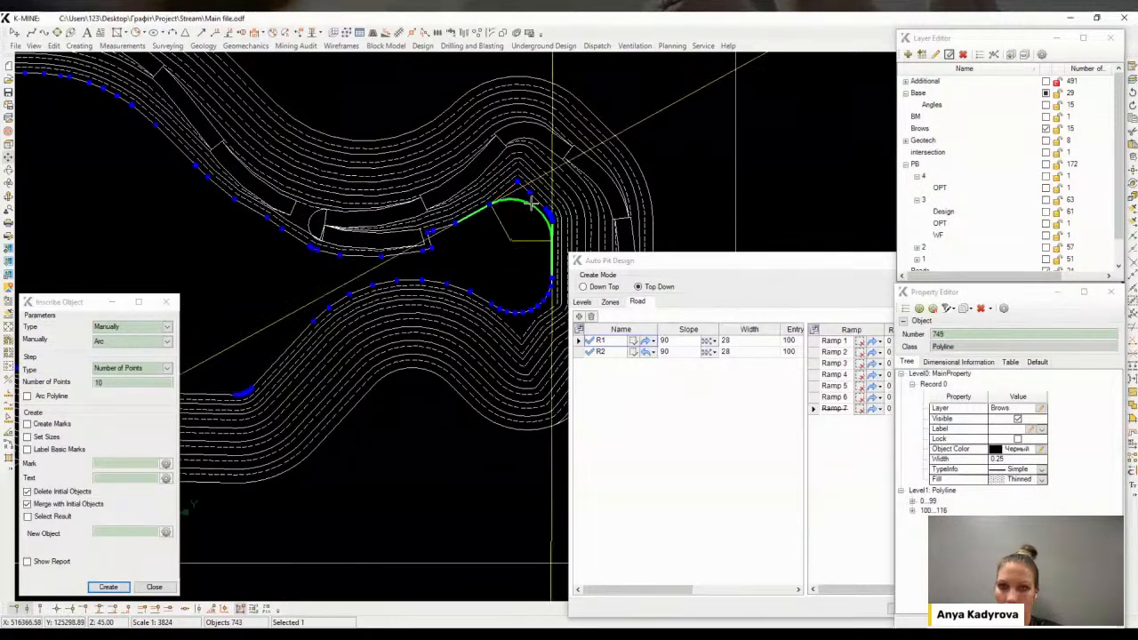
# Examine the new arc and the vertex properties where the brow meets the ramp
pyautogui.scroll(2, 531, 202)
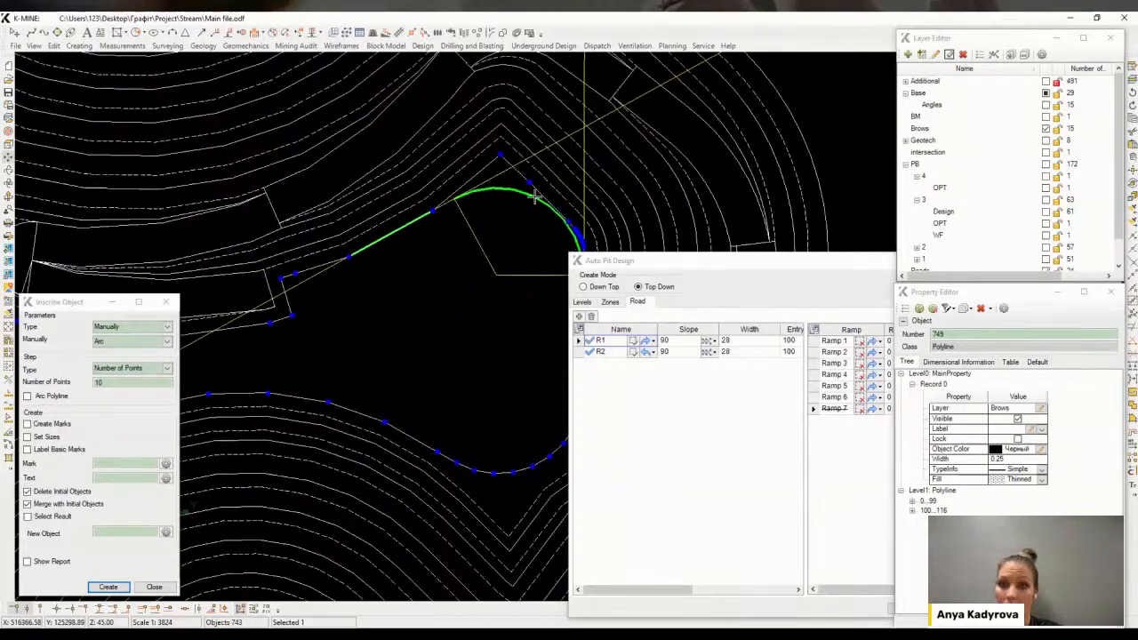
pyautogui.click(534, 196)
pyautogui.scroll(-4, 519, 237)
pyautogui.click(414, 305)
pyautogui.moveTo(265, 286)
pyautogui.mouseDown(button='middle')
pyautogui.moveTo(303, 278)
pyautogui.moveTo(173, 183)
pyautogui.moveTo(249, 303)
pyautogui.moveTo(477, 201)
pyautogui.moveTo(368, 135)
pyautogui.moveTo(381, 150)
pyautogui.mouseUp(button='middle')
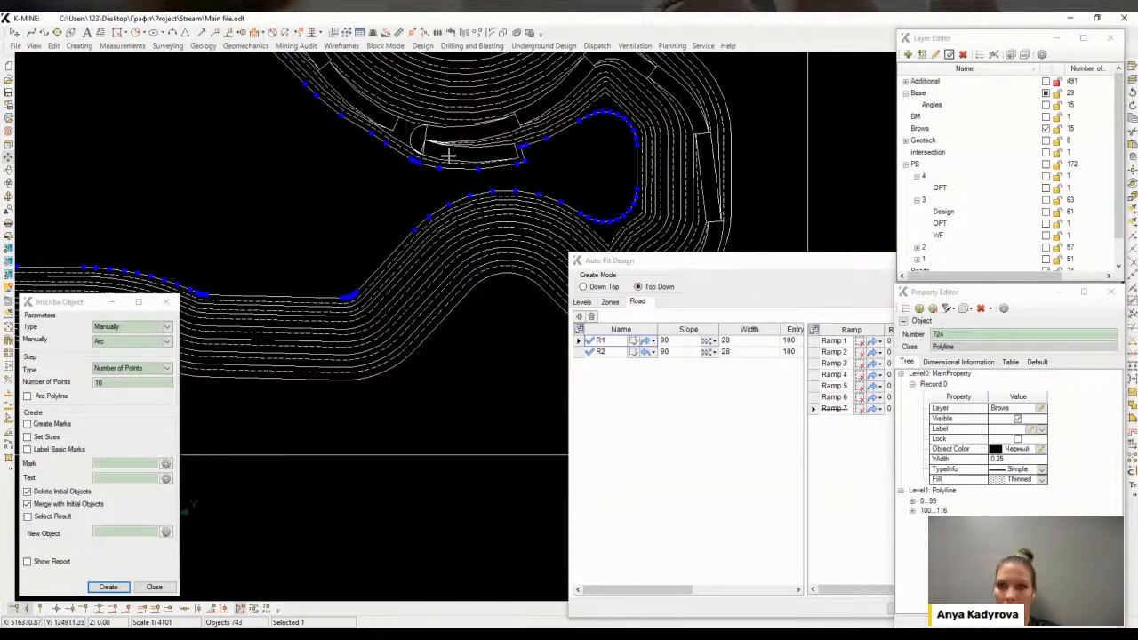
pyautogui.moveTo(542, 182); pyautogui.dragTo(554, 211, button='middle')
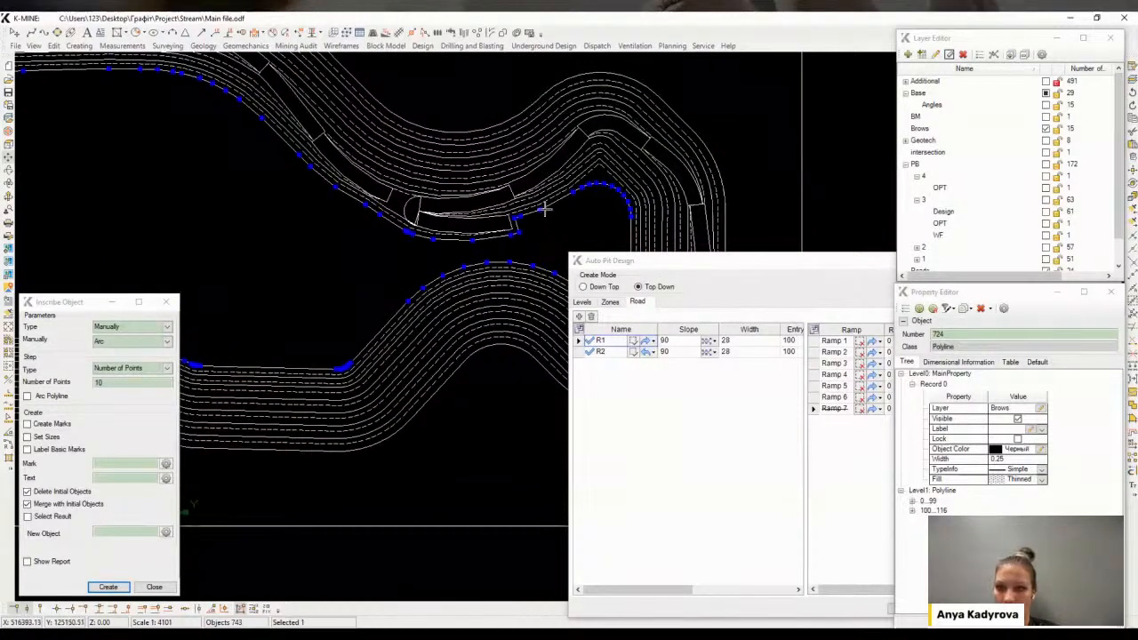
pyautogui.scroll(5, 405, 213)
pyautogui.scroll(-2, 341, 251)
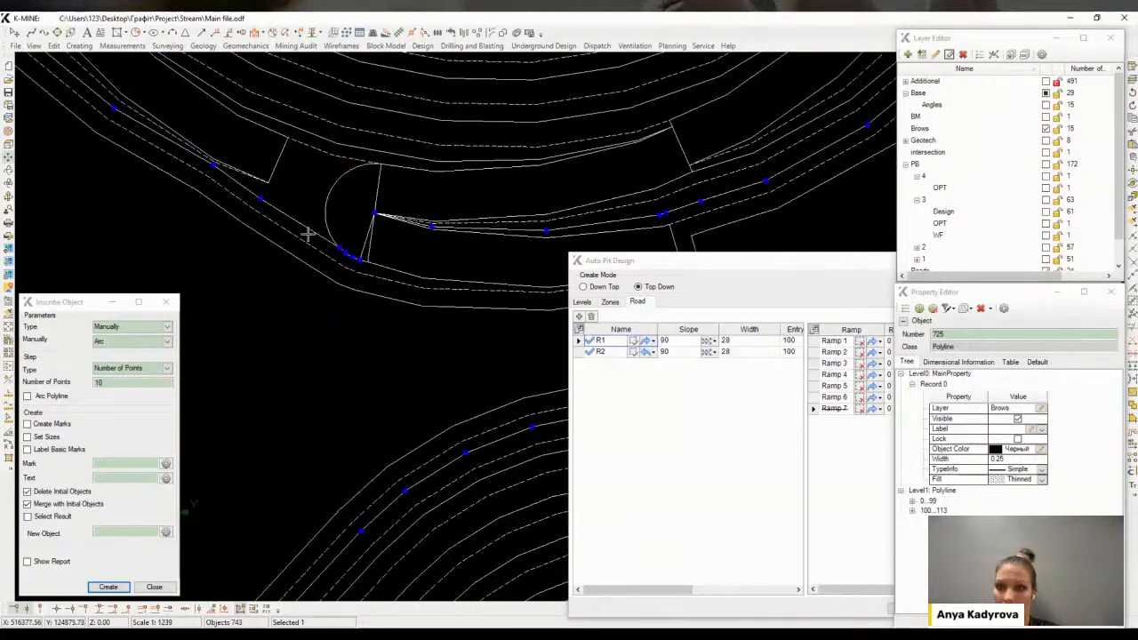
pyautogui.scroll(1, 238, 180)
pyautogui.scroll(-2, 233, 173)
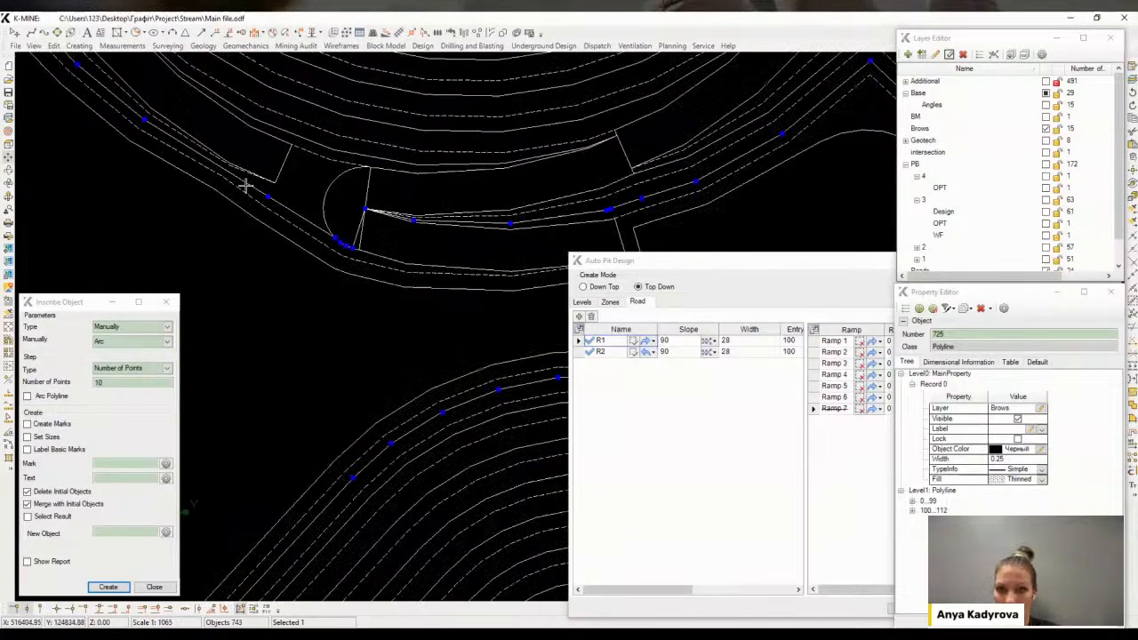
pyautogui.scroll(3, 364, 232)
pyautogui.scroll(-1, 420, 253)
pyautogui.click(426, 261)
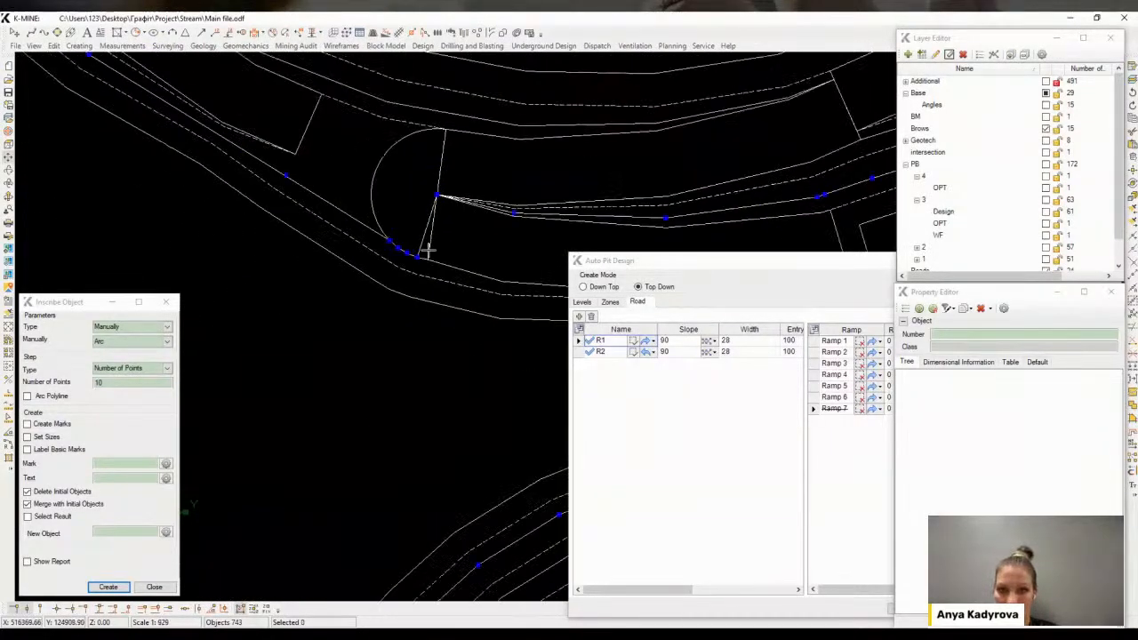
pyautogui.scroll(2, 419, 258)
pyautogui.click(411, 258)
pyautogui.scroll(-3, 452, 267)
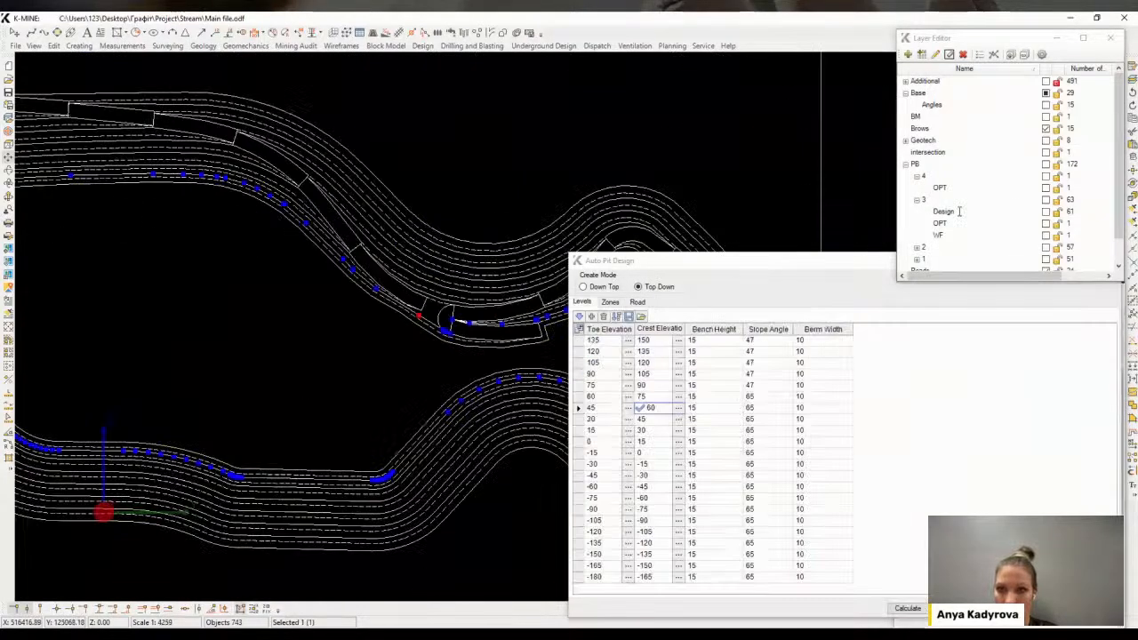
# Show the pushback 3 Design layer again
pyautogui.click(1011, 215)
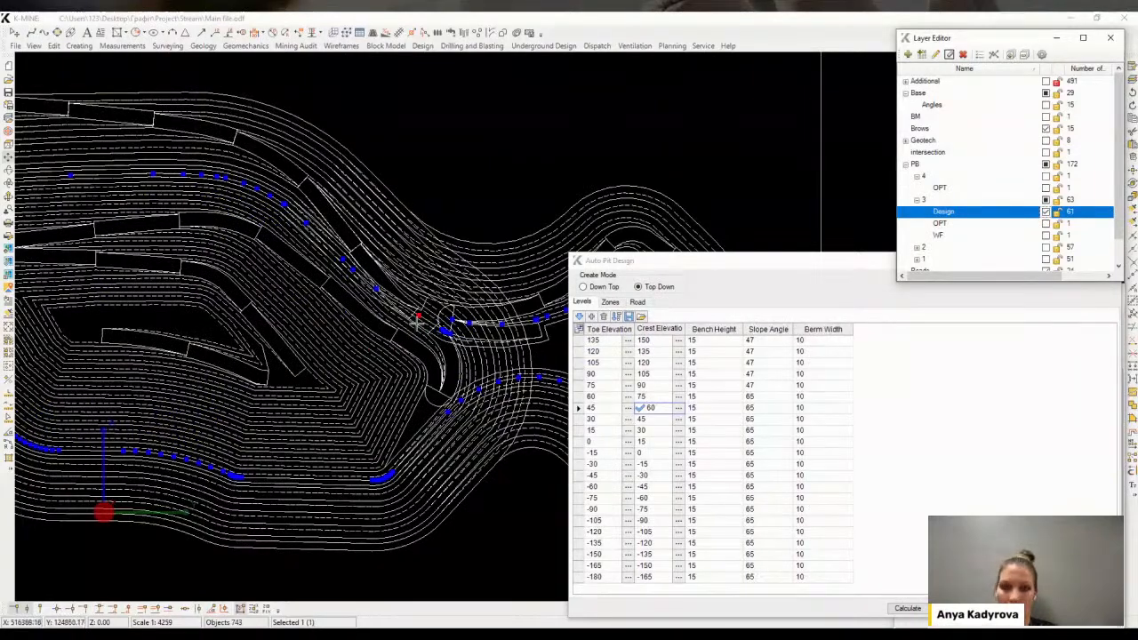
pyautogui.scroll(3, 430, 332)
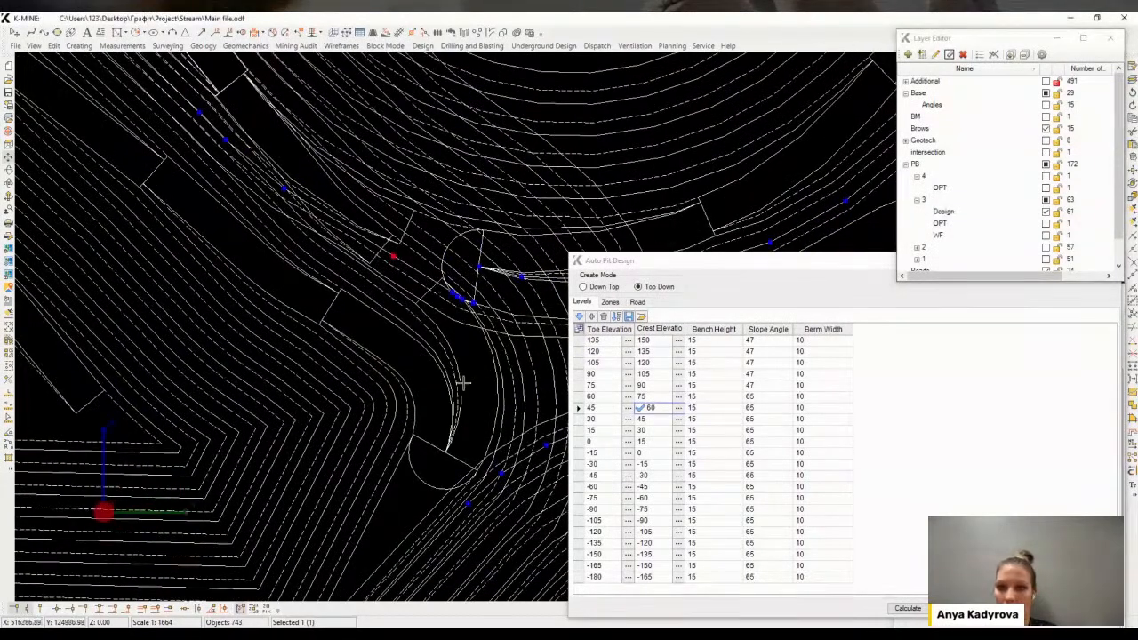
pyautogui.scroll(1, 457, 356)
pyautogui.moveTo(459, 354)
pyautogui.mouseDown(button='middle')
pyautogui.moveTo(472, 348)
pyautogui.moveTo(462, 343)
pyautogui.mouseUp(button='middle')
pyautogui.press('Escape')
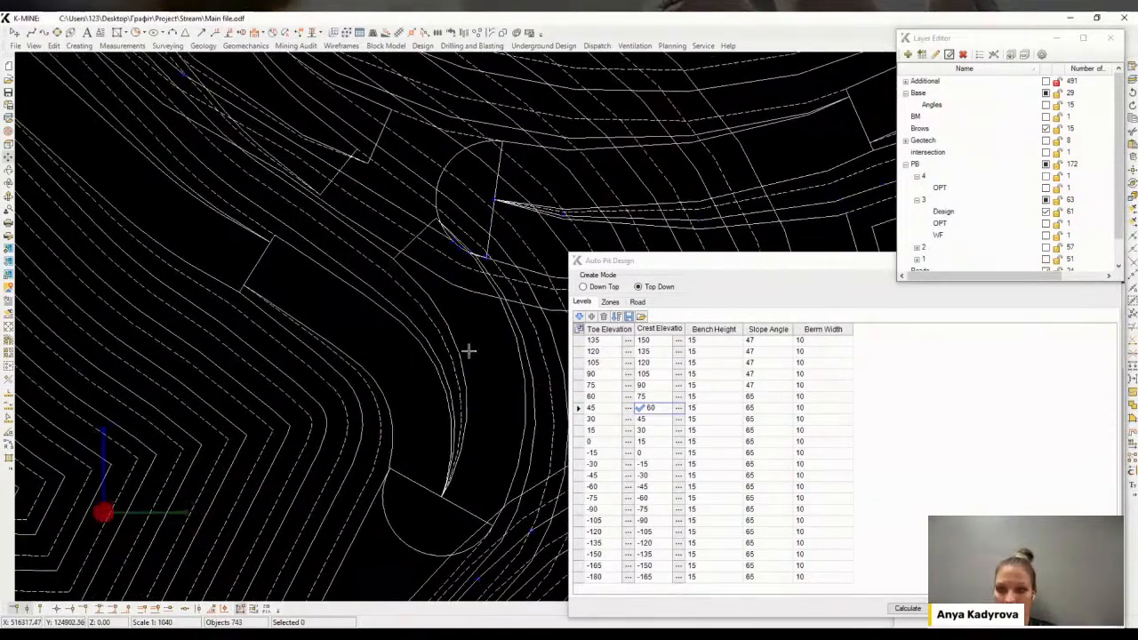
# Select the new pit's slope lines and paste a copy of them into the pushback 3 Design layer
pyautogui.moveTo(467, 350); pyautogui.dragTo(190, 291)
pyautogui.scroll(-2, 163, 255)
pyautogui.moveTo(74, 364); pyautogui.dragTo(255, 228)
pyautogui.scroll(-2, 150, 241)
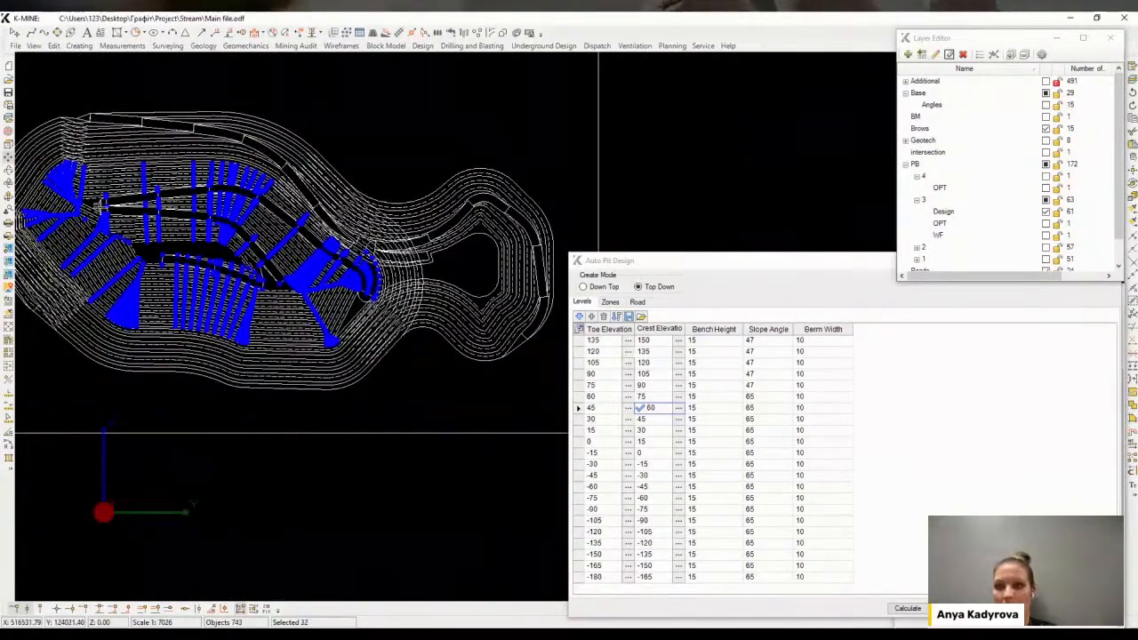
pyautogui.scroll(2, 217, 198)
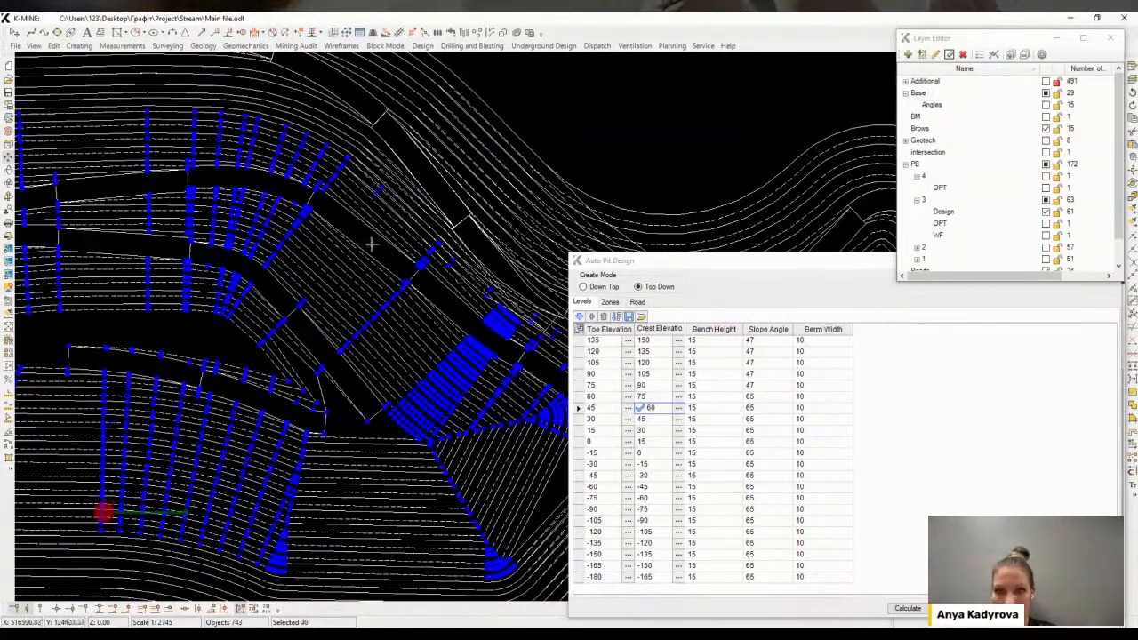
pyautogui.scroll(2, 369, 285)
pyautogui.scroll(1, 436, 270)
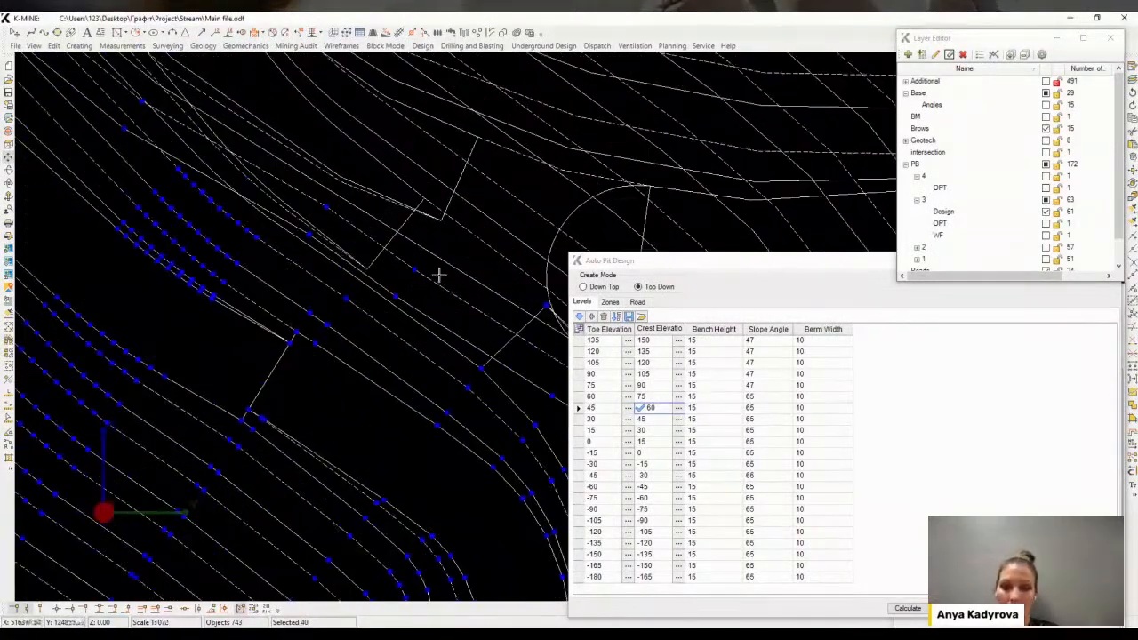
pyautogui.scroll(-1, 456, 326)
pyautogui.moveTo(456, 327); pyautogui.dragTo(399, 256, button='middle')
pyautogui.scroll(-1, 399, 256)
pyautogui.scroll(1, 418, 253)
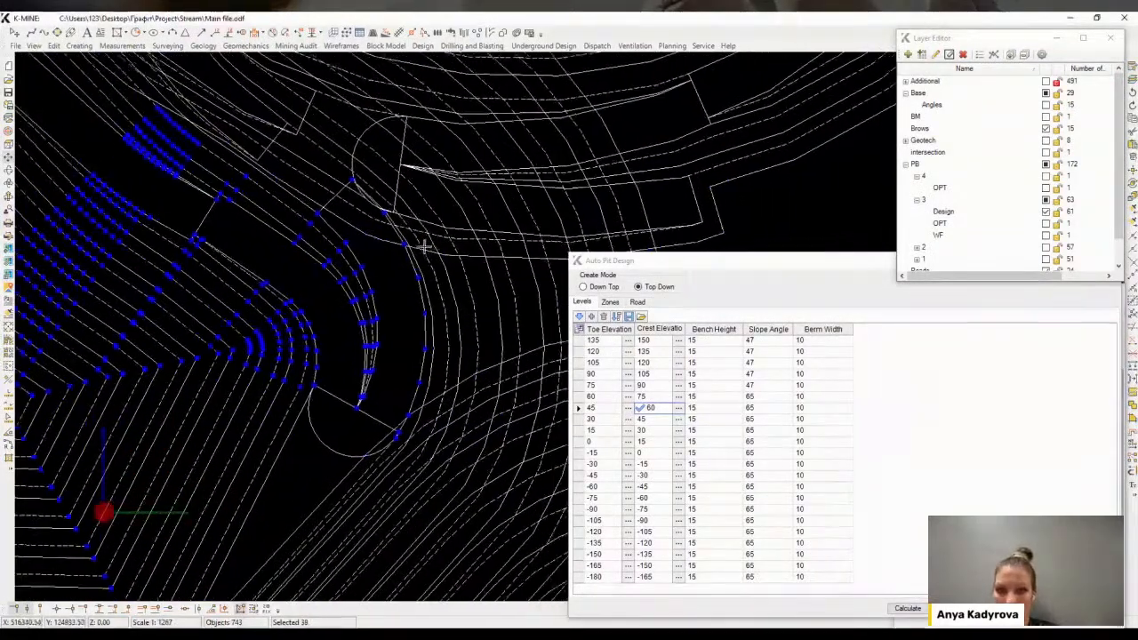
pyautogui.scroll(1, 394, 249)
pyautogui.scroll(-1, 386, 242)
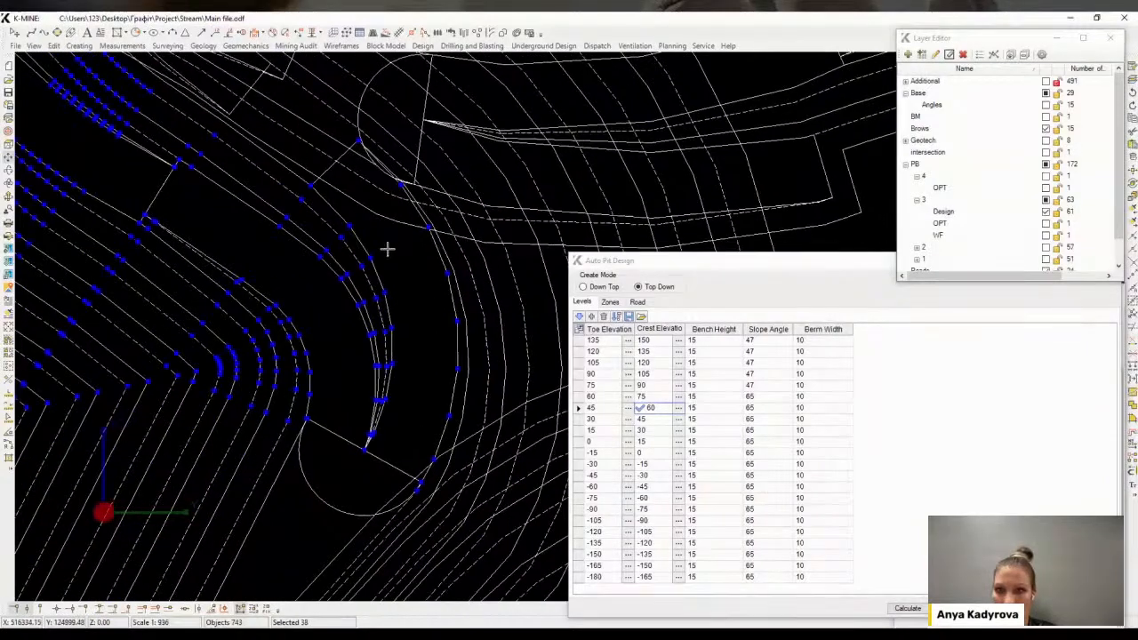
pyautogui.doubleClick(995, 212)
pyautogui.scroll(-1, 315, 246)
pyautogui.moveTo(315, 246); pyautogui.dragTo(282, 310, button='middle')
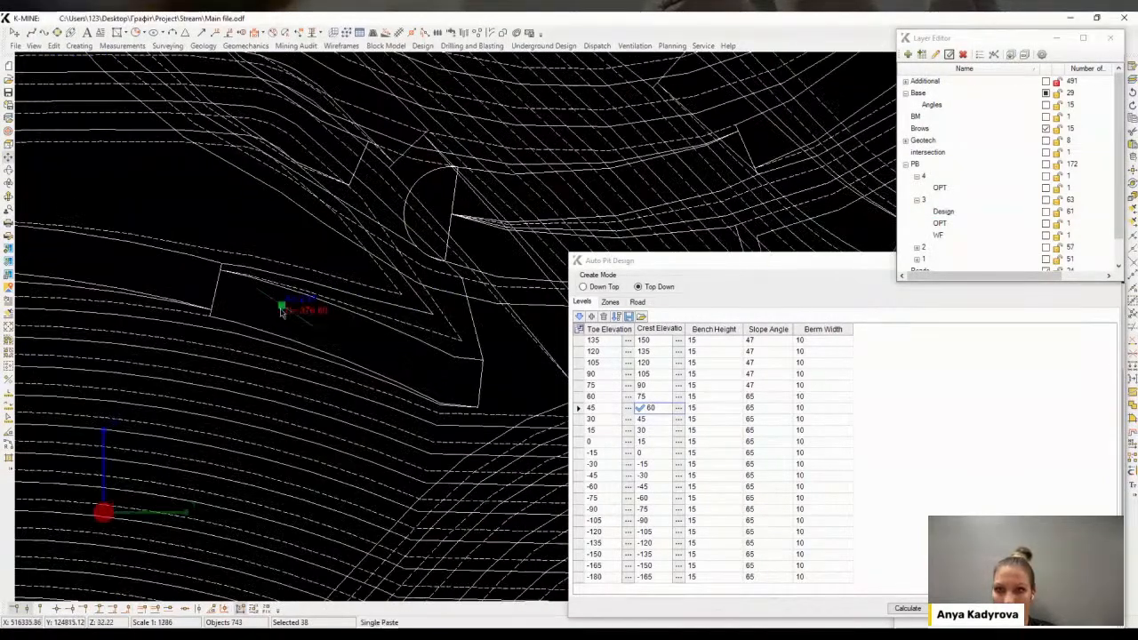
pyautogui.rightClick(278, 307)
pyautogui.click(302, 314)
# Split the brow polyline at the start of the ramp turn
pyautogui.scroll(-2, 329, 325)
pyautogui.scroll(3, 293, 271)
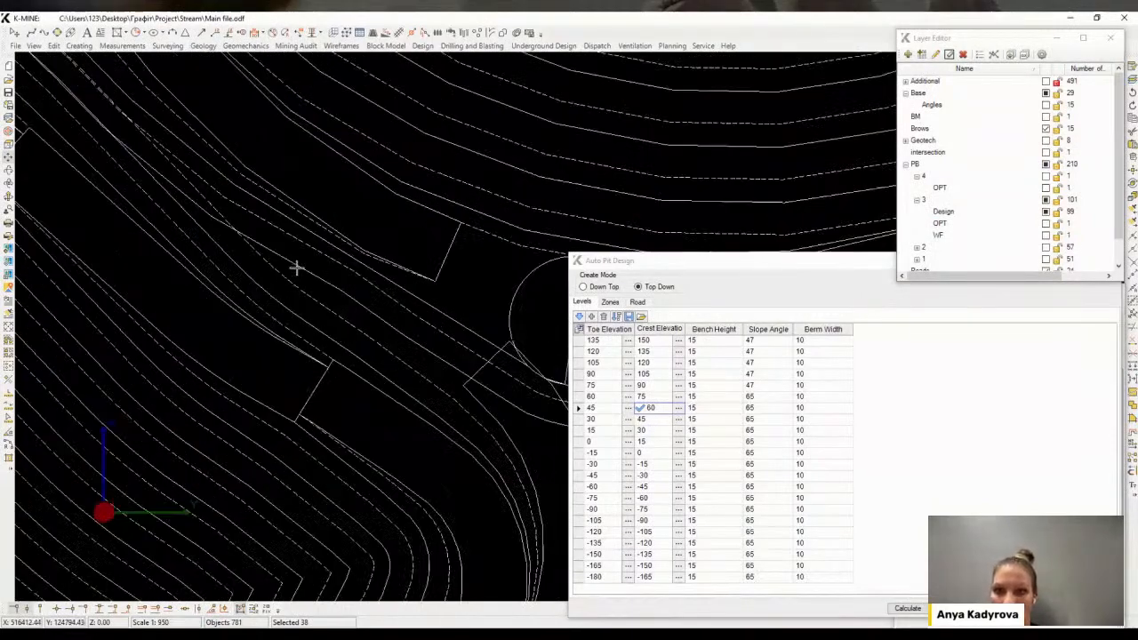
pyautogui.scroll(-3, 317, 308)
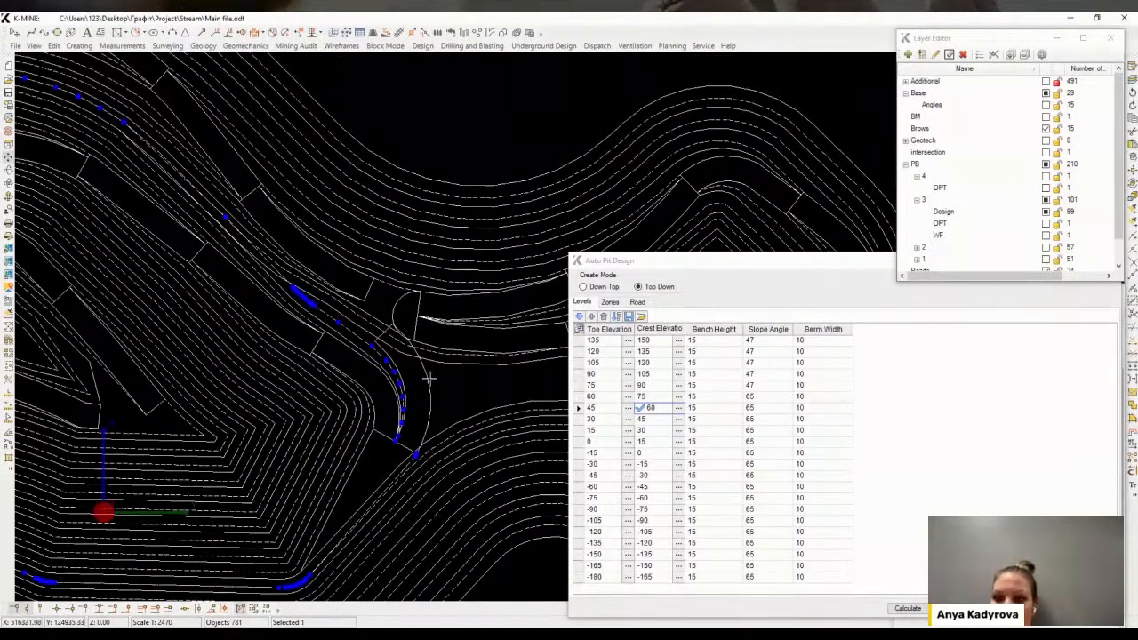
pyautogui.scroll(2, 391, 341)
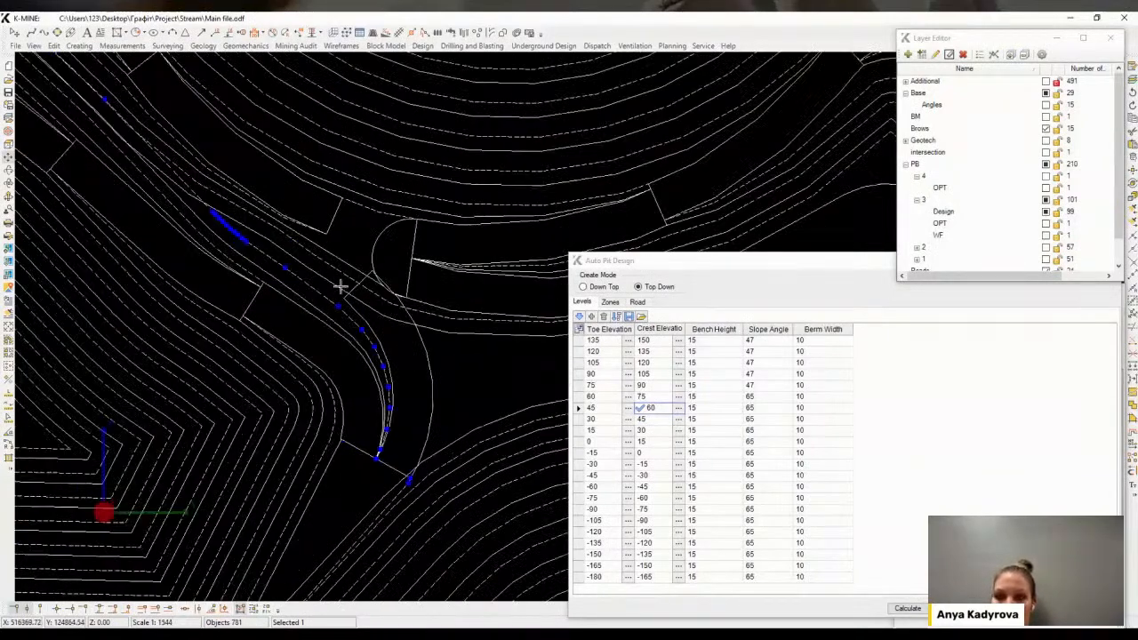
pyautogui.scroll(1, 336, 262)
pyautogui.moveTo(369, 286); pyautogui.dragTo(327, 260, button='middle')
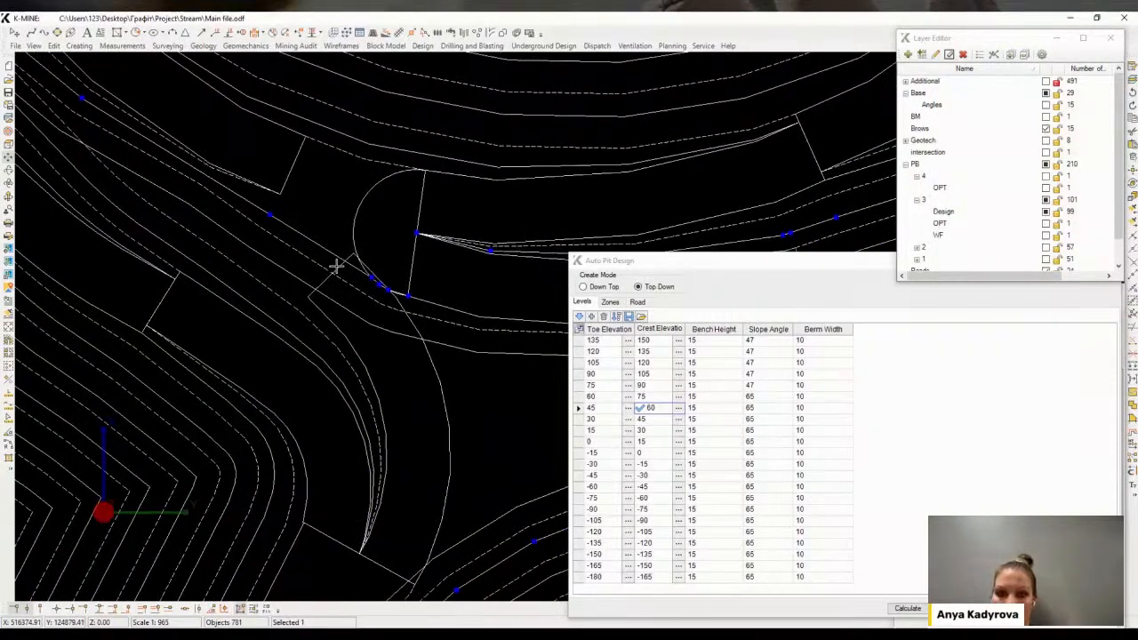
pyautogui.click(338, 263)
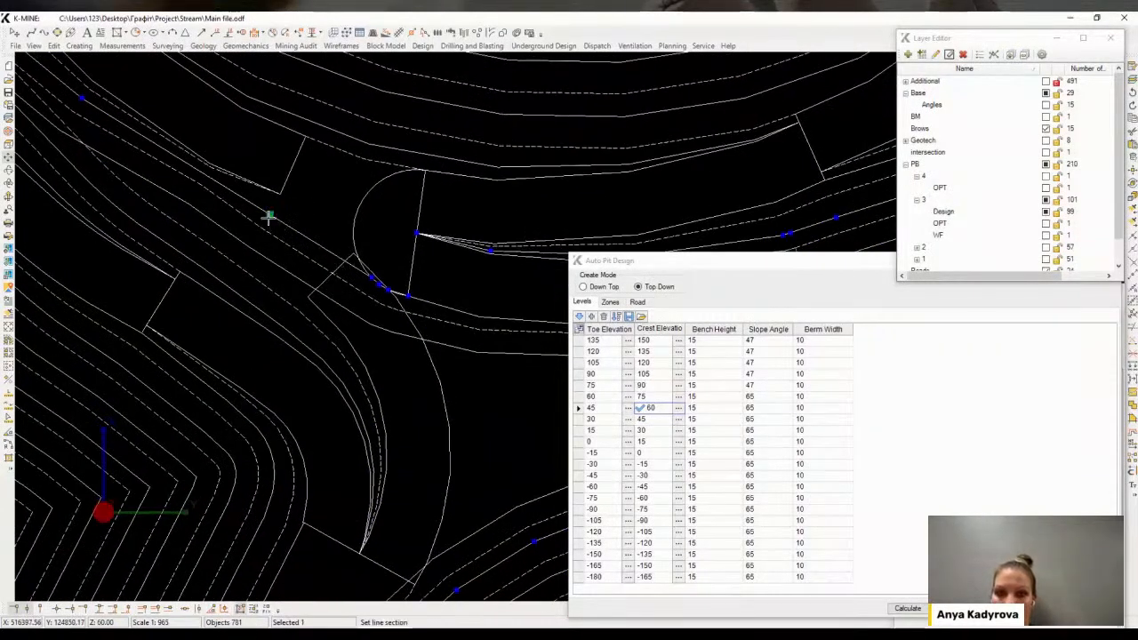
pyautogui.click(339, 258)
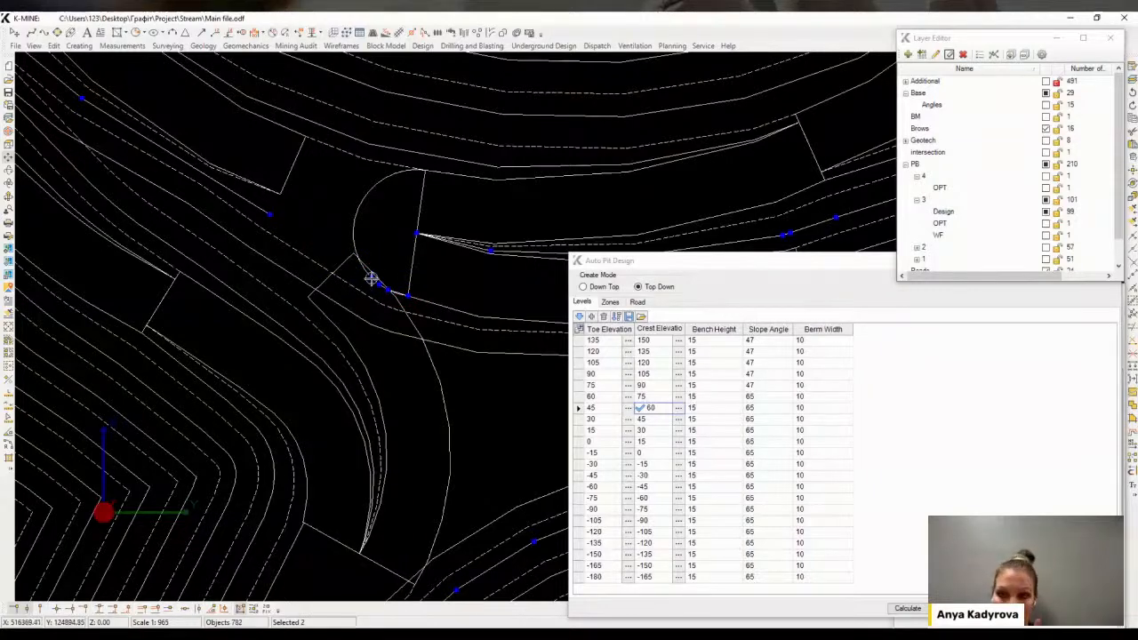
# Extend the end of the split brow polyline with a new vertex at the berm corner
pyautogui.scroll(2, 371, 279)
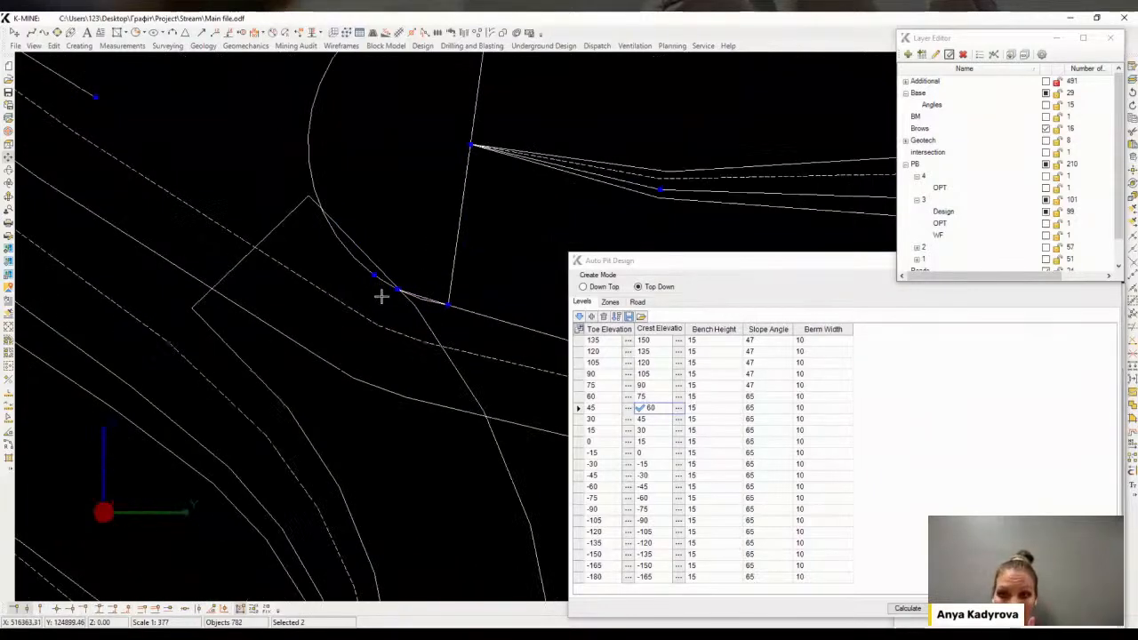
pyautogui.click(310, 197)
pyautogui.scroll(-3, 391, 317)
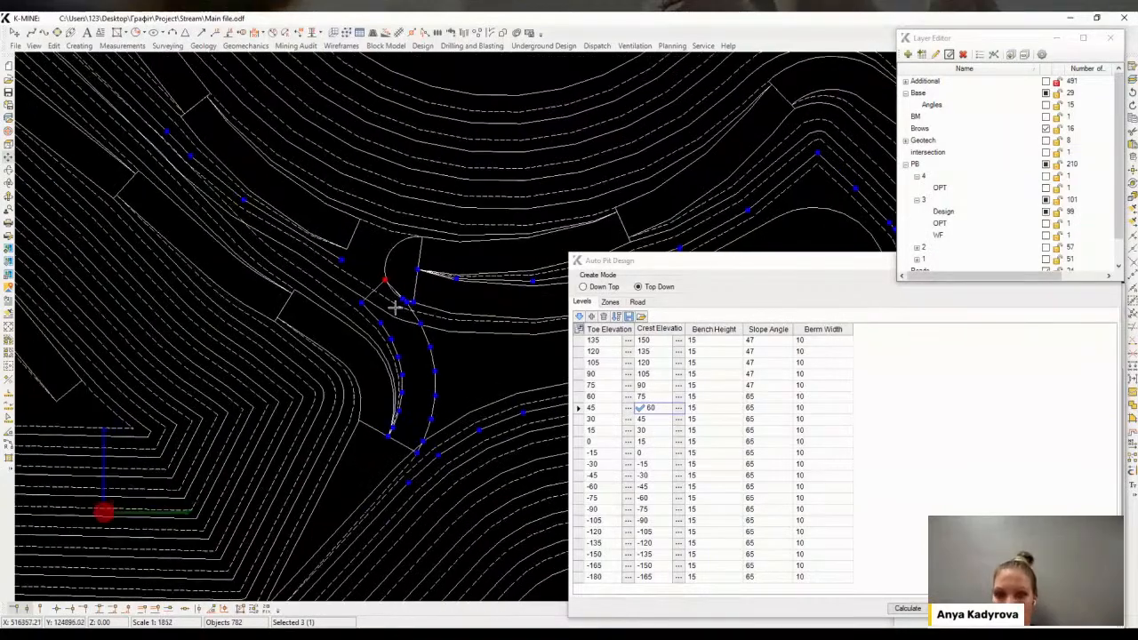
pyautogui.moveTo(331, 229); pyautogui.dragTo(329, 232, button='middle')
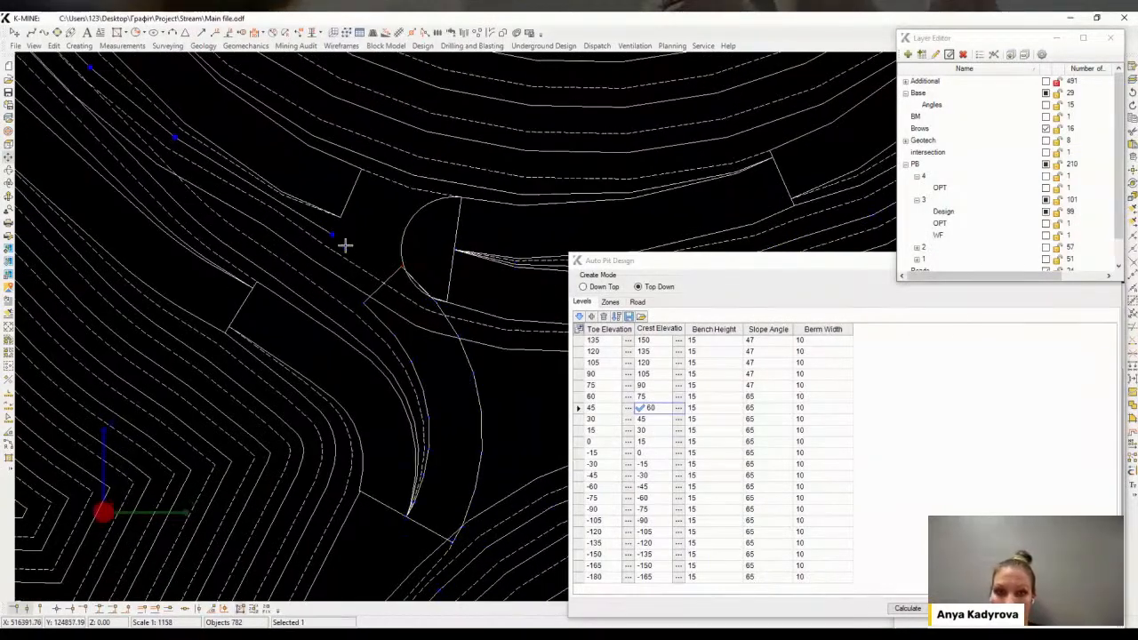
pyautogui.press('ctrl')
pyautogui.scroll(3, 373, 318)
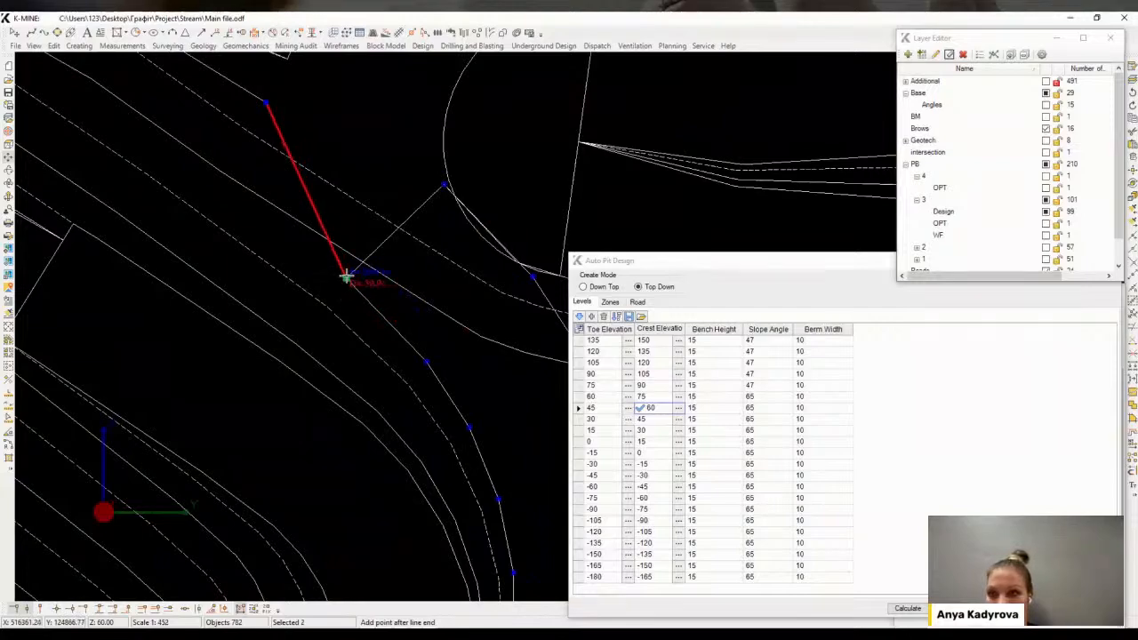
pyautogui.click(347, 278)
# Create a constant slope line at -65° down to Z 45 along the selected ramp contour segment
pyautogui.scroll(-3, 347, 277)
pyautogui.moveTo(376, 230); pyautogui.dragTo(386, 226, button='middle')
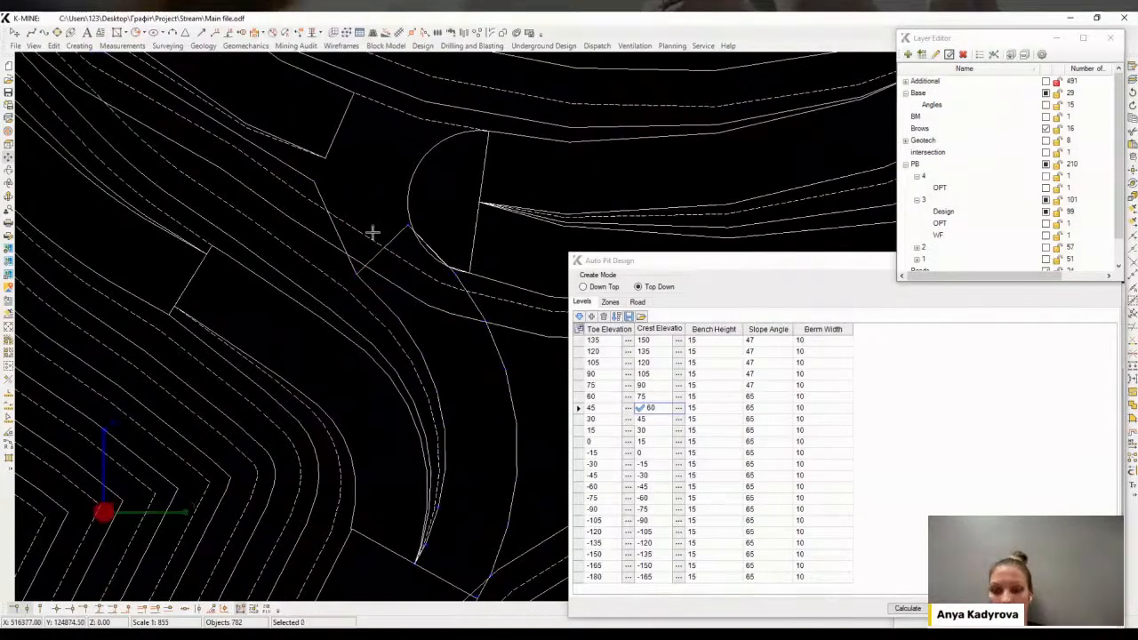
pyautogui.scroll(-1, 366, 237)
pyautogui.moveTo(457, 265)
pyautogui.mouseDown(button='middle')
pyautogui.moveTo(357, 234)
pyautogui.moveTo(404, 244)
pyautogui.moveTo(384, 247)
pyautogui.moveTo(432, 230)
pyautogui.moveTo(436, 203)
pyautogui.mouseUp(button='middle')
pyautogui.scroll(-2, 401, 237)
pyautogui.scroll(1, 391, 262)
pyautogui.scroll(2, 364, 268)
pyautogui.click(382, 260)
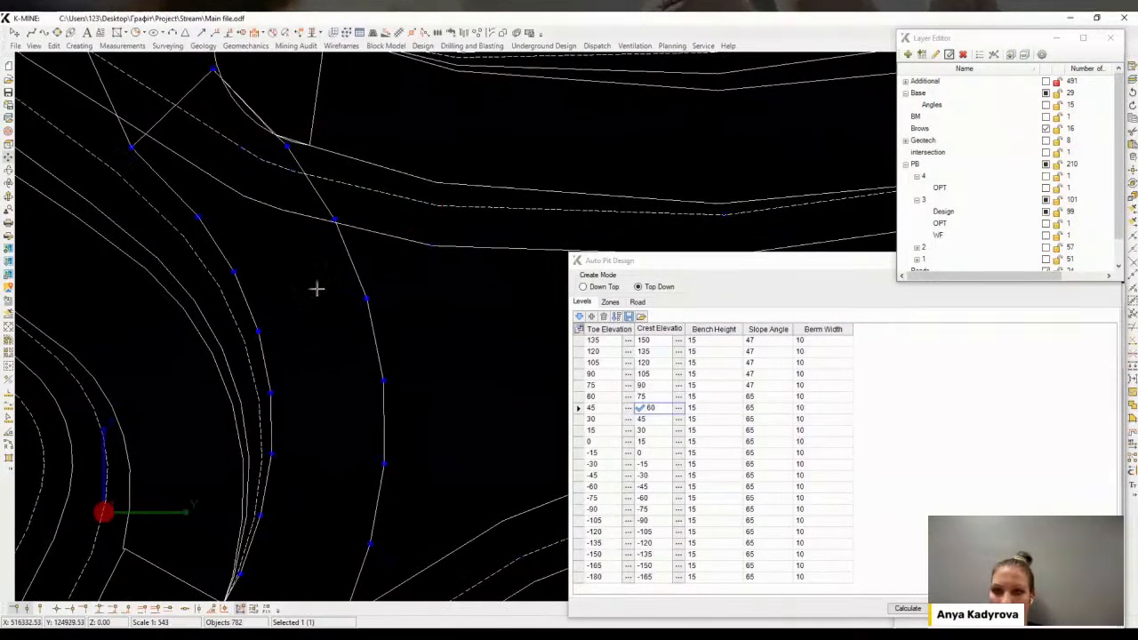
pyautogui.scroll(-1, 354, 279)
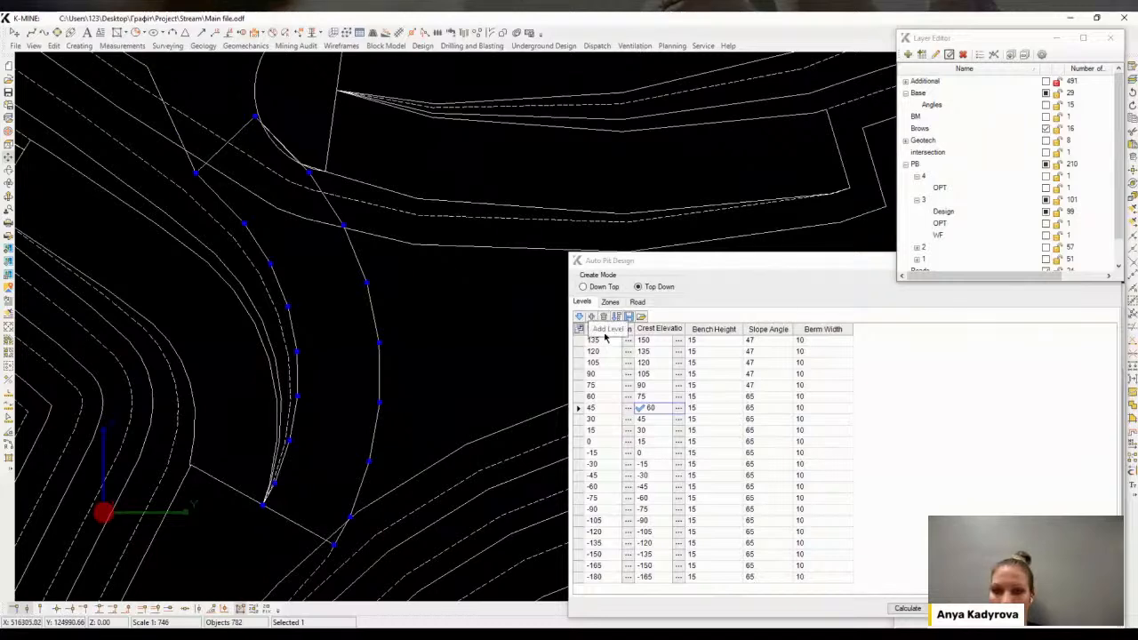
pyautogui.moveTo(380, 275); pyautogui.dragTo(371, 289, button='middle')
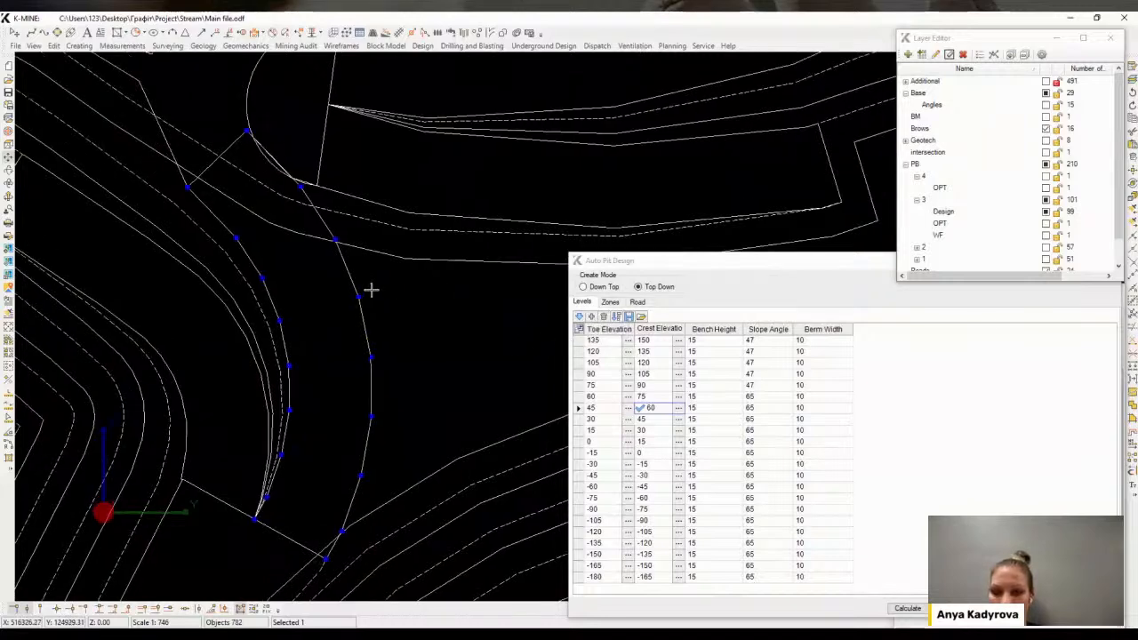
pyautogui.click(423, 46)
pyautogui.moveTo(444, 59)
pyautogui.click(610, 89)
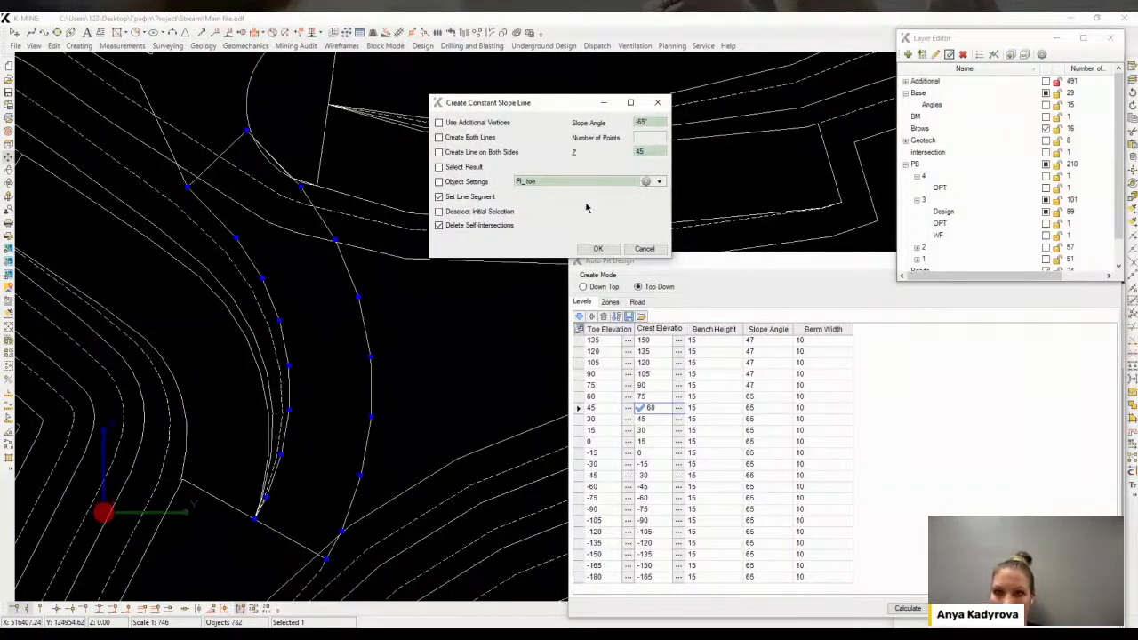
pyautogui.click(599, 250)
pyautogui.click(248, 131)
pyautogui.click(327, 559)
pyautogui.moveTo(326, 558); pyautogui.dragTo(335, 551, button='middle')
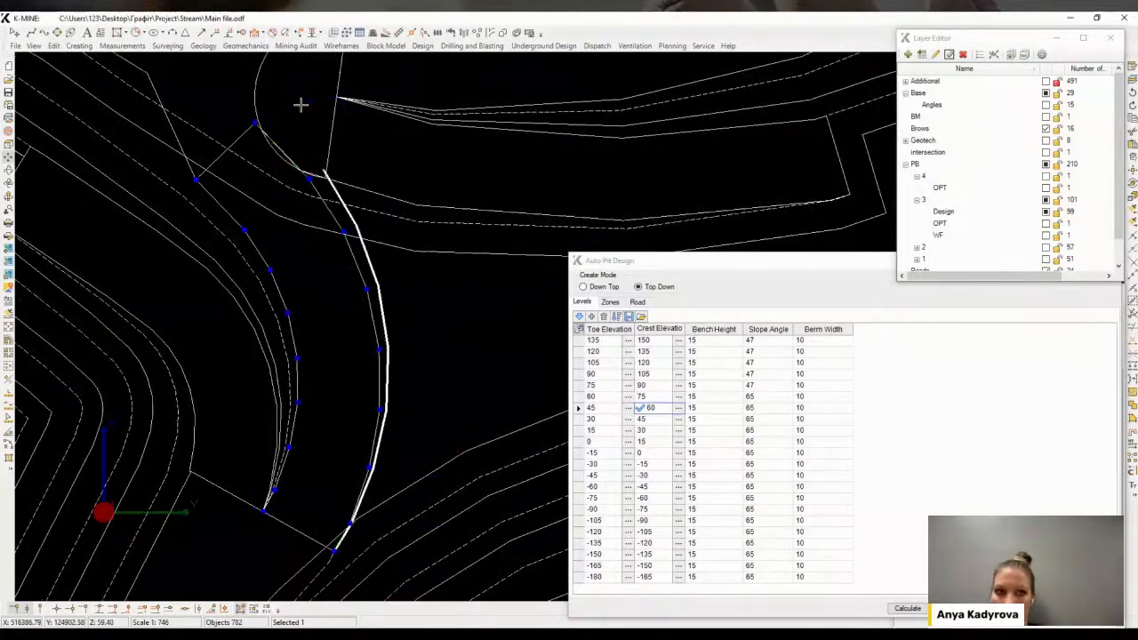
# Select the new slope line together with the brow polyline at the ramp turn
pyautogui.click(313, 108)
pyautogui.scroll(-2, 429, 213)
pyautogui.scroll(5, 390, 213)
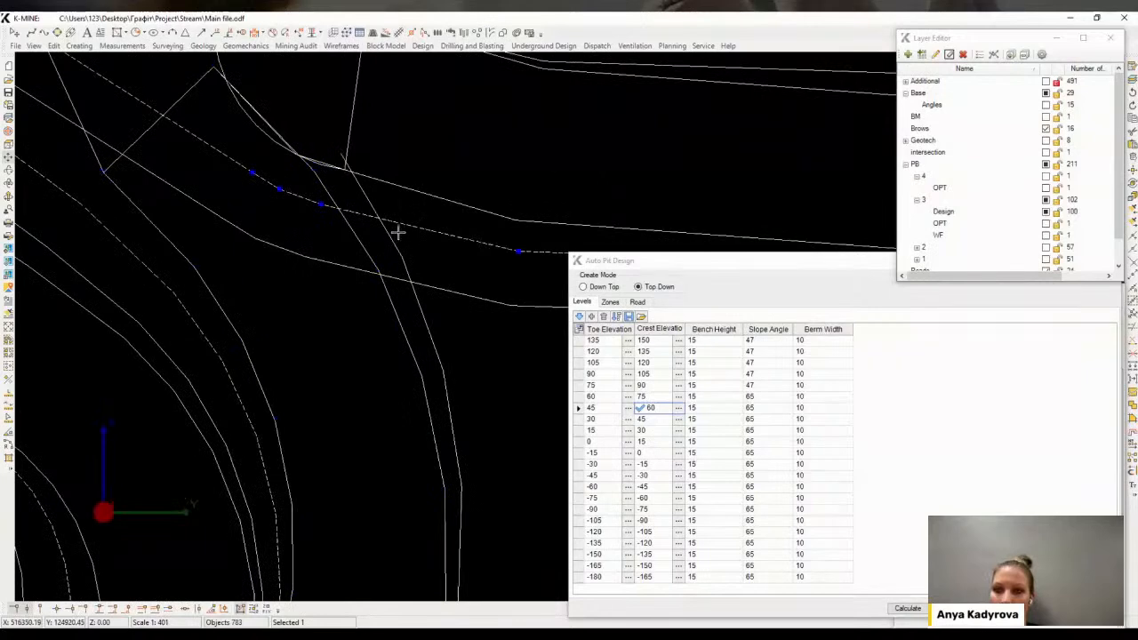
pyautogui.scroll(-4, 402, 249)
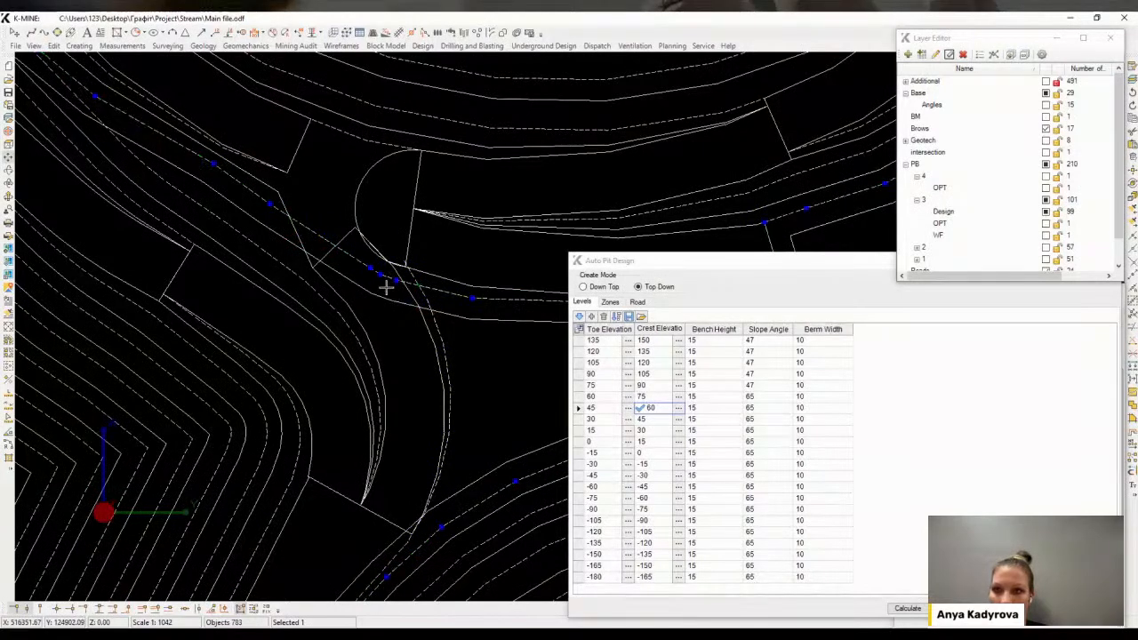
pyautogui.click(409, 313)
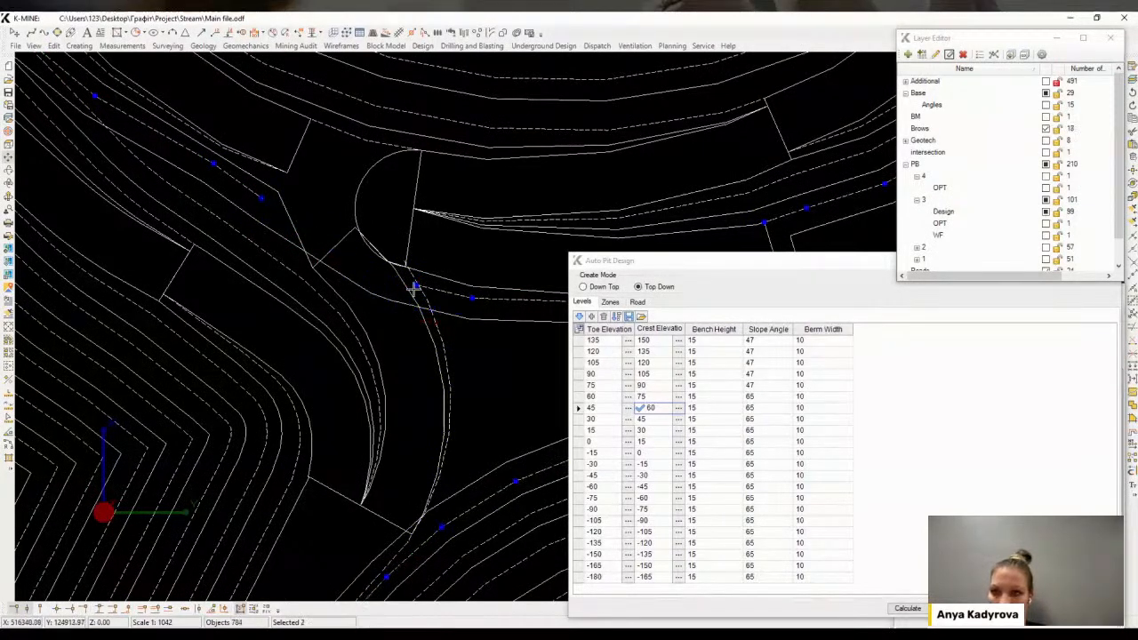
pyautogui.scroll(4, 427, 307)
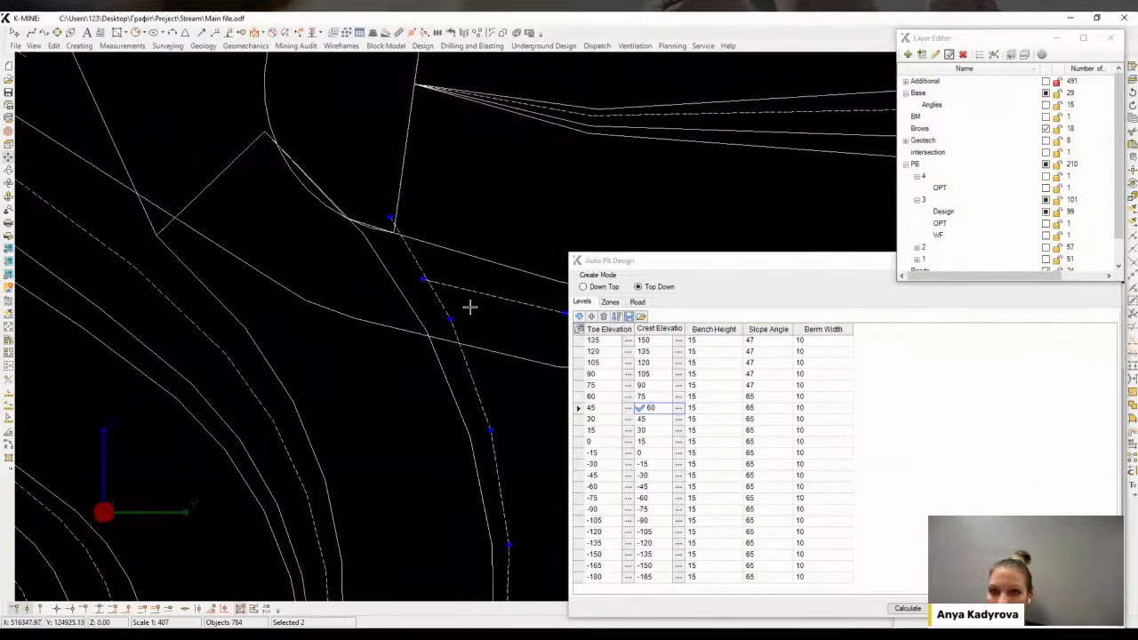
# Trim the intersecting slope line and brow polyline against each other at the ramp corner
pyautogui.click(1132, 327)
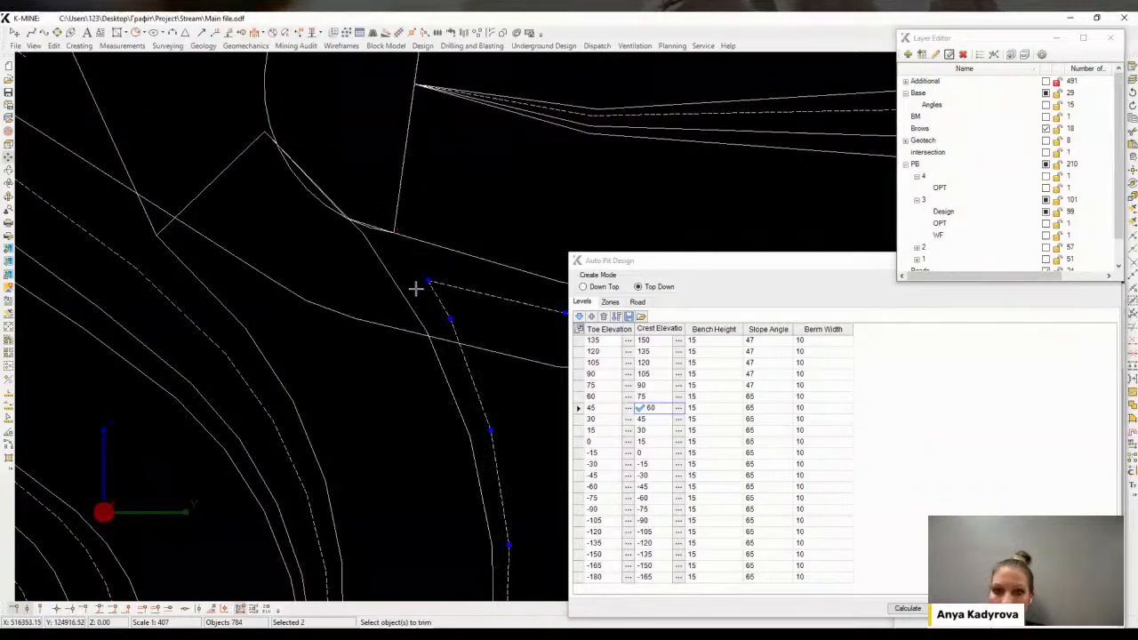
pyautogui.scroll(-2, 320, 287)
pyautogui.moveTo(320, 287); pyautogui.dragTo(380, 278, button='middle')
pyautogui.rightClick(242, 246)
pyautogui.click(231, 249)
pyautogui.scroll(-3, 231, 250)
pyautogui.moveTo(232, 252); pyautogui.dragTo(327, 250, button='middle')
pyautogui.scroll(-1, 323, 257)
# Select the leftover section of the brow line beyond the slope line and delete it
pyautogui.click(329, 257)
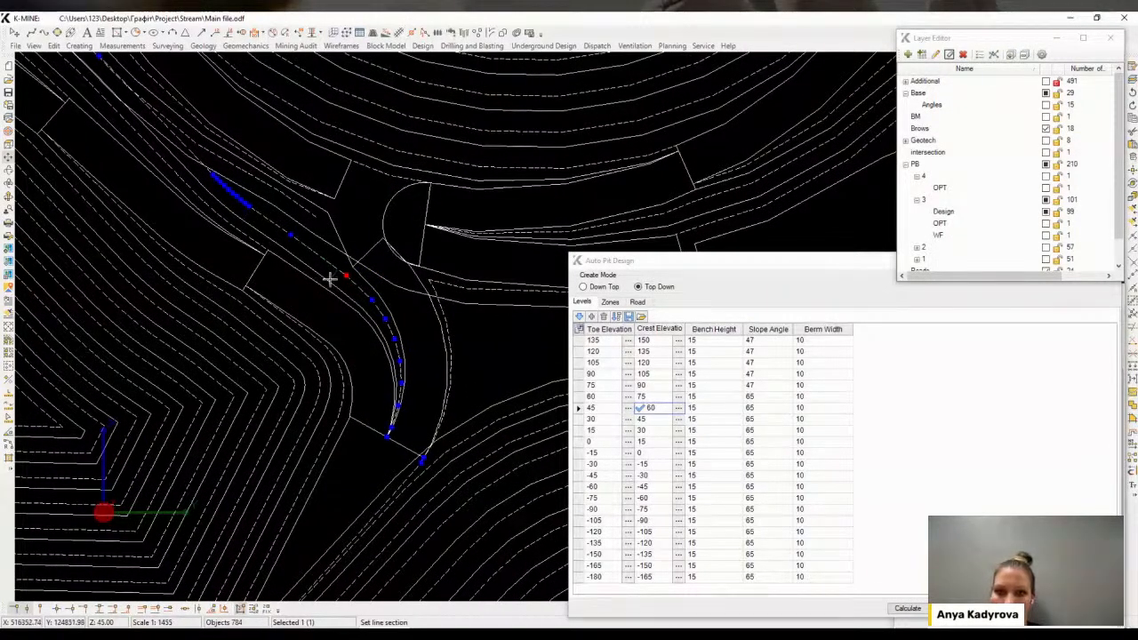
pyautogui.click(315, 258)
pyautogui.click(331, 290)
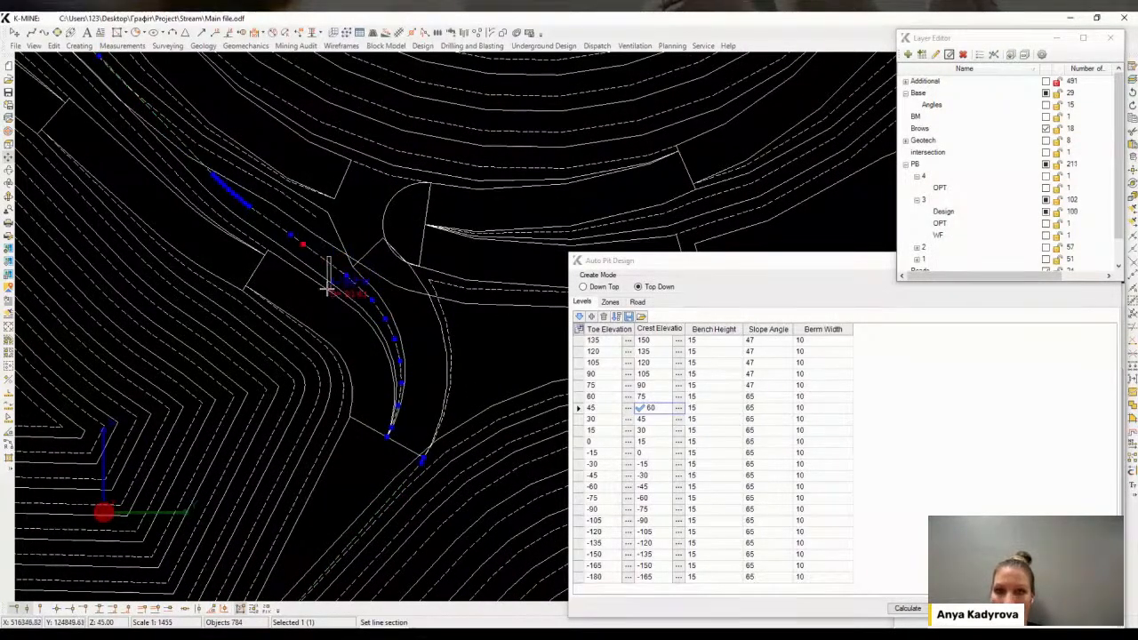
pyautogui.scroll(1, 304, 245)
pyautogui.scroll(-1, 299, 284)
pyautogui.scroll(-2, 321, 285)
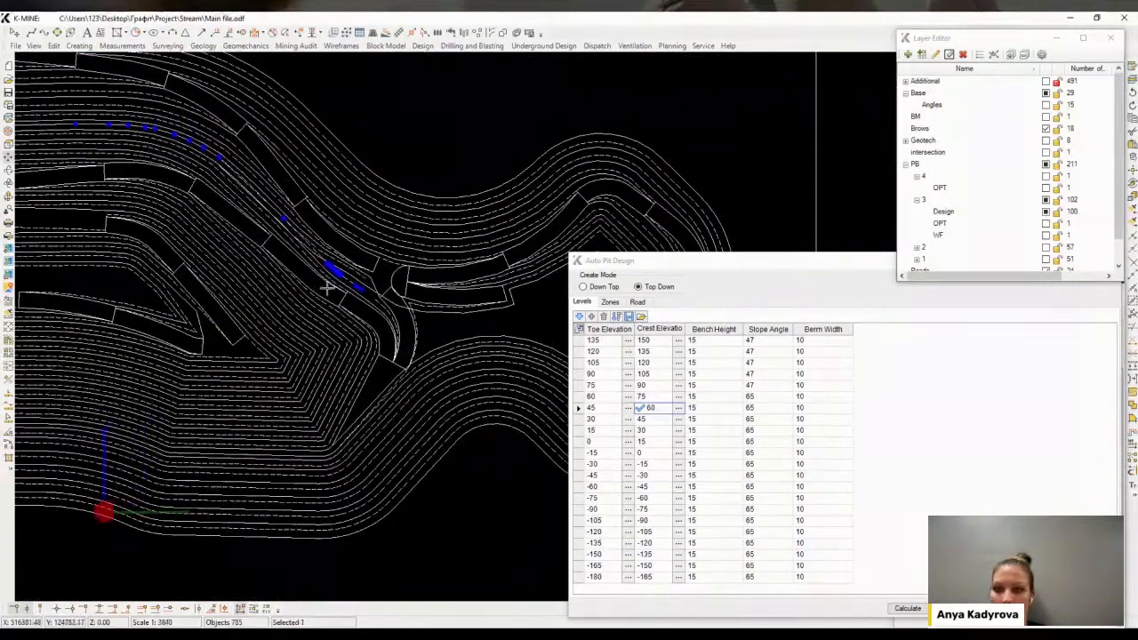
pyautogui.press('Delete')
# Select the pit outline polyline and inscribe a manual 10-point arc to round its corner at the ramp end
pyautogui.scroll(3, 373, 289)
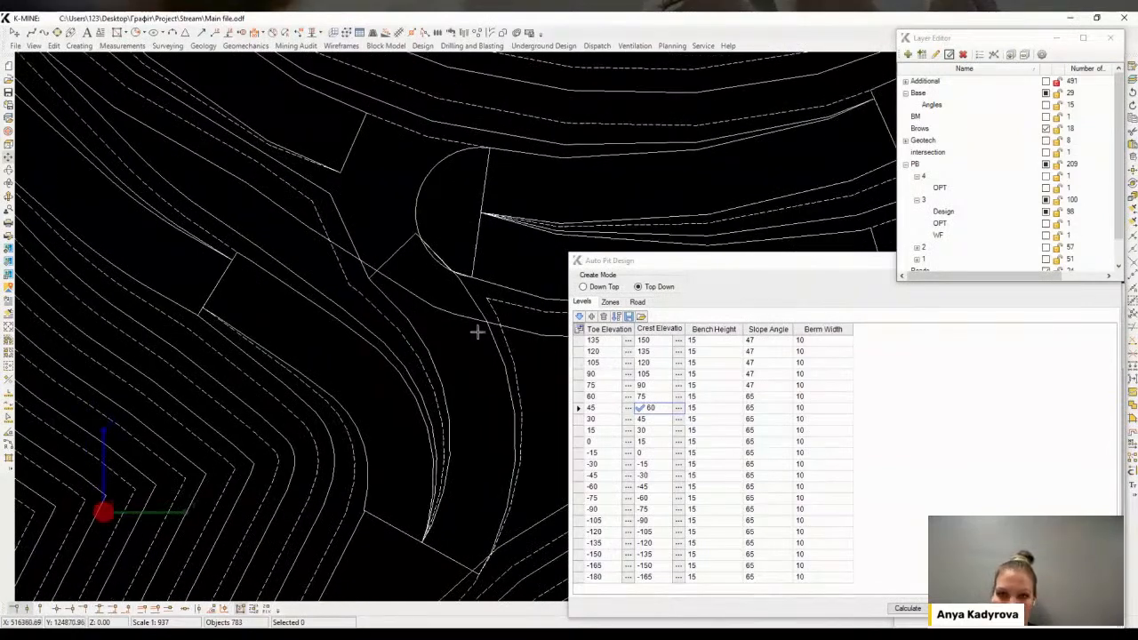
pyautogui.click(446, 310)
pyautogui.scroll(-3, 472, 308)
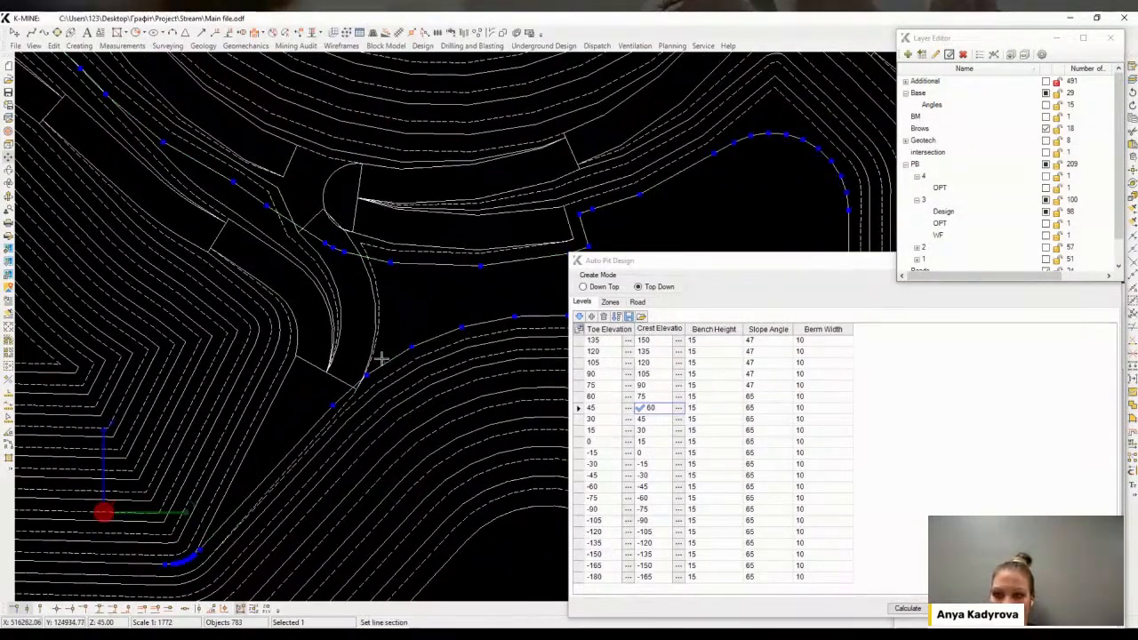
pyautogui.scroll(3, 401, 297)
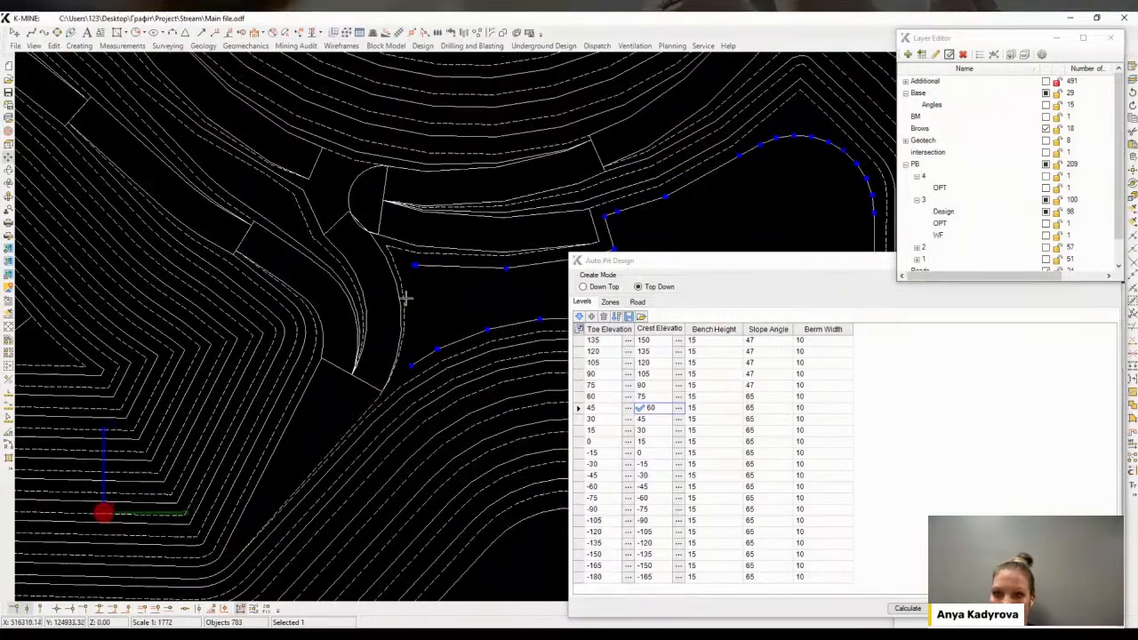
pyautogui.scroll(-2, 423, 268)
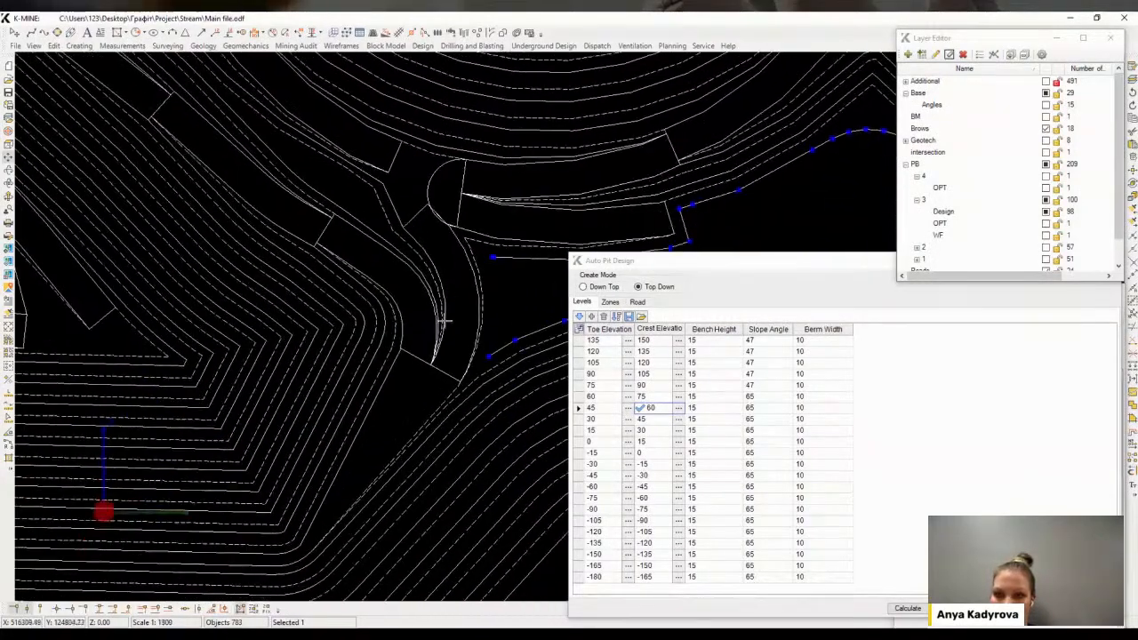
pyautogui.scroll(2, 424, 268)
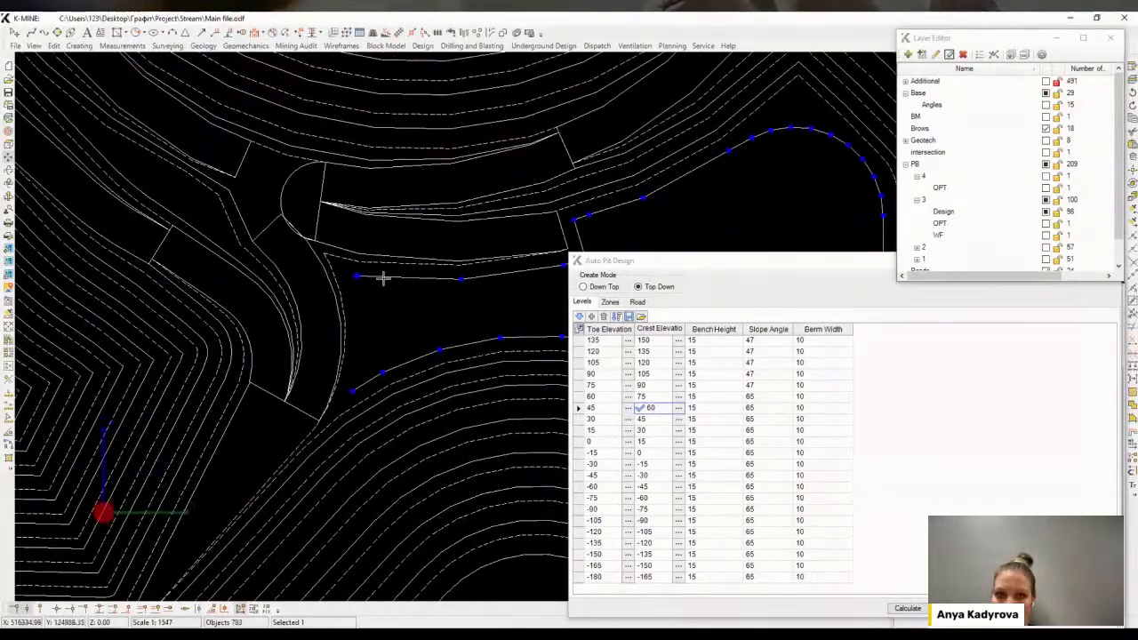
pyautogui.scroll(-3, 208, 272)
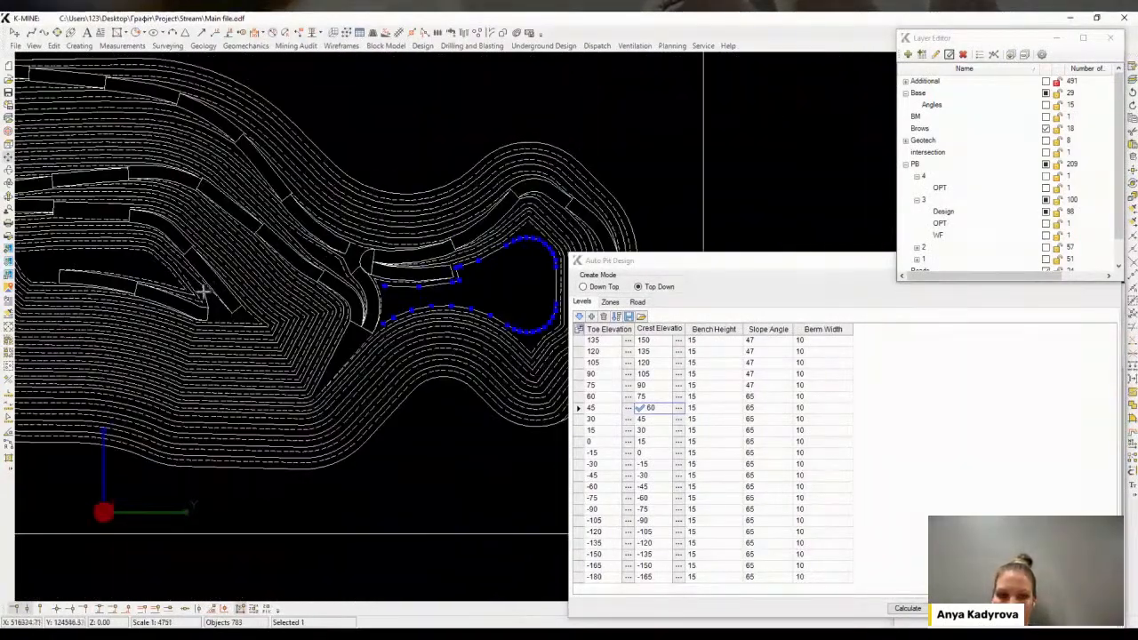
pyautogui.scroll(2, 269, 287)
pyautogui.scroll(3, 347, 267)
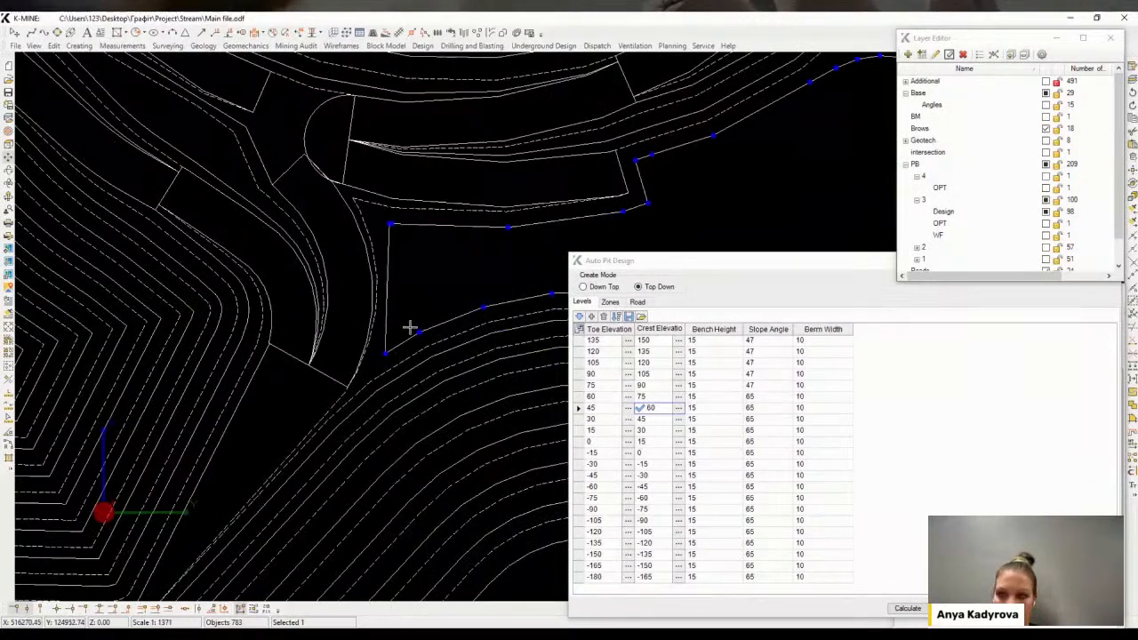
pyautogui.press('i')
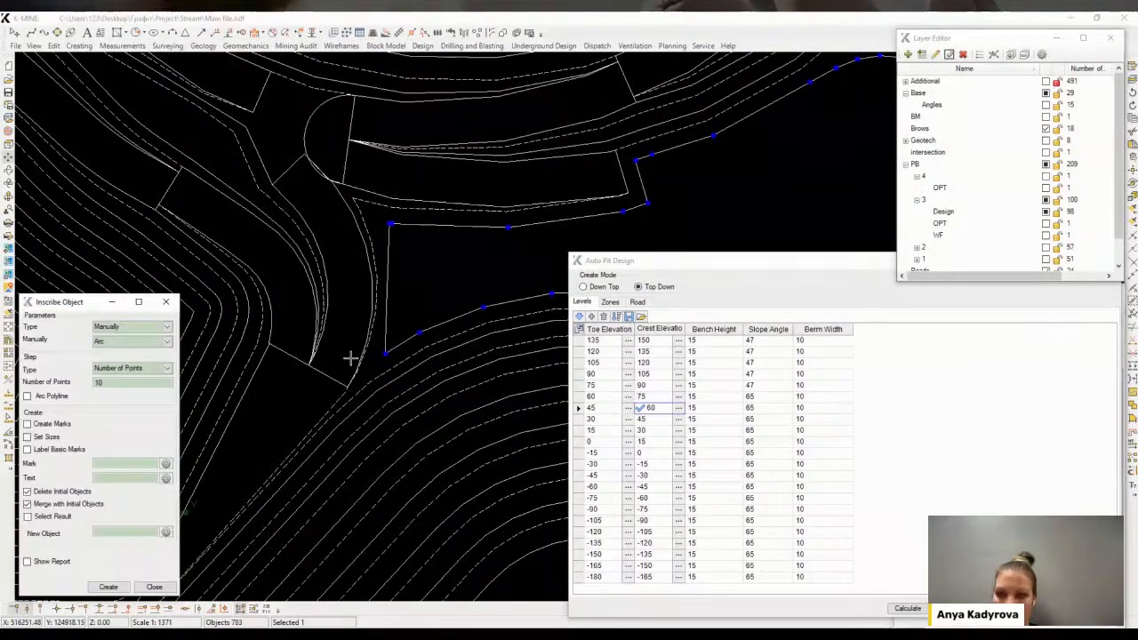
pyautogui.click(107, 587)
pyautogui.click(401, 243)
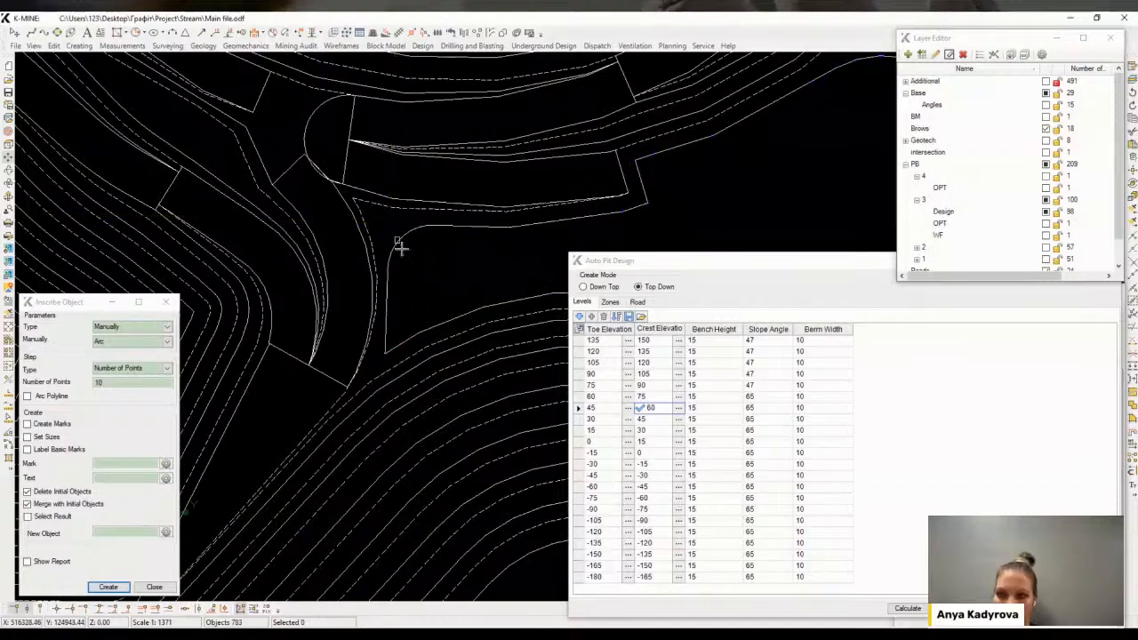
pyautogui.click(109, 586)
pyautogui.click(386, 340)
pyautogui.click(430, 326)
pyautogui.click(404, 329)
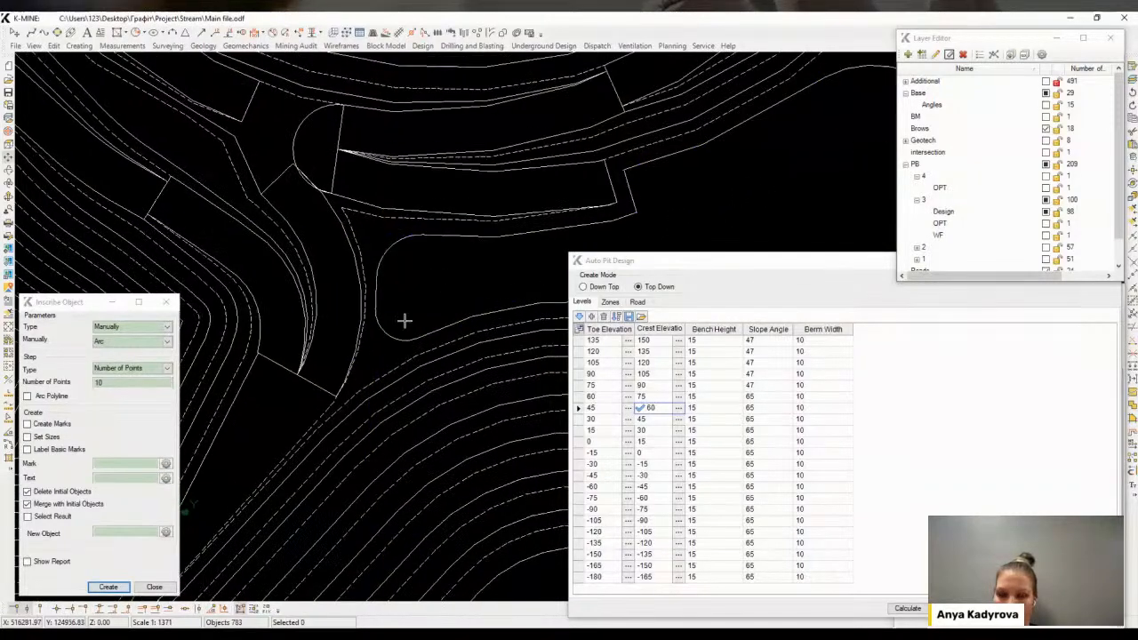
# Reshape the outline polyline by moving its vertices next to the new arc
pyautogui.moveTo(653, 212); pyautogui.dragTo(336, 254, button='middle')
pyautogui.scroll(-3, 336, 255)
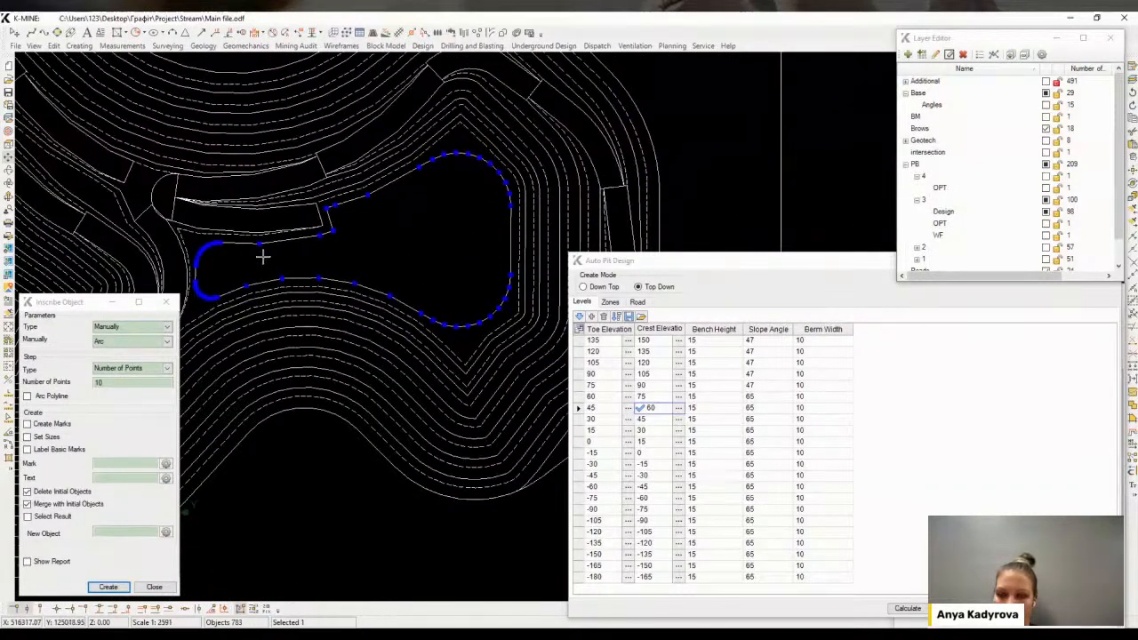
pyautogui.scroll(3, 264, 257)
pyautogui.moveTo(255, 224); pyautogui.dragTo(256, 323)
pyautogui.scroll(-1, 271, 282)
pyautogui.moveTo(391, 251); pyautogui.dragTo(362, 260, button='middle')
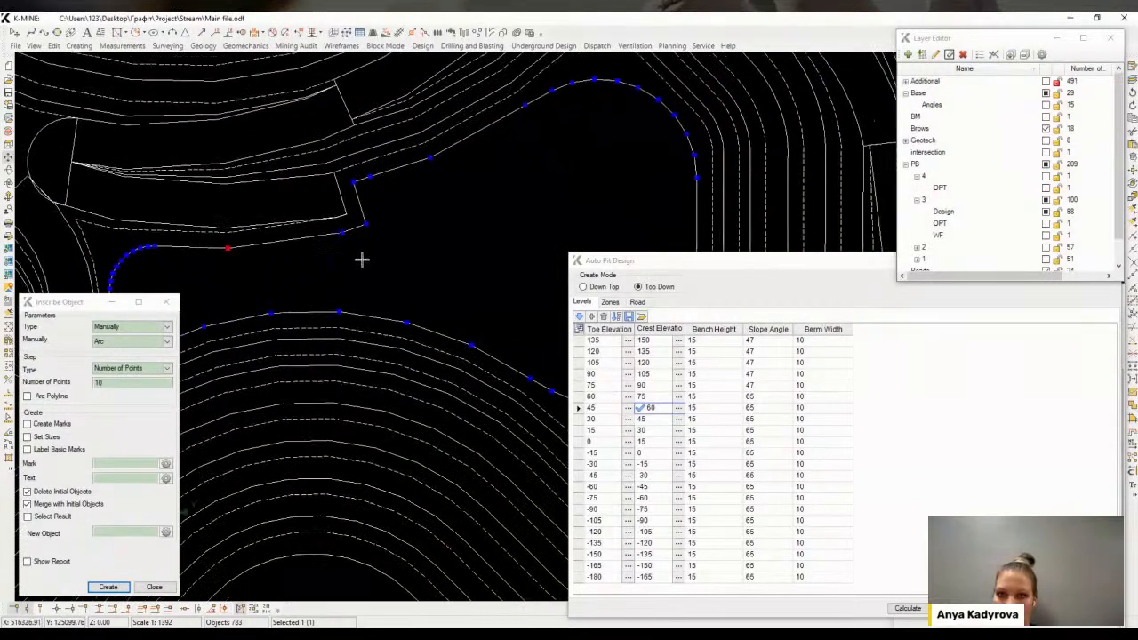
# Move the outline's vertices at the ramp corner so they sit on the ramp edge
pyautogui.scroll(-1, 362, 260)
pyautogui.scroll(4, 366, 201)
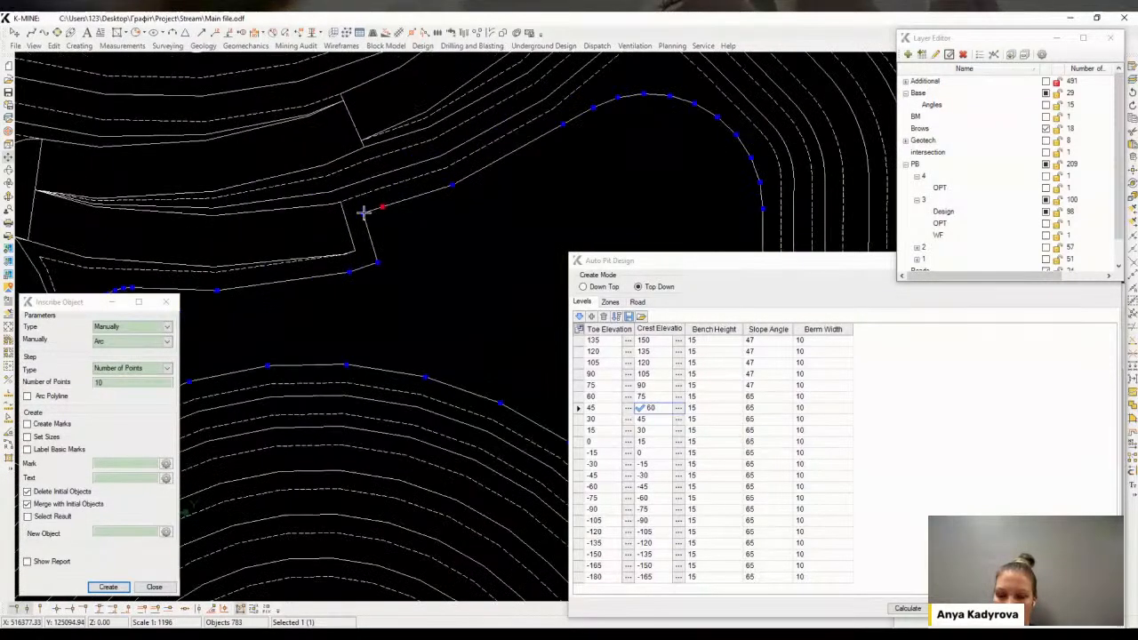
pyautogui.scroll(4, 364, 257)
pyautogui.scroll(-2, 360, 252)
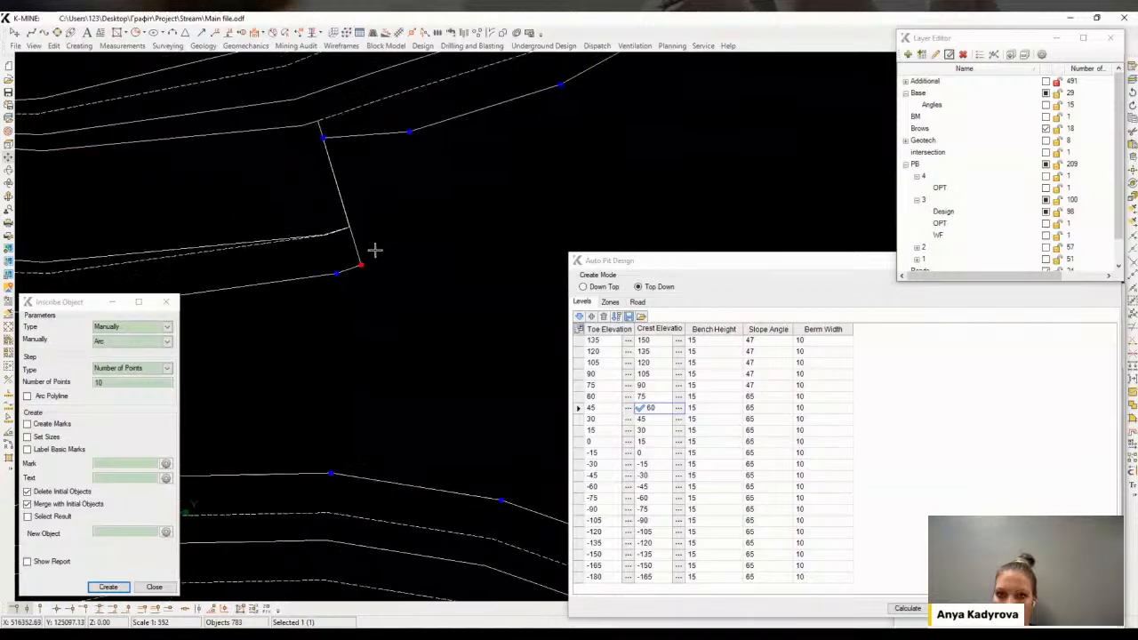
pyautogui.scroll(-3, 414, 144)
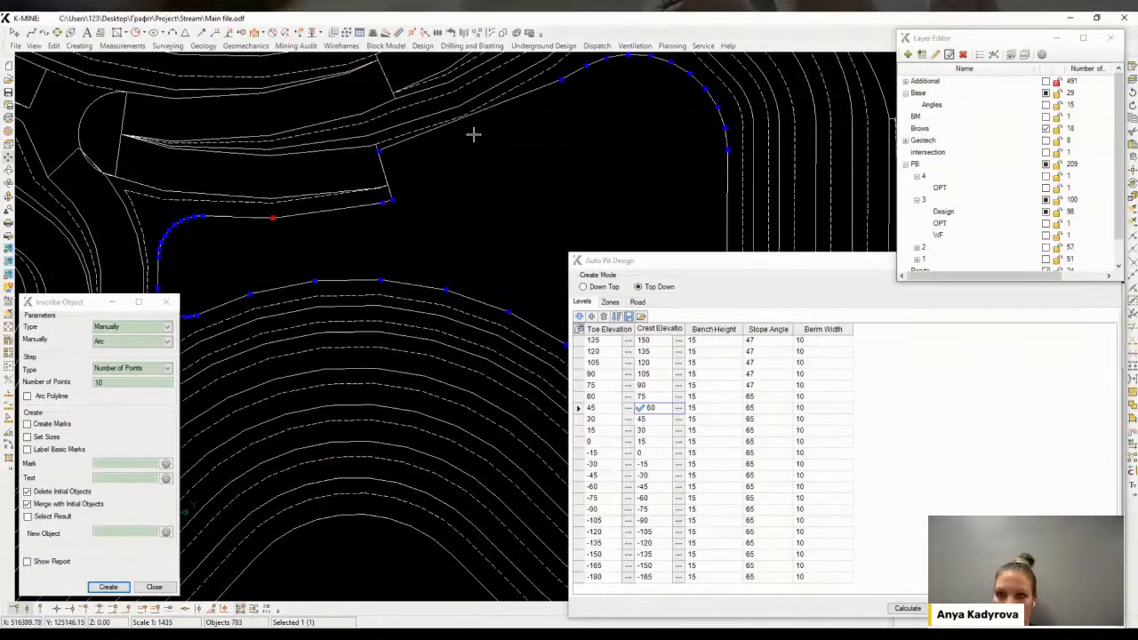
pyautogui.scroll(3, 466, 129)
pyautogui.scroll(-3, 474, 139)
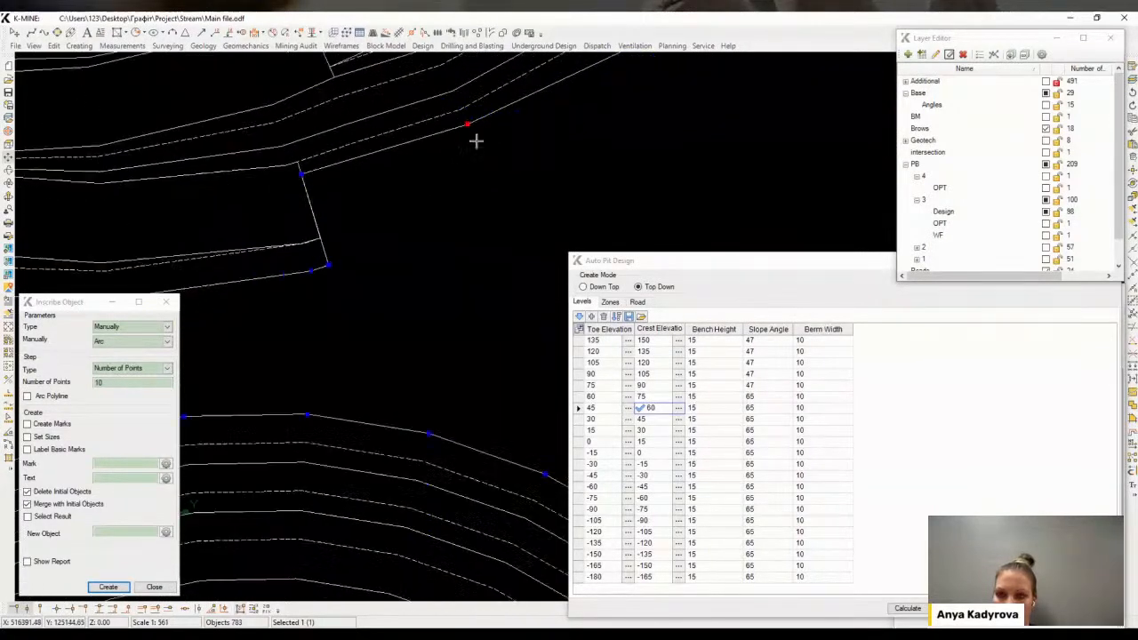
pyautogui.scroll(3, 391, 202)
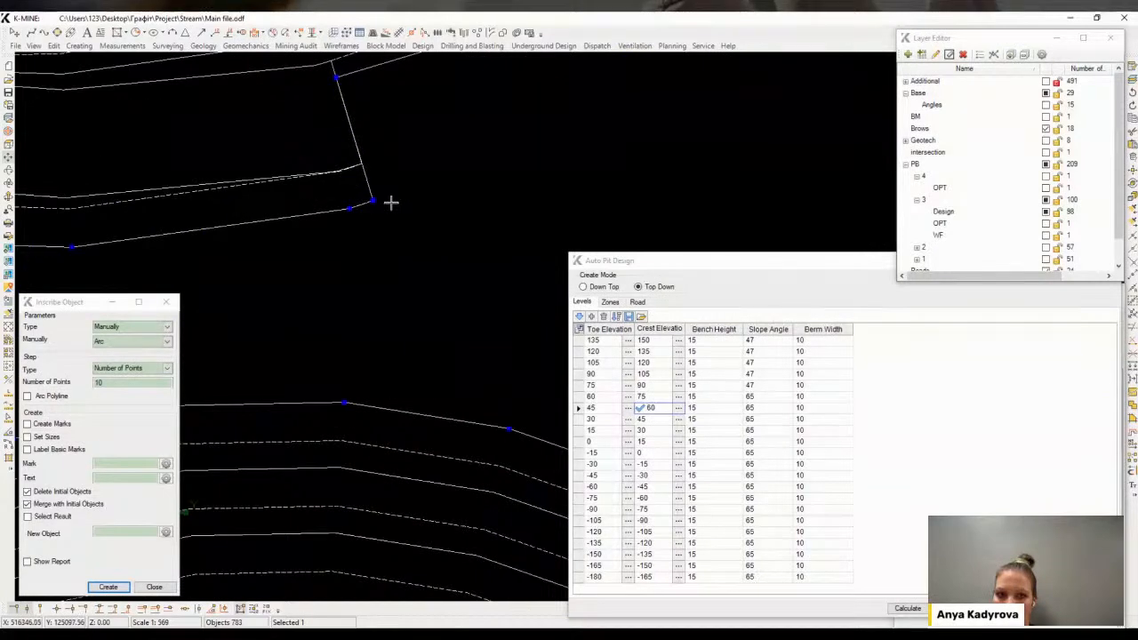
pyautogui.moveTo(368, 210); pyautogui.dragTo(367, 182)
pyautogui.scroll(-2, 350, 222)
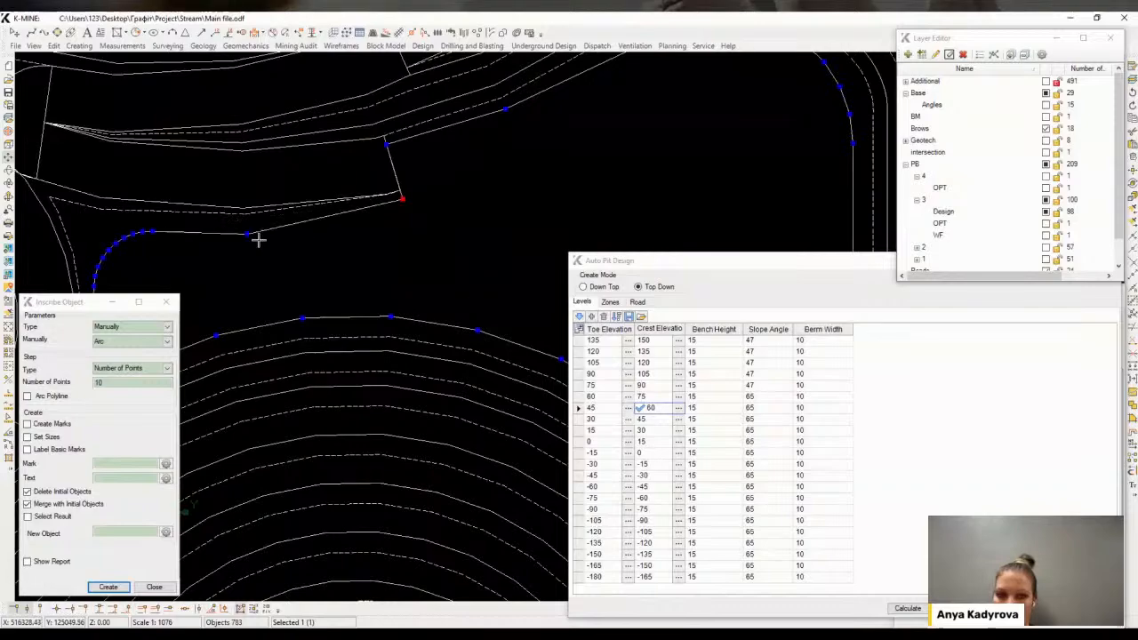
pyautogui.moveTo(247, 233); pyautogui.dragTo(245, 228)
pyautogui.moveTo(402, 228); pyautogui.dragTo(366, 257, button='middle')
pyautogui.press('Escape')
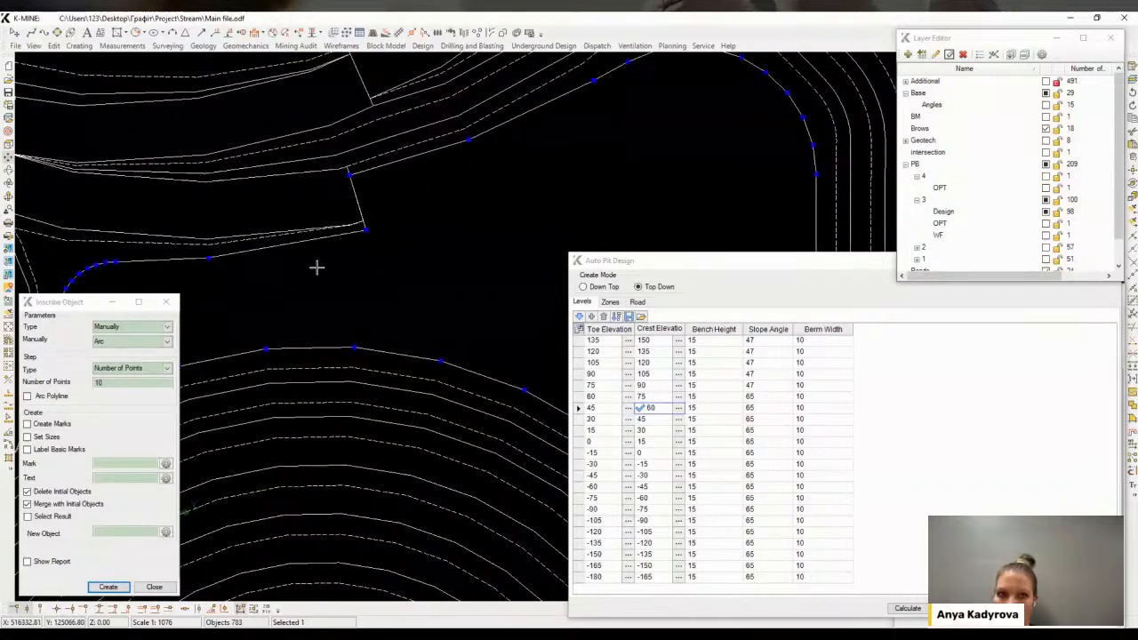
# Close the Inscribe Object dialog and calculate the Auto Pit Design from the 30 m toe level row
pyautogui.scroll(-2, 316, 267)
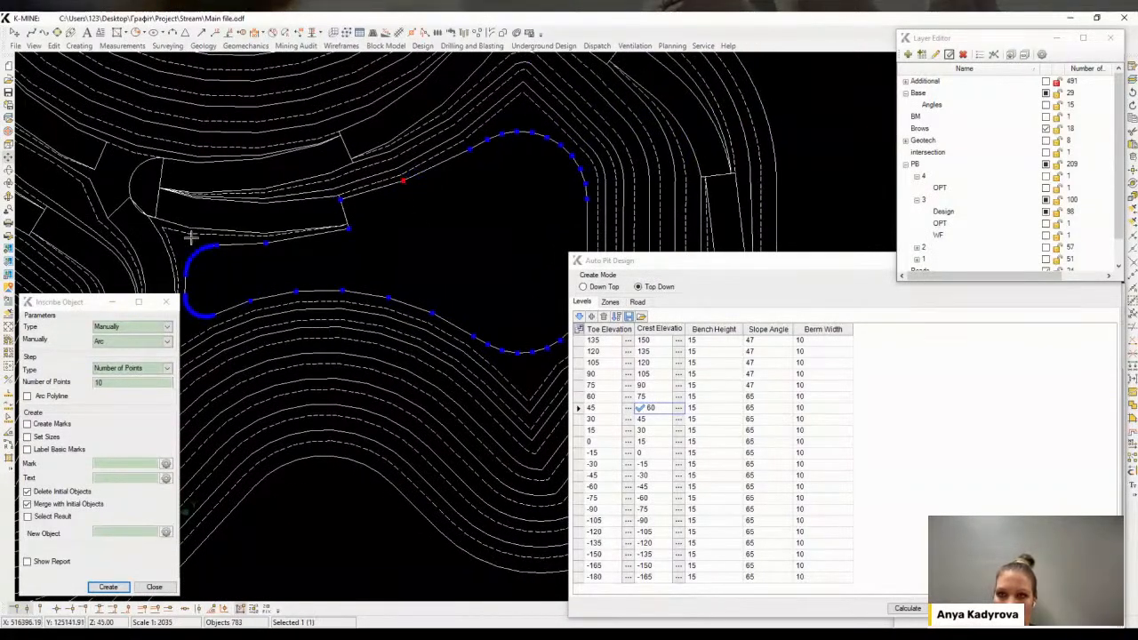
pyautogui.click(165, 301)
pyautogui.click(679, 421)
pyautogui.moveTo(359, 239)
pyautogui.mouseDown(button='middle')
pyautogui.moveTo(432, 267)
pyautogui.moveTo(350, 253)
pyautogui.mouseUp(button='middle')
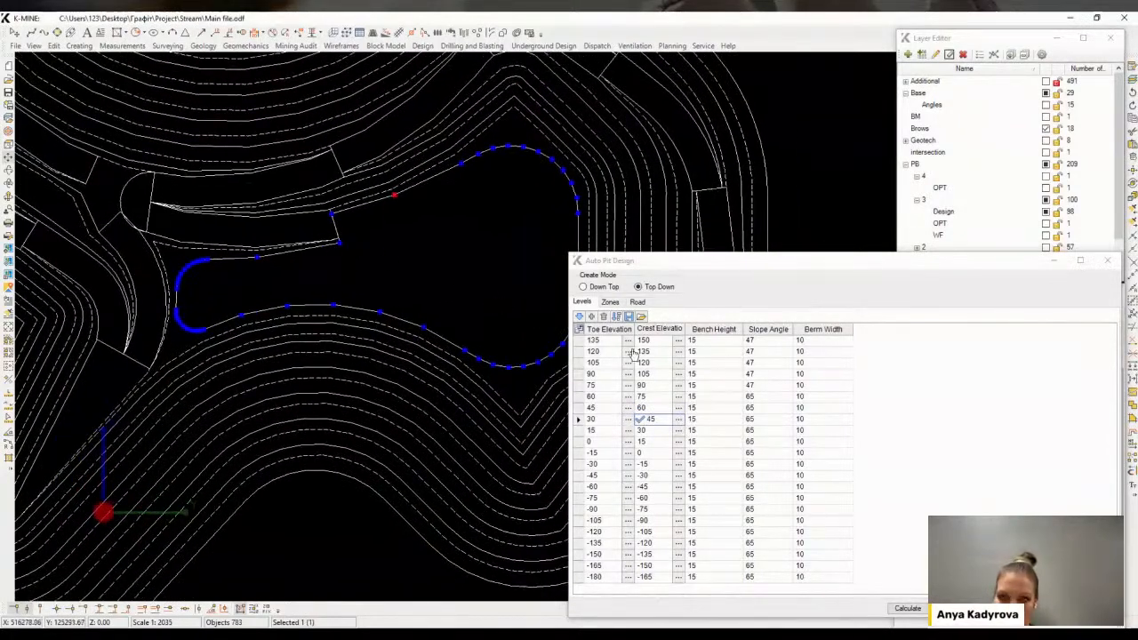
pyautogui.click(638, 302)
pyautogui.click(582, 302)
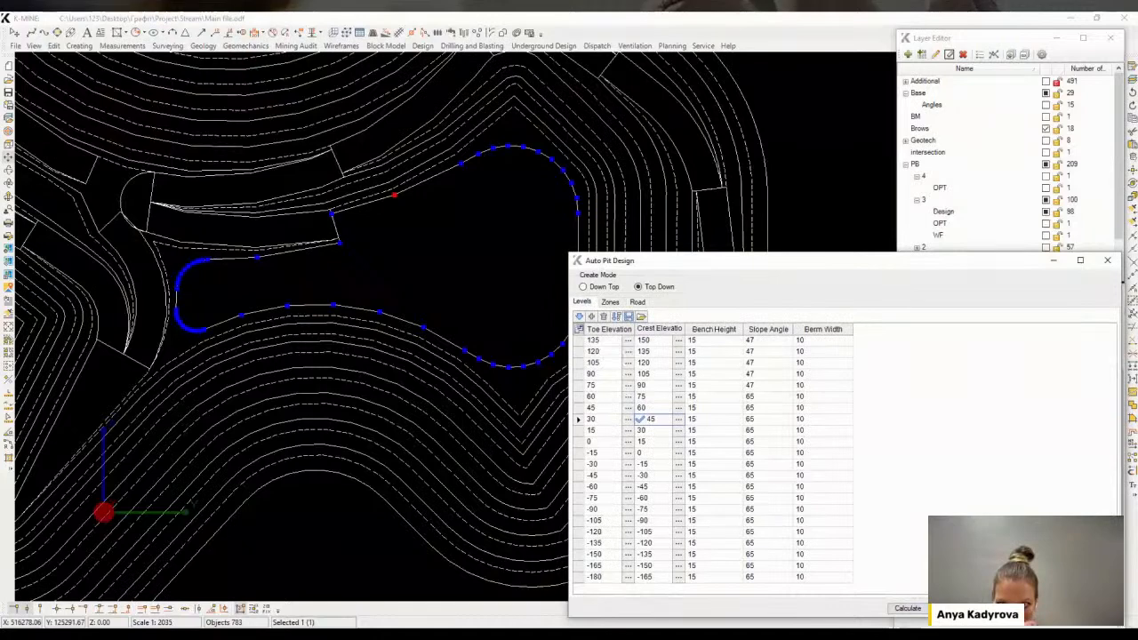
pyautogui.click(908, 608)
# Set road R1's entry point at the ramp corner of the pit outline
pyautogui.scroll(2, 350, 229)
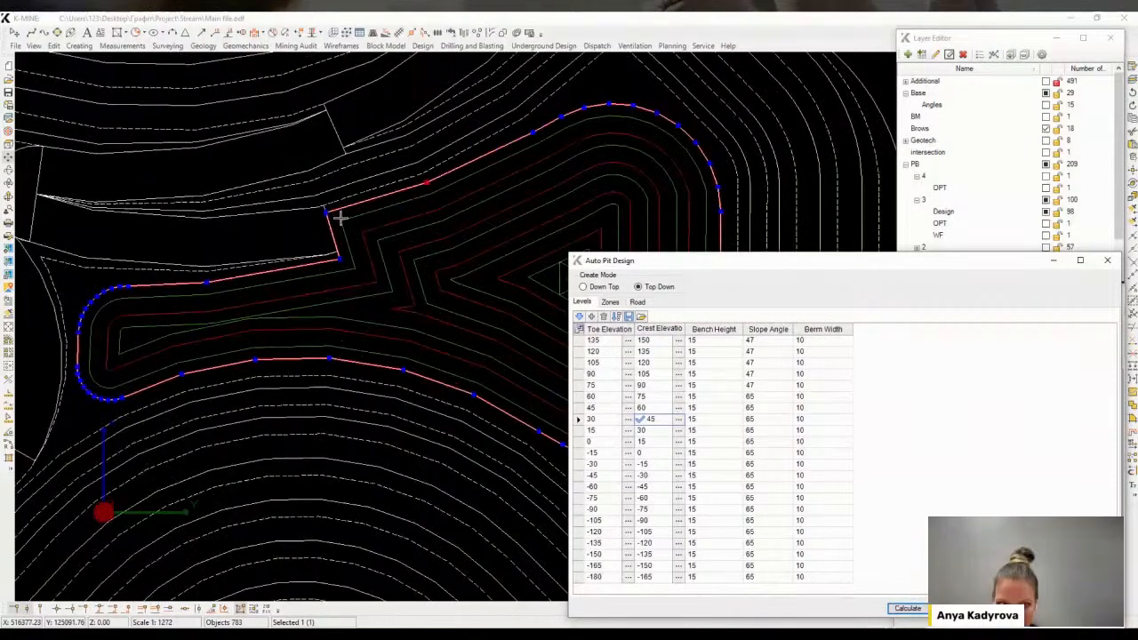
pyautogui.click(638, 302)
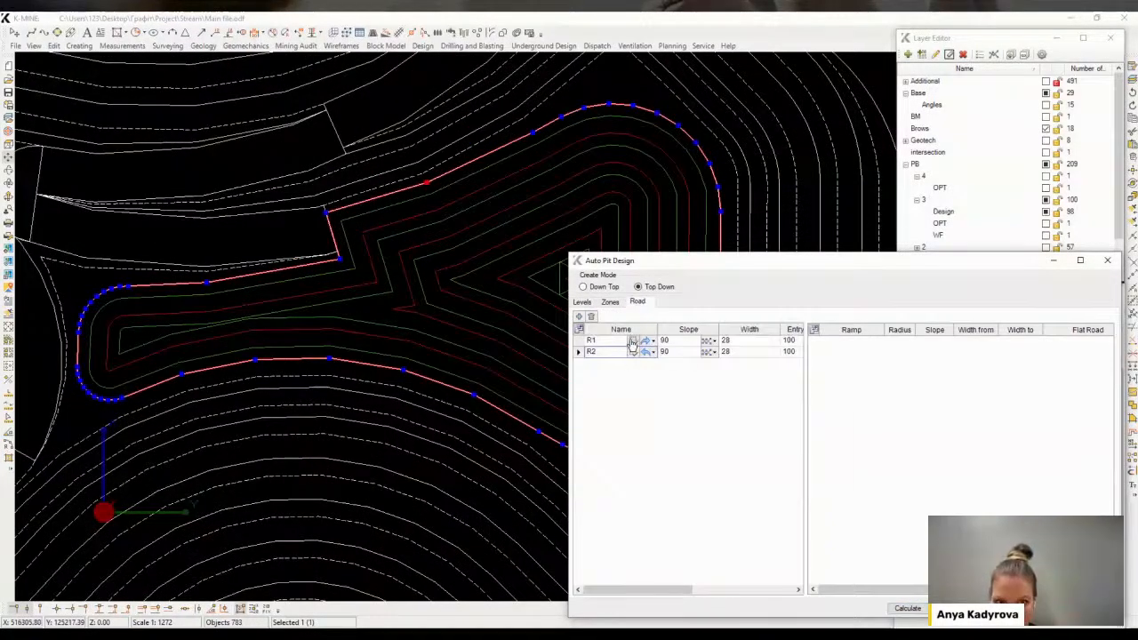
pyautogui.click(634, 341)
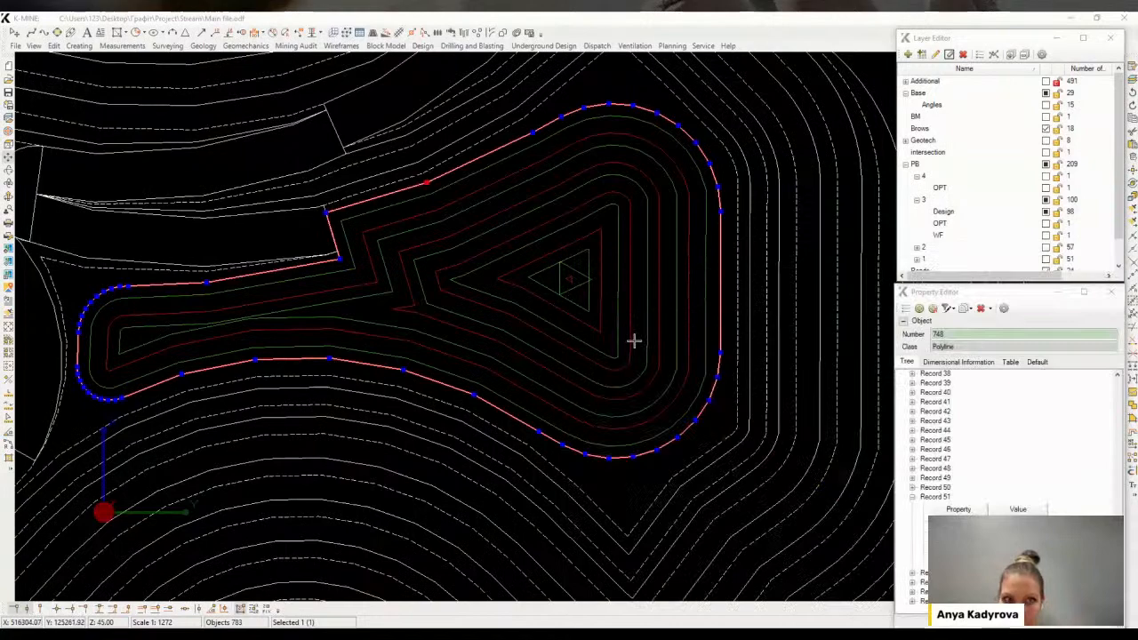
pyautogui.click(329, 210)
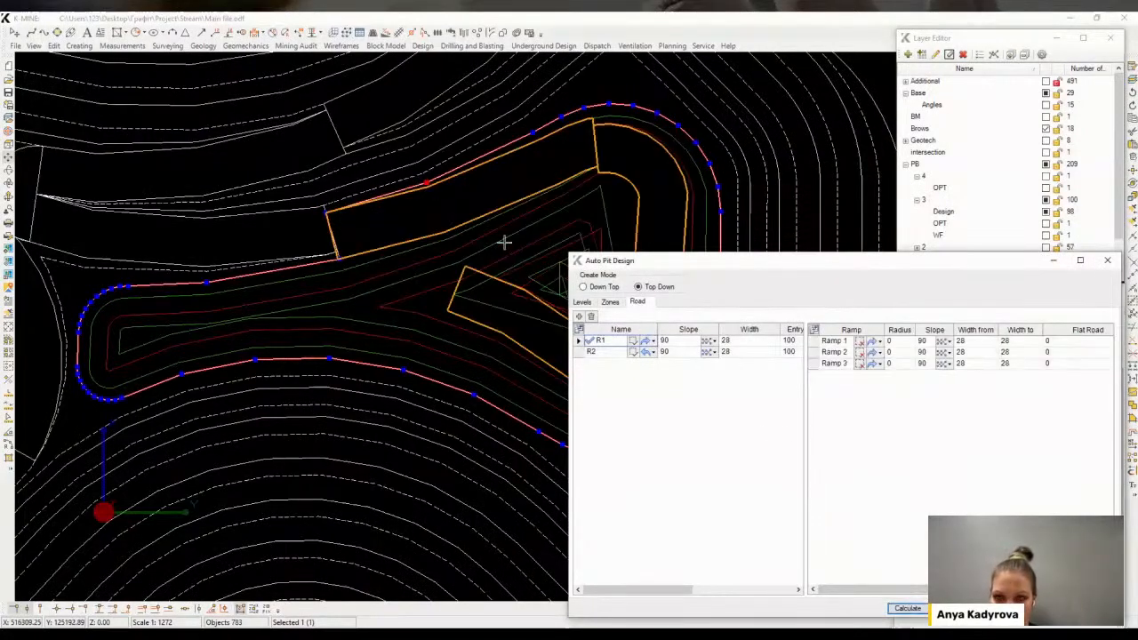
pyautogui.moveTo(504, 242); pyautogui.dragTo(385, 169, button='middle')
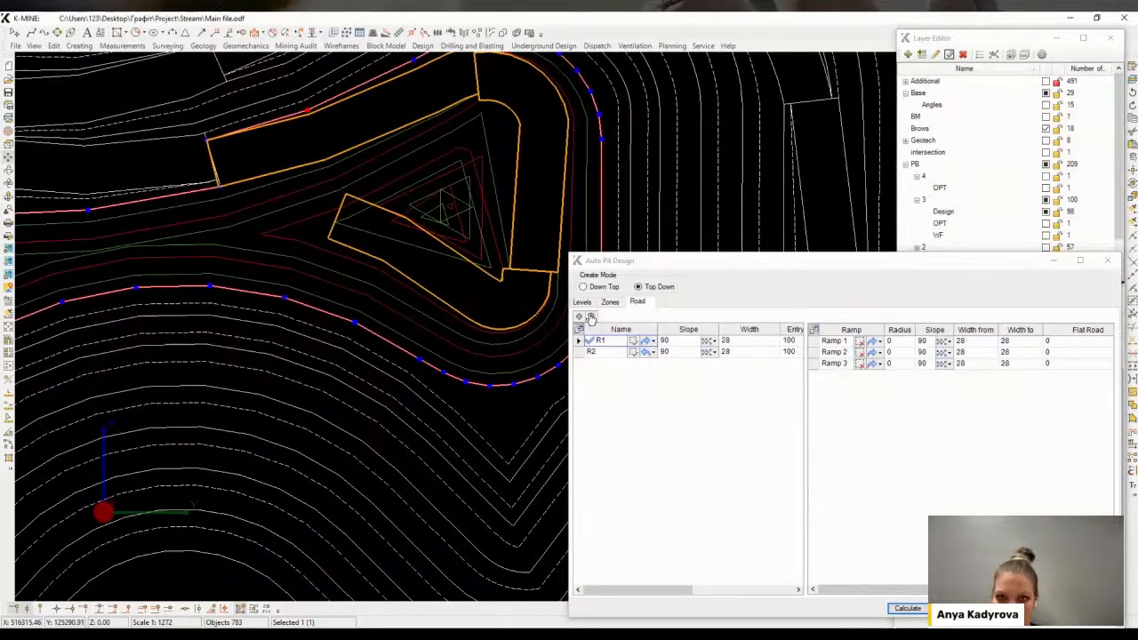
# Remove Ramp 3 from road R1's ramp list and recalculate the Auto Pit Design
pyautogui.click(830, 365)
pyautogui.click(861, 365)
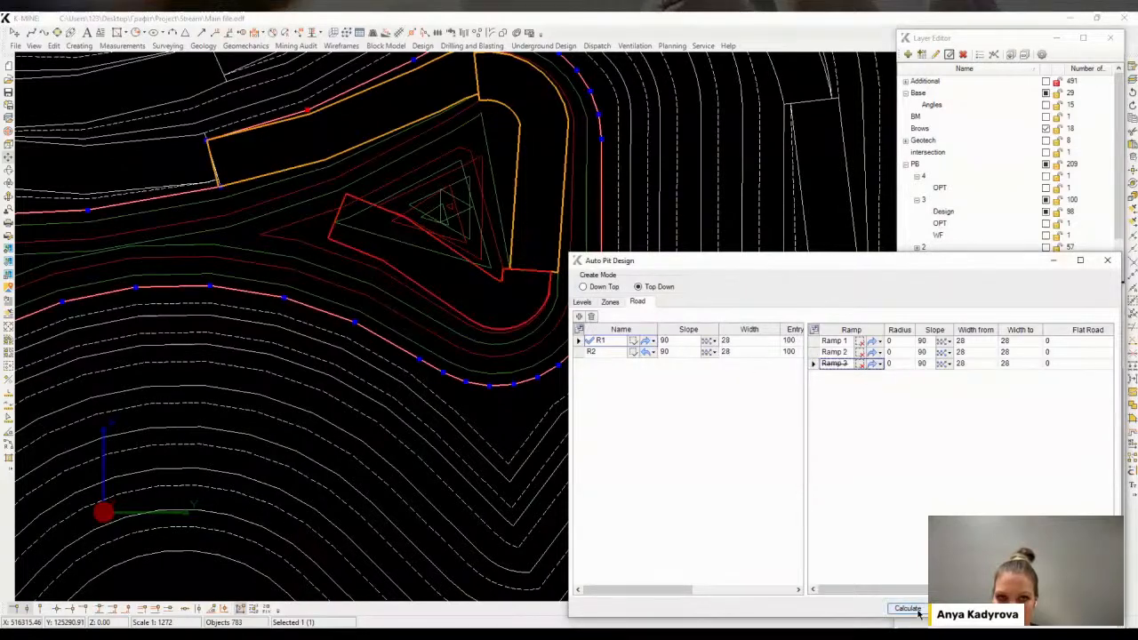
pyautogui.click(915, 610)
# Delete the stray contour pieces generated near the pit bottom
pyautogui.moveTo(442, 296); pyautogui.dragTo(419, 288, button='middle')
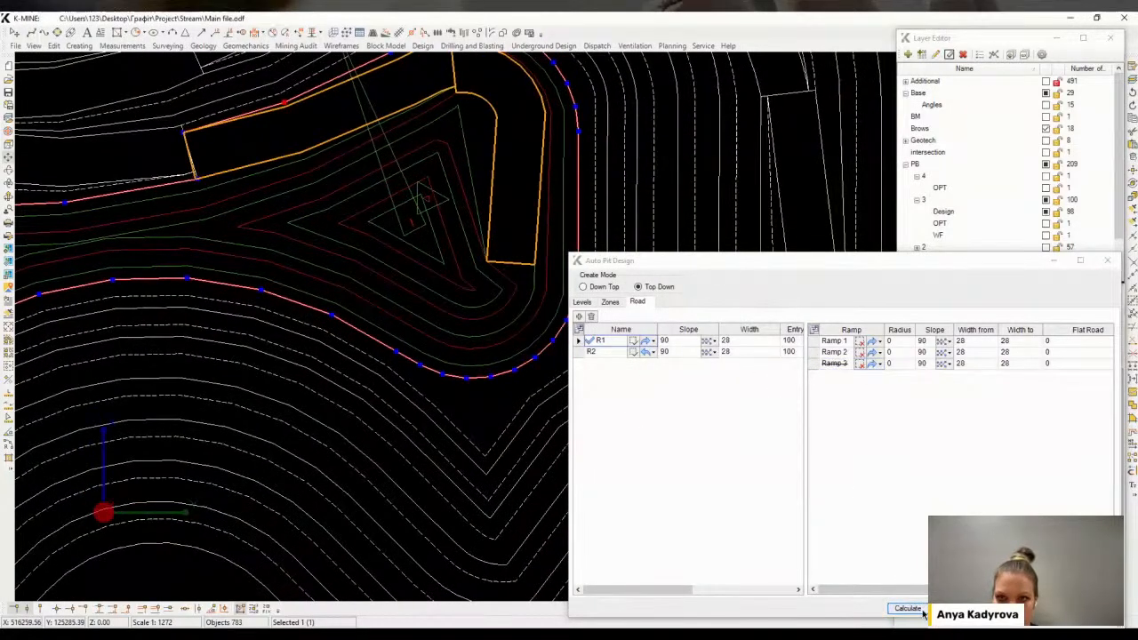
pyautogui.scroll(-2, 338, 341)
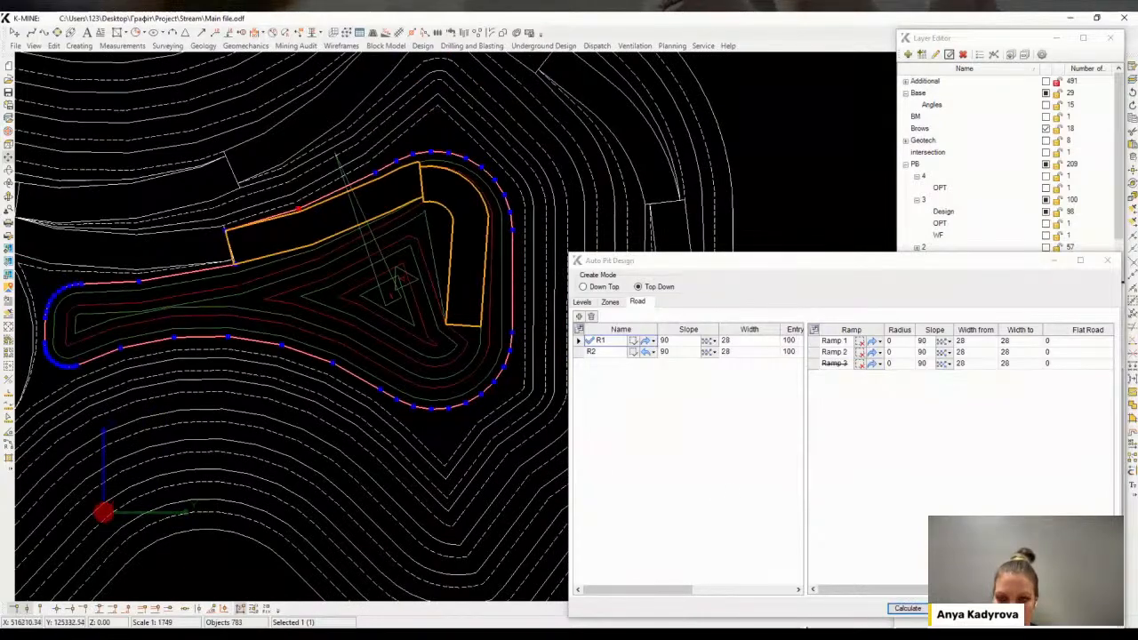
pyautogui.moveTo(326, 266); pyautogui.dragTo(399, 376, button='middle')
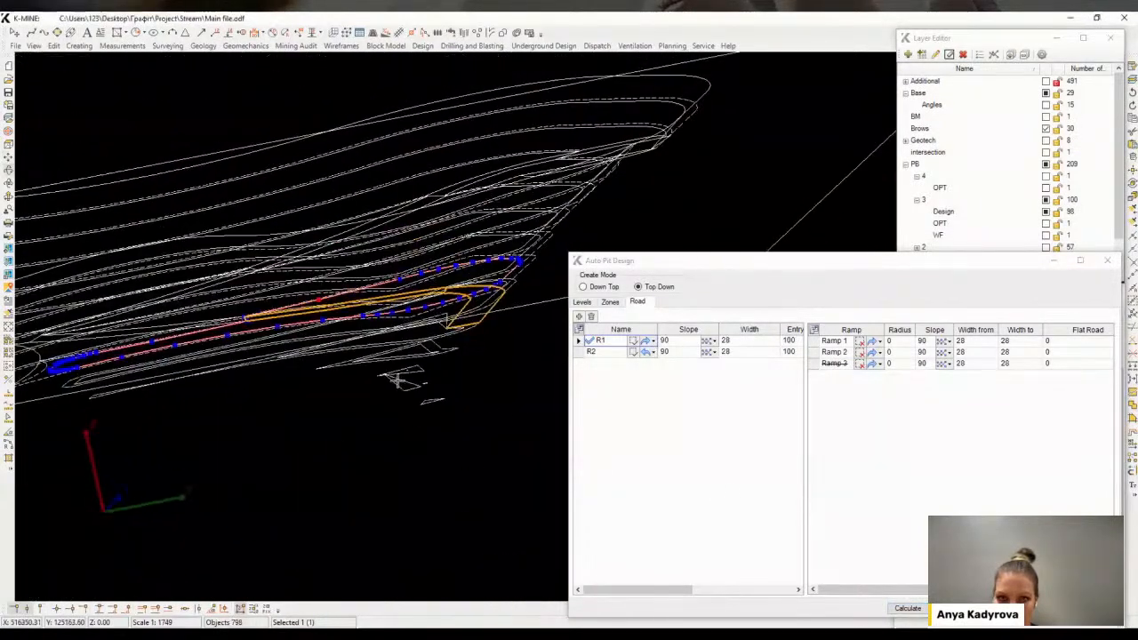
pyautogui.moveTo(449, 420); pyautogui.dragTo(430, 406, button='middle')
pyautogui.press('Delete')
pyautogui.press('Escape')
pyautogui.scroll(2, 429, 294)
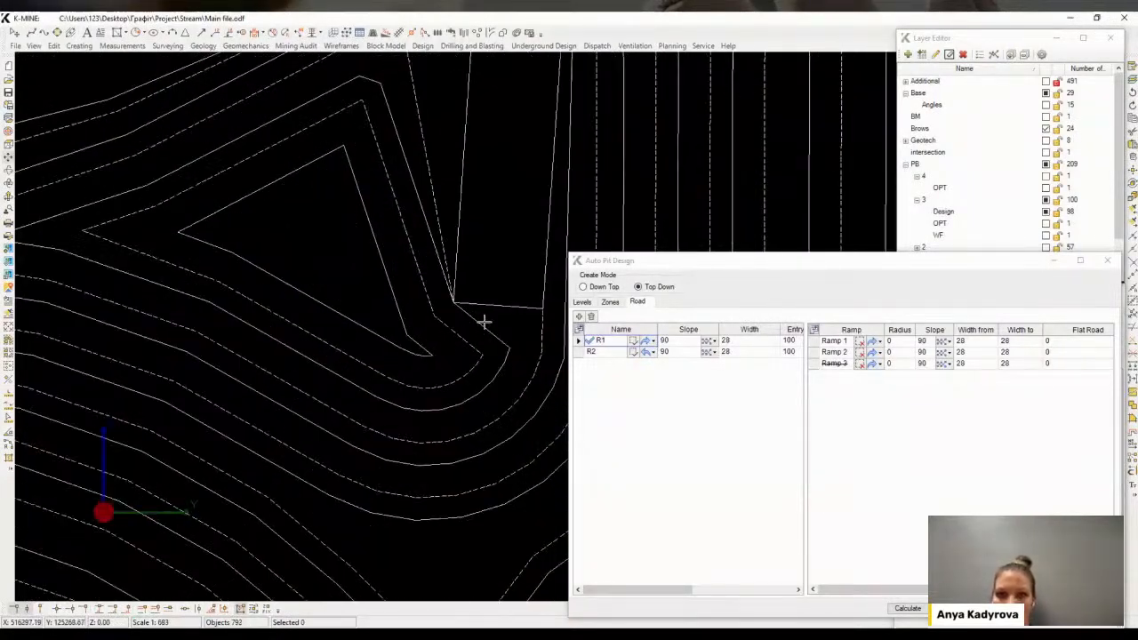
pyautogui.click(410, 333)
pyautogui.press('Delete')
pyautogui.press('Return')
# Reconnect the broken bench contour at the pit's western end by replacing its line section
pyautogui.scroll(-3, 400, 322)
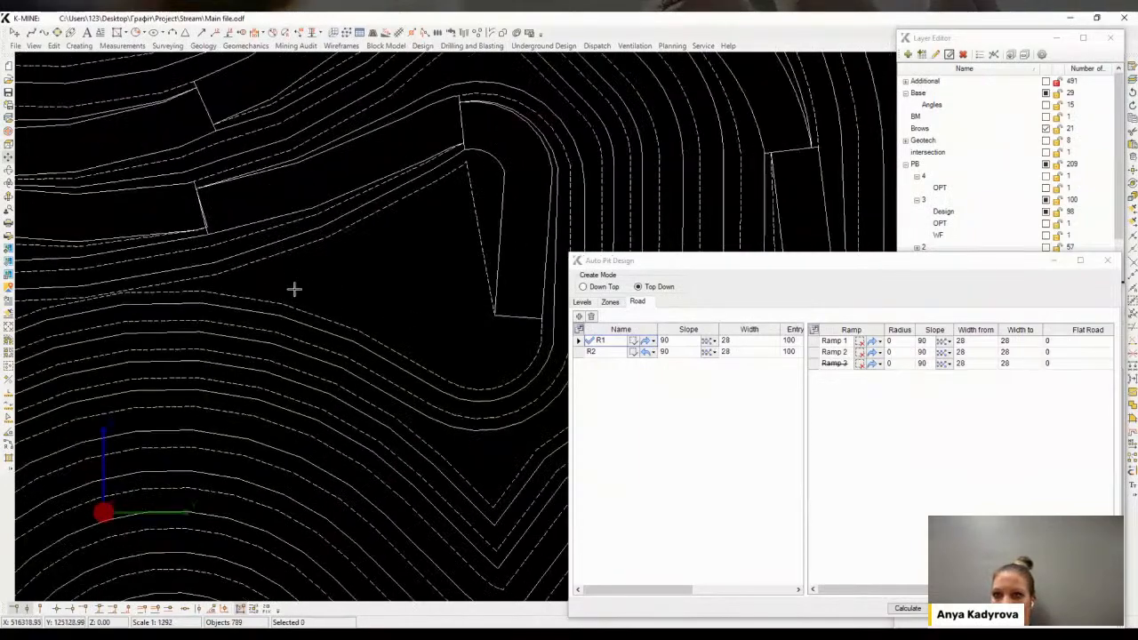
pyautogui.moveTo(277, 276); pyautogui.dragTo(327, 272, button='middle')
pyautogui.moveTo(206, 299); pyautogui.dragTo(210, 303, button='middle')
pyautogui.click(264, 302)
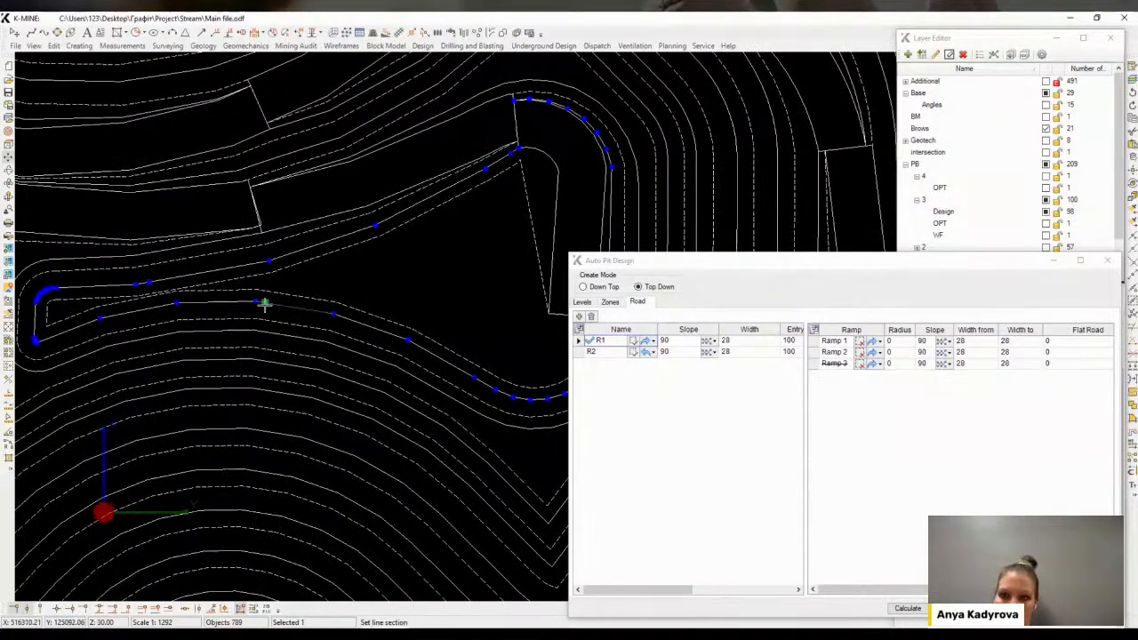
pyautogui.click(264, 268)
pyautogui.click(254, 292)
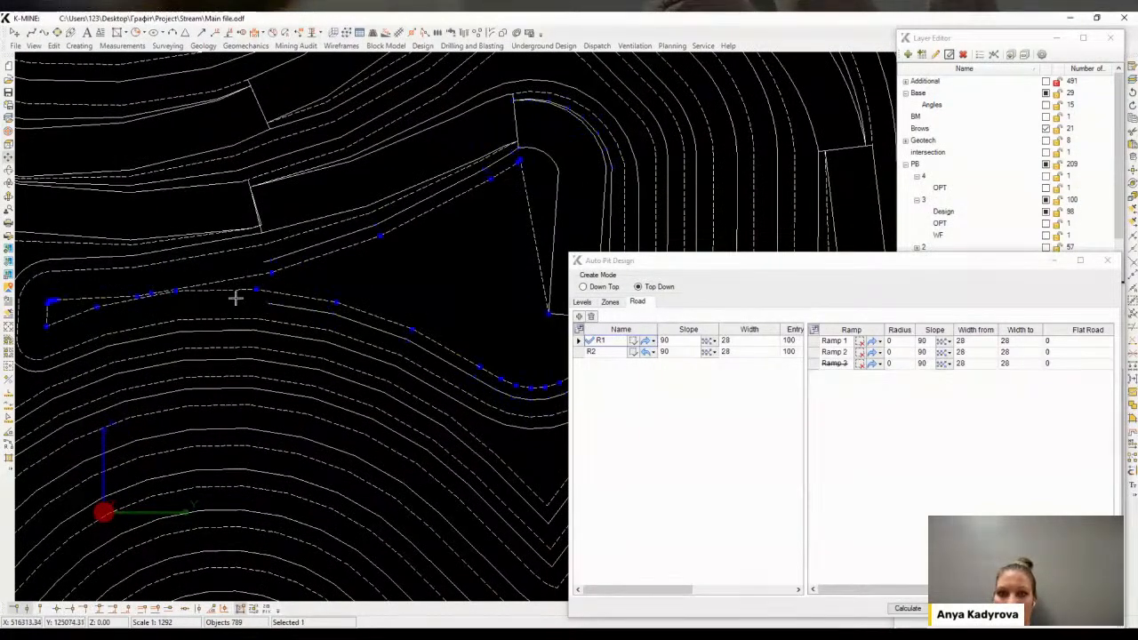
pyautogui.click(274, 272)
pyautogui.moveTo(274, 272); pyautogui.dragTo(279, 266, button='middle')
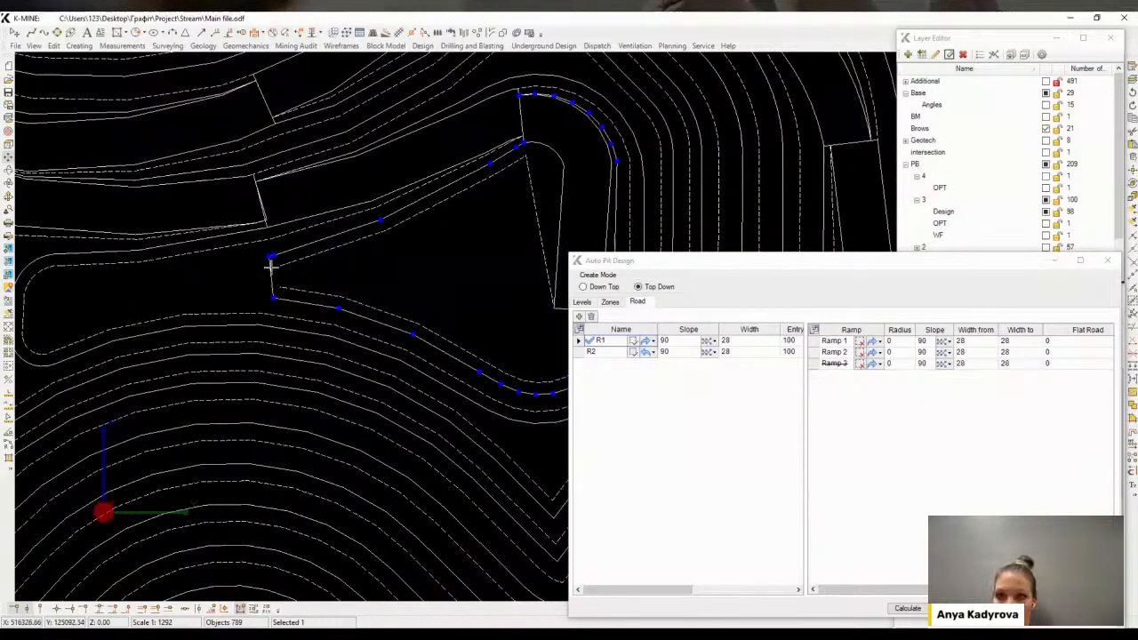
# Round the sharp corners of the reconnected contour by inscribing arcs with Inscribe Object
pyautogui.press('i')
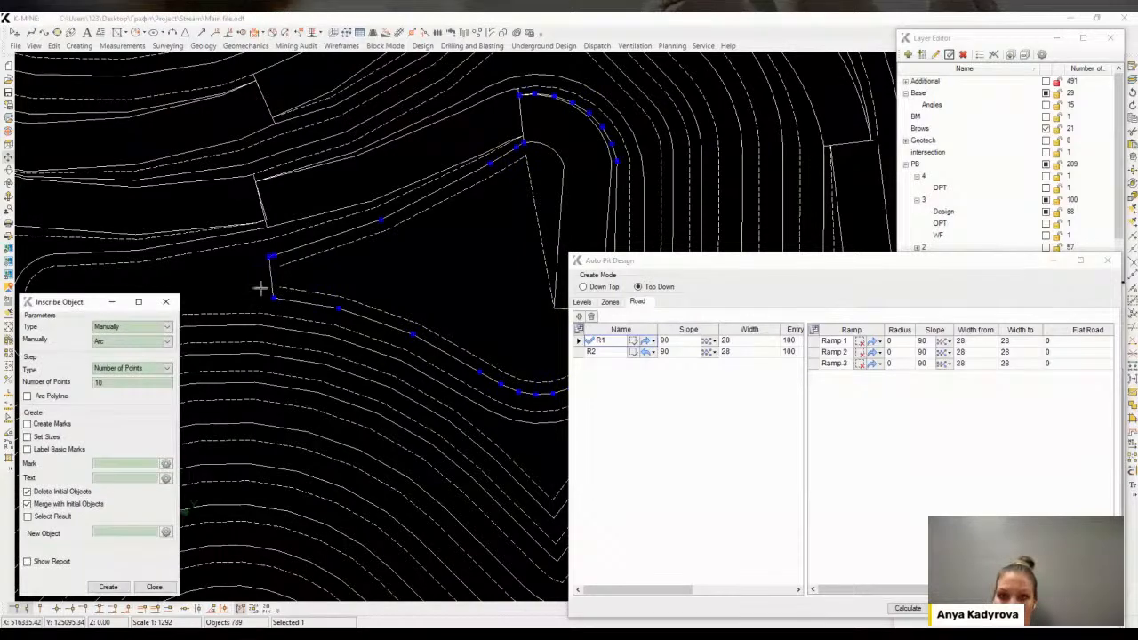
pyautogui.click(107, 586)
pyautogui.click(313, 322)
pyautogui.scroll(2, 285, 295)
pyautogui.click(273, 283)
pyautogui.scroll(3, 266, 293)
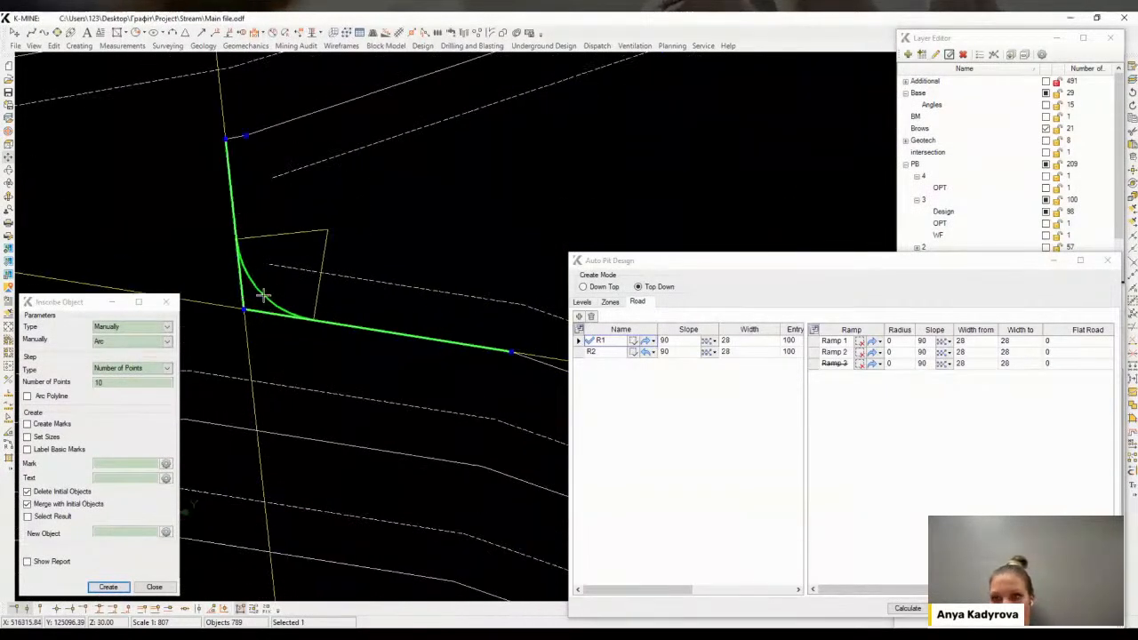
pyautogui.click(106, 589)
pyautogui.click(235, 220)
pyautogui.click(289, 122)
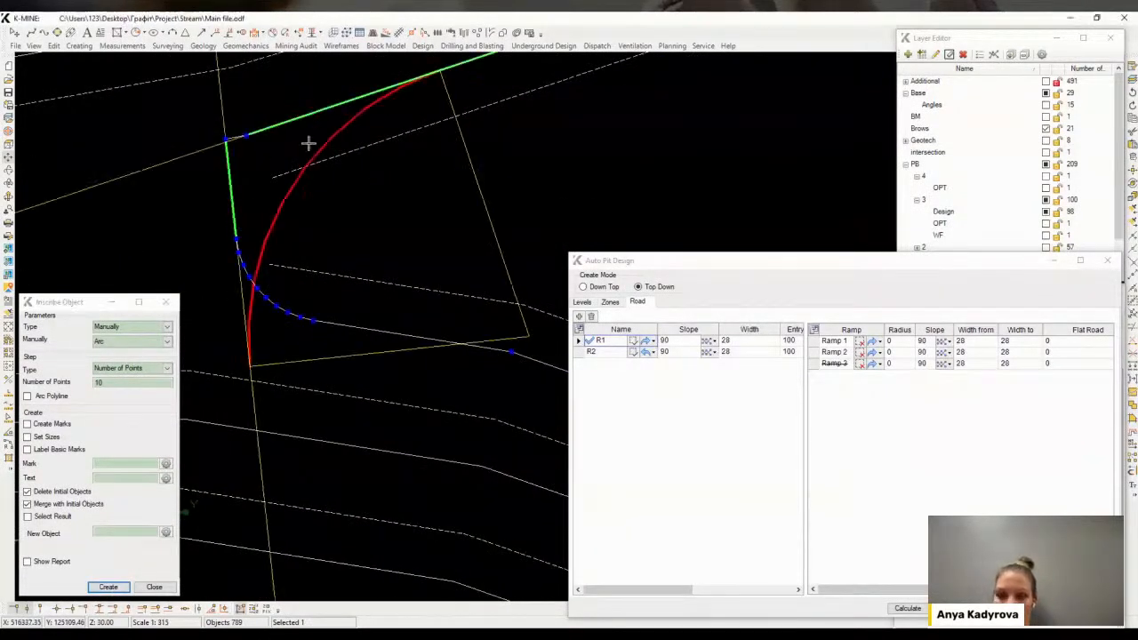
pyautogui.click(244, 152)
pyautogui.moveTo(257, 132); pyautogui.dragTo(264, 131, button='middle')
pyautogui.click(284, 205)
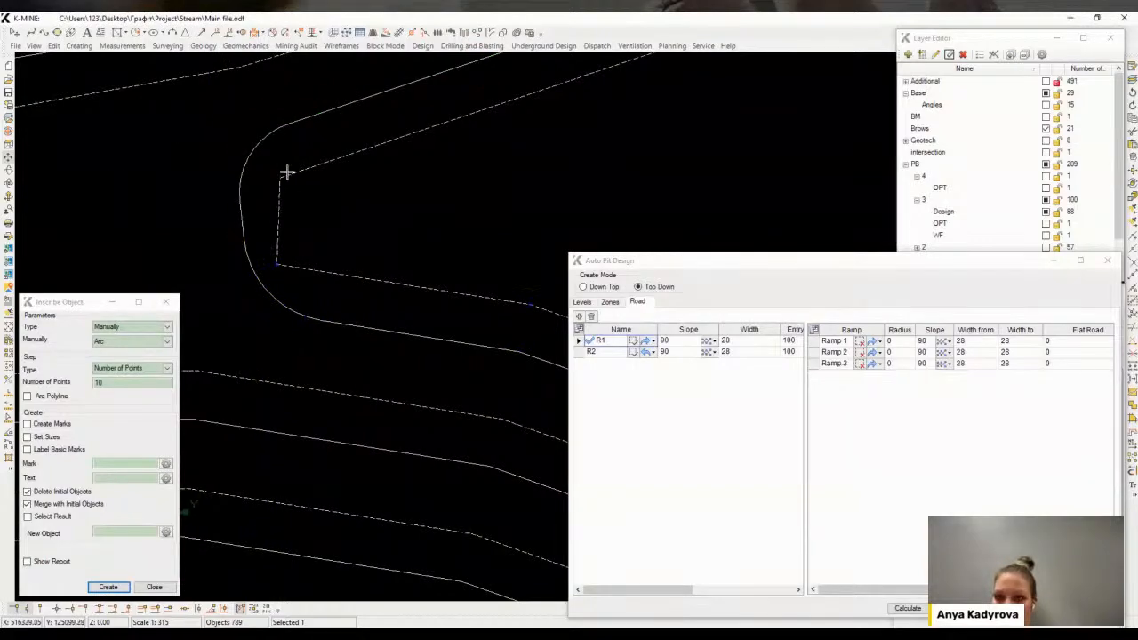
# Inspect the cleaned bench contours around the ramp and pit bottom
pyautogui.scroll(-3, 305, 258)
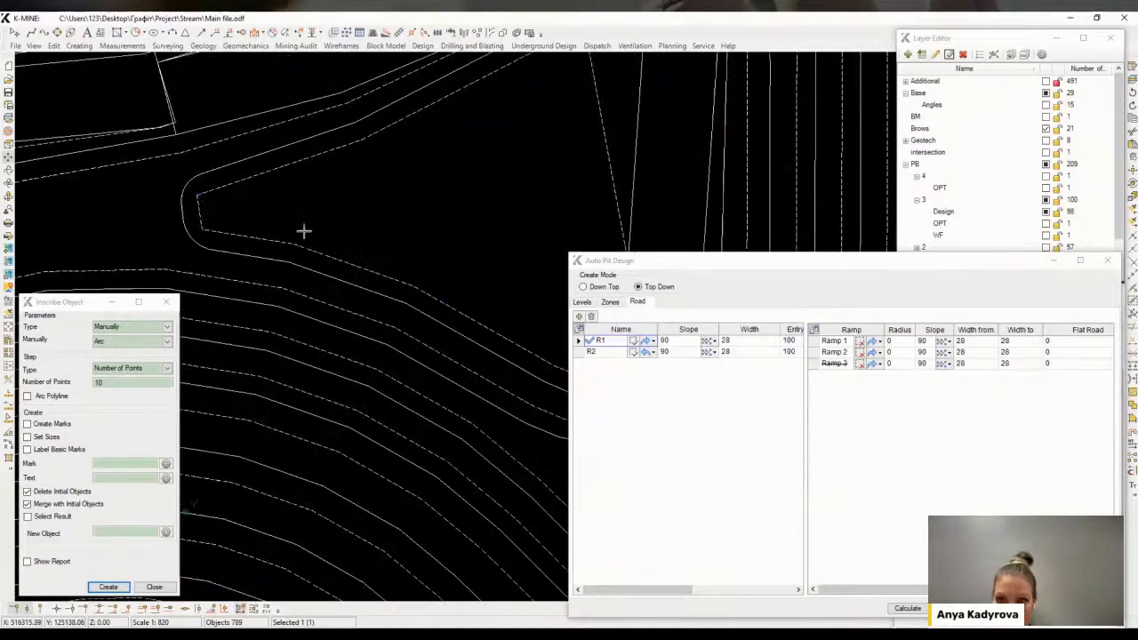
pyautogui.scroll(-1, 315, 225)
pyautogui.click(392, 143)
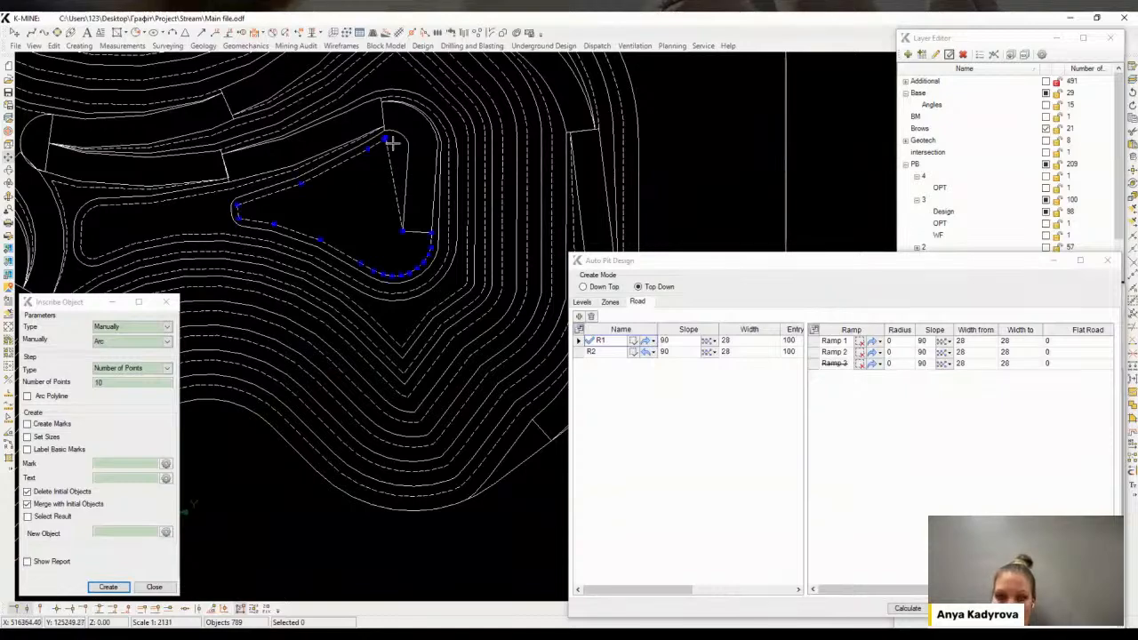
pyautogui.scroll(3, 386, 145)
pyautogui.scroll(1, 356, 141)
pyautogui.click(357, 150)
pyautogui.scroll(-4, 376, 186)
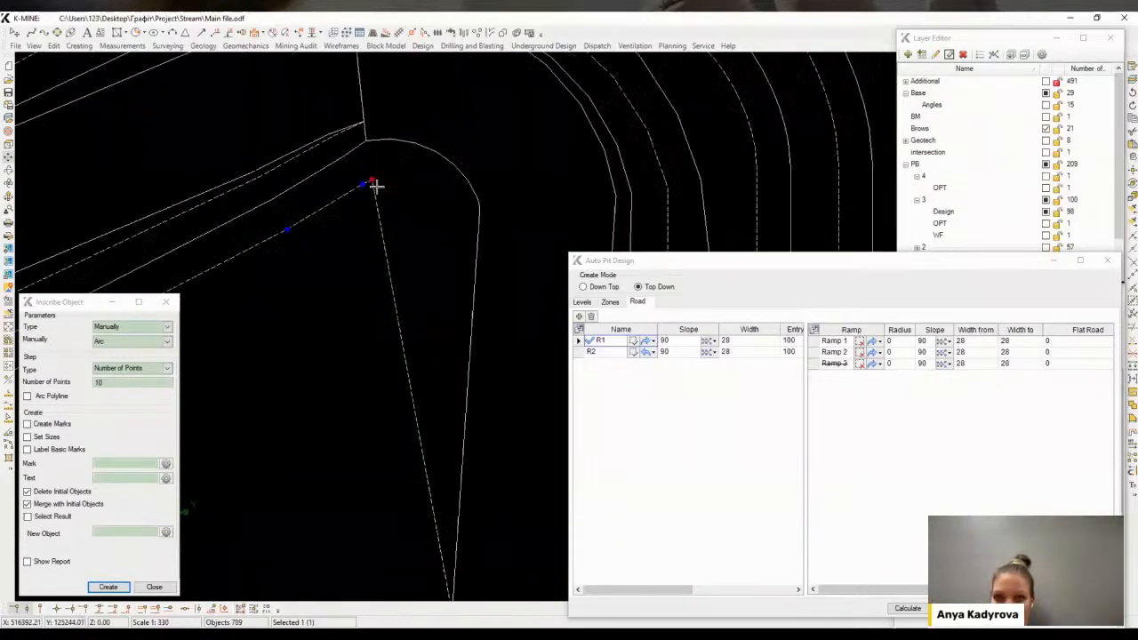
pyautogui.scroll(1, 393, 206)
pyautogui.scroll(-1, 397, 217)
pyautogui.moveTo(416, 305); pyautogui.dragTo(435, 278, button='middle')
pyautogui.press('Escape')
pyautogui.scroll(-3, 392, 256)
pyautogui.scroll(1, 392, 275)
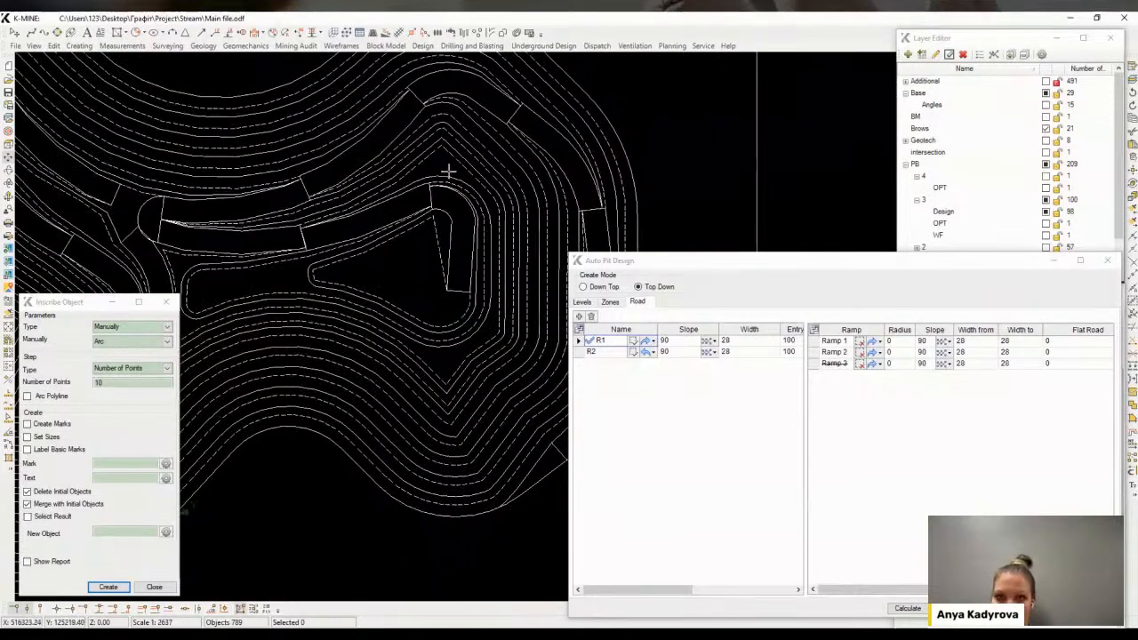
pyautogui.scroll(5, 452, 172)
pyautogui.scroll(-5, 422, 287)
pyautogui.moveTo(440, 363); pyautogui.dragTo(480, 270, button='middle')
pyautogui.scroll(-4, 480, 270)
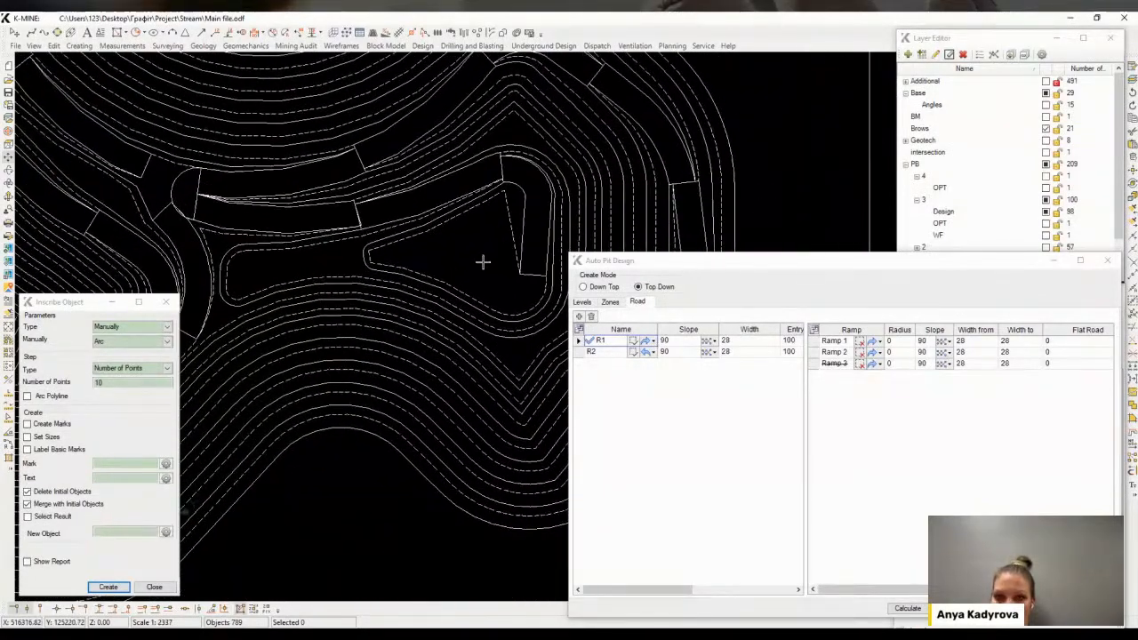
pyautogui.scroll(-2, 413, 287)
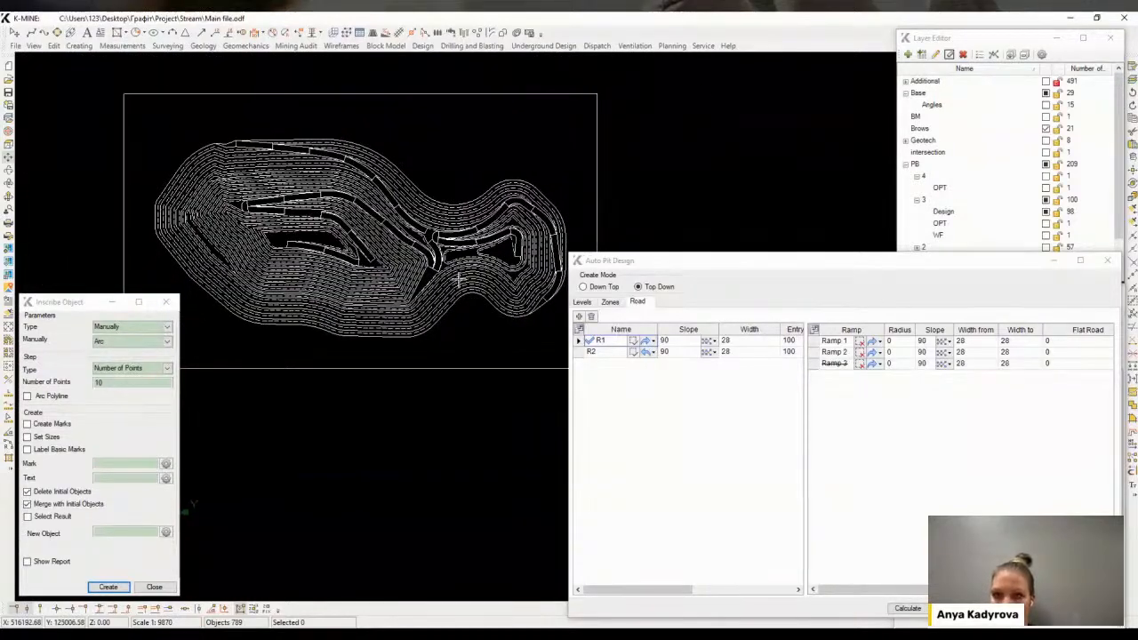
# Select all generated pit contours and move them into a new Design layer under PB 4
pyautogui.moveTo(236, 193); pyautogui.dragTo(226, 186, button='middle')
pyautogui.moveTo(166, 139); pyautogui.dragTo(555, 320)
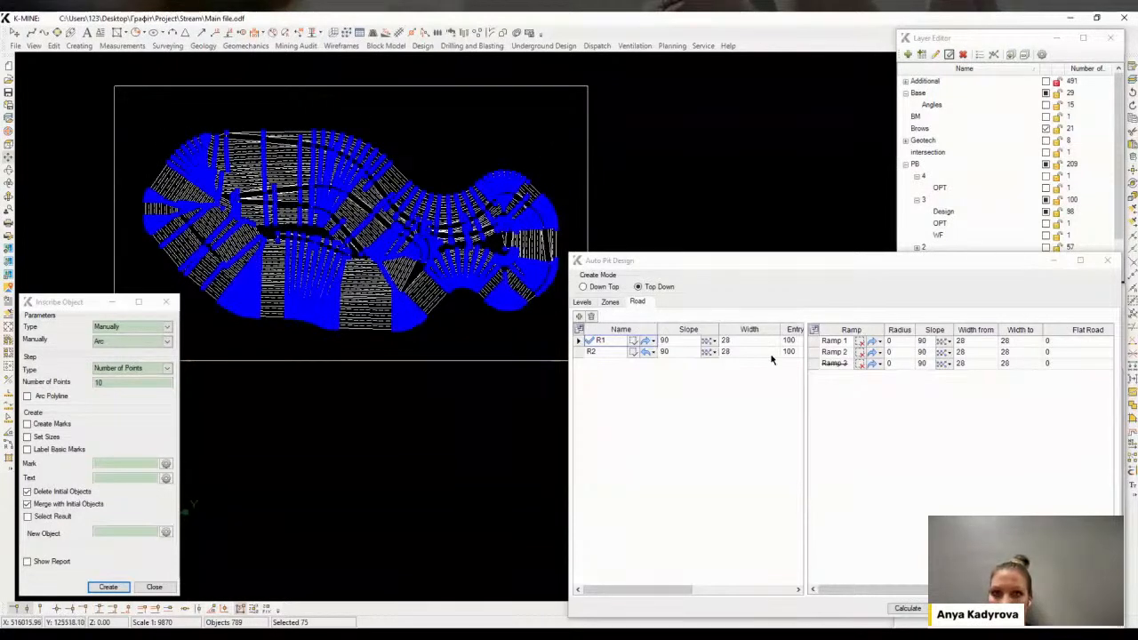
pyautogui.click(1007, 408)
pyautogui.click(994, 626)
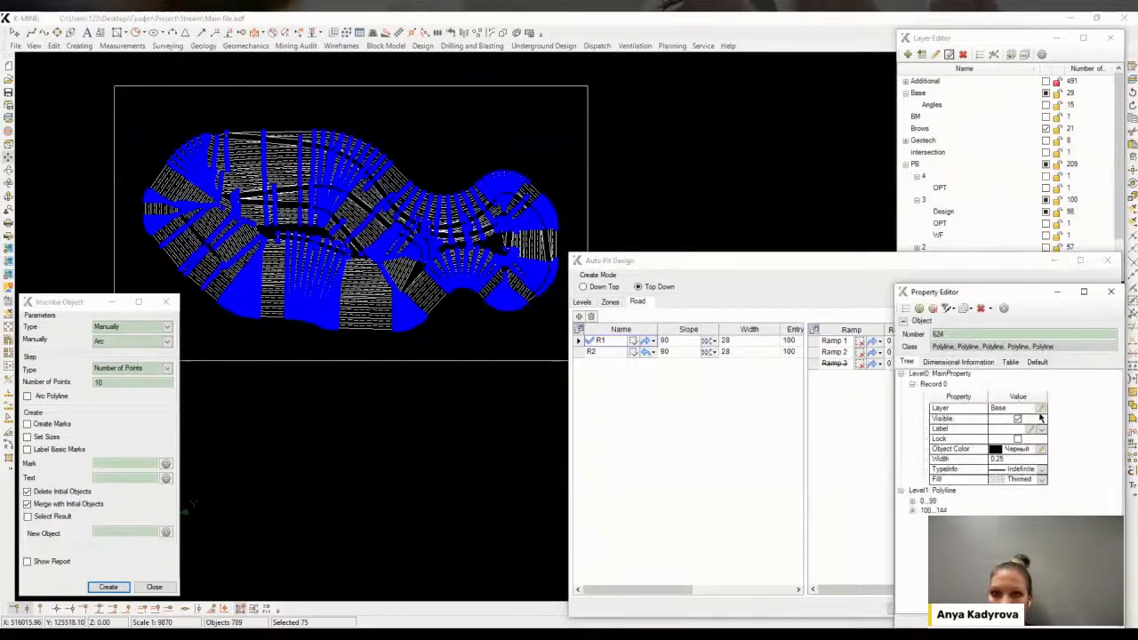
pyautogui.click(1040, 408)
pyautogui.click(923, 164)
pyautogui.rightClick(923, 163)
pyautogui.click(938, 220)
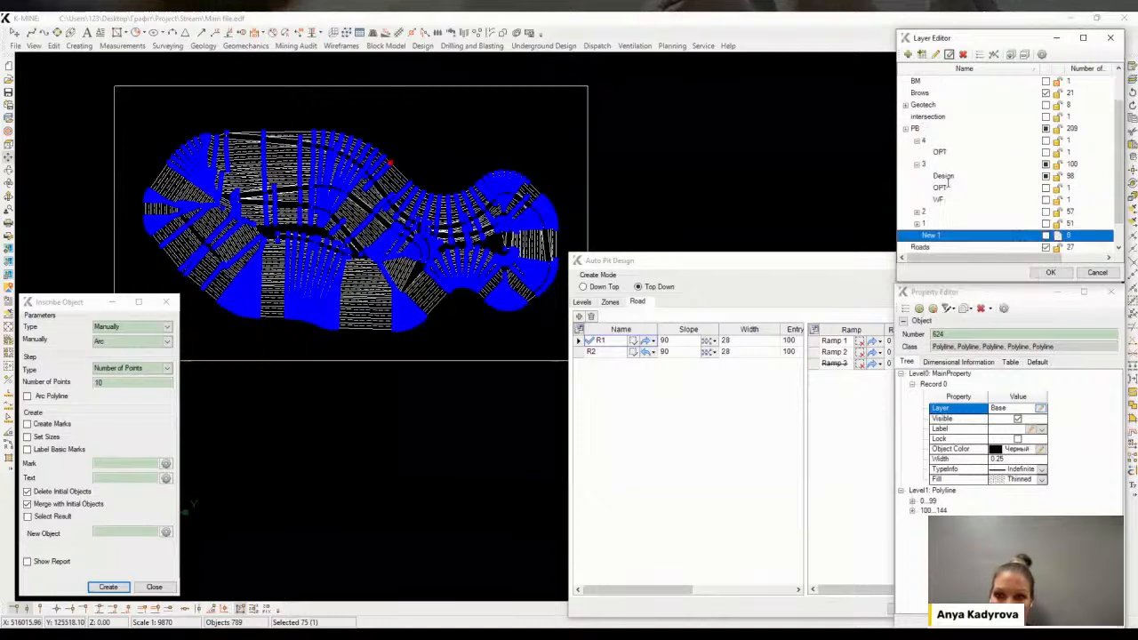
pyautogui.moveTo(934, 235); pyautogui.dragTo(926, 143)
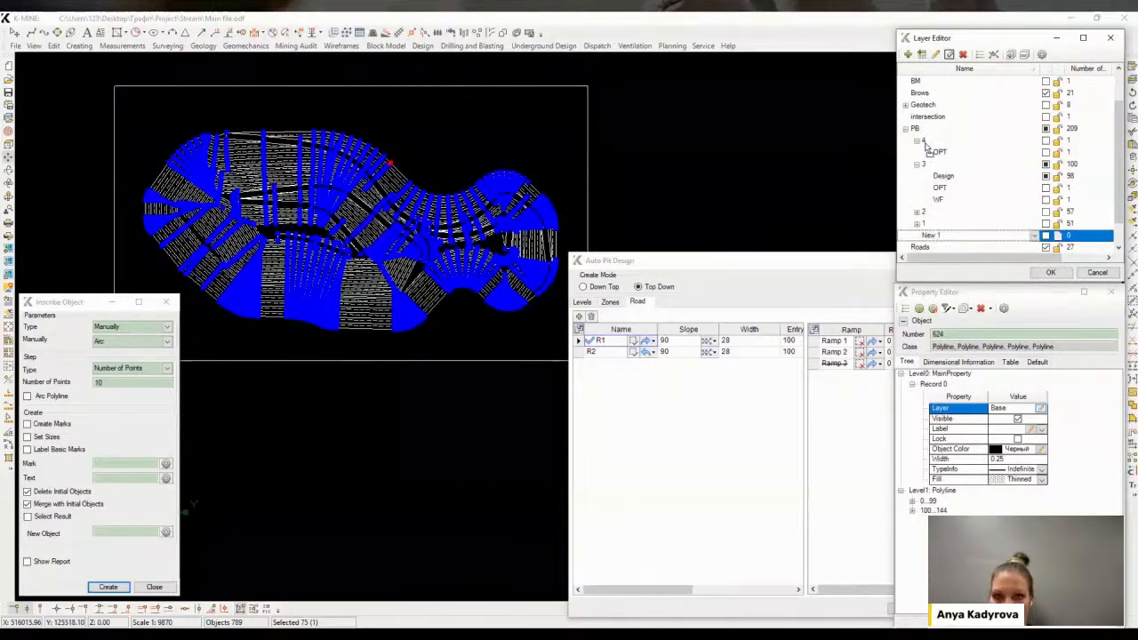
pyautogui.click(574, 370)
pyautogui.click(944, 153)
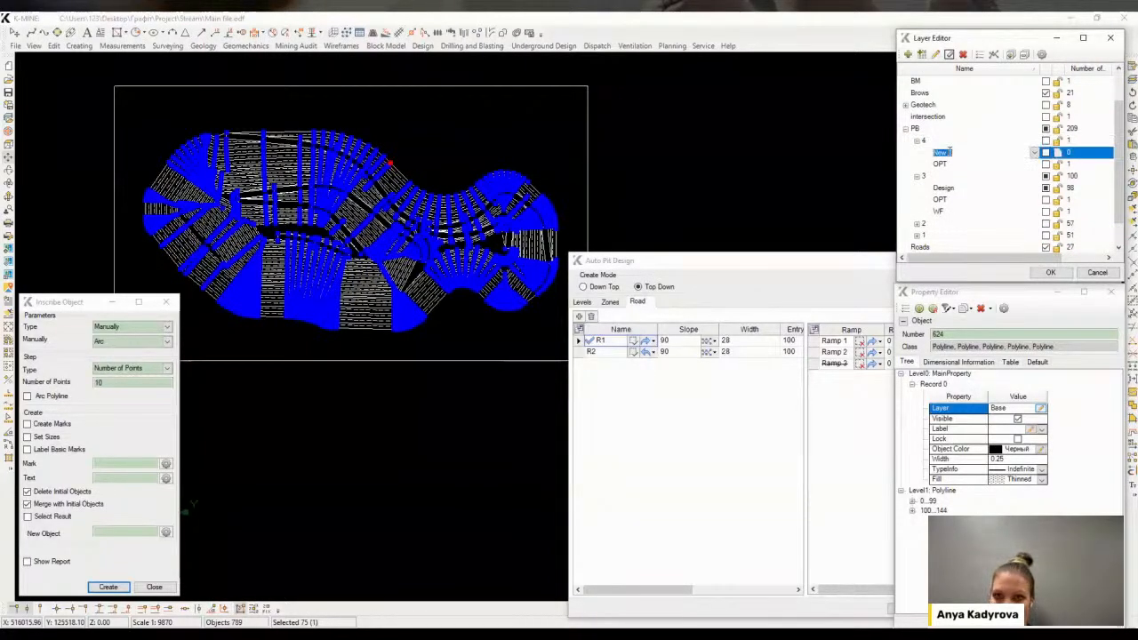
pyautogui.press('Return')
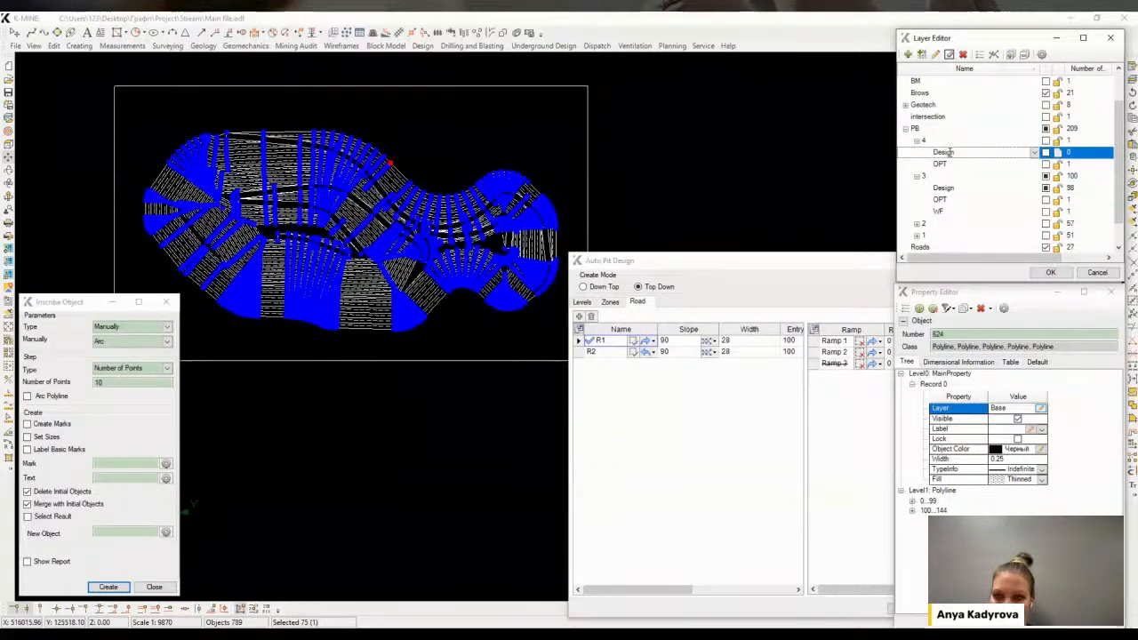
pyautogui.click(1050, 272)
# Create a wireframe from the selected design contours
pyautogui.click(342, 45)
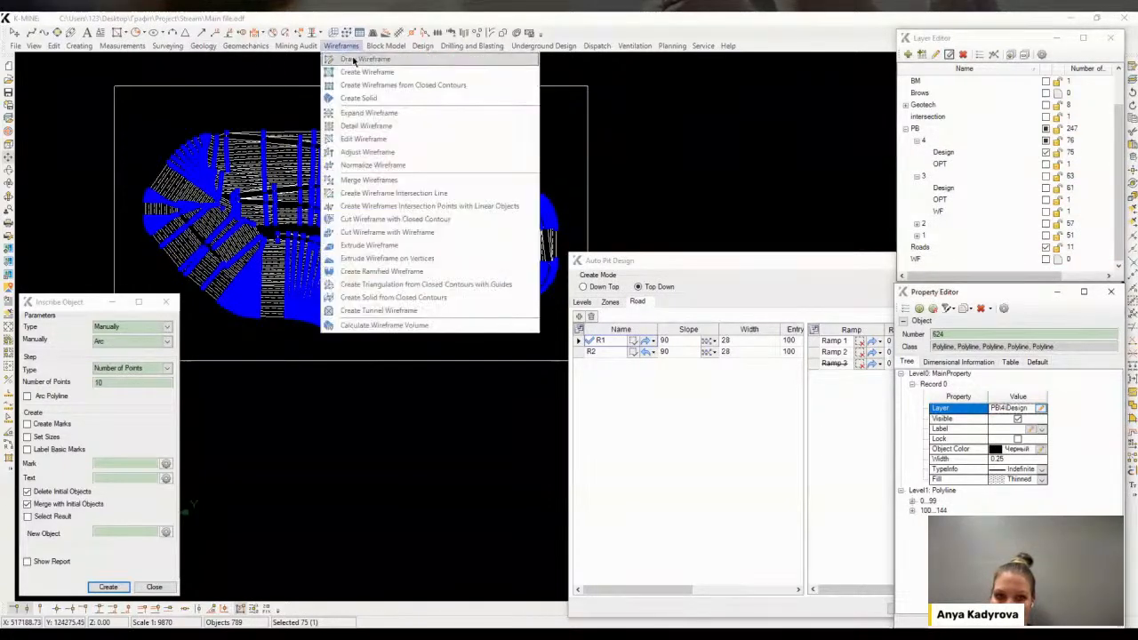
pyautogui.click(351, 56)
pyautogui.click(825, 552)
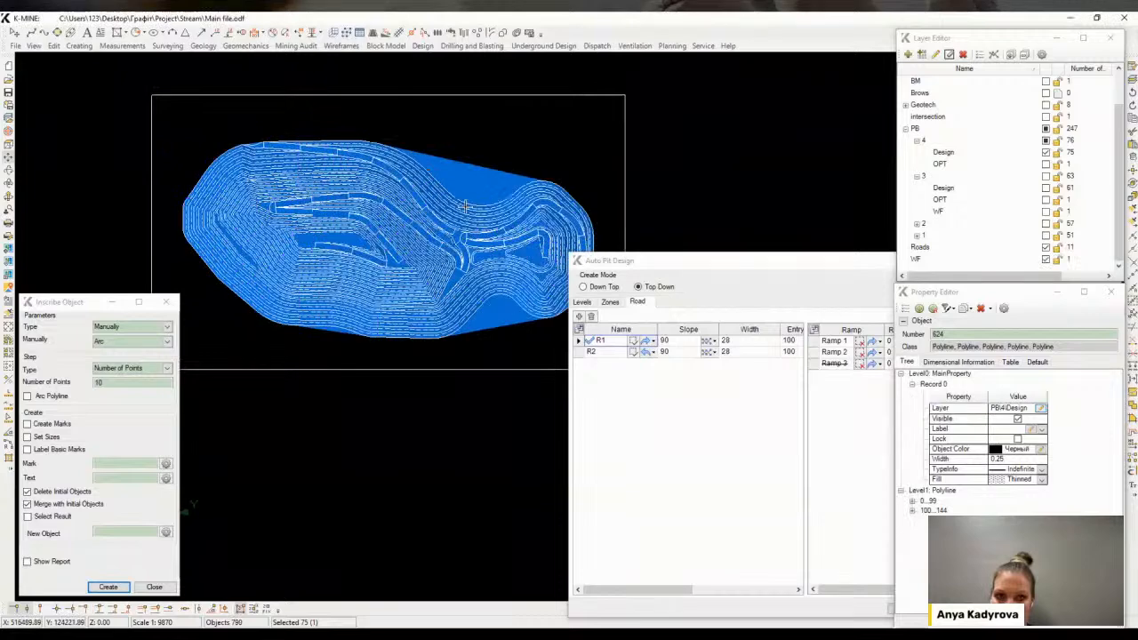
# Move the new wireframe into a new WF layer under PB 4
pyautogui.click(483, 252)
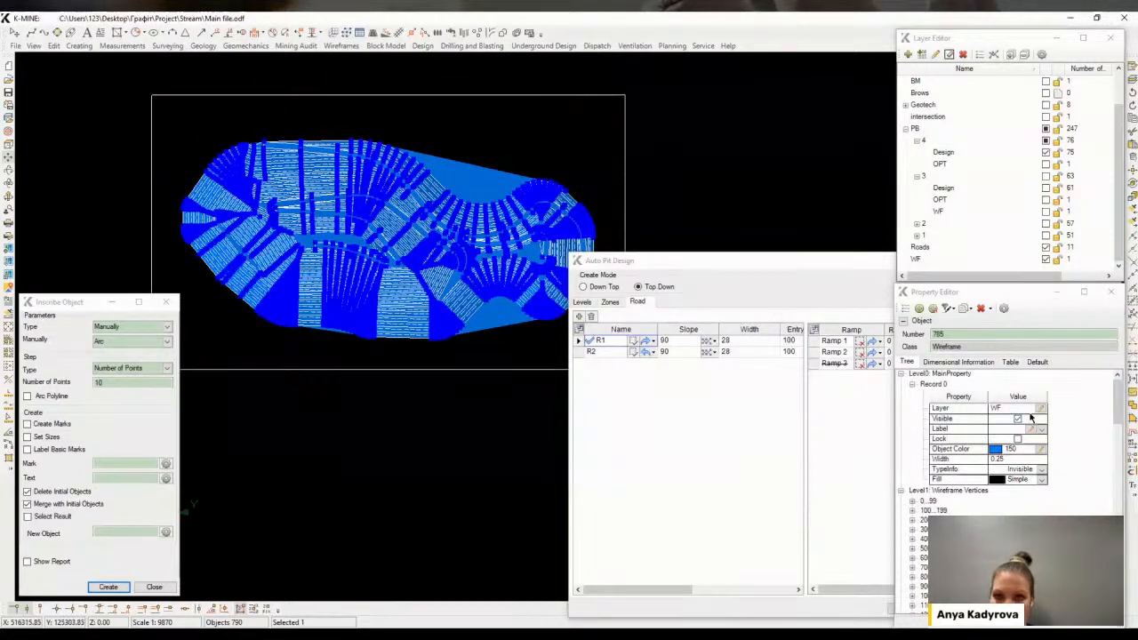
pyautogui.click(1041, 409)
pyautogui.rightClick(925, 142)
pyautogui.click(958, 147)
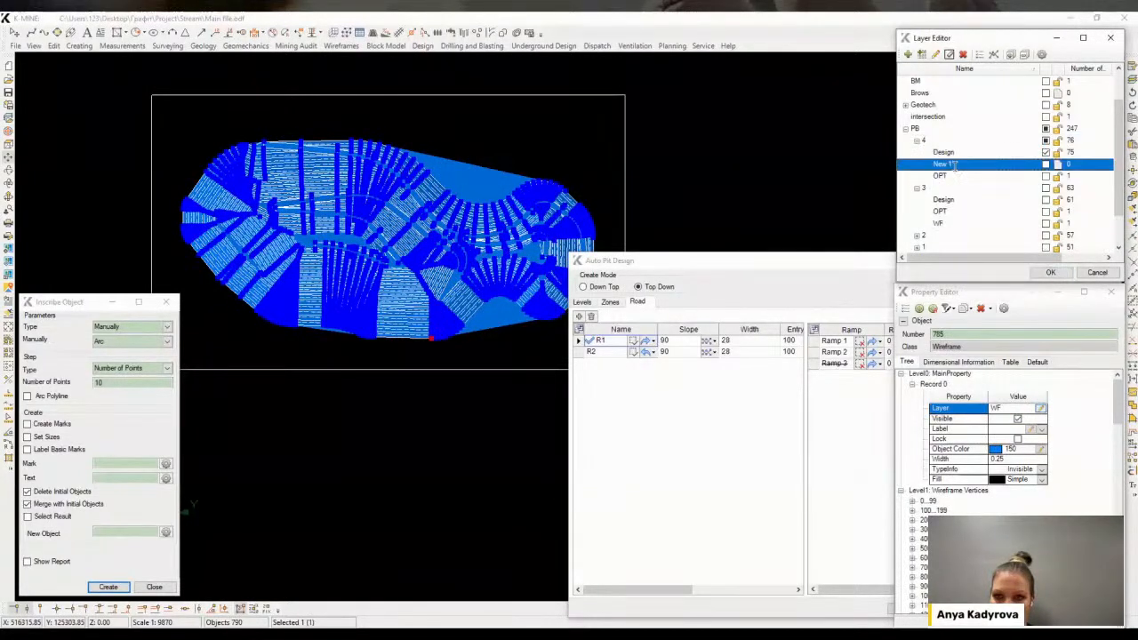
pyautogui.press('Return')
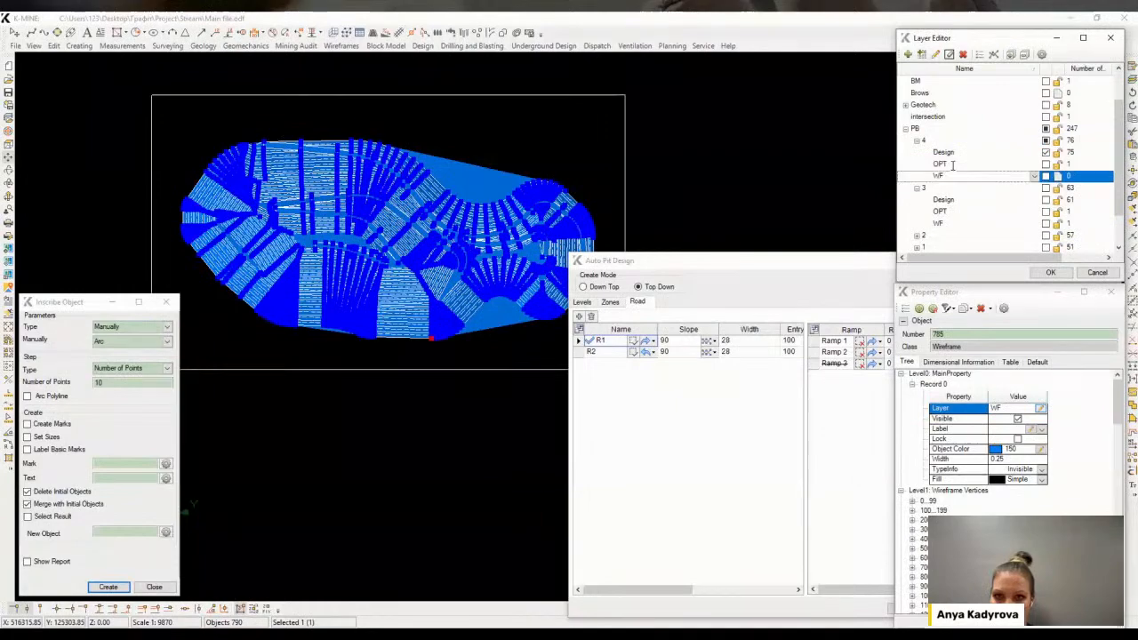
pyautogui.click(1050, 272)
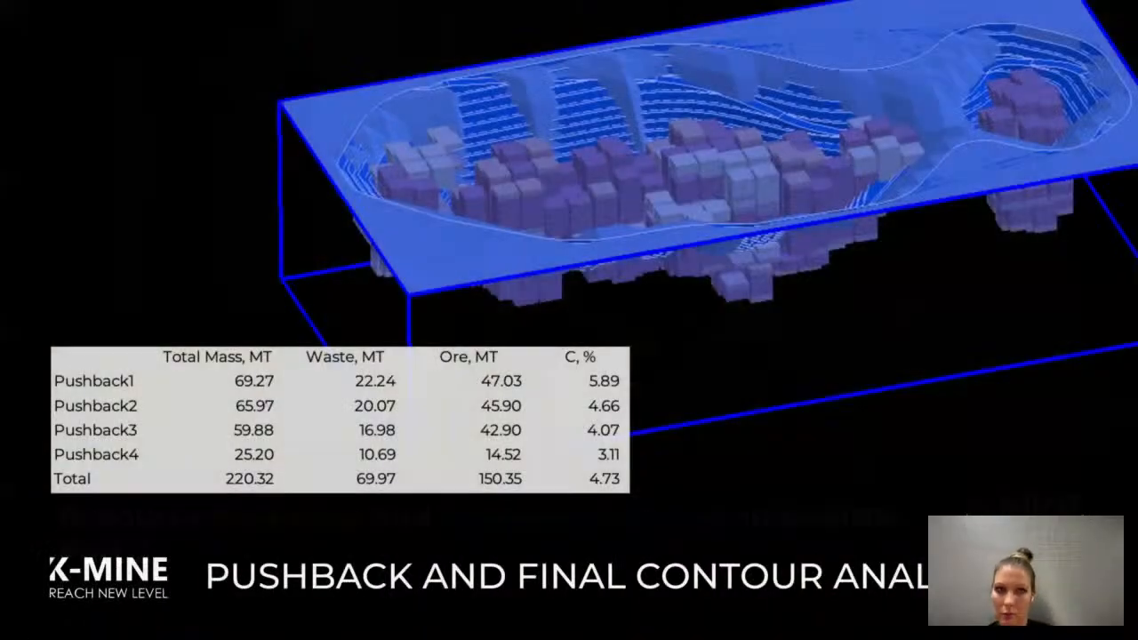
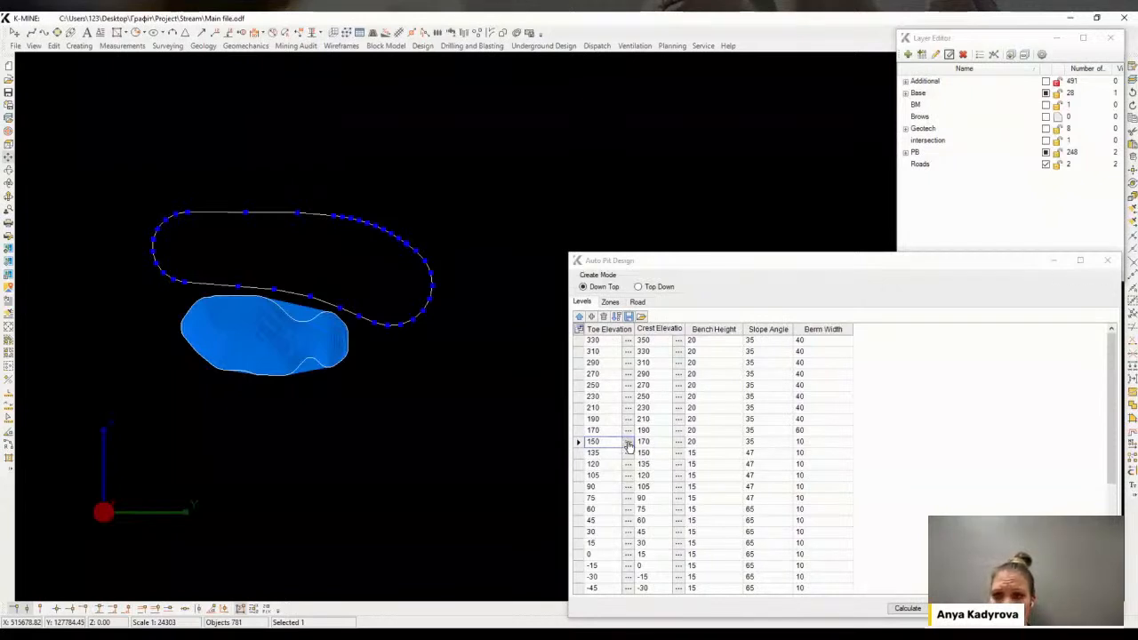
# Run the Auto Pit Design calculation with the current bench level settings
pyautogui.click(627, 445)
pyautogui.click(920, 613)
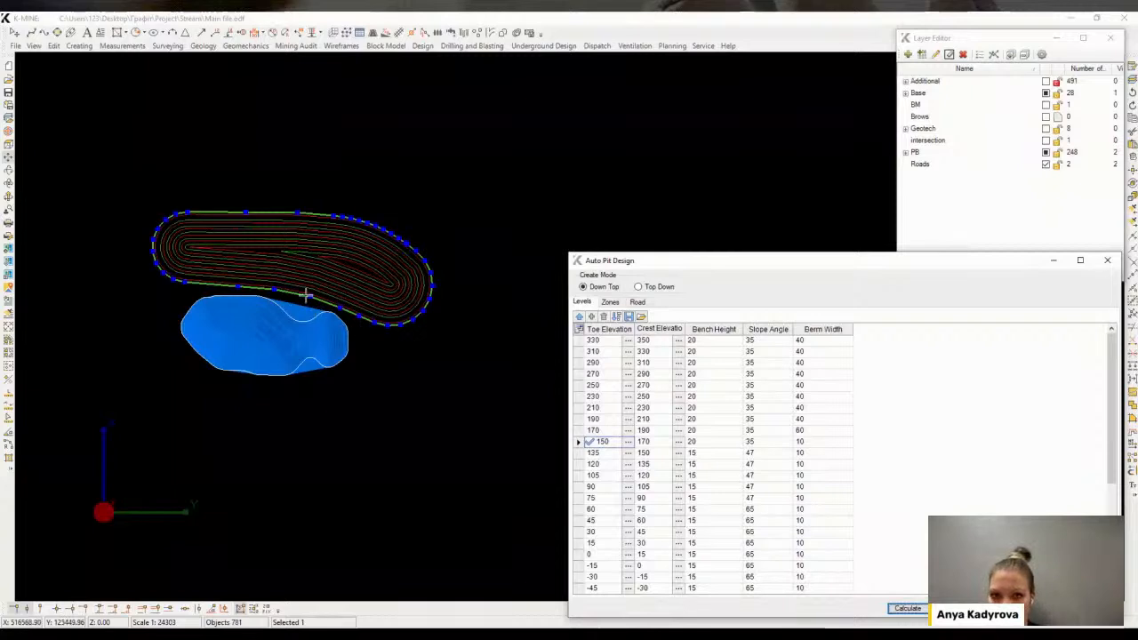
# Pick the starting point of ramp R1 on the pit's lower boundary contour
pyautogui.scroll(2, 305, 297)
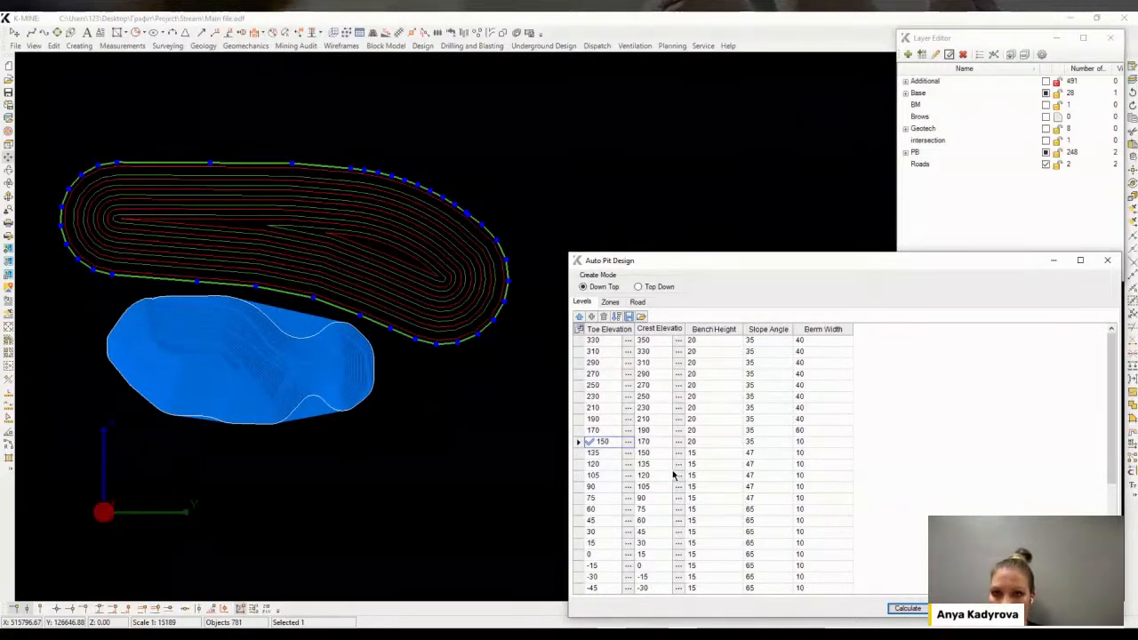
pyautogui.click(638, 302)
pyautogui.click(634, 340)
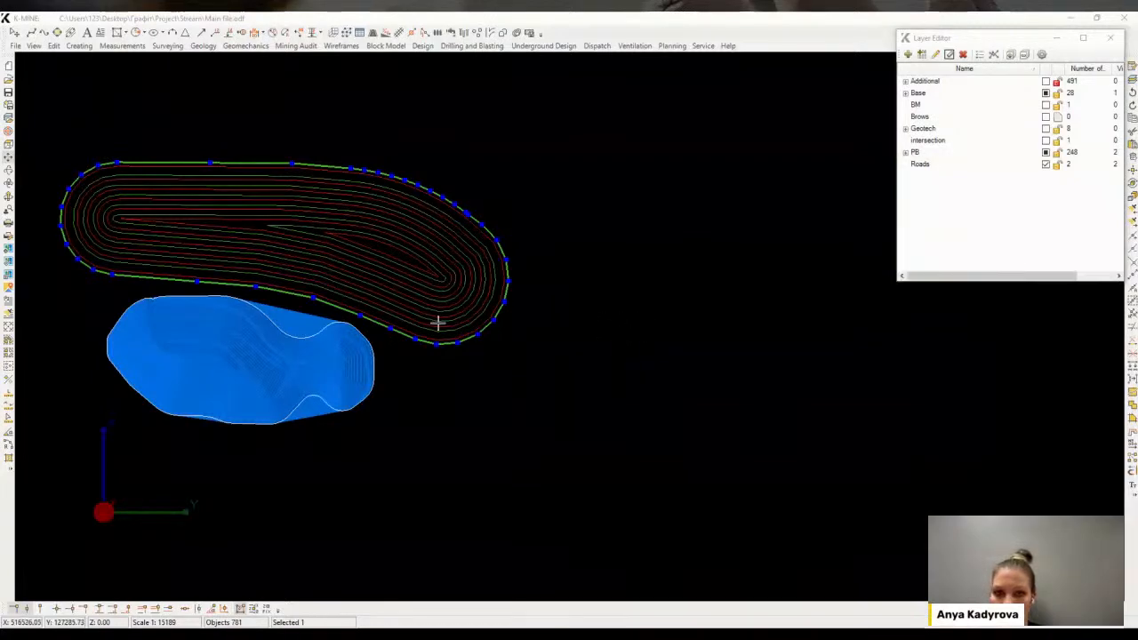
pyautogui.click(231, 287)
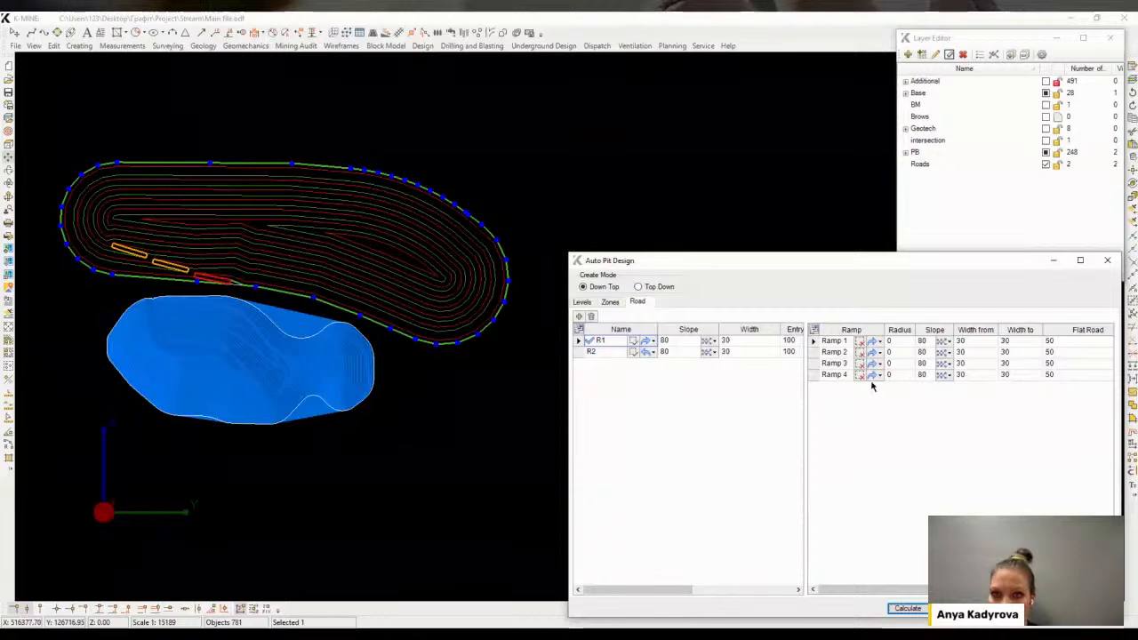
# Change Ramp 4's direction option and recalculate the ramps
pyautogui.click(837, 375)
pyautogui.click(881, 376)
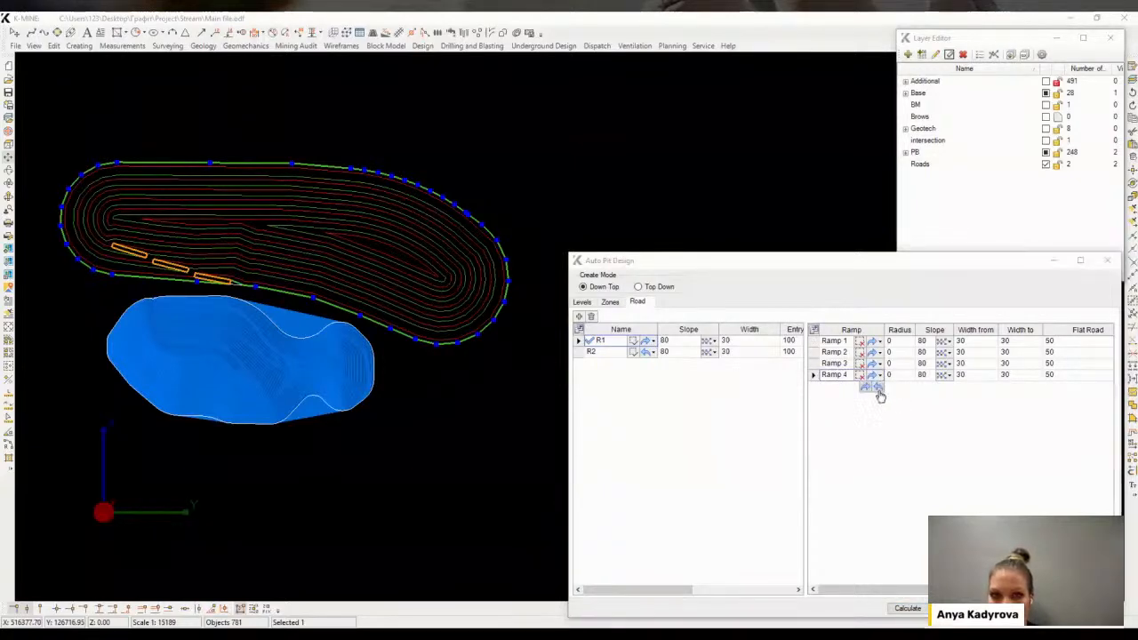
pyautogui.click(879, 393)
pyautogui.click(907, 608)
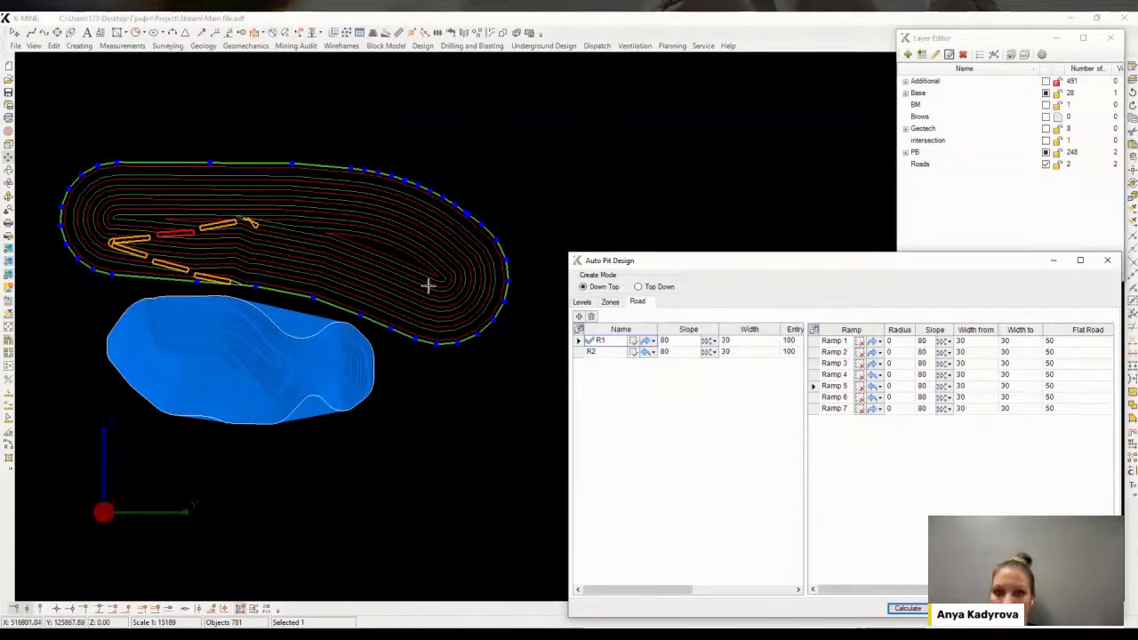
# Select Ramp 7 and recalculate the ramp layout
pyautogui.click(849, 411)
pyautogui.click(906, 609)
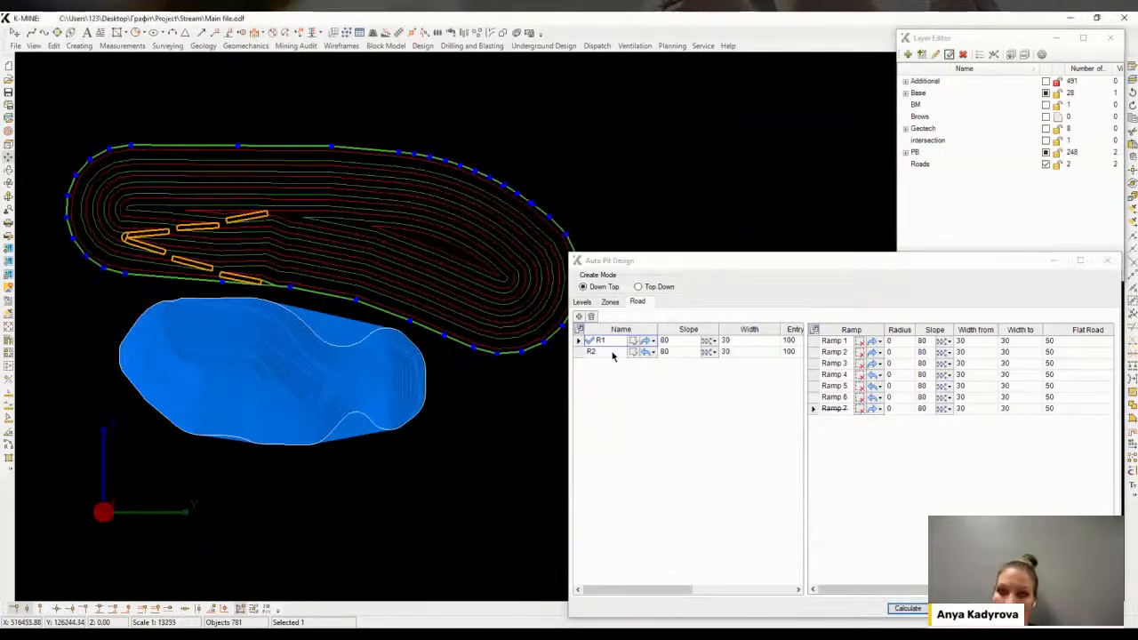
# Pick the starting point of ramp R2 on the pit's lower boundary and recalculate
pyautogui.scroll(5, 297, 290)
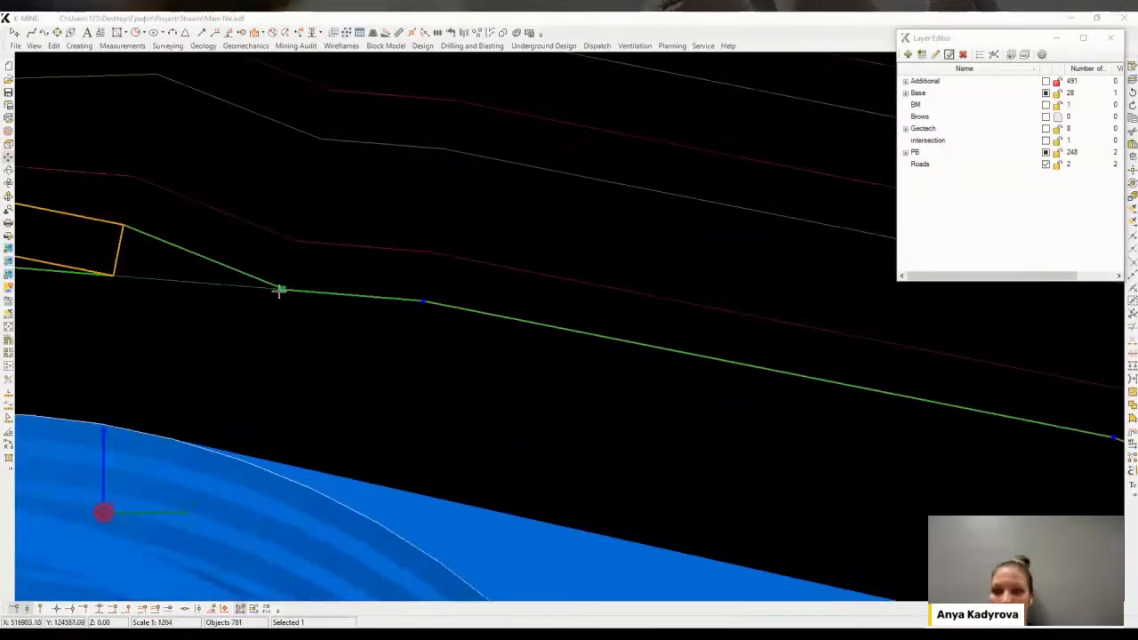
pyautogui.click(296, 292)
pyautogui.click(918, 611)
pyautogui.scroll(-4, 483, 391)
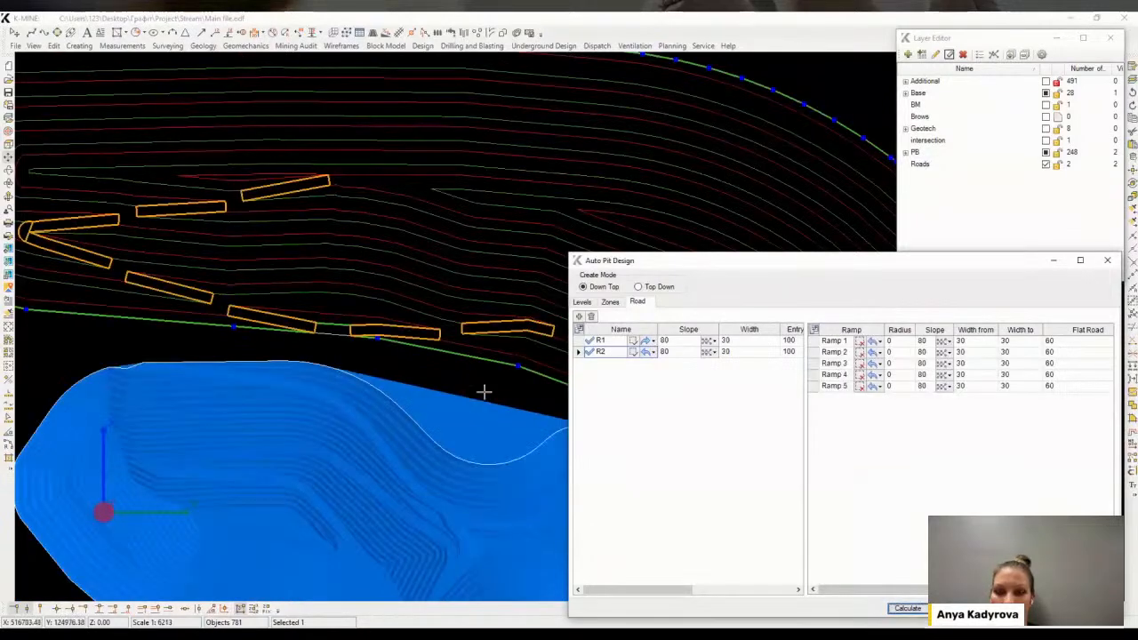
# Calculate the final pit benches and roads with both ramps
pyautogui.scroll(-3, 487, 368)
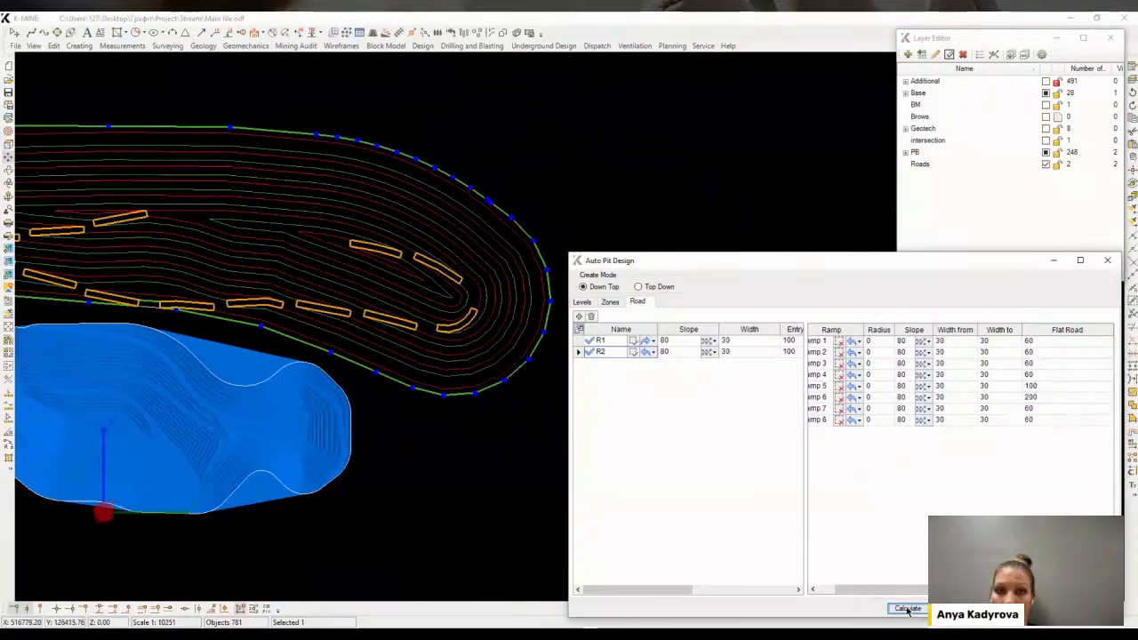
pyautogui.scroll(1, 444, 313)
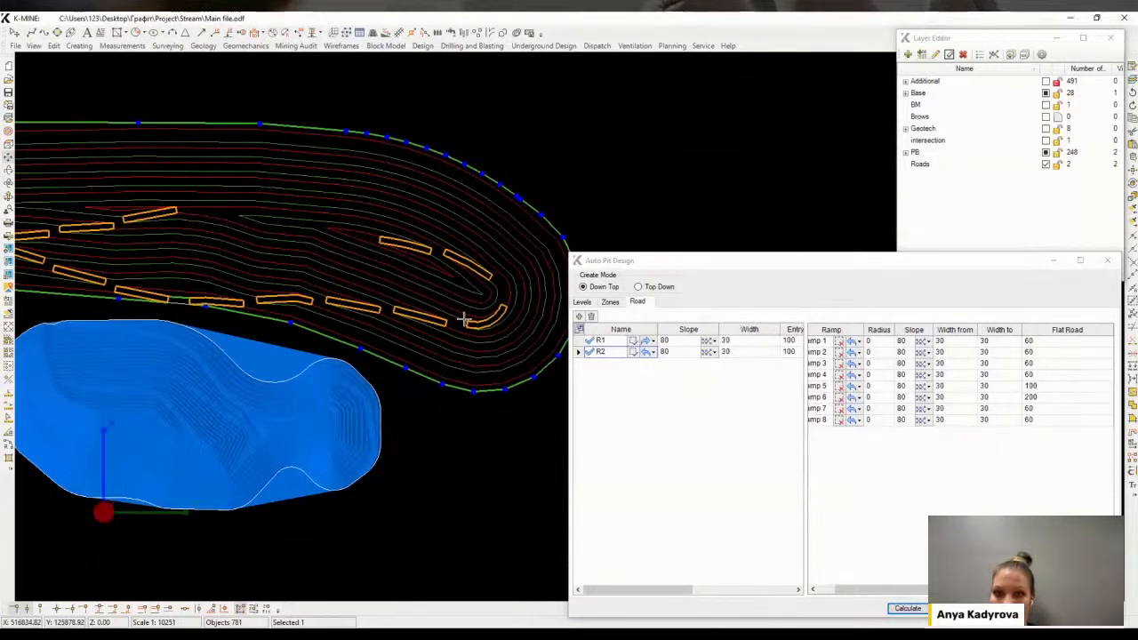
pyautogui.scroll(1, 382, 278)
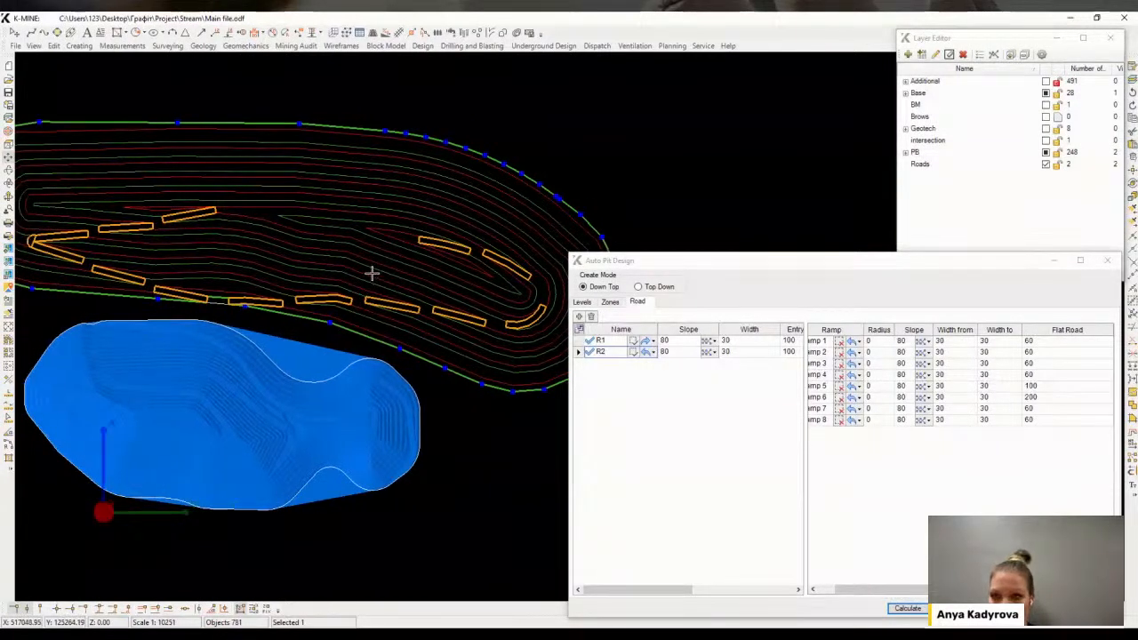
pyautogui.moveTo(189, 243); pyautogui.dragTo(231, 233, button='middle')
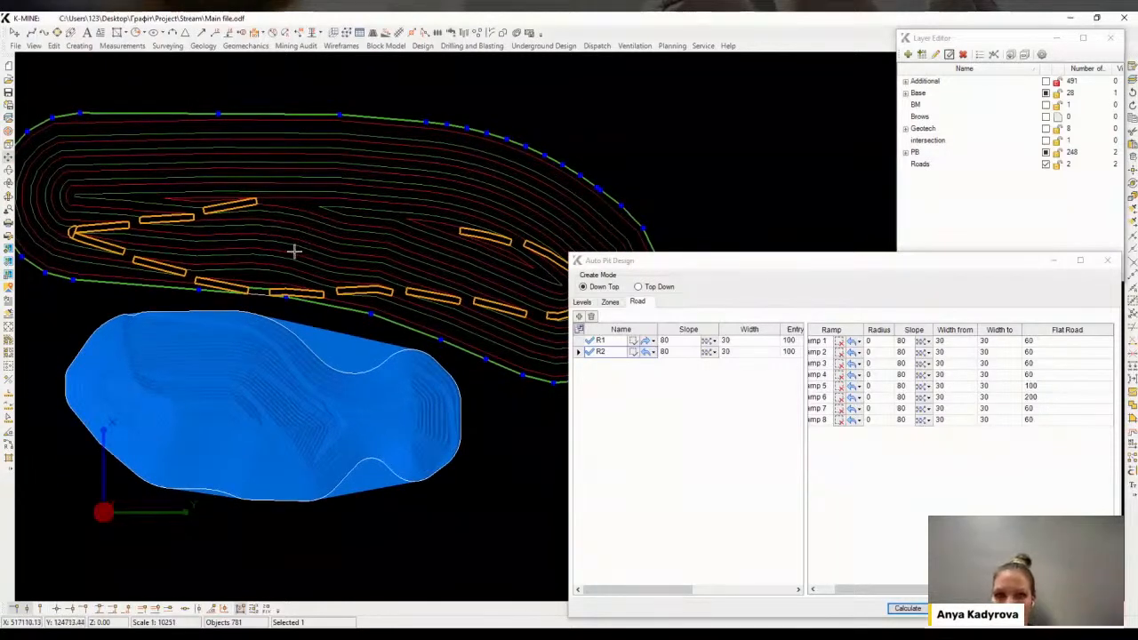
pyautogui.scroll(-2, 306, 253)
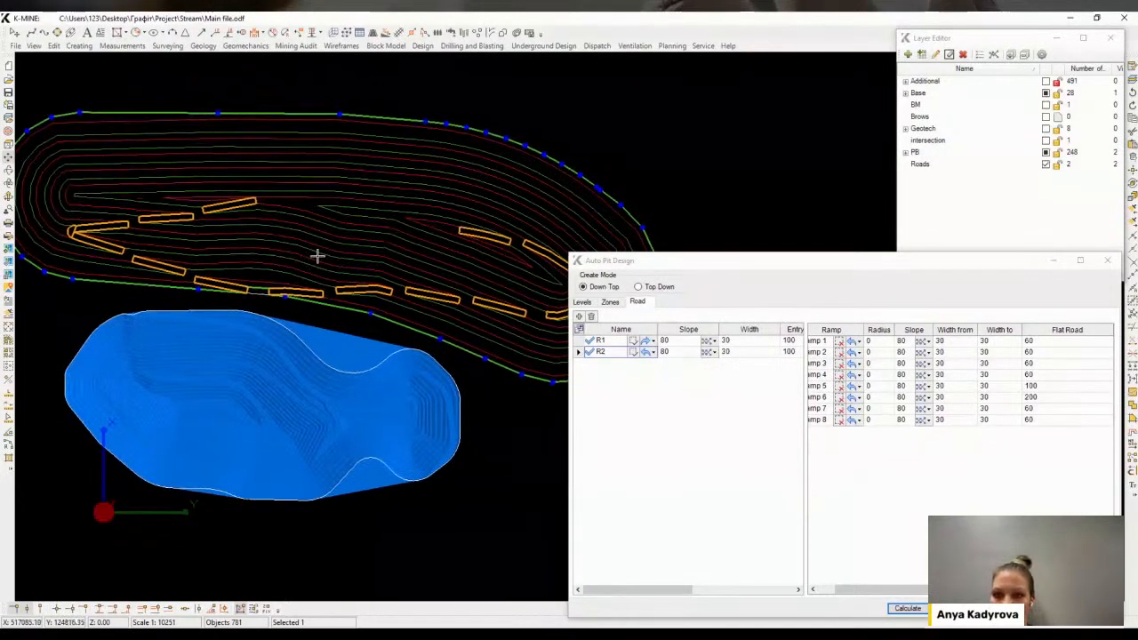
pyautogui.click(907, 608)
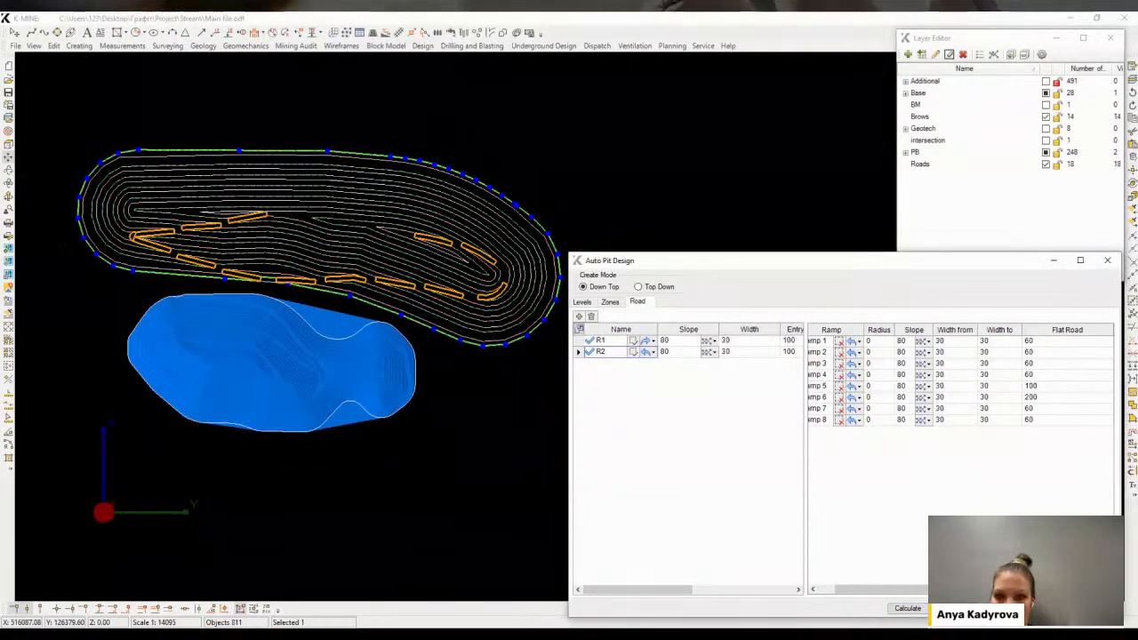
# Delete a stray ramp contour segment in the middle of the pit
pyautogui.scroll(2, 391, 258)
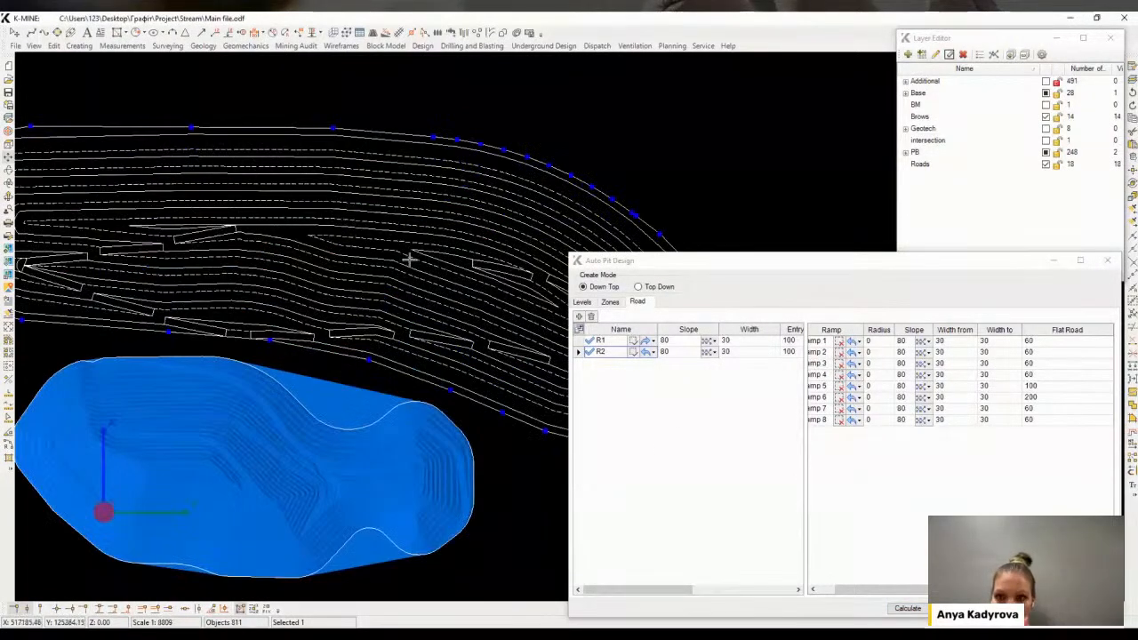
pyautogui.moveTo(410, 260); pyautogui.dragTo(330, 229, button='middle')
pyautogui.press('Escape')
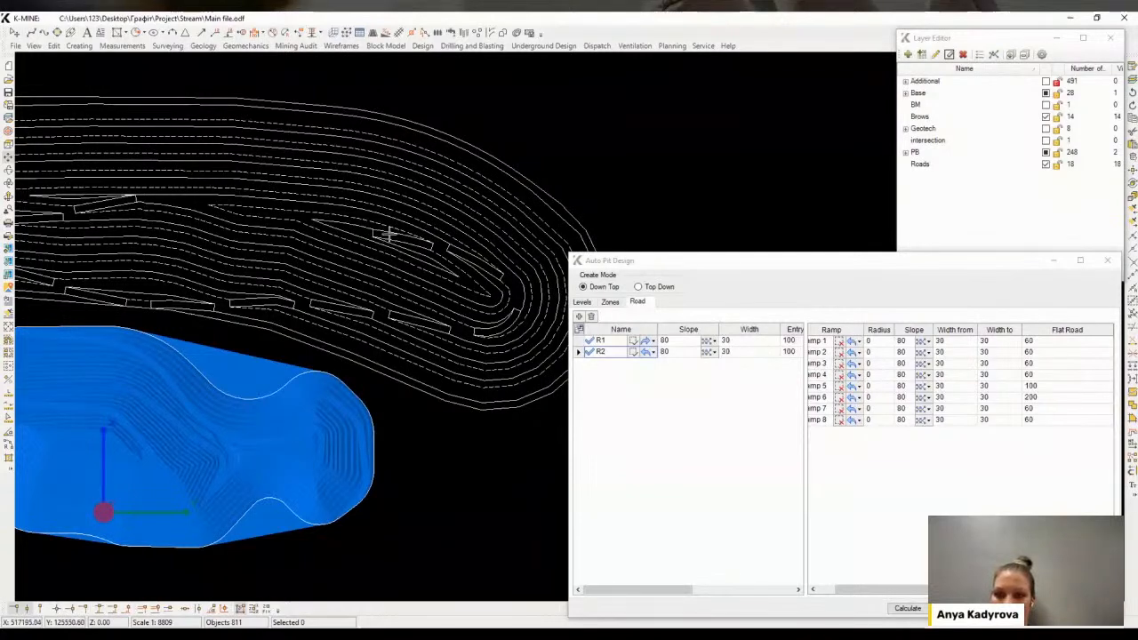
pyautogui.click(384, 249)
pyautogui.press('Delete')
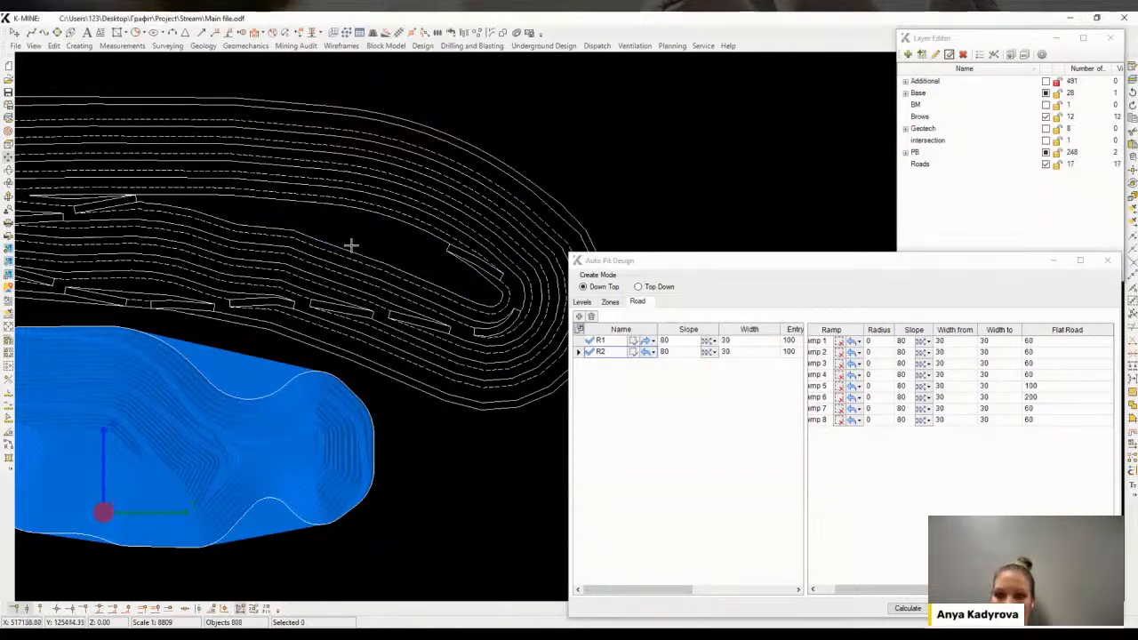
# Move the end vertex of a bench contour onto the ramp's corner
pyautogui.scroll(1, 358, 231)
pyautogui.scroll(2, 205, 199)
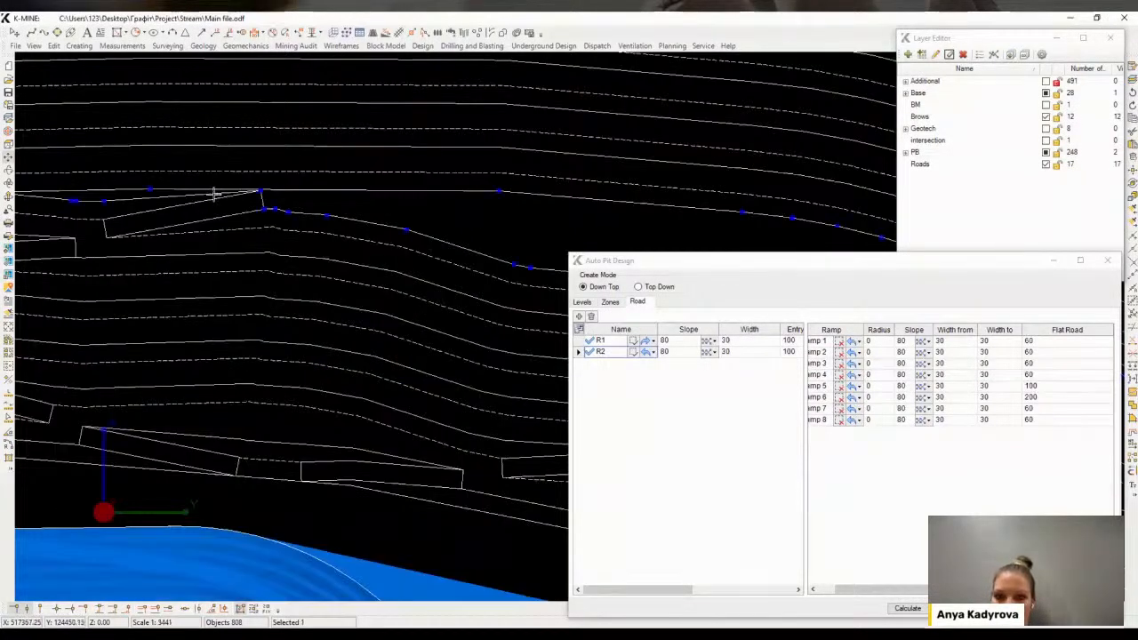
pyautogui.click(231, 188)
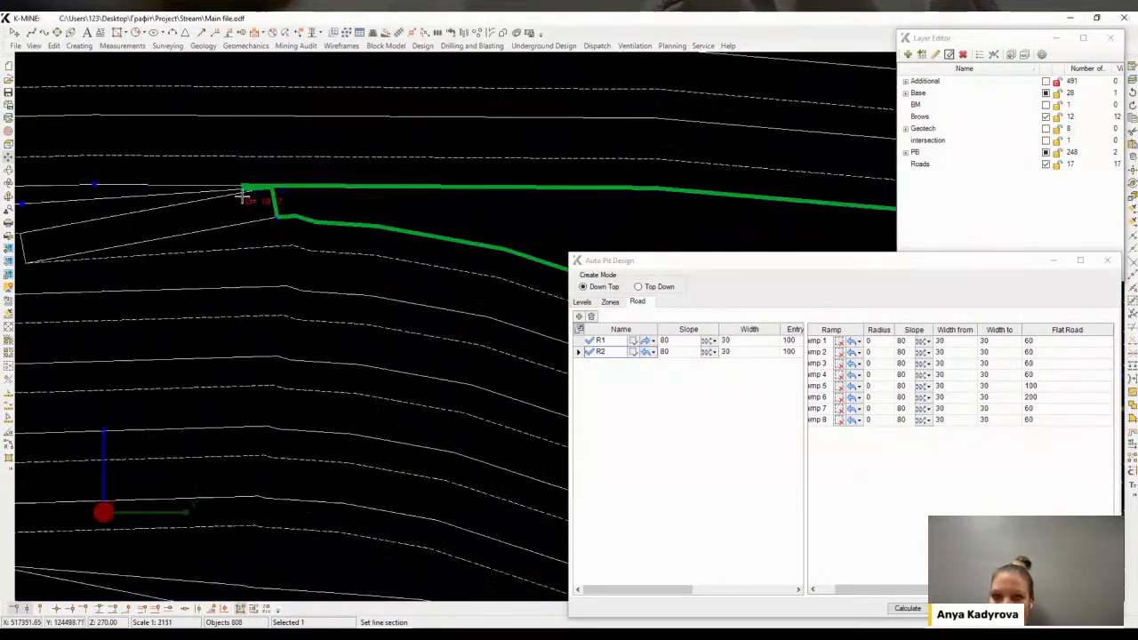
pyautogui.scroll(6, 245, 189)
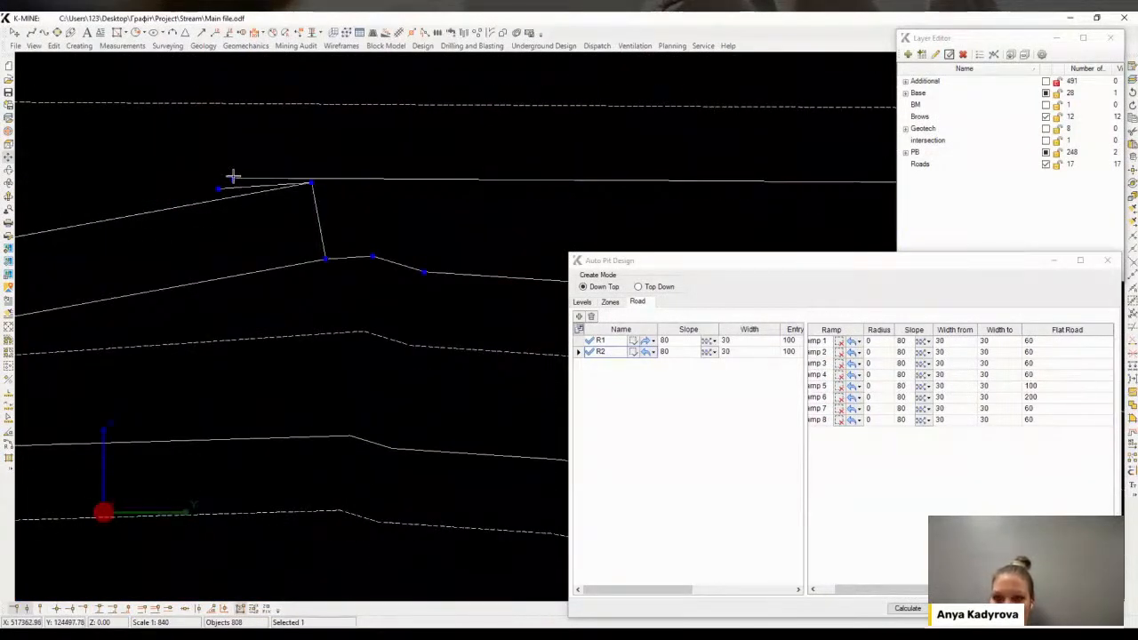
pyautogui.moveTo(233, 176); pyautogui.dragTo(312, 188)
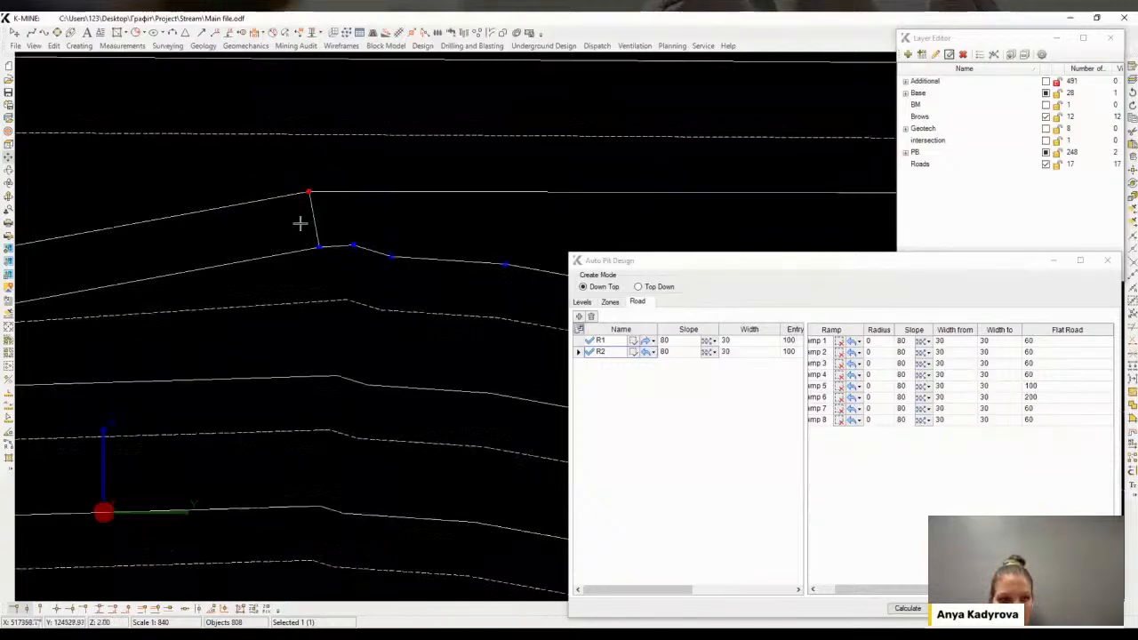
# Remove the extra vertices of the dashed bench contour left of the ramp
pyautogui.scroll(-8, 282, 219)
pyautogui.click(270, 189)
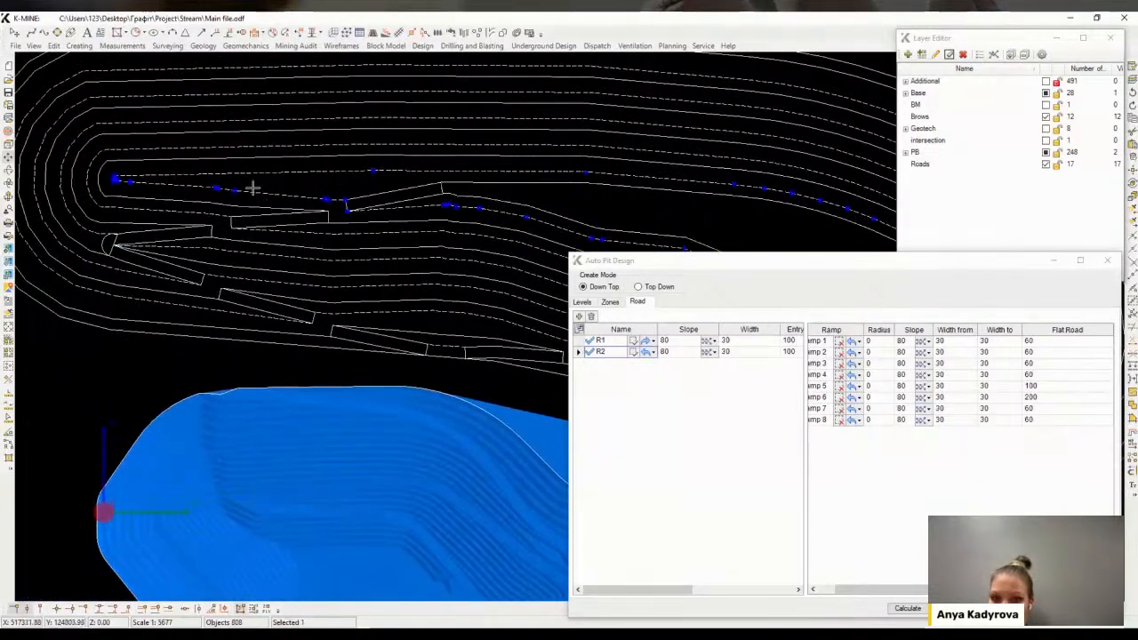
pyautogui.click(115, 178)
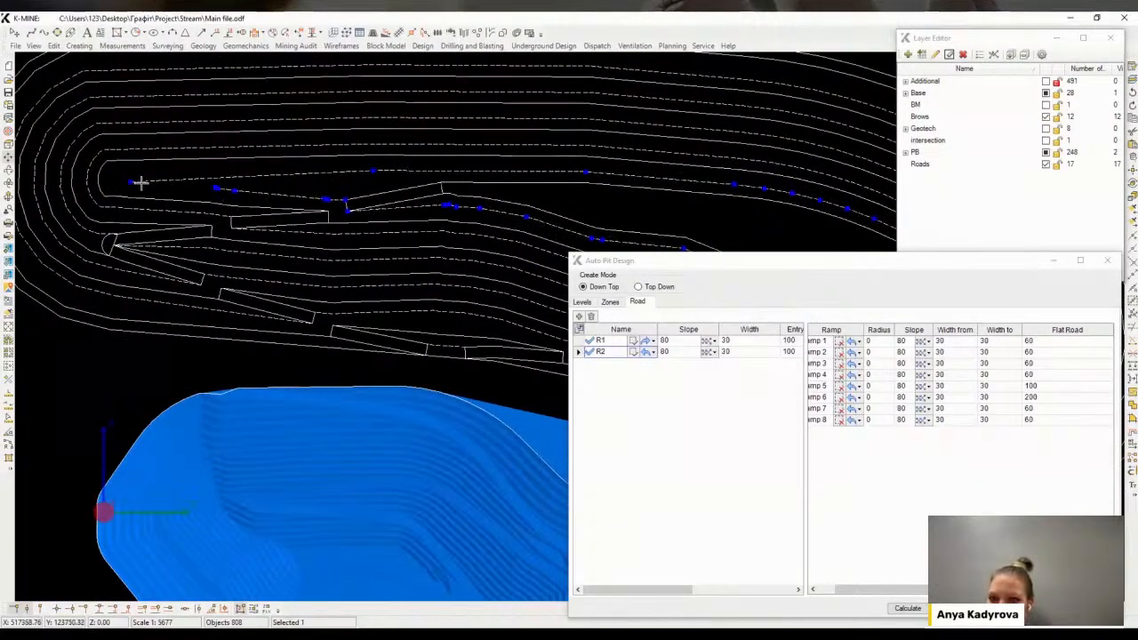
pyautogui.click(131, 182)
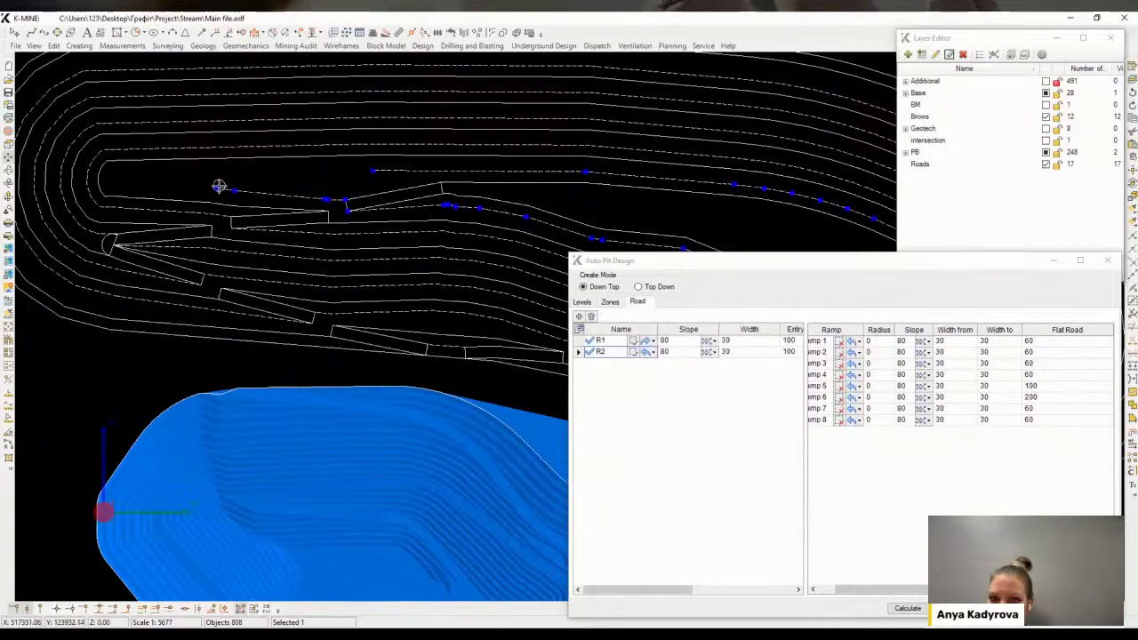
pyautogui.scroll(2, 355, 194)
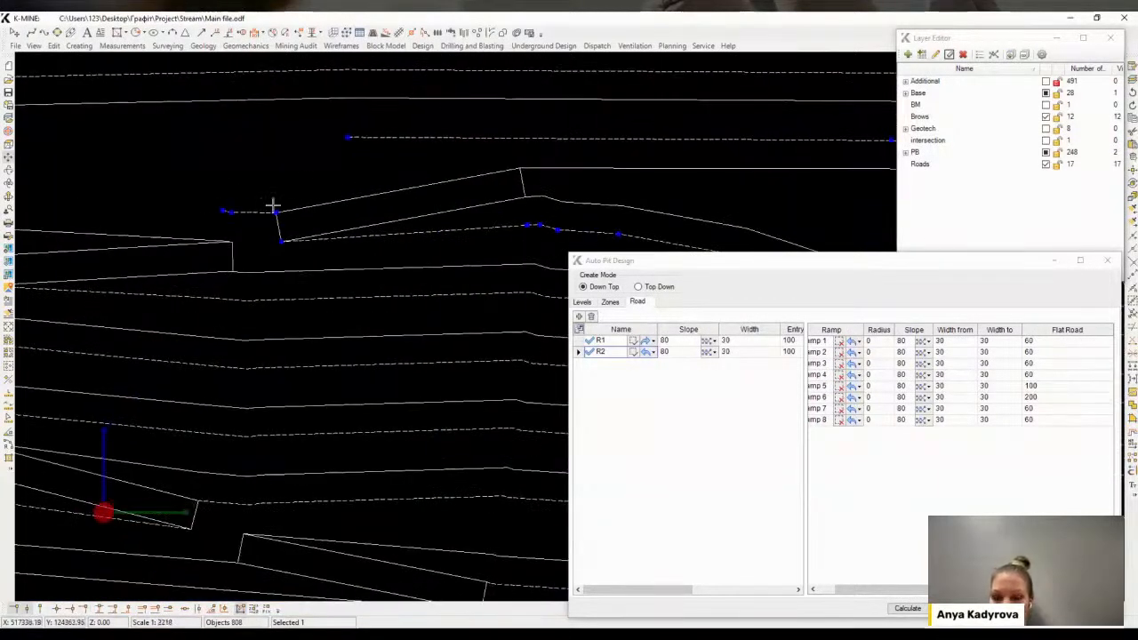
pyautogui.click(227, 210)
pyautogui.moveTo(375, 178); pyautogui.dragTo(361, 180, button='middle')
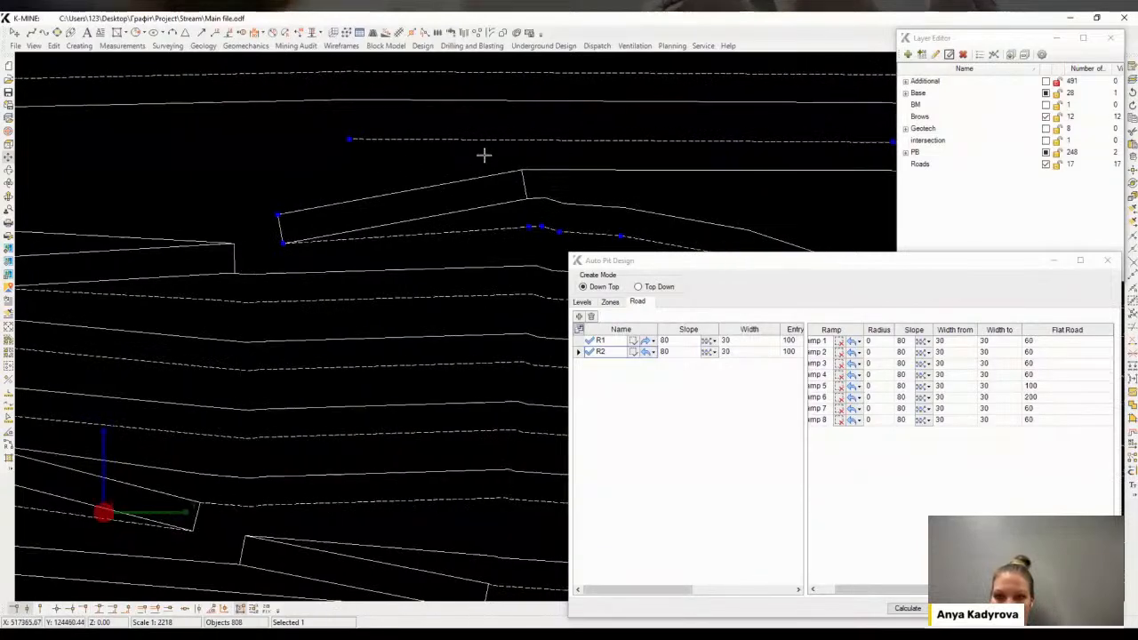
# Create a constant slope line from the ramp's upper edge with slope angle -35° at Z 250
pyautogui.click(467, 179)
pyautogui.click(423, 45)
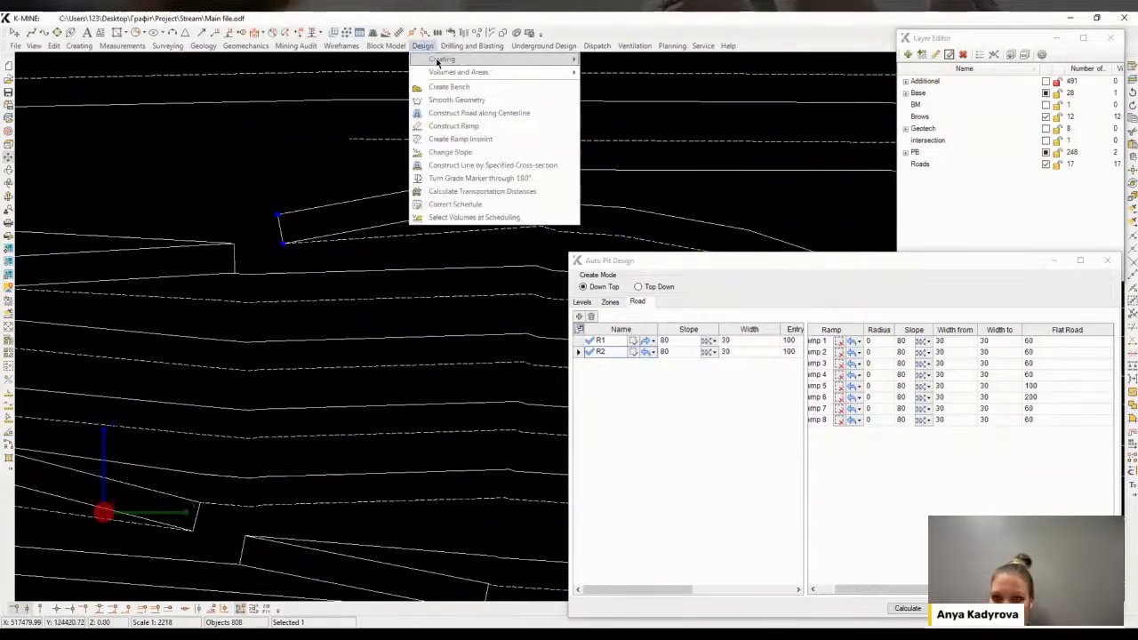
pyautogui.moveTo(453, 64)
pyautogui.click(644, 83)
pyautogui.write('-')
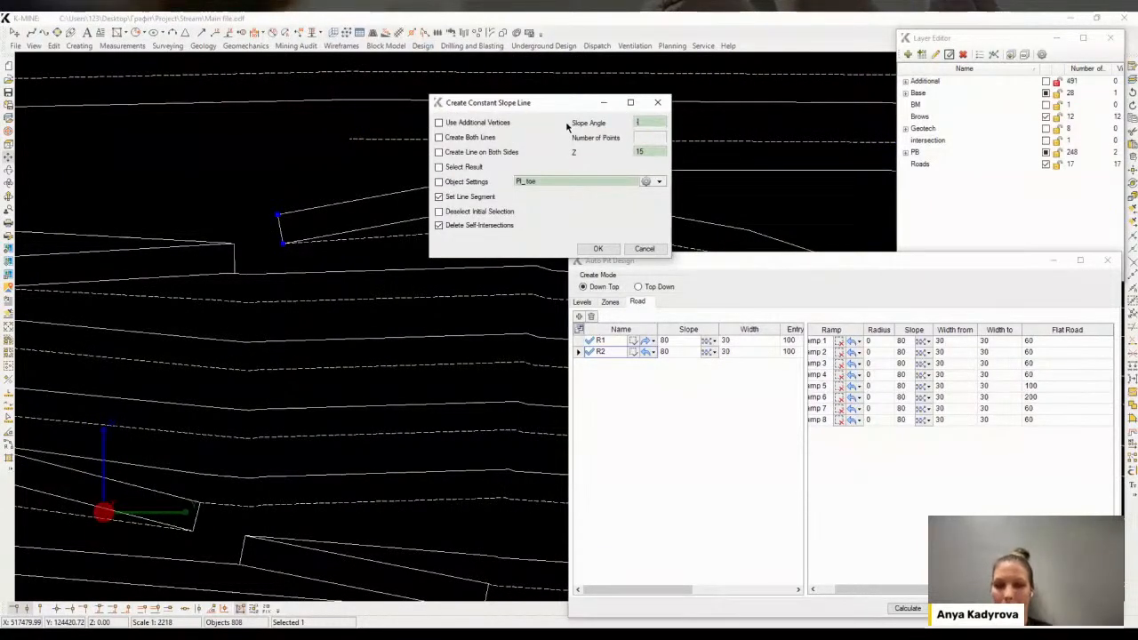
pyautogui.write('35')
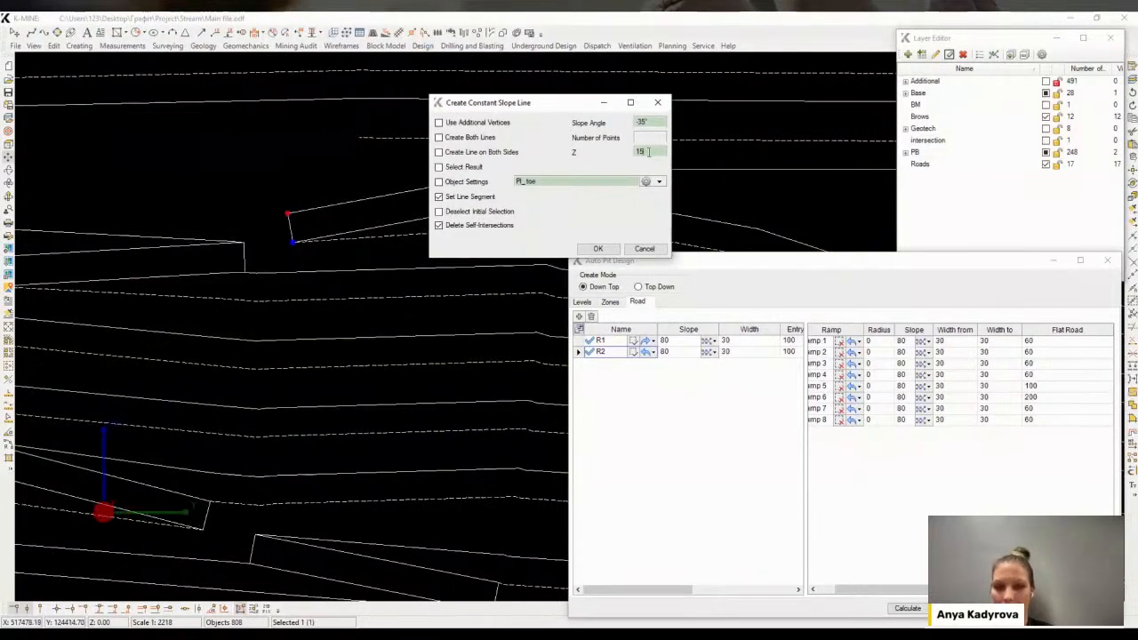
pyautogui.moveTo(648, 152); pyautogui.dragTo(578, 154)
pyautogui.write('250')
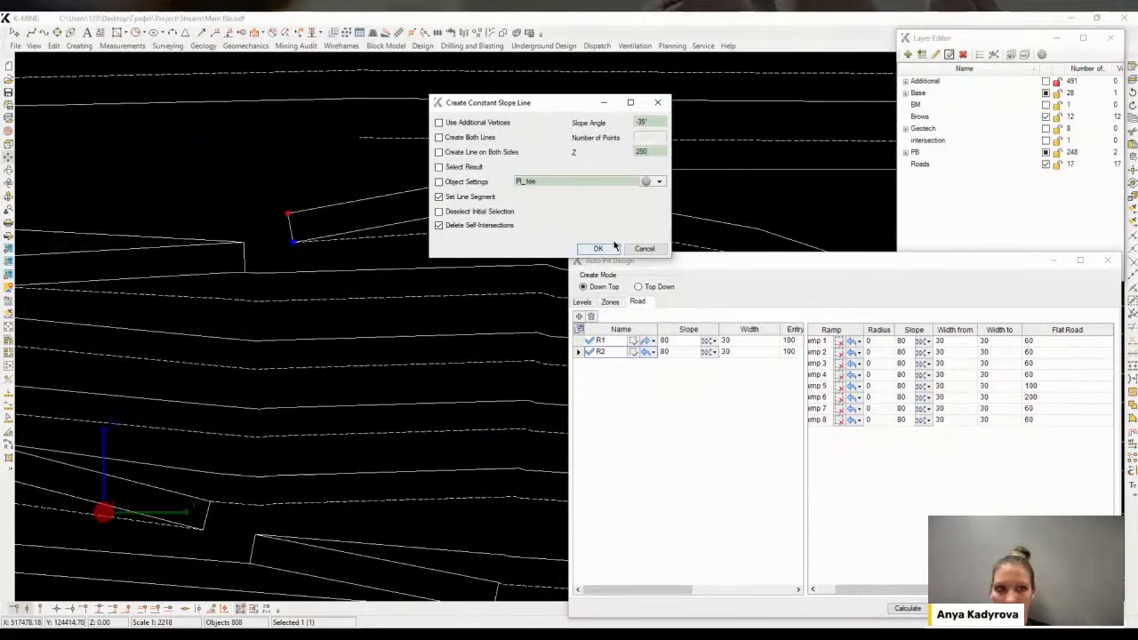
pyautogui.press('Return')
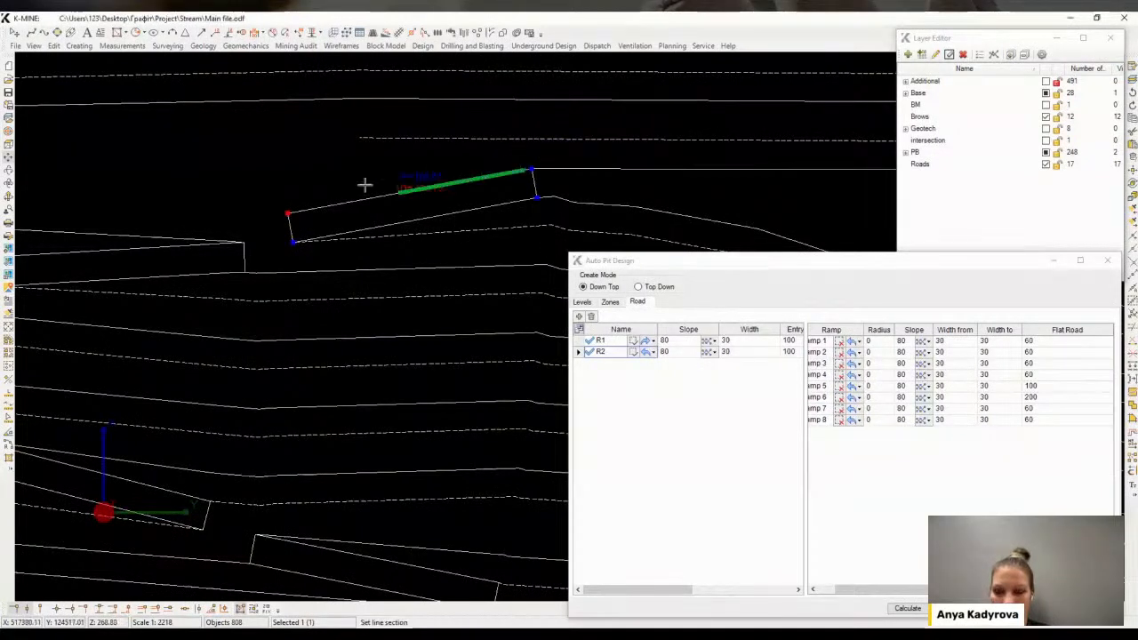
pyautogui.click(282, 173)
pyautogui.click(529, 140)
pyautogui.click(498, 150)
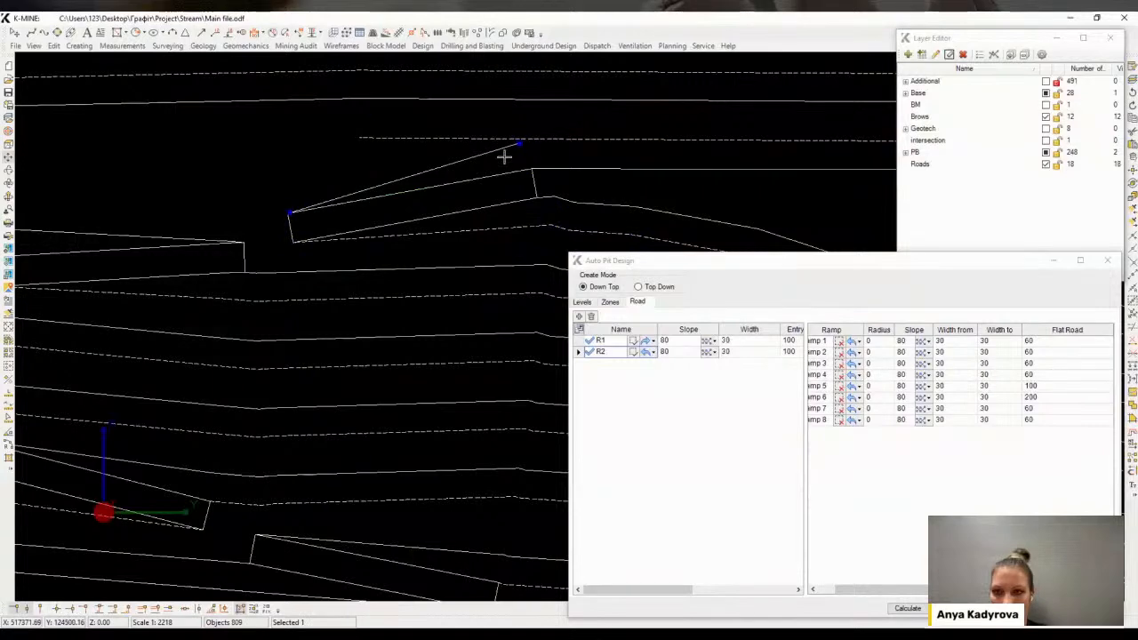
# Extend and trim the new slope line to join the upper bench contour
pyautogui.click(490, 139)
pyautogui.click(375, 139)
pyautogui.click(479, 150)
pyautogui.click(1132, 328)
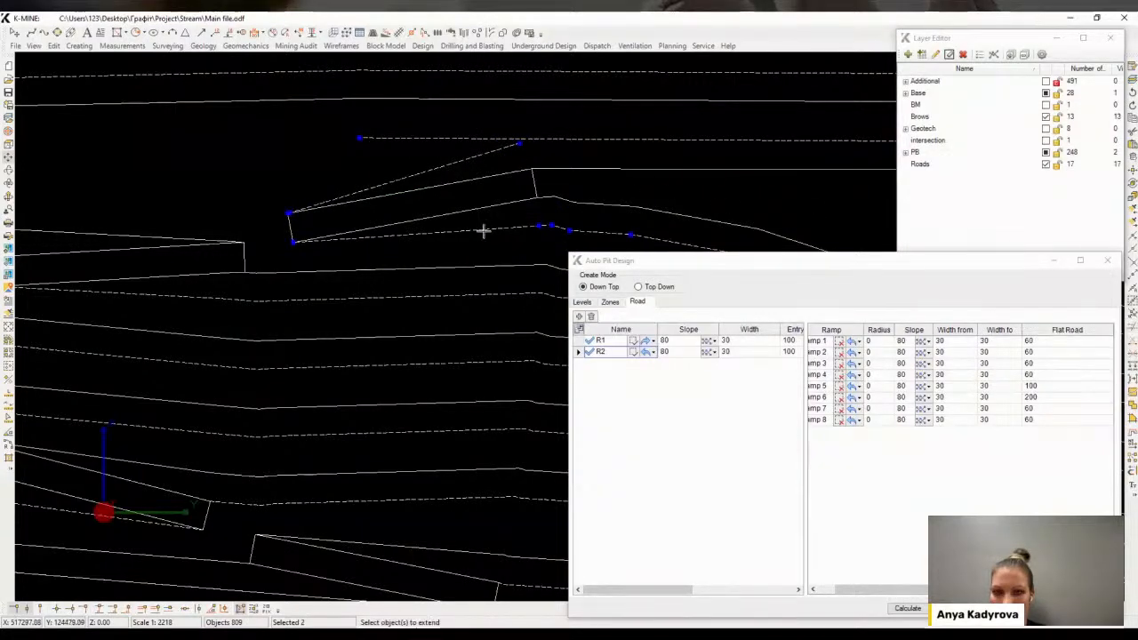
pyautogui.click(468, 158)
pyautogui.rightClick(448, 156)
pyautogui.click(456, 164)
pyautogui.click(457, 139)
pyautogui.moveTo(434, 155); pyautogui.dragTo(460, 153, button='middle')
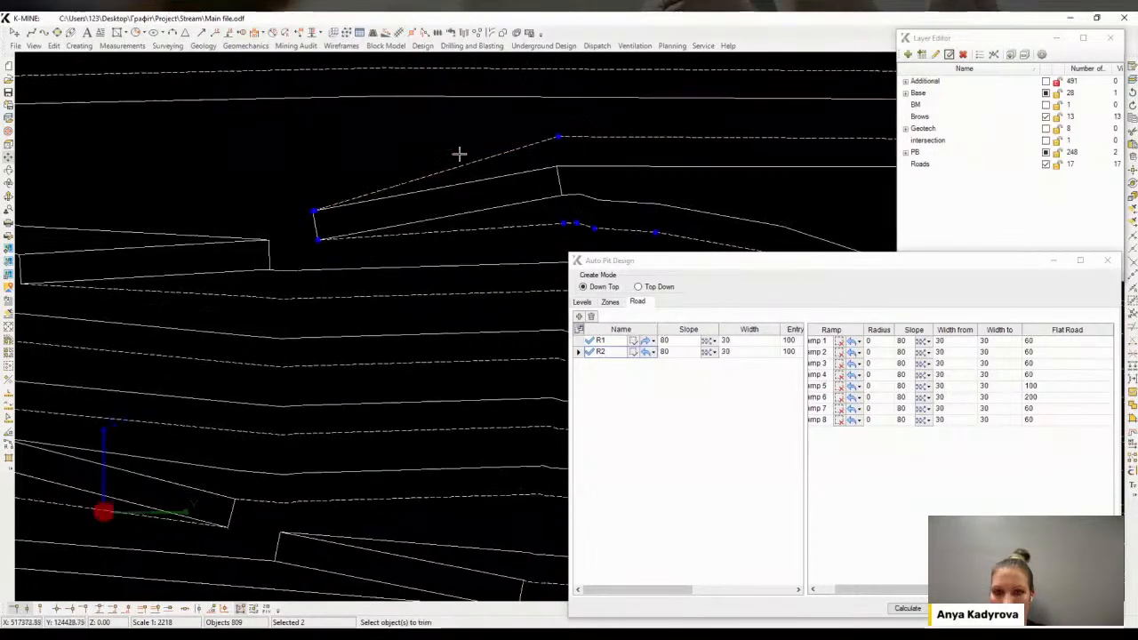
pyautogui.scroll(-2, 489, 181)
pyautogui.press('Escape')
pyautogui.press('Escape')
pyautogui.moveTo(485, 230); pyautogui.dragTo(533, 111, button='middle')
pyautogui.scroll(-6, 586, 142)
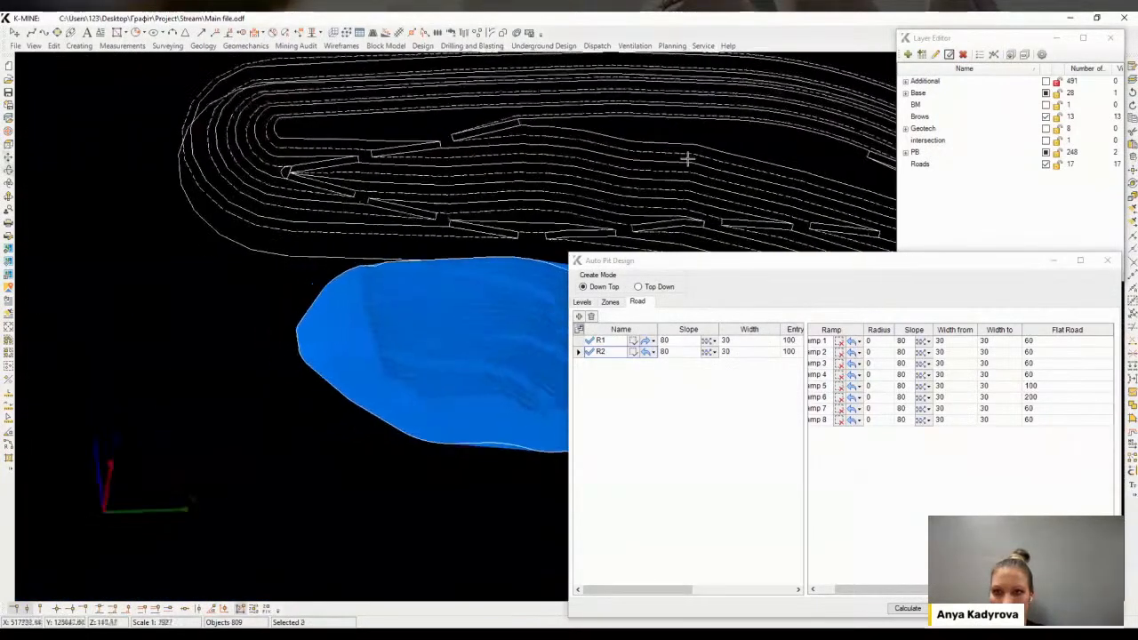
# Select the dashed bench contours of the pushback and create a wireframe from them
pyautogui.moveTo(685, 160); pyautogui.dragTo(522, 134, button='middle')
pyautogui.moveTo(358, 169); pyautogui.dragTo(301, 214, button='middle')
pyautogui.scroll(-2, 300, 214)
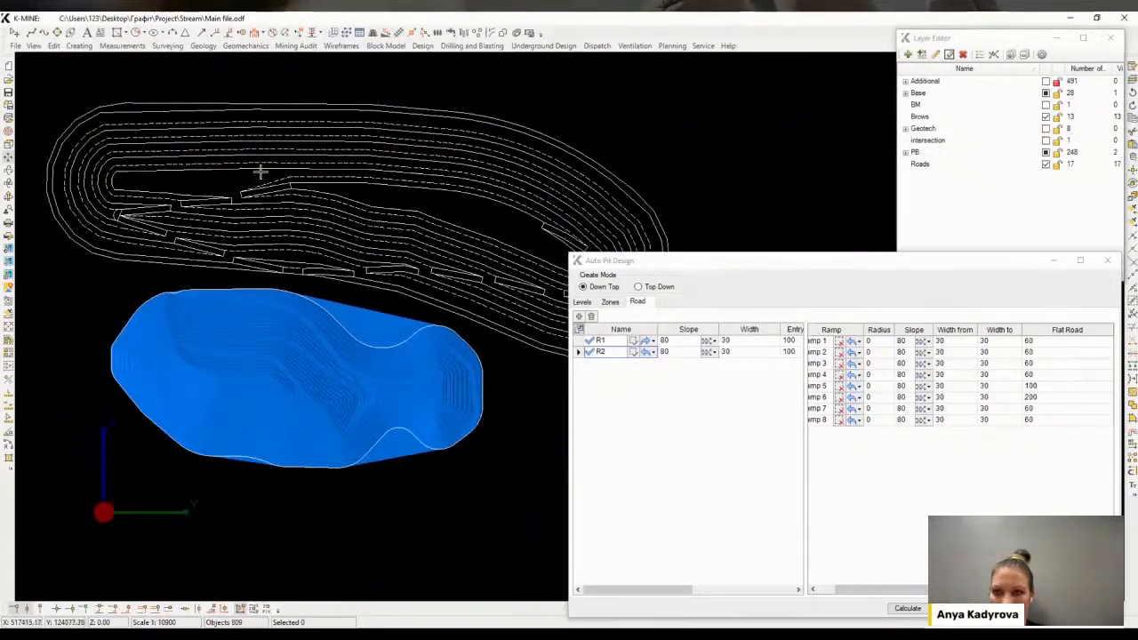
pyautogui.scroll(3, 378, 299)
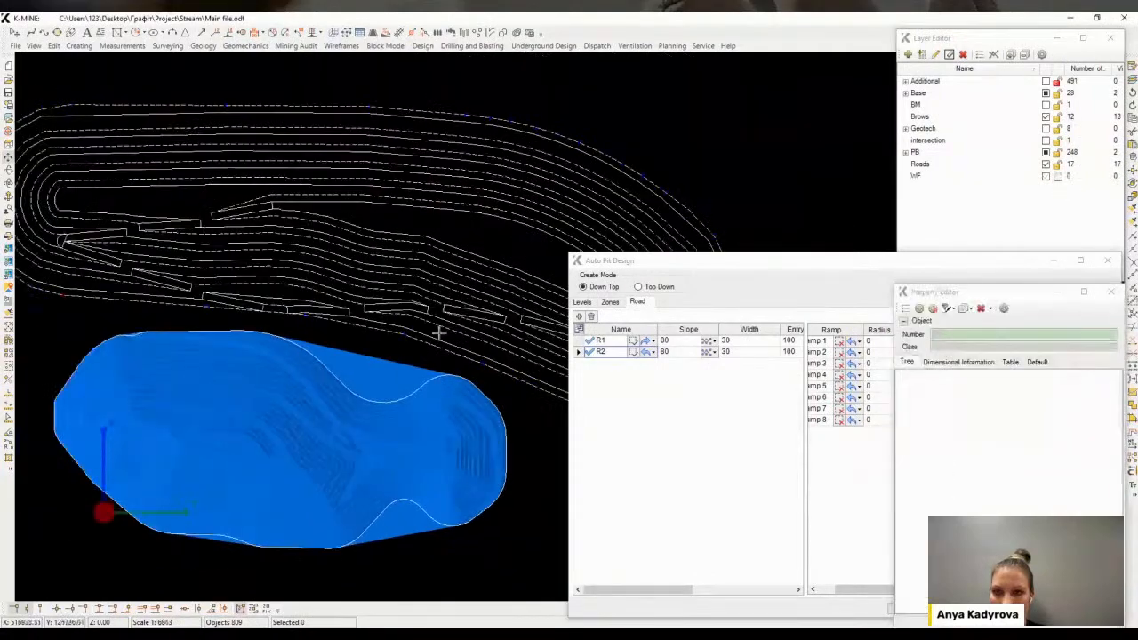
pyautogui.moveTo(439, 333); pyautogui.dragTo(281, 277, button='middle')
pyautogui.moveTo(91, 309); pyautogui.dragTo(430, 120)
pyautogui.moveTo(435, 173); pyautogui.dragTo(547, 336)
pyautogui.moveTo(507, 302); pyautogui.dragTo(400, 277, button='middle')
pyautogui.moveTo(424, 202); pyautogui.dragTo(547, 381)
pyautogui.moveTo(427, 101); pyautogui.dragTo(427, 157, button='middle')
pyautogui.moveTo(427, 155); pyautogui.dragTo(523, 231)
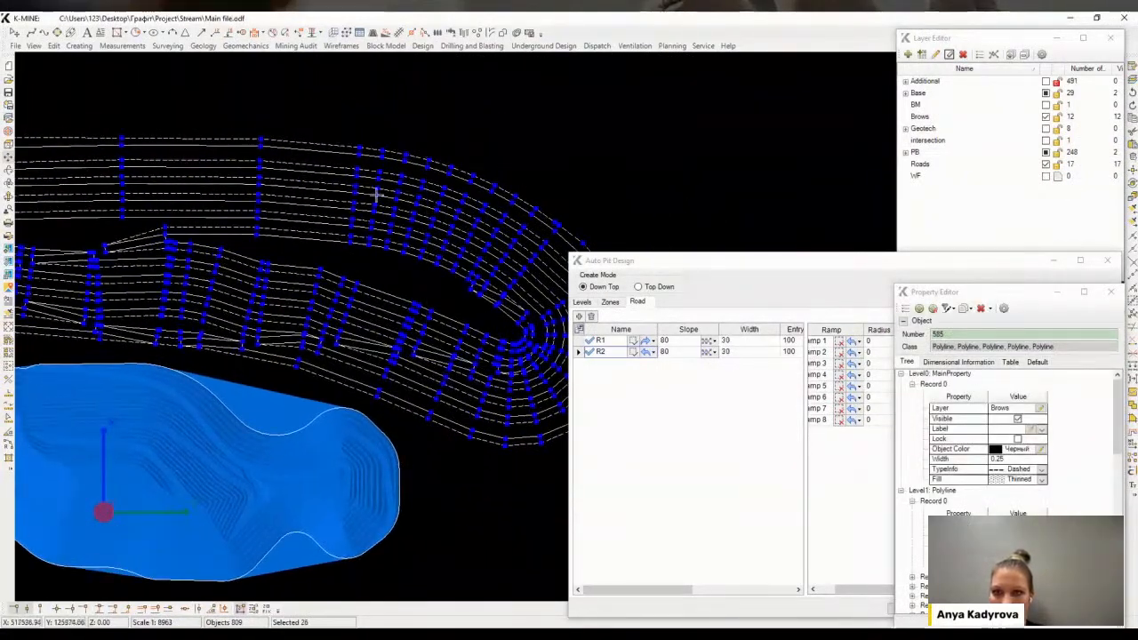
pyautogui.moveTo(347, 191); pyautogui.dragTo(647, 227, button='middle')
pyautogui.moveTo(196, 162); pyautogui.dragTo(510, 335)
pyautogui.click(333, 48)
pyautogui.click(353, 85)
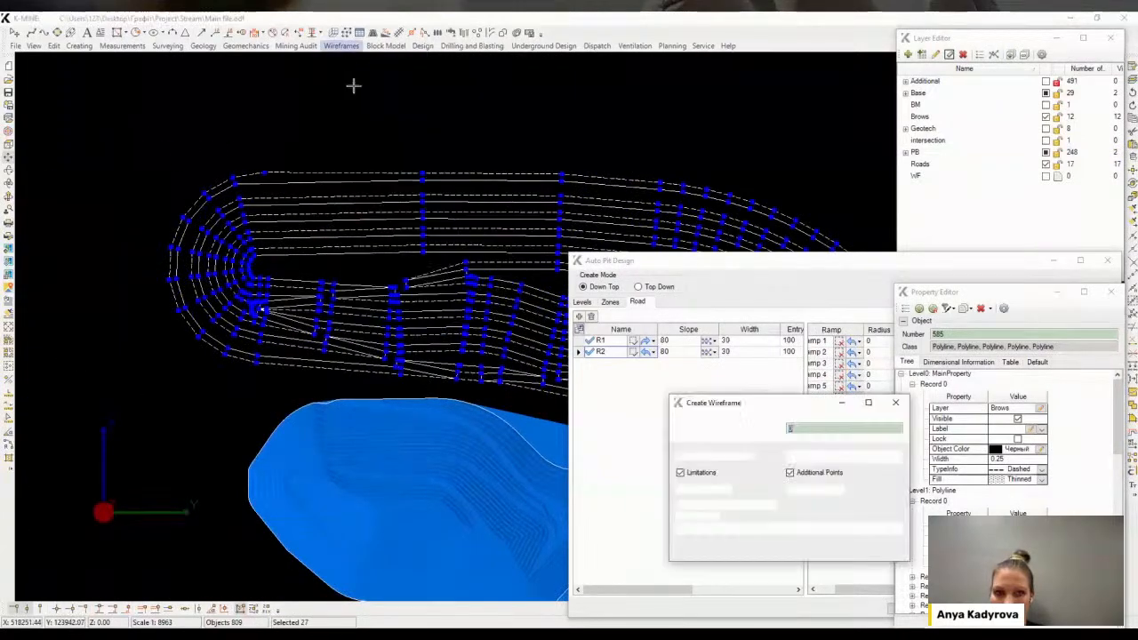
pyautogui.click(835, 552)
pyautogui.moveTo(434, 310); pyautogui.dragTo(370, 285, button='middle')
pyautogui.press('Escape')
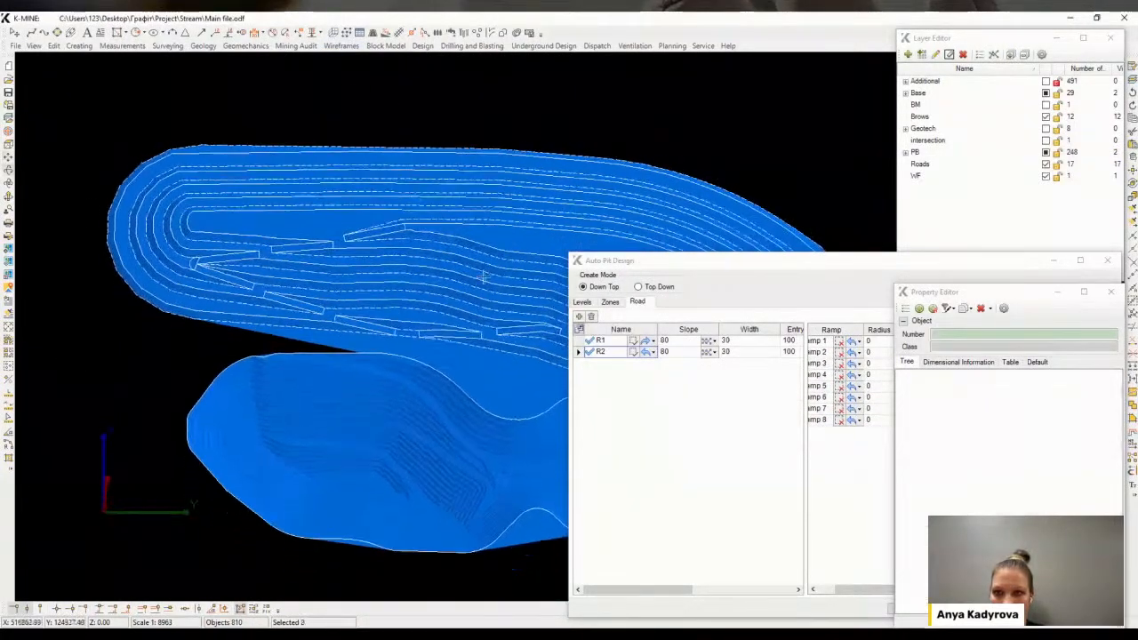
# Rotate the view to inspect the new pushback wireframe against the pit surface
pyautogui.keyDown('shift'); pyautogui.moveTo(482, 274); pyautogui.dragTo(453, 329, button='middle'); pyautogui.keyUp('shift')
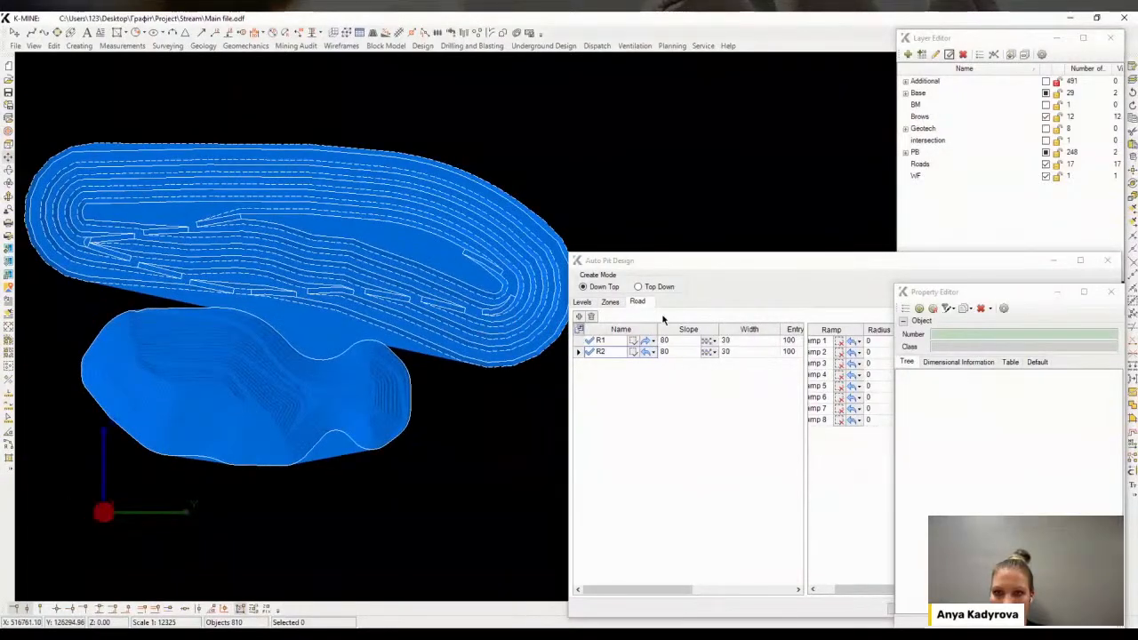
pyautogui.moveTo(489, 273); pyautogui.dragTo(273, 298, button='middle')
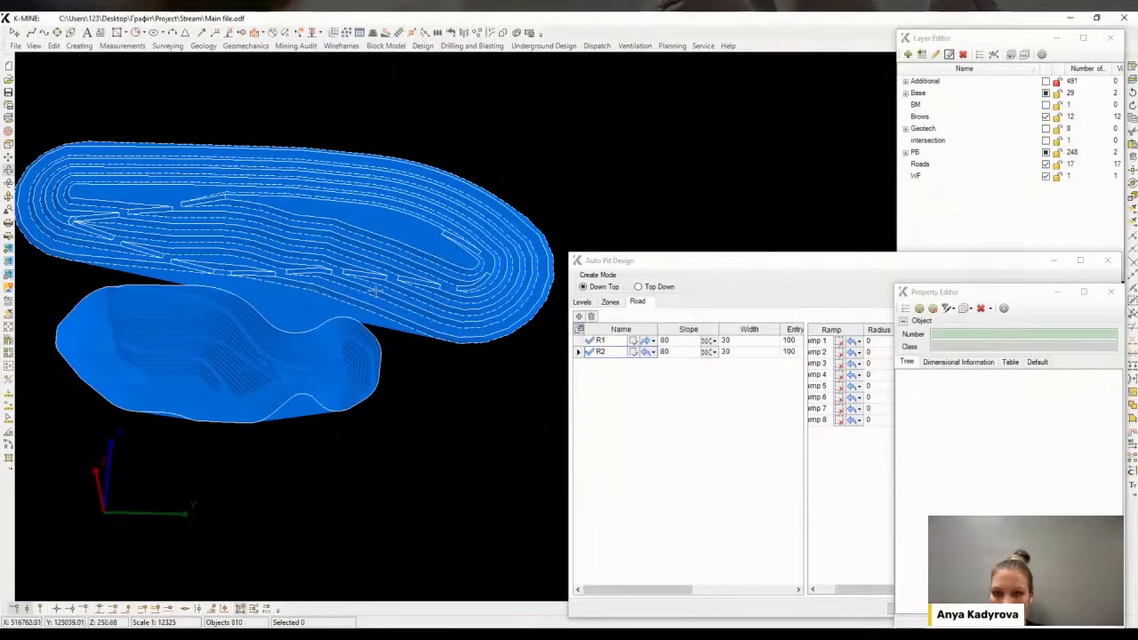
pyautogui.keyDown('shift'); pyautogui.moveTo(372, 292); pyautogui.dragTo(302, 399, button='middle'); pyautogui.keyUp('shift')
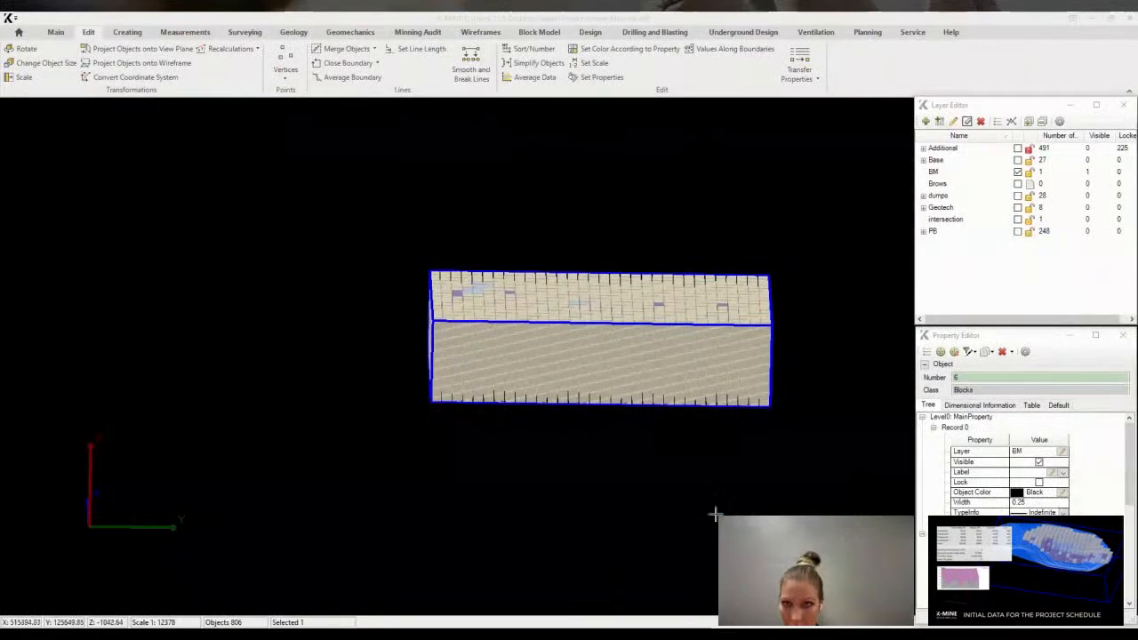
# Start creating a block model and save its file as Graphite_PBs.odfb in the Stream folder
pyautogui.moveTo(708, 478); pyautogui.dragTo(716, 448, button='middle')
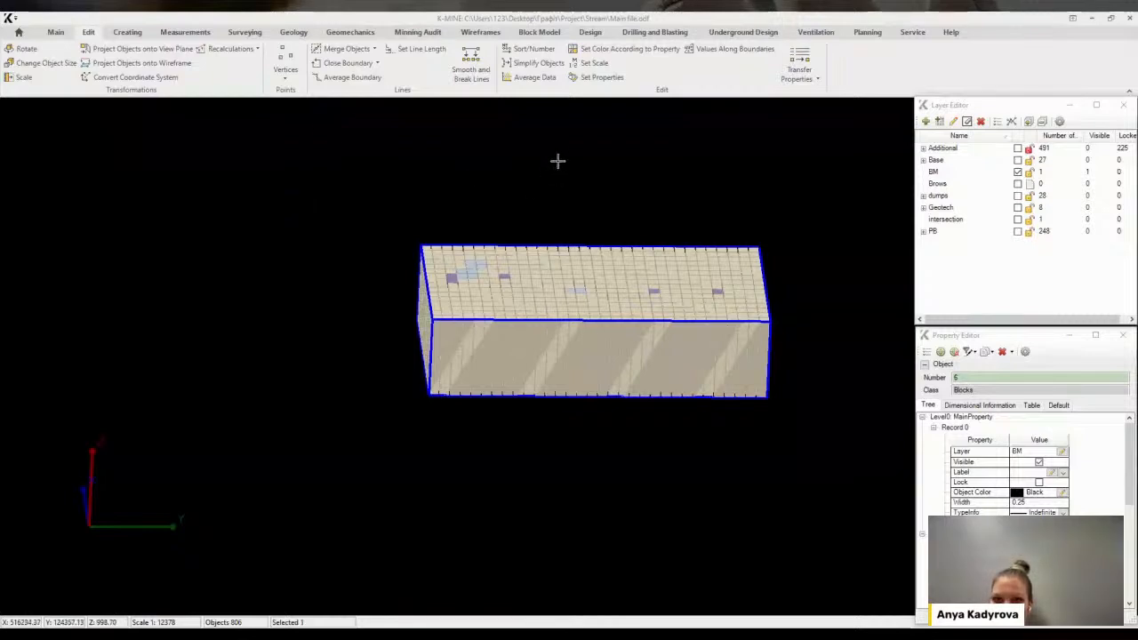
pyautogui.click(536, 33)
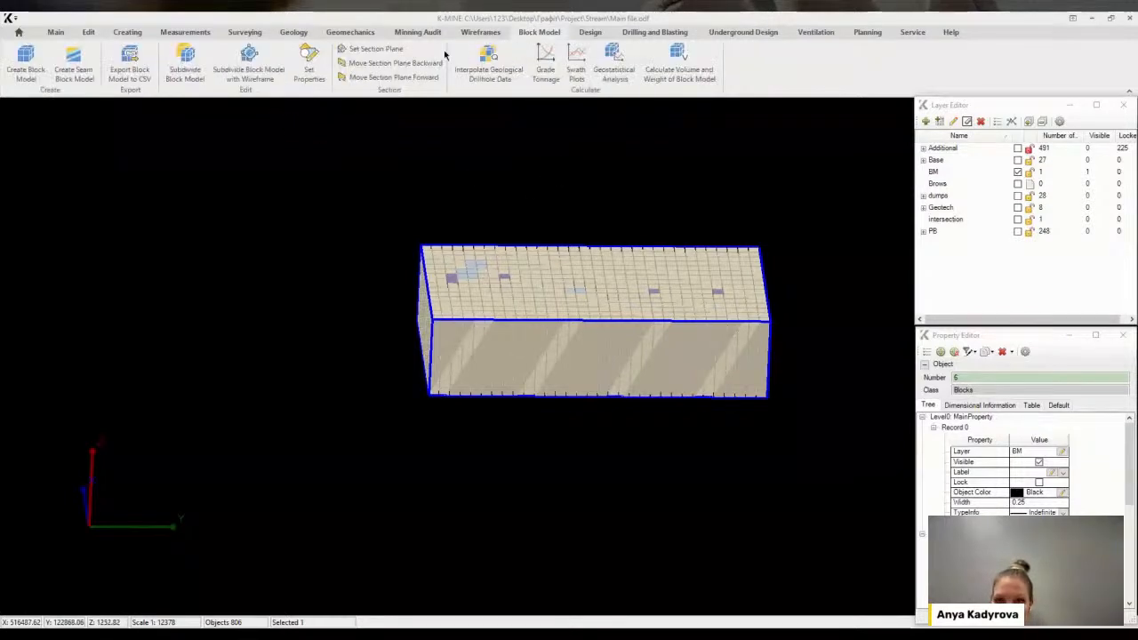
pyautogui.click(26, 68)
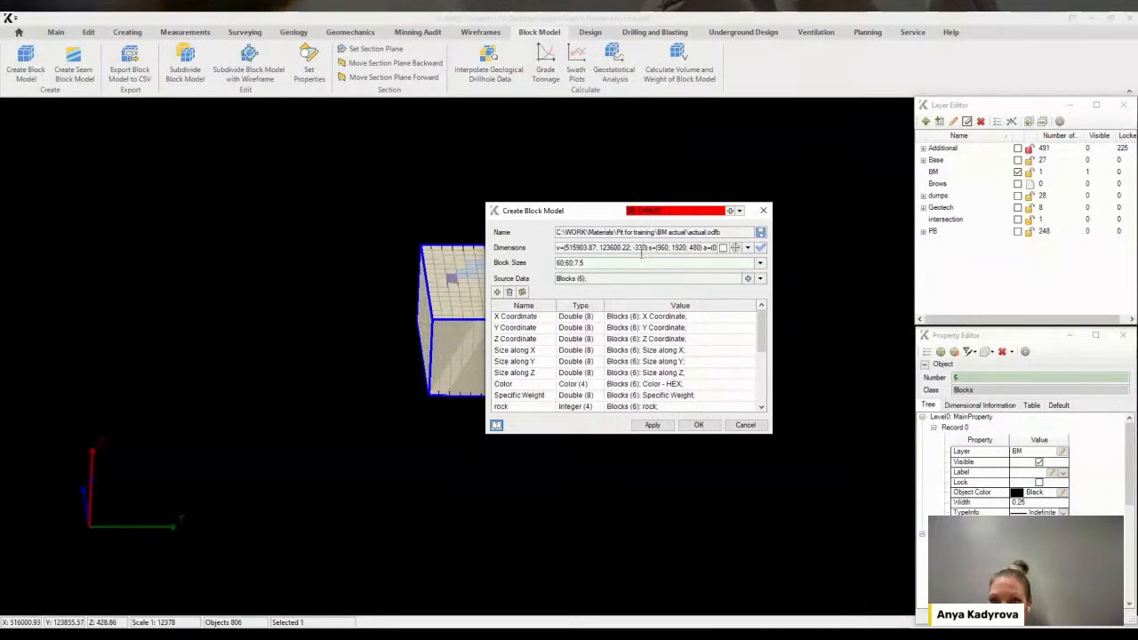
pyautogui.click(706, 232)
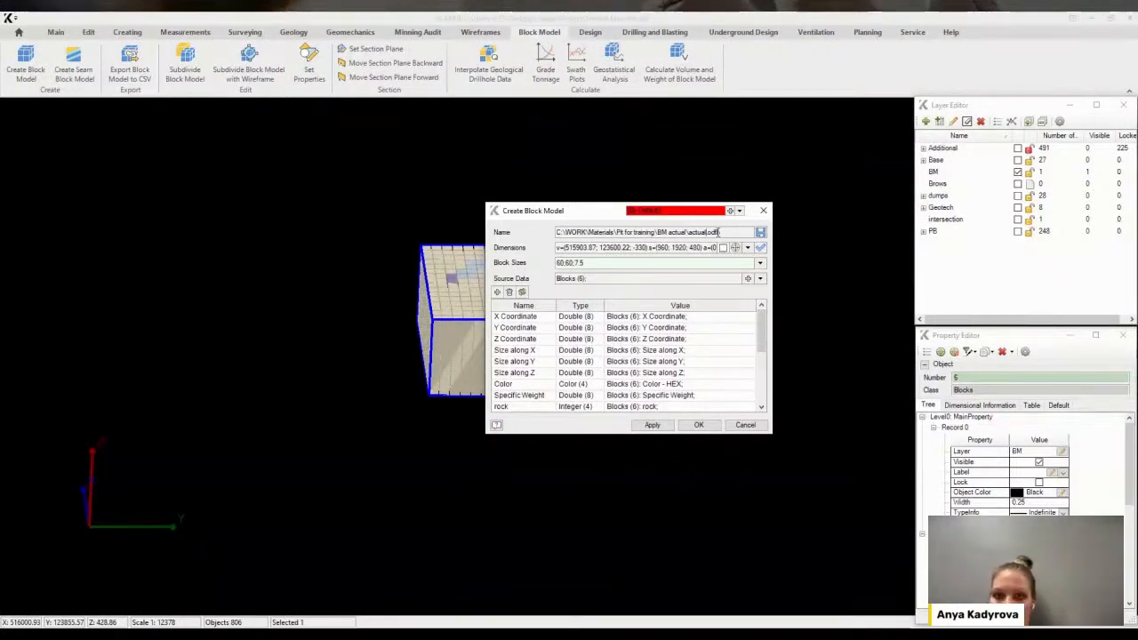
pyautogui.click(760, 232)
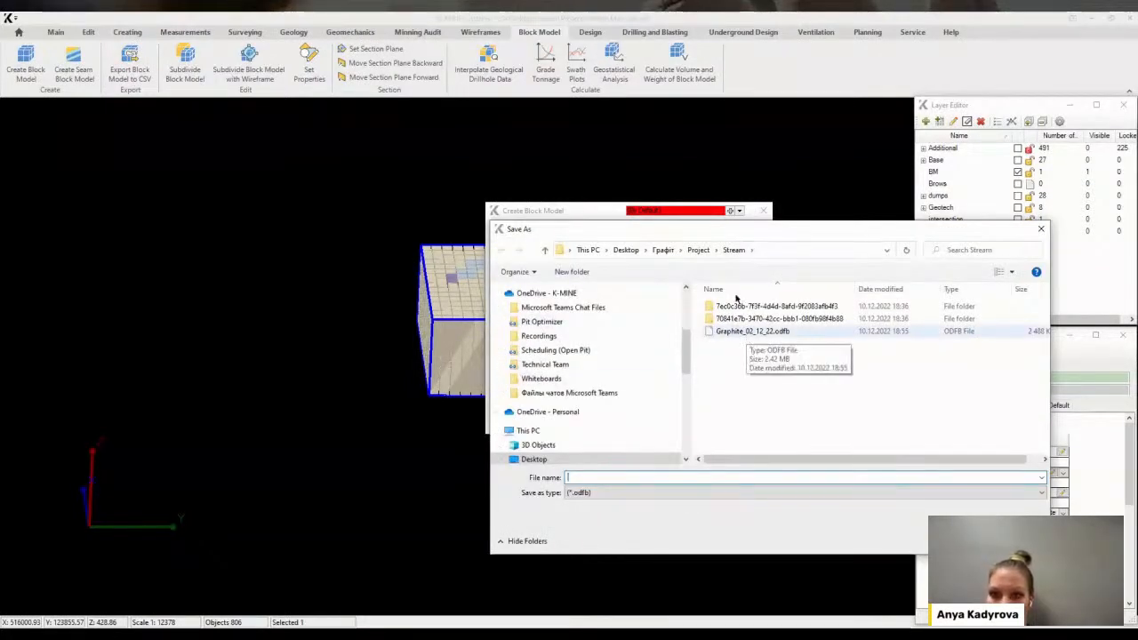
pyautogui.moveTo(709, 237); pyautogui.dragTo(695, 267)
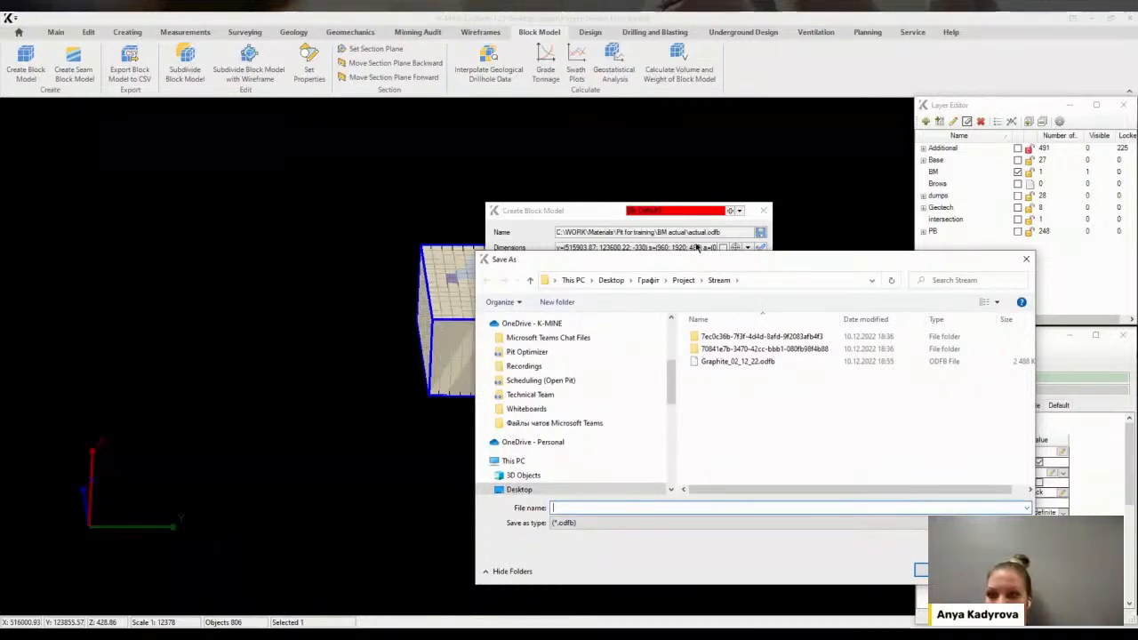
pyautogui.click(743, 363)
pyautogui.click(608, 507)
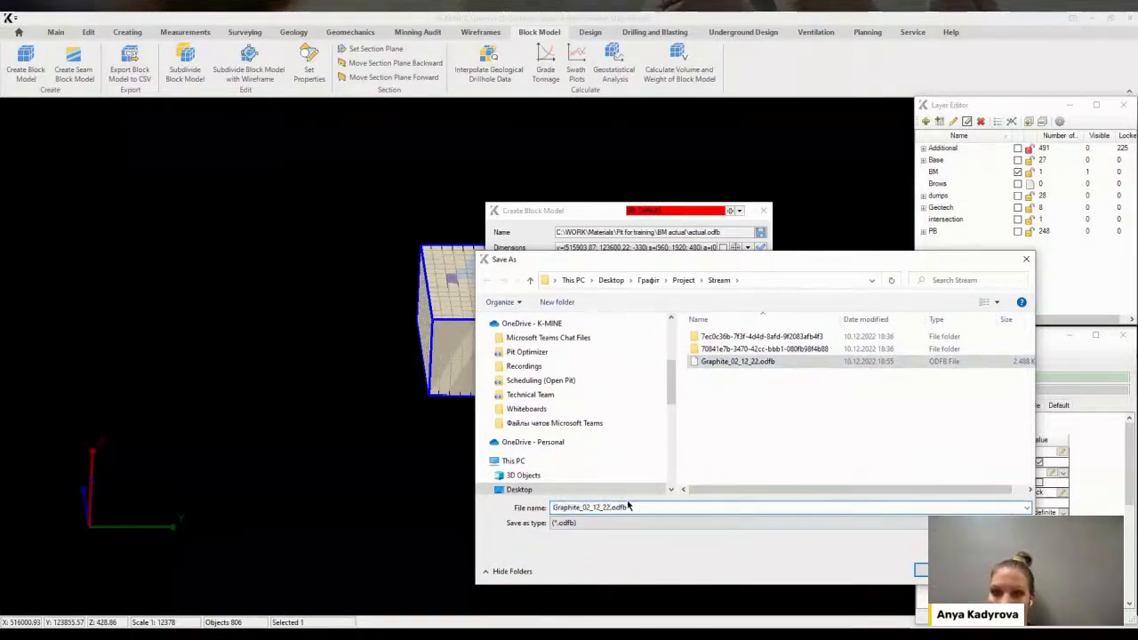
pyautogui.hotkey('shift', 'Left')
pyautogui.hotkey('shift', 'Left')
pyautogui.hotkey('shift', 'Left')
pyautogui.hotkey('shift', 'Left')
pyautogui.hotkey('shift', 'Left')
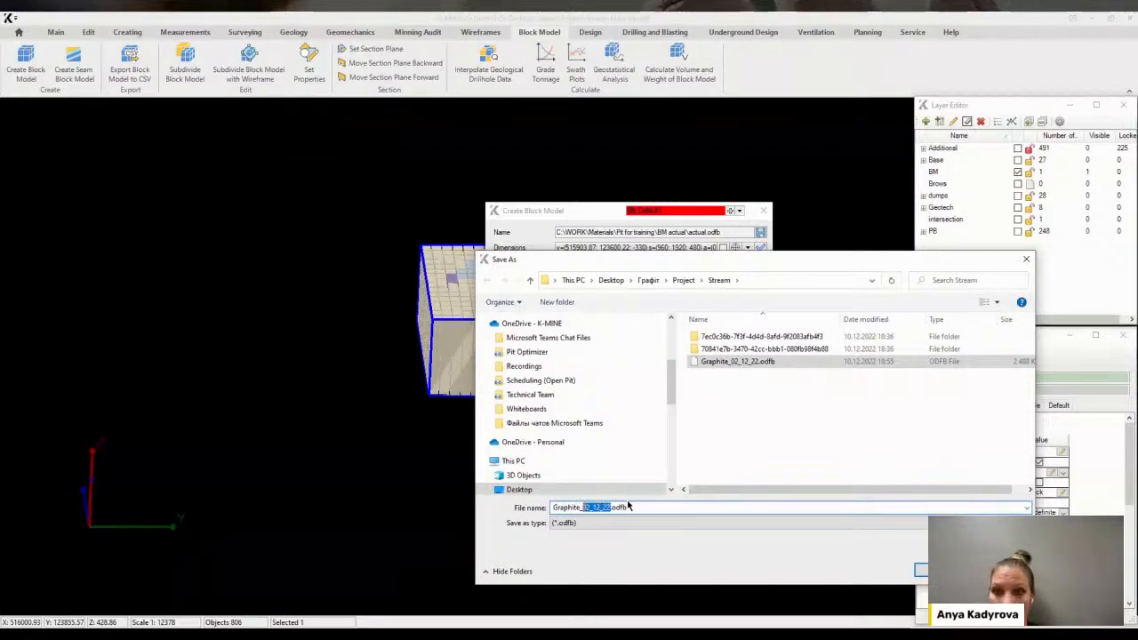
pyautogui.write('PBs')
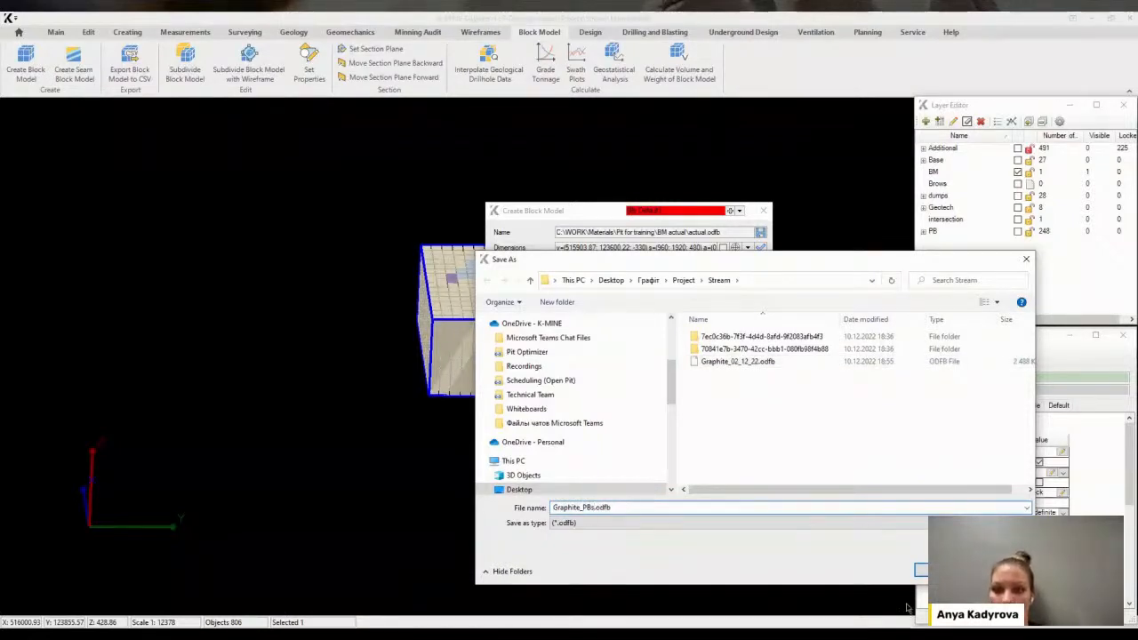
pyautogui.press('Return')
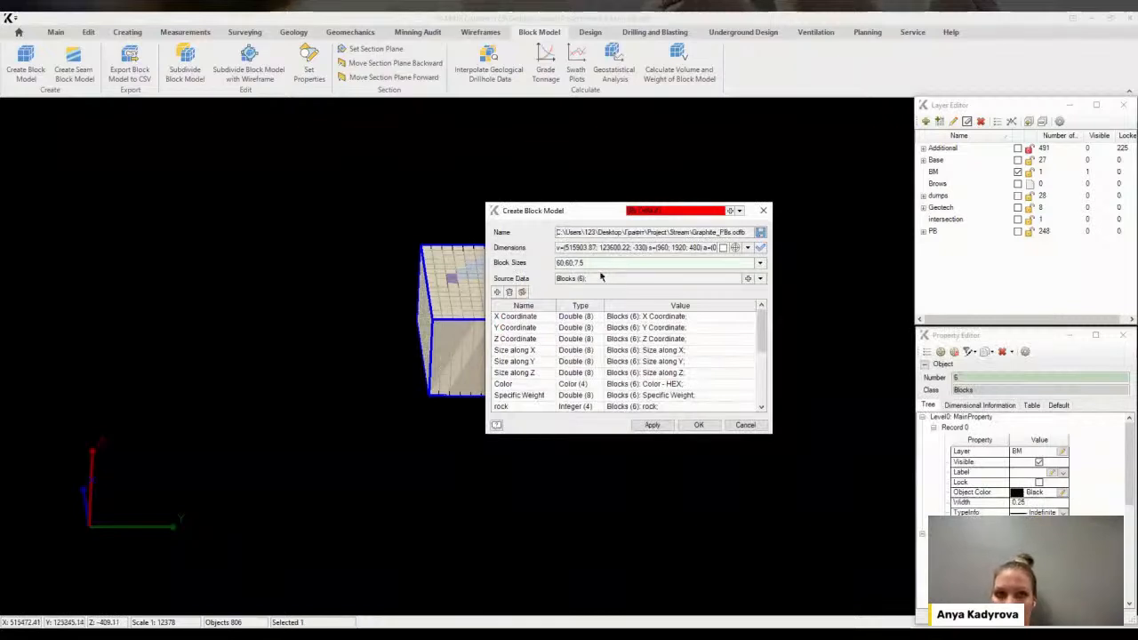
# Set the block model's block sizes to 60;60;15
pyautogui.click(760, 264)
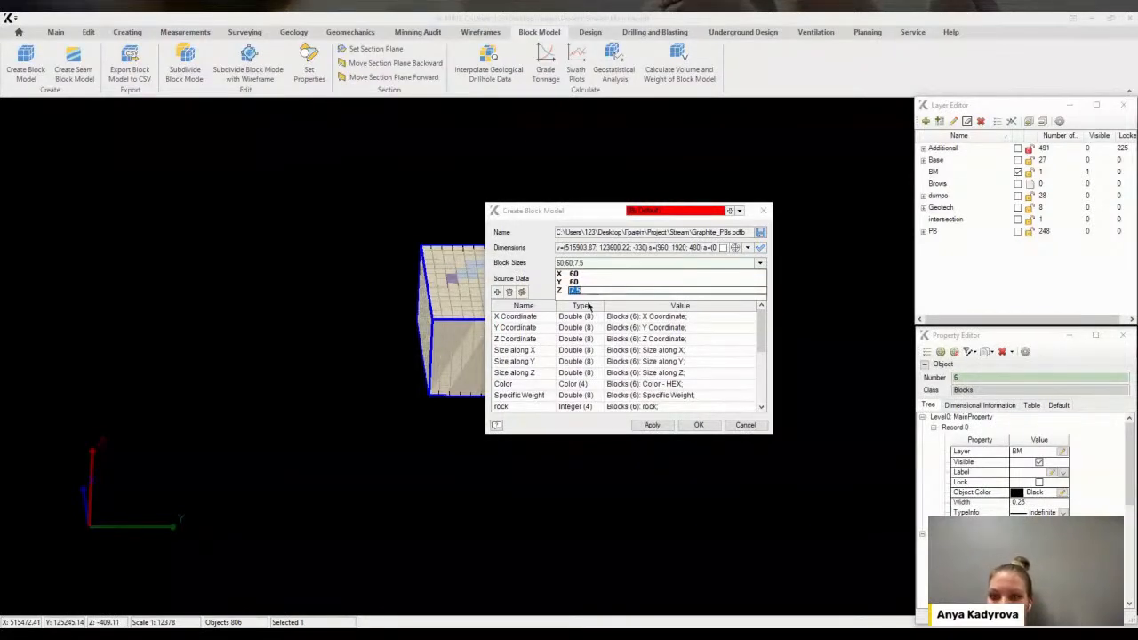
pyautogui.write('15')
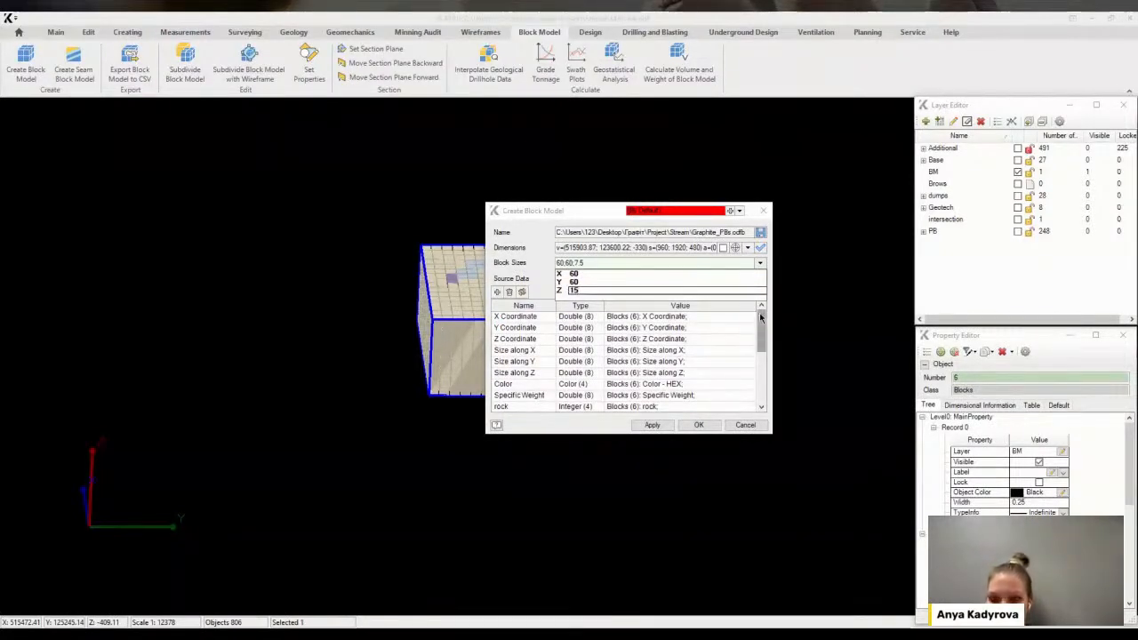
pyautogui.click(688, 284)
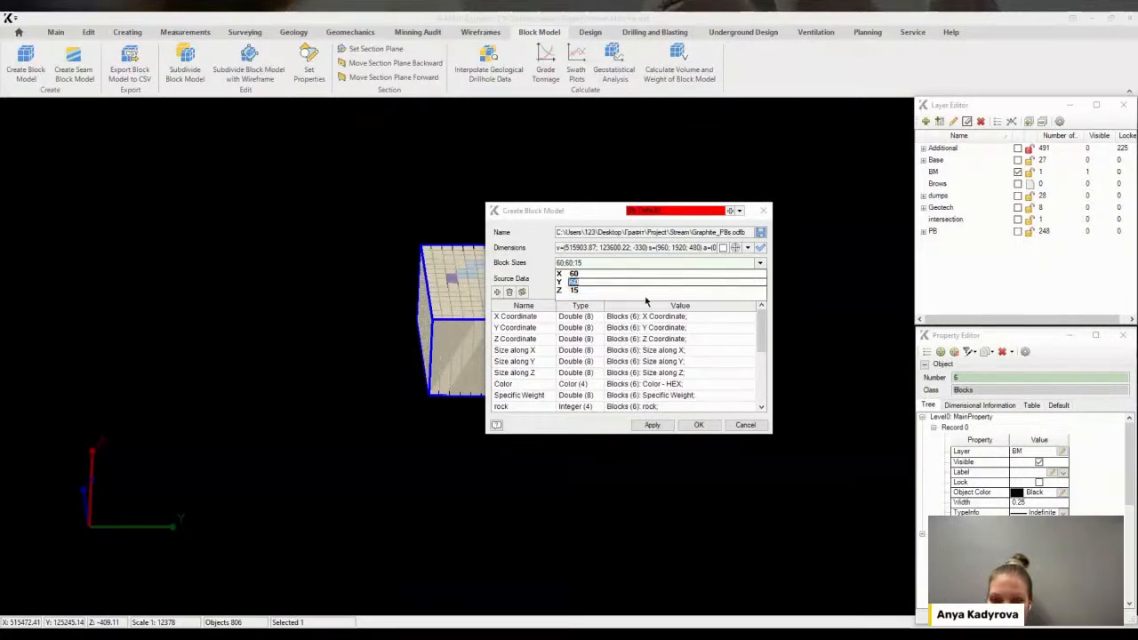
# Add a PBs attribute of type Integer (4) with default value 100, then create the block model and save the settings
pyautogui.scroll(-1, 656, 341)
pyautogui.scroll(-1, 676, 361)
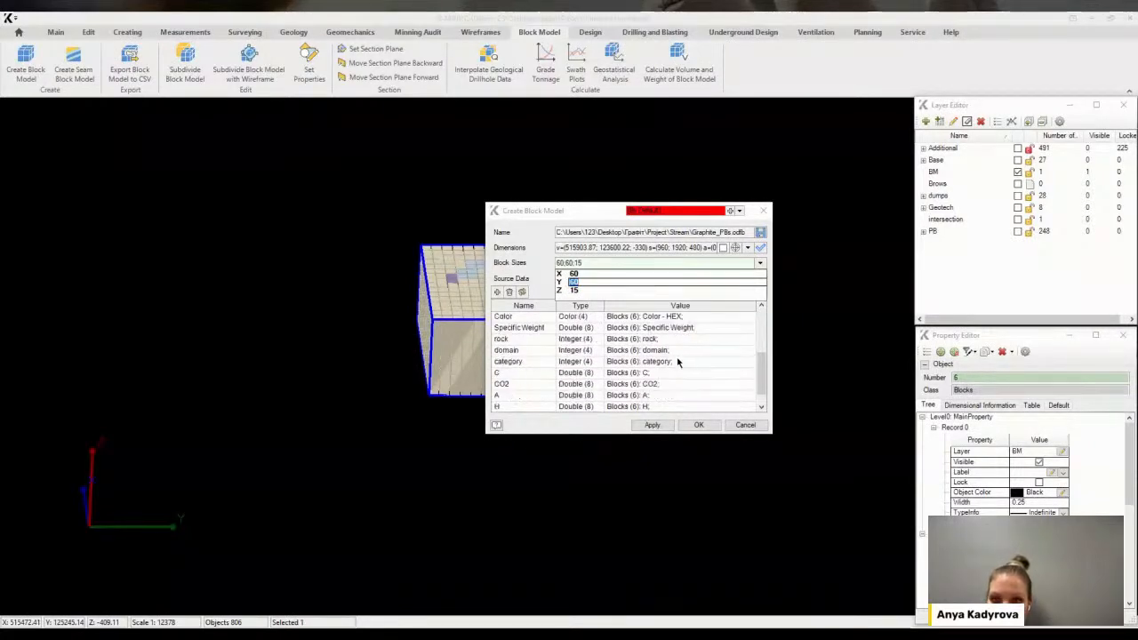
pyautogui.scroll(-1, 674, 362)
pyautogui.click(562, 404)
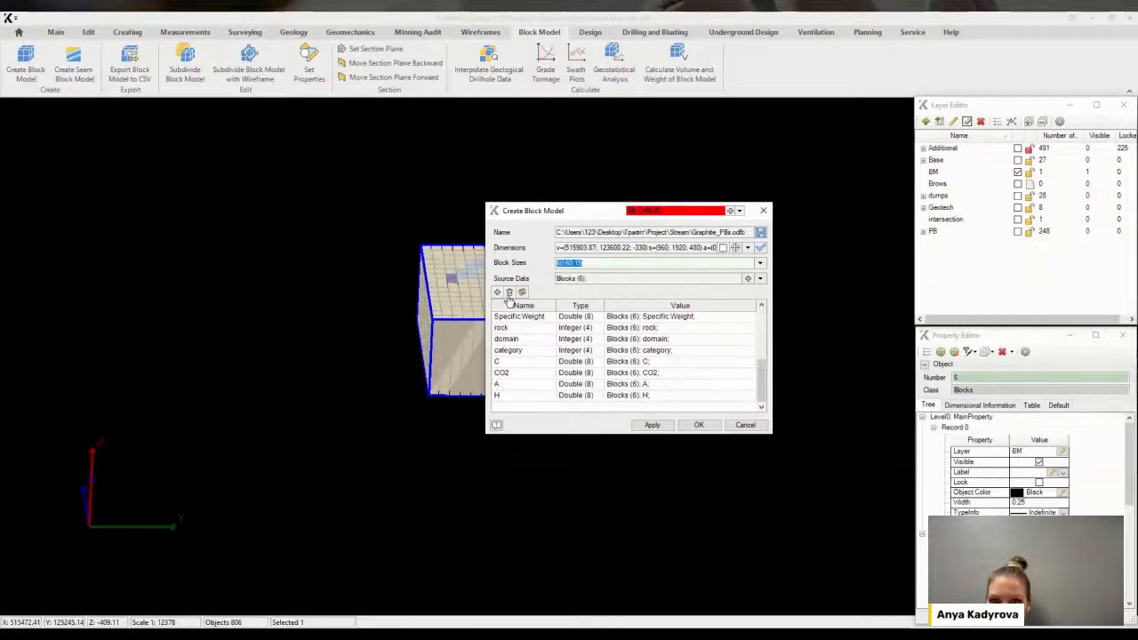
pyautogui.click(498, 292)
pyautogui.click(521, 395)
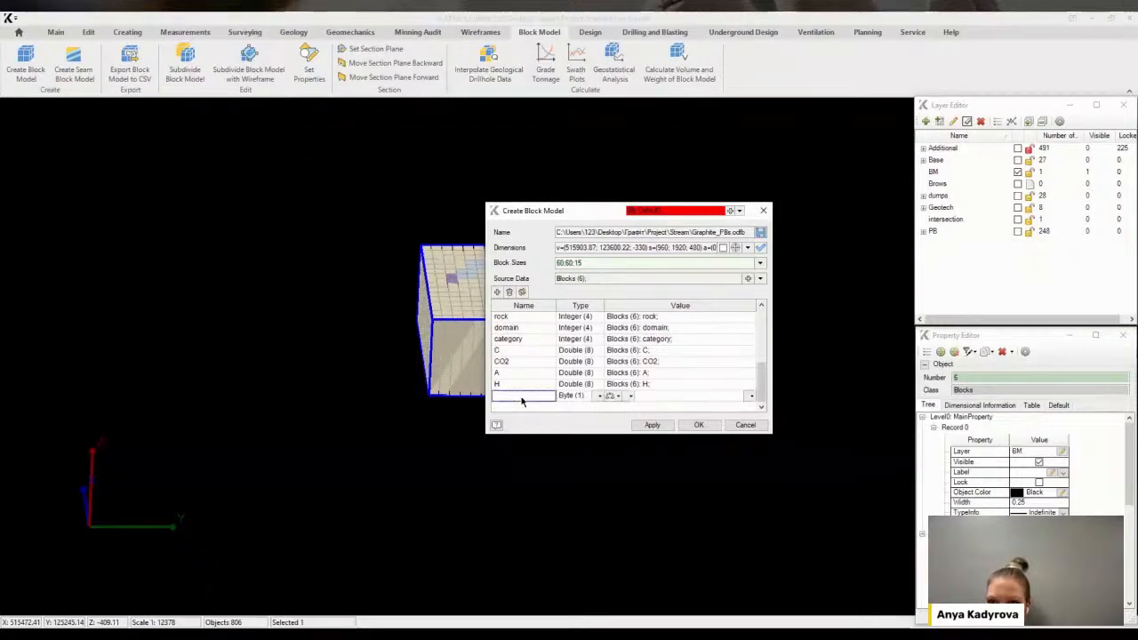
pyautogui.write('PBs')
pyautogui.click(585, 397)
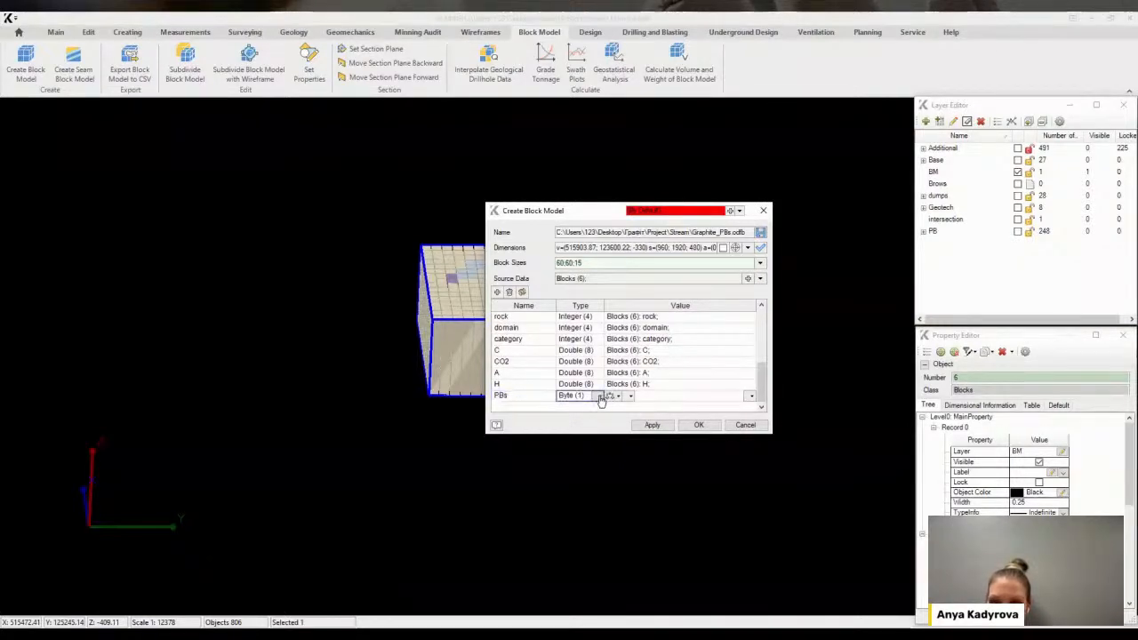
pyautogui.click(601, 396)
pyautogui.click(601, 411)
pyautogui.click(654, 397)
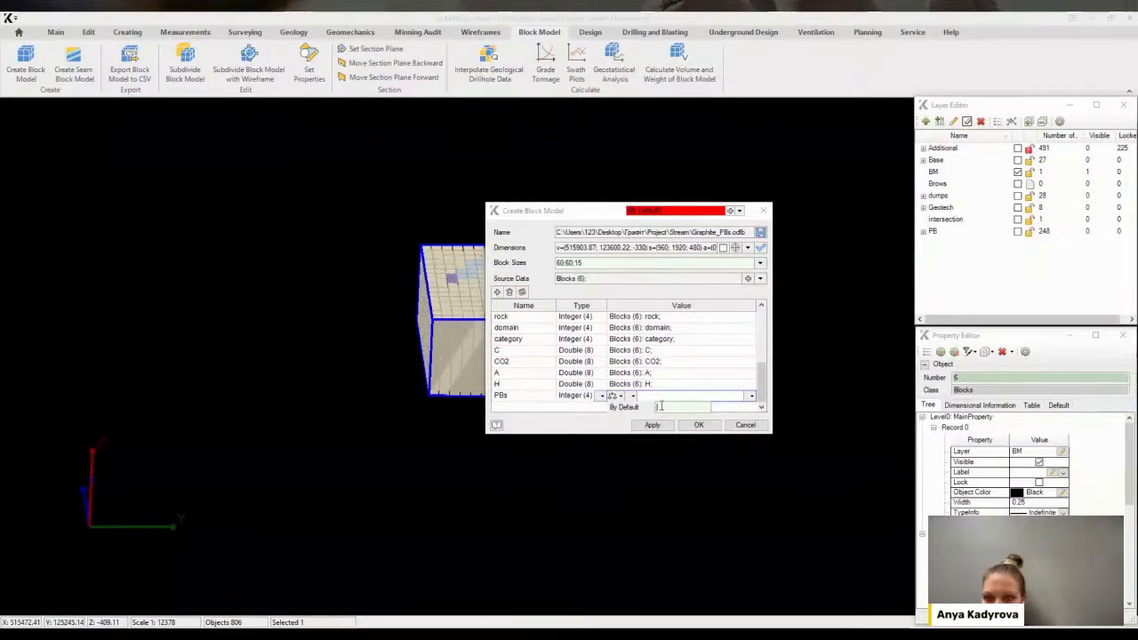
pyautogui.write('100')
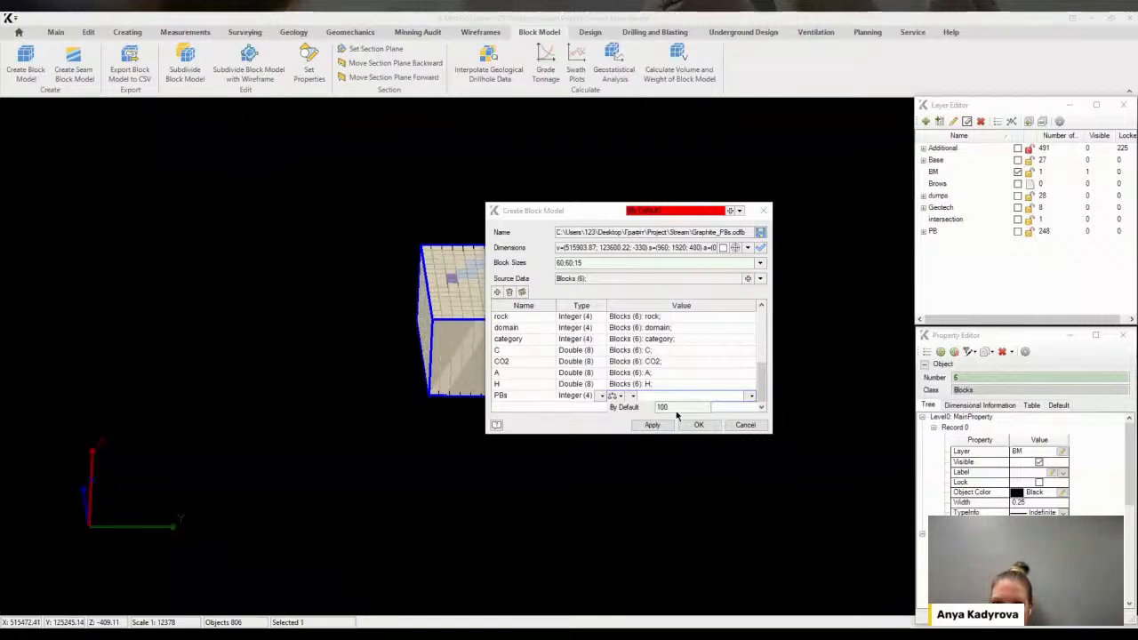
pyautogui.press('Return')
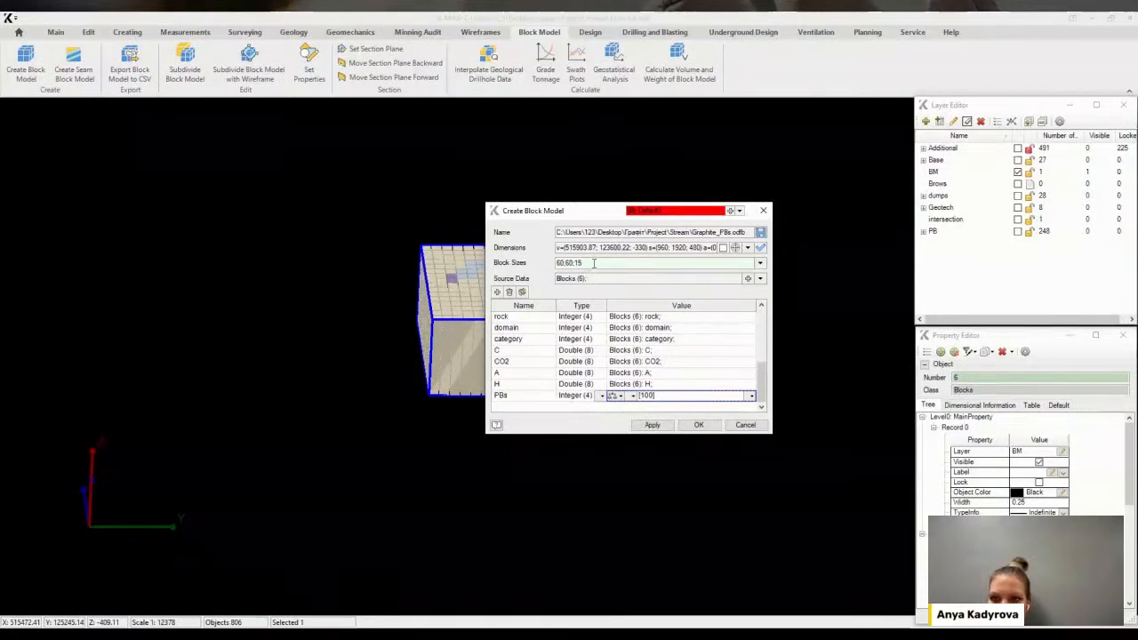
pyautogui.click(699, 425)
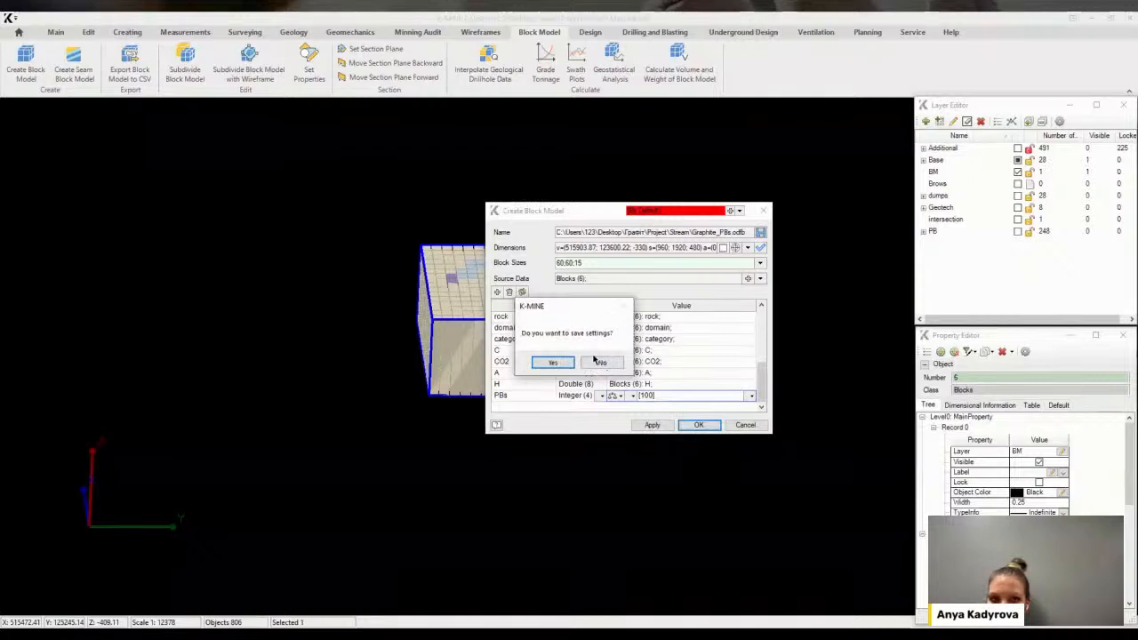
pyautogui.click(552, 363)
# Delete the empty Brows layer and hide the BM layer
pyautogui.moveTo(675, 365); pyautogui.dragTo(800, 303, button='middle')
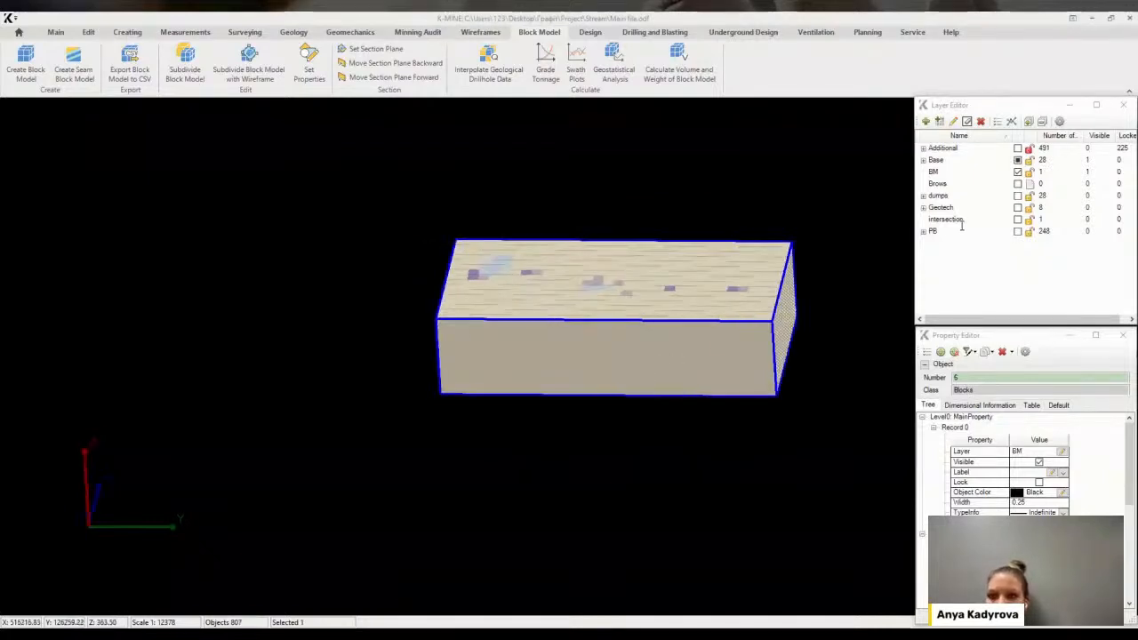
pyautogui.click(963, 184)
pyautogui.rightClick(957, 184)
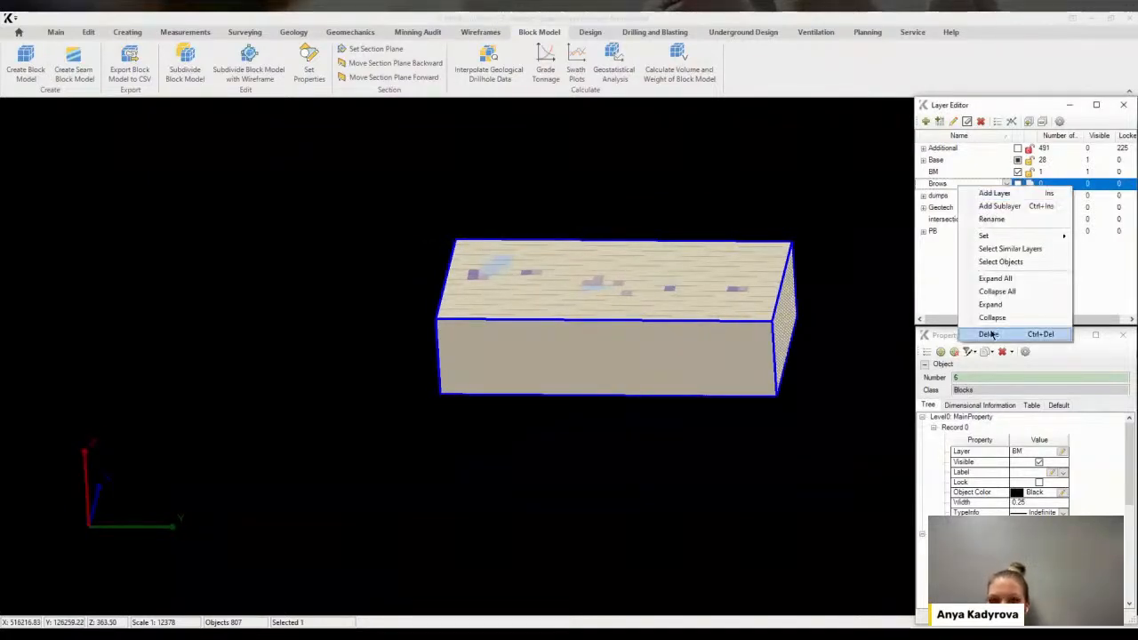
pyautogui.click(1022, 335)
pyautogui.click(563, 367)
pyautogui.click(959, 172)
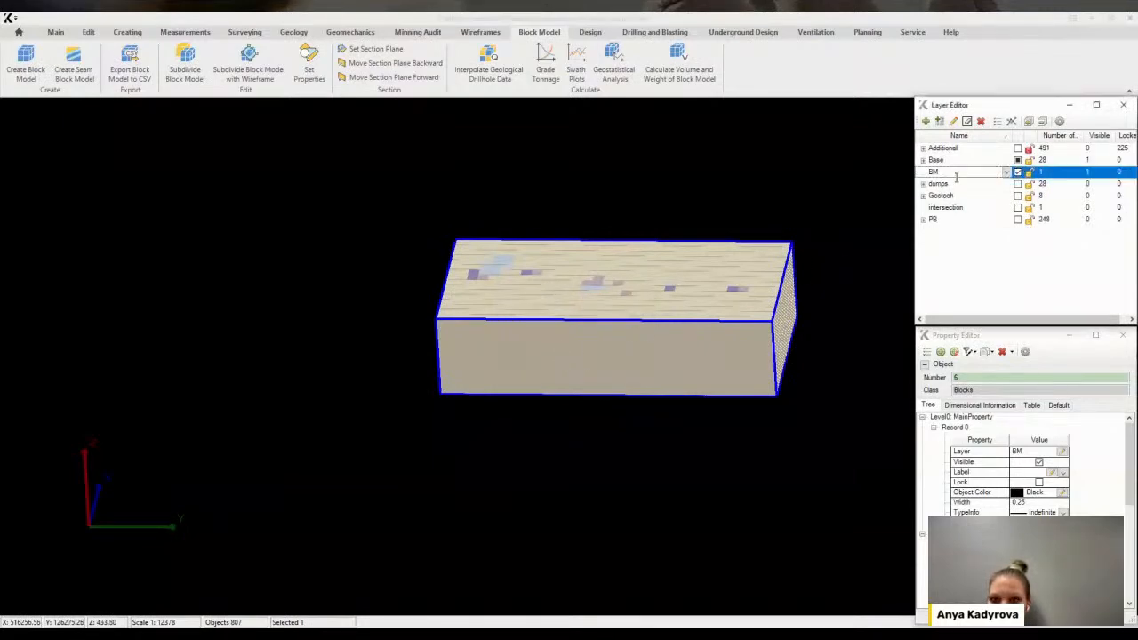
pyautogui.click(1017, 172)
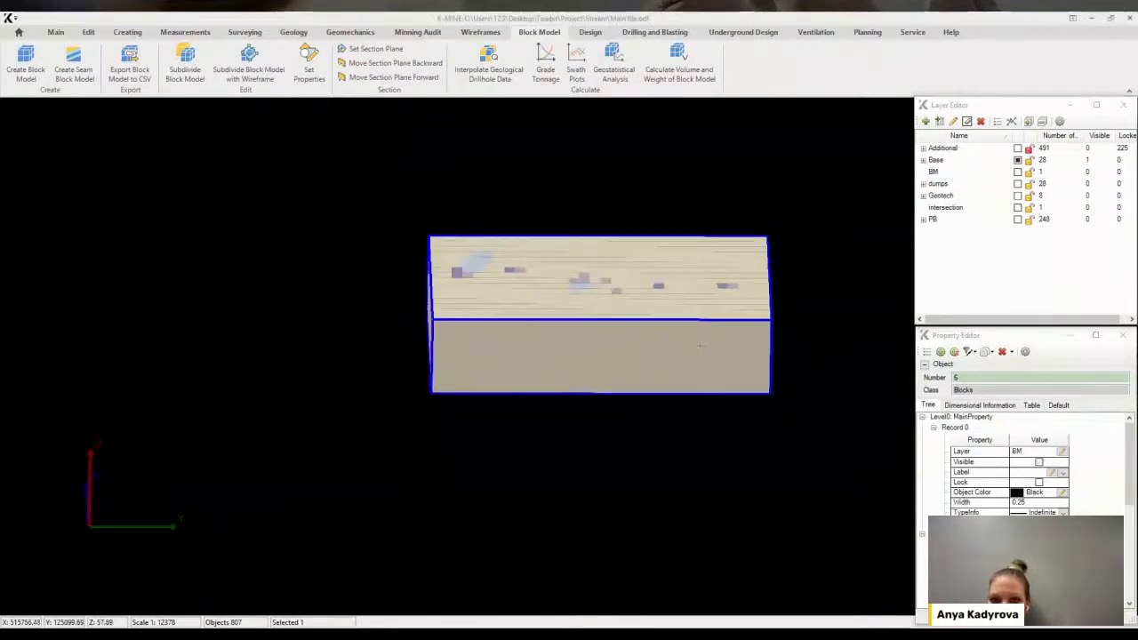
# Save the project file
pyautogui.click(747, 265)
pyautogui.scroll(5, 737, 186)
pyautogui.moveTo(642, 342); pyautogui.dragTo(638, 300, button='middle')
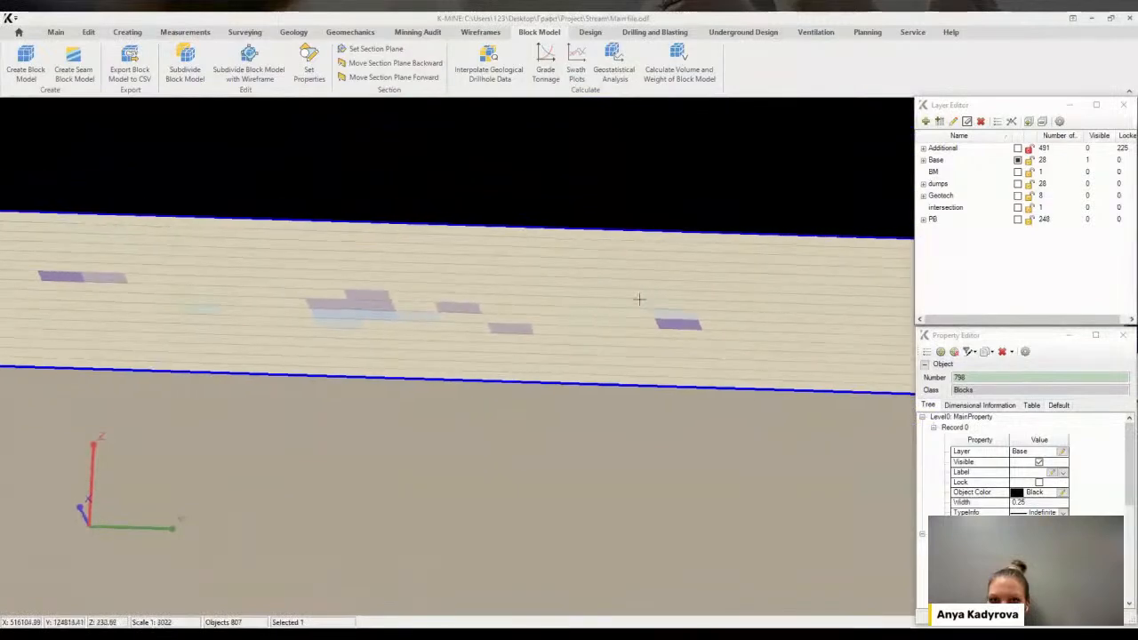
pyautogui.scroll(-4, 573, 318)
pyautogui.moveTo(559, 325); pyautogui.dragTo(484, 327, button='middle')
pyautogui.click(19, 33)
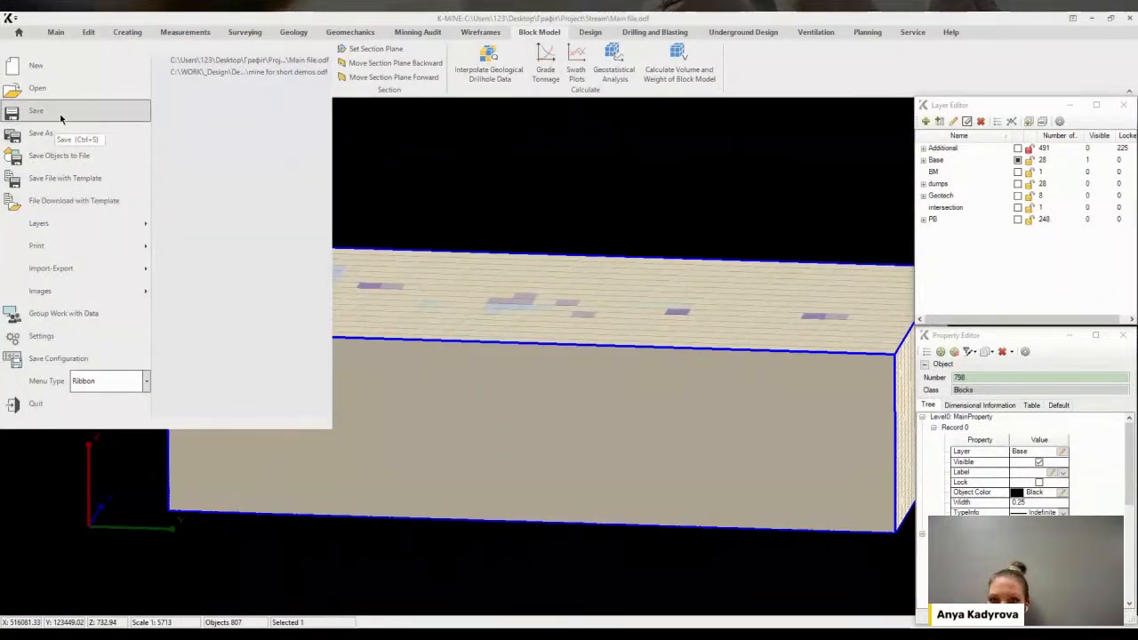
pyautogui.click(61, 119)
pyautogui.moveTo(311, 119); pyautogui.dragTo(509, 77, button='middle')
pyautogui.click(88, 32)
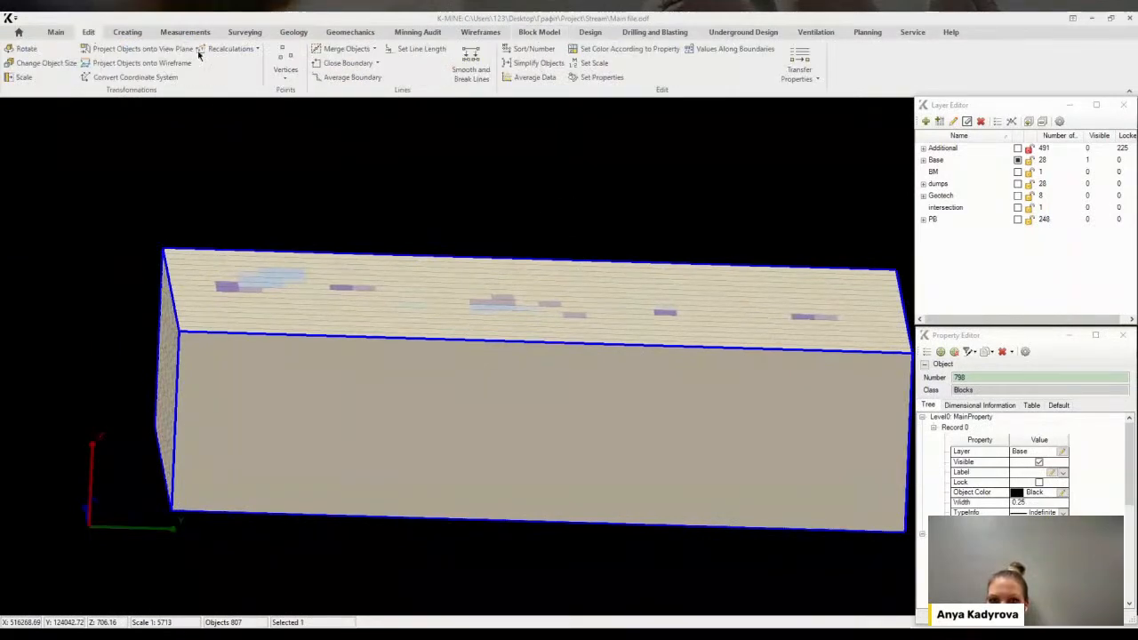
# Open Set Properties for the blocks and add a geometry condition to the property filter
pyautogui.click(594, 76)
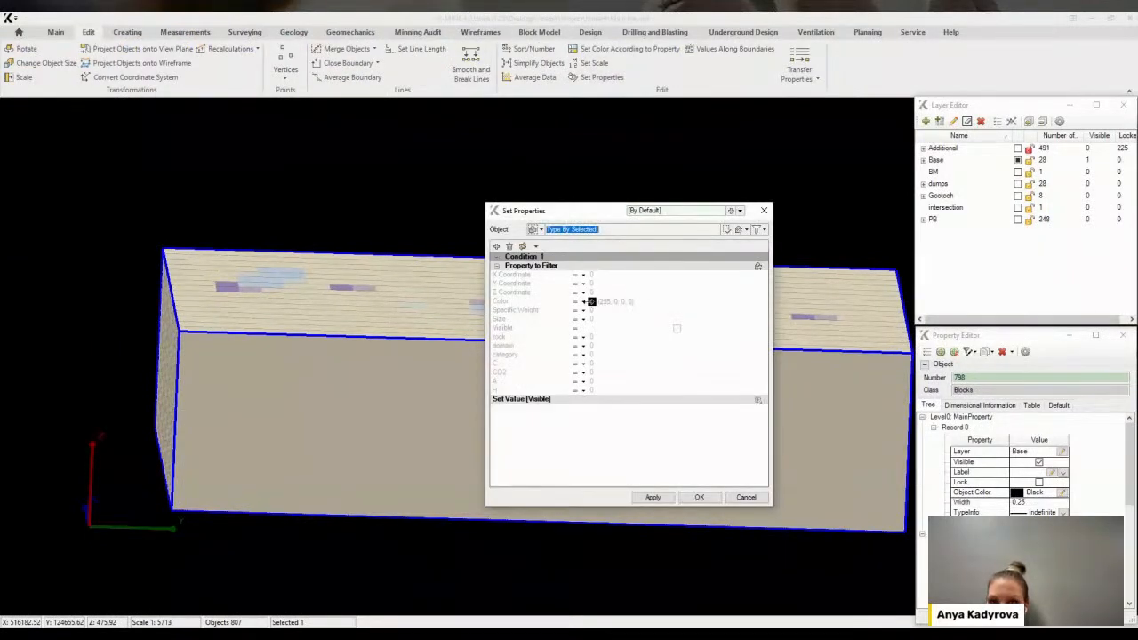
pyautogui.click(522, 246)
pyautogui.click(653, 497)
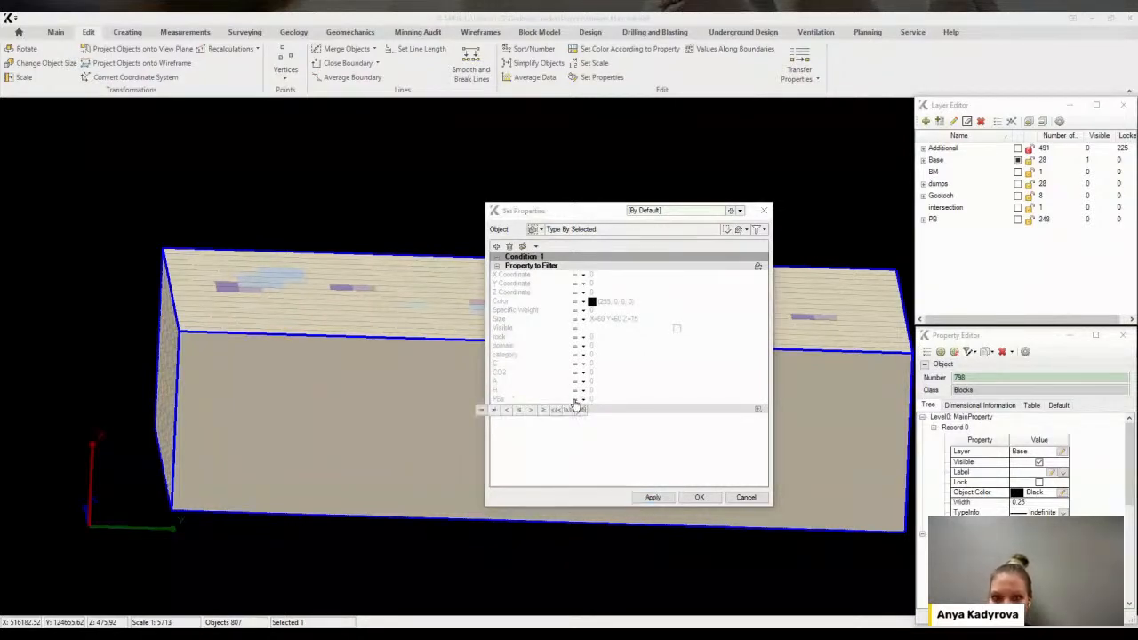
pyautogui.click(512, 398)
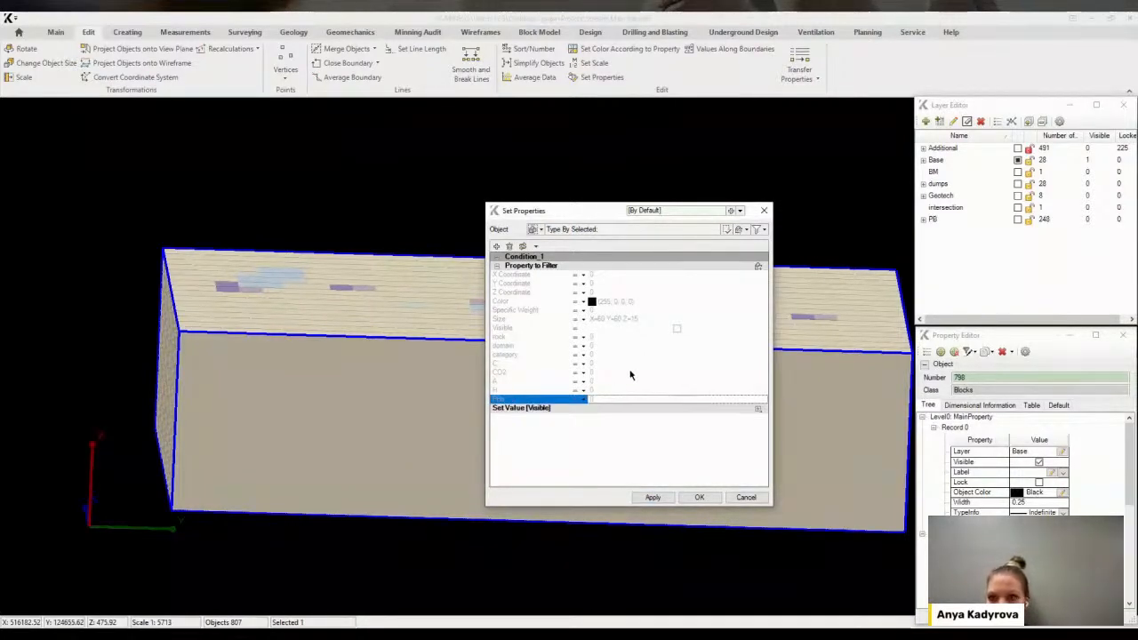
pyautogui.click(758, 266)
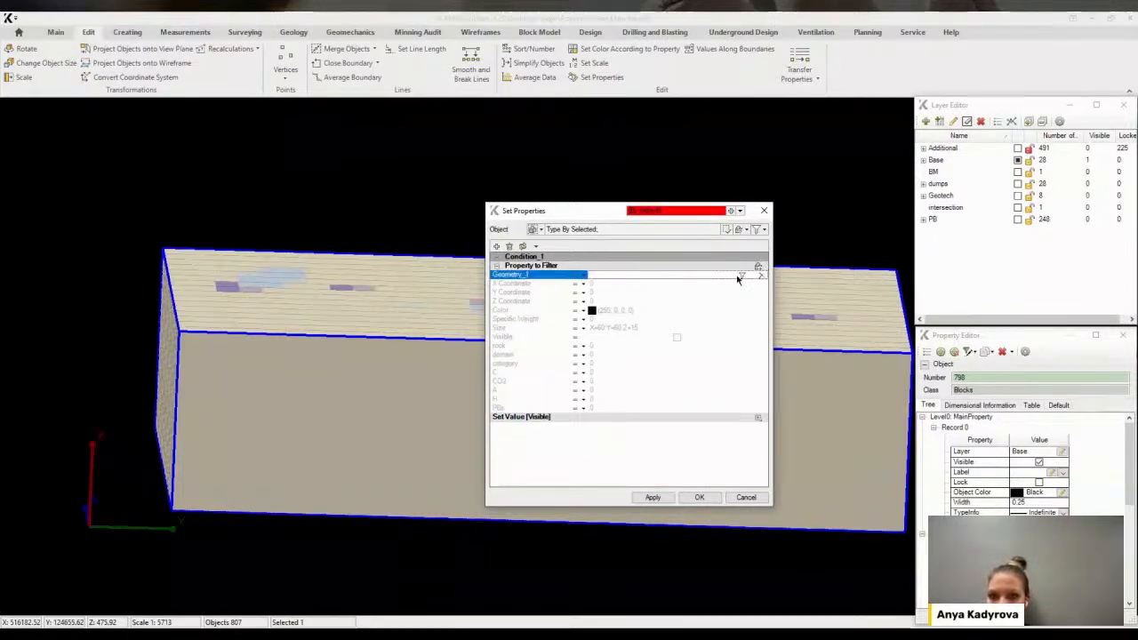
# Restrict the geometry condition to wireframes on layer PB\1\WF
pyautogui.click(741, 277)
pyautogui.click(583, 288)
pyautogui.click(675, 320)
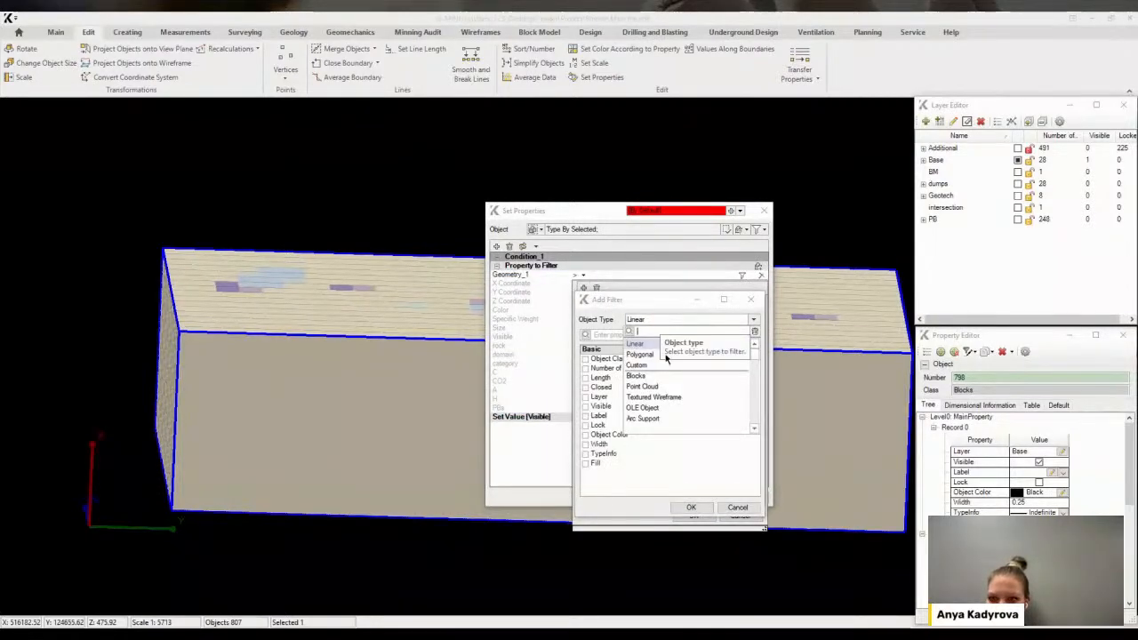
pyautogui.scroll(3, 677, 402)
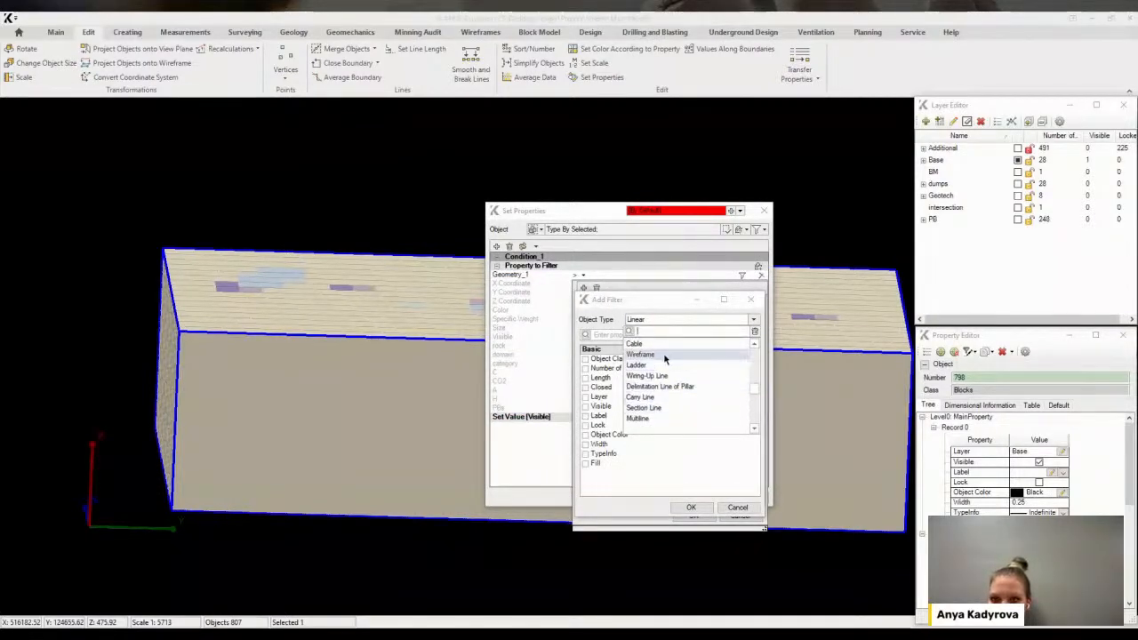
pyautogui.click(655, 355)
pyautogui.click(586, 368)
pyautogui.click(691, 507)
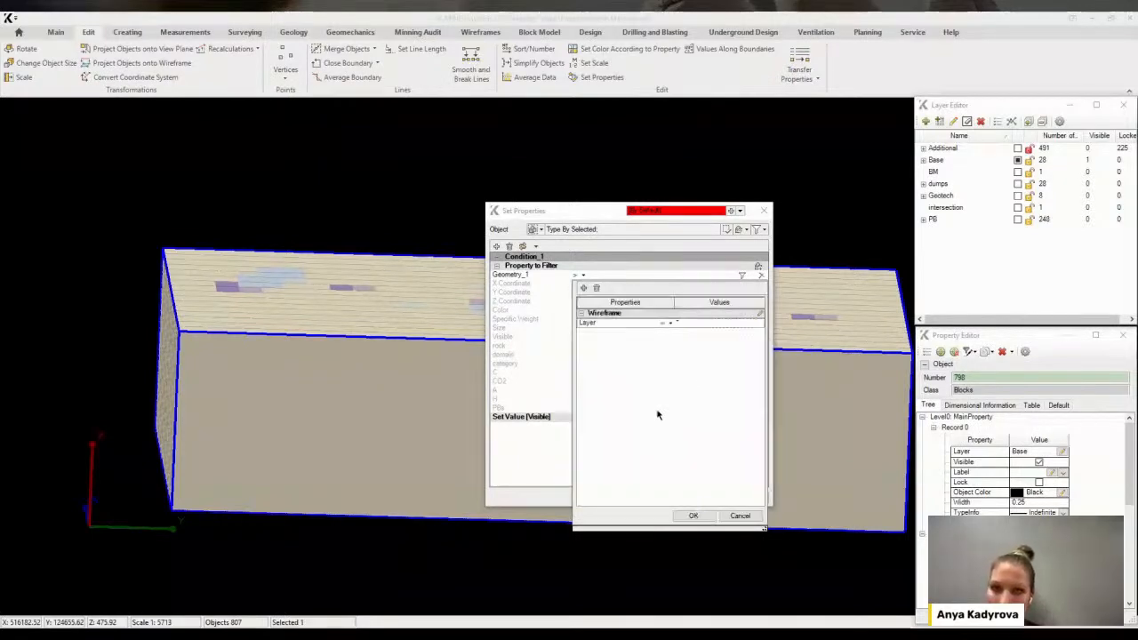
pyautogui.click(758, 323)
pyautogui.click(575, 392)
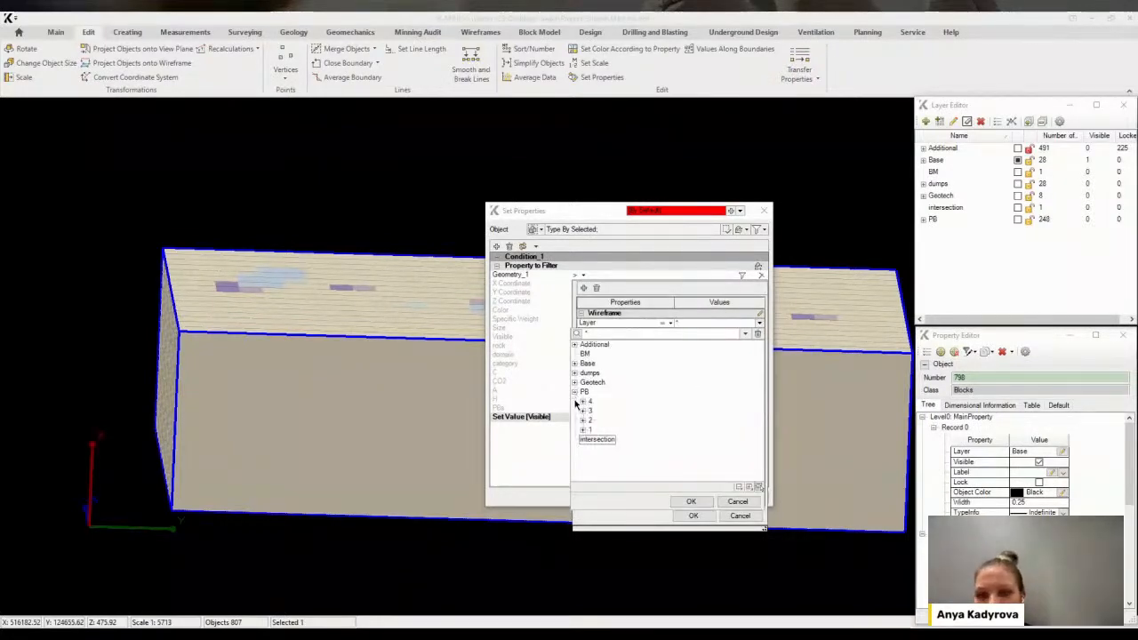
pyautogui.click(583, 430)
pyautogui.click(600, 471)
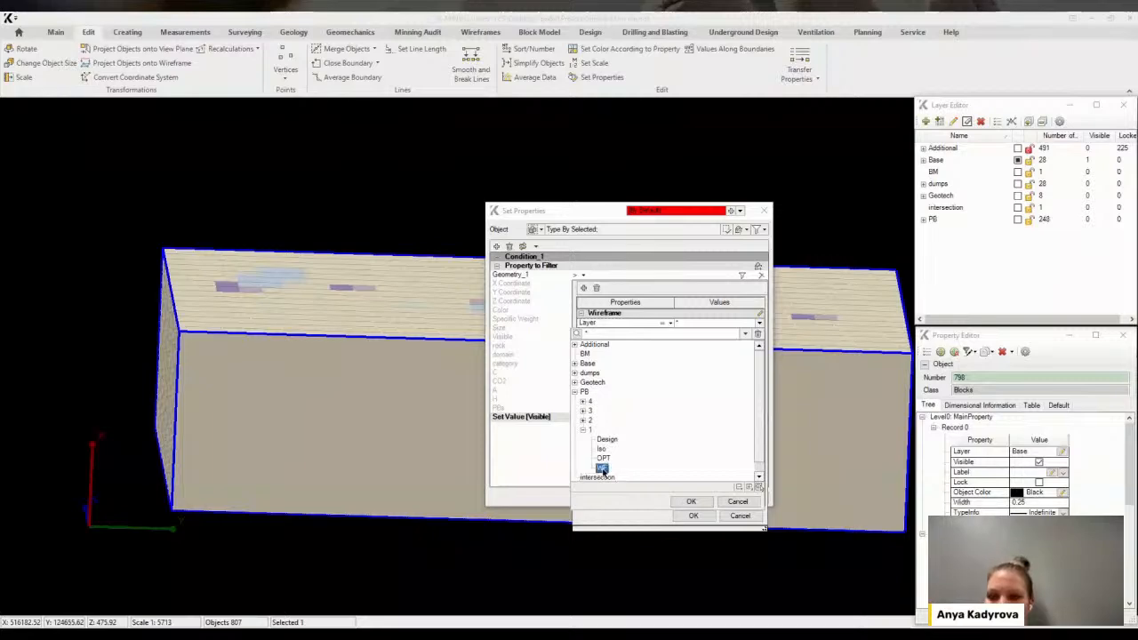
pyautogui.click(690, 501)
pyautogui.click(693, 516)
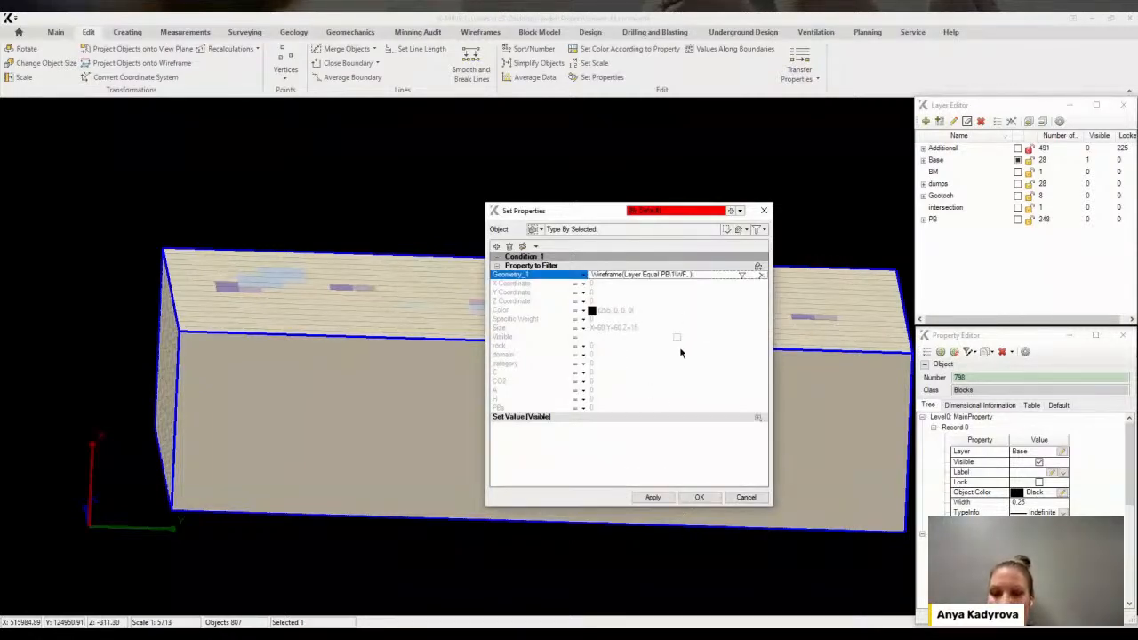
# Apply the filter and inspect the blocks falling inside the first pushback wireframe
pyautogui.click(652, 500)
pyautogui.moveTo(606, 214); pyautogui.dragTo(815, 352)
pyautogui.moveTo(671, 330); pyautogui.dragTo(496, 376, button='middle')
pyautogui.scroll(2, 539, 261)
pyautogui.click(1011, 499)
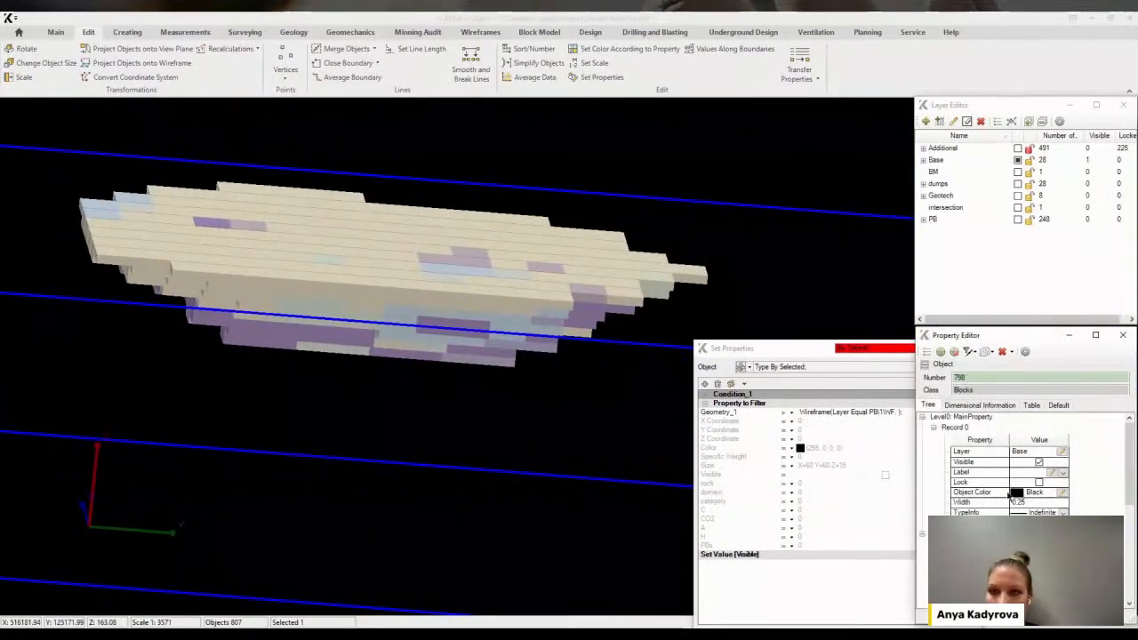
pyautogui.moveTo(1130, 453); pyautogui.dragTo(1130, 547)
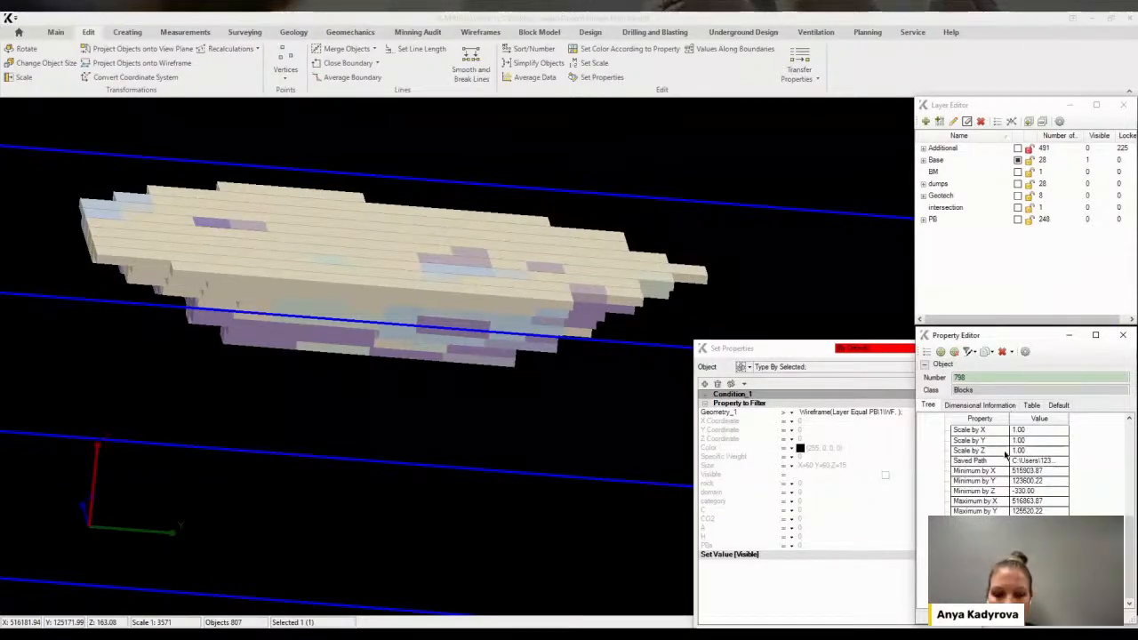
pyautogui.press('Return')
pyautogui.moveTo(616, 398); pyautogui.dragTo(600, 272, button='middle')
pyautogui.scroll(2, 490, 281)
pyautogui.scroll(2, 548, 284)
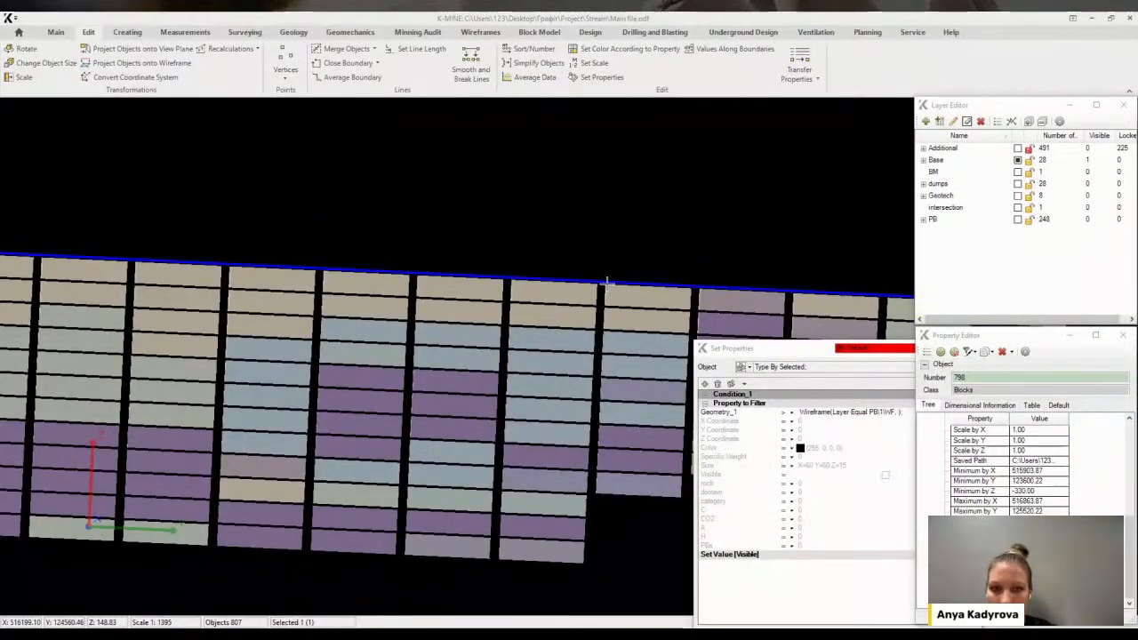
pyautogui.moveTo(603, 304); pyautogui.dragTo(435, 242, button='middle')
pyautogui.scroll(-4, 425, 387)
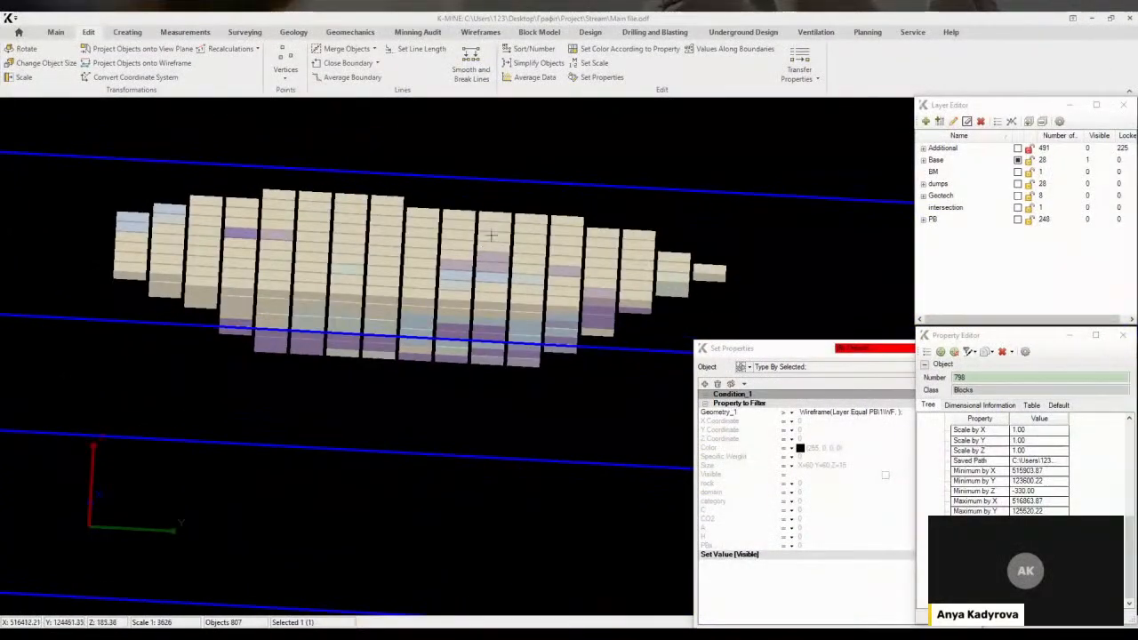
# Set the PBs value to 1 for the filtered blocks and apply it
pyautogui.click(759, 351)
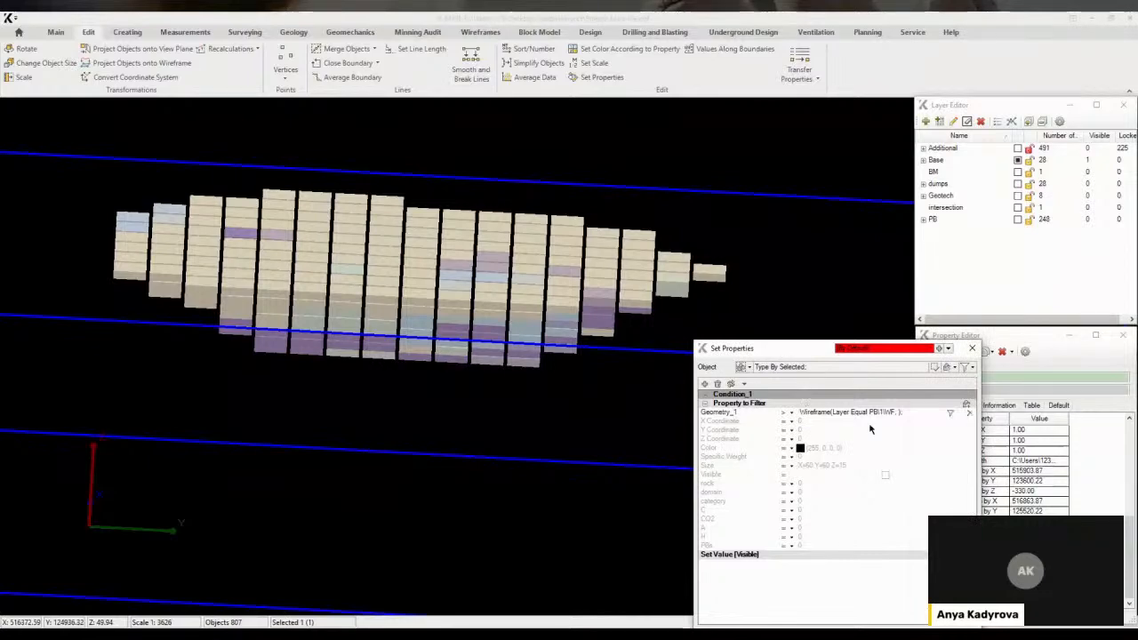
pyautogui.moveTo(818, 353); pyautogui.dragTo(827, 220)
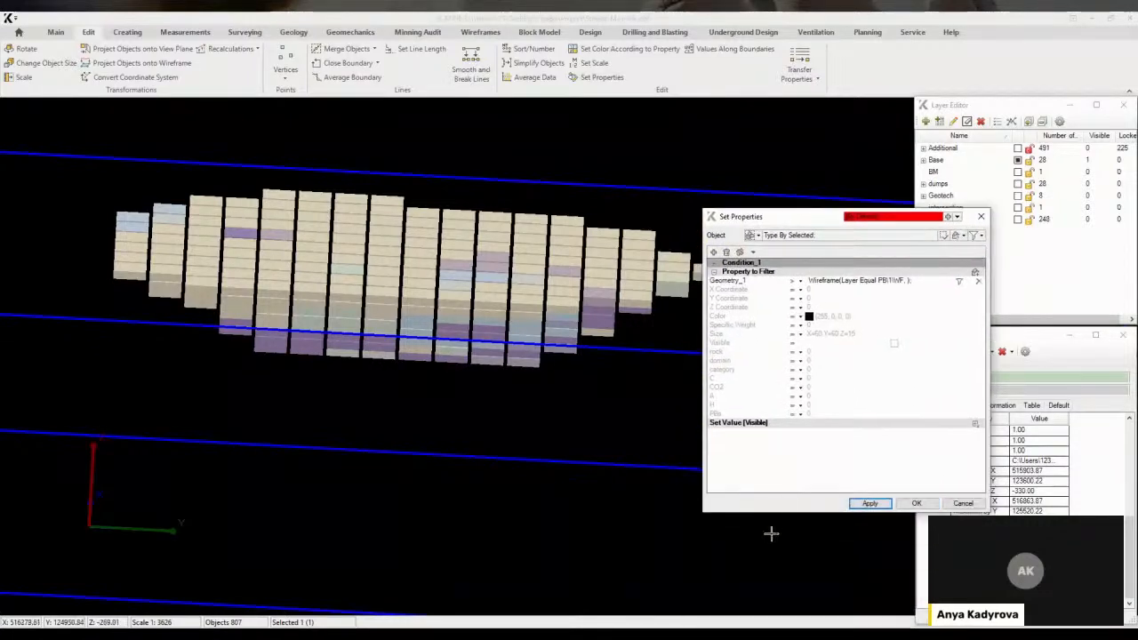
pyautogui.moveTo(772, 517); pyautogui.dragTo(773, 548)
pyautogui.click(975, 423)
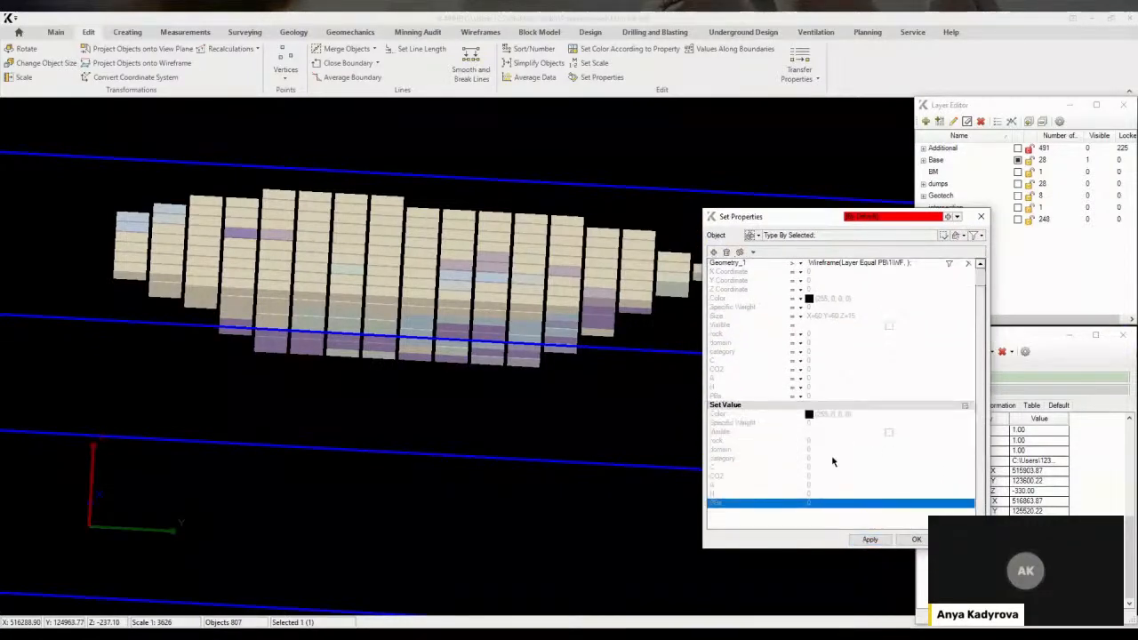
pyautogui.click(816, 503)
pyautogui.write('1')
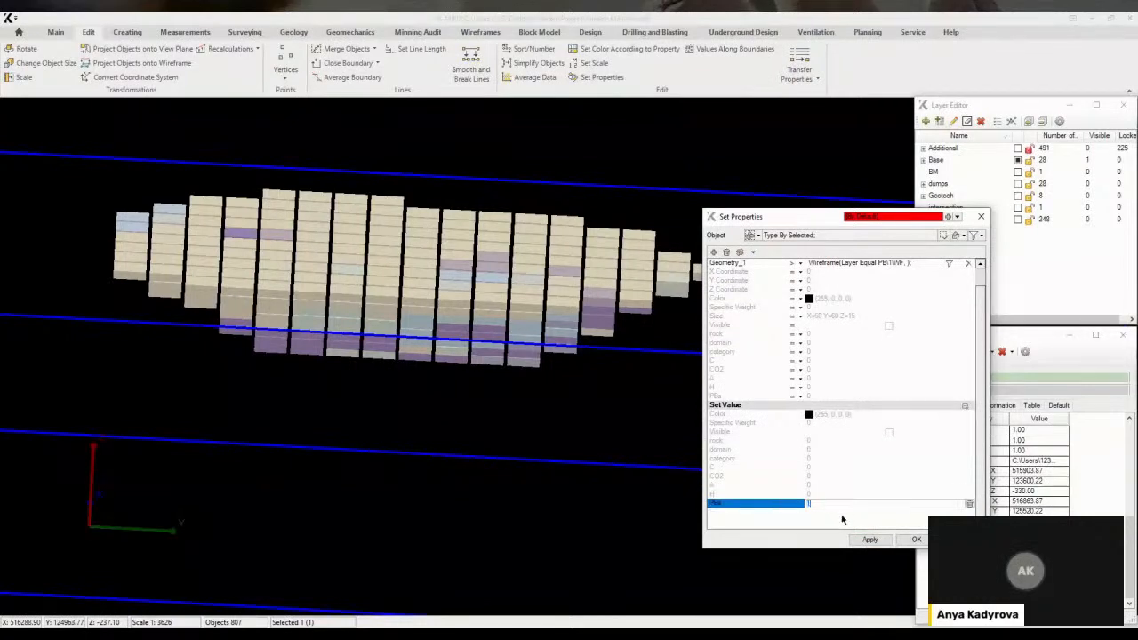
pyautogui.click(870, 539)
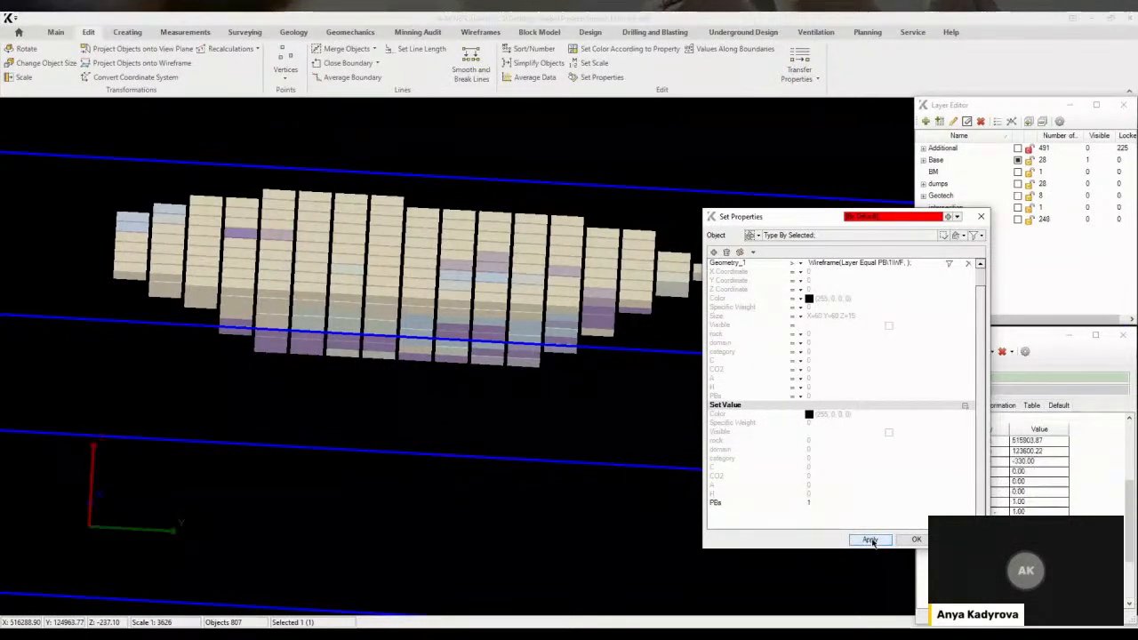
# Add a second geometry condition and switch the first condition to exclude blocks inside PB\1\WF
pyautogui.click(965, 406)
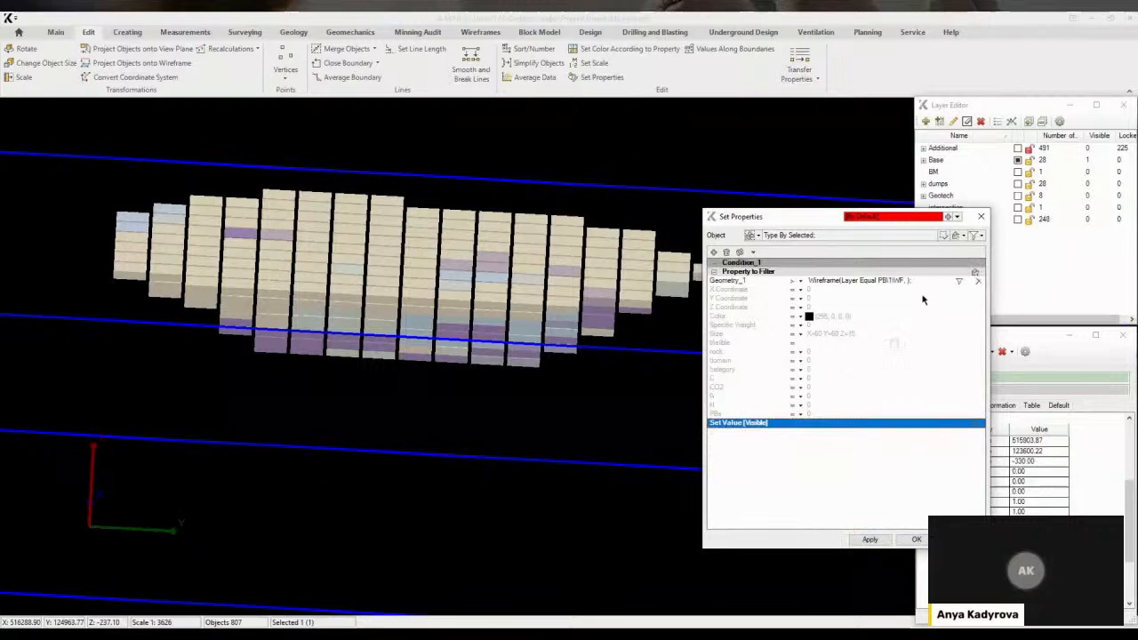
pyautogui.click(975, 273)
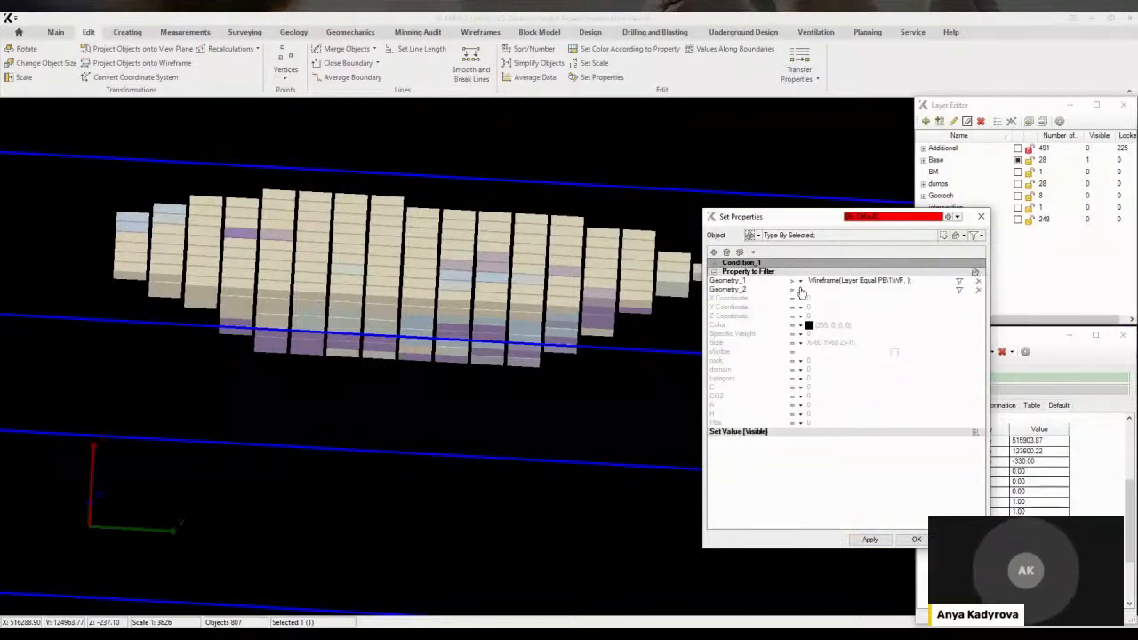
pyautogui.click(794, 283)
pyautogui.click(787, 292)
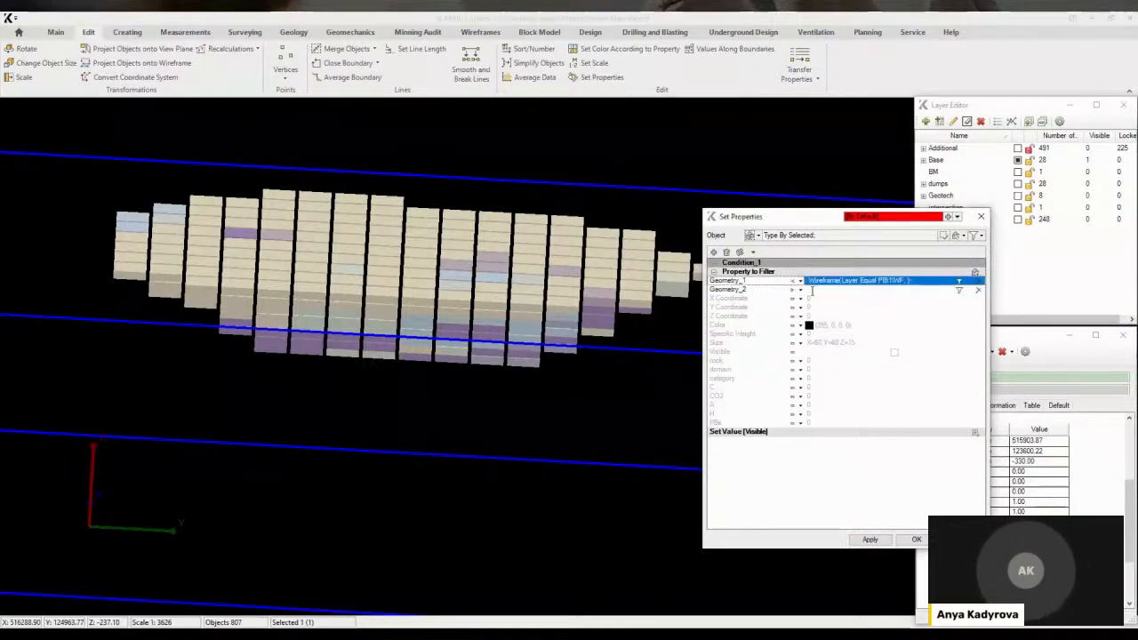
# Restrict the second geometry condition to wireframes on layer PB\2\WF and apply the filter
pyautogui.click(959, 290)
pyautogui.click(801, 303)
pyautogui.click(942, 335)
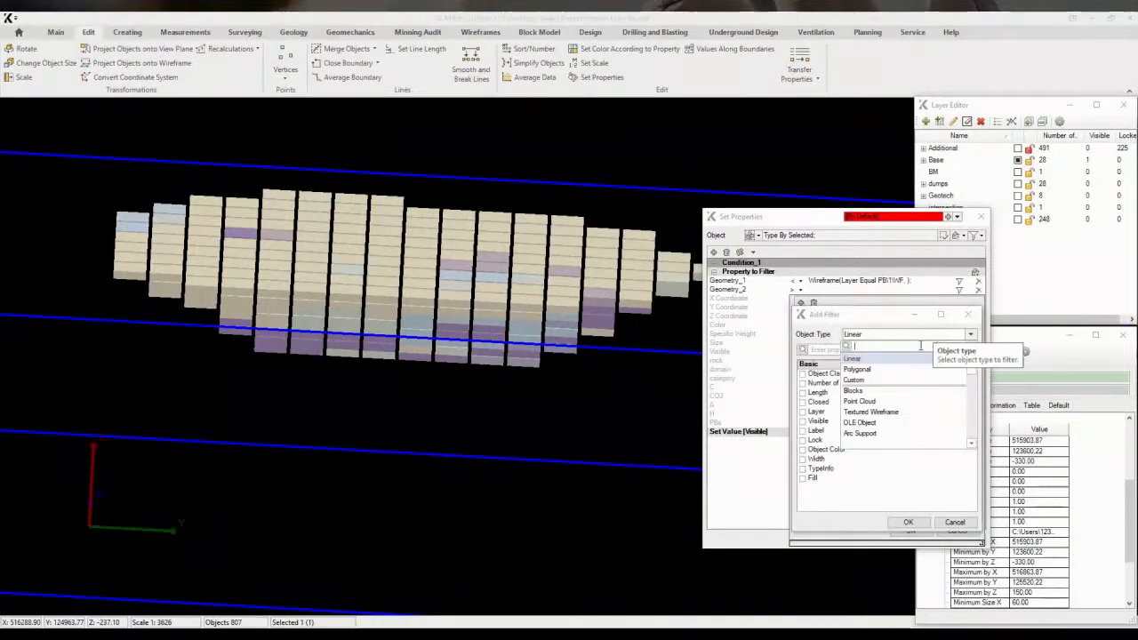
pyautogui.scroll(-3, 887, 384)
pyautogui.scroll(-5, 887, 385)
pyautogui.click(880, 401)
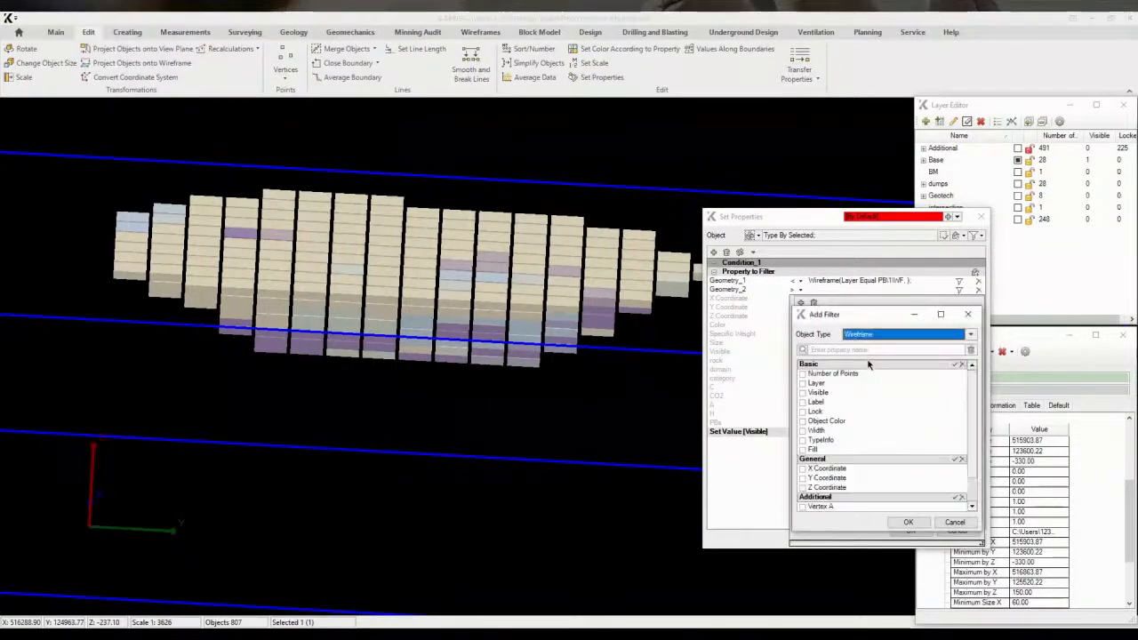
pyautogui.click(803, 384)
pyautogui.click(903, 522)
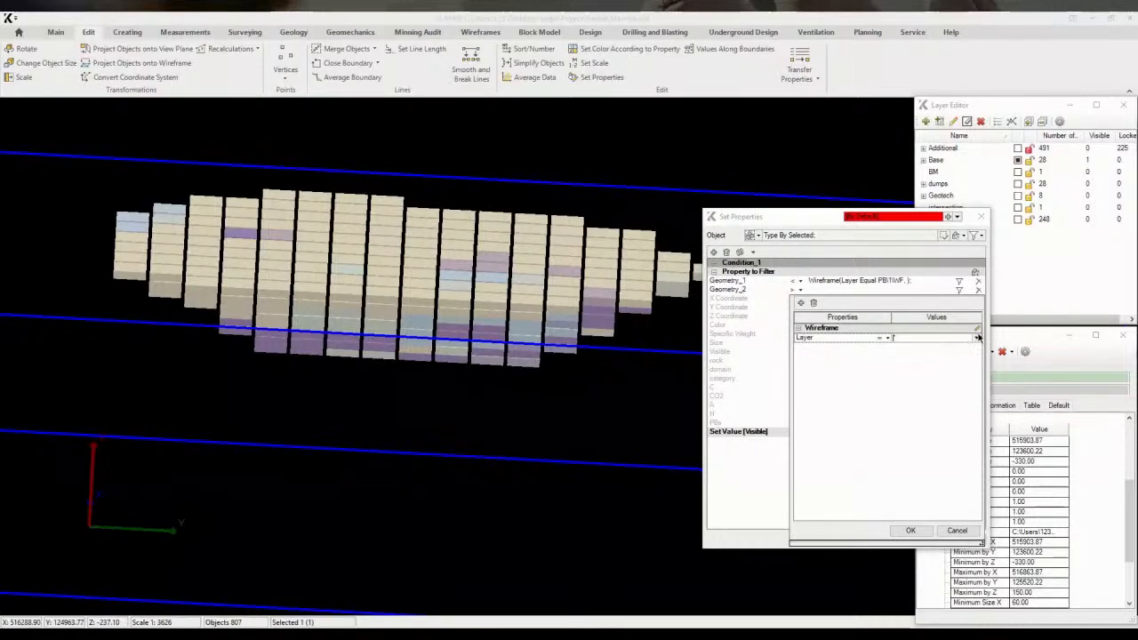
pyautogui.click(978, 337)
pyautogui.click(793, 407)
pyautogui.click(800, 436)
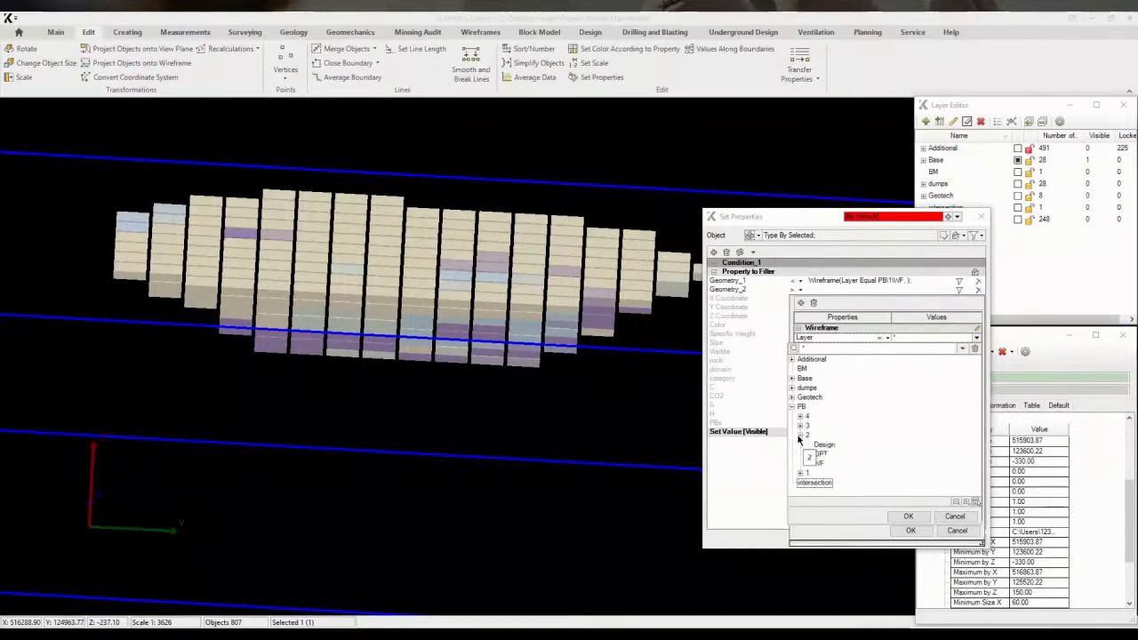
pyautogui.click(818, 464)
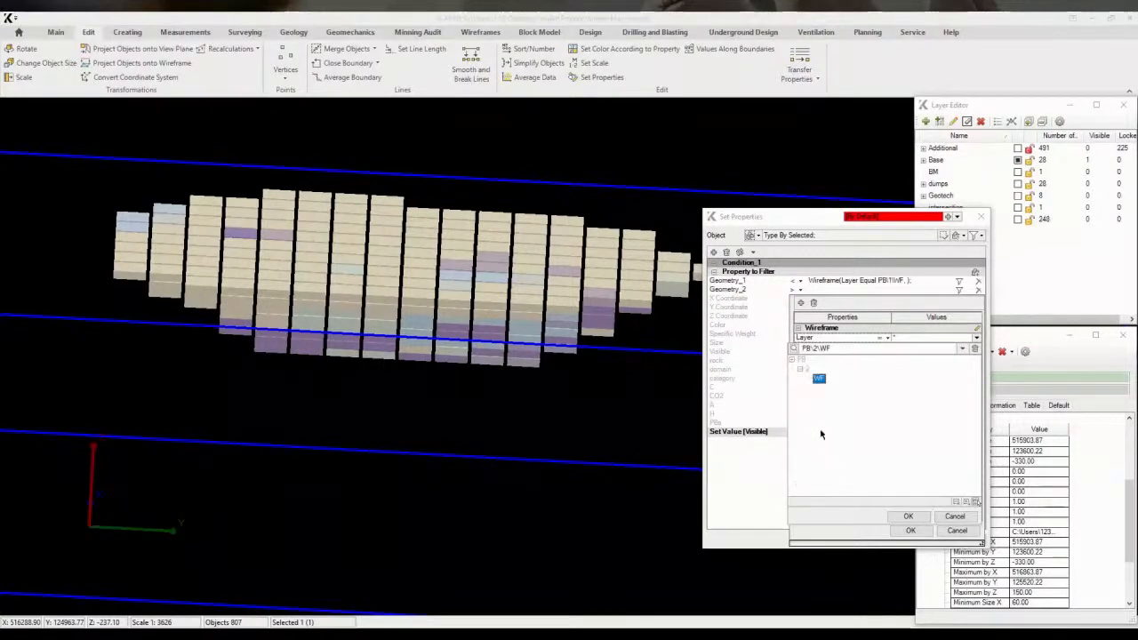
pyautogui.click(909, 516)
pyautogui.click(874, 540)
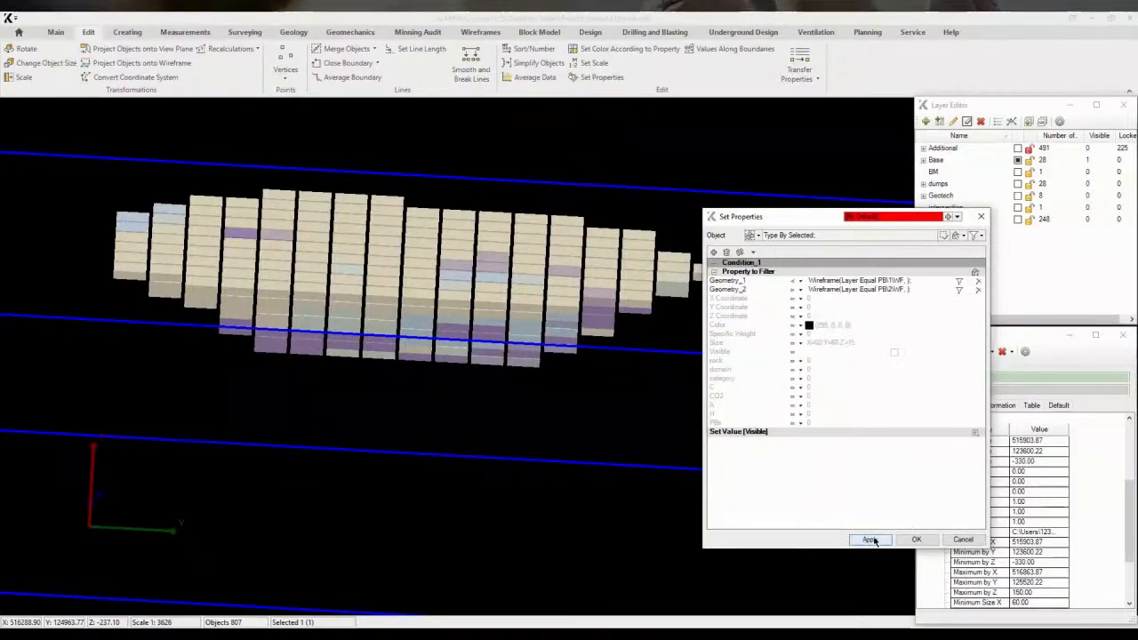
# Show the PB\2\WF wireframe layer to check the filtered blocks against it
pyautogui.moveTo(285, 365); pyautogui.dragTo(334, 361, button='middle')
pyautogui.click(969, 173)
pyautogui.click(927, 220)
pyautogui.click(923, 220)
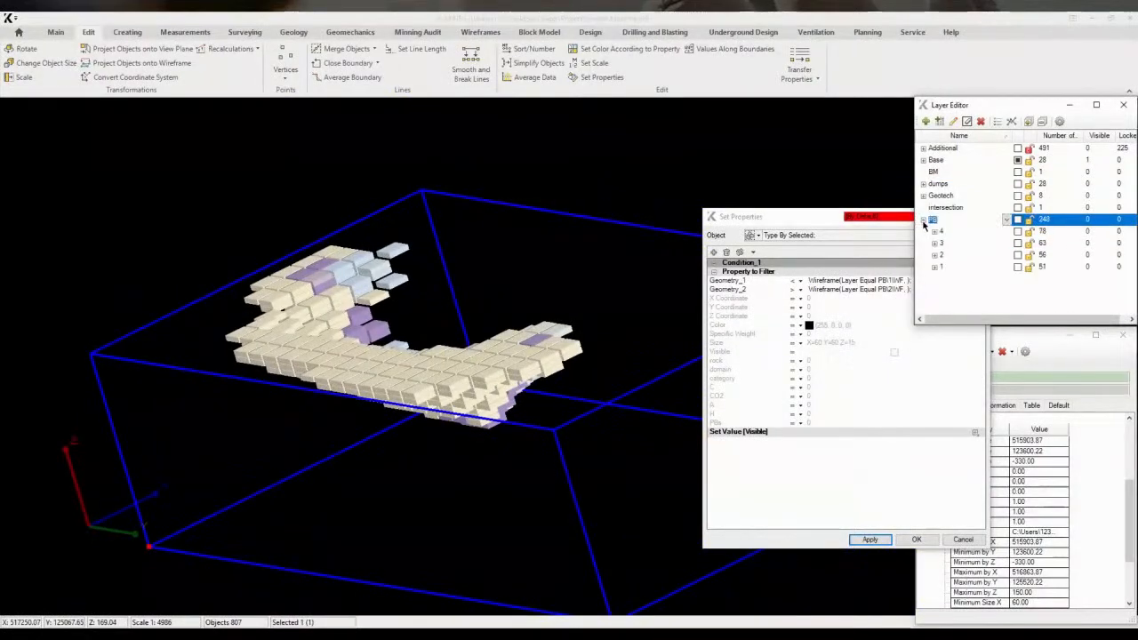
pyautogui.click(935, 255)
pyautogui.click(1018, 291)
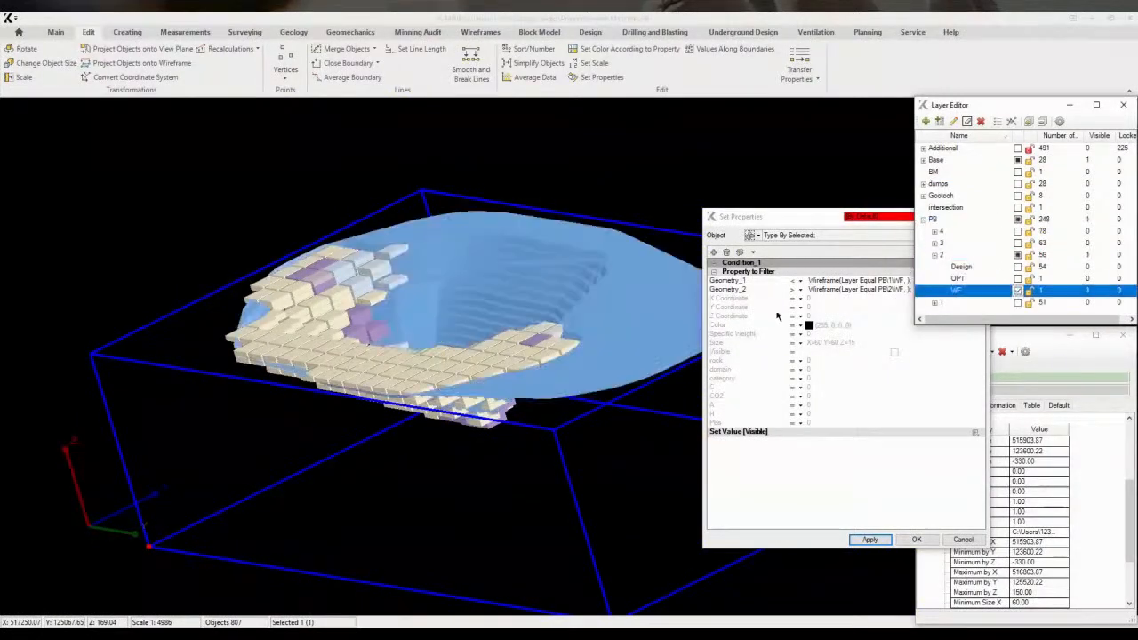
pyautogui.moveTo(569, 363); pyautogui.dragTo(660, 335, button='middle')
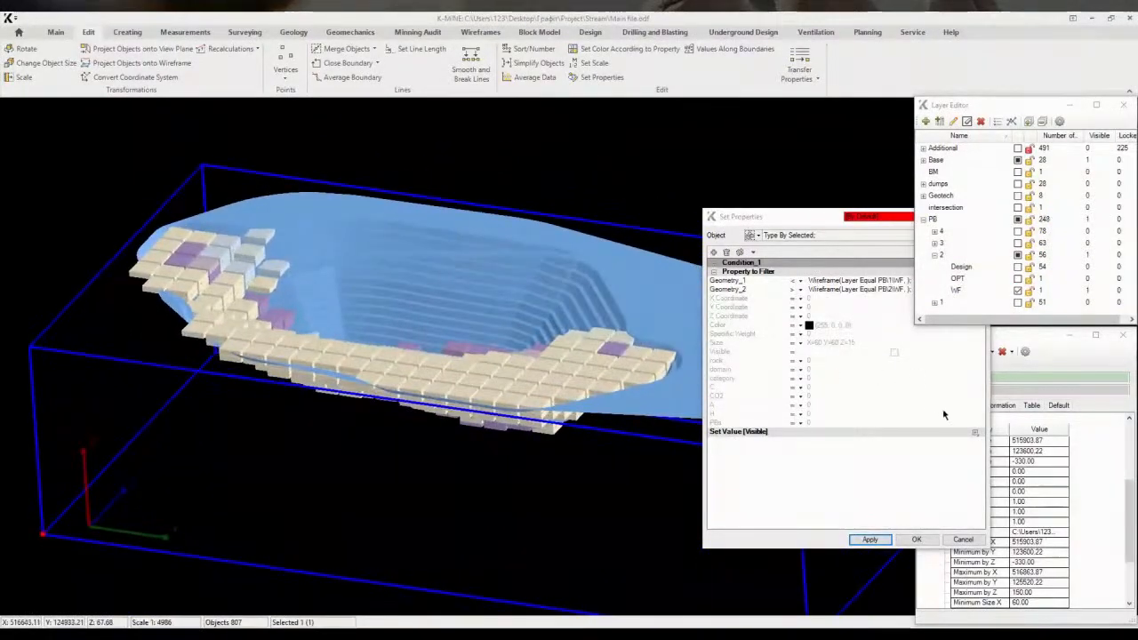
# Set the PBs value to 2 for blocks inside PB\2\WF but outside PB\1\WF and apply it
pyautogui.click(975, 435)
pyautogui.scroll(-1, 861, 495)
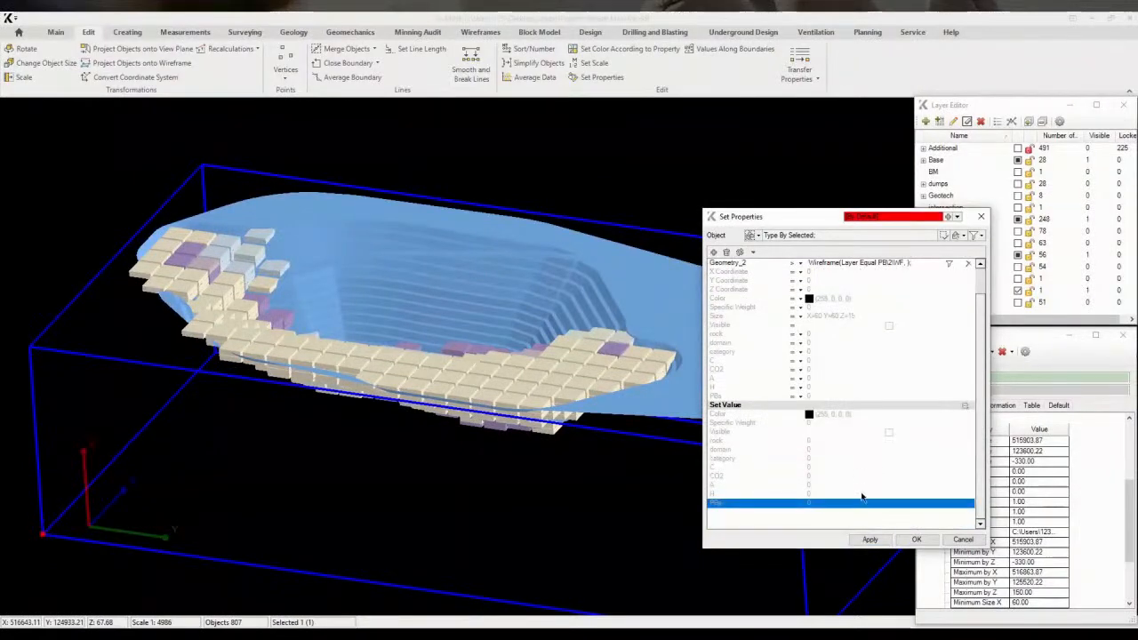
pyautogui.click(817, 505)
pyautogui.click(867, 539)
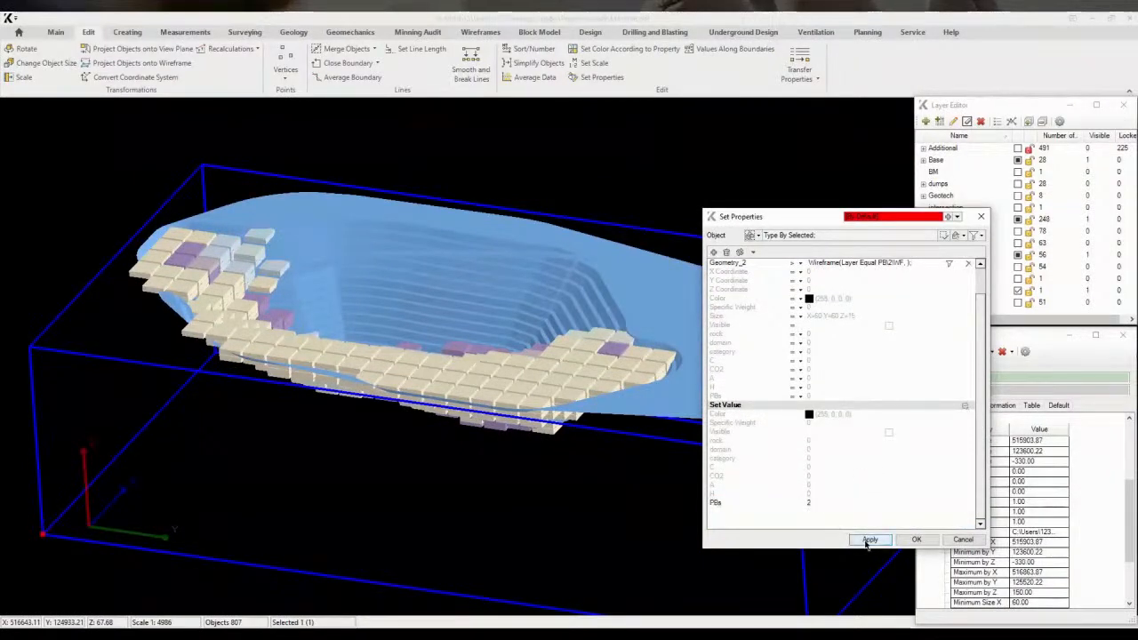
# Swap the geometry conditions so the first includes blocks inside its wireframe and the second excludes blocks inside its wireframe
pyautogui.click(967, 410)
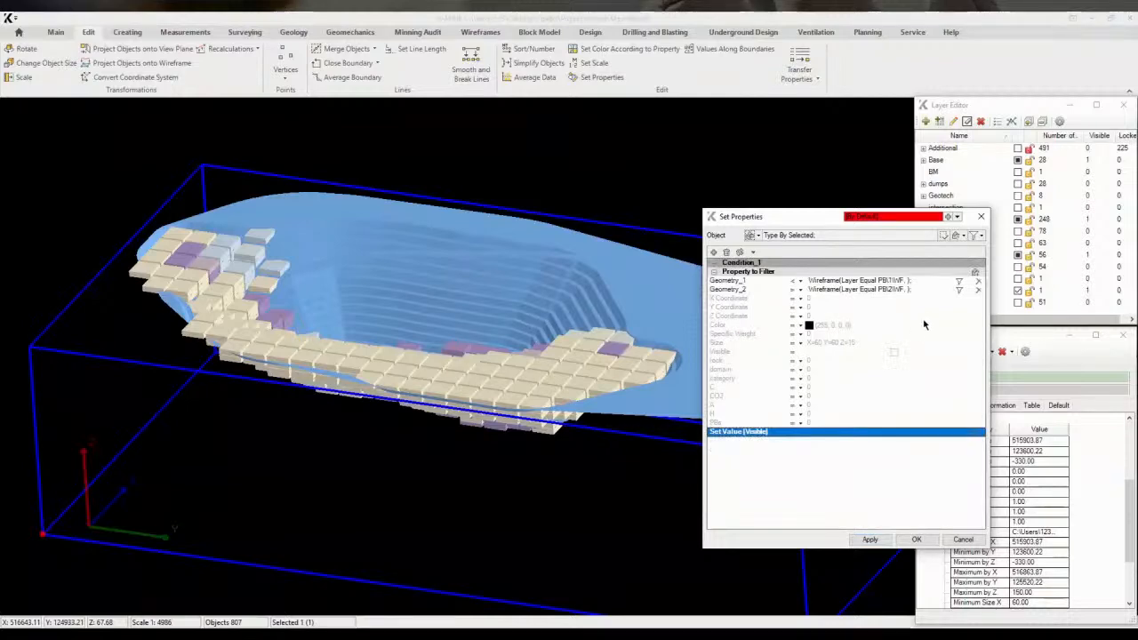
pyautogui.click(797, 294)
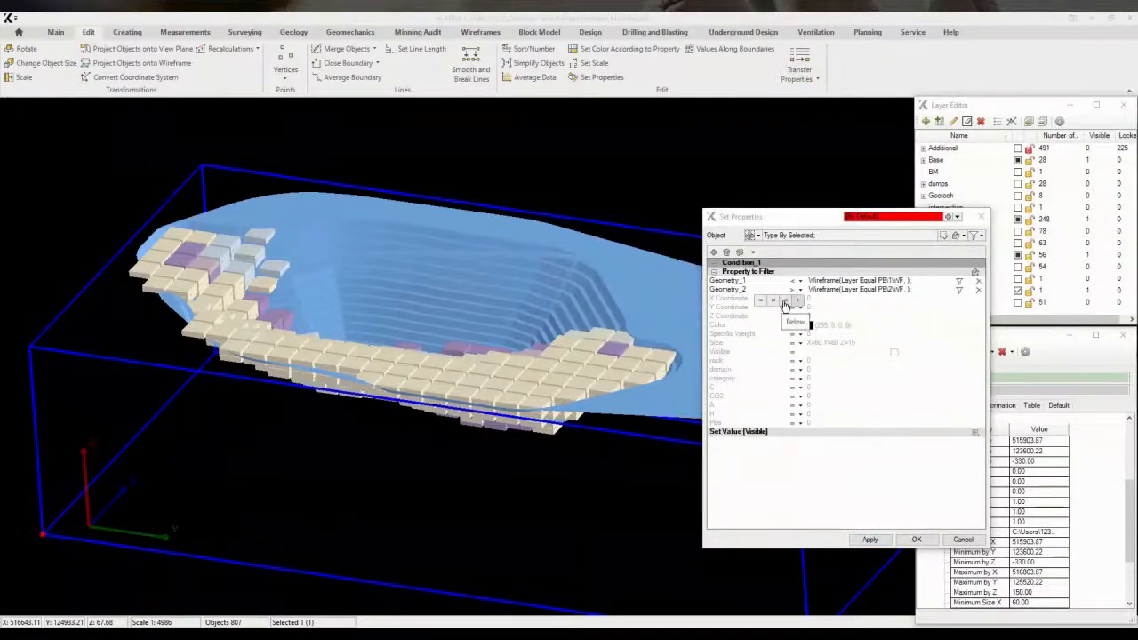
pyautogui.click(799, 295)
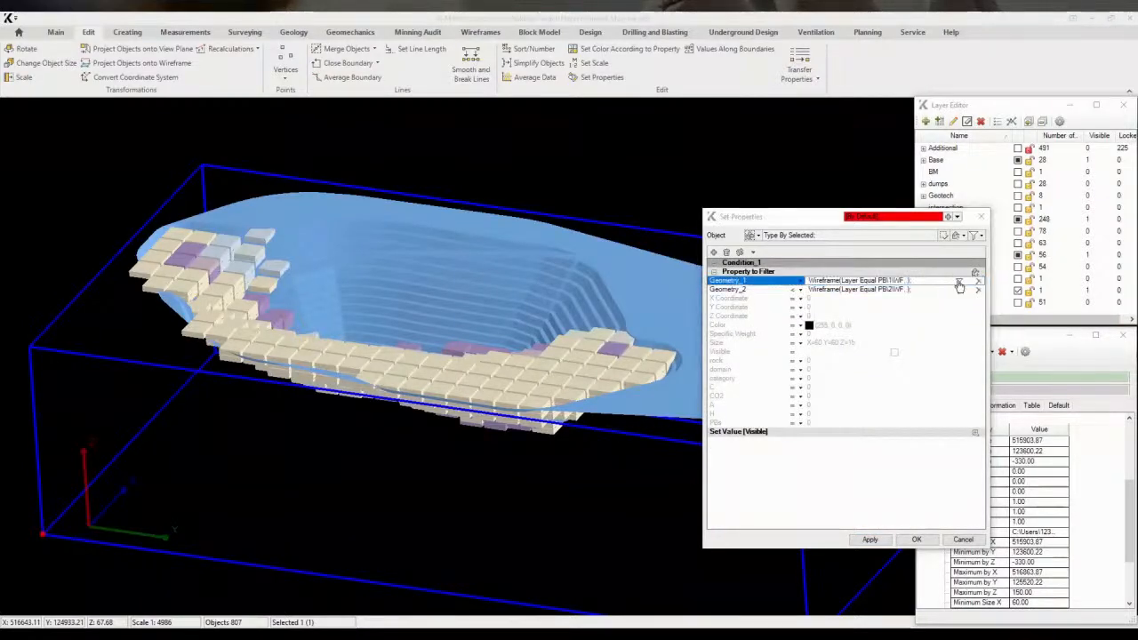
# Restrict the first geometry condition to wireframes on layer PB\3\WF and apply the filter
pyautogui.click(958, 281)
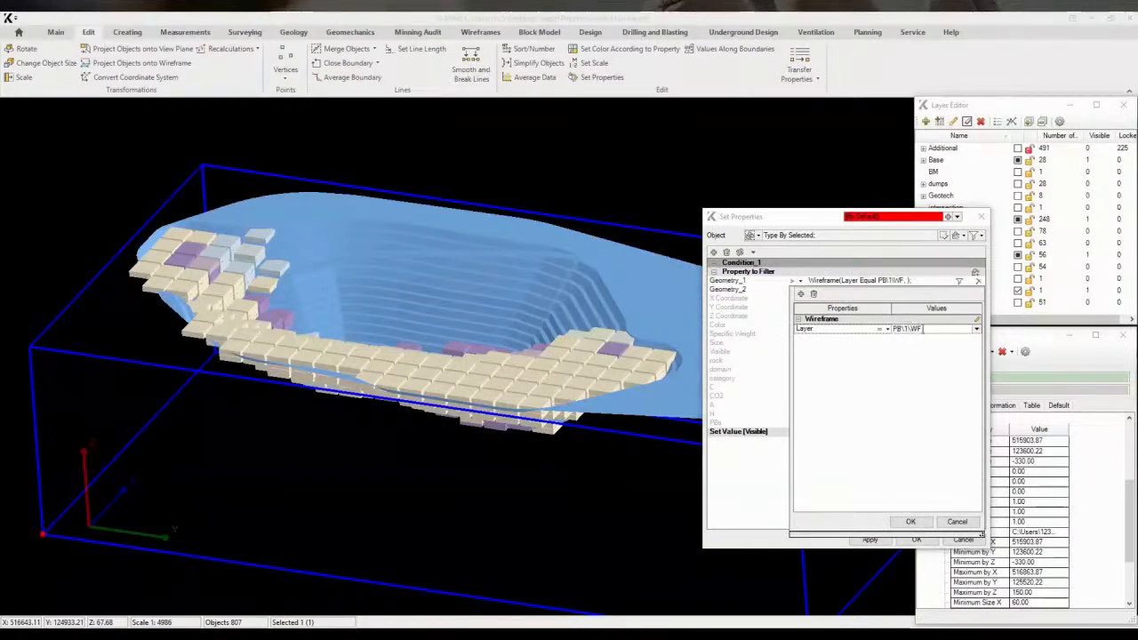
pyautogui.click(914, 521)
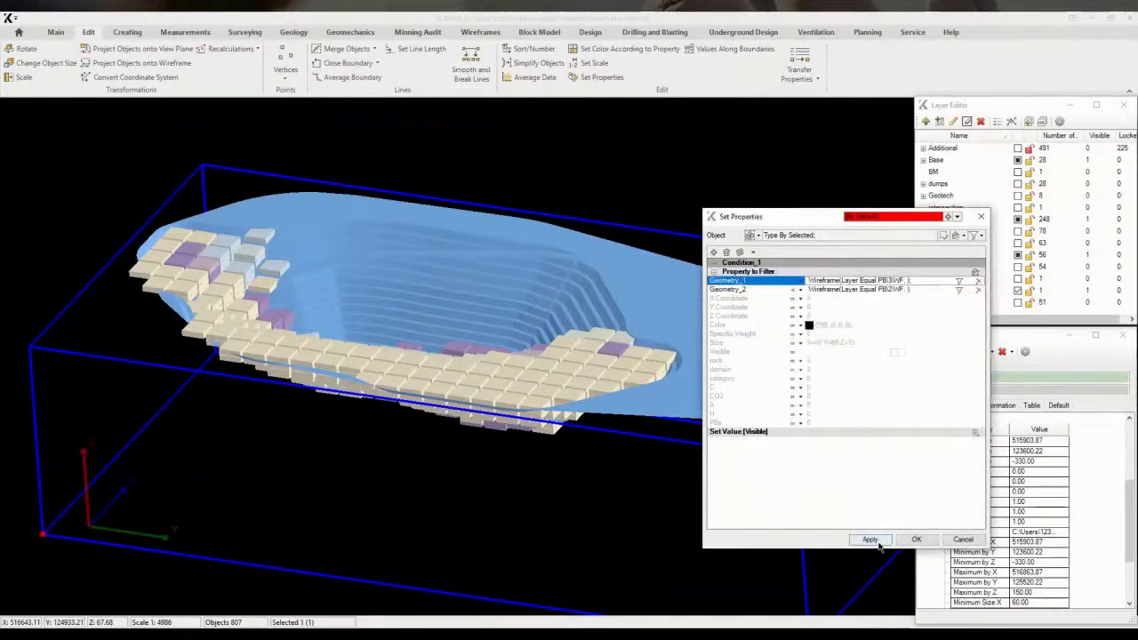
pyautogui.click(879, 543)
# Hide the PB\2\WF wireframe layer and show PB\3\WF to check the filtered blocks against it
pyautogui.moveTo(552, 338); pyautogui.dragTo(414, 362, button='middle')
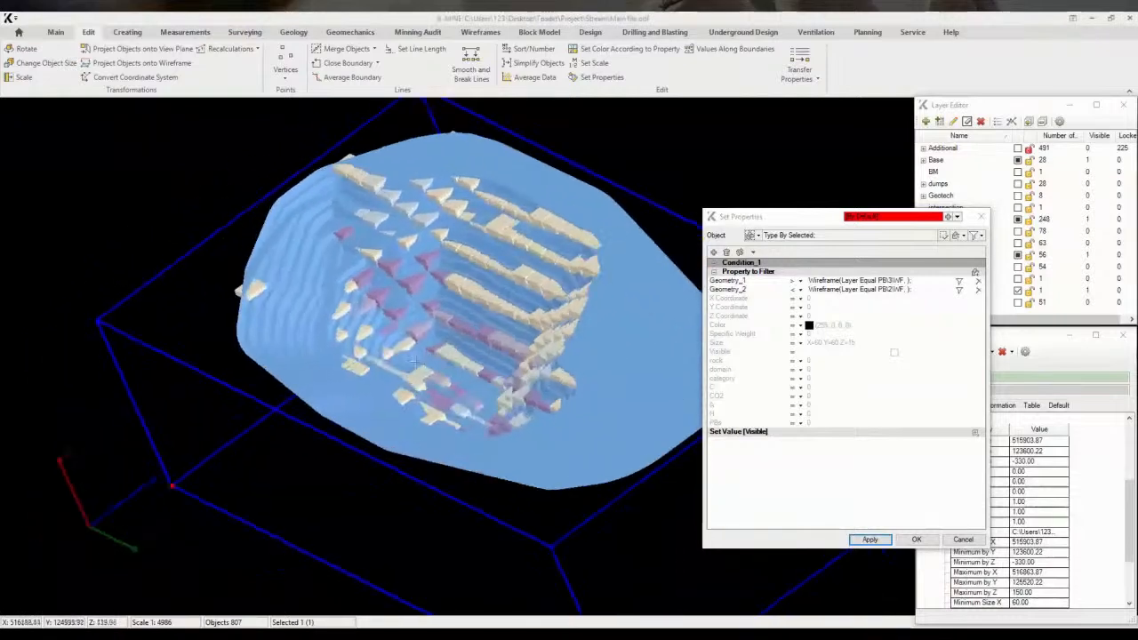
pyautogui.click(951, 110)
pyautogui.click(992, 291)
pyautogui.click(1019, 291)
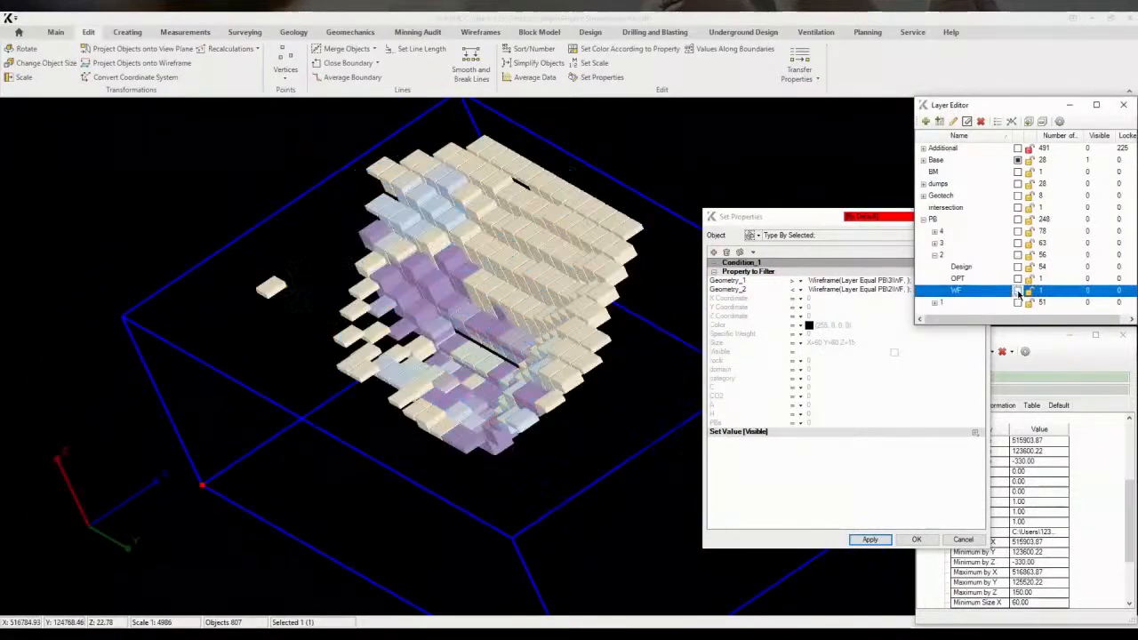
pyautogui.click(935, 255)
pyautogui.click(934, 243)
pyautogui.click(959, 278)
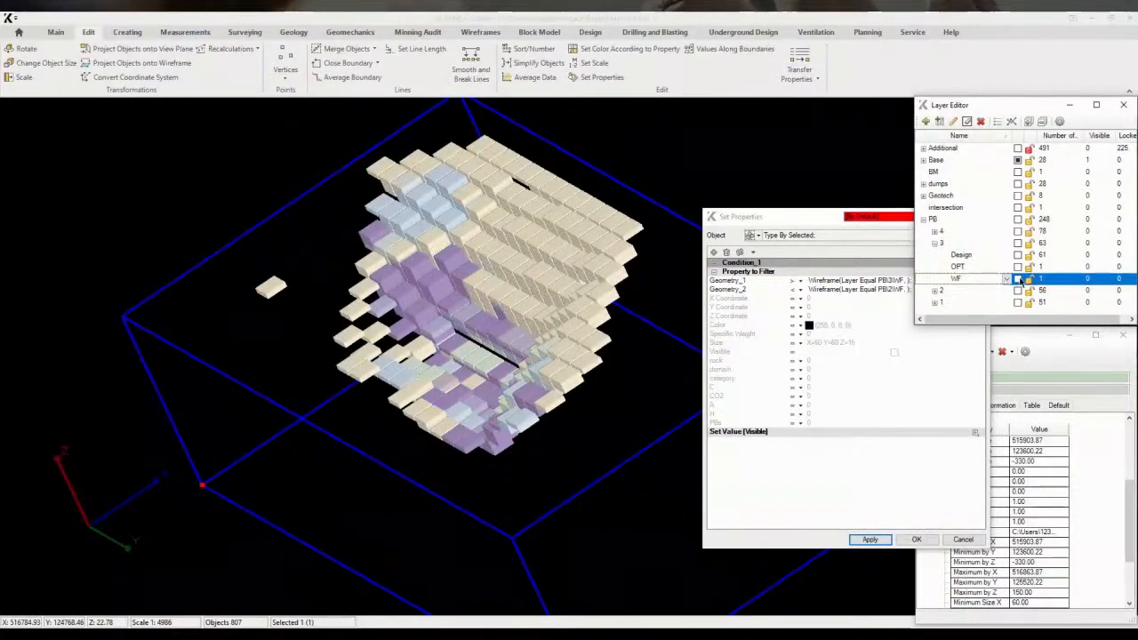
pyautogui.click(1018, 279)
pyautogui.moveTo(663, 290); pyautogui.dragTo(571, 304, button='middle')
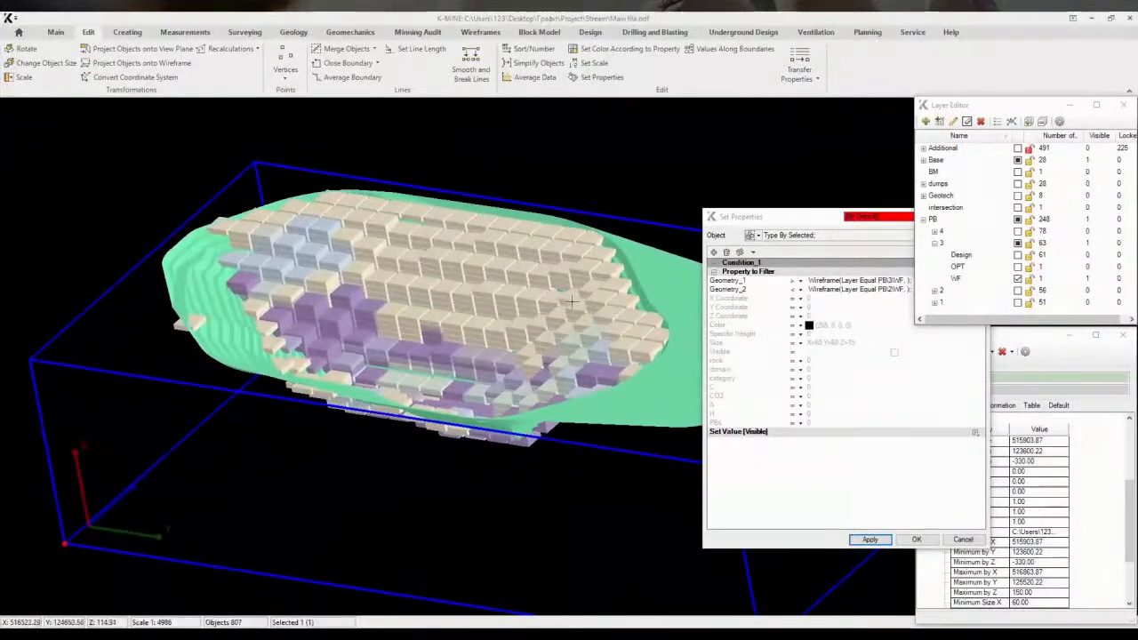
pyautogui.moveTo(689, 331); pyautogui.dragTo(635, 384, button='middle')
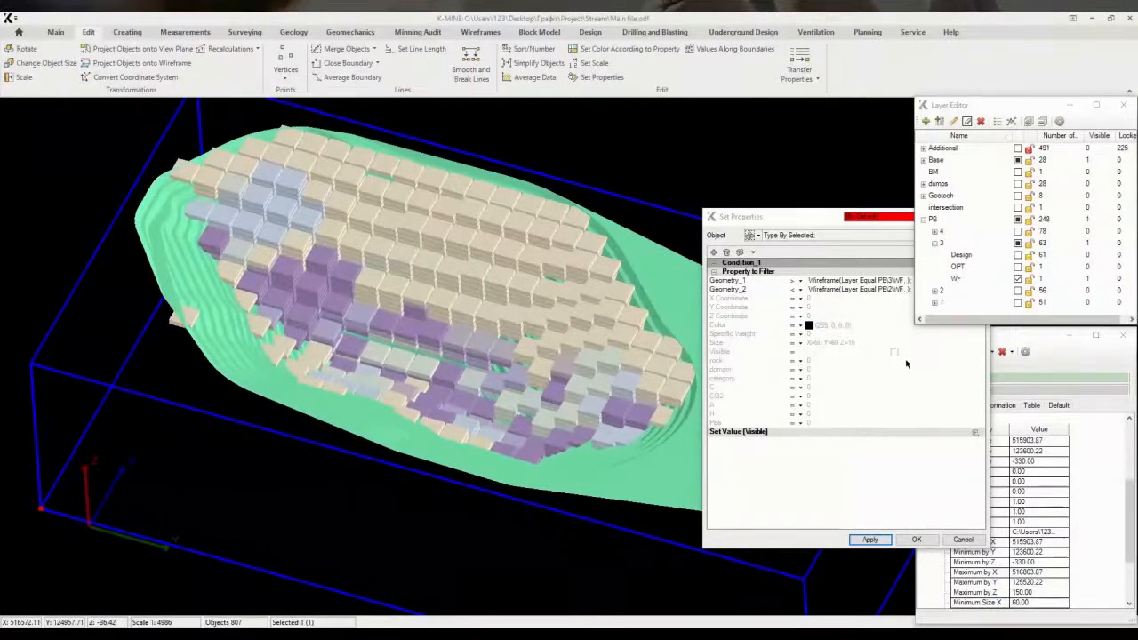
# Set the PBs value to 3 for blocks inside PB\3\WF but outside PB\2\WF and apply it
pyautogui.click(975, 436)
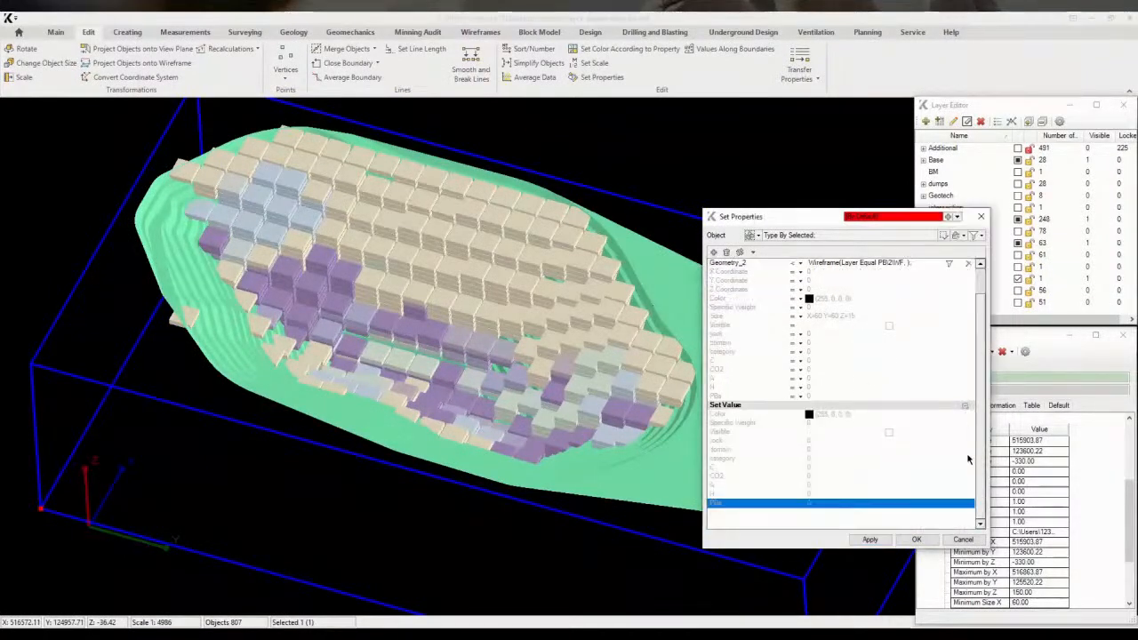
pyautogui.click(823, 504)
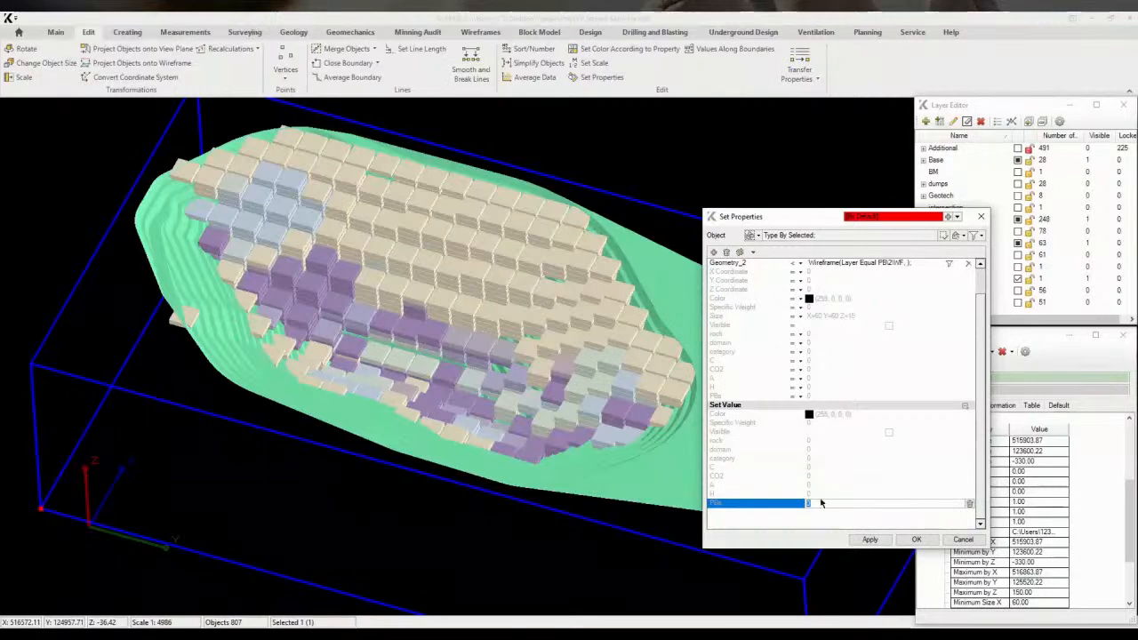
pyautogui.click(870, 539)
# Change the geometry filter to blocks inside PB\4\WF and outside PB\3\WF and apply it
pyautogui.click(965, 409)
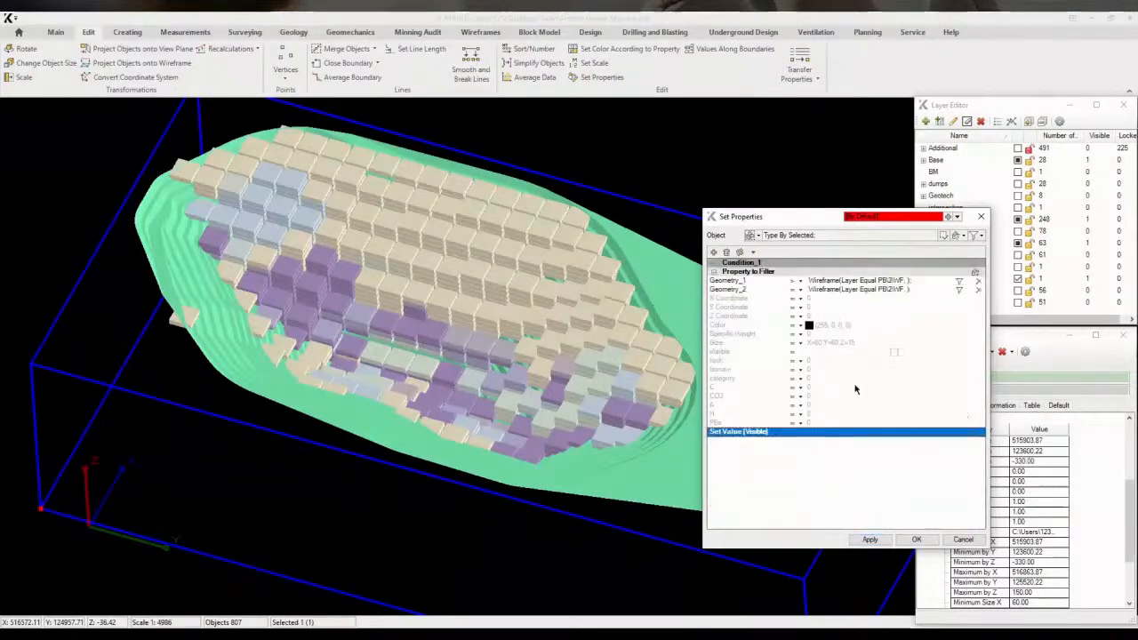
pyautogui.click(793, 291)
pyautogui.click(799, 302)
pyautogui.click(792, 289)
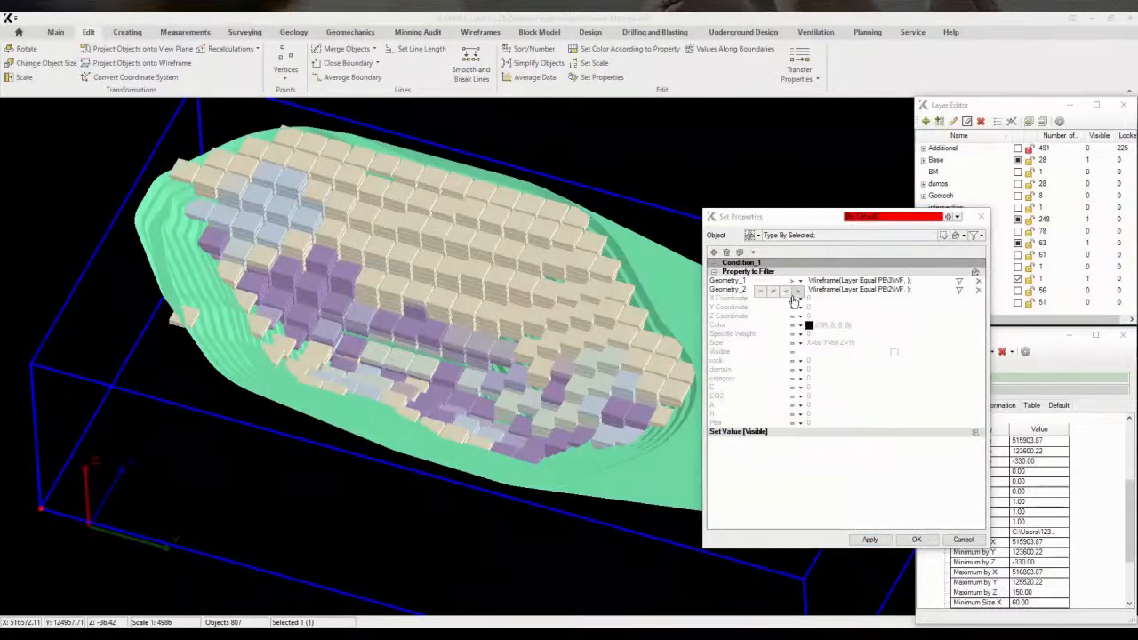
pyautogui.click(794, 293)
pyautogui.click(961, 291)
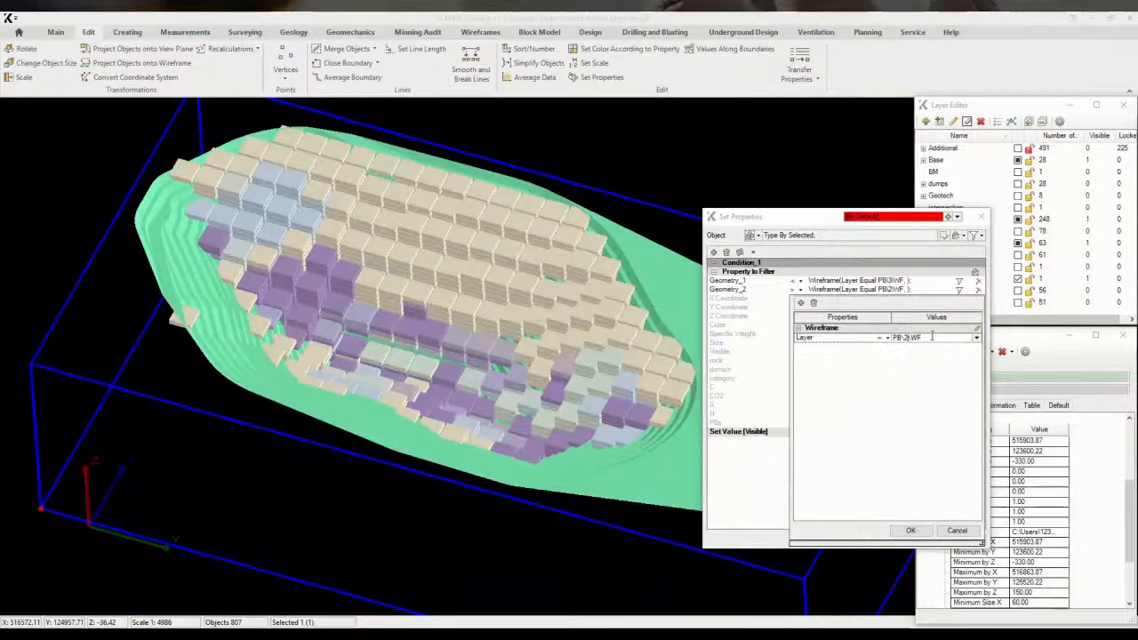
pyautogui.click(895, 531)
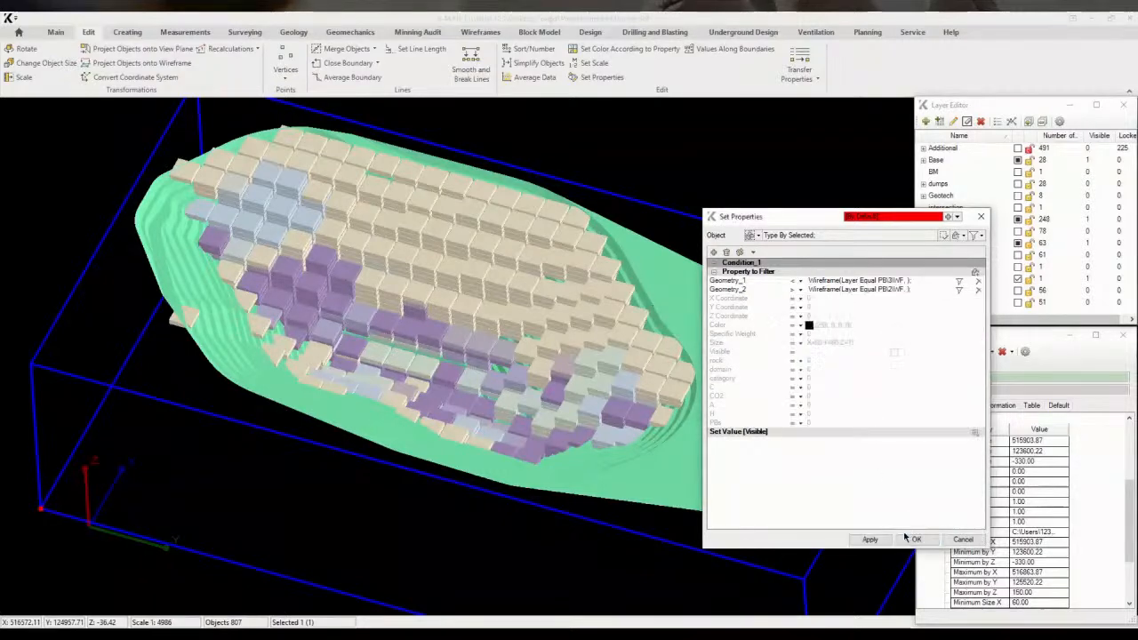
pyautogui.click(858, 537)
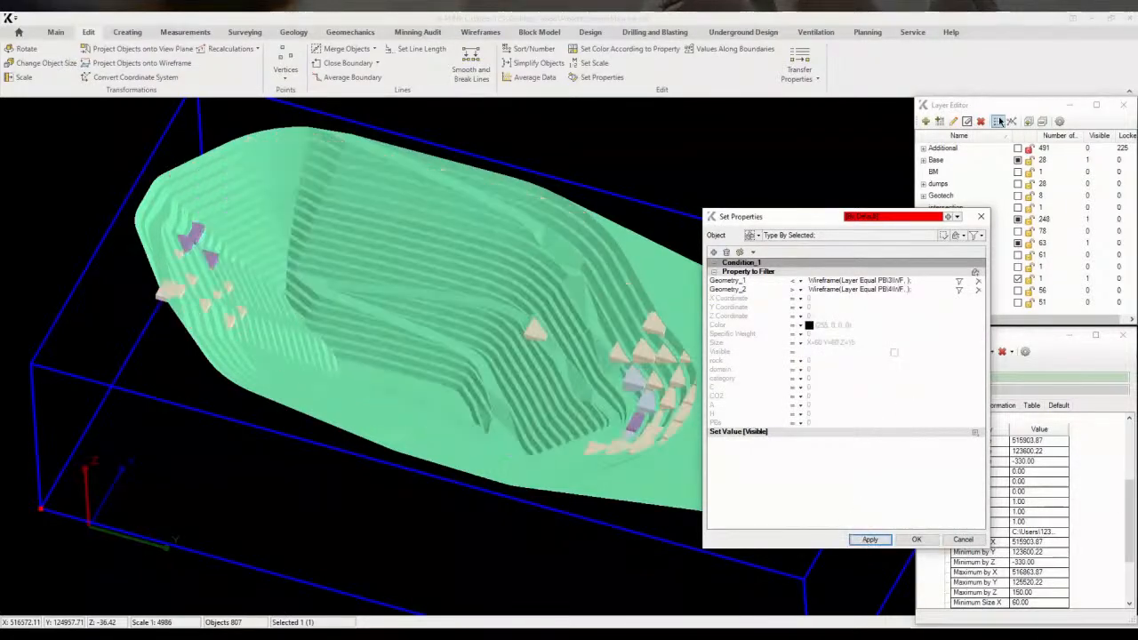
# Hide the PB\3\WF layer, show PB\4\WF, and view the remaining blocks from above
pyautogui.click(958, 227)
pyautogui.click(1017, 278)
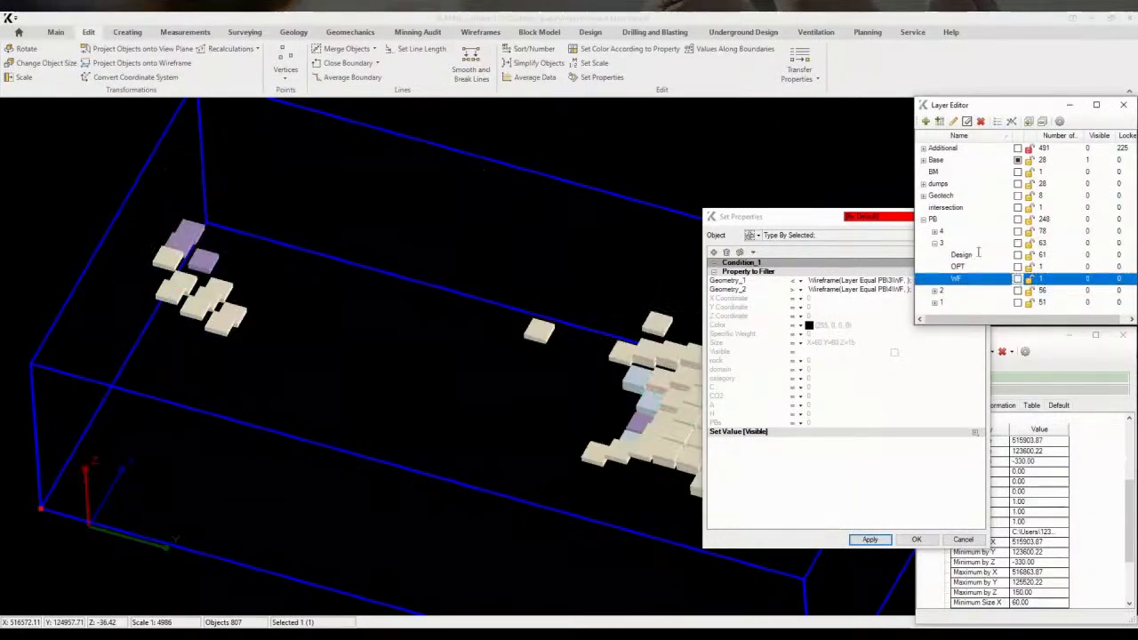
pyautogui.click(935, 242)
pyautogui.click(934, 230)
pyautogui.click(1017, 265)
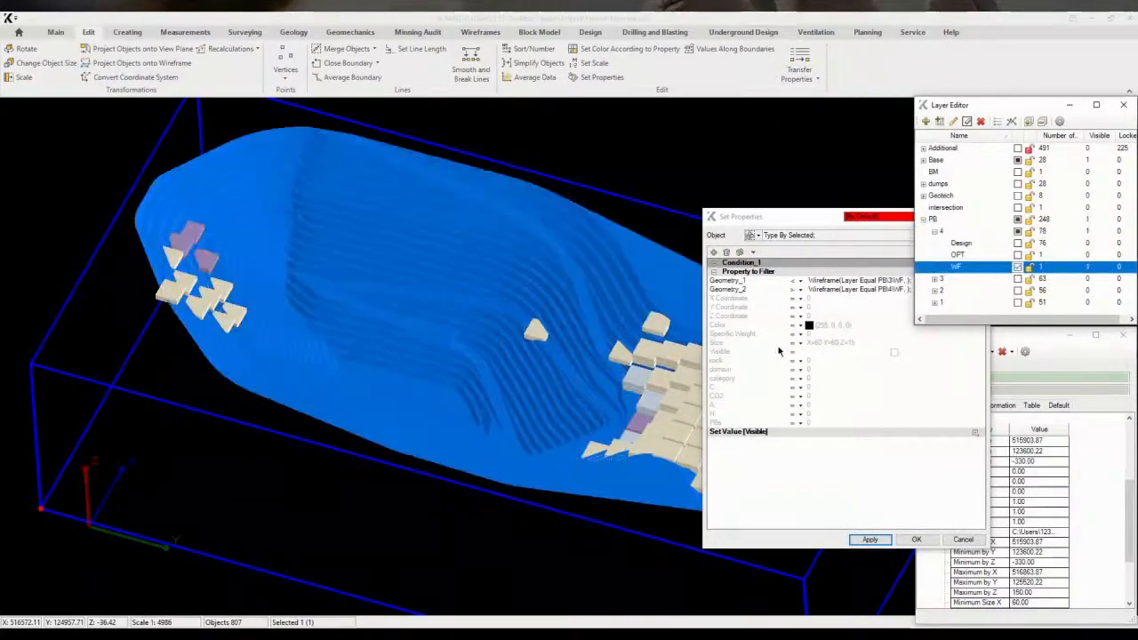
pyautogui.moveTo(542, 338); pyautogui.dragTo(530, 365)
pyautogui.press('Home')
pyautogui.moveTo(482, 377); pyautogui.dragTo(475, 367, button='middle')
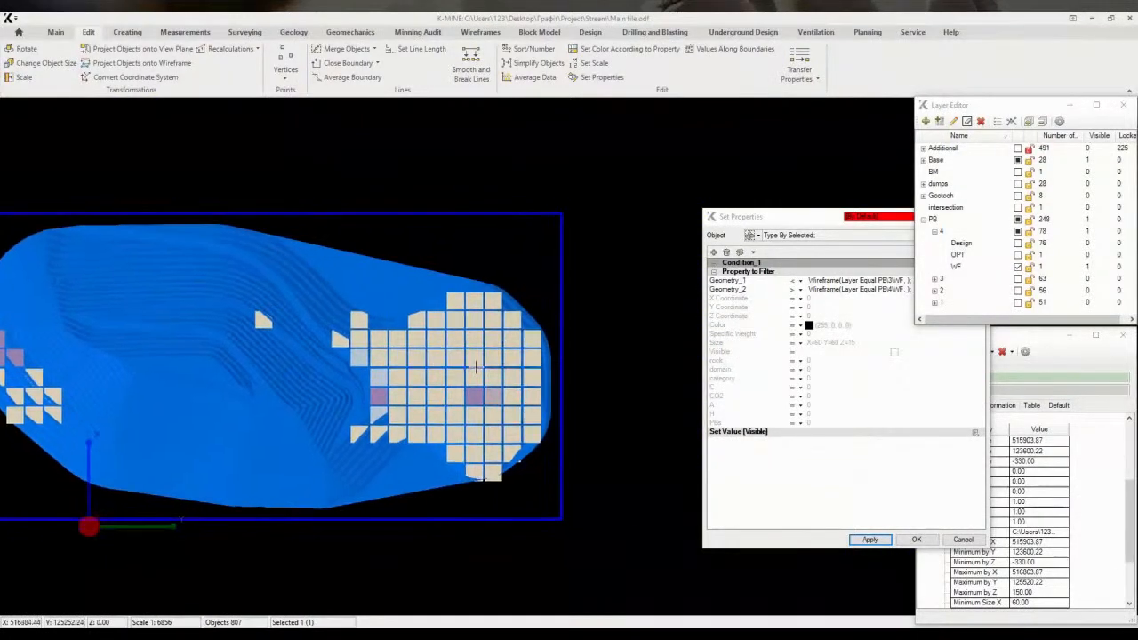
# Draw a closed polyline around the remaining blocks at the pit's eastern end
pyautogui.click(56, 33)
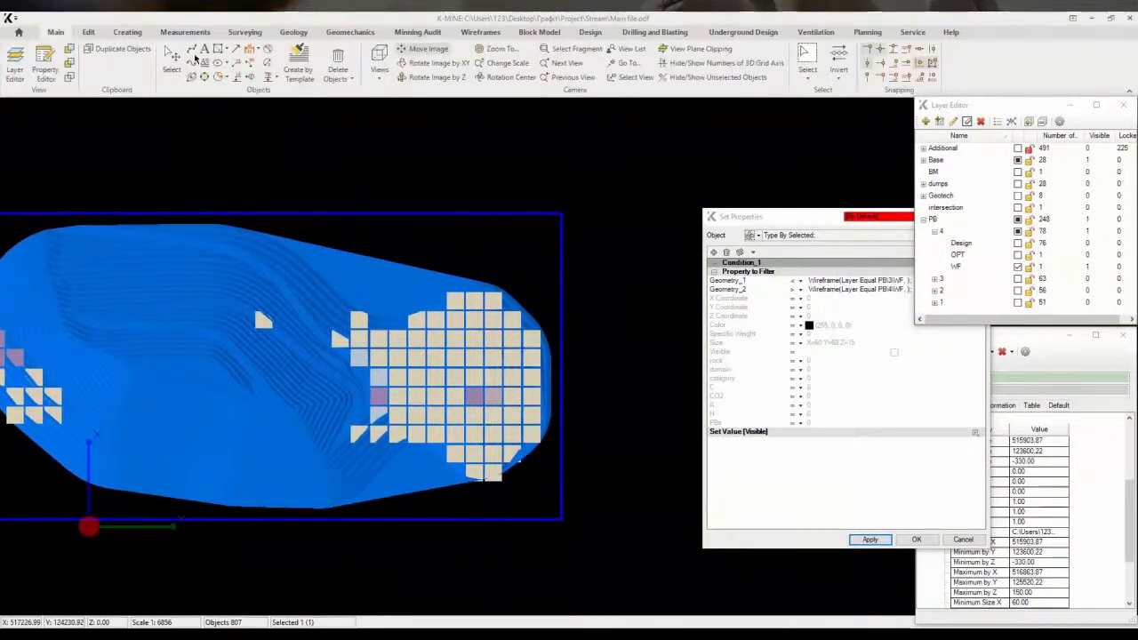
pyautogui.click(327, 270)
pyautogui.click(512, 269)
pyautogui.click(568, 338)
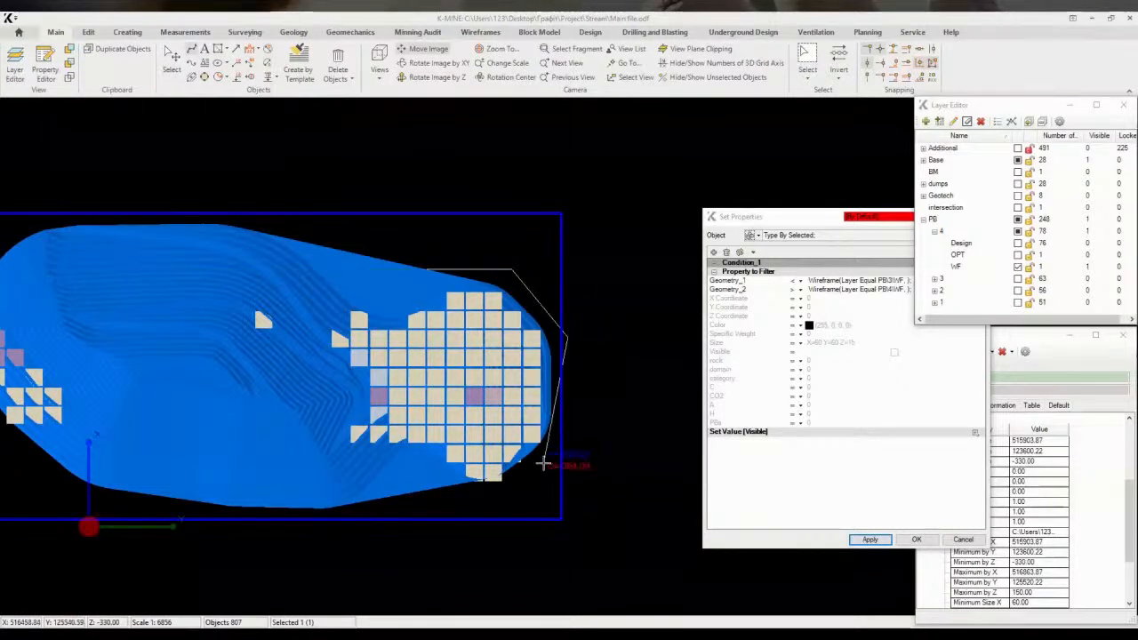
pyautogui.click(542, 466)
pyautogui.click(484, 512)
pyautogui.click(369, 500)
pyautogui.rightClick(313, 303)
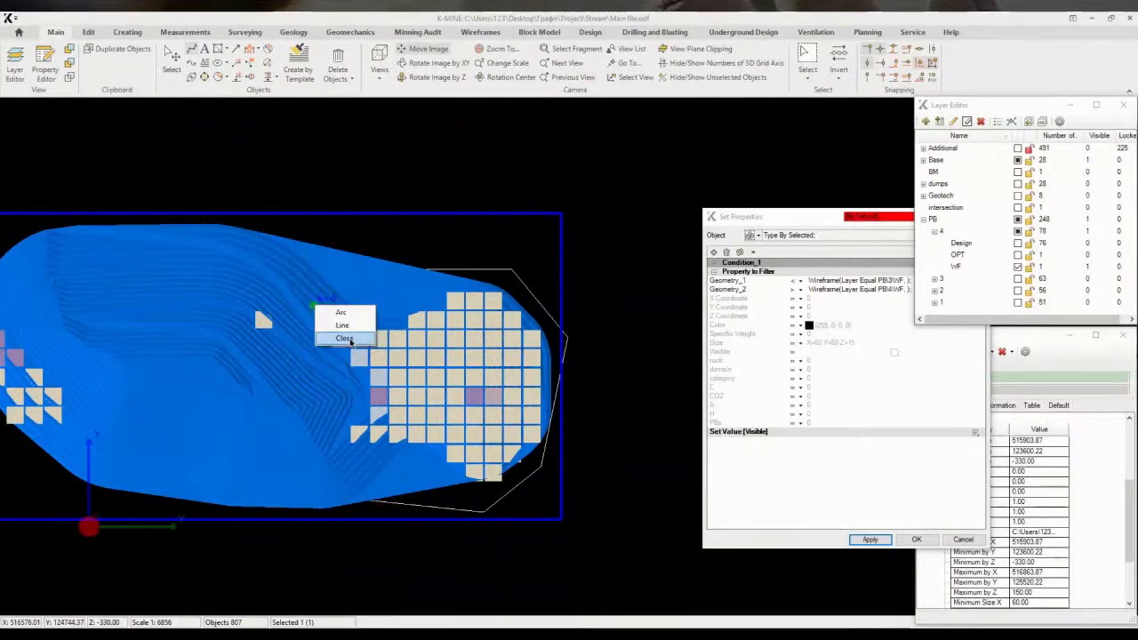
pyautogui.click(342, 342)
# Move the new polyline onto a newly created layer named Constr
pyautogui.scroll(4, 567, 333)
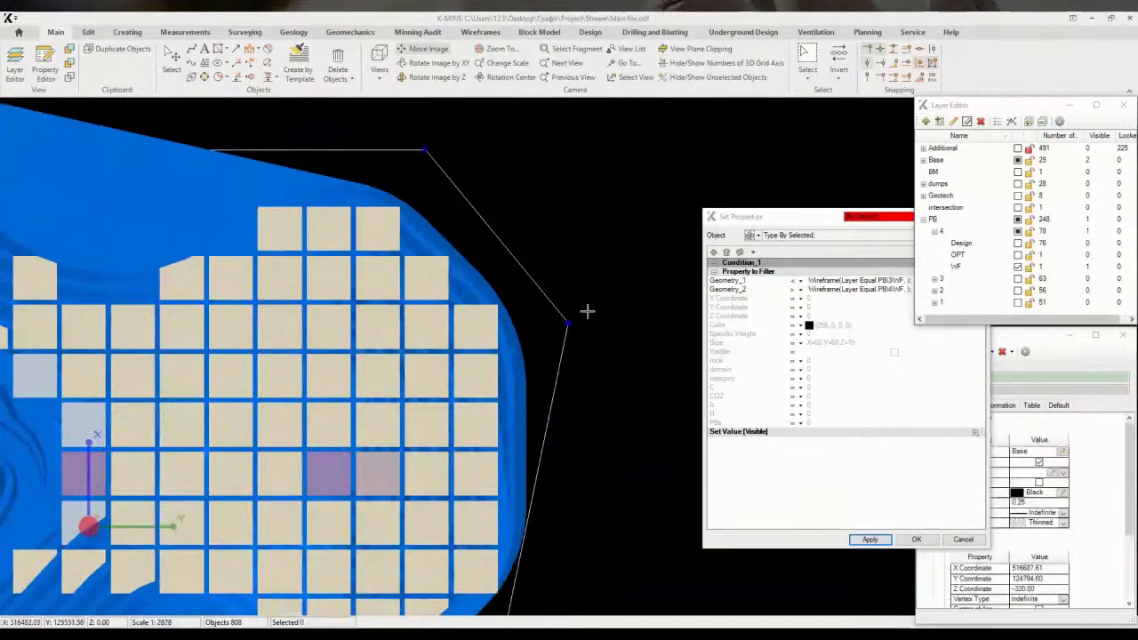
pyautogui.click(1067, 454)
pyautogui.click(1062, 452)
pyautogui.click(926, 121)
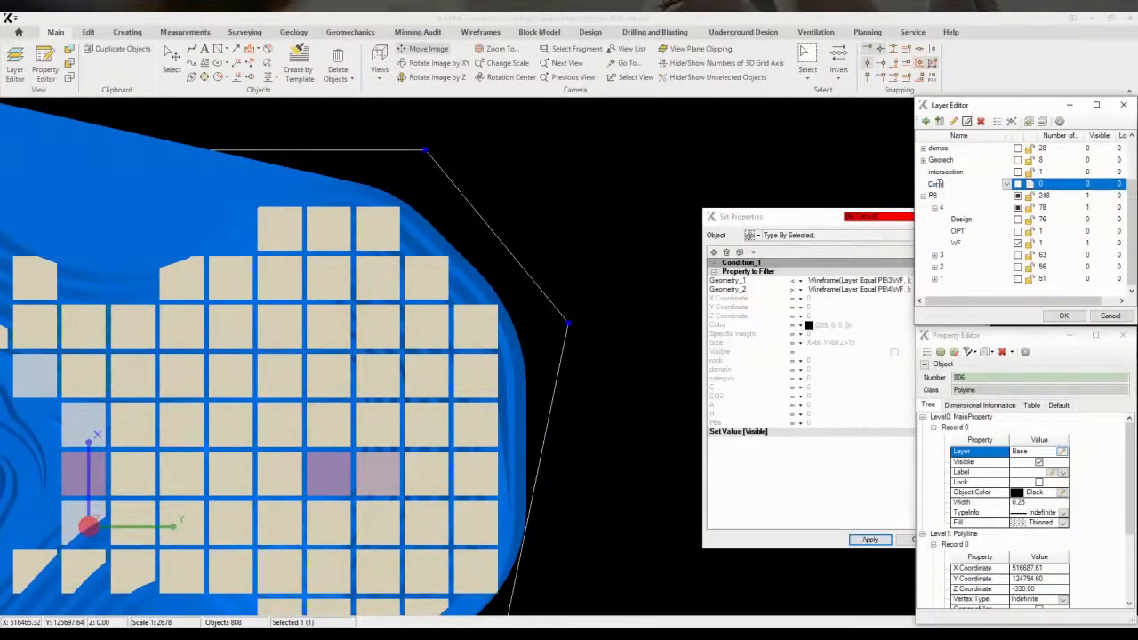
pyautogui.press('Return')
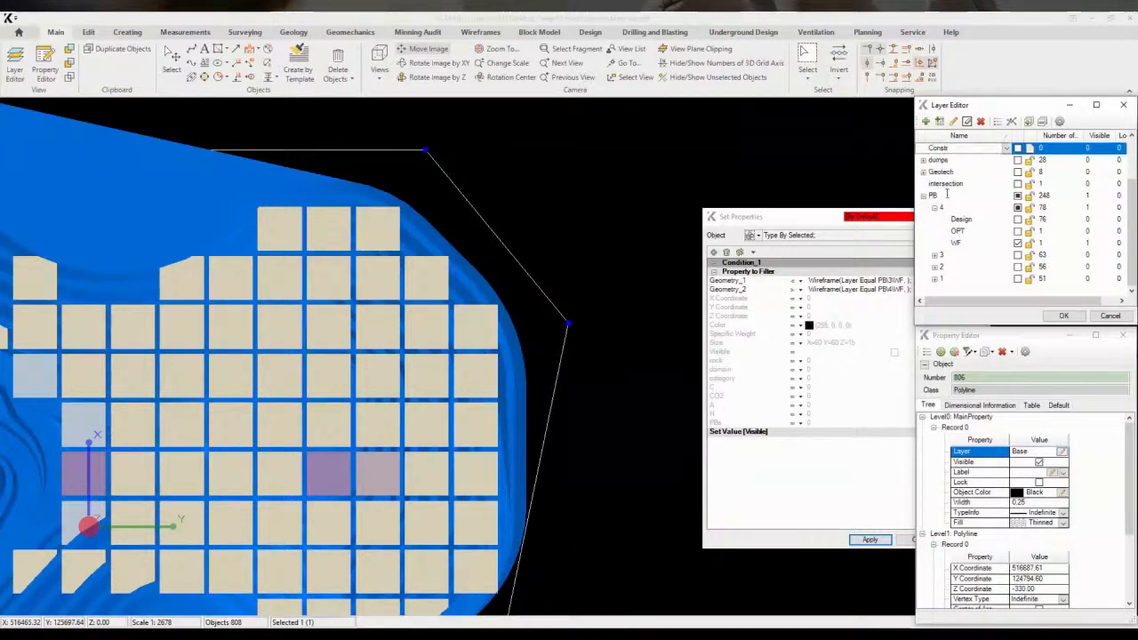
pyautogui.click(1063, 315)
# Add a third geometry condition filtering by polylines on layer Constr
pyautogui.click(741, 220)
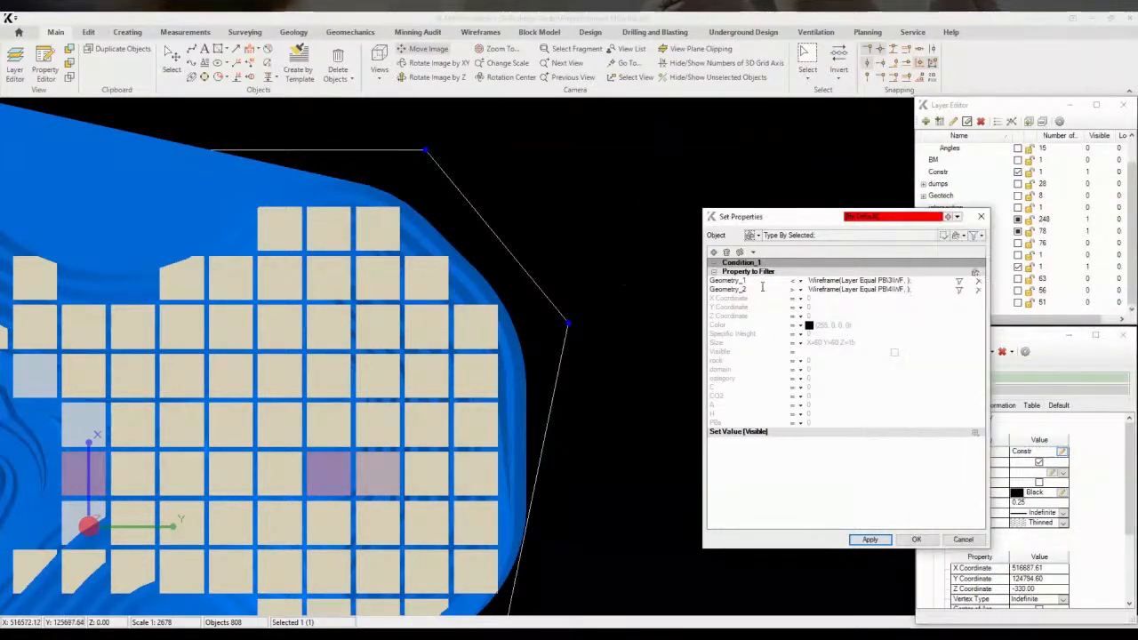
pyautogui.click(976, 274)
pyautogui.click(800, 299)
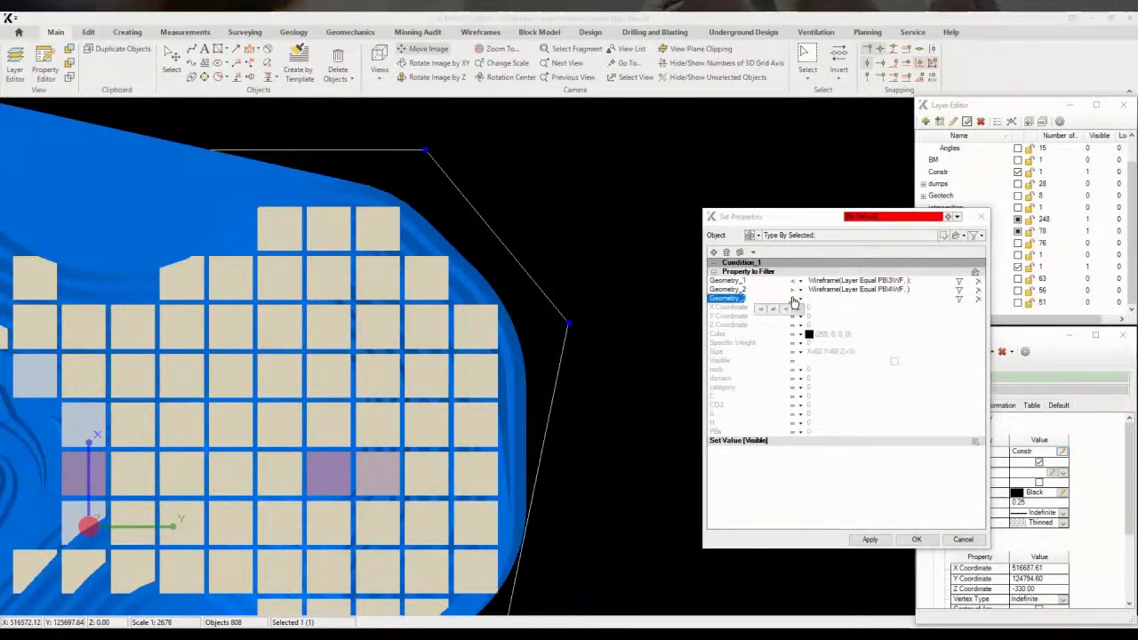
pyautogui.click(761, 309)
pyautogui.click(958, 300)
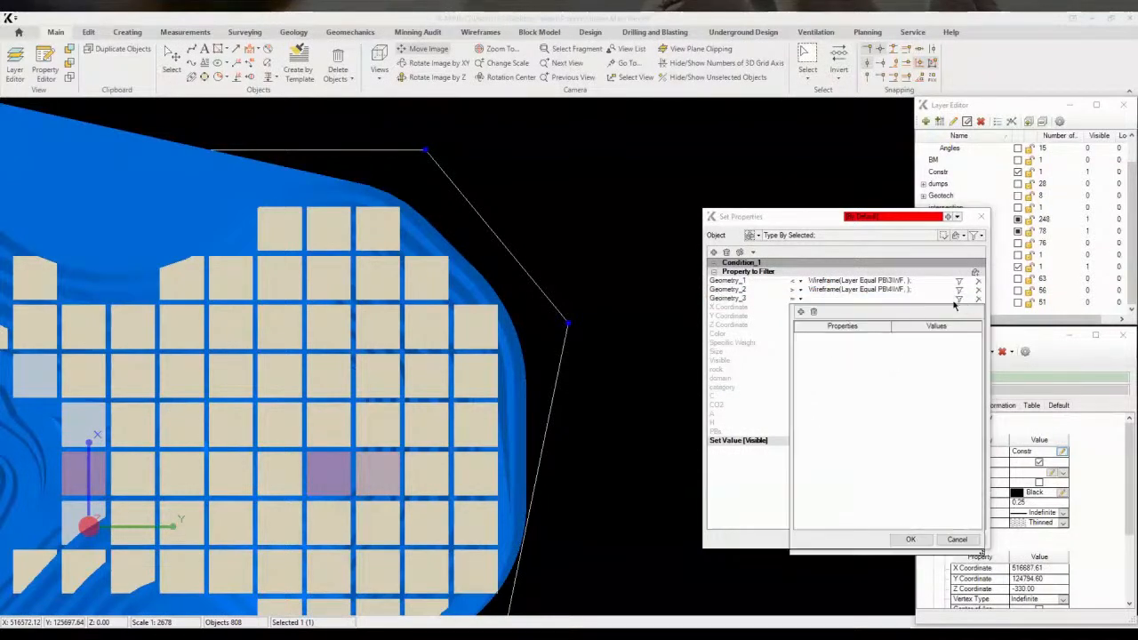
pyautogui.click(801, 312)
pyautogui.click(871, 344)
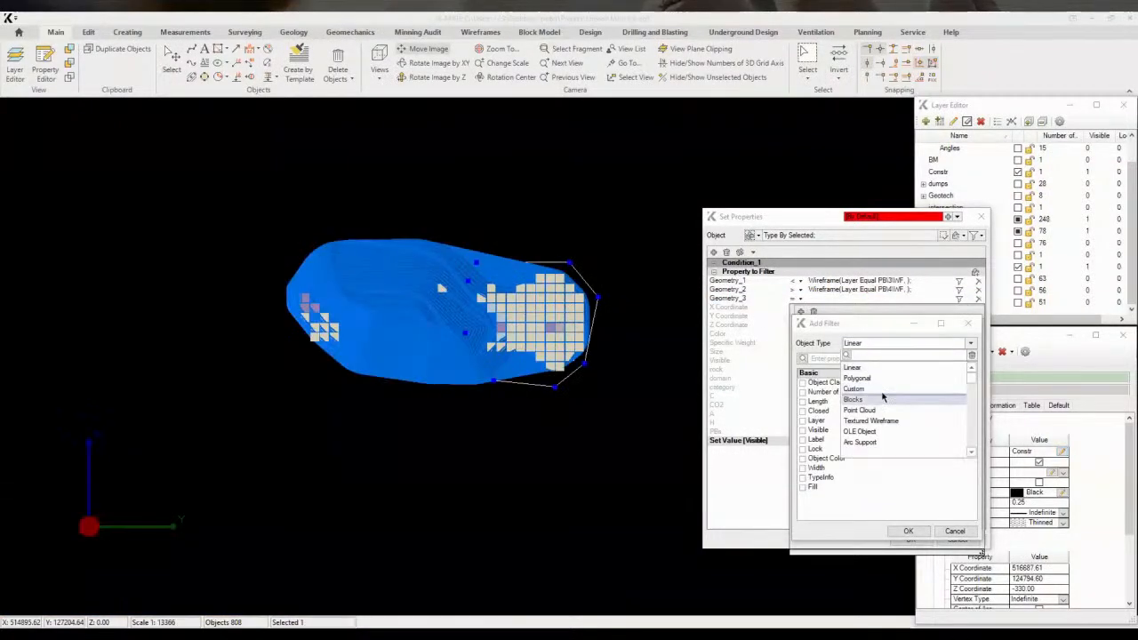
pyautogui.write('poly')
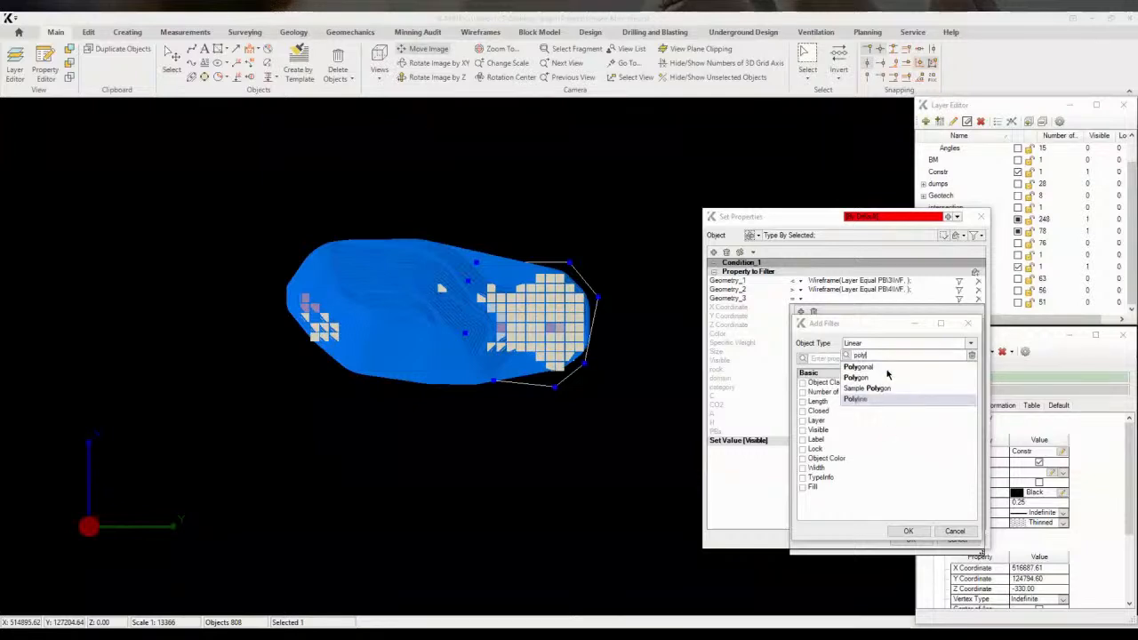
pyautogui.click(855, 399)
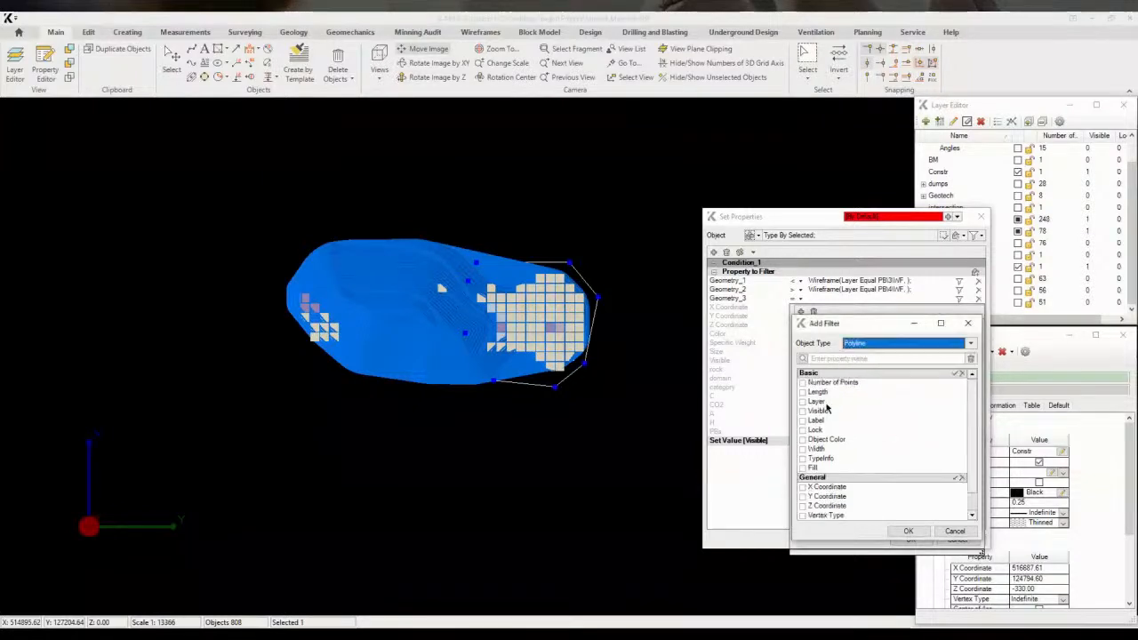
pyautogui.click(803, 402)
pyautogui.click(907, 531)
pyautogui.click(901, 348)
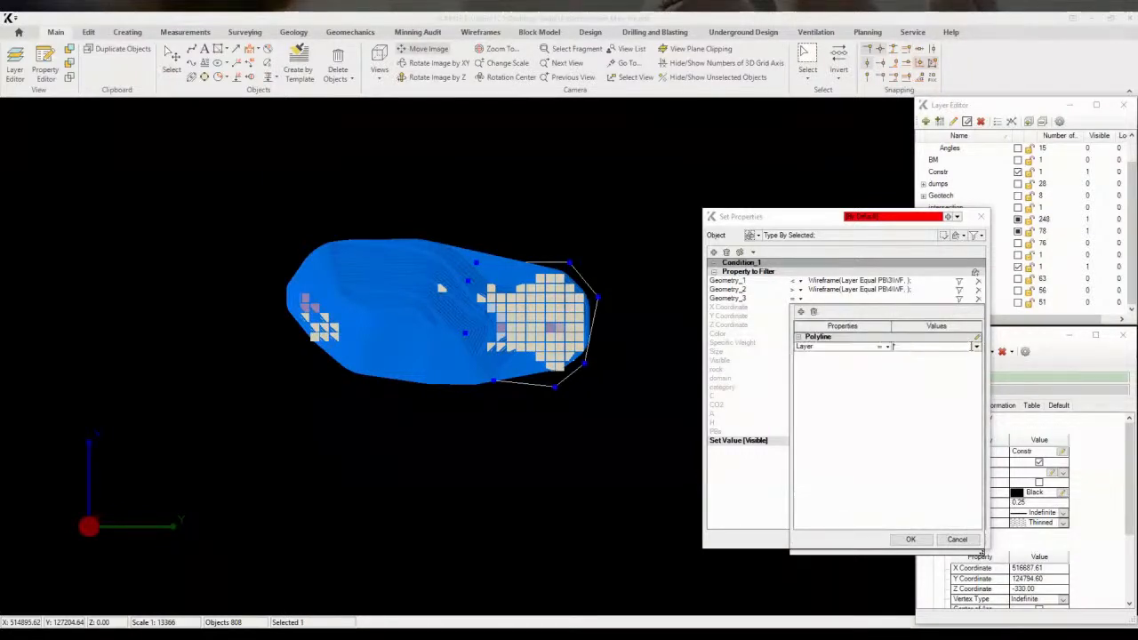
pyautogui.click(807, 433)
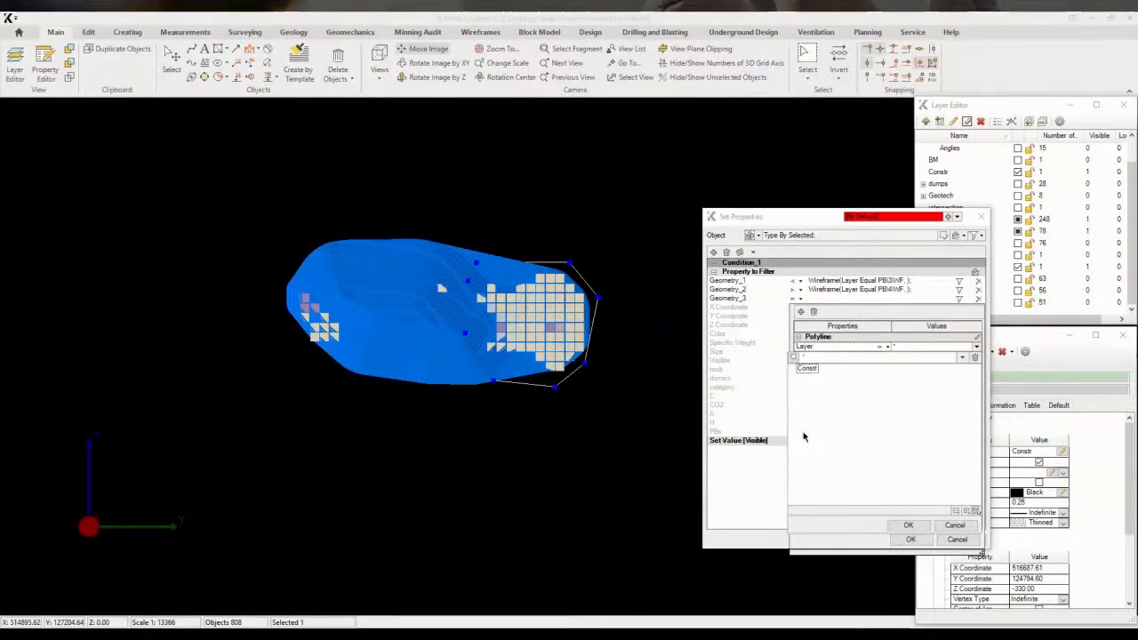
pyautogui.click(908, 526)
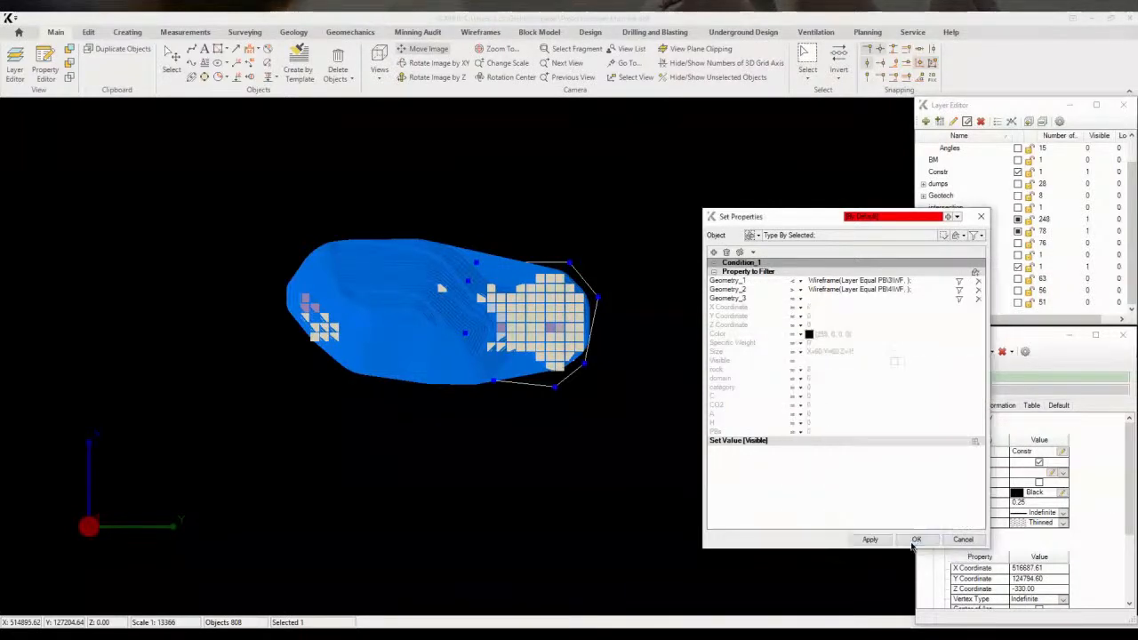
# Apply the geometry filter conditions and assign PBs value 4 to the blocks inside the Constr polyline and PB4 wireframe
pyautogui.click(867, 539)
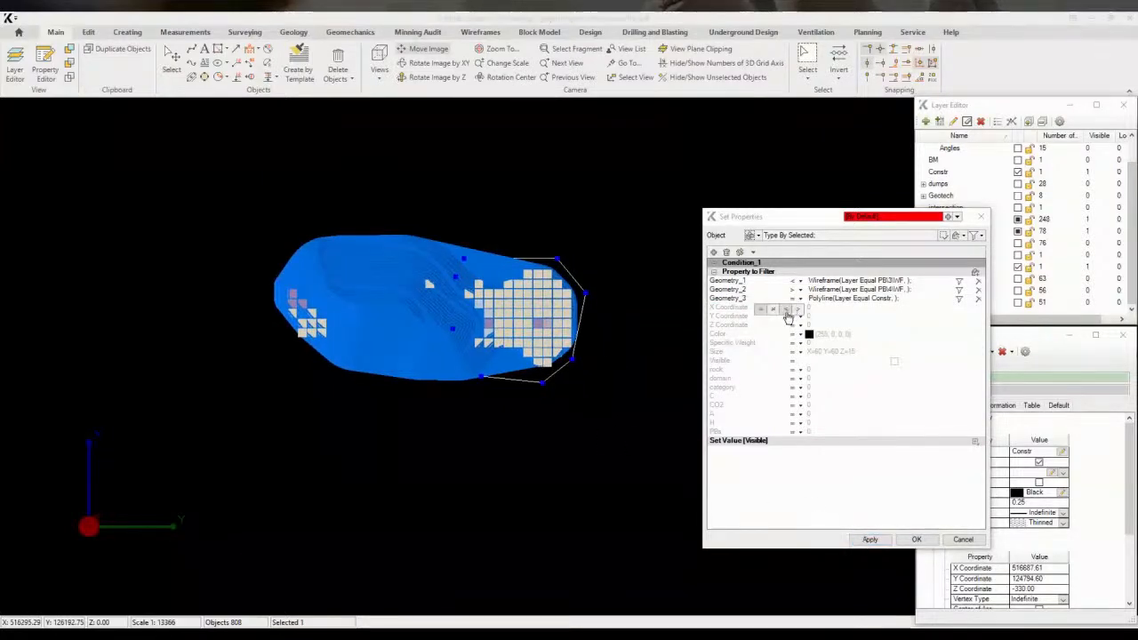
pyautogui.click(786, 327)
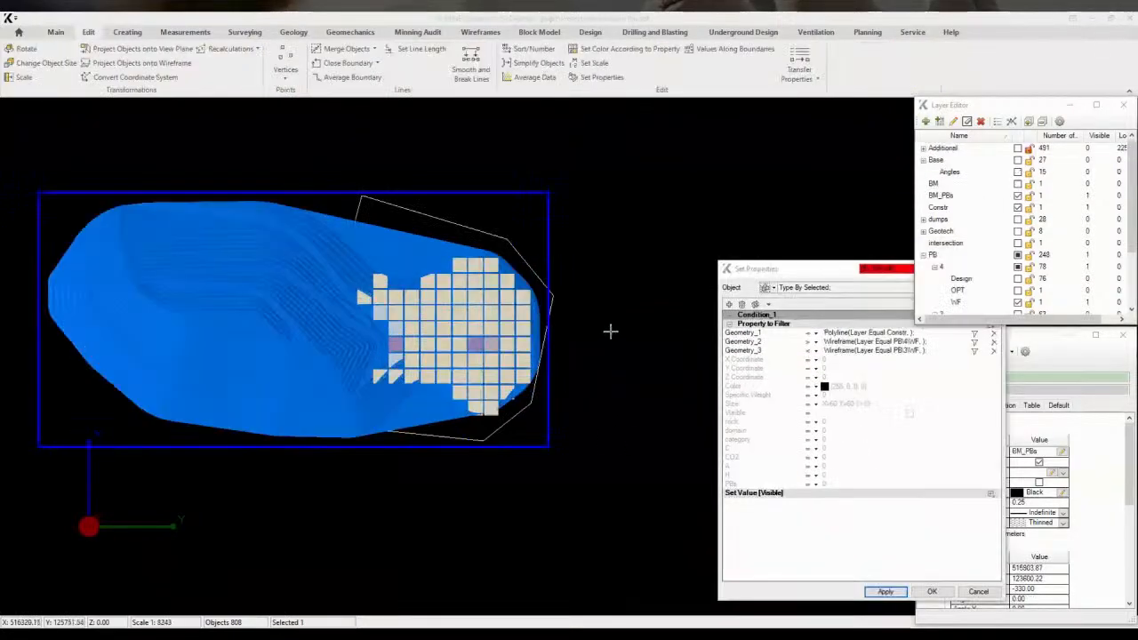
pyautogui.click(833, 269)
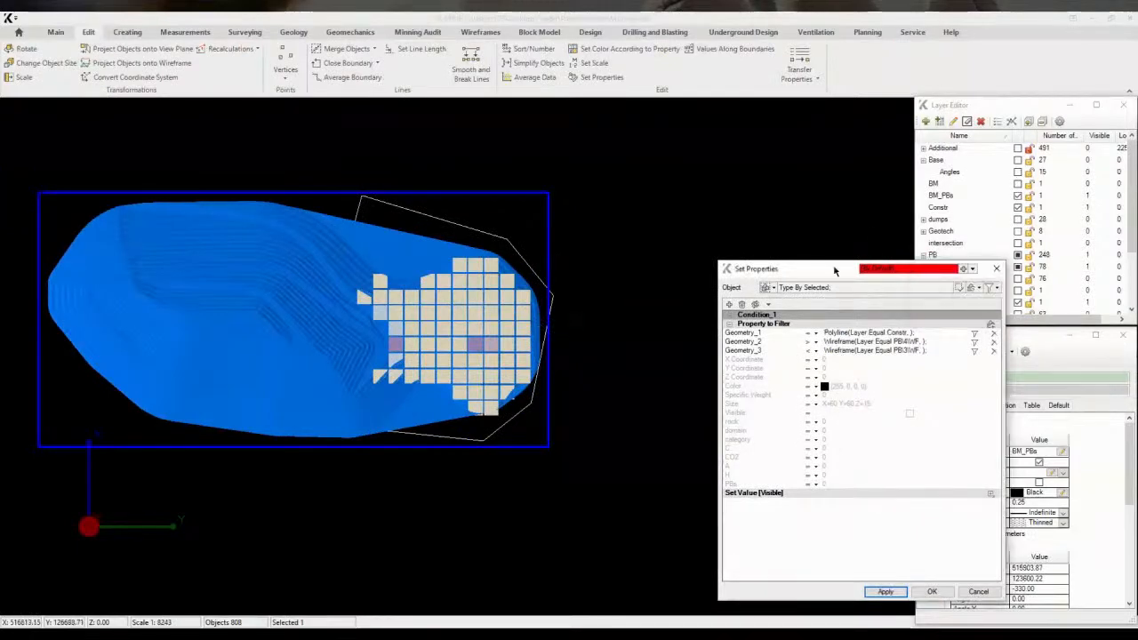
pyautogui.click(459, 439)
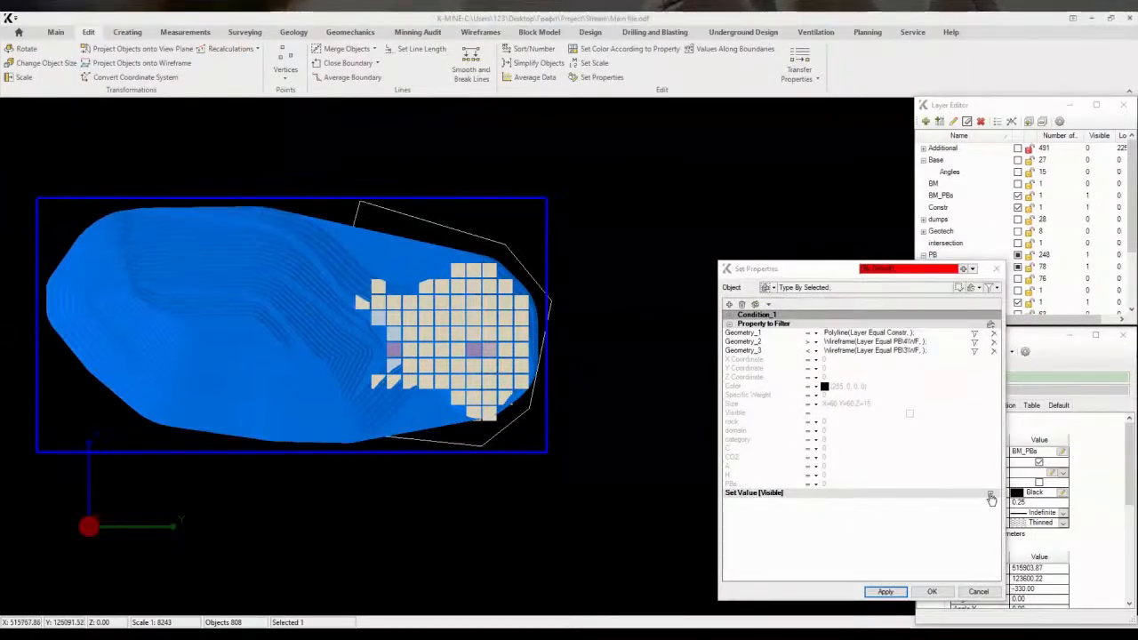
pyautogui.click(991, 496)
pyautogui.click(837, 559)
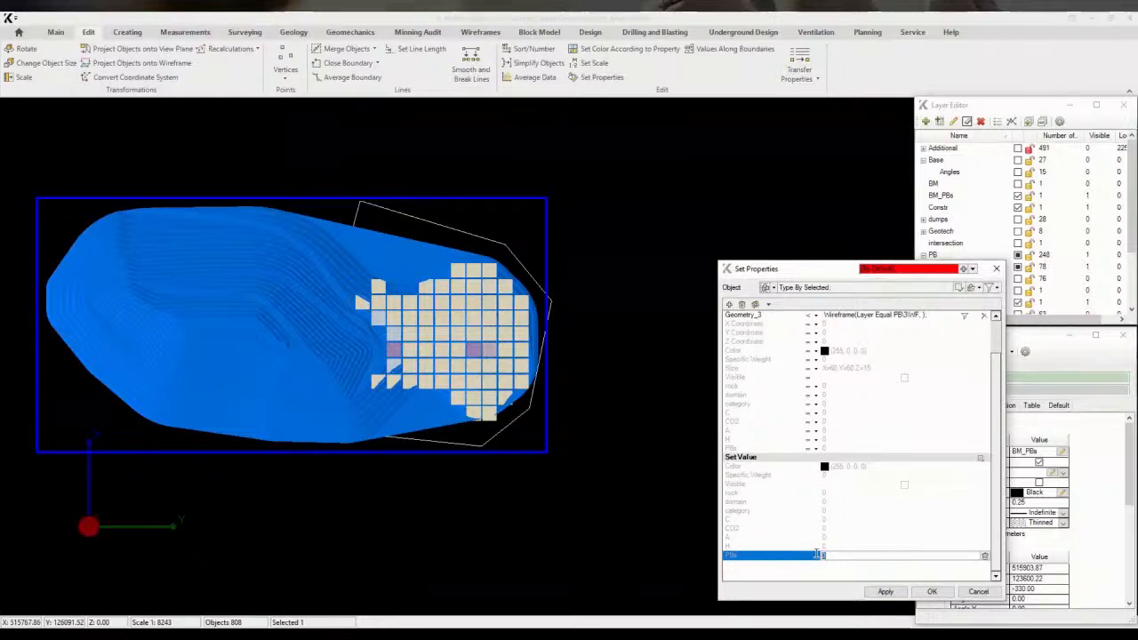
pyautogui.click(889, 593)
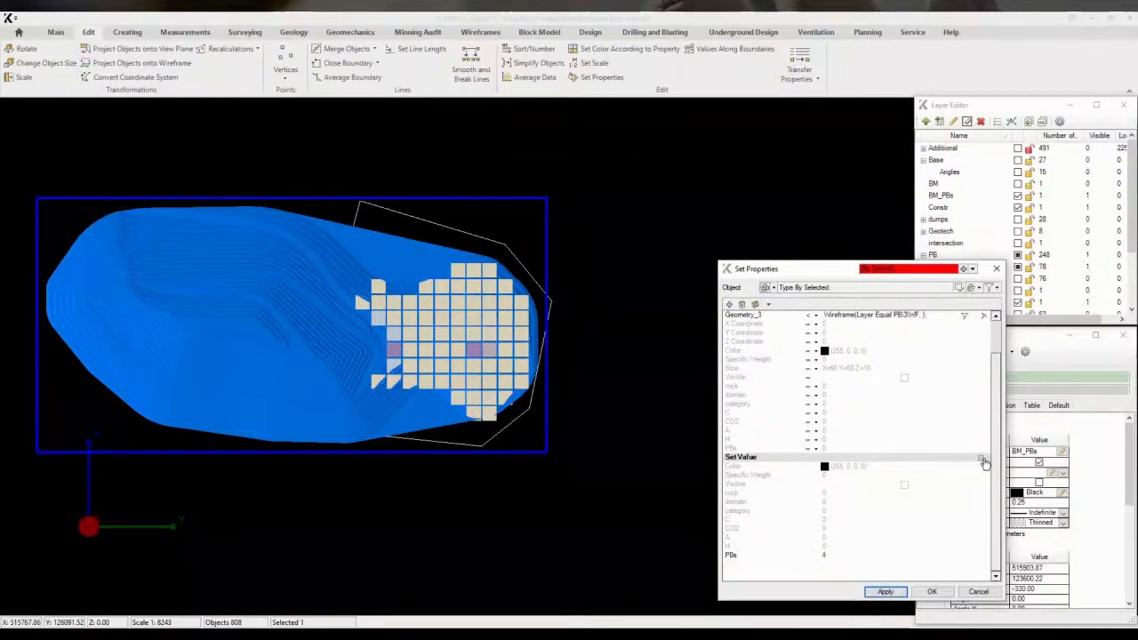
# Filter the block model by PBs equal to 1 and show those blocks
pyautogui.scroll(-1, 896, 398)
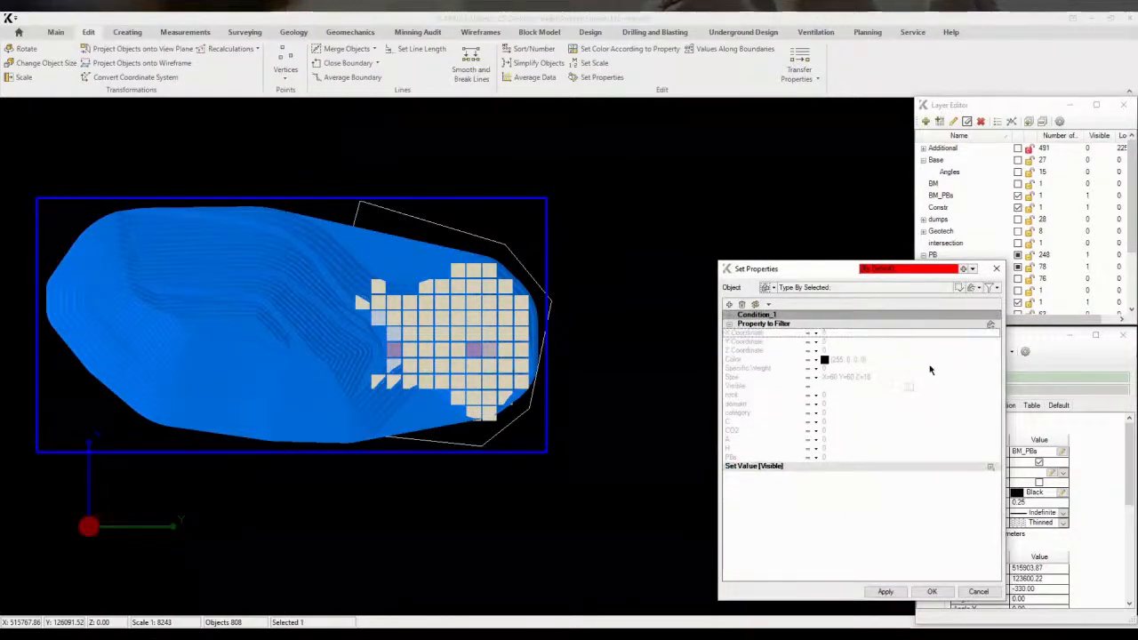
pyautogui.click(839, 460)
pyautogui.click(891, 591)
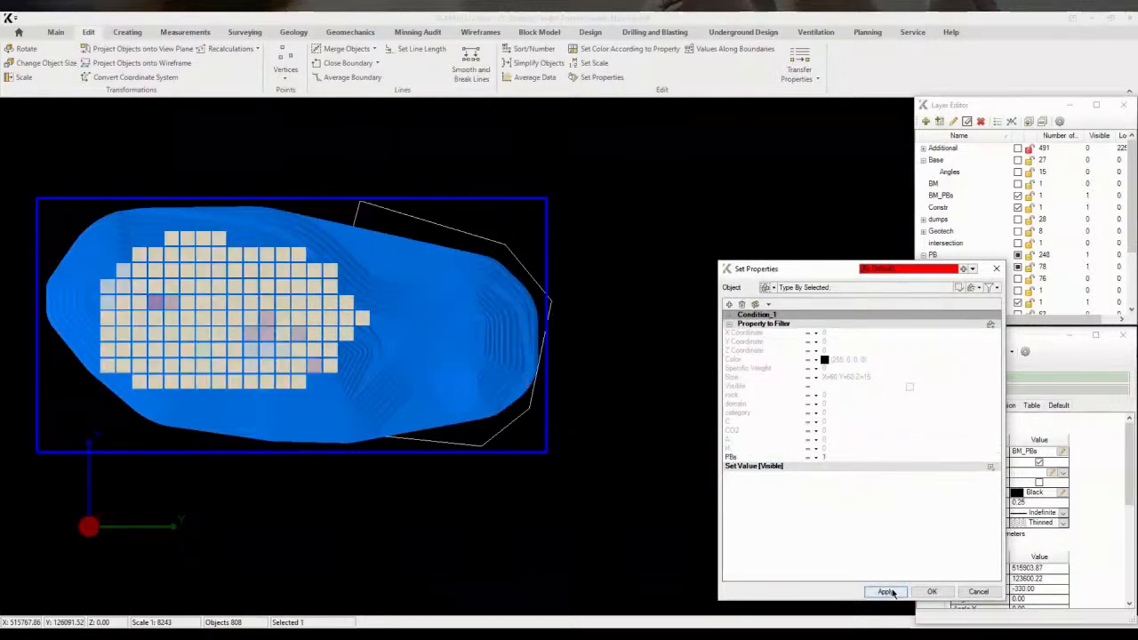
# Hide the Constr layer and show the blocks with PBs equal to 2, orbiting to inspect them
pyautogui.click(969, 207)
pyautogui.moveTo(534, 418); pyautogui.dragTo(485, 312, button='middle')
pyautogui.click(827, 465)
pyautogui.moveTo(828, 457); pyautogui.dragTo(805, 455)
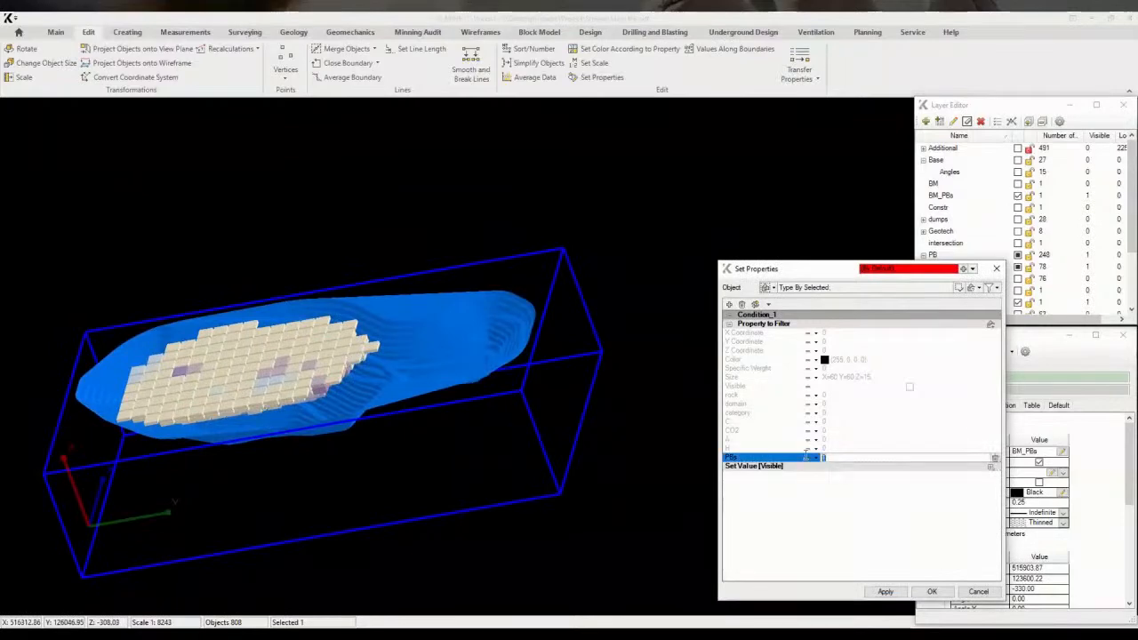
pyautogui.click(886, 593)
pyautogui.moveTo(418, 400); pyautogui.dragTo(472, 442, button='middle')
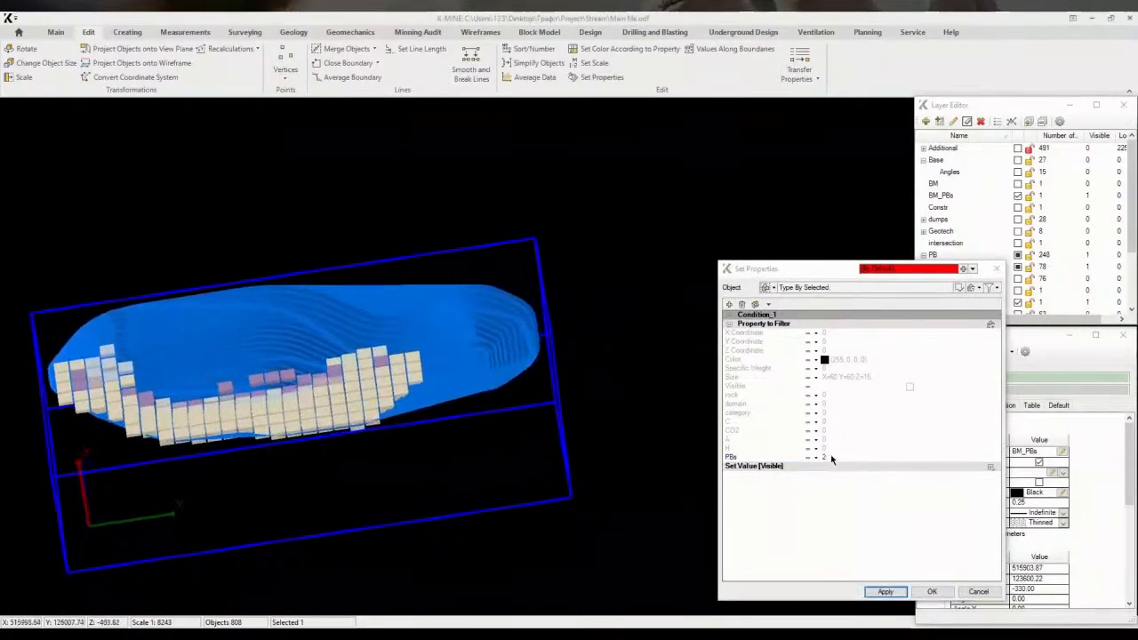
# Show the blocks with PBs equal to 3 and orbit to inspect them
pyautogui.moveTo(828, 457); pyautogui.dragTo(810, 460)
pyautogui.write('3')
pyautogui.click(891, 593)
pyautogui.moveTo(425, 449); pyautogui.dragTo(519, 455, button='middle')
# Show the blocks with PBs equal to 4 and orbit to inspect them
pyautogui.click(826, 457)
pyautogui.write('4')
pyautogui.click(886, 592)
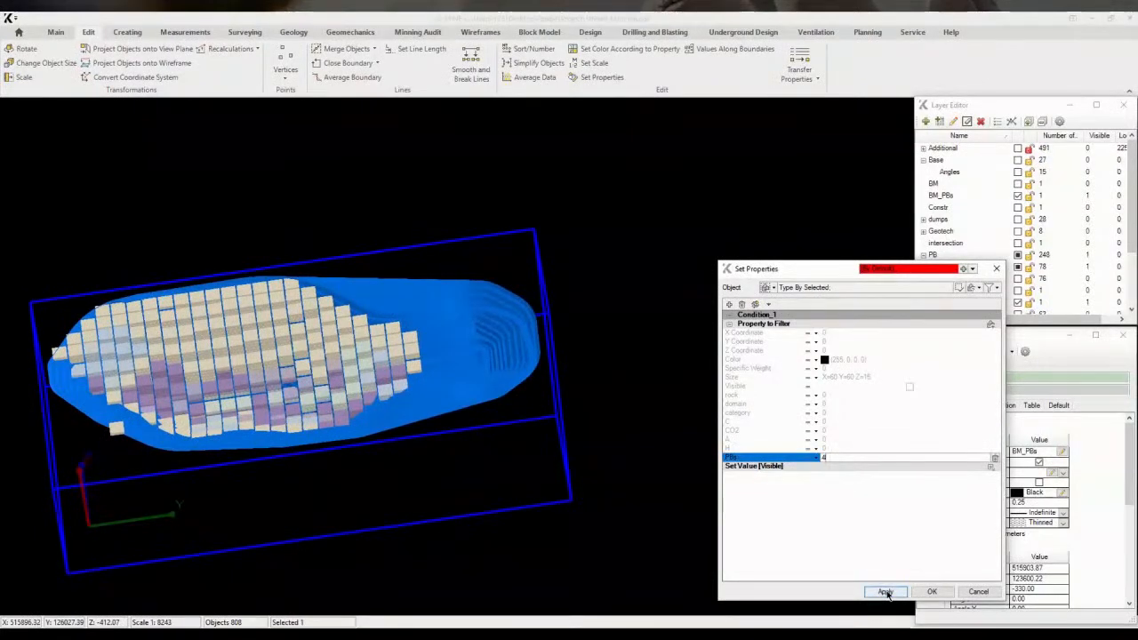
pyautogui.moveTo(340, 381); pyautogui.dragTo(391, 402, button='middle')
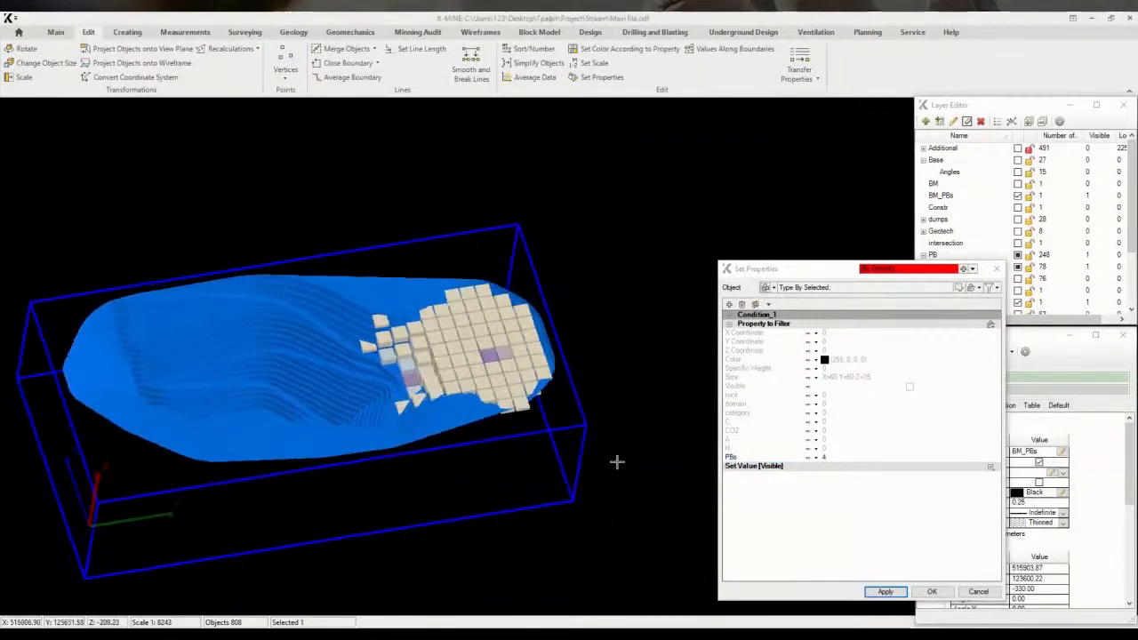
pyautogui.moveTo(602, 447); pyautogui.dragTo(551, 311, button='middle')
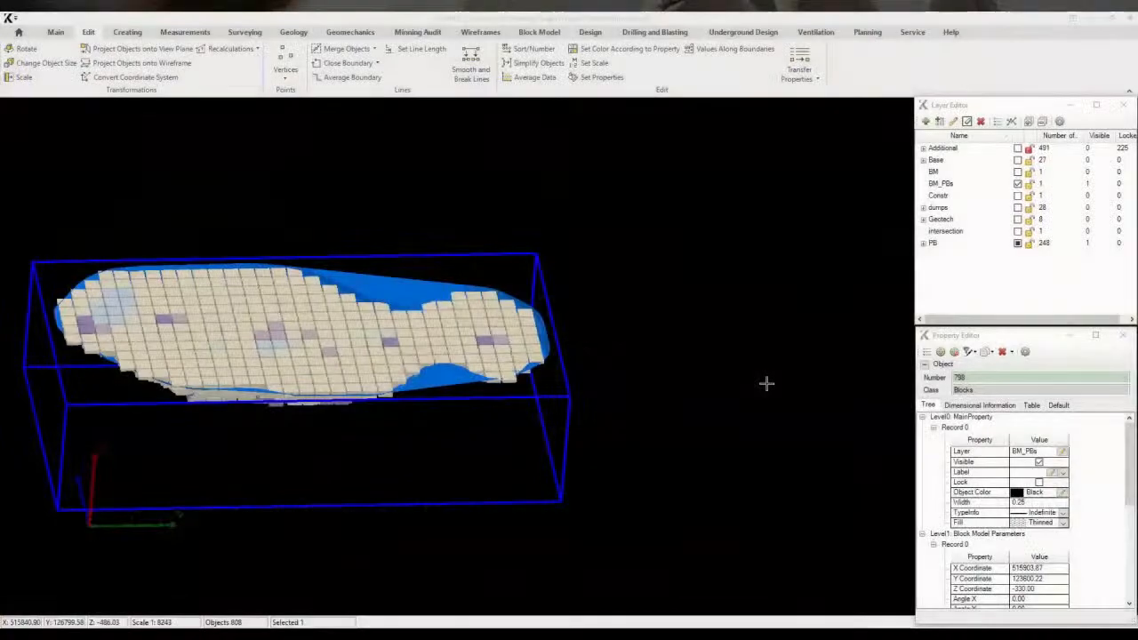
# Open Scheduling and create a new geological model stored in the project's SCH folder
pyautogui.moveTo(590, 363); pyautogui.dragTo(649, 351, button='middle')
pyautogui.click(878, 37)
pyautogui.click(69, 61)
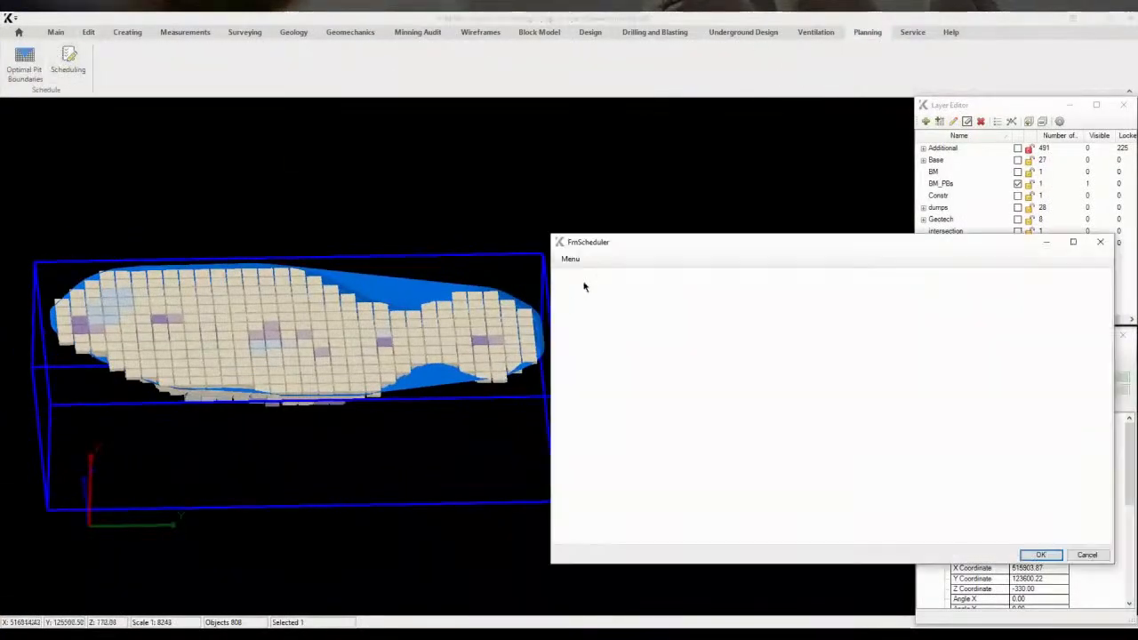
pyautogui.click(569, 258)
pyautogui.click(583, 272)
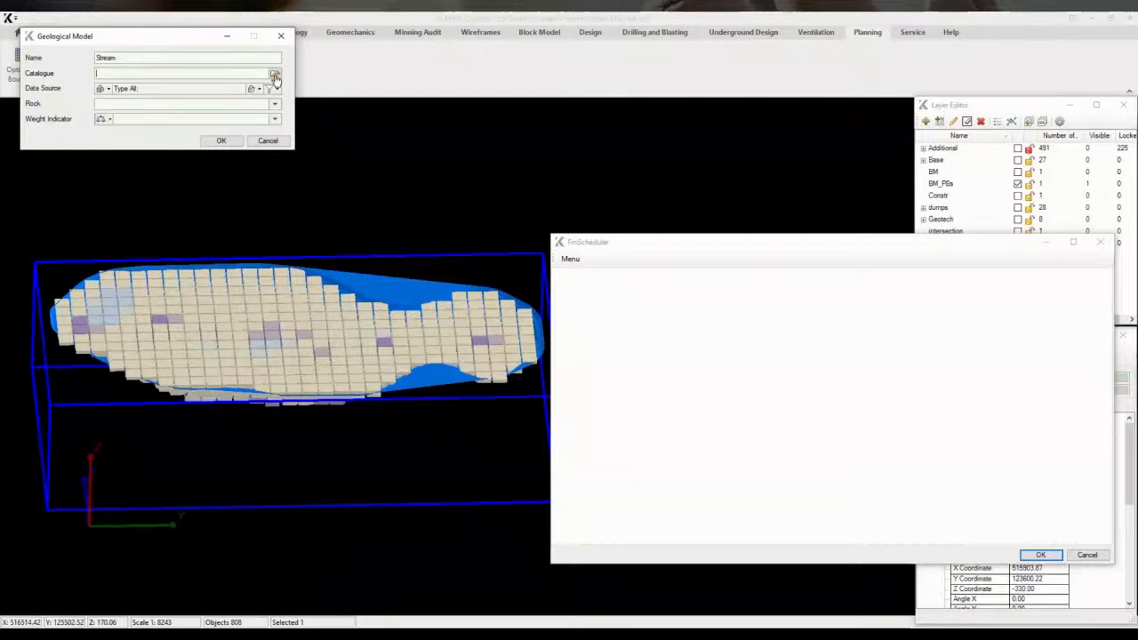
pyautogui.click(276, 78)
pyautogui.click(666, 435)
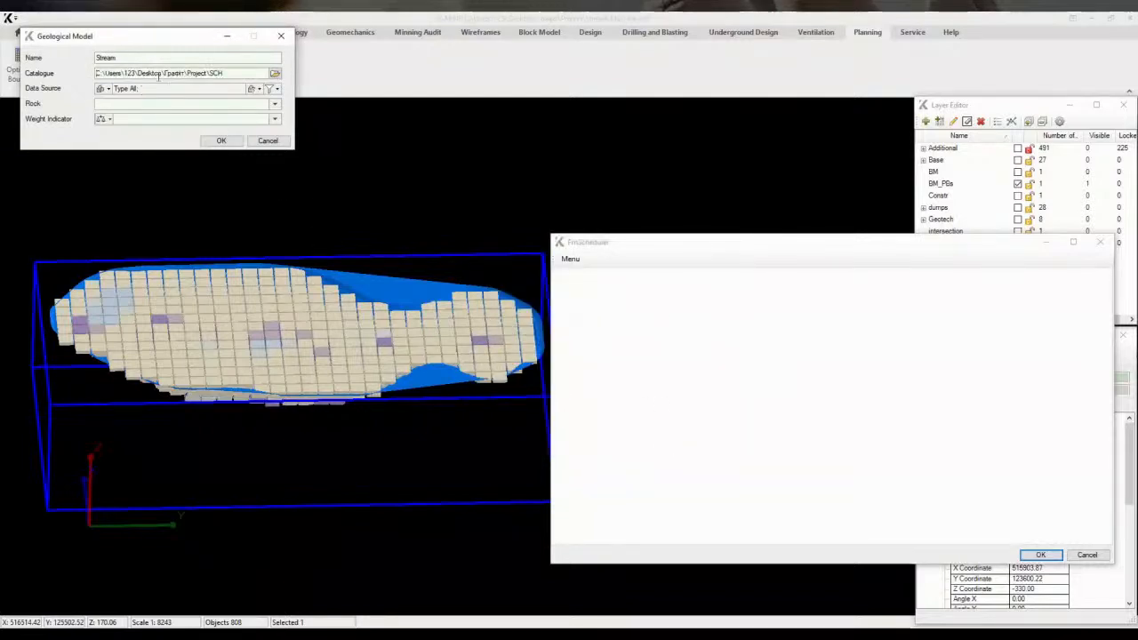
# Set the geological model's data source to objects by layer BM_PBs
pyautogui.click(104, 90)
pyautogui.click(115, 101)
pyautogui.click(233, 90)
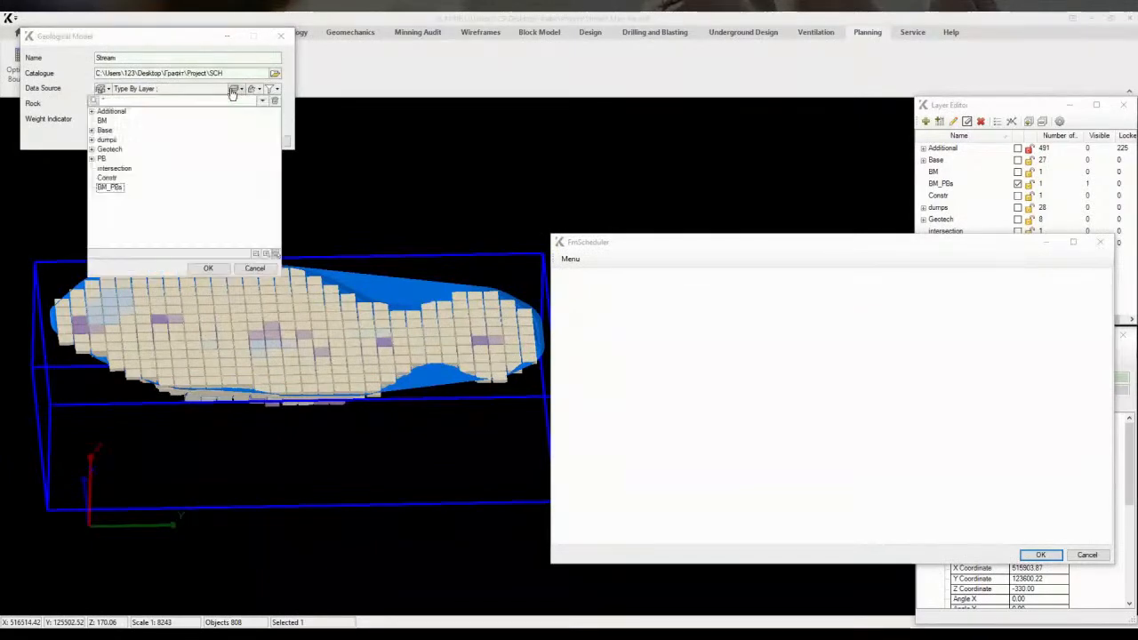
pyautogui.click(115, 189)
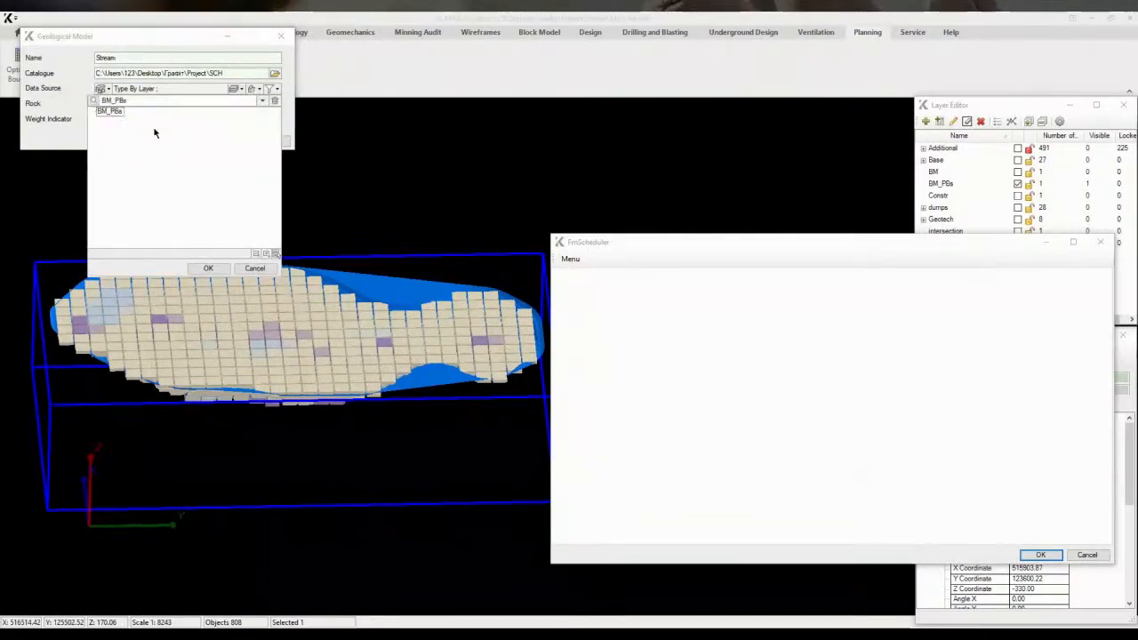
pyautogui.click(209, 269)
# Set the rock attribute to rock and the weight indicator to Specific Weight, then confirm the model
pyautogui.click(111, 104)
pyautogui.click(116, 129)
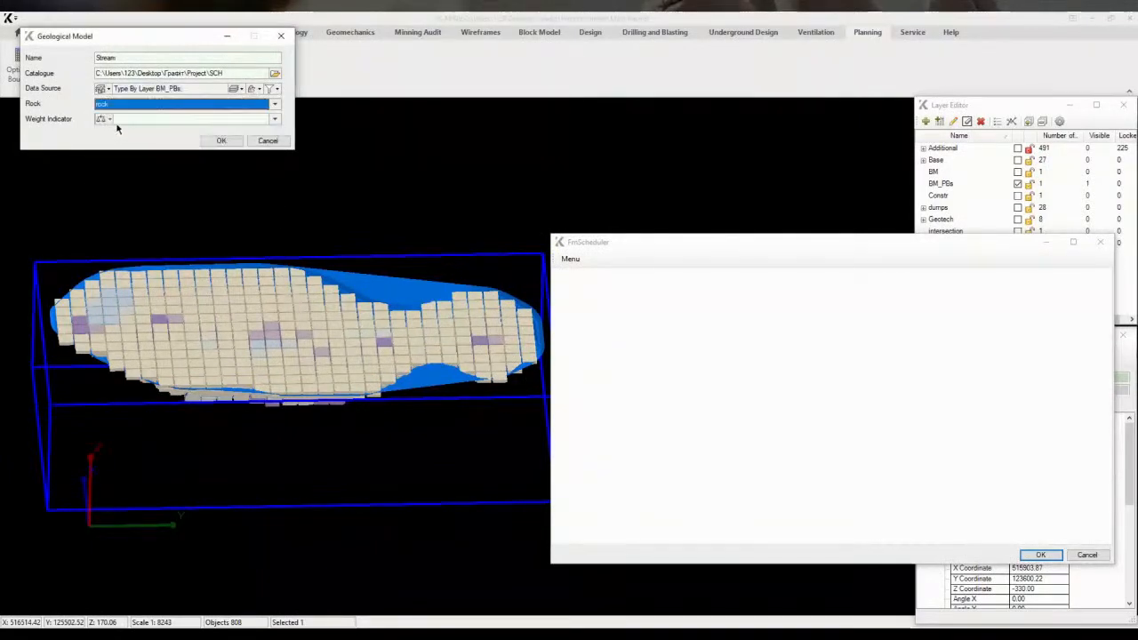
pyautogui.click(111, 120)
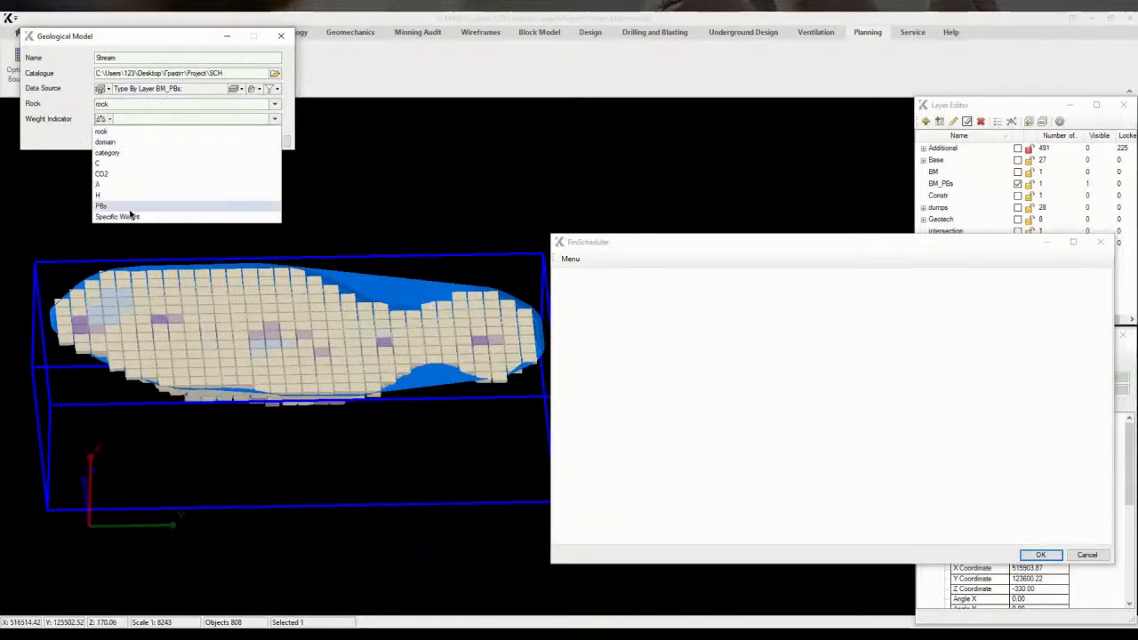
pyautogui.click(124, 221)
pyautogui.click(214, 144)
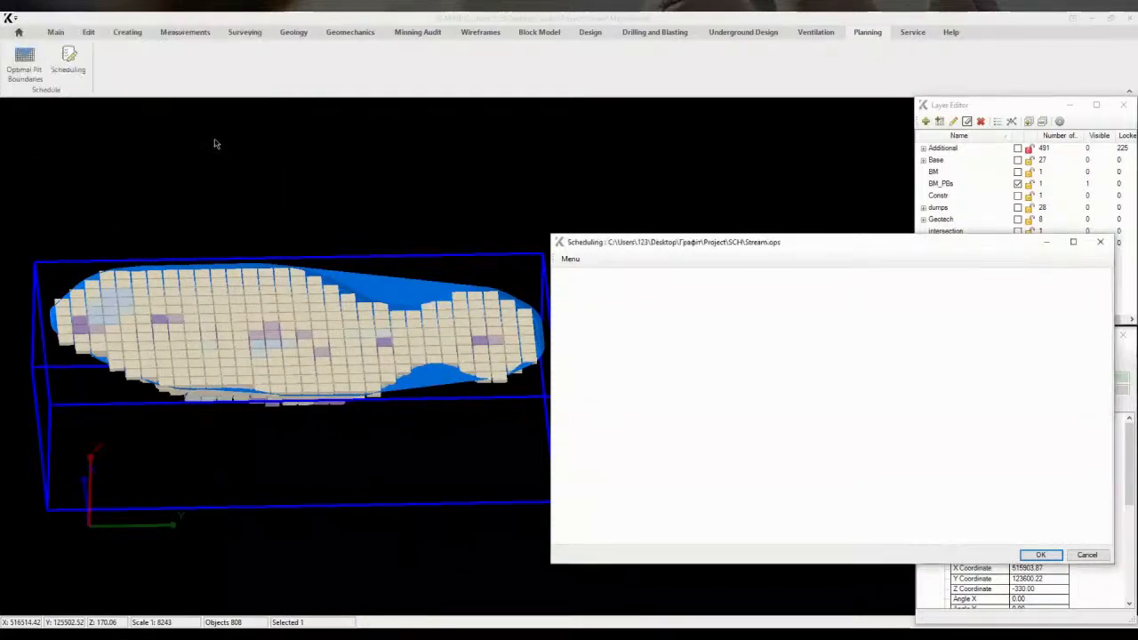
# Hide the BM_PBs layer and add a rock named Waste with rock code 0 and mined rock type Waste
pyautogui.click(1018, 183)
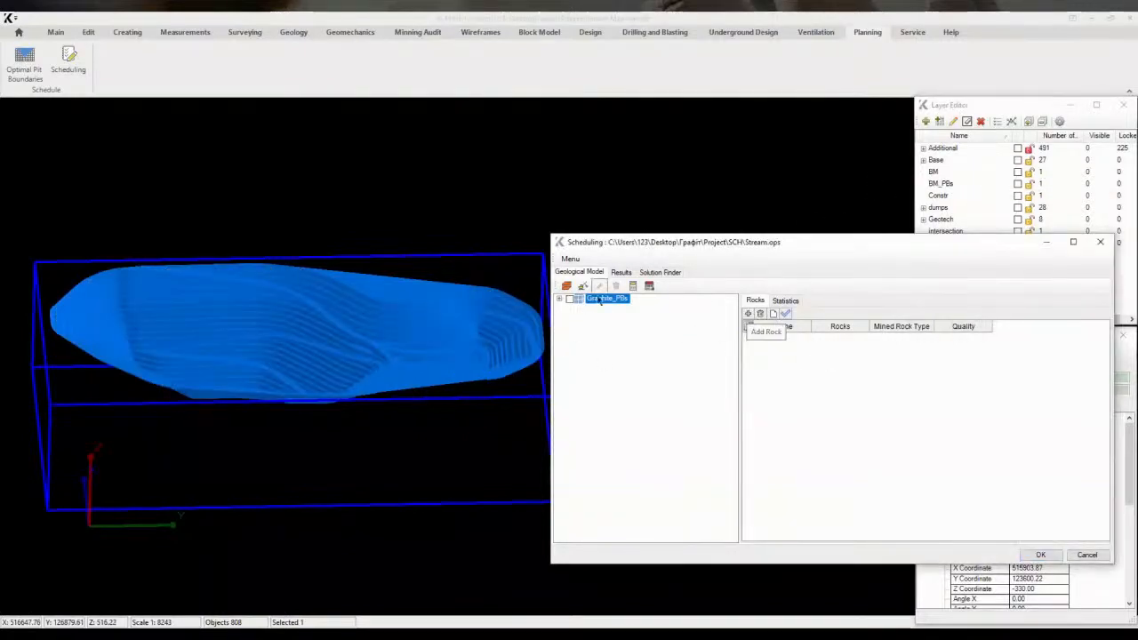
pyautogui.click(839, 338)
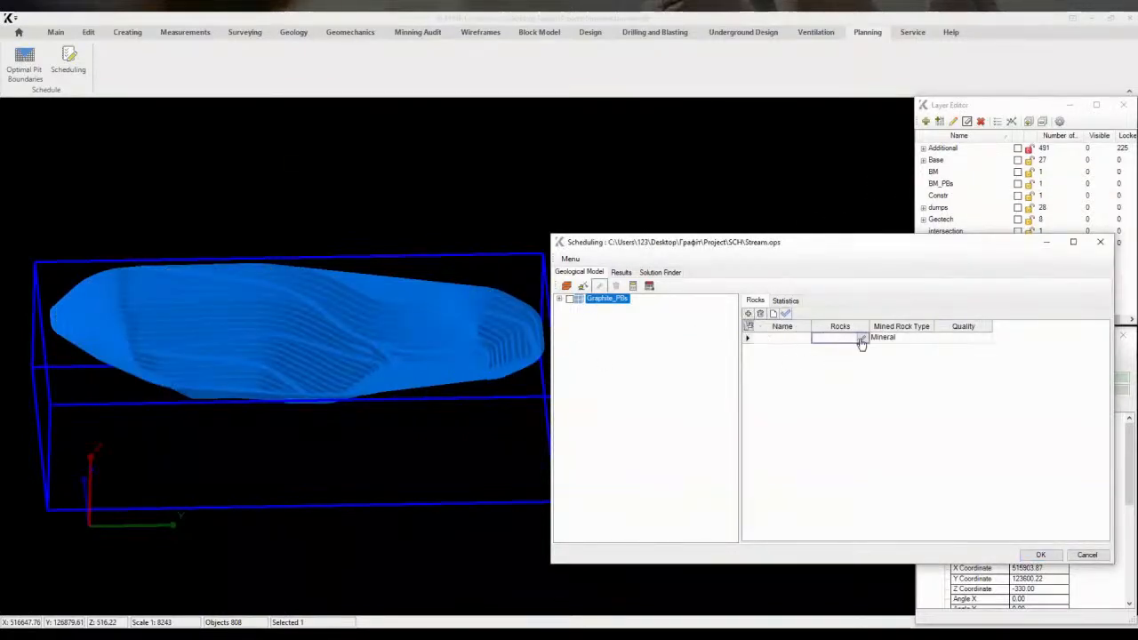
pyautogui.click(862, 338)
pyautogui.click(239, 200)
pyautogui.click(767, 340)
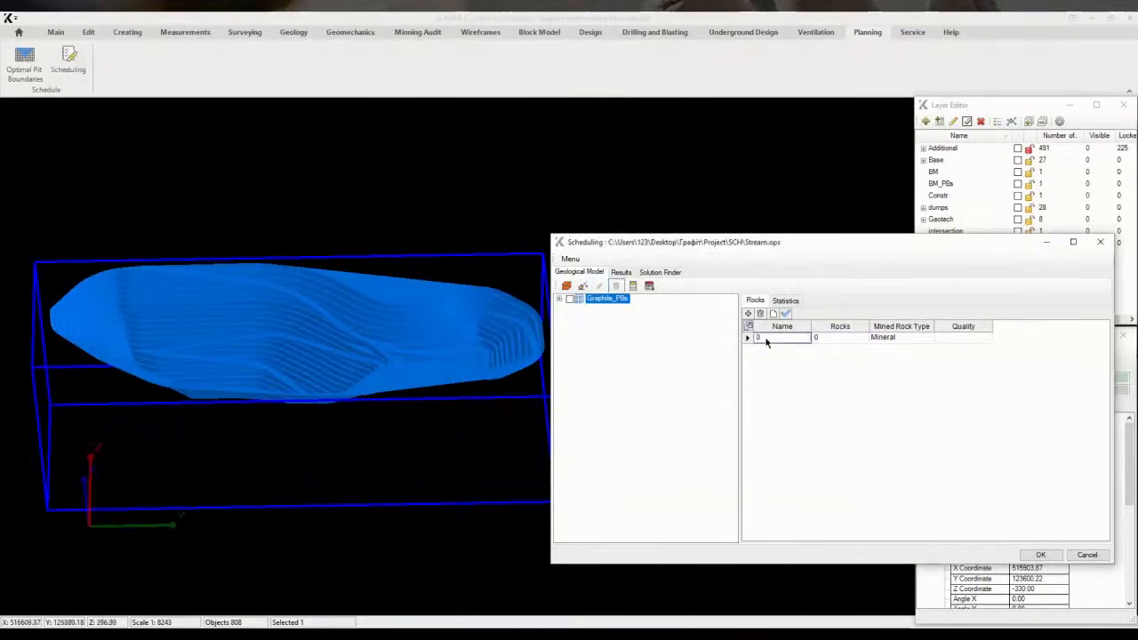
pyautogui.click(889, 338)
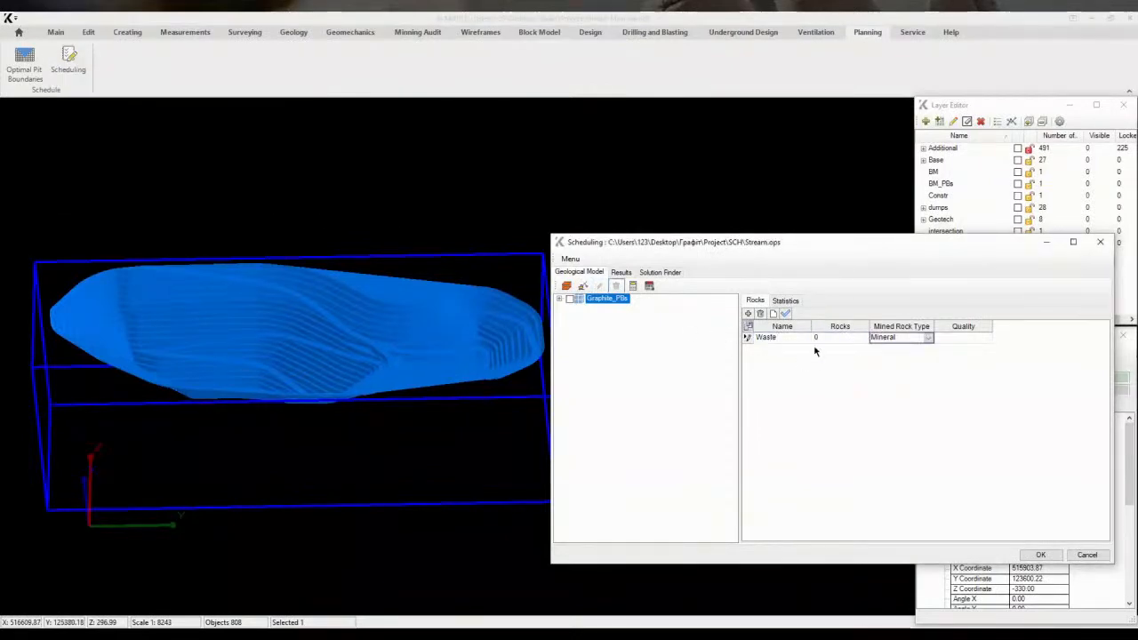
pyautogui.click(929, 338)
pyautogui.click(885, 358)
# Add a Mineral rock named Ore using rock codes 1, 2 and 4
pyautogui.click(748, 313)
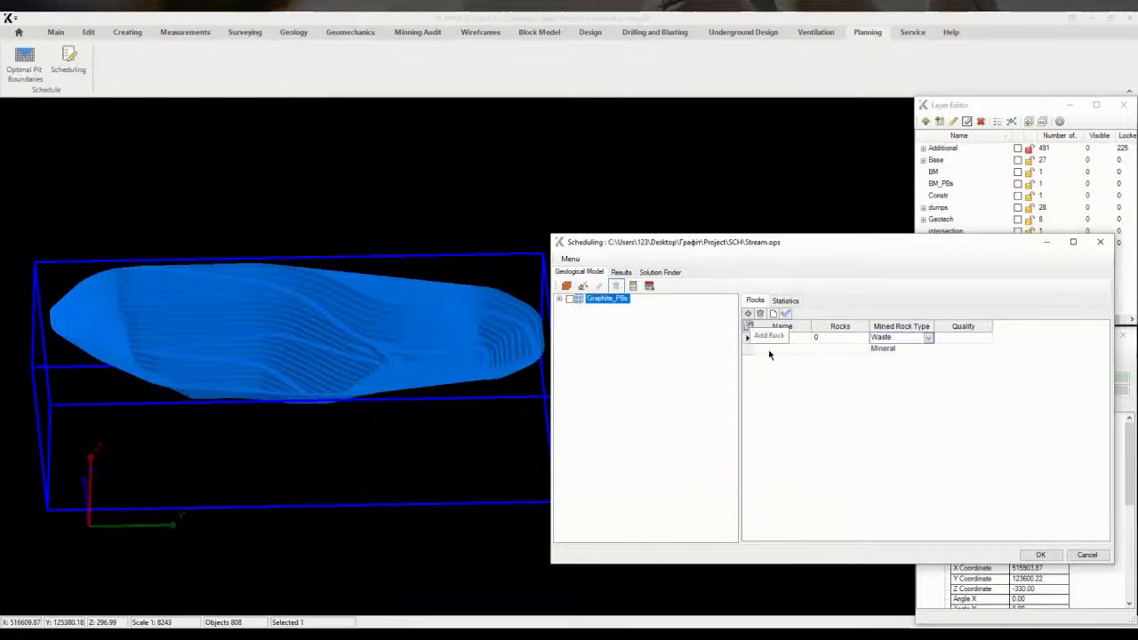
pyautogui.click(847, 350)
pyautogui.click(861, 350)
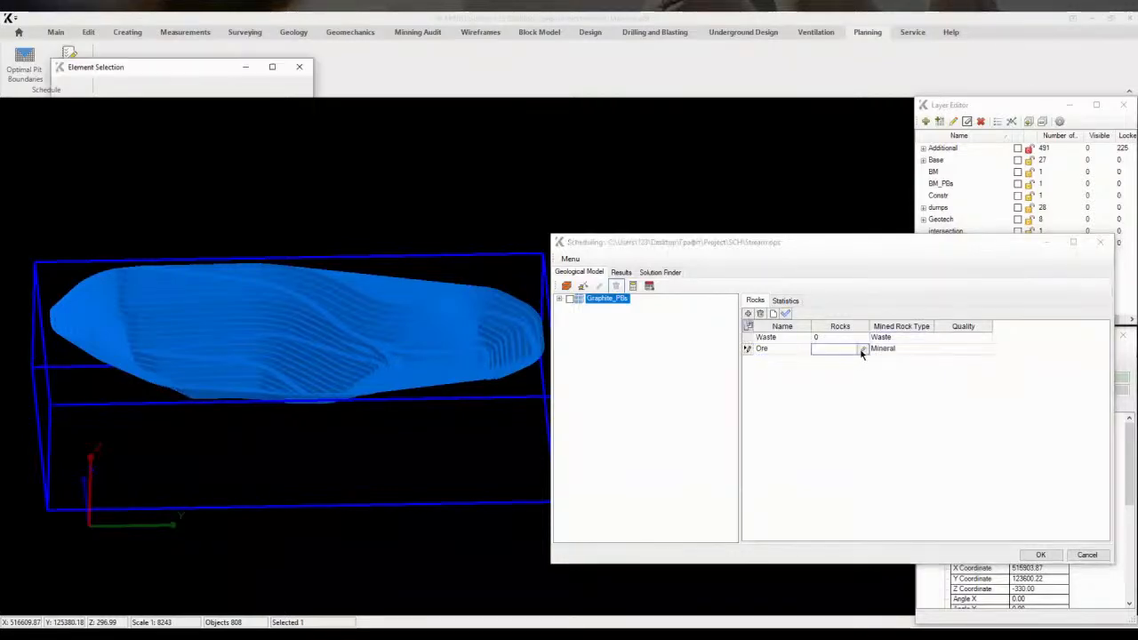
pyautogui.click(63, 85)
pyautogui.click(239, 201)
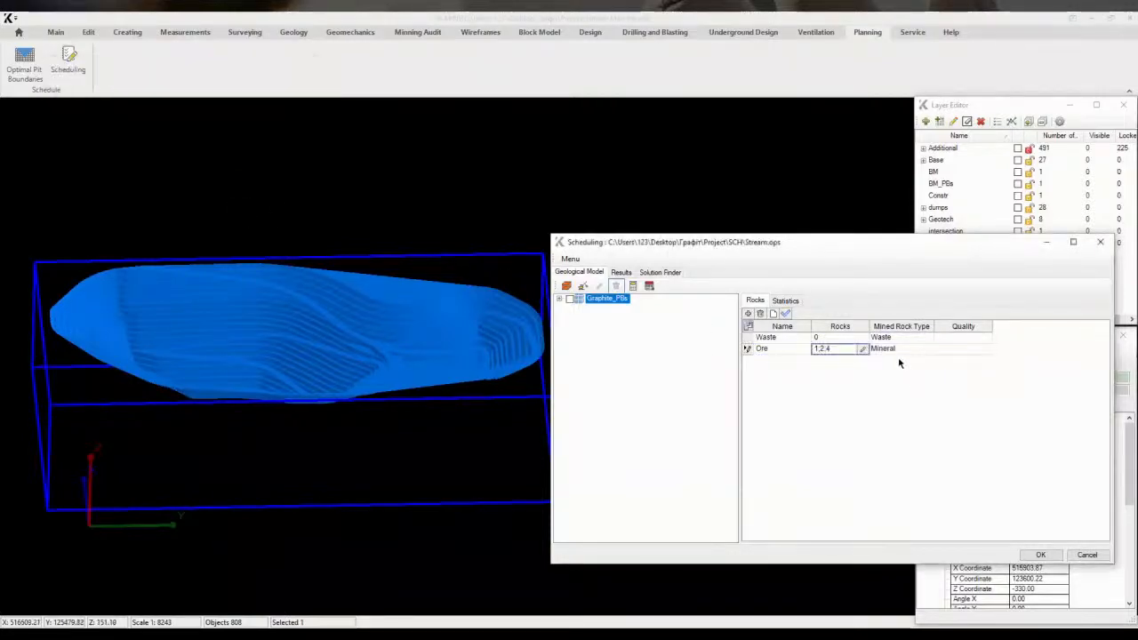
# Set the Ore rock's quality to attribute C measured as Percent
pyautogui.click(962, 348)
pyautogui.click(984, 349)
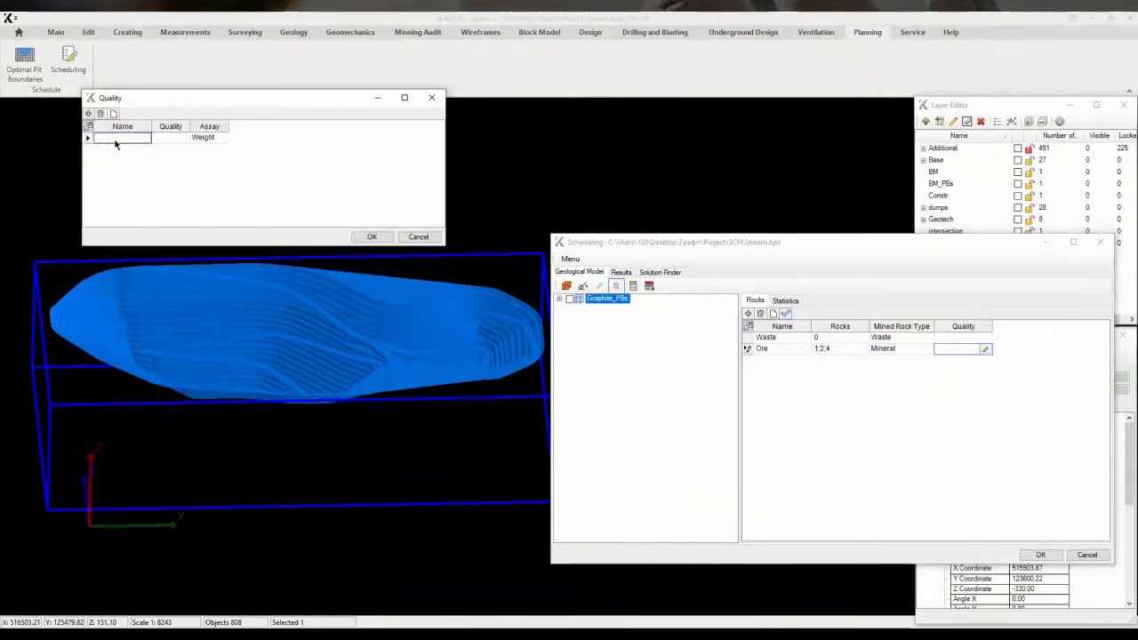
pyautogui.click(169, 140)
pyautogui.click(173, 139)
pyautogui.click(167, 169)
pyautogui.click(212, 139)
pyautogui.click(212, 139)
pyautogui.click(203, 147)
pyautogui.click(372, 237)
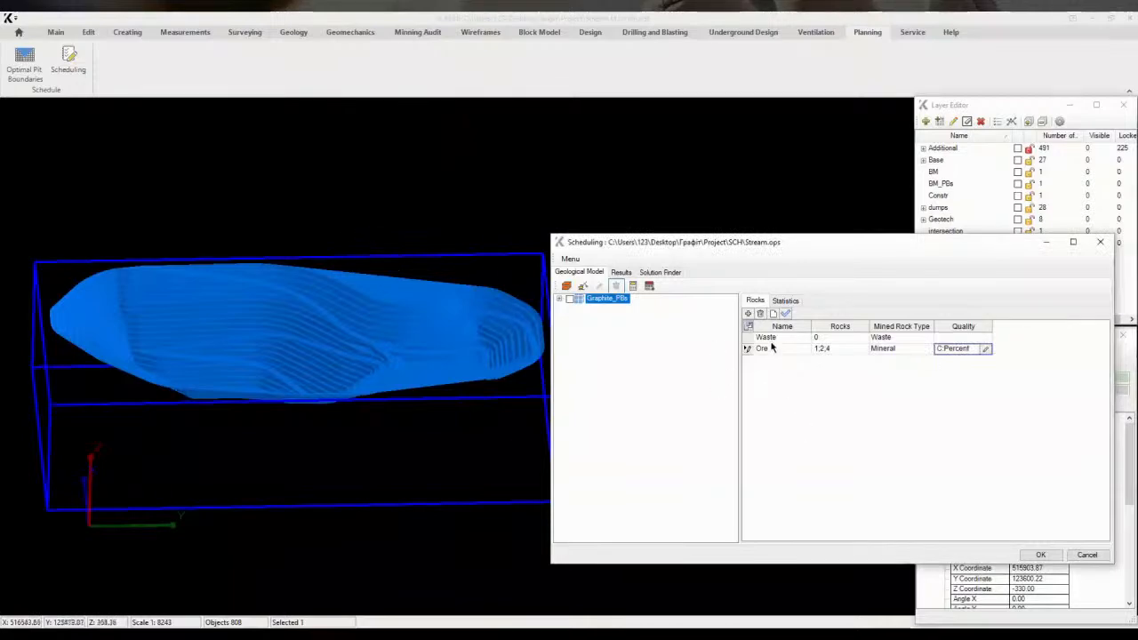
# Open the model statistics and hide the Waste - Volume, Ore - Volume and Volume columns
pyautogui.click(785, 300)
pyautogui.moveTo(913, 537); pyautogui.dragTo(889, 537)
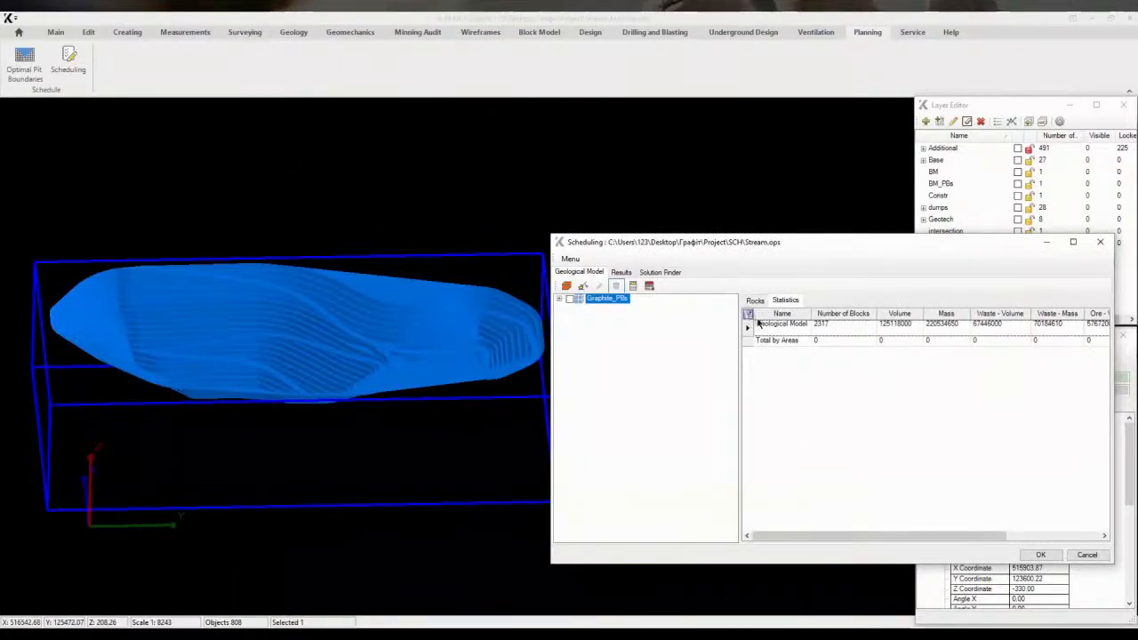
pyautogui.rightClick(757, 318)
pyautogui.moveTo(800, 327)
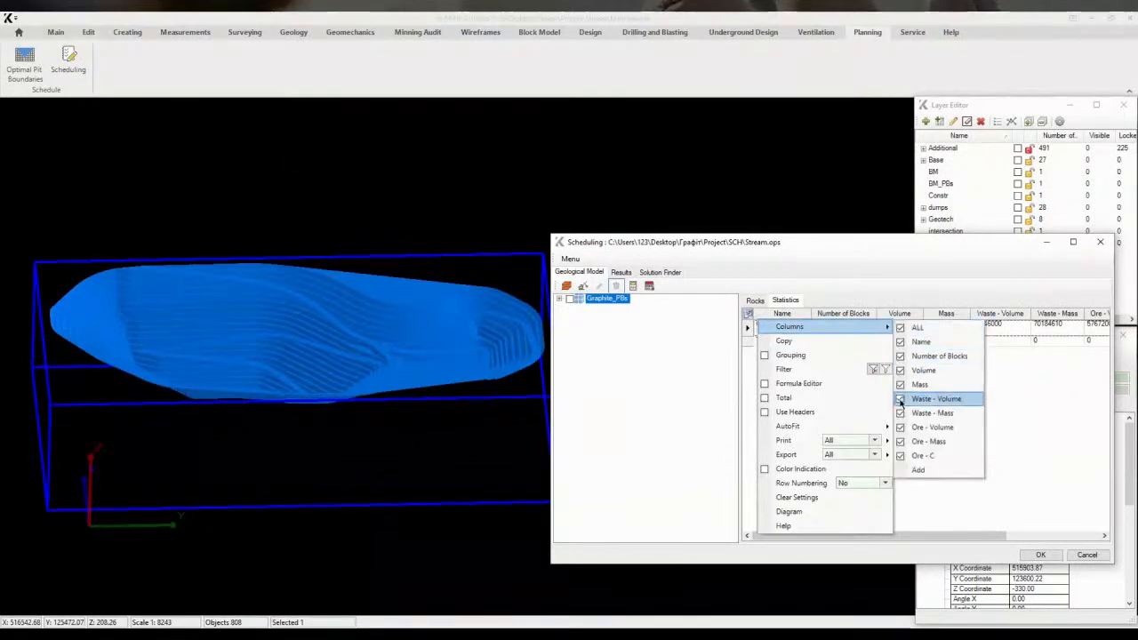
pyautogui.click(907, 400)
pyautogui.click(906, 428)
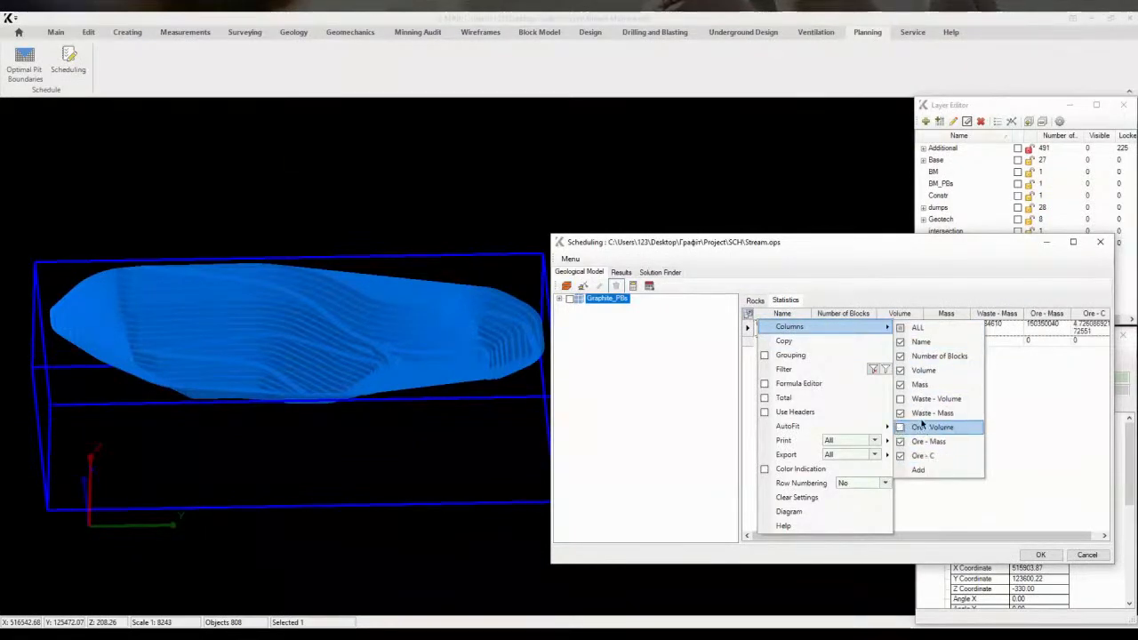
pyautogui.click(901, 372)
pyautogui.press('Escape')
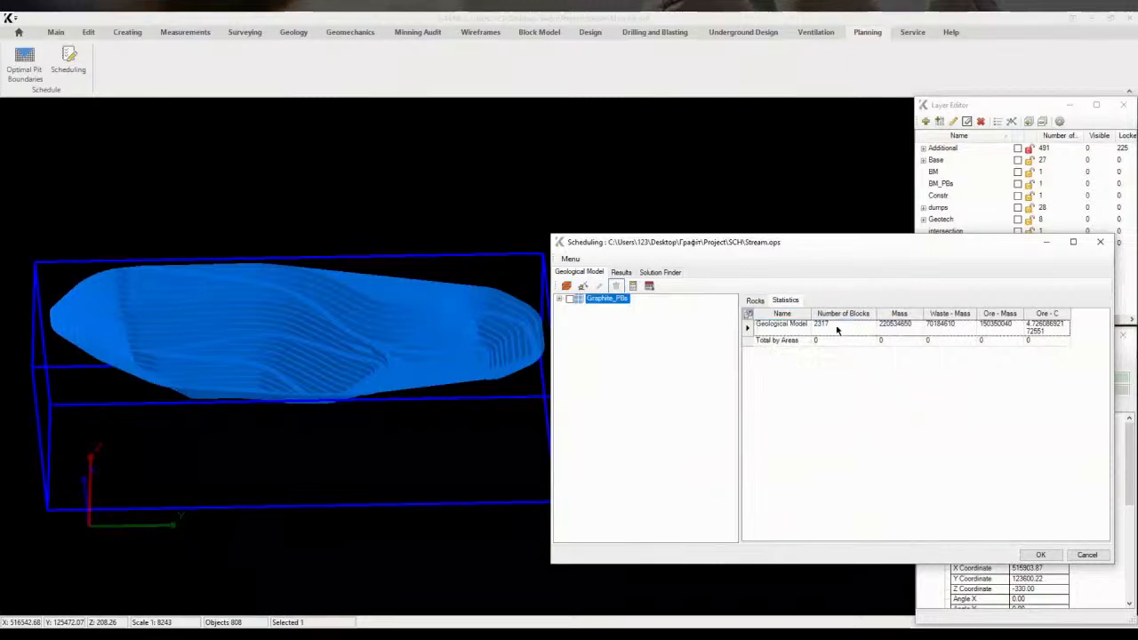
# Hide the Number of Blocks column in the model statistics table
pyautogui.click(749, 315)
pyautogui.moveTo(805, 325)
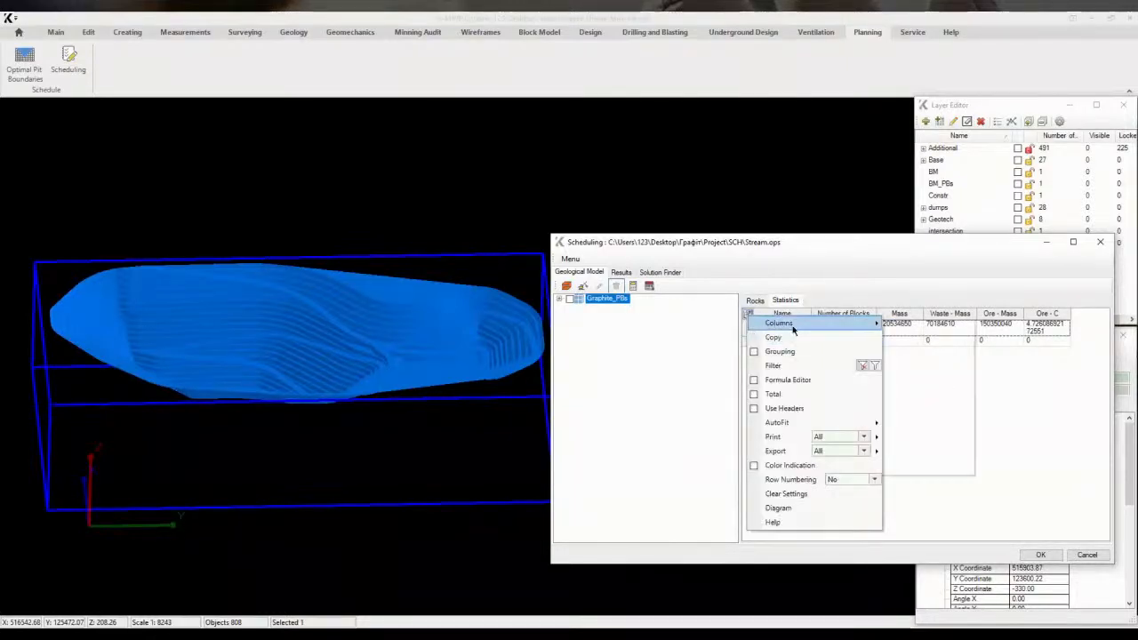
pyautogui.click(896, 353)
pyautogui.press('Escape')
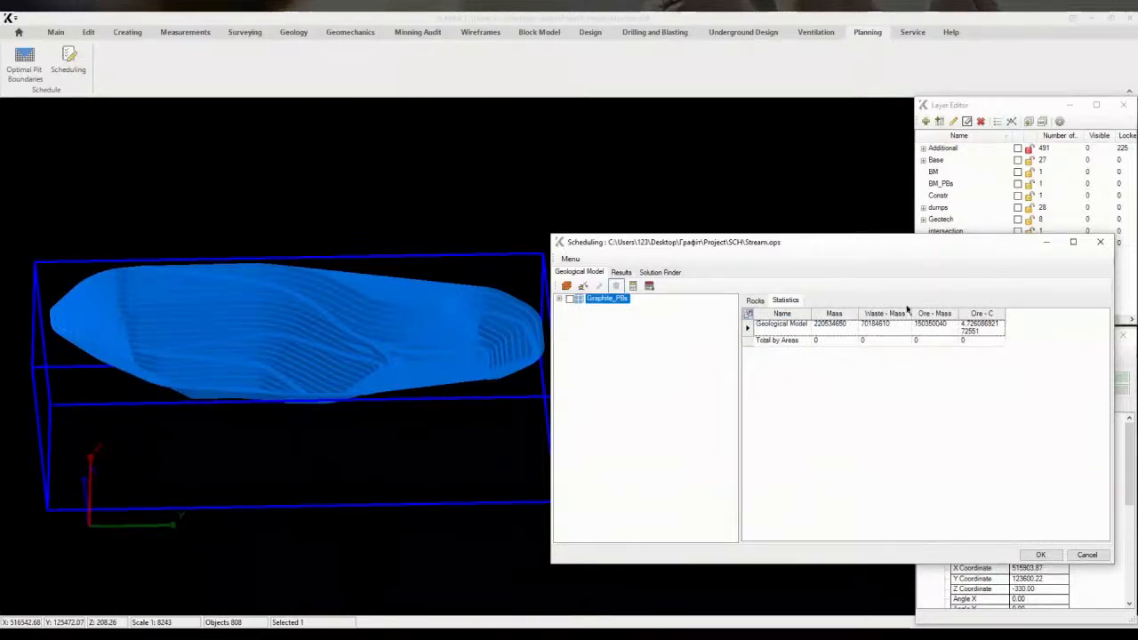
# Load scheduling areas from the block model's pushback field
pyautogui.click(560, 300)
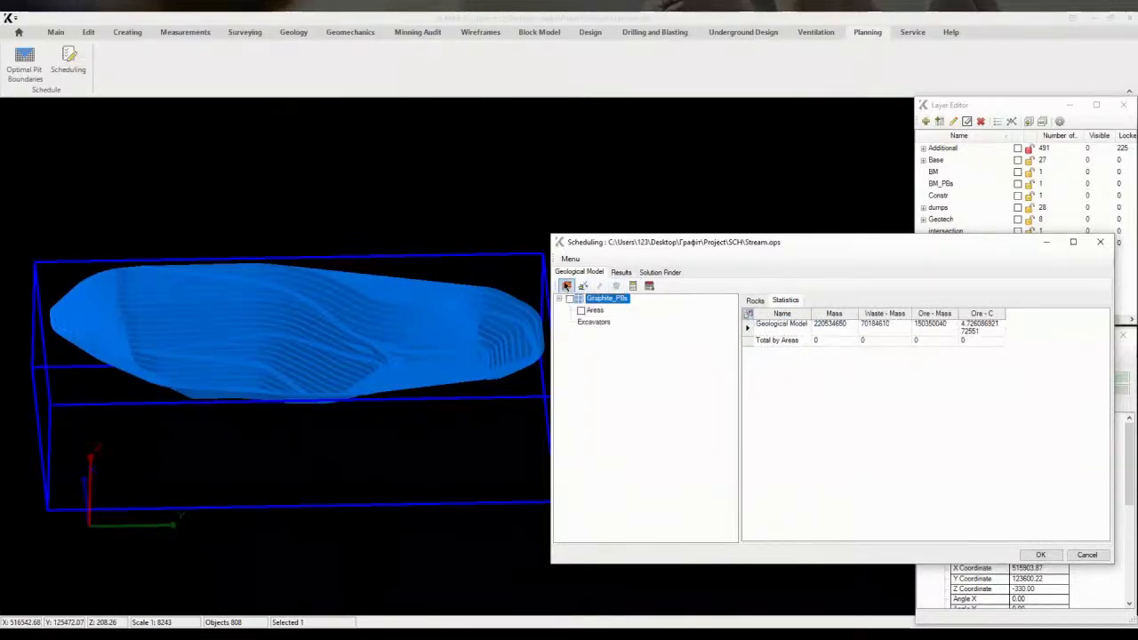
pyautogui.click(567, 287)
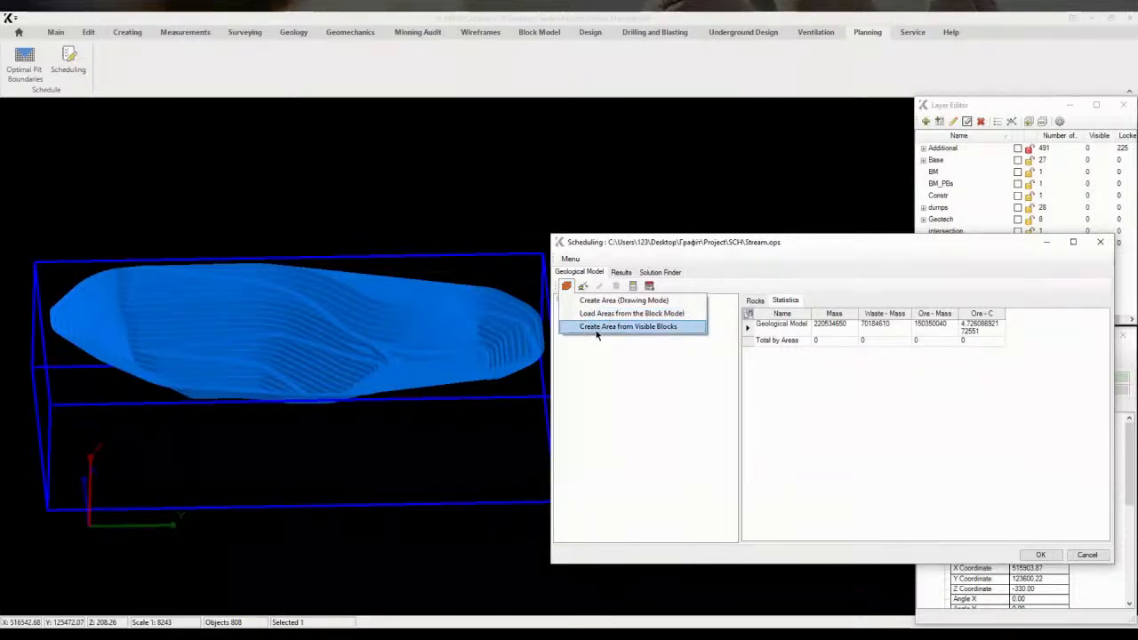
pyautogui.click(623, 313)
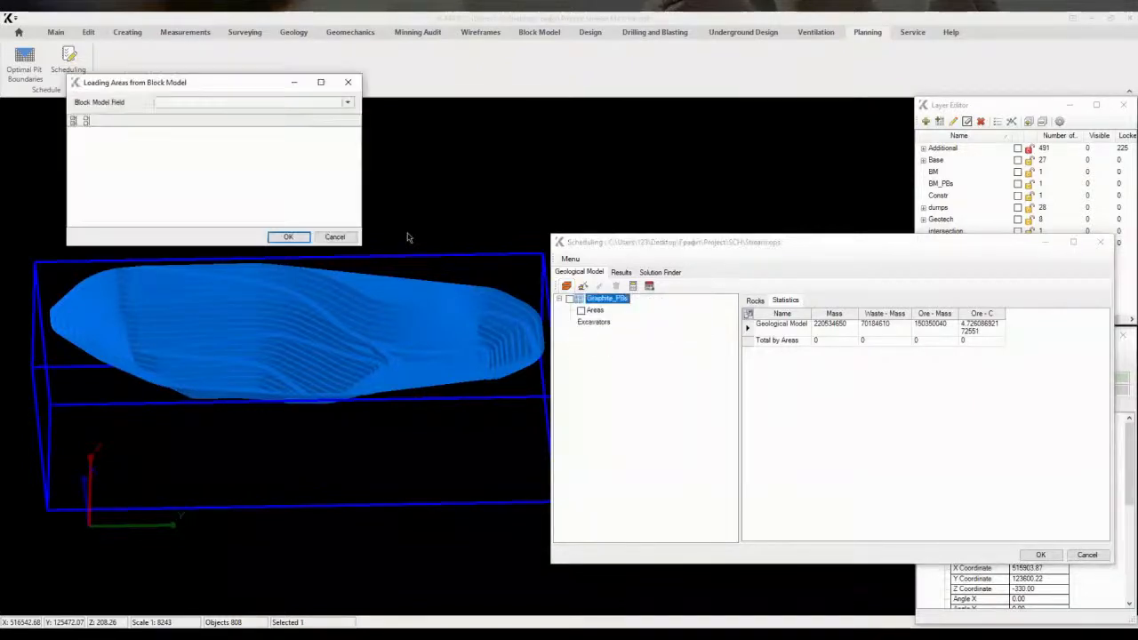
pyautogui.click(228, 103)
pyautogui.click(172, 147)
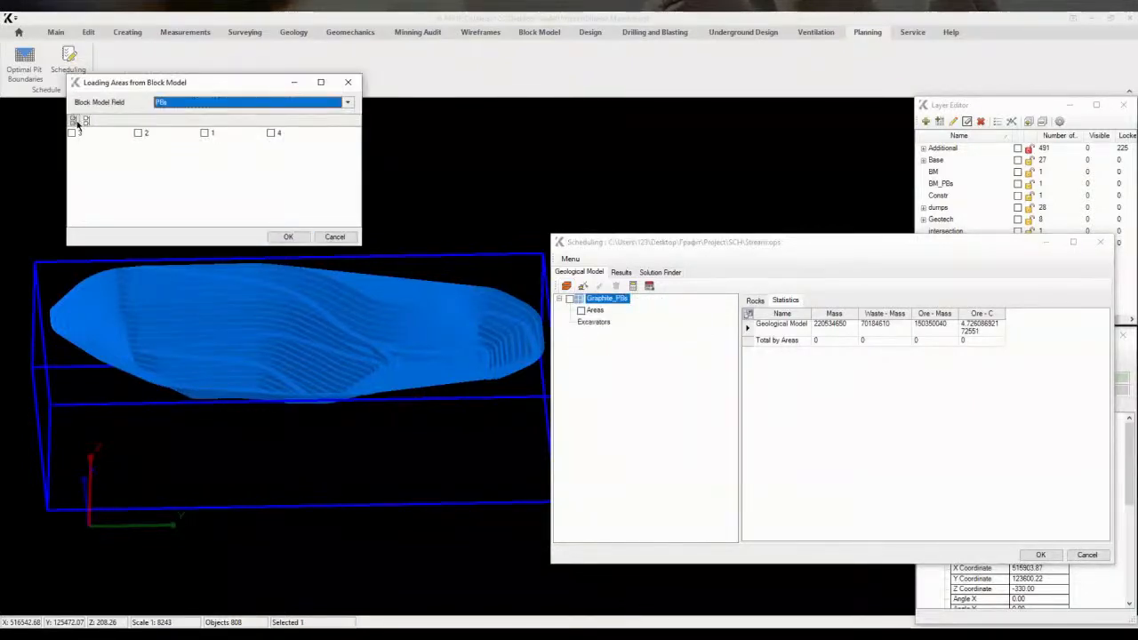
pyautogui.click(289, 237)
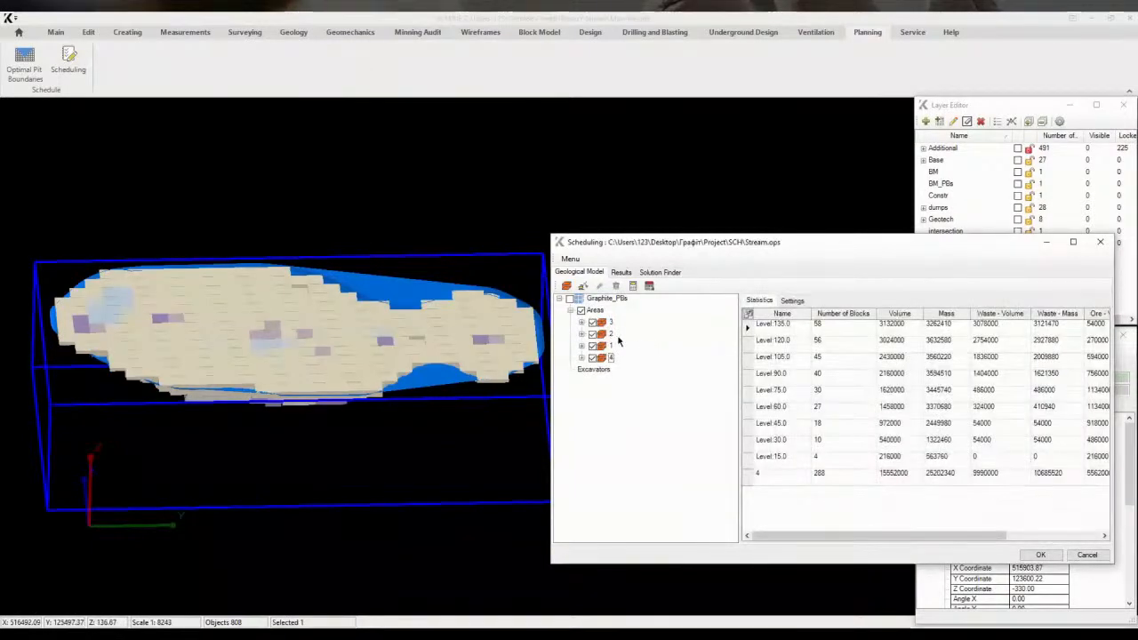
# Inspect each area's blocks and level statistics by toggling area visibility one at a time
pyautogui.click(581, 310)
pyautogui.click(593, 346)
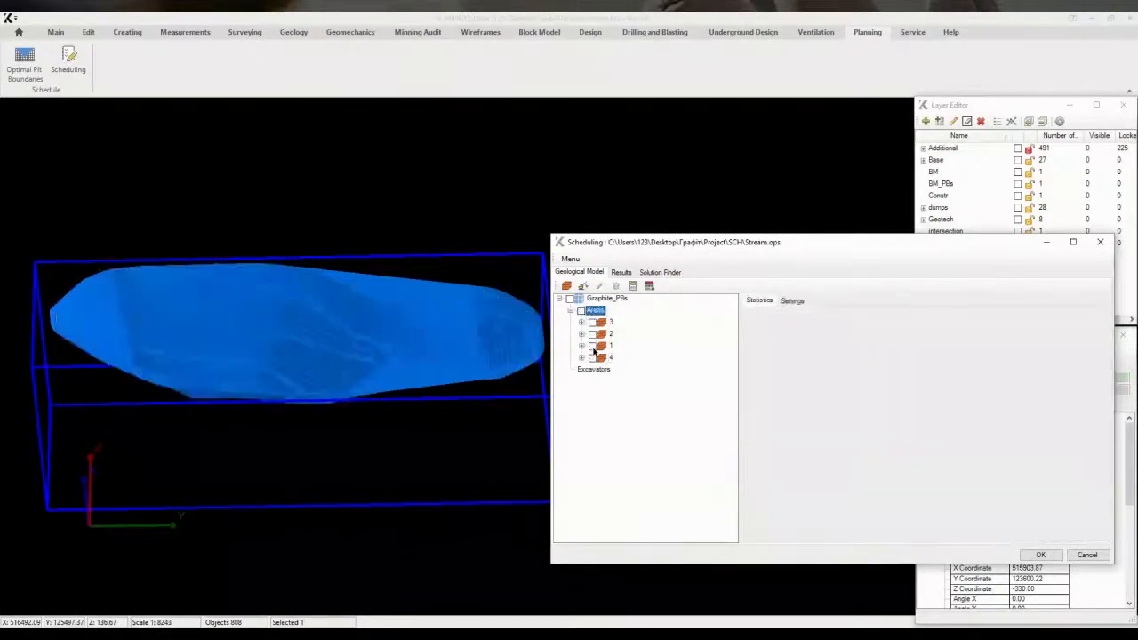
pyautogui.moveTo(480, 373); pyautogui.dragTo(435, 347, button='middle')
pyautogui.click(593, 334)
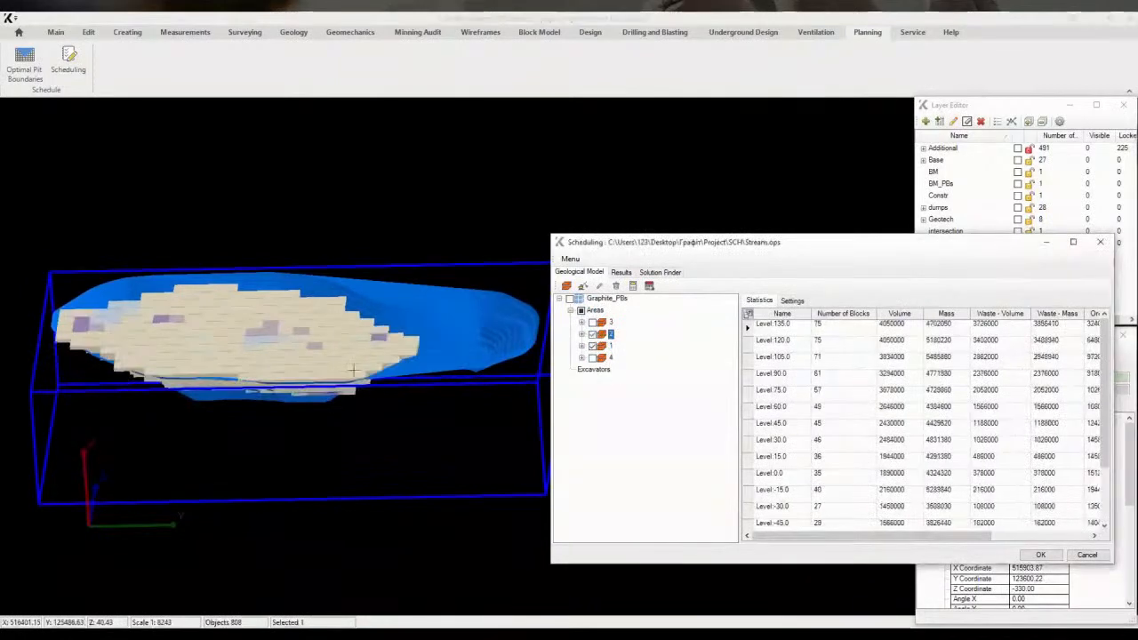
pyautogui.moveTo(503, 366)
pyautogui.mouseDown(button='middle')
pyautogui.moveTo(476, 365)
pyautogui.moveTo(509, 371)
pyautogui.mouseUp(button='middle')
pyautogui.click(593, 322)
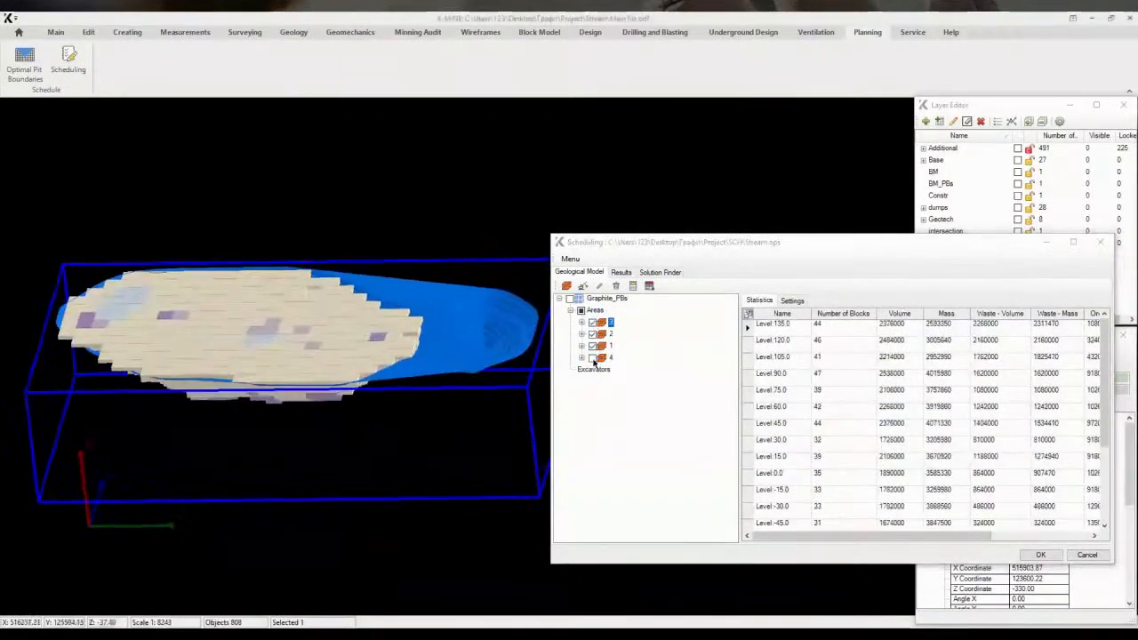
pyautogui.click(593, 358)
pyautogui.moveTo(432, 364); pyautogui.dragTo(462, 350, button='middle')
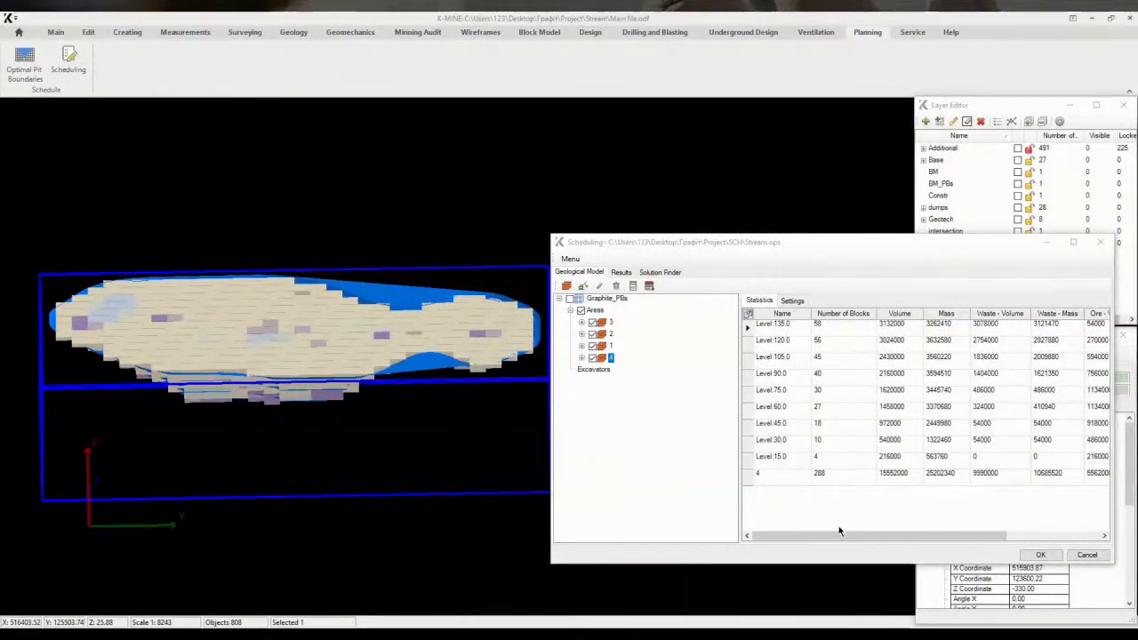
pyautogui.moveTo(840, 538)
pyautogui.mouseDown()
pyautogui.moveTo(973, 542)
pyautogui.moveTo(849, 542)
pyautogui.mouseUp()
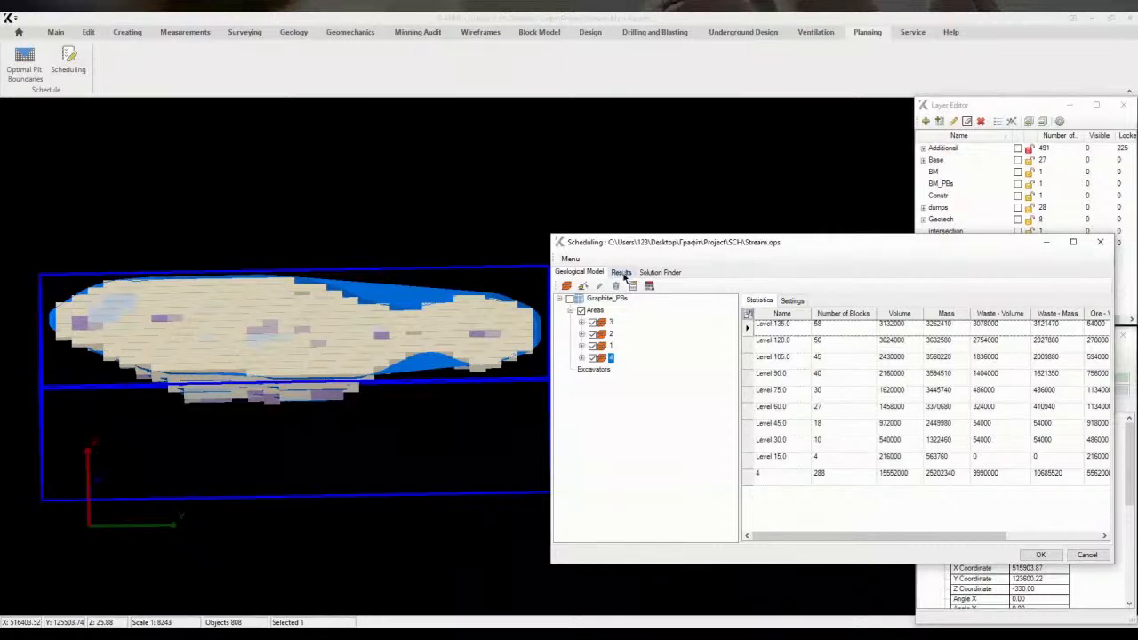
pyautogui.click(596, 311)
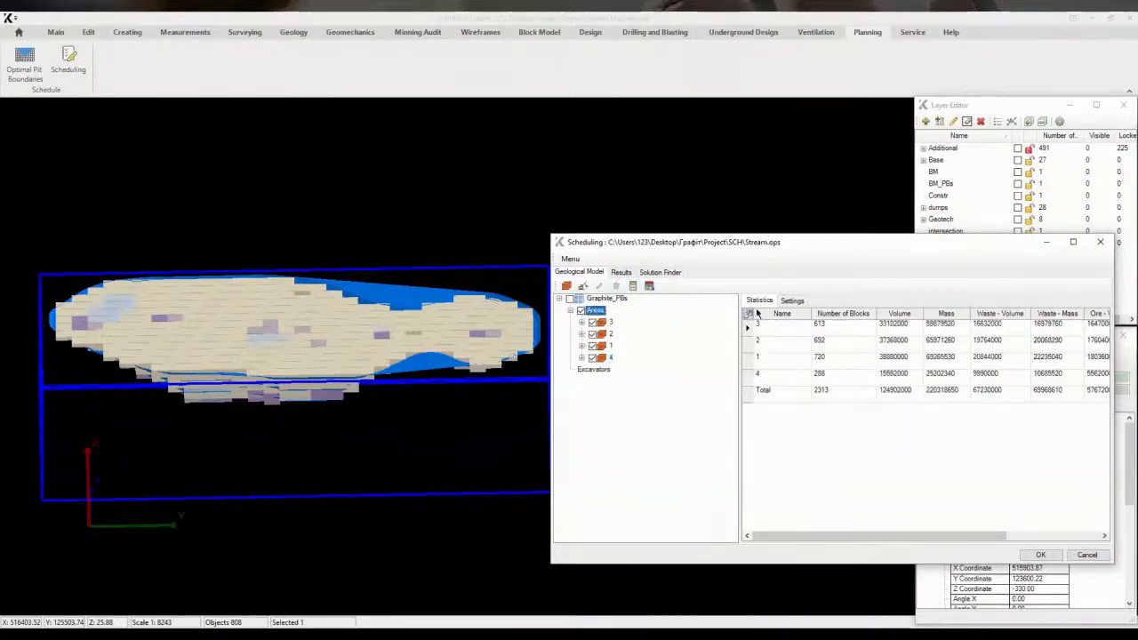
# Set area defaults to 3 benches mined simultaneously, 100 maximum benches per period and 60 overlying bench width
pyautogui.click(786, 301)
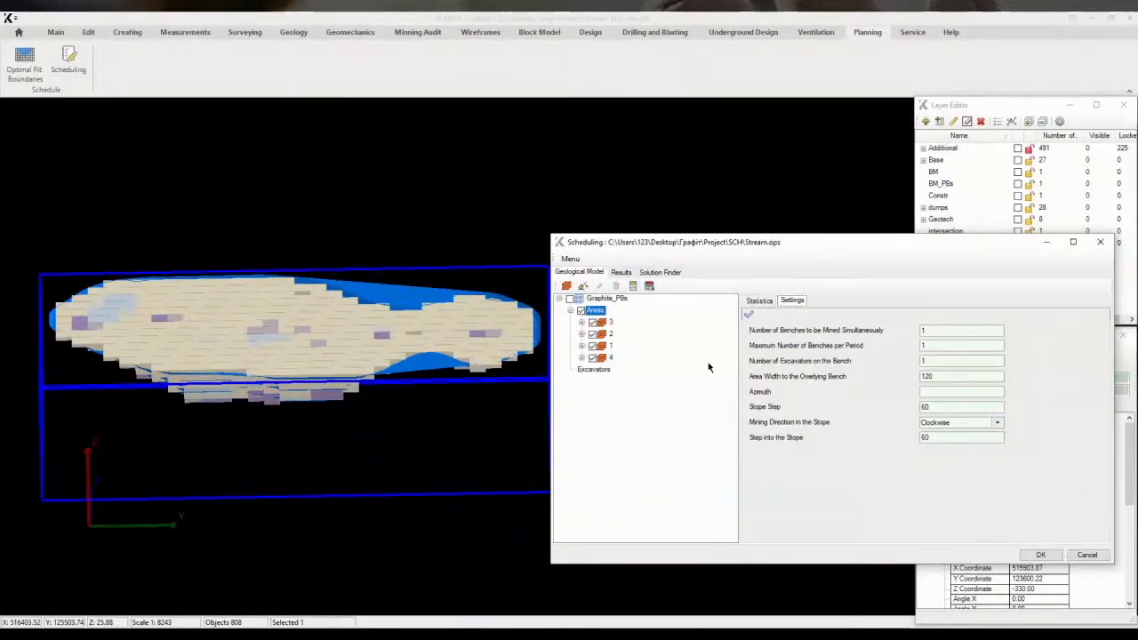
pyautogui.moveTo(939, 332); pyautogui.dragTo(869, 336)
pyautogui.write('3')
pyautogui.moveTo(935, 376); pyautogui.dragTo(874, 377)
# Display only area 1 and view its blocks from above
pyautogui.click(611, 326)
pyautogui.click(611, 348)
pyautogui.click(581, 311)
pyautogui.click(593, 347)
pyautogui.moveTo(347, 389); pyautogui.dragTo(376, 419, button='middle')
pyautogui.press('Home')
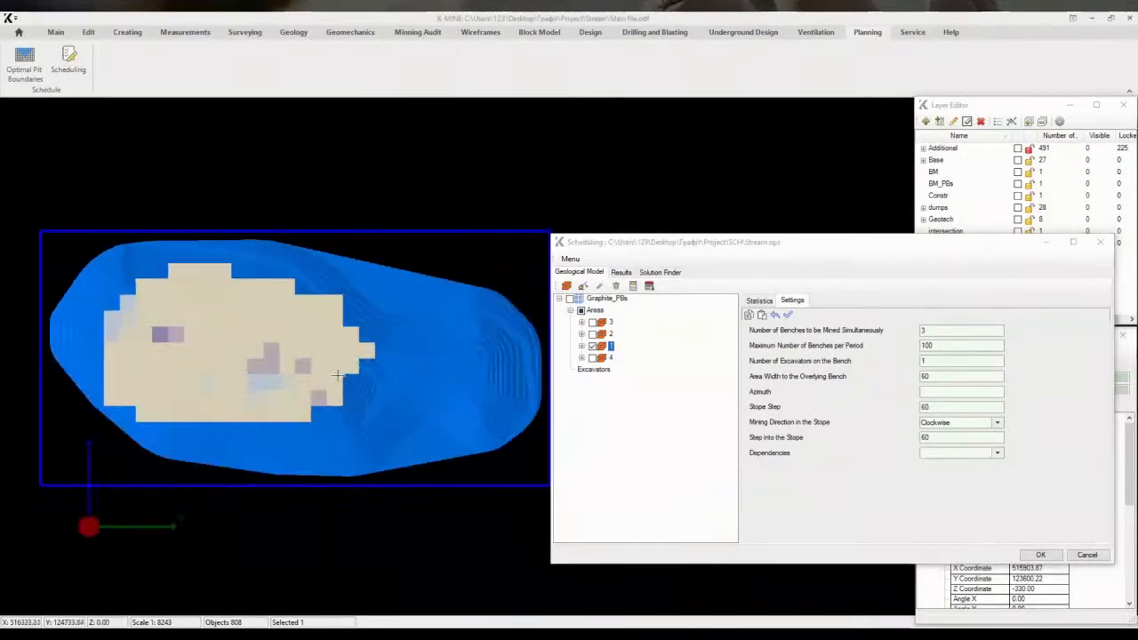
pyautogui.moveTo(340, 366); pyautogui.dragTo(371, 364, button='middle')
# Show pushback 1's VF pit surface in the PB layer and compare it with area 1's blocks
pyautogui.click(1027, 227)
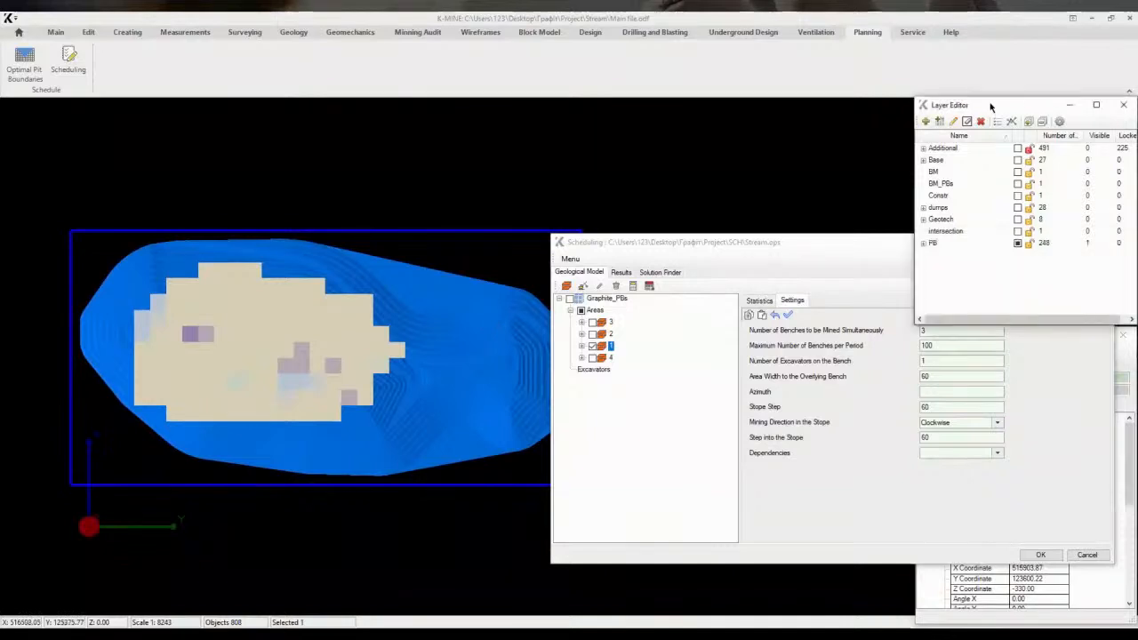
pyautogui.click(938, 183)
pyautogui.click(923, 244)
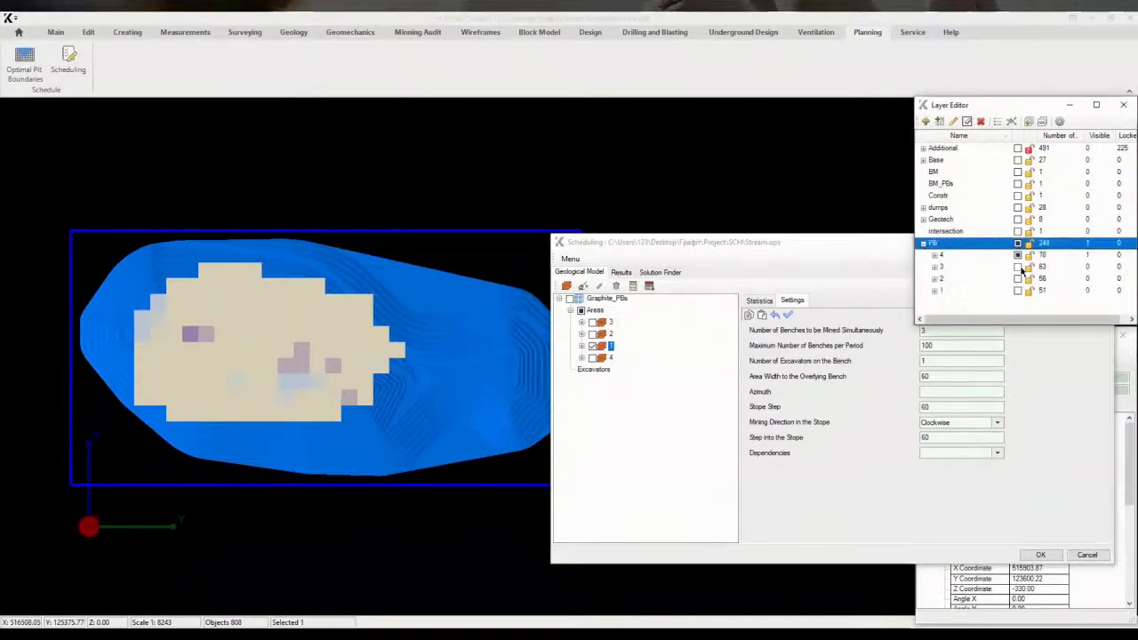
pyautogui.click(1018, 255)
pyautogui.click(935, 291)
pyautogui.click(994, 301)
pyautogui.scroll(-1, 1001, 291)
pyautogui.click(1004, 303)
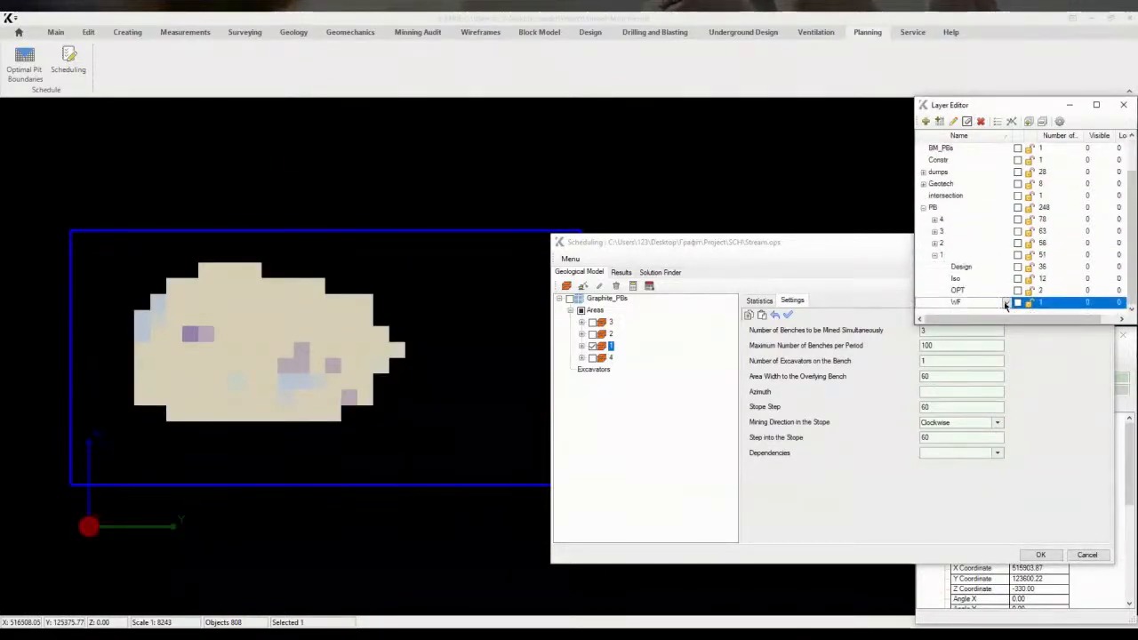
pyautogui.click(1018, 303)
pyautogui.moveTo(437, 358); pyautogui.dragTo(430, 392, button='middle')
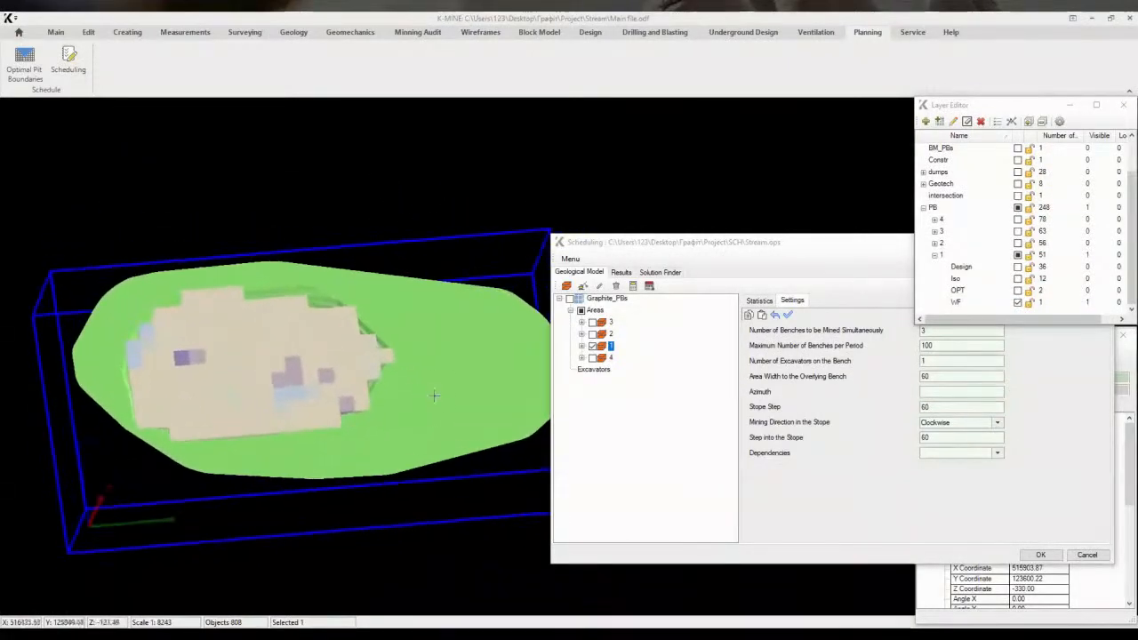
pyautogui.click(594, 347)
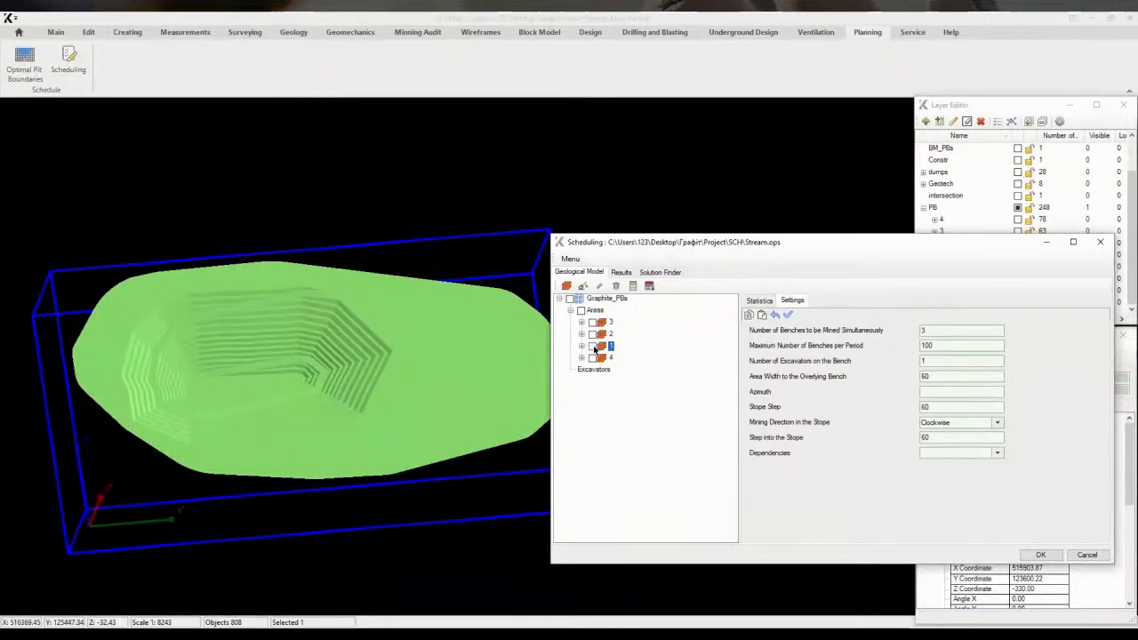
pyautogui.click(594, 347)
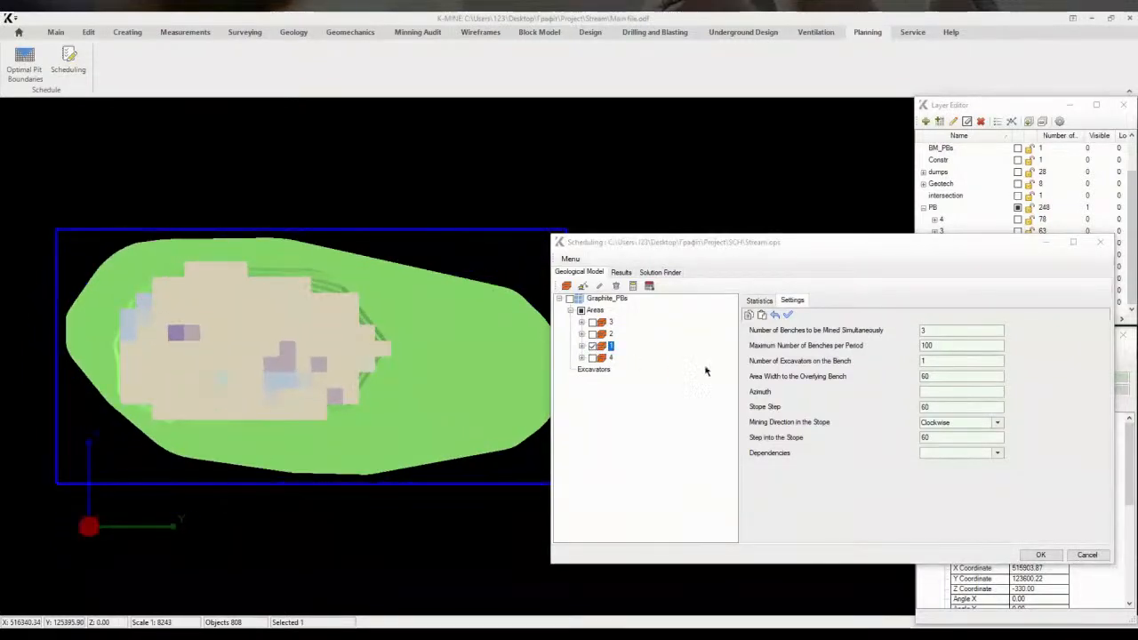
pyautogui.click(927, 393)
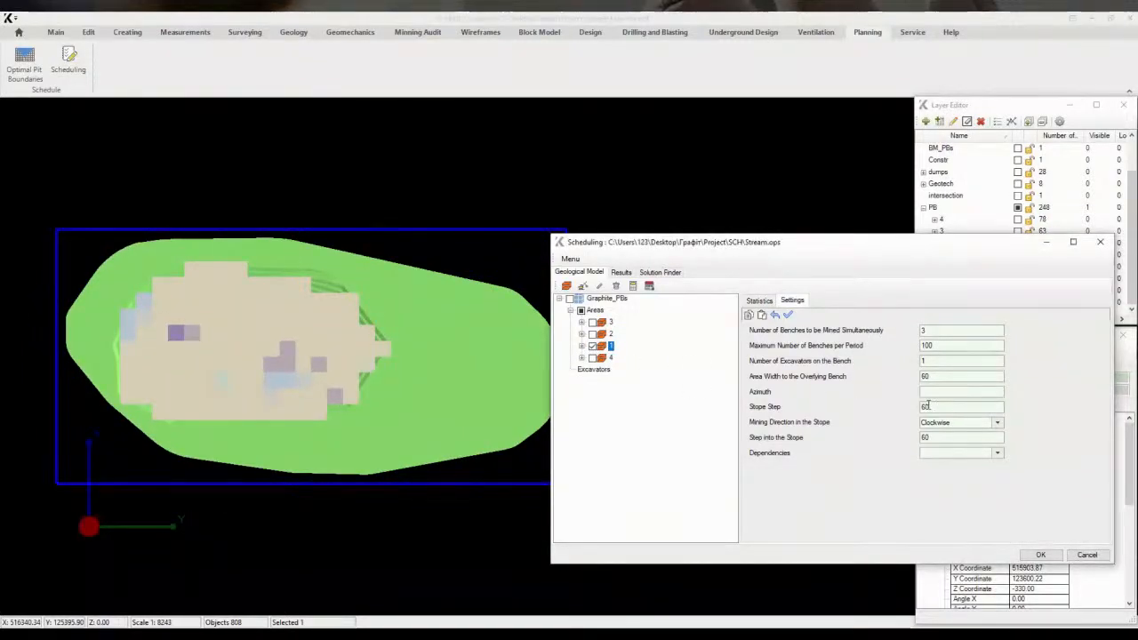
pyautogui.click(925, 436)
# Select area 2 and set its mining azimuth to 90°
pyautogui.click(592, 348)
pyautogui.click(593, 335)
pyautogui.click(964, 218)
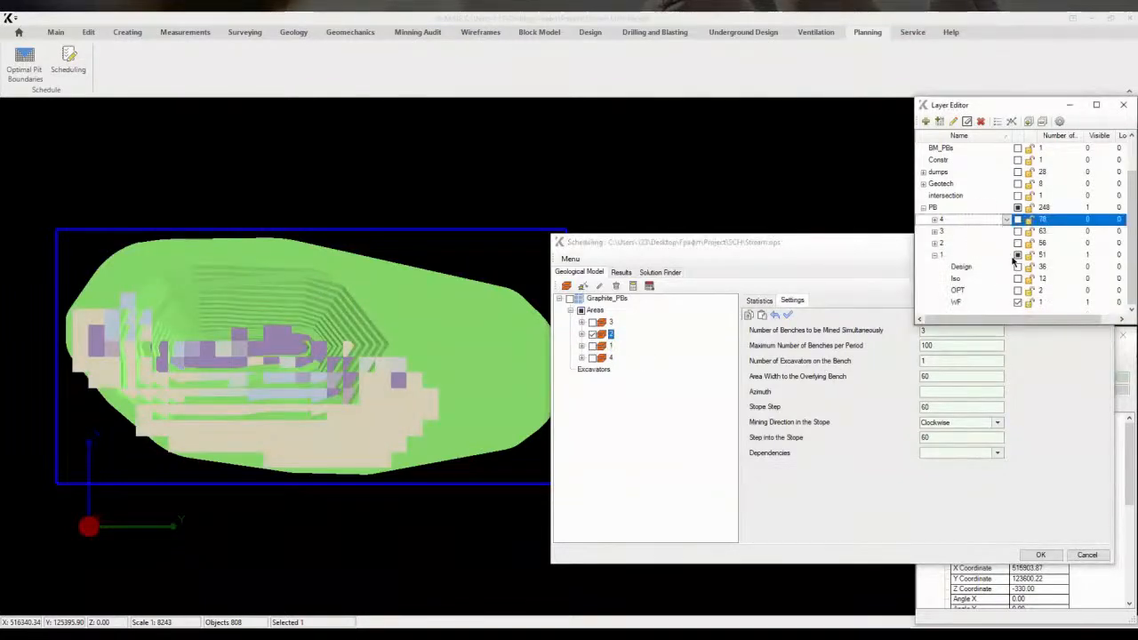
pyautogui.click(1018, 302)
pyautogui.click(935, 257)
pyautogui.click(937, 255)
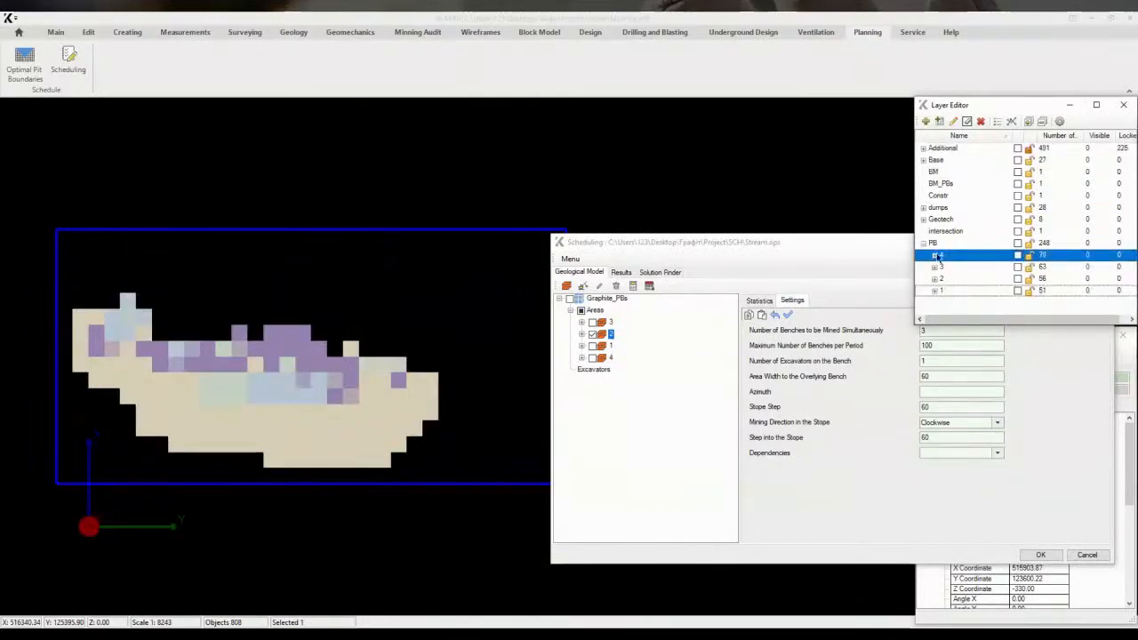
pyautogui.click(935, 391)
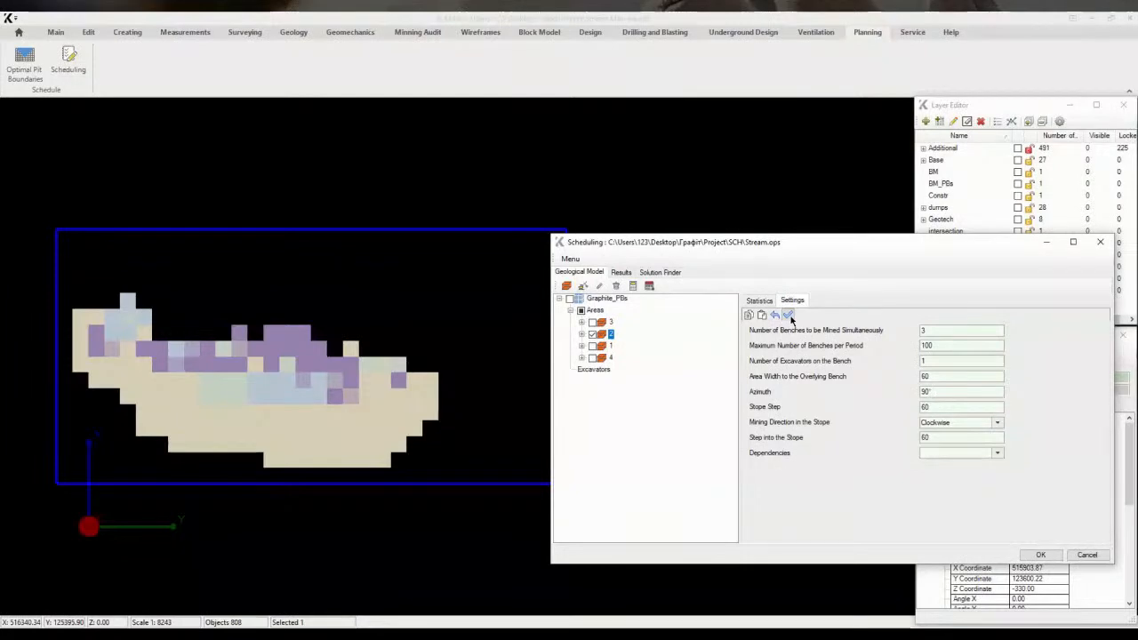
# Select area 3 and set its mining azimuth to 270°
pyautogui.click(592, 334)
pyautogui.click(592, 322)
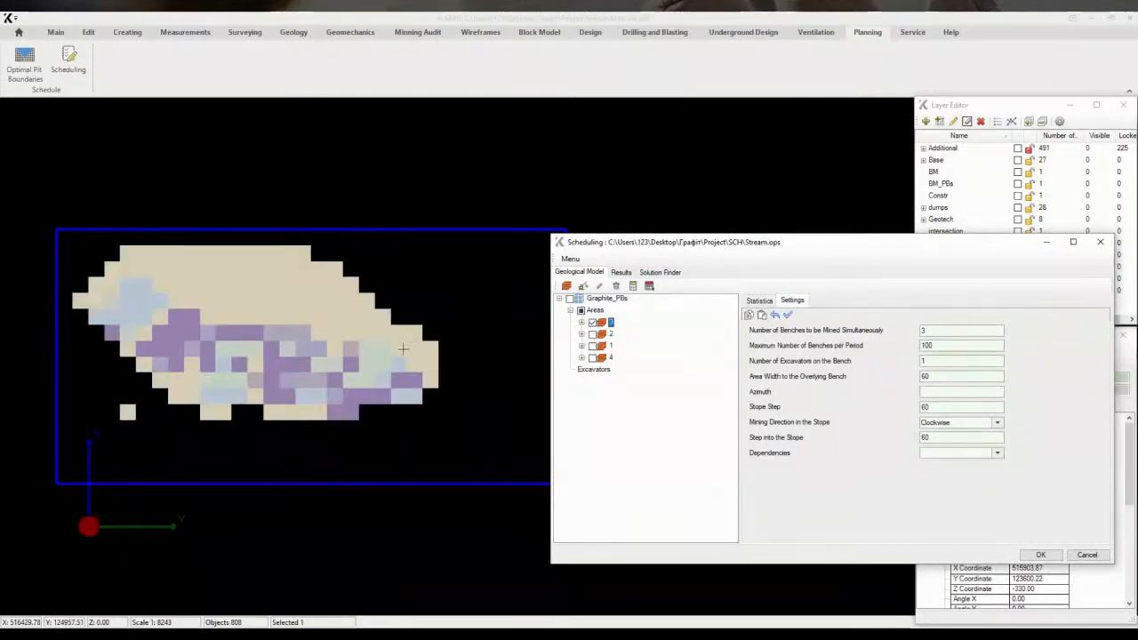
pyautogui.moveTo(405, 350); pyautogui.dragTo(317, 363, button='middle')
pyautogui.click(945, 394)
pyautogui.write('270')
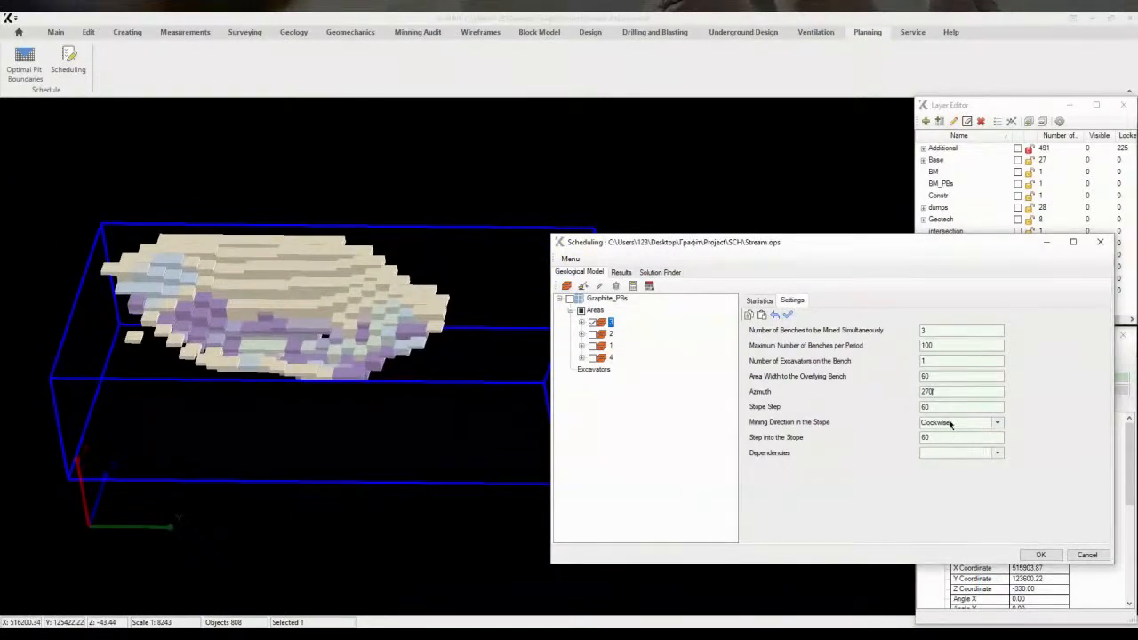
# Select area 4 and set its mining azimuth to 270°
pyautogui.click(593, 322)
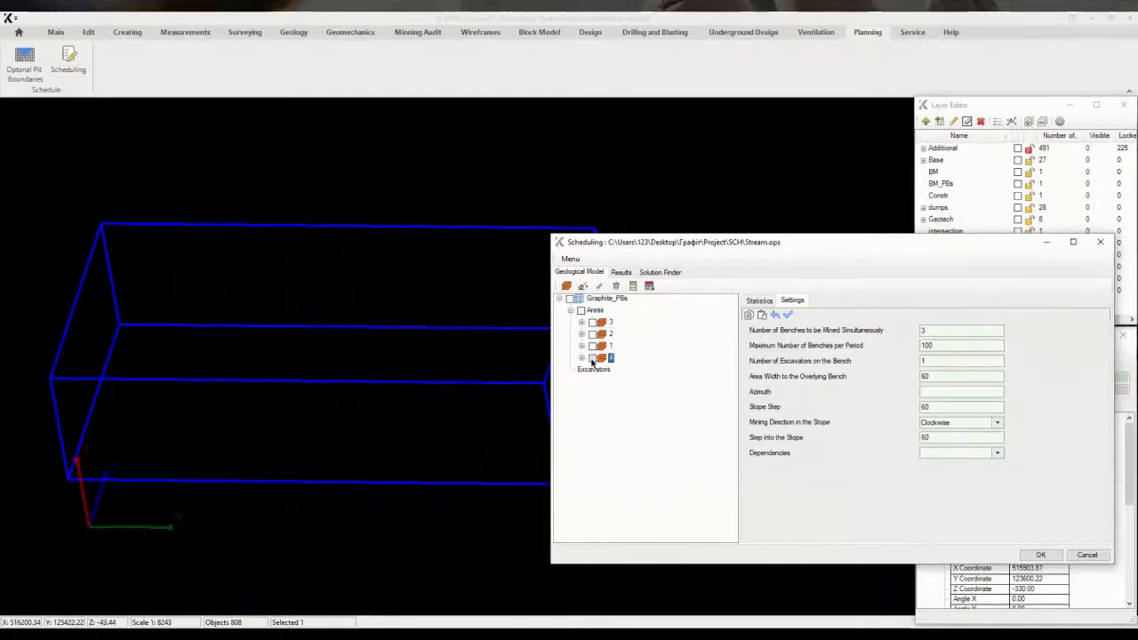
pyautogui.click(592, 357)
pyautogui.moveTo(491, 341)
pyautogui.mouseDown(button='middle')
pyautogui.moveTo(513, 367)
pyautogui.moveTo(487, 351)
pyautogui.mouseUp(button='middle')
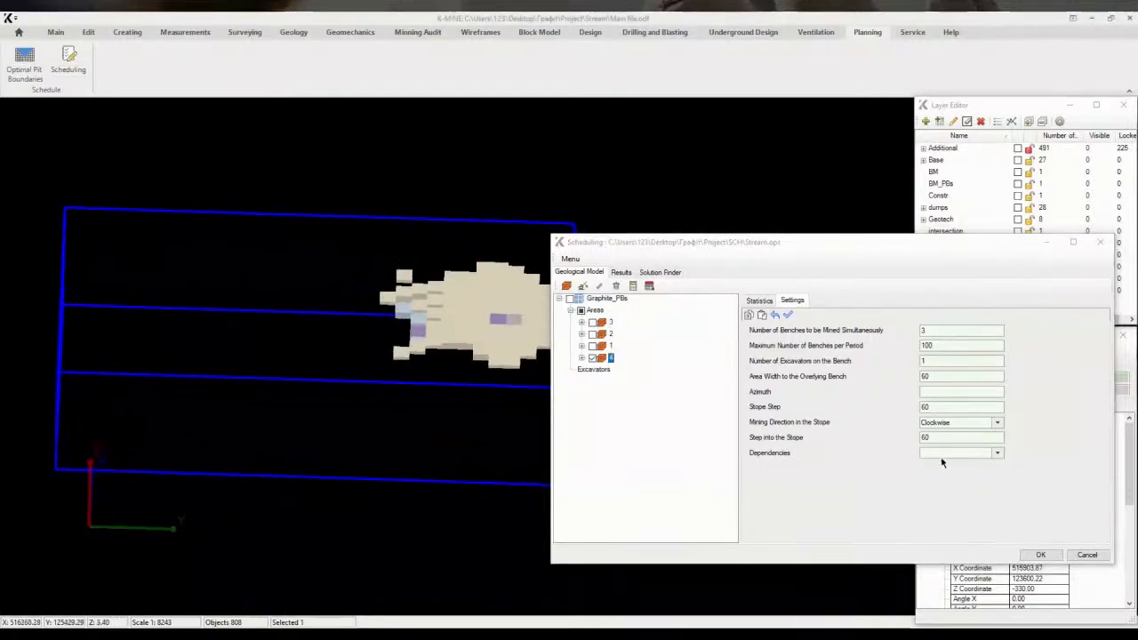
pyautogui.click(934, 396)
pyautogui.write('270')
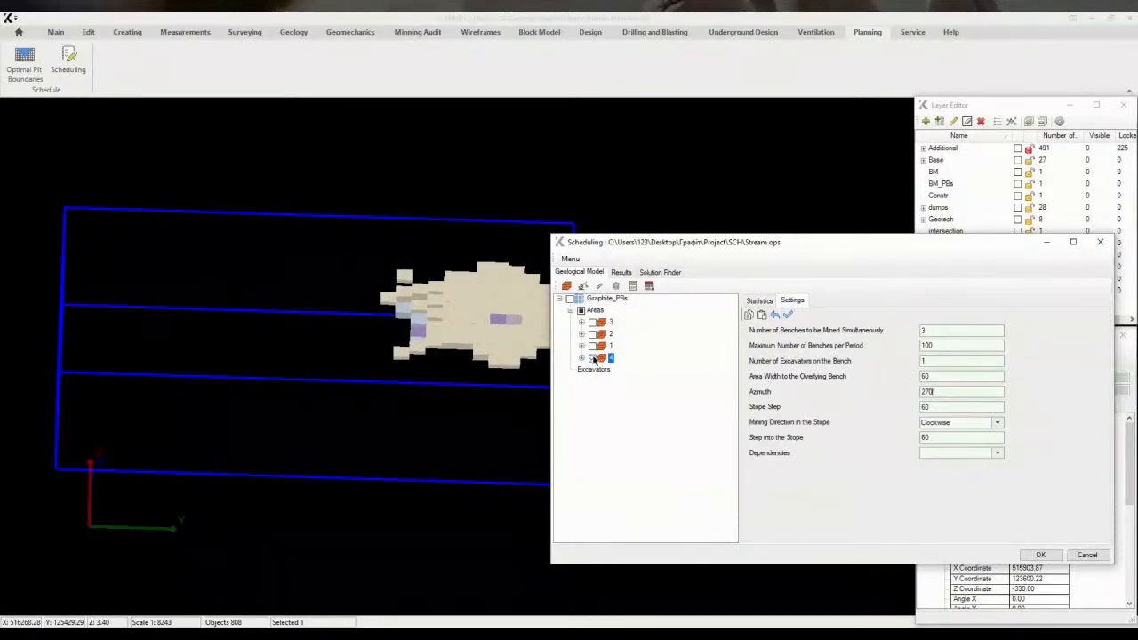
# Define the plan's time intervals as 17 one-year periods beginning 01/01/2023
pyautogui.moveTo(332, 415); pyautogui.dragTo(421, 412, button='middle')
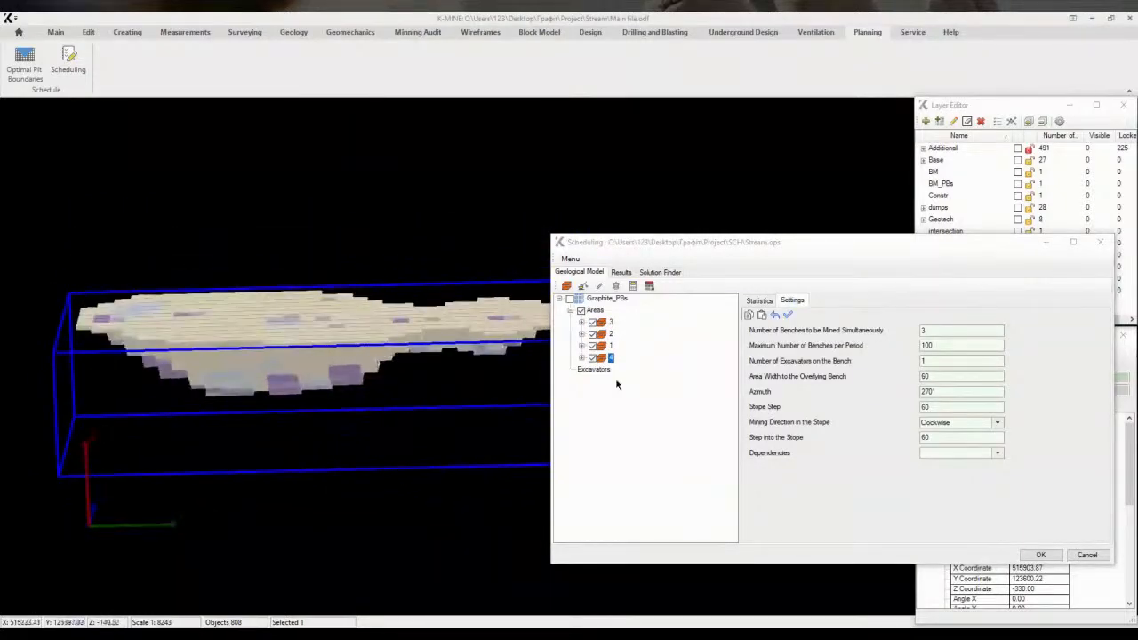
pyautogui.click(594, 369)
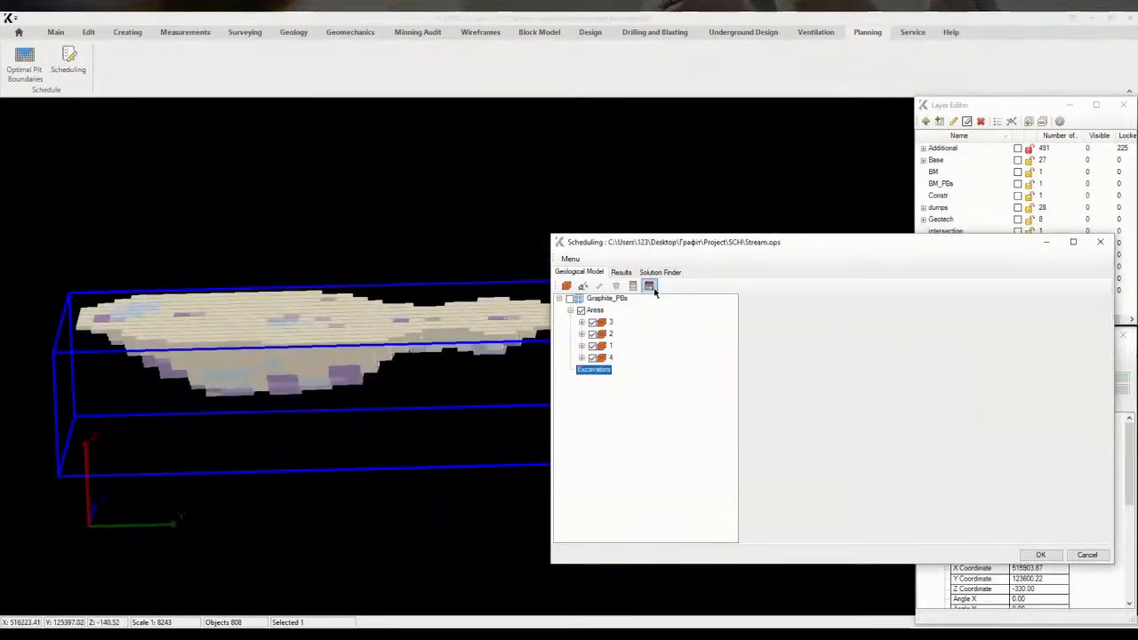
pyautogui.click(649, 285)
pyautogui.click(103, 148)
pyautogui.click(187, 171)
pyautogui.click(173, 206)
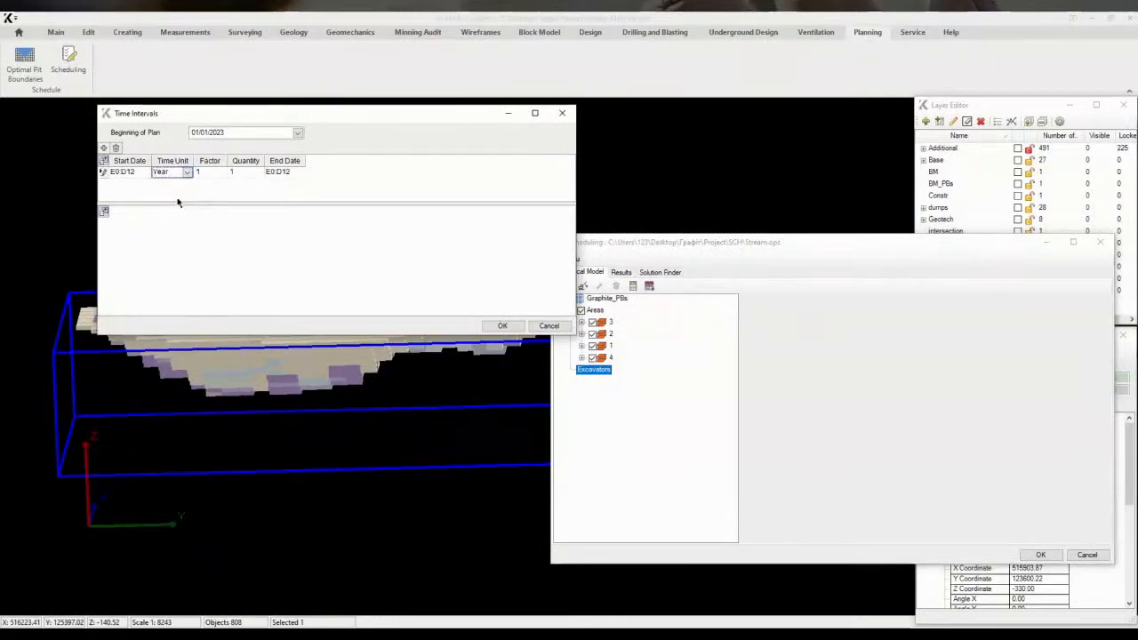
pyautogui.press('Return')
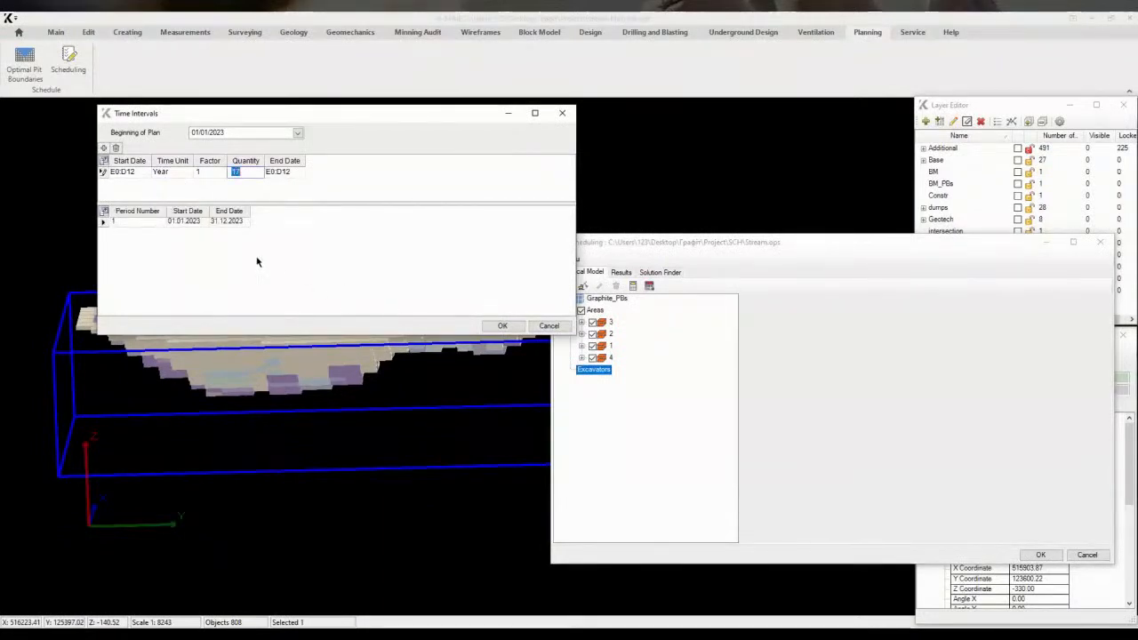
pyautogui.click(257, 261)
pyautogui.scroll(-2, 227, 247)
pyautogui.scroll(2, 227, 248)
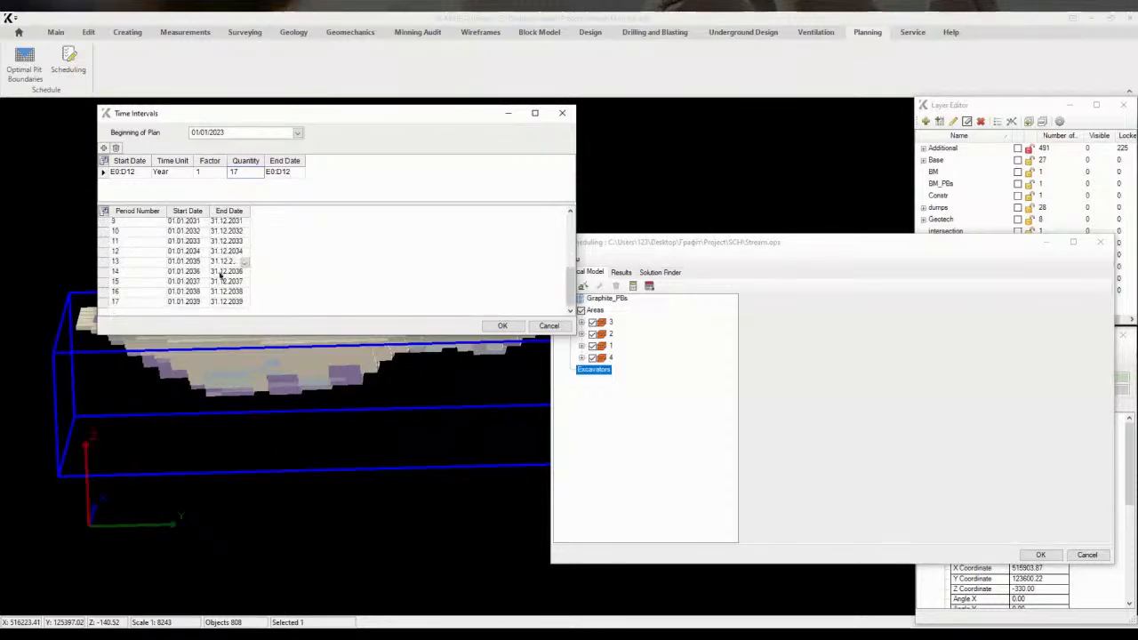
pyautogui.click(164, 191)
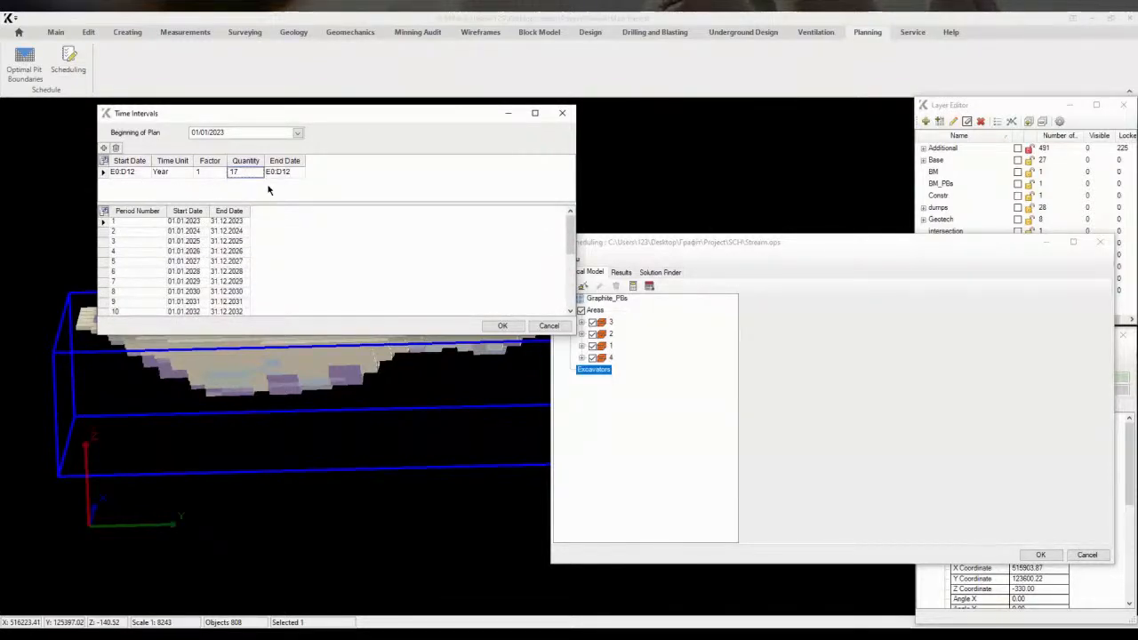
# Add excavators to the schedule's Excavators node and select Excavator_1
pyautogui.click(503, 326)
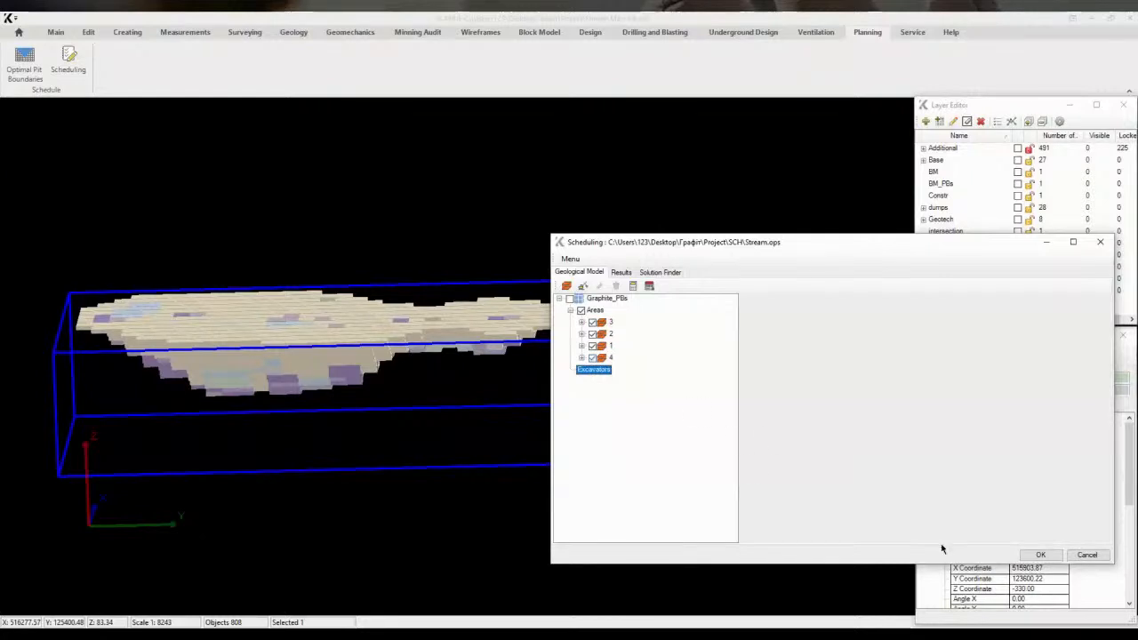
pyautogui.click(595, 312)
pyautogui.click(608, 369)
pyautogui.click(582, 288)
pyautogui.click(574, 369)
pyautogui.click(619, 382)
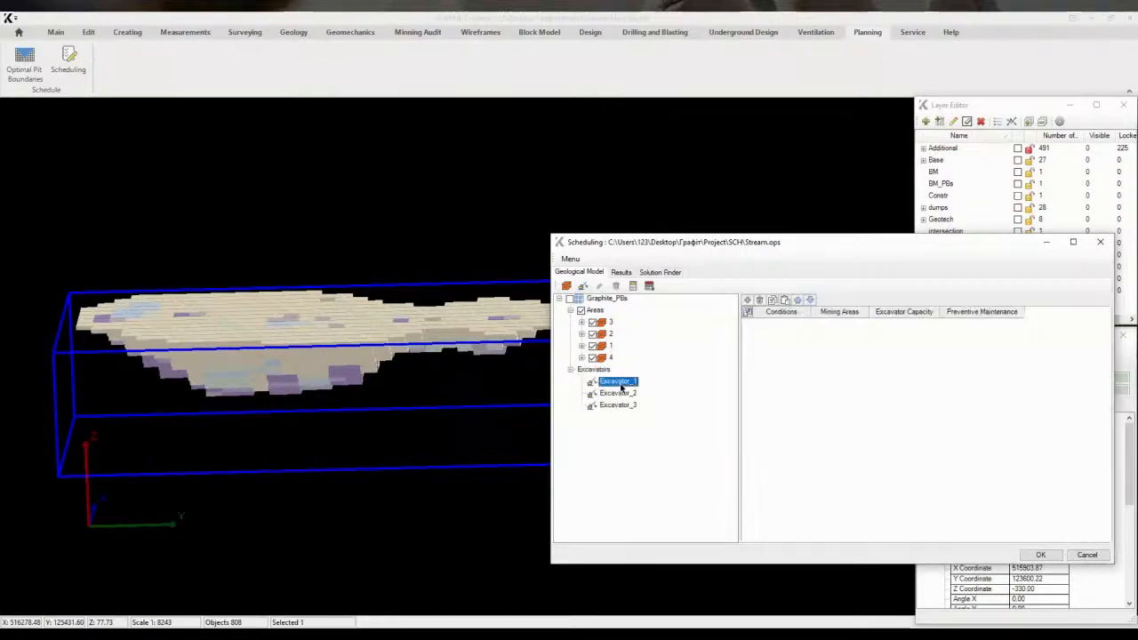
# Add a Beginning of Plan condition row for Excavator_1 and assign it mining area 1
pyautogui.click(748, 313)
pyautogui.click(120, 145)
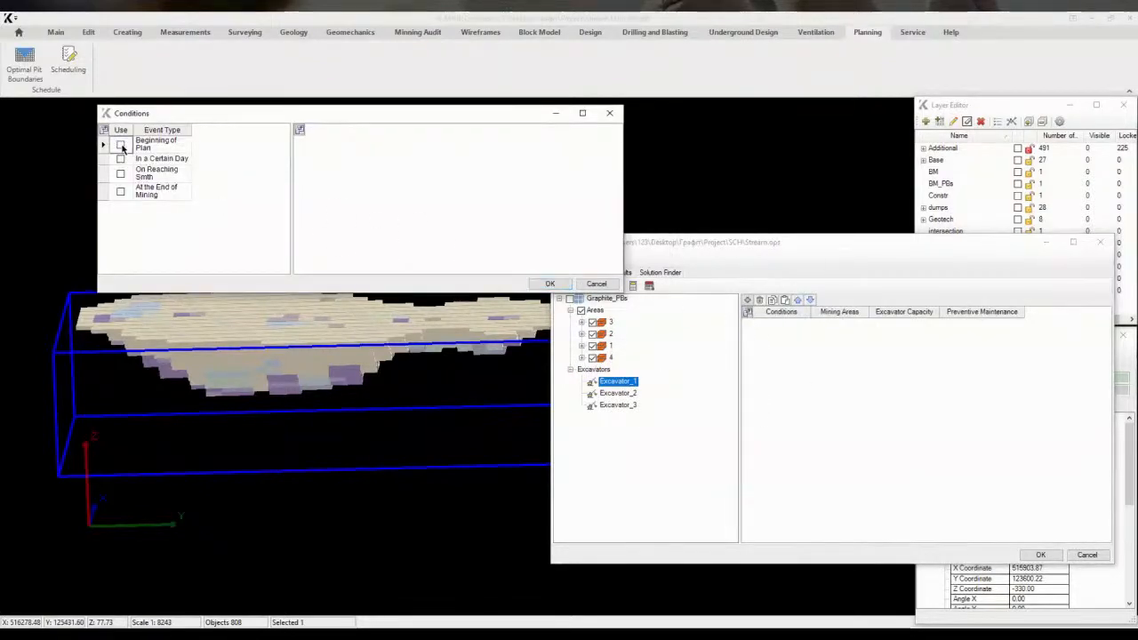
pyautogui.click(550, 284)
pyautogui.click(847, 329)
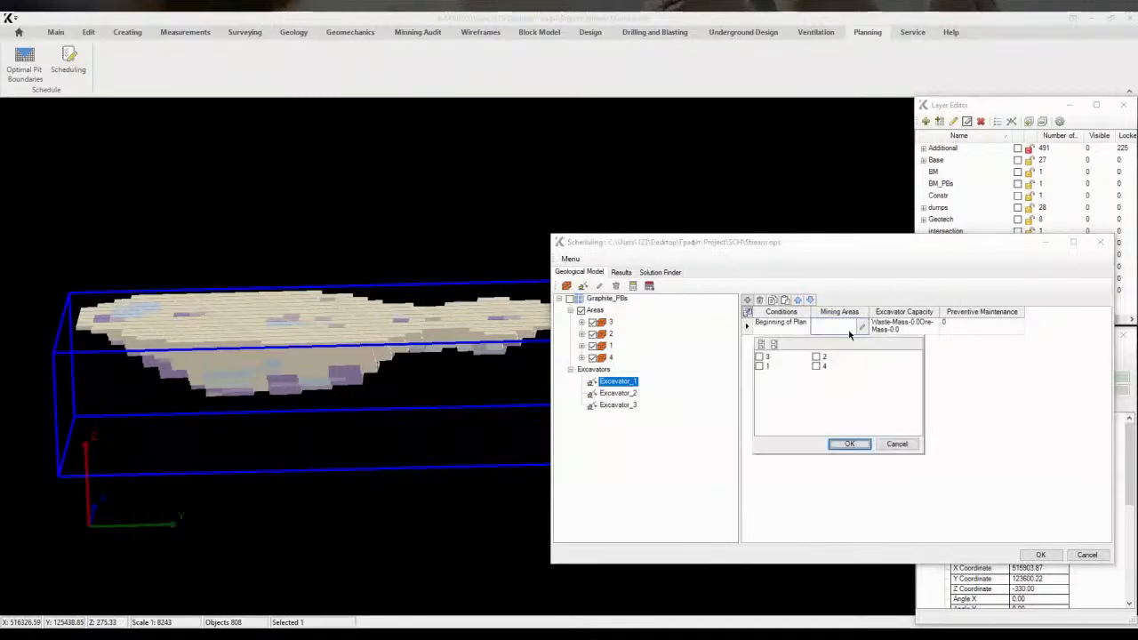
pyautogui.click(760, 367)
pyautogui.click(850, 443)
# Set the Beginning of Plan row's excavator capacity to 12000 for both Waste and Ore mass
pyautogui.click(898, 326)
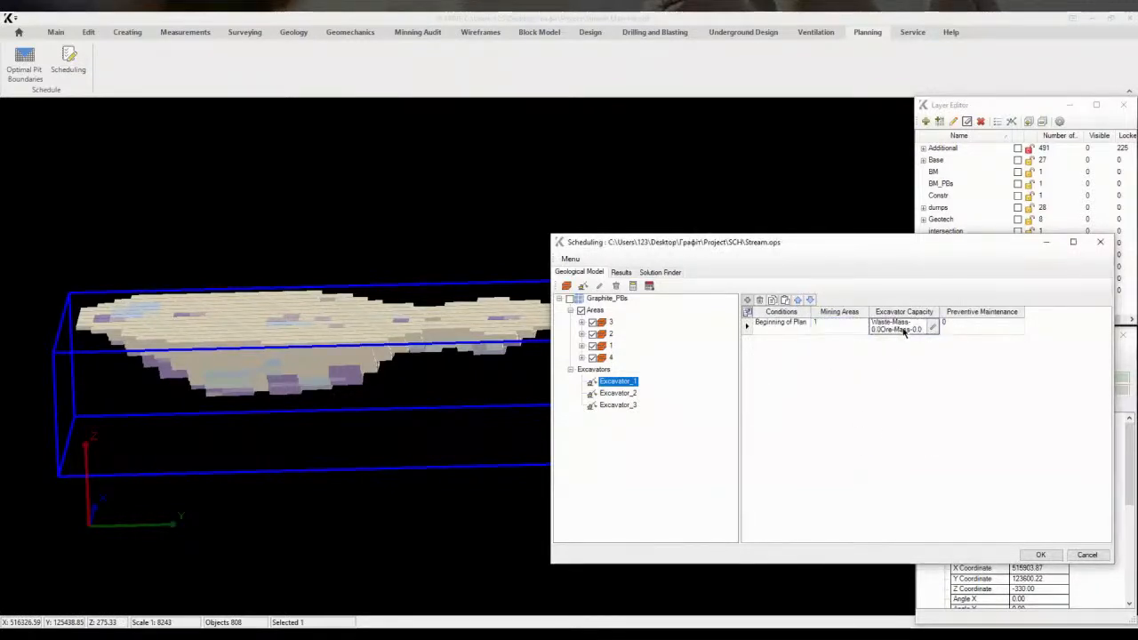
pyautogui.click(932, 329)
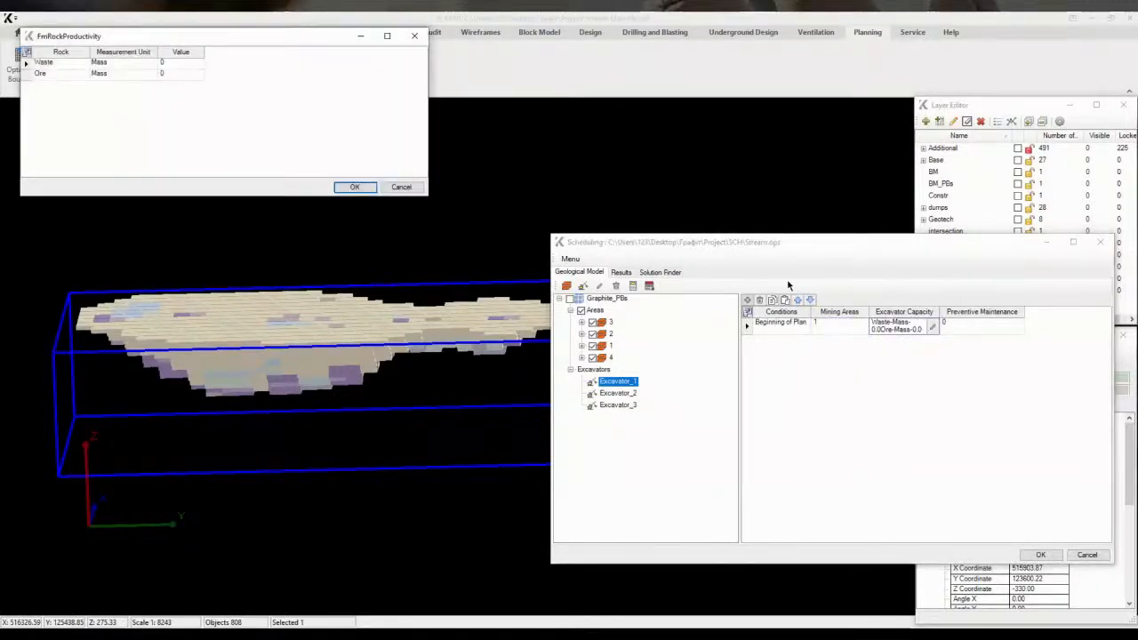
pyautogui.click(183, 66)
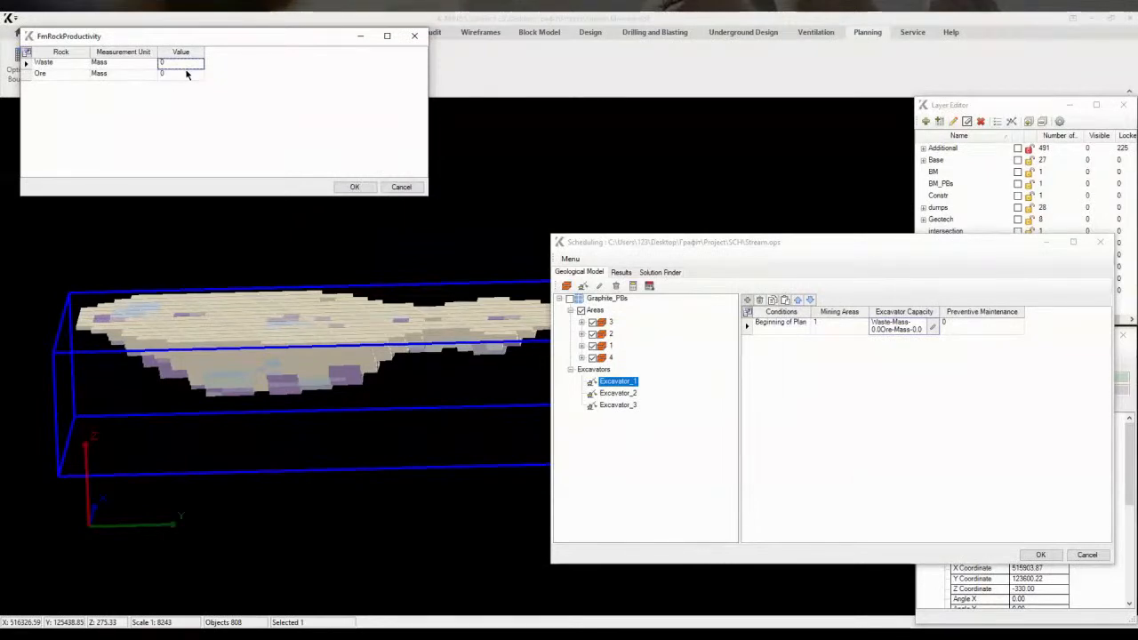
pyautogui.write('12000')
pyautogui.click(187, 74)
pyautogui.write('12000')
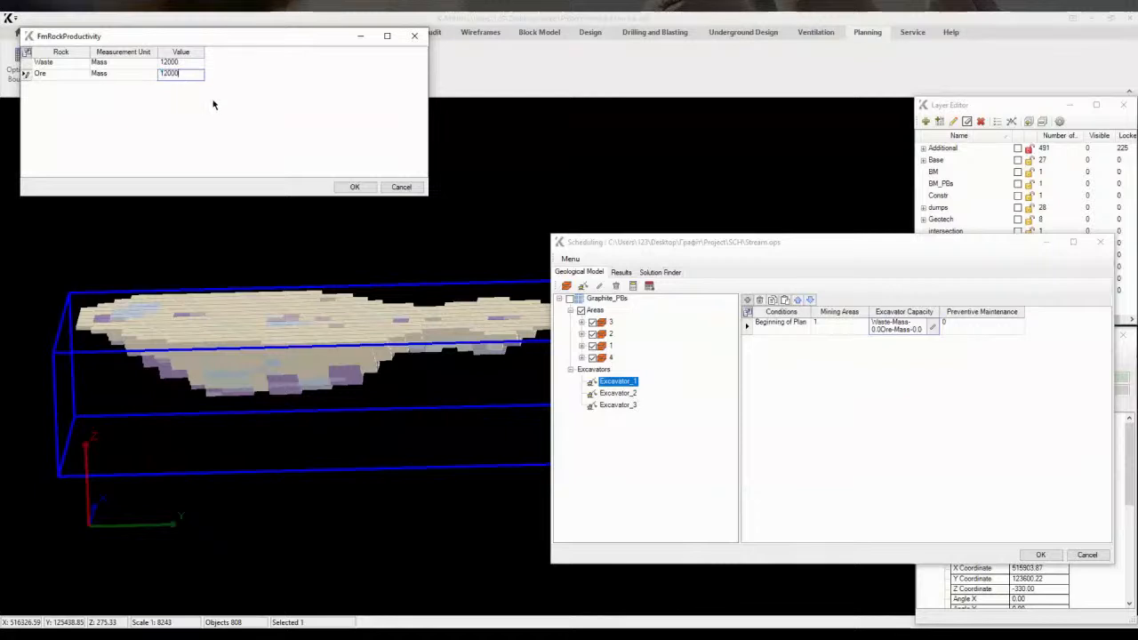
pyautogui.click(342, 186)
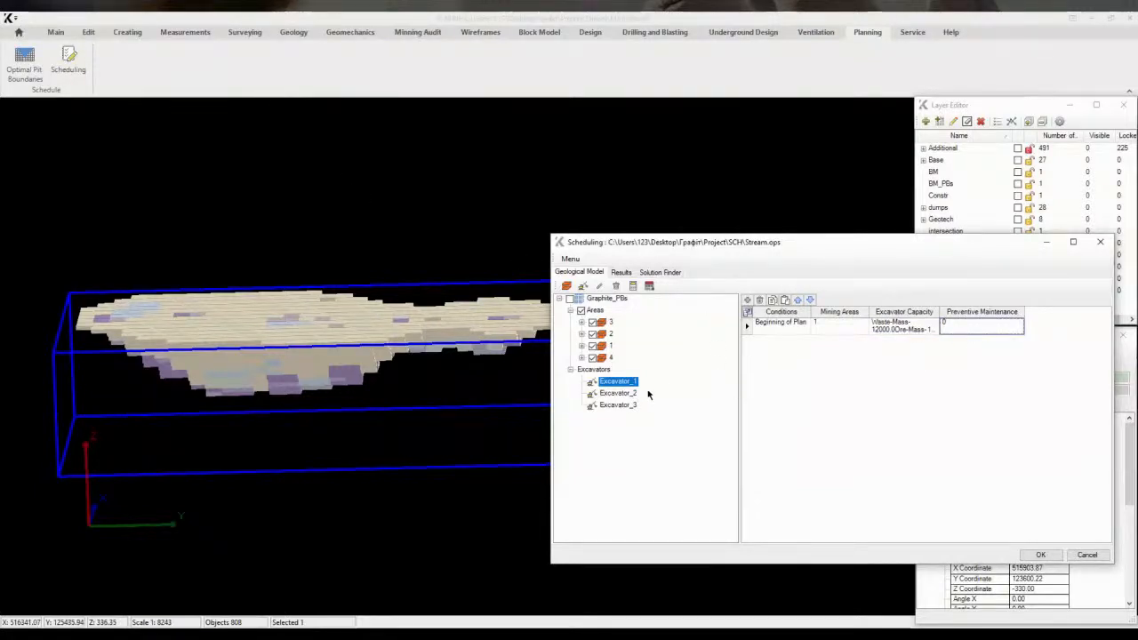
# Add a row triggered at the end of mining in area 1 and assign it mining area 2
pyautogui.click(747, 301)
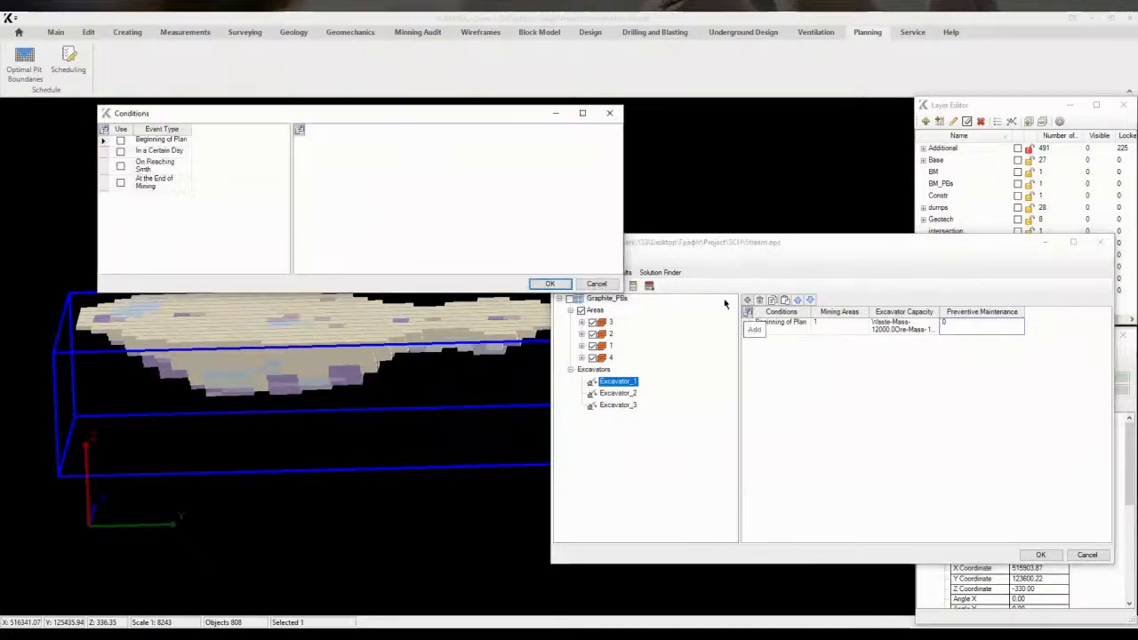
pyautogui.click(122, 184)
pyautogui.click(396, 145)
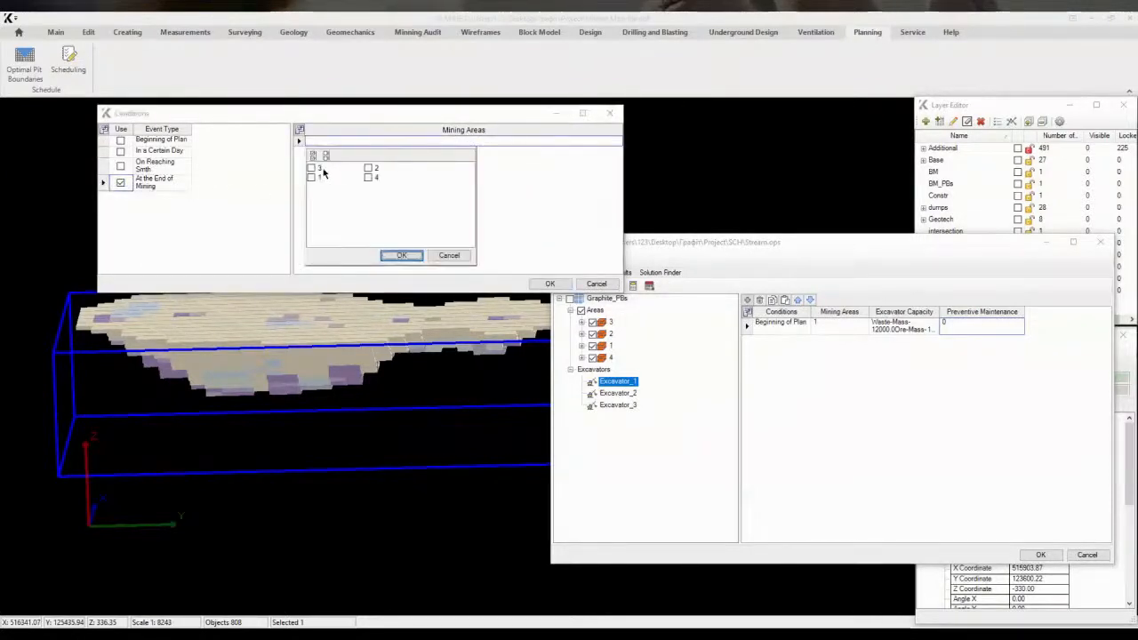
pyautogui.click(311, 177)
pyautogui.click(417, 256)
pyautogui.click(549, 284)
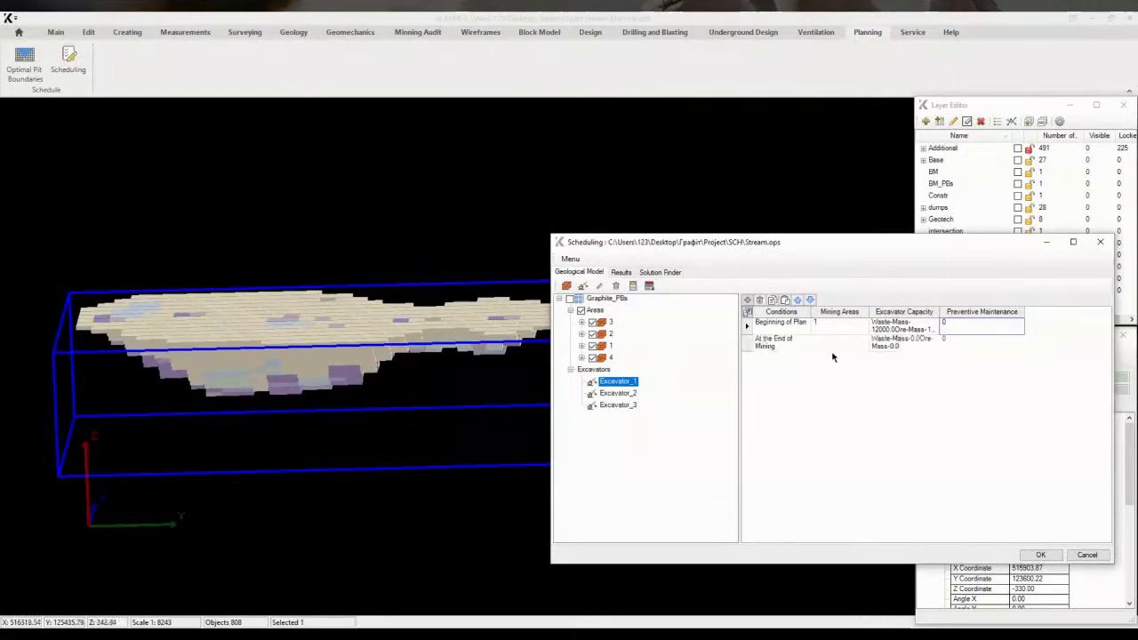
pyautogui.click(836, 342)
pyautogui.click(861, 343)
pyautogui.click(849, 461)
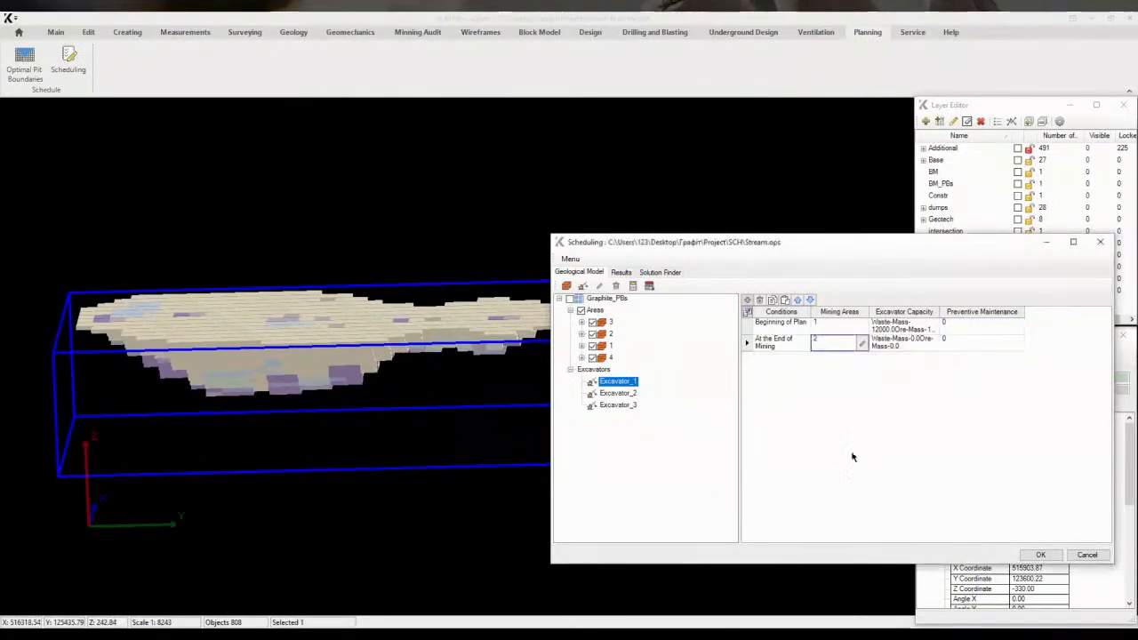
# Set the area 2 row's excavator capacity to 12000 for both Waste and Ore mass
pyautogui.click(898, 342)
pyautogui.click(932, 343)
pyautogui.click(210, 96)
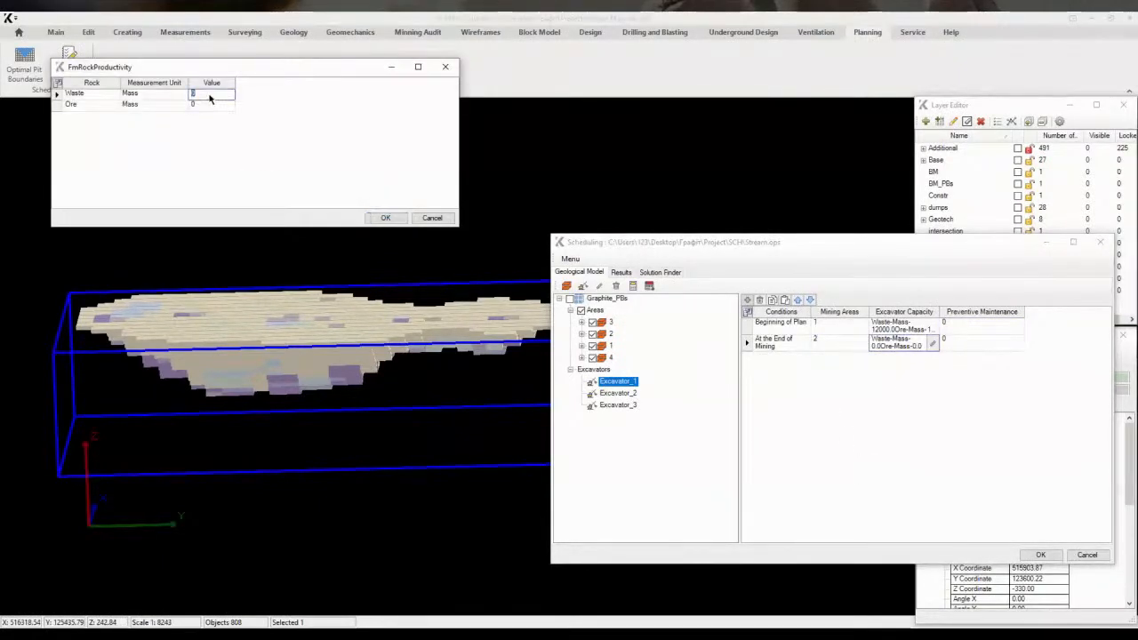
pyautogui.write('12000')
pyautogui.click(198, 106)
pyautogui.write('12000')
pyautogui.click(373, 219)
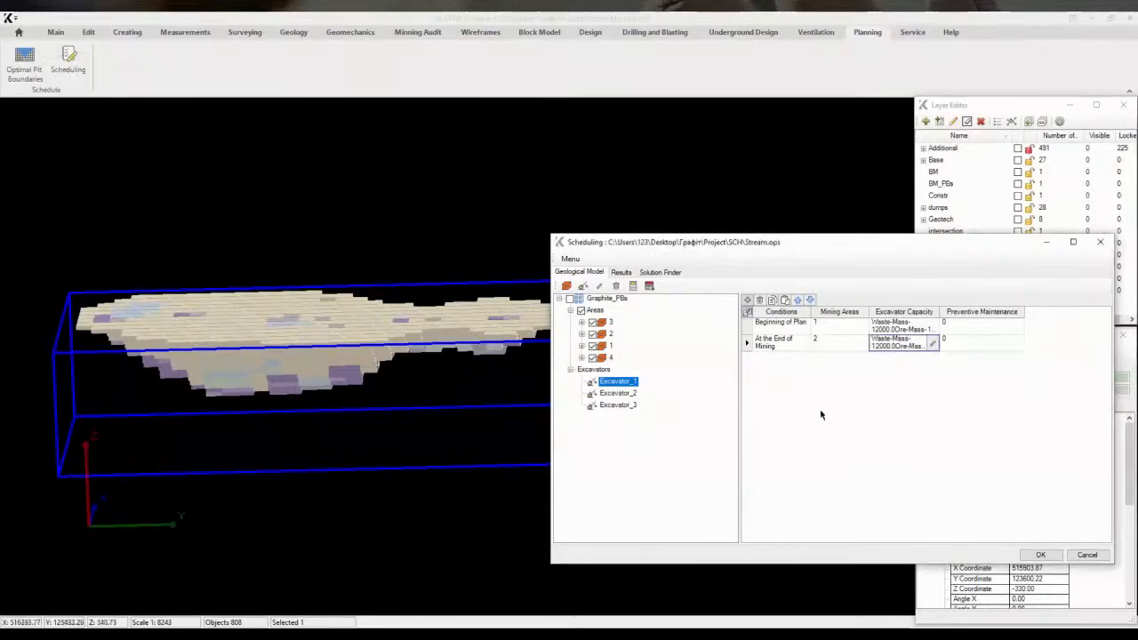
# Add a row triggered at the end of mining in area 2 and assign it mining area 3
pyautogui.click(748, 300)
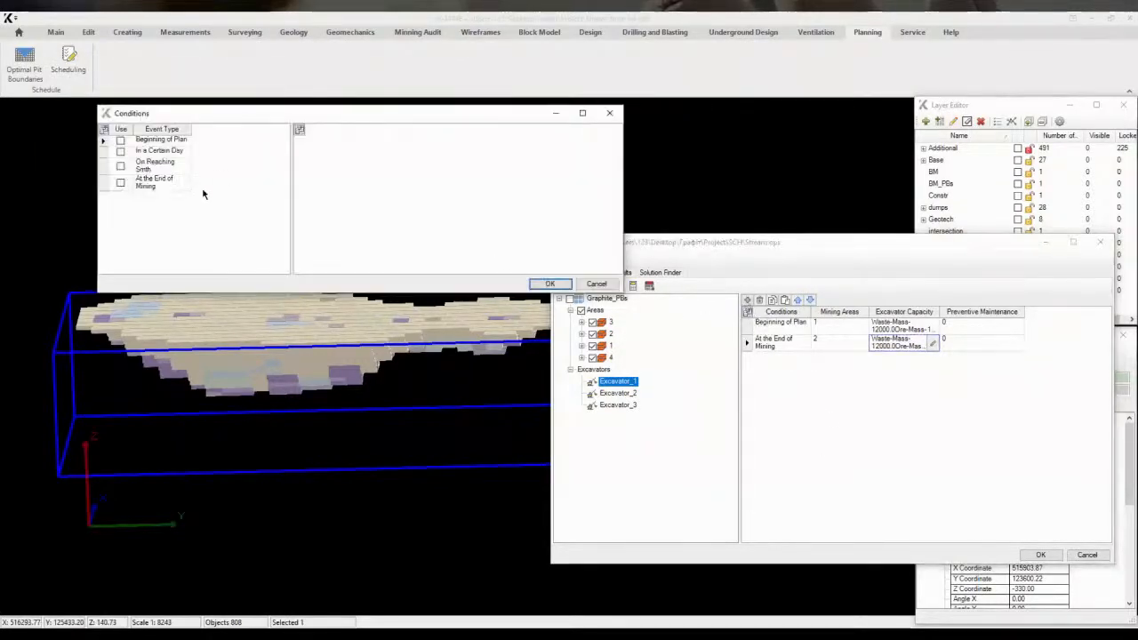
pyautogui.click(321, 143)
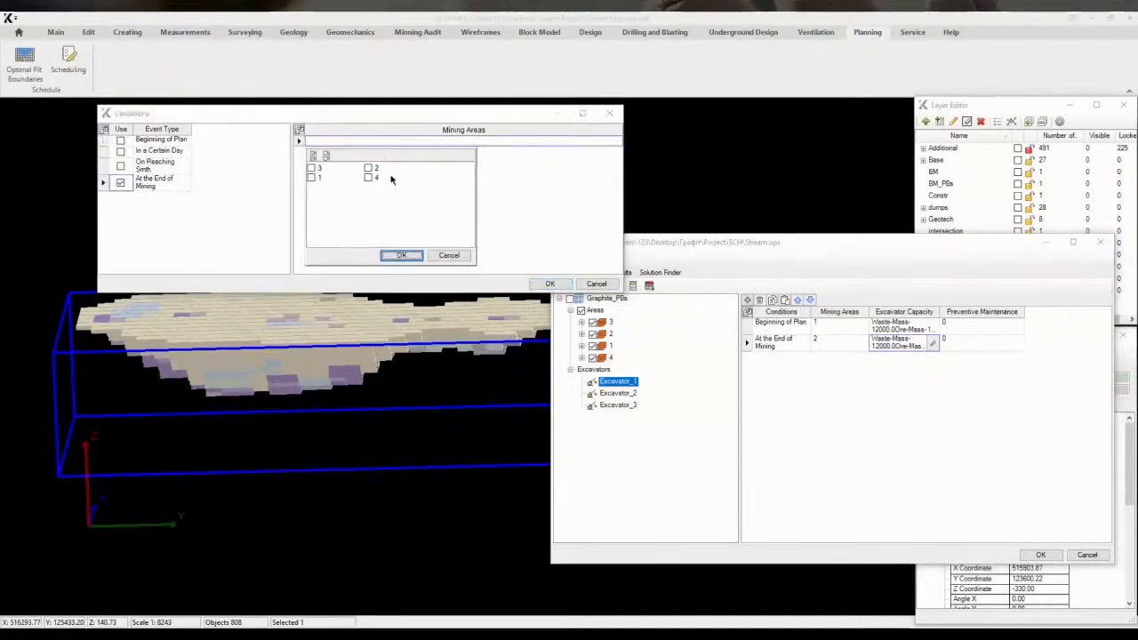
pyautogui.click(402, 255)
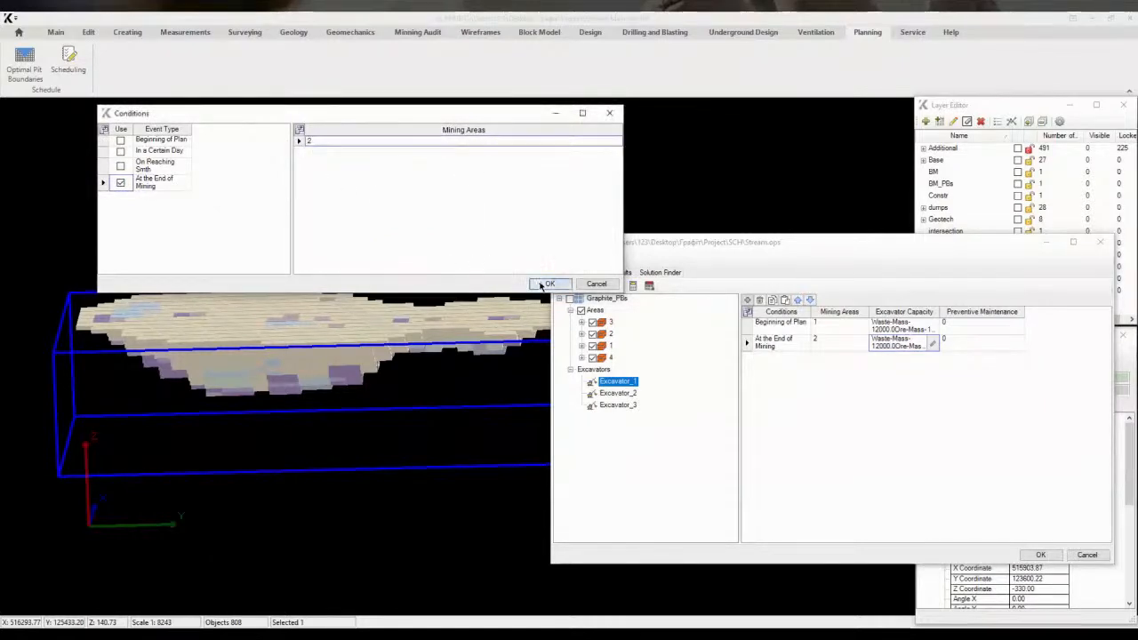
pyautogui.click(550, 283)
pyautogui.click(860, 360)
pyautogui.click(760, 391)
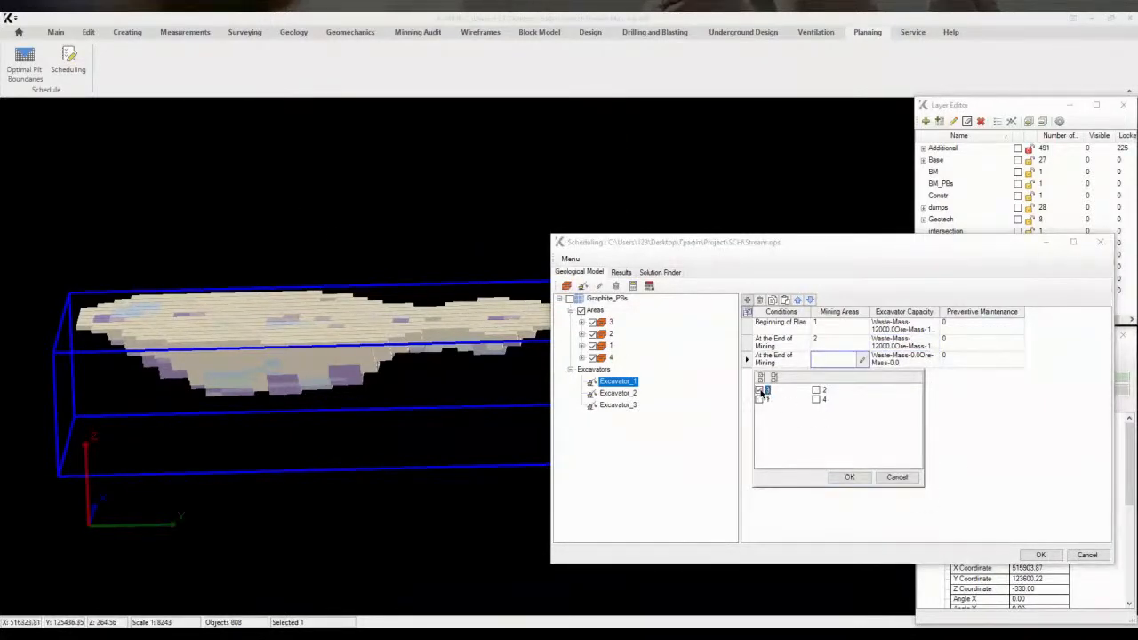
pyautogui.click(849, 477)
# Set the area 3 row's Waste mass capacity to 12000 and enter its Ore mass capacity
pyautogui.click(929, 359)
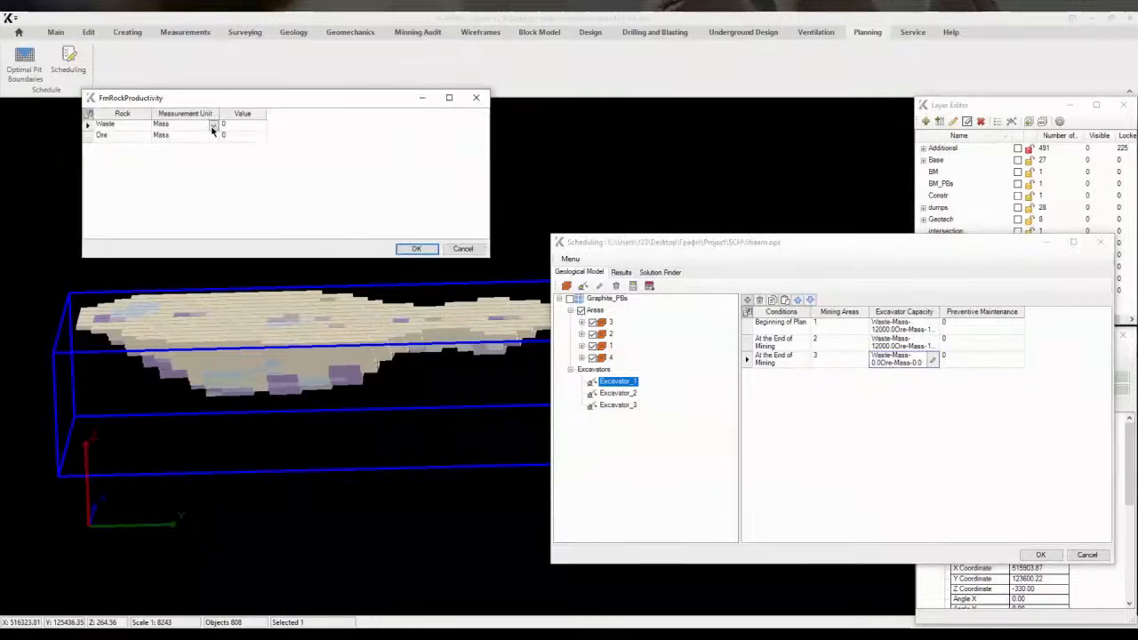
pyautogui.click(239, 126)
pyautogui.write('12000')
pyautogui.click(247, 136)
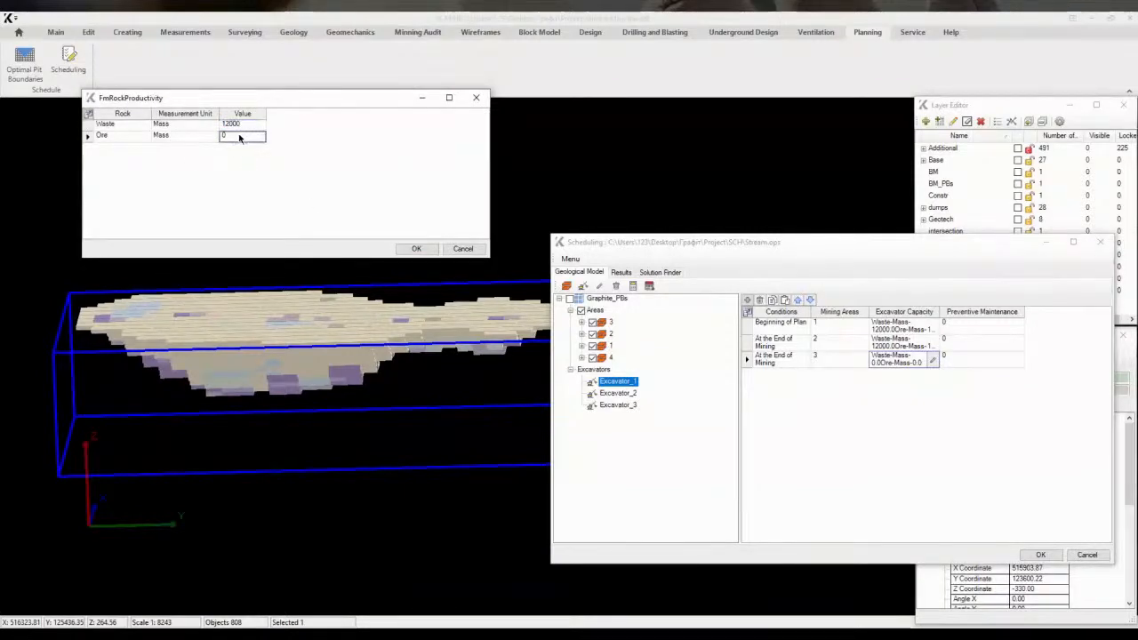
pyautogui.click(417, 249)
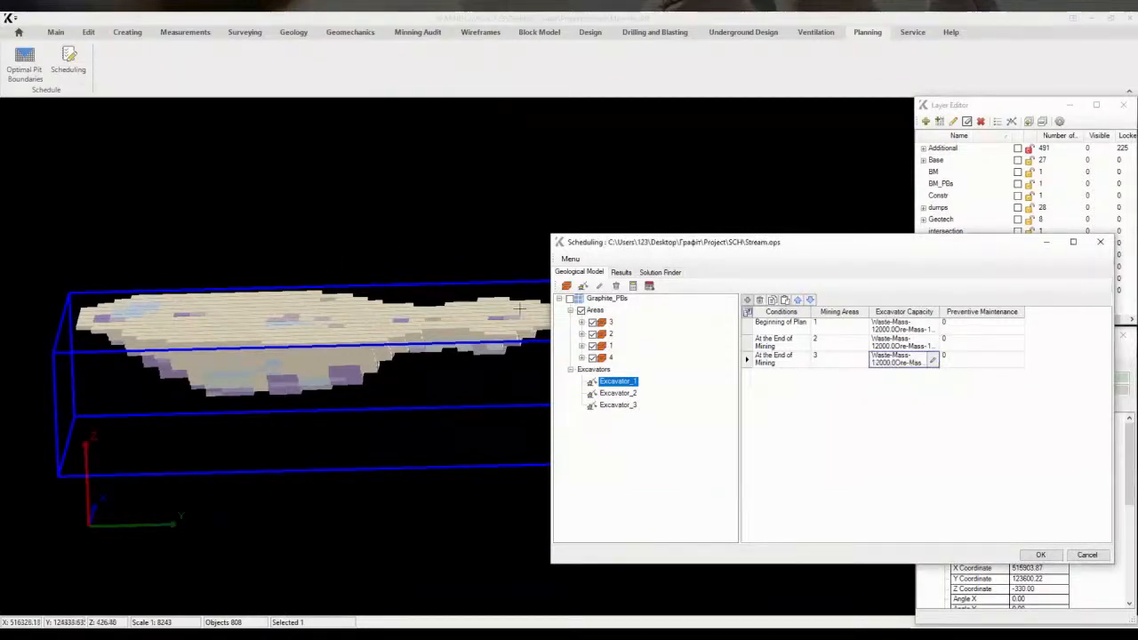
# Add a row triggered at the end of mining in area 3 and assign it mining area 4
pyautogui.click(748, 301)
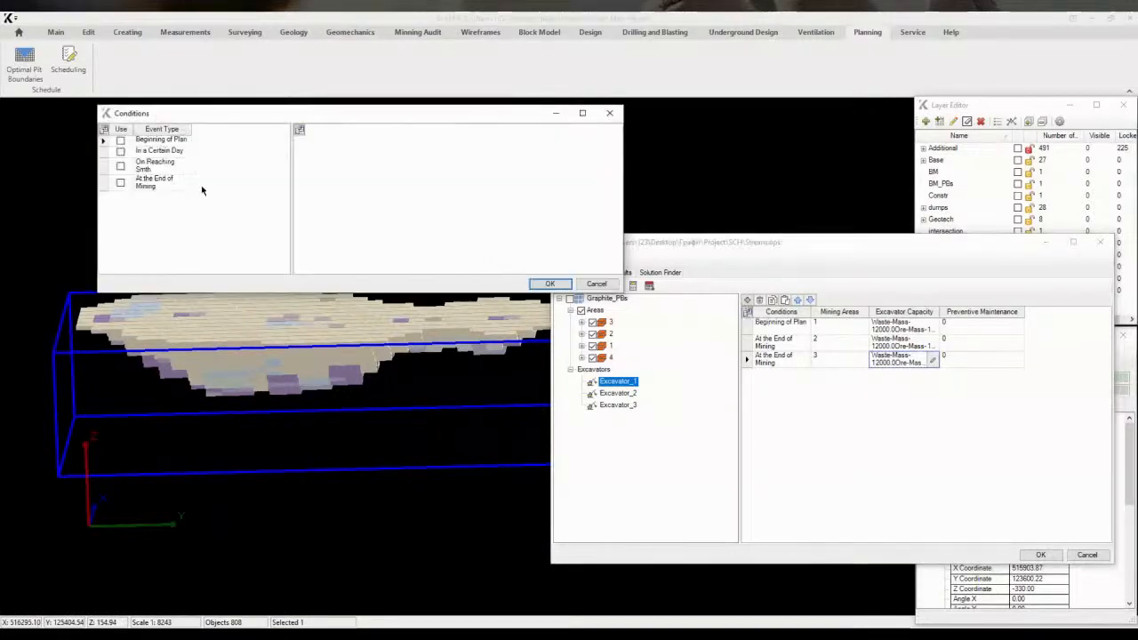
pyautogui.click(122, 184)
pyautogui.click(408, 143)
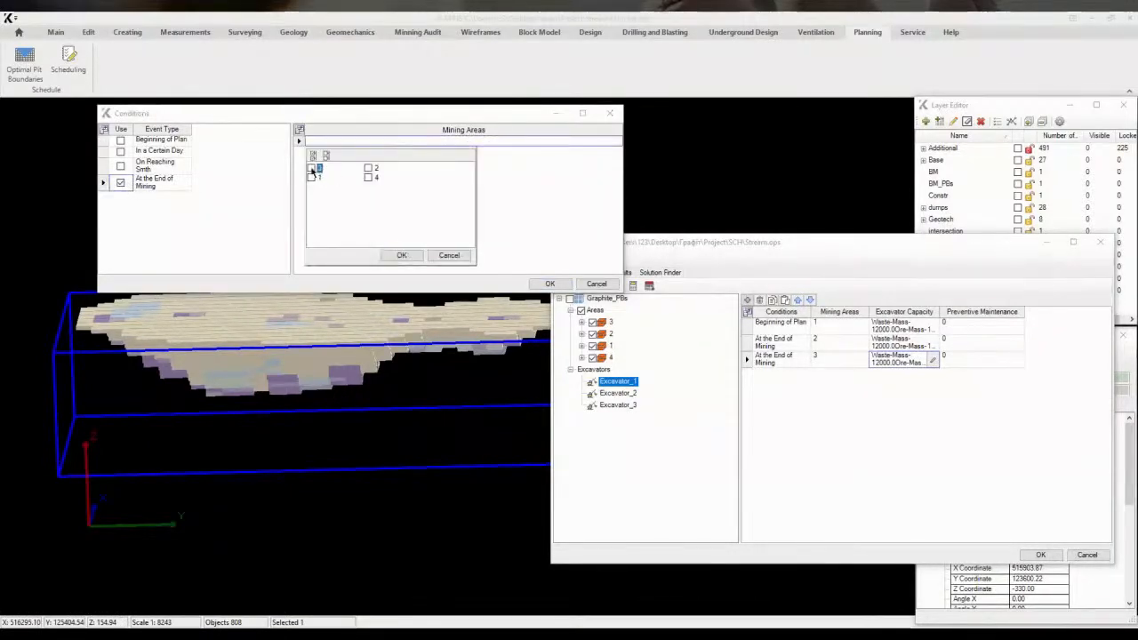
pyautogui.click(397, 256)
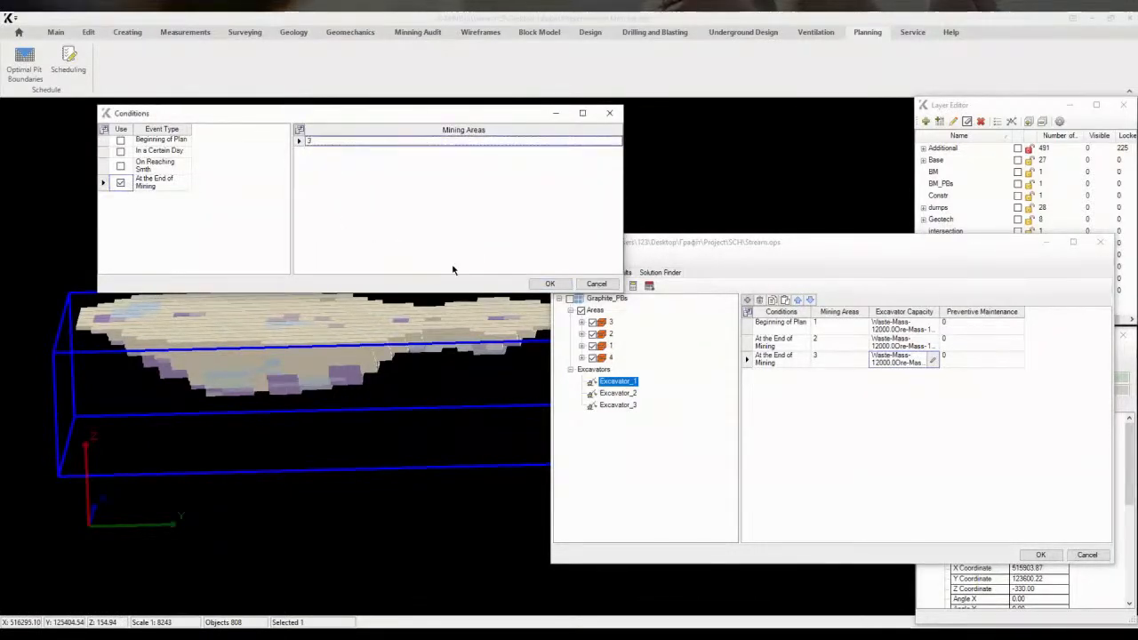
pyautogui.click(551, 285)
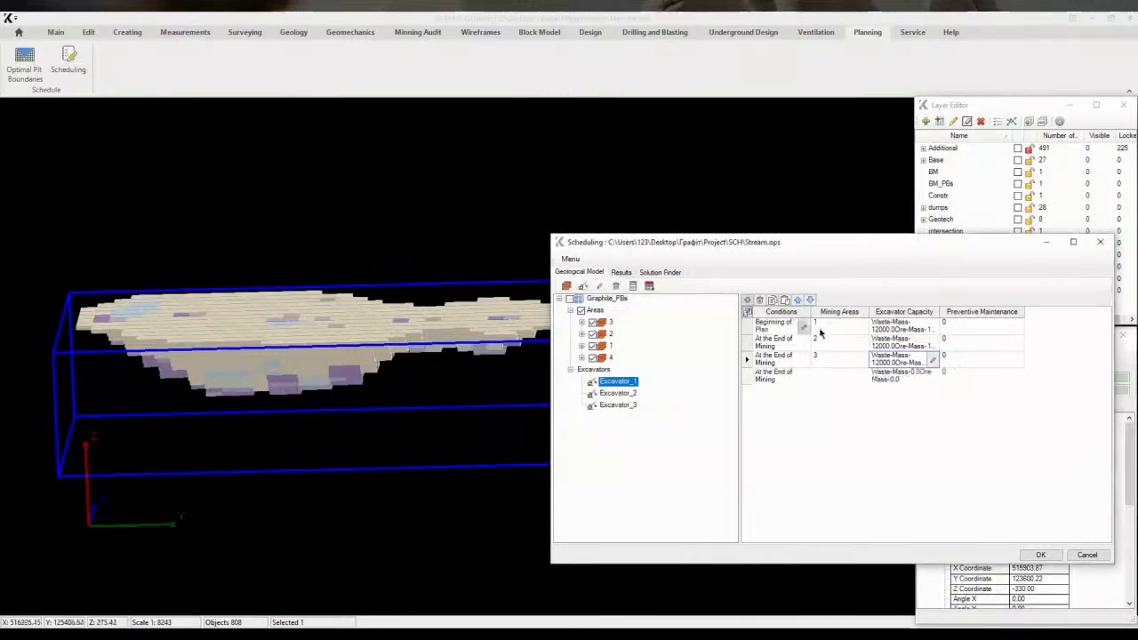
pyautogui.click(844, 376)
pyautogui.click(816, 415)
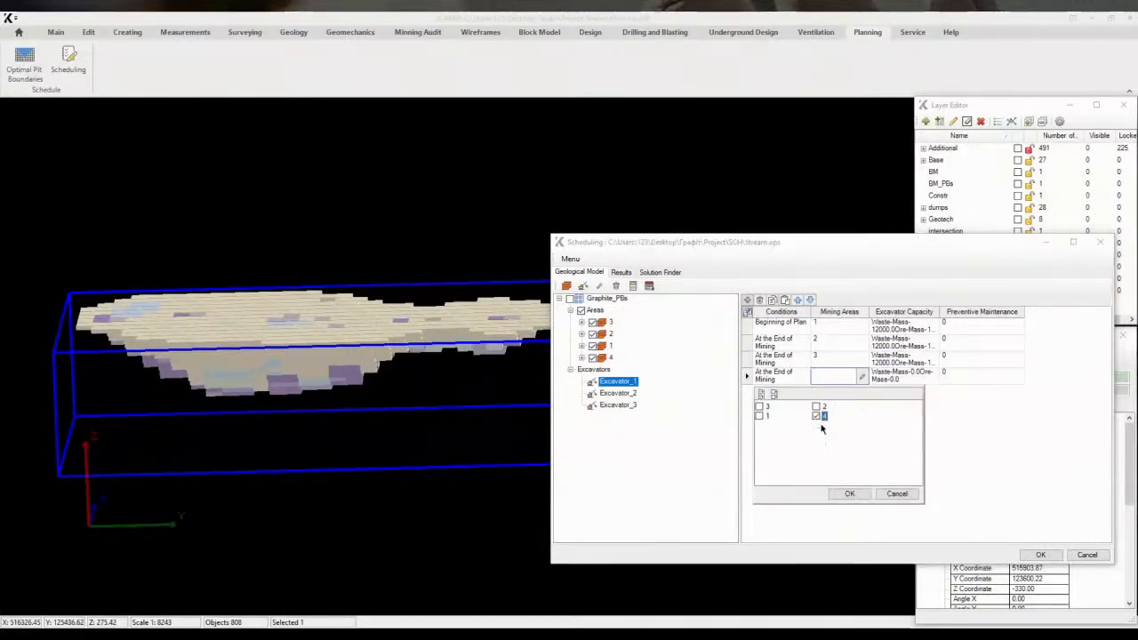
pyautogui.click(849, 493)
# Set the area 4 row's excavator capacity to 12000 for both Waste and Ore mass
pyautogui.click(898, 375)
pyautogui.click(932, 377)
pyautogui.click(272, 155)
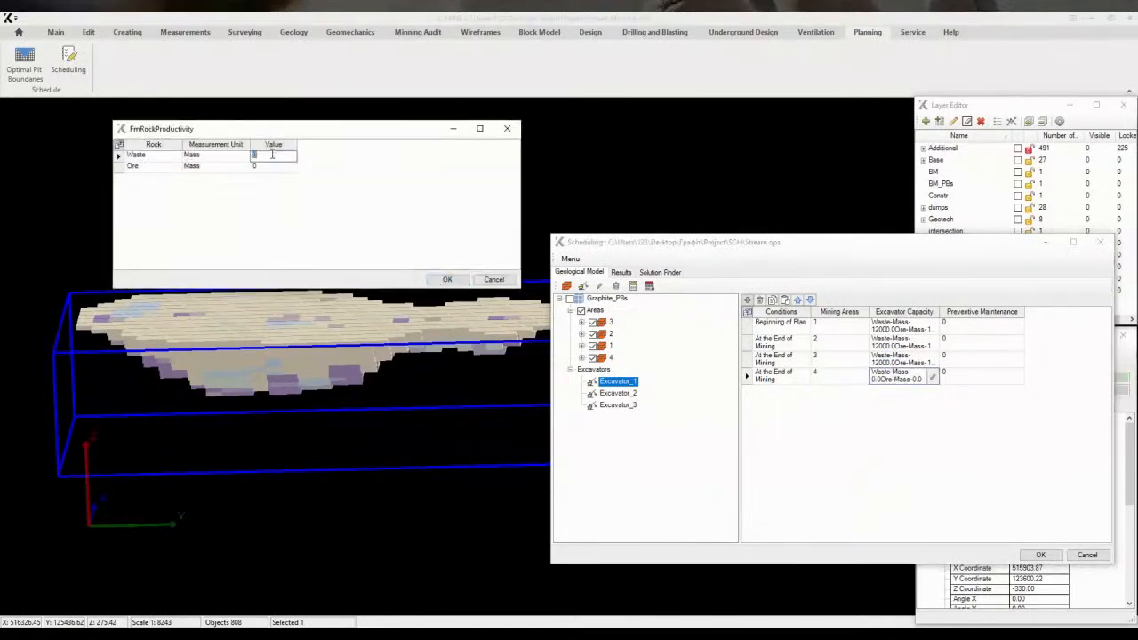
pyautogui.write('12000')
pyautogui.click(266, 169)
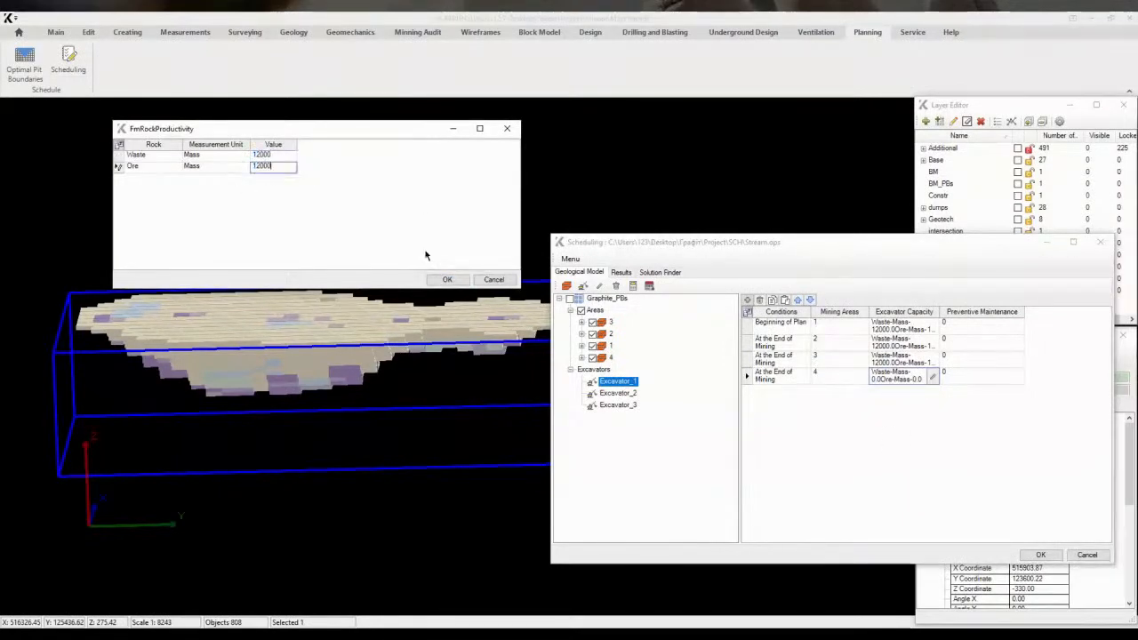
pyautogui.click(447, 279)
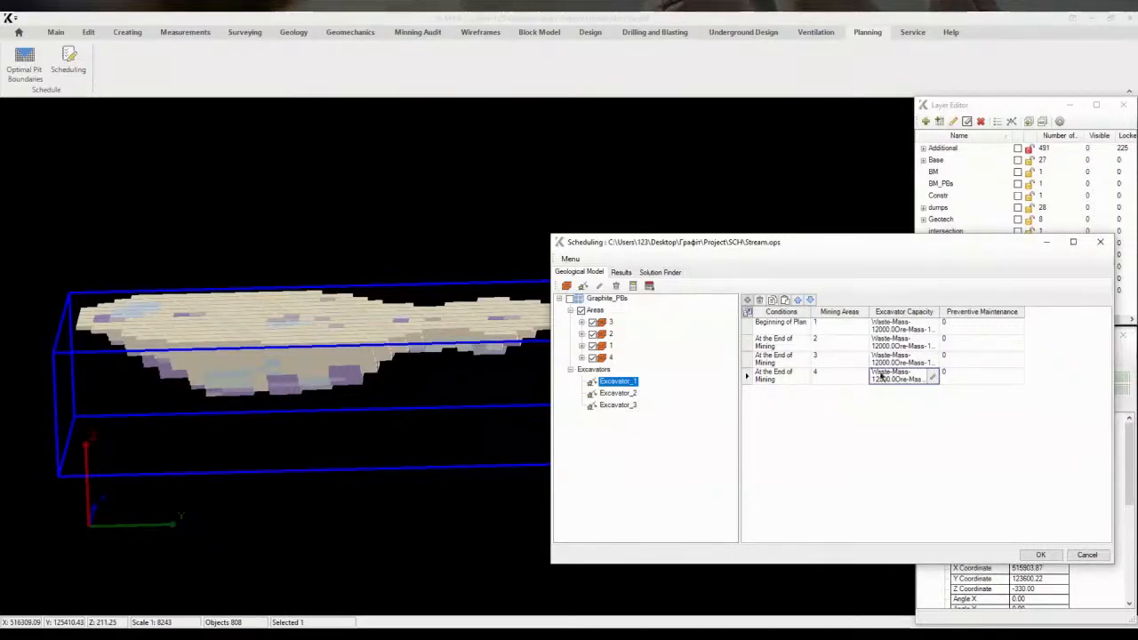
# Paste the copied mining-area sequence into Excavator_2 and Excavator_3
pyautogui.click(627, 394)
pyautogui.click(785, 301)
pyautogui.click(618, 405)
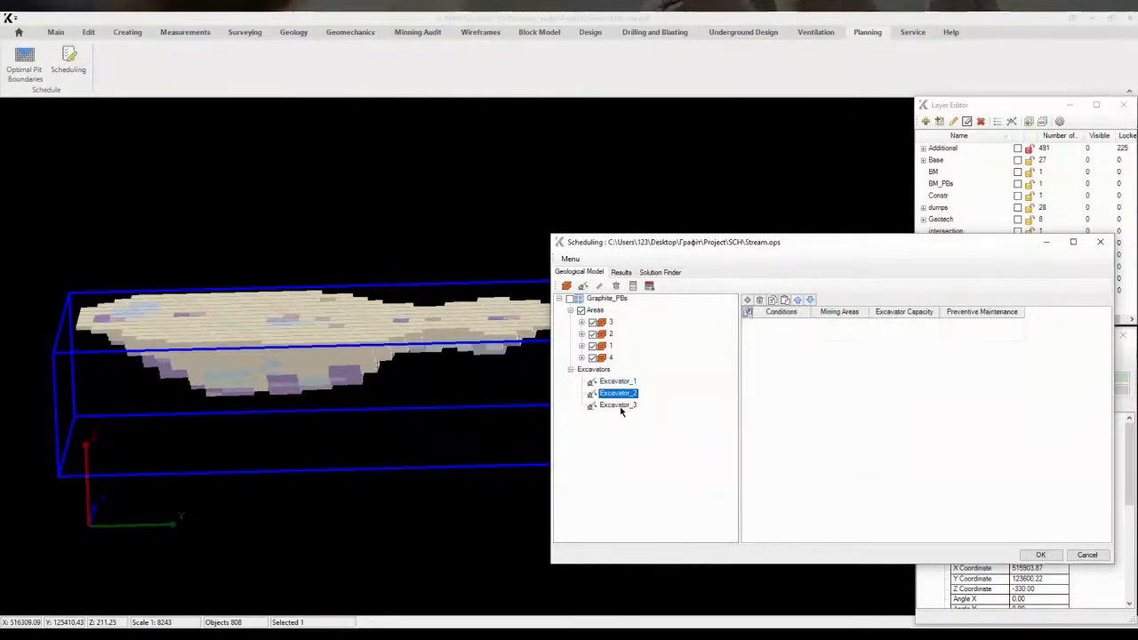
pyautogui.click(785, 301)
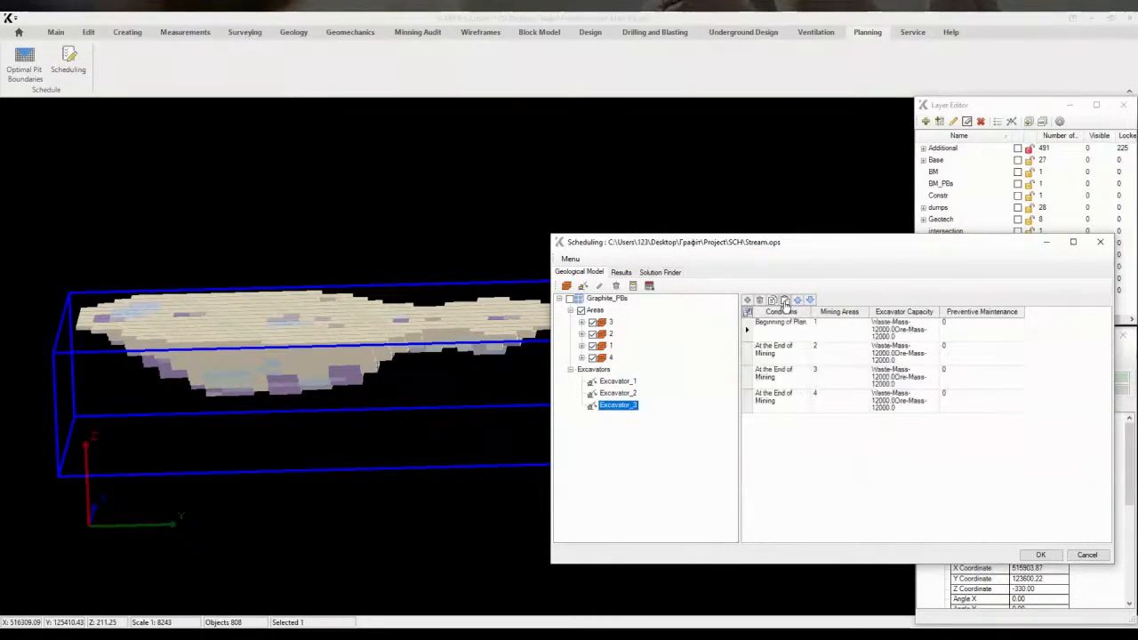
pyautogui.click(633, 396)
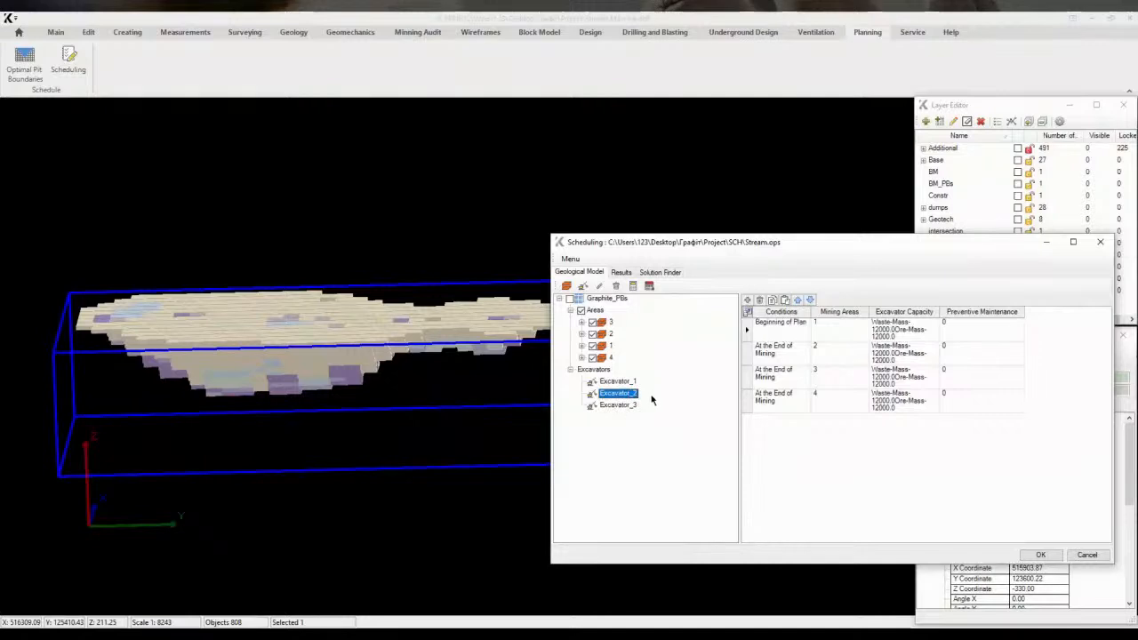
pyautogui.click(896, 355)
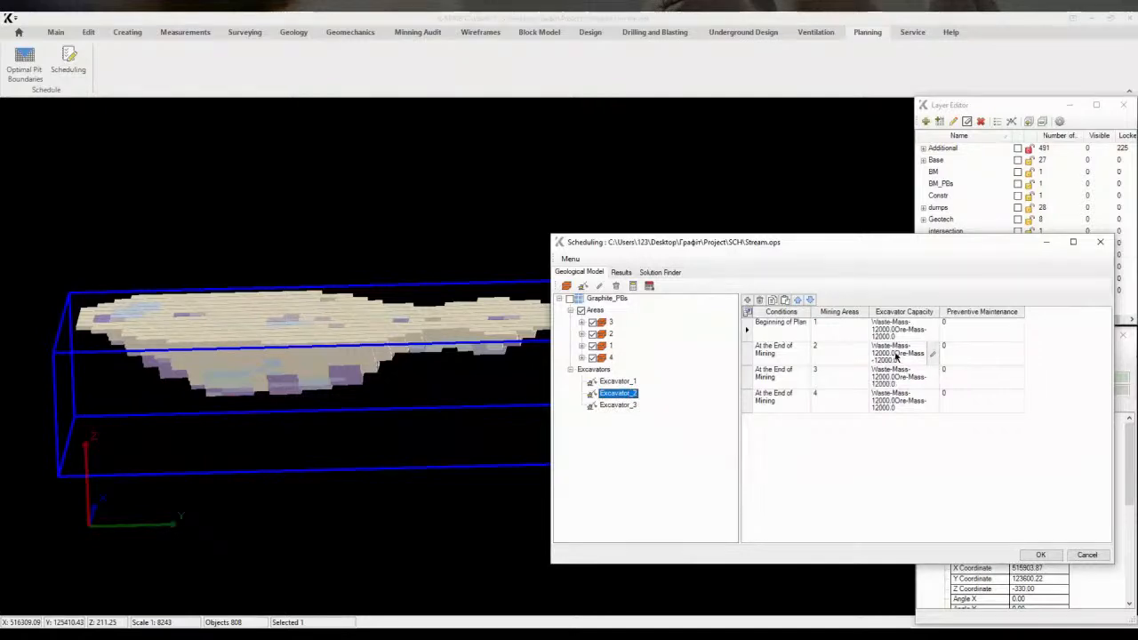
pyautogui.click(618, 405)
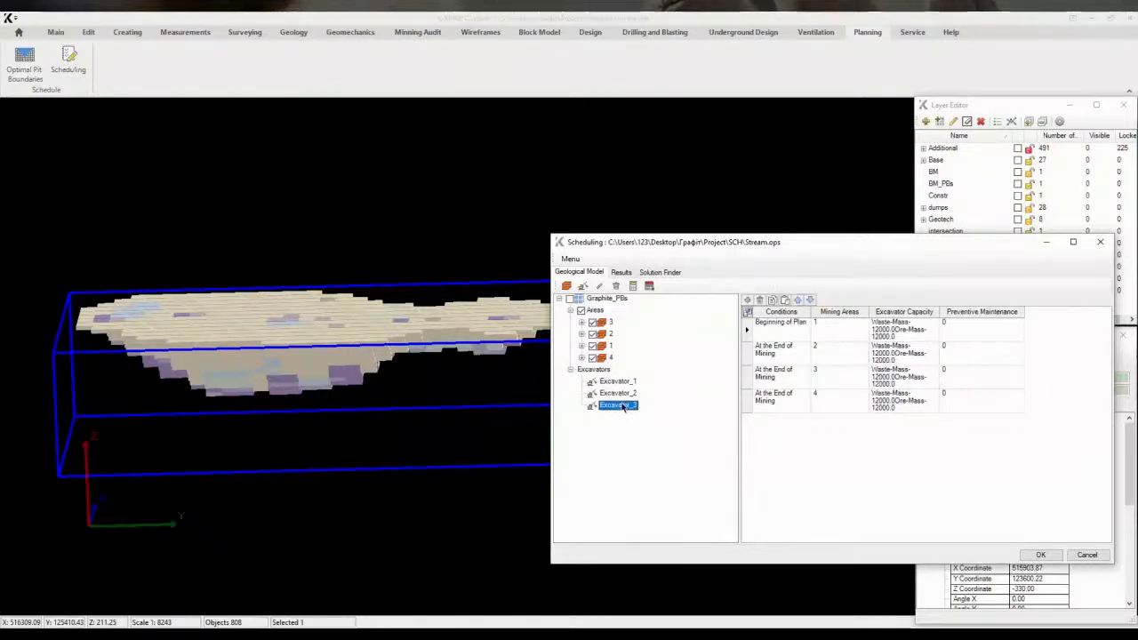
# For Excavator_3's area 2 row, set the condition to On Reaching Smth at 70 % of Mass in mining area 1
pyautogui.click(778, 360)
pyautogui.click(802, 354)
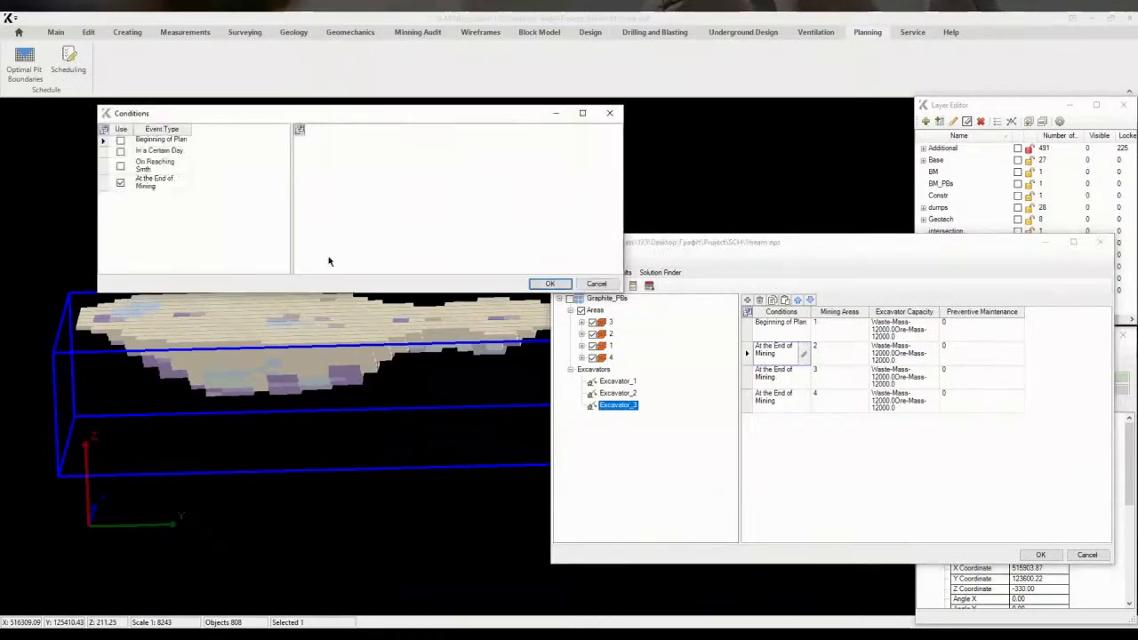
pyautogui.click(122, 167)
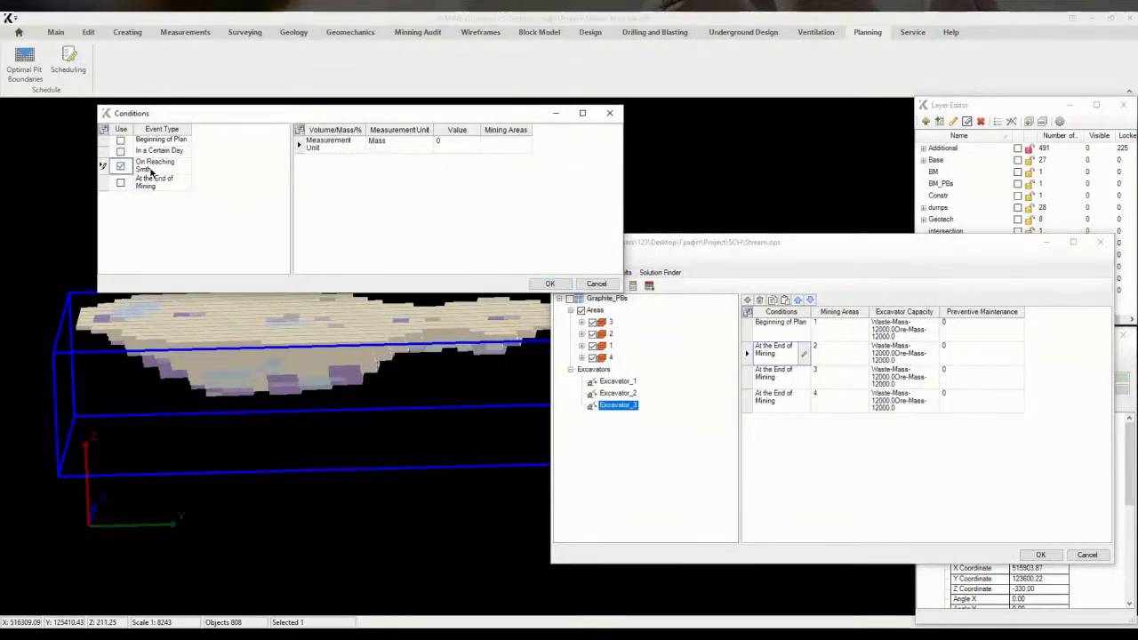
pyautogui.click(329, 150)
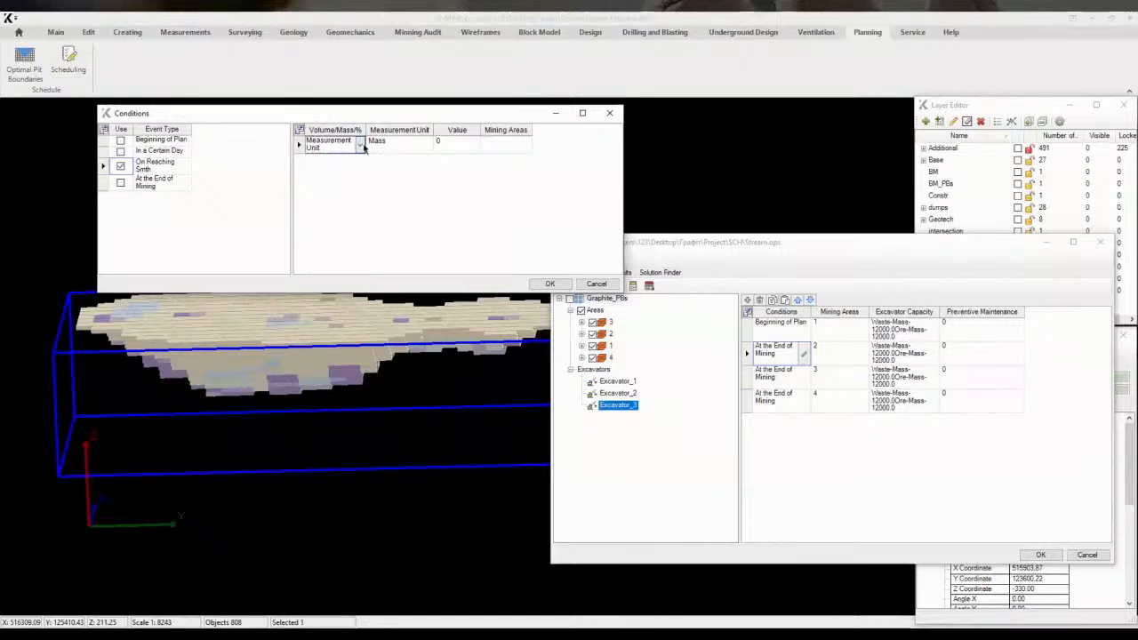
pyautogui.click(361, 146)
pyautogui.click(320, 169)
pyautogui.click(398, 145)
pyautogui.click(427, 147)
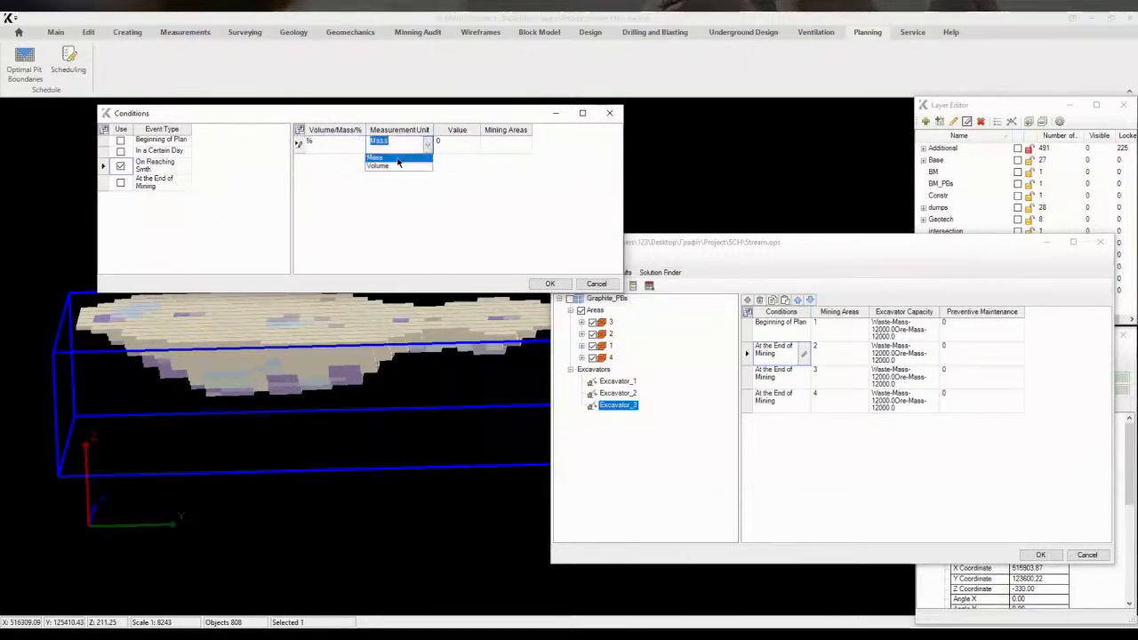
pyautogui.click(382, 161)
pyautogui.click(450, 148)
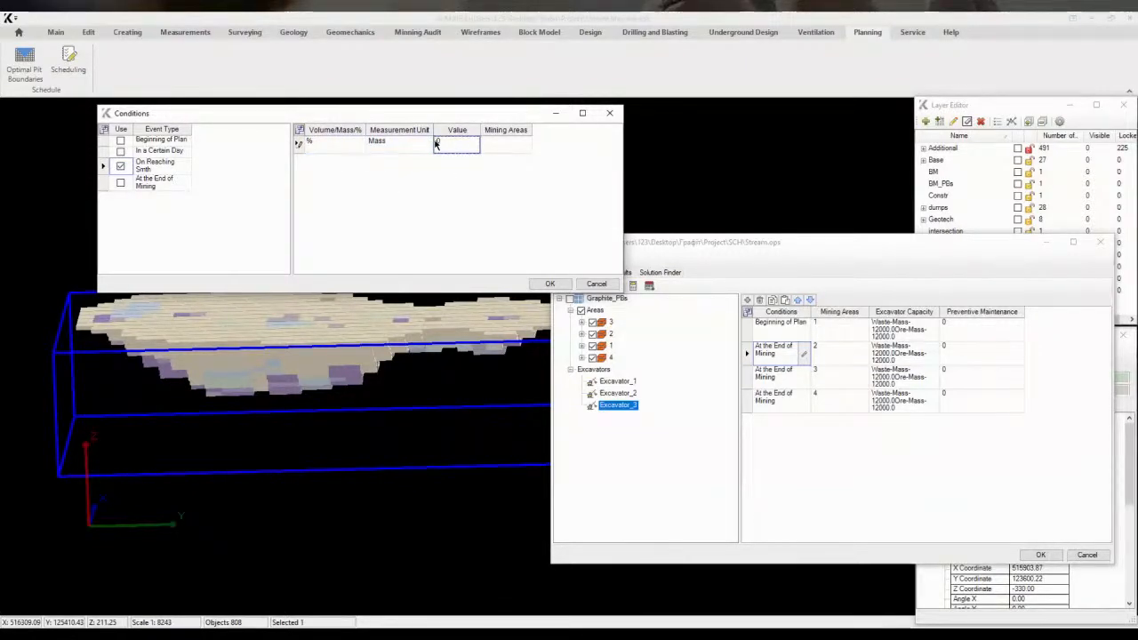
pyautogui.click(511, 147)
pyautogui.click(318, 172)
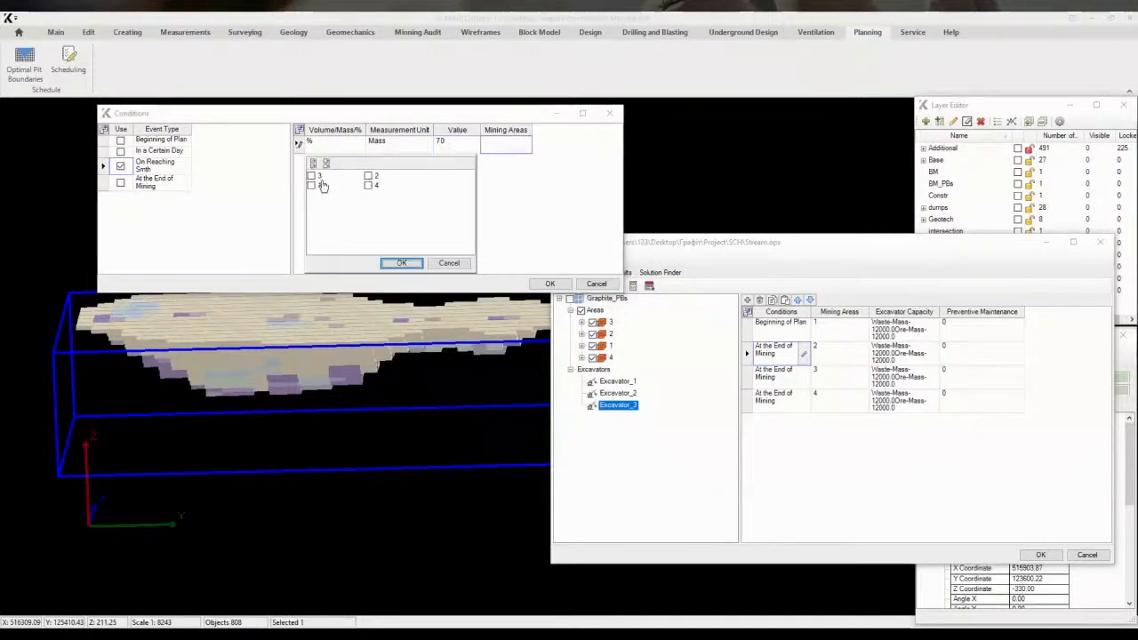
pyautogui.click(394, 263)
pyautogui.click(549, 284)
# Set the area 3 row's condition to On Reaching Smth at 85 % of Mass in mining area 2
pyautogui.click(778, 374)
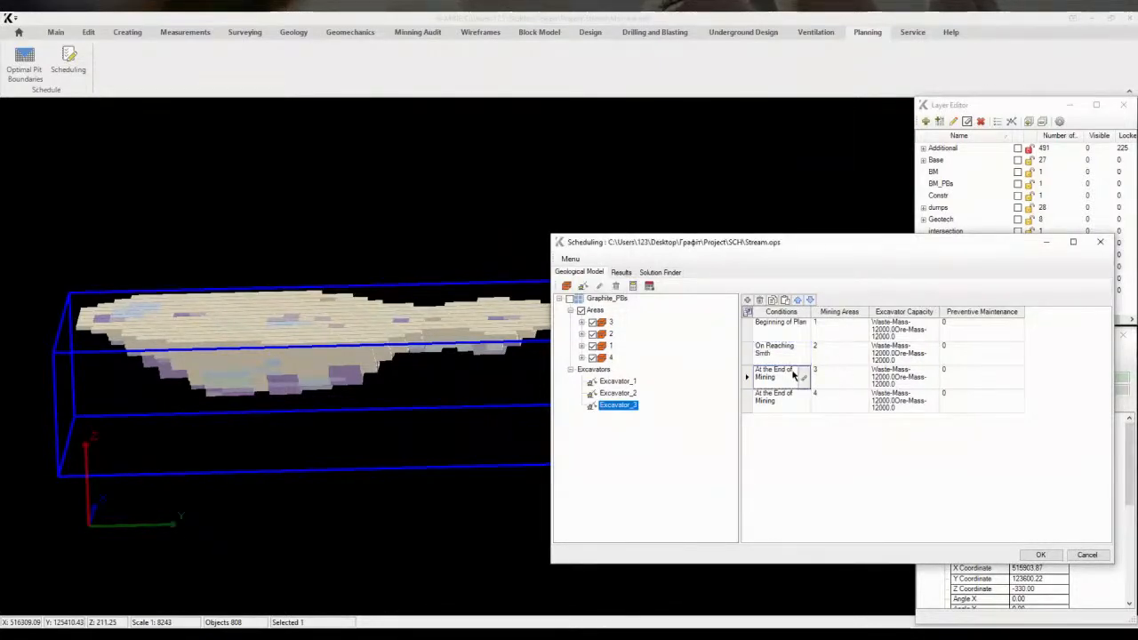
pyautogui.click(803, 378)
pyautogui.click(121, 183)
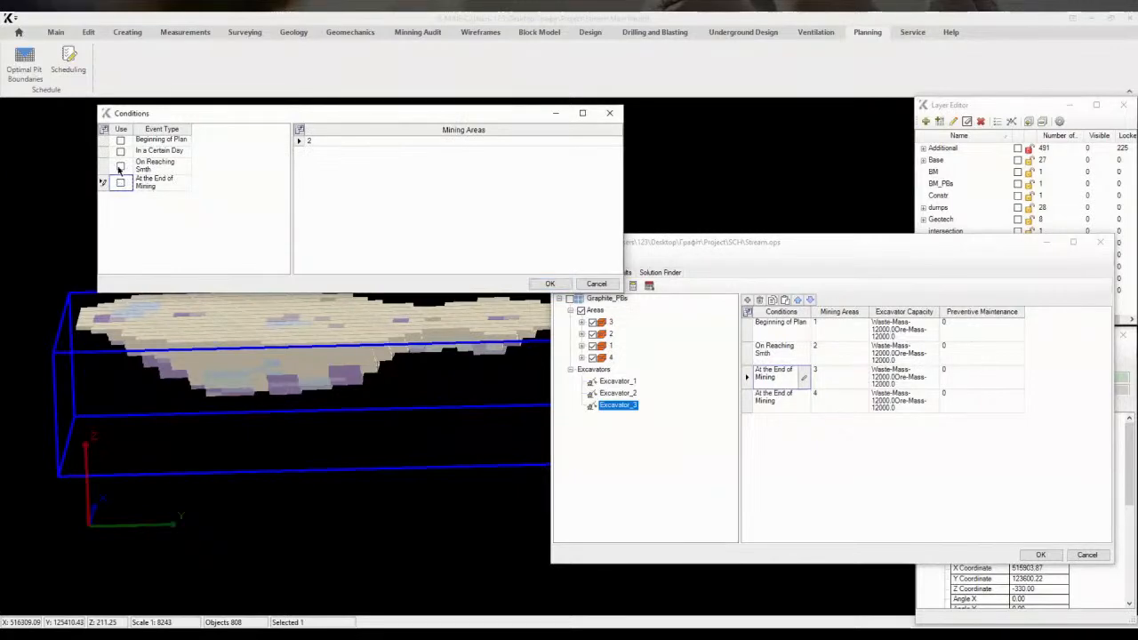
pyautogui.click(120, 166)
pyautogui.click(401, 143)
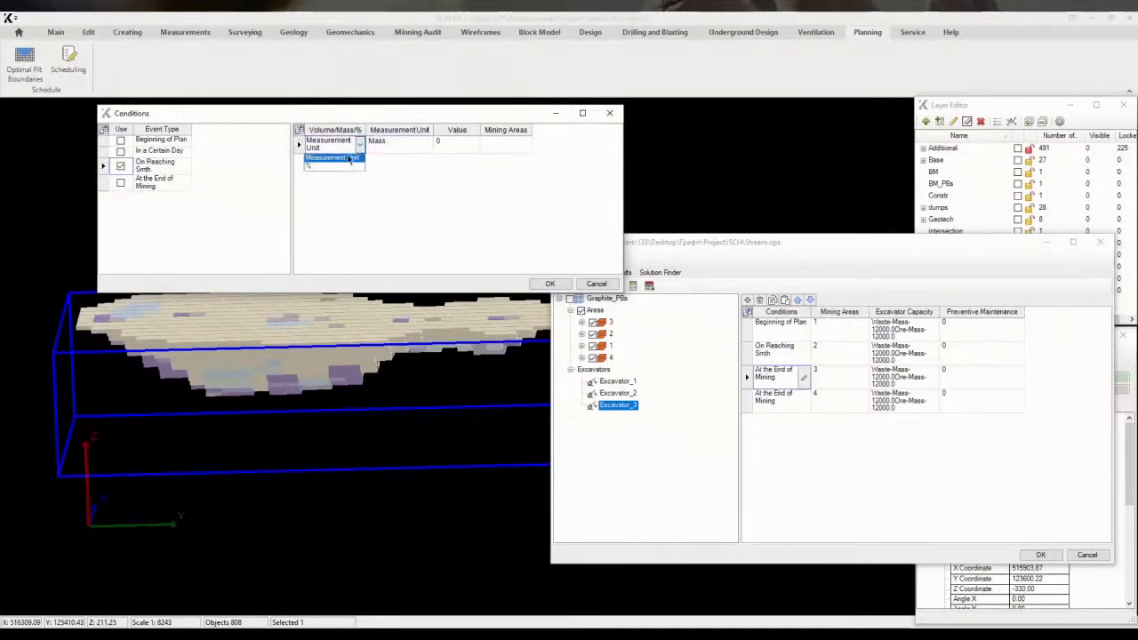
pyautogui.click(462, 146)
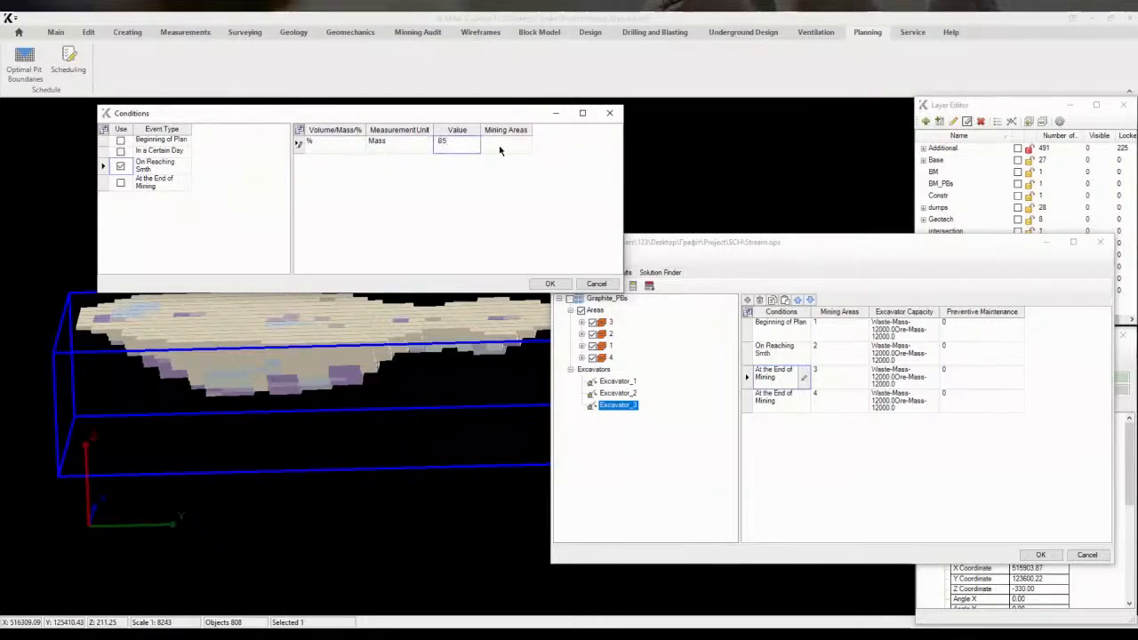
pyautogui.click(500, 150)
pyautogui.click(372, 178)
pyautogui.click(400, 264)
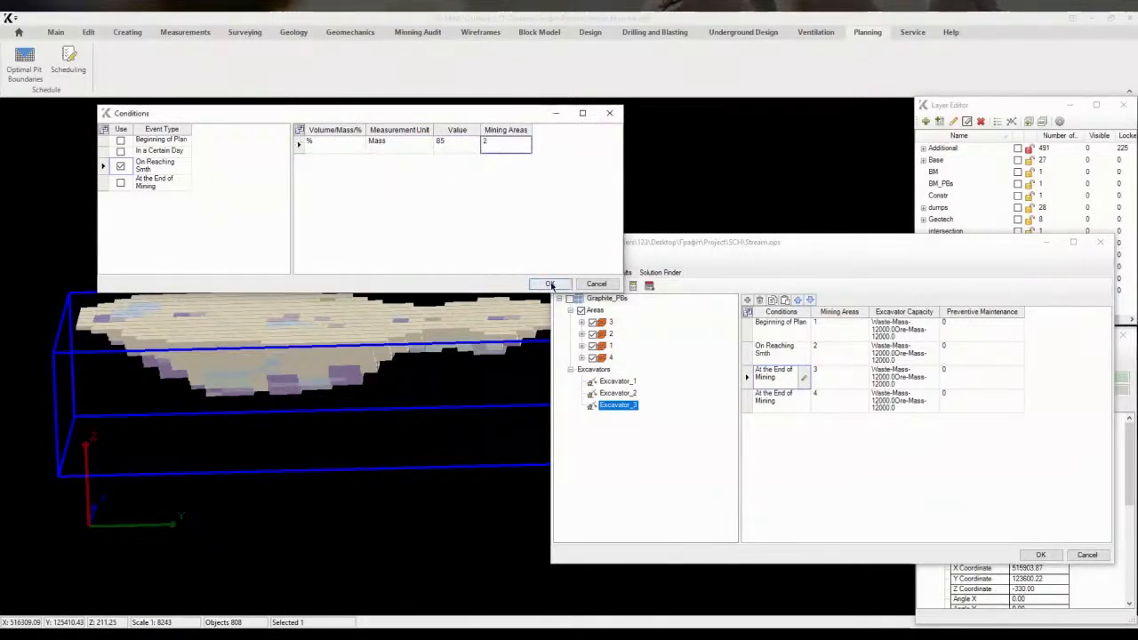
pyautogui.click(551, 284)
# Set the area 4 row's condition to On Reaching Smth at 90 % of Mass in mining area 3
pyautogui.click(803, 402)
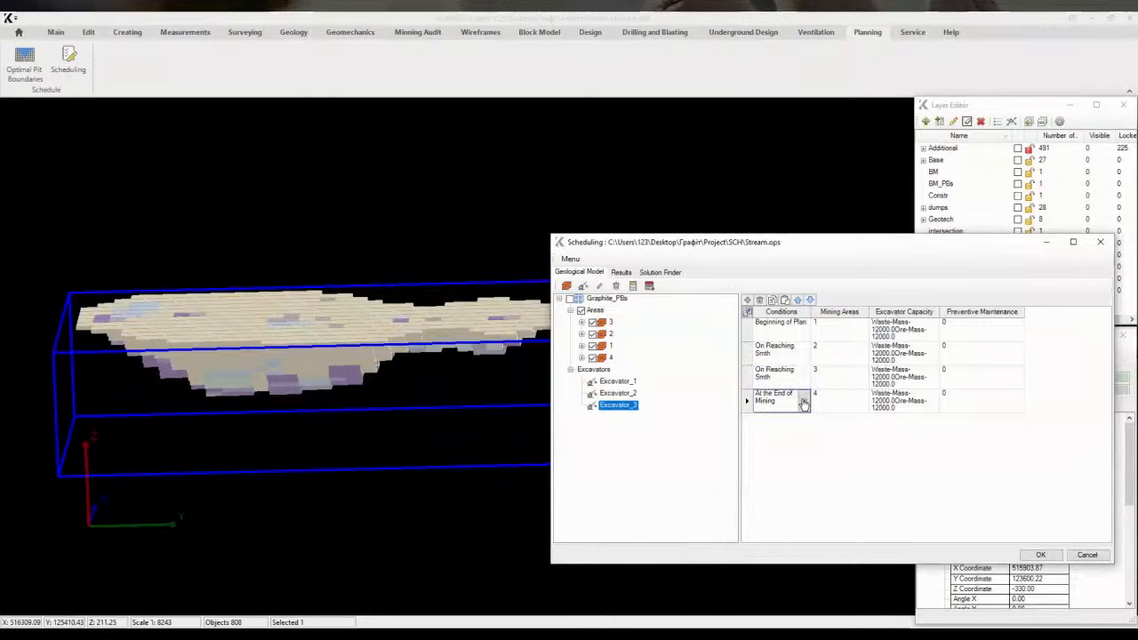
pyautogui.click(804, 401)
pyautogui.click(120, 166)
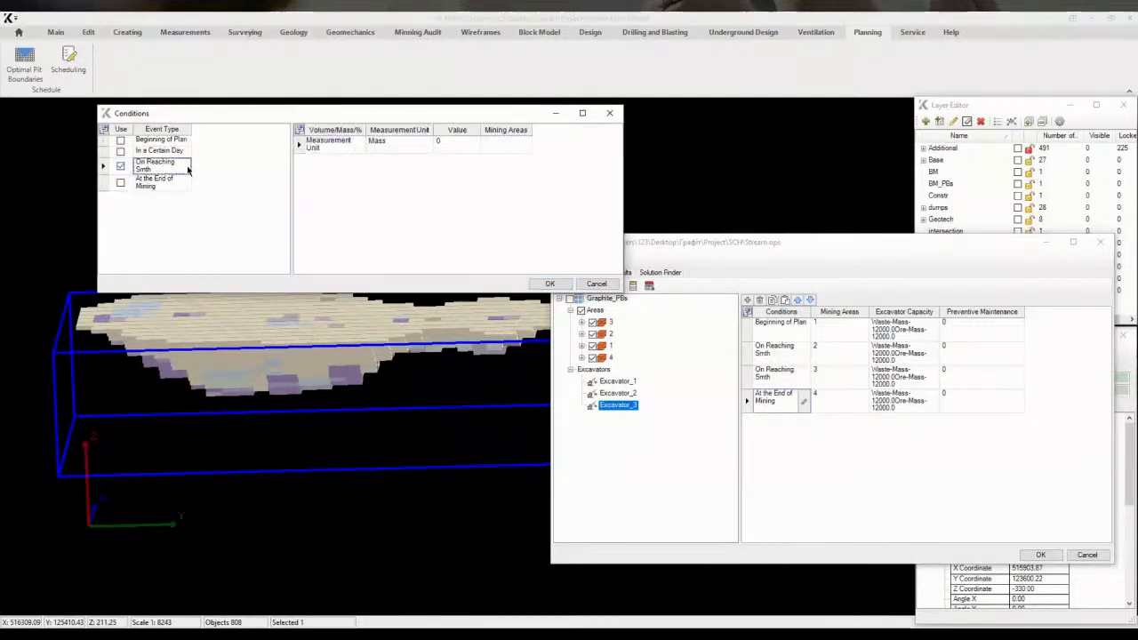
pyautogui.click(341, 148)
pyautogui.click(360, 146)
pyautogui.click(327, 167)
pyautogui.click(415, 147)
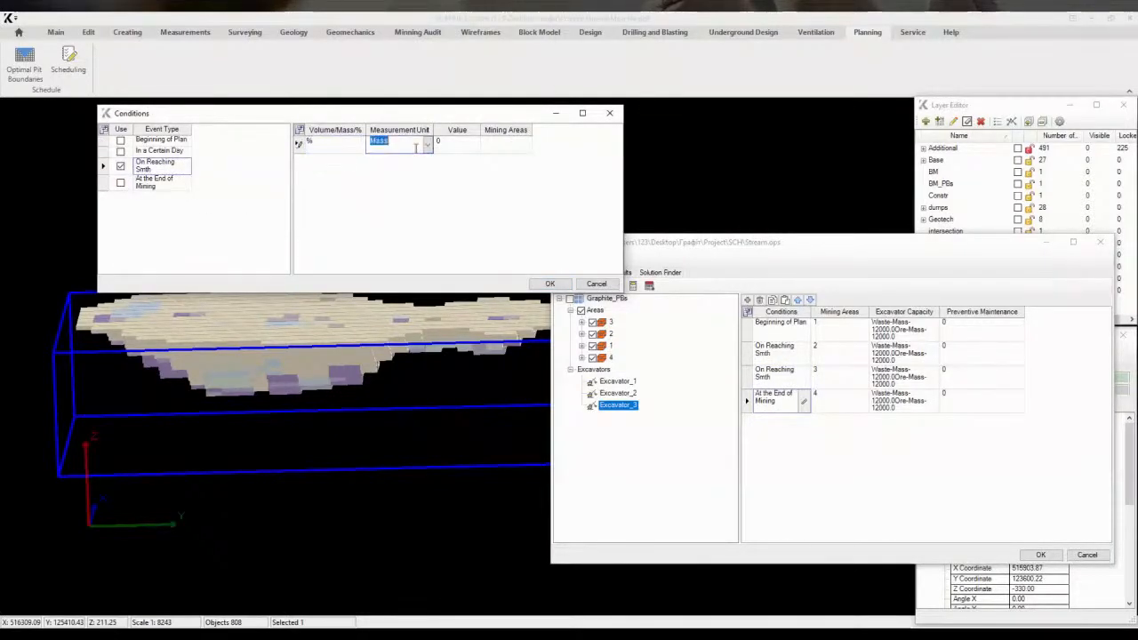
pyautogui.click(451, 150)
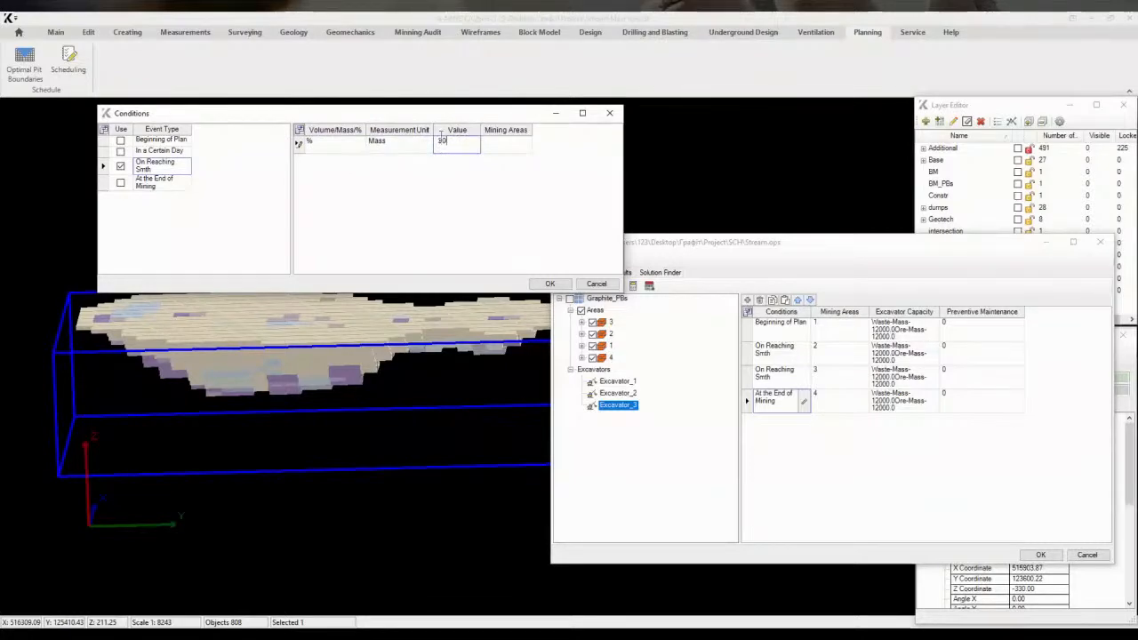
pyautogui.click(505, 144)
pyautogui.click(311, 177)
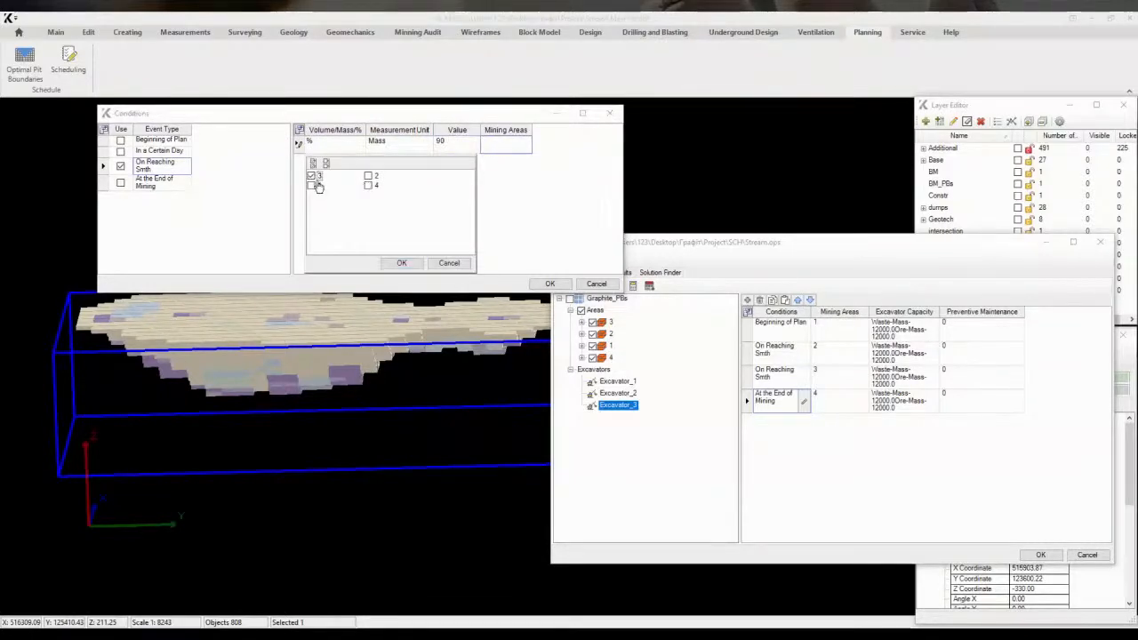
pyautogui.click(402, 263)
pyautogui.click(549, 284)
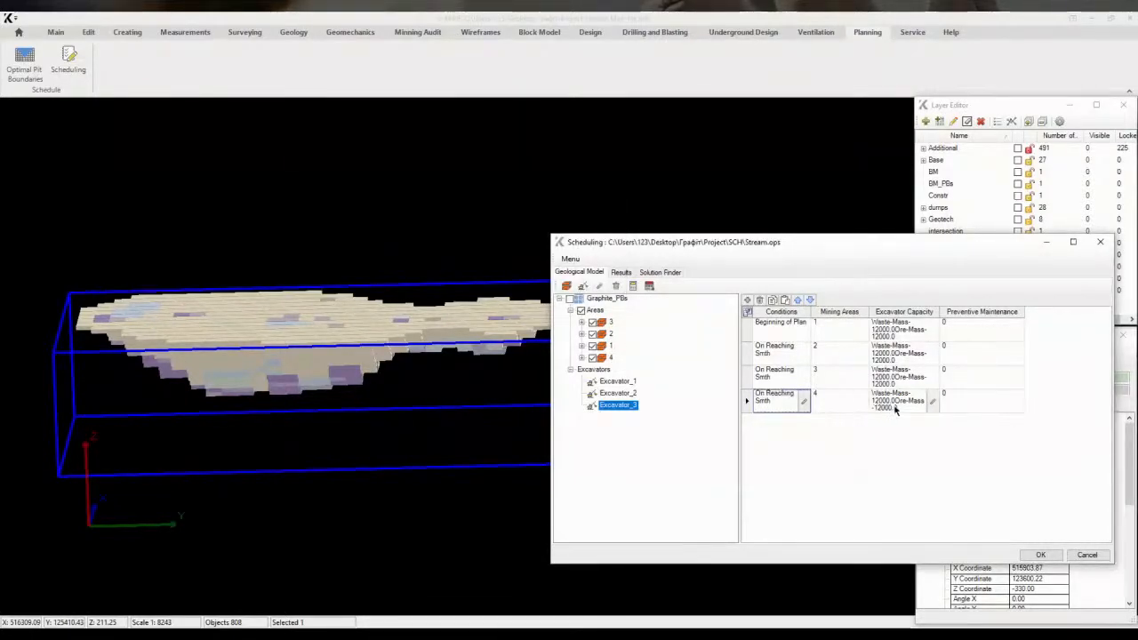
pyautogui.click(625, 405)
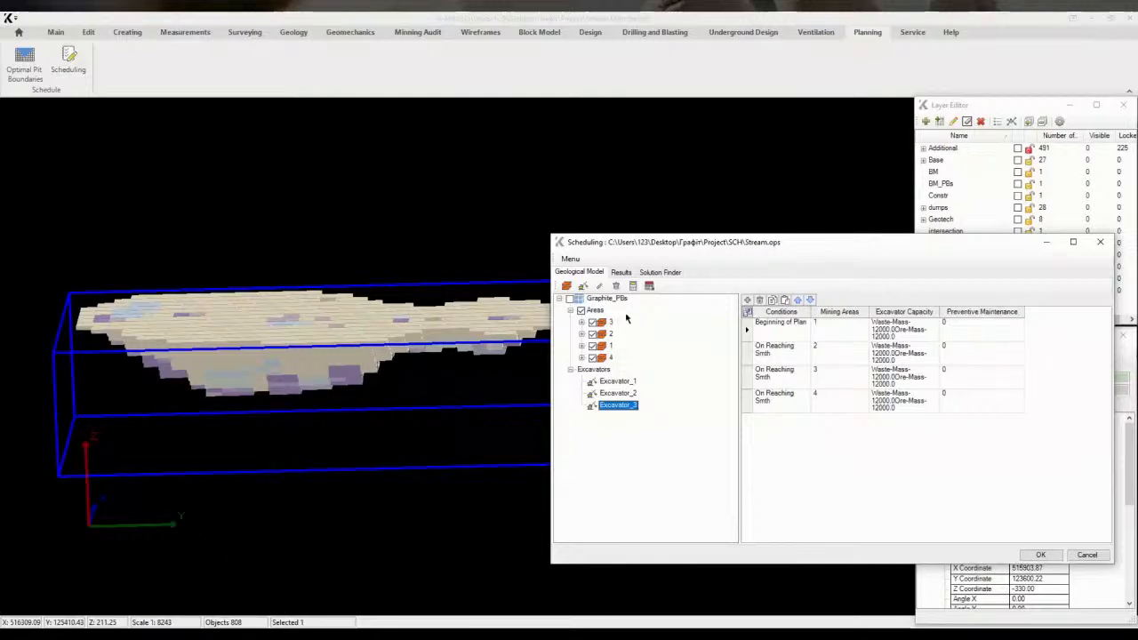
# Run the scheduling calculation
pyautogui.click(569, 258)
pyautogui.click(585, 299)
pyautogui.click(632, 285)
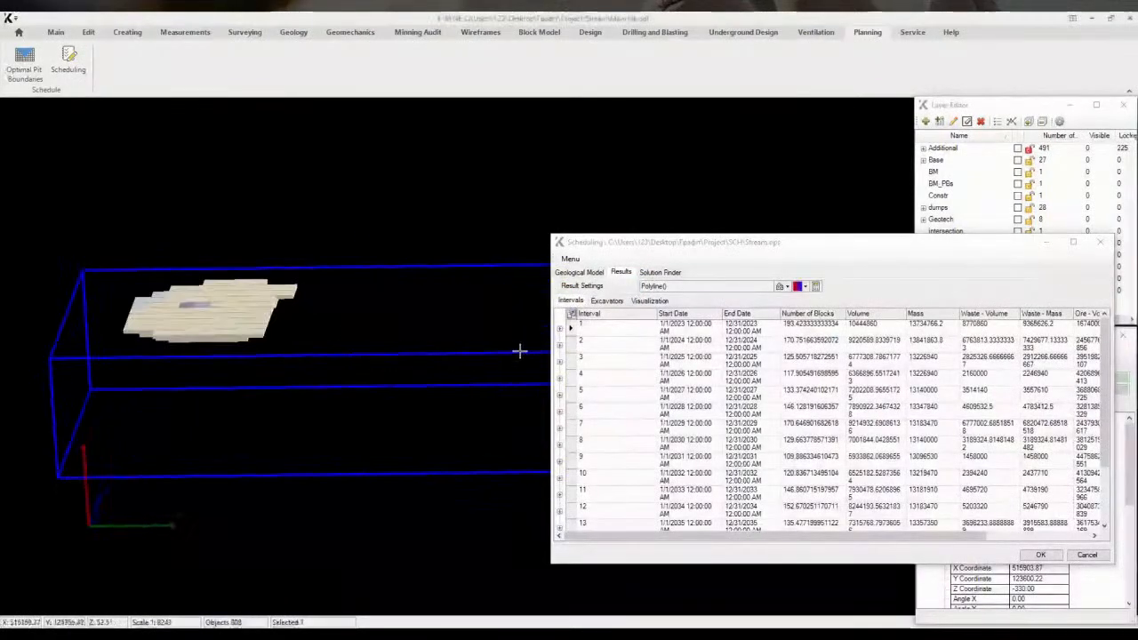
# Step through the scheduled intervals one by one to view each period's mined blocks in 3D
pyautogui.click(572, 326)
pyautogui.click(574, 345)
pyautogui.click(574, 360)
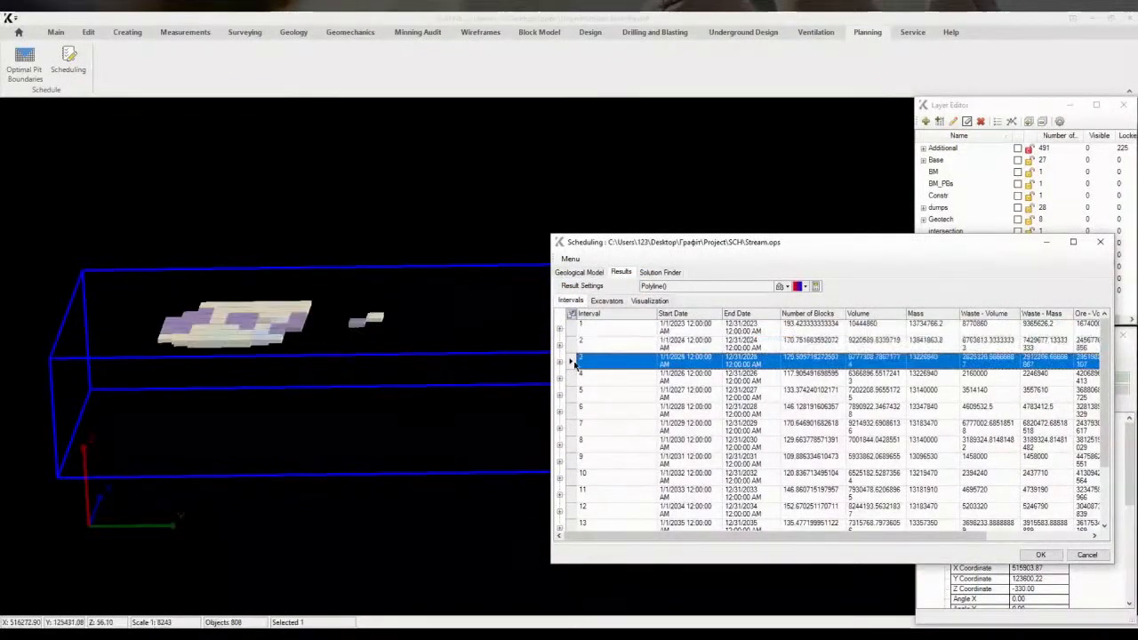
pyautogui.click(574, 378)
pyautogui.click(576, 396)
pyautogui.click(576, 408)
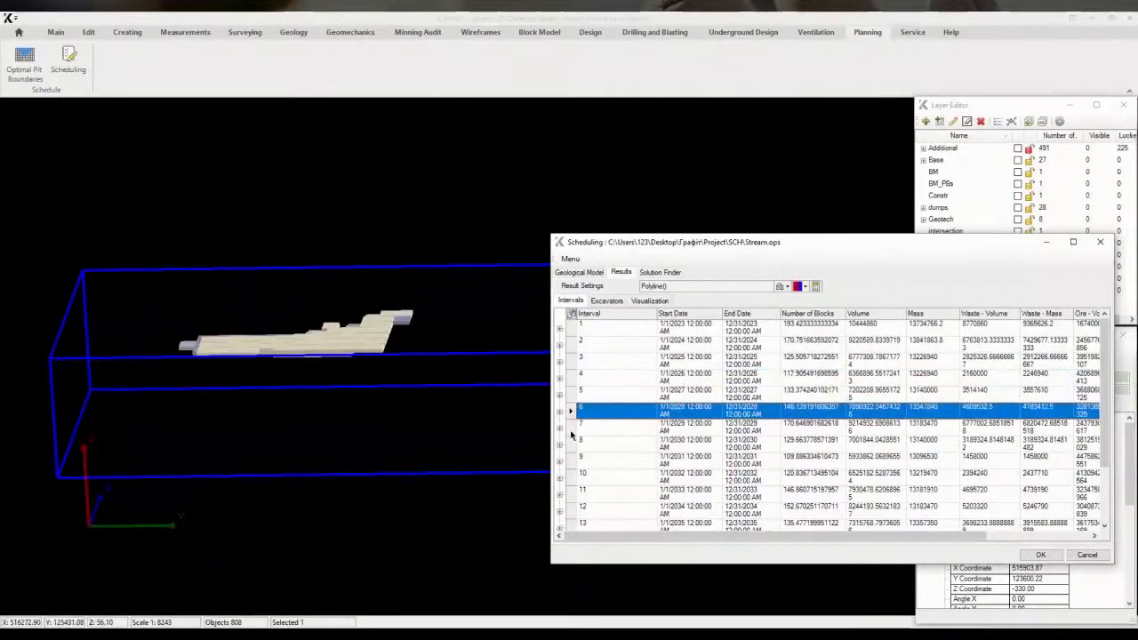
pyautogui.click(576, 424)
pyautogui.click(576, 441)
pyautogui.click(576, 458)
pyautogui.click(574, 475)
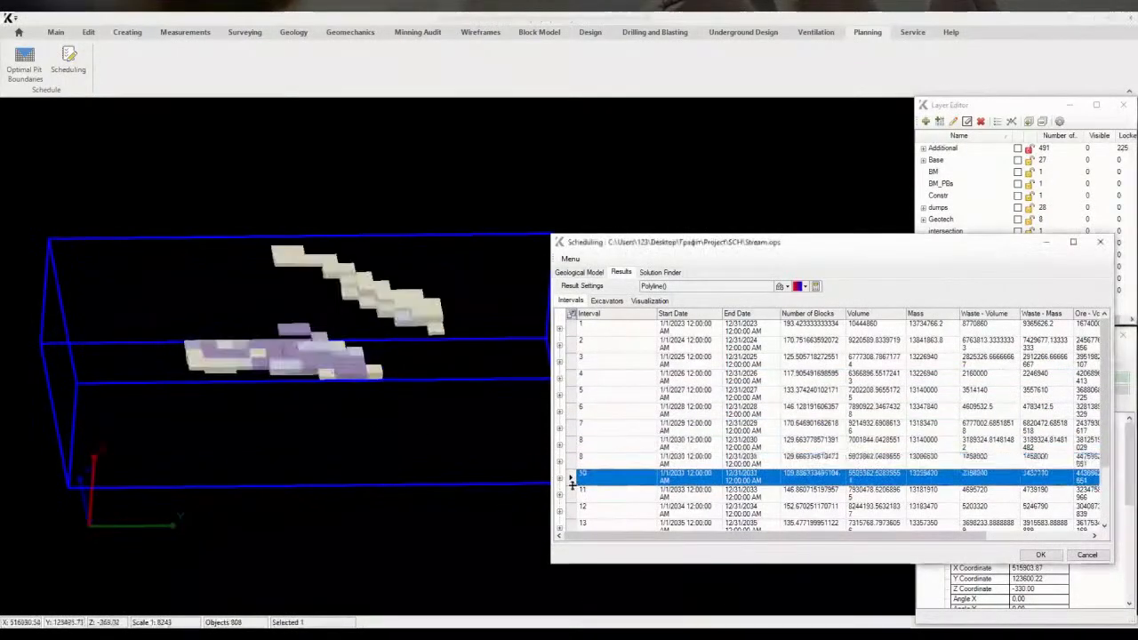
pyautogui.click(576, 492)
# Expand the PB layer group and turn on visibility of pit 4's Design layer
pyautogui.click(969, 138)
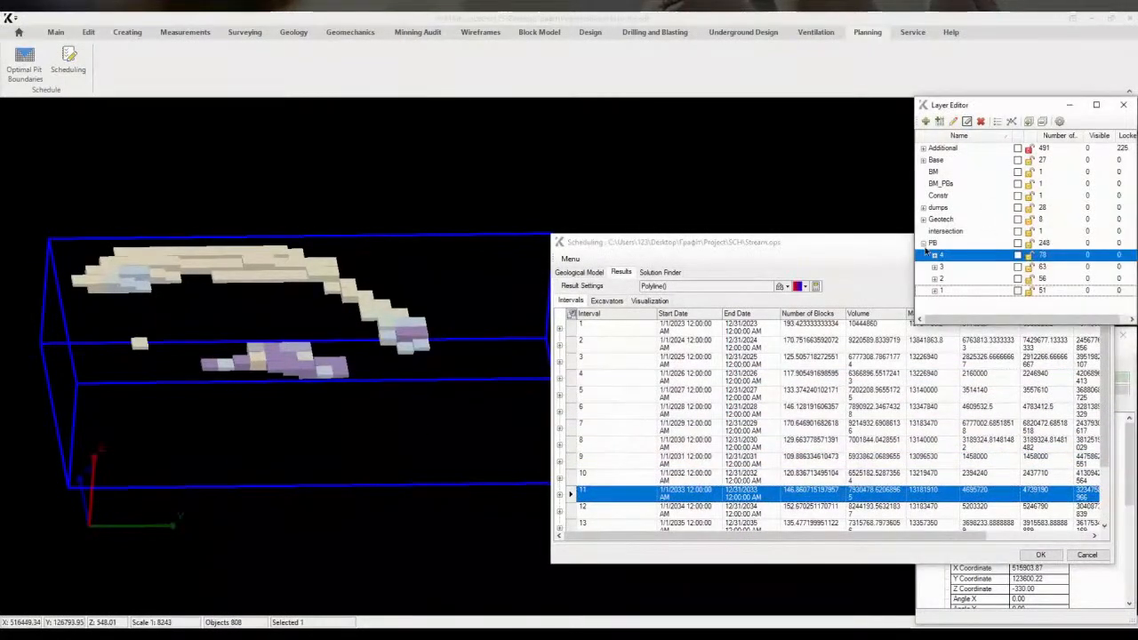
pyautogui.click(934, 256)
pyautogui.click(1018, 267)
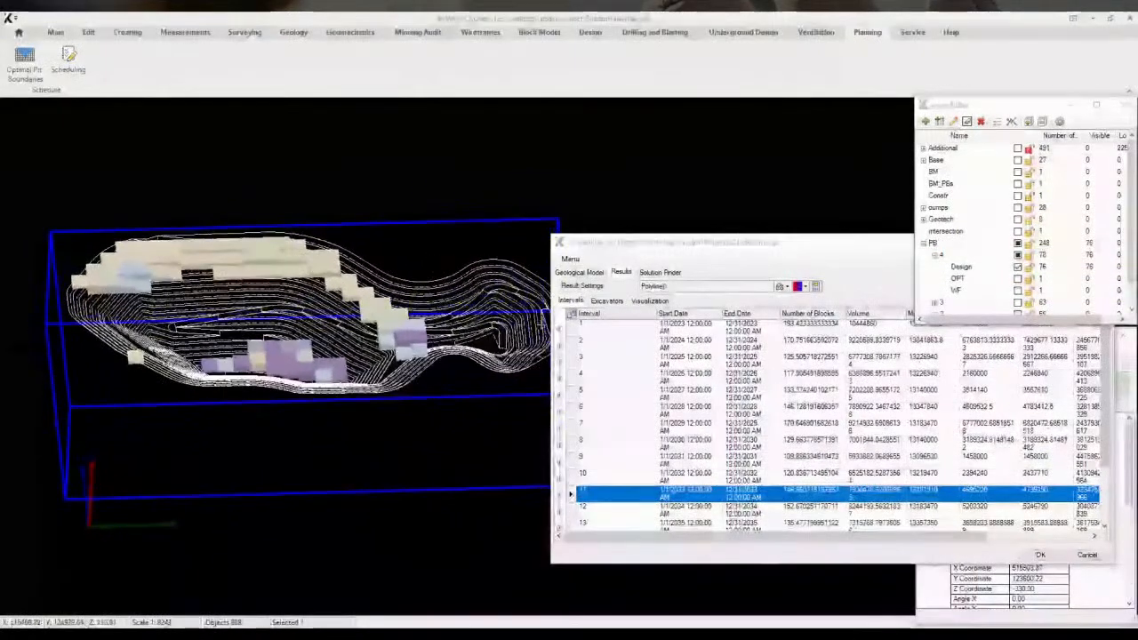
# Continue stepping through the remaining intervals to view their mined blocks against the pit design
pyautogui.click(576, 507)
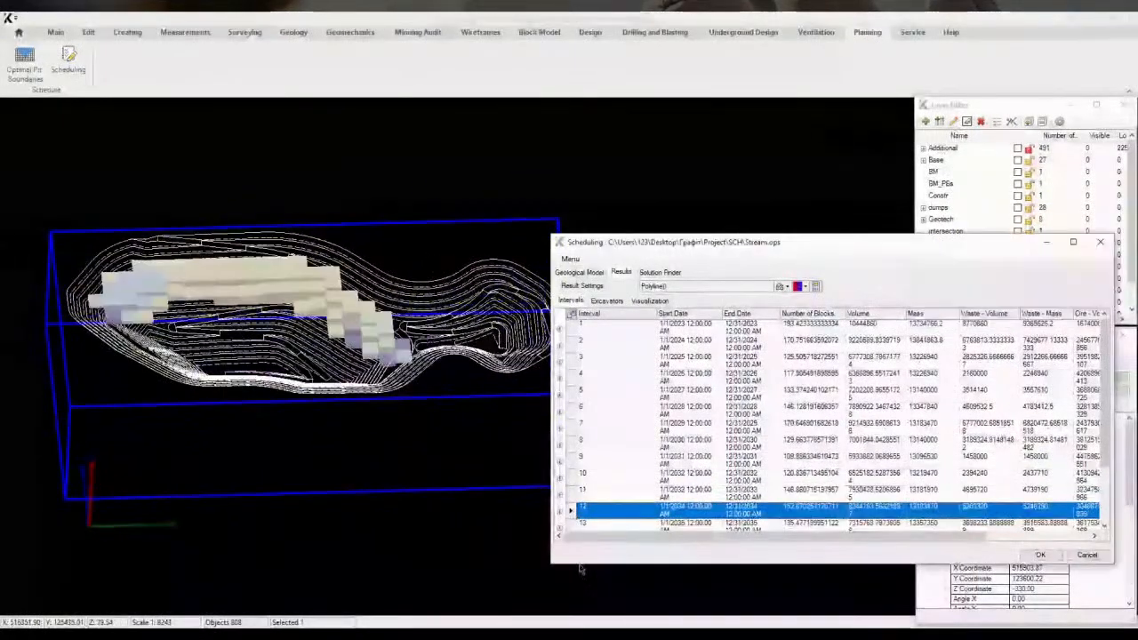
pyautogui.click(576, 524)
pyautogui.scroll(-2, 576, 526)
pyautogui.click(577, 458)
pyautogui.click(574, 476)
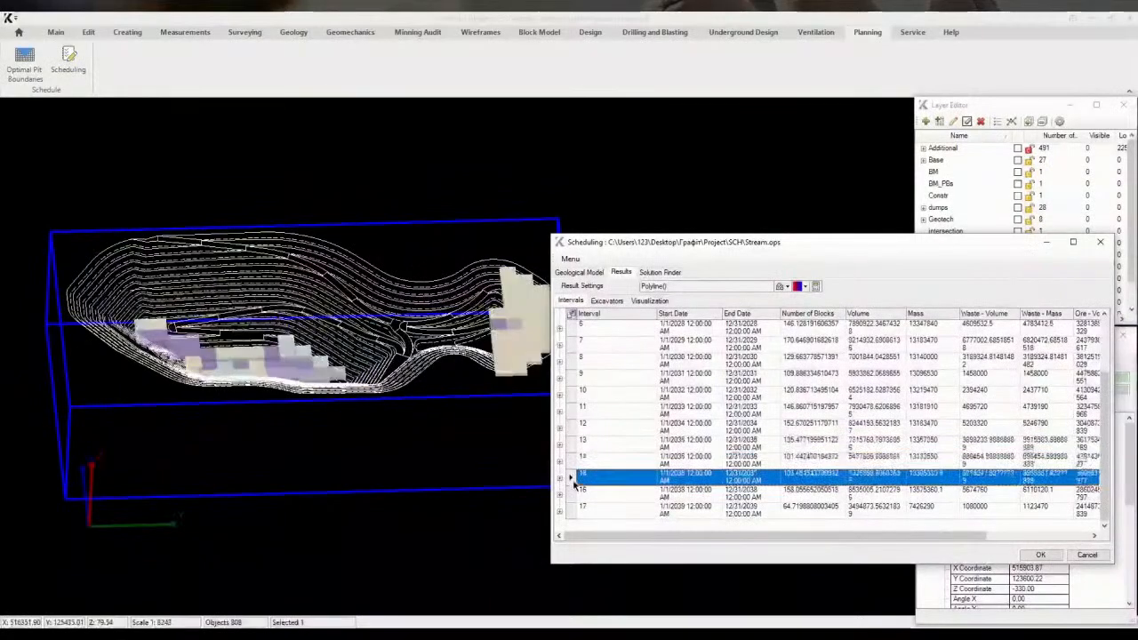
pyautogui.click(576, 491)
pyautogui.click(571, 512)
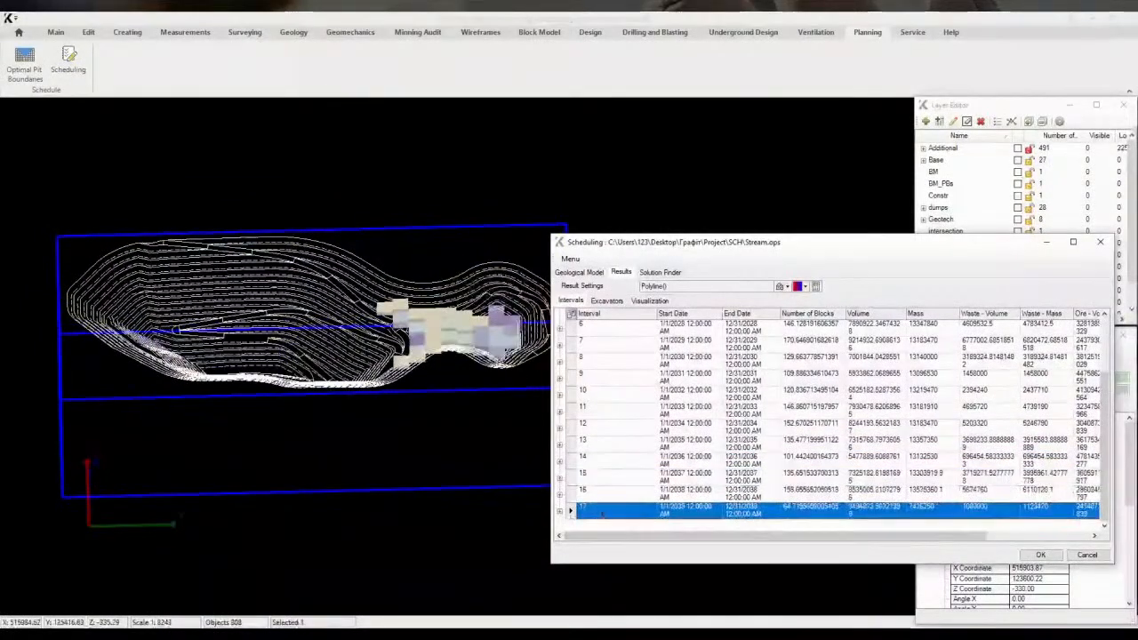
pyautogui.scroll(3, 629, 432)
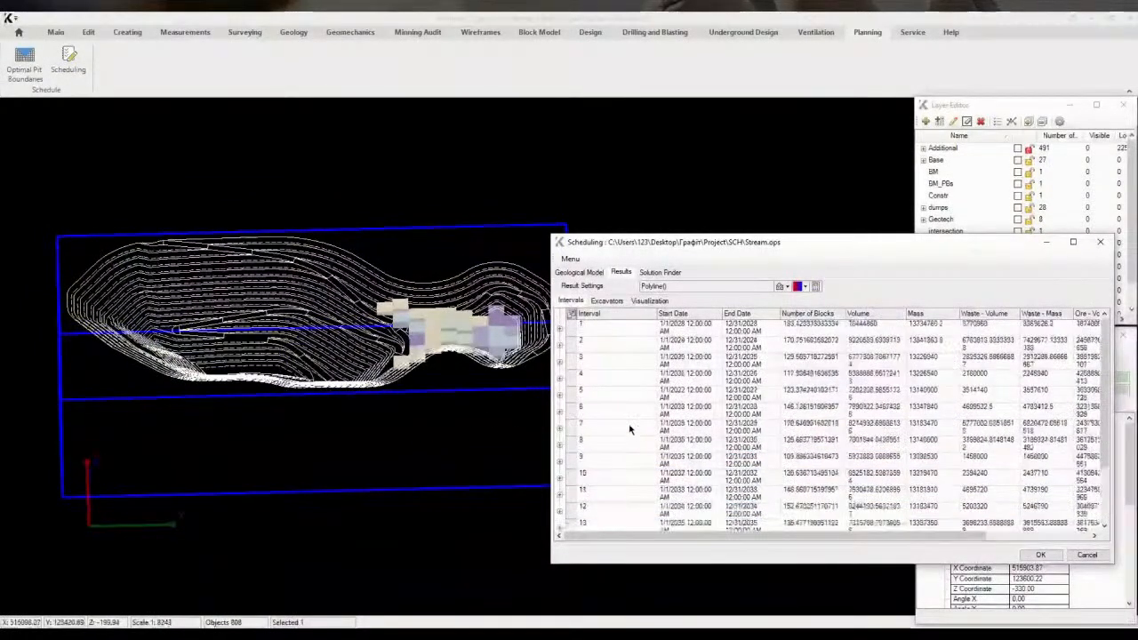
# Review the excavator schedule and the Visualization timeline of mined areas for the first day
pyautogui.click(604, 301)
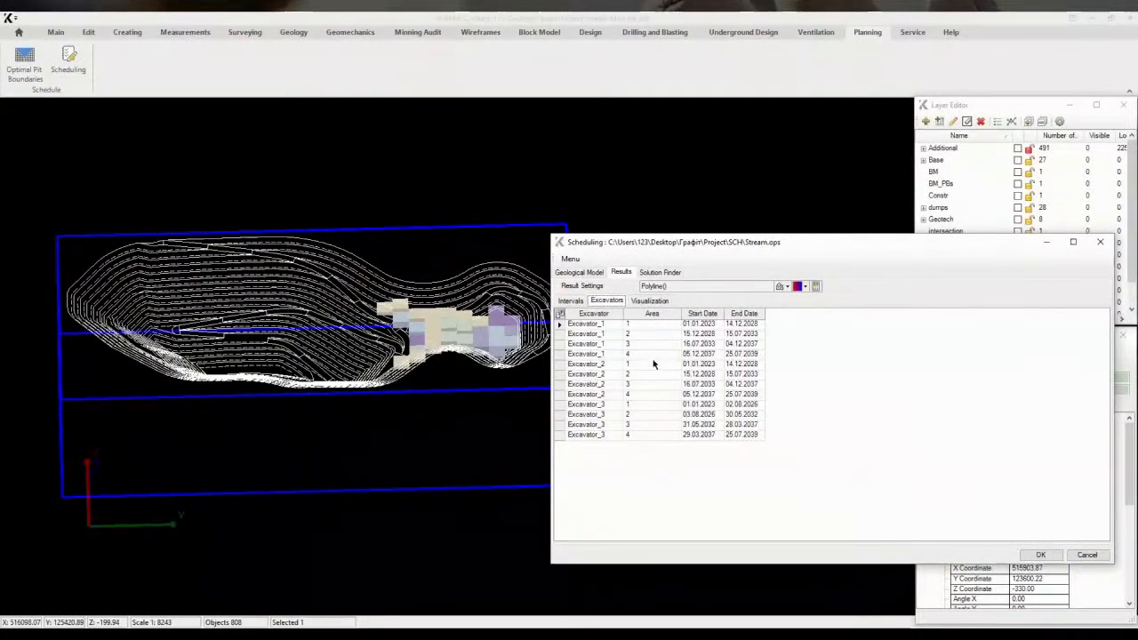
pyautogui.click(648, 302)
pyautogui.click(572, 355)
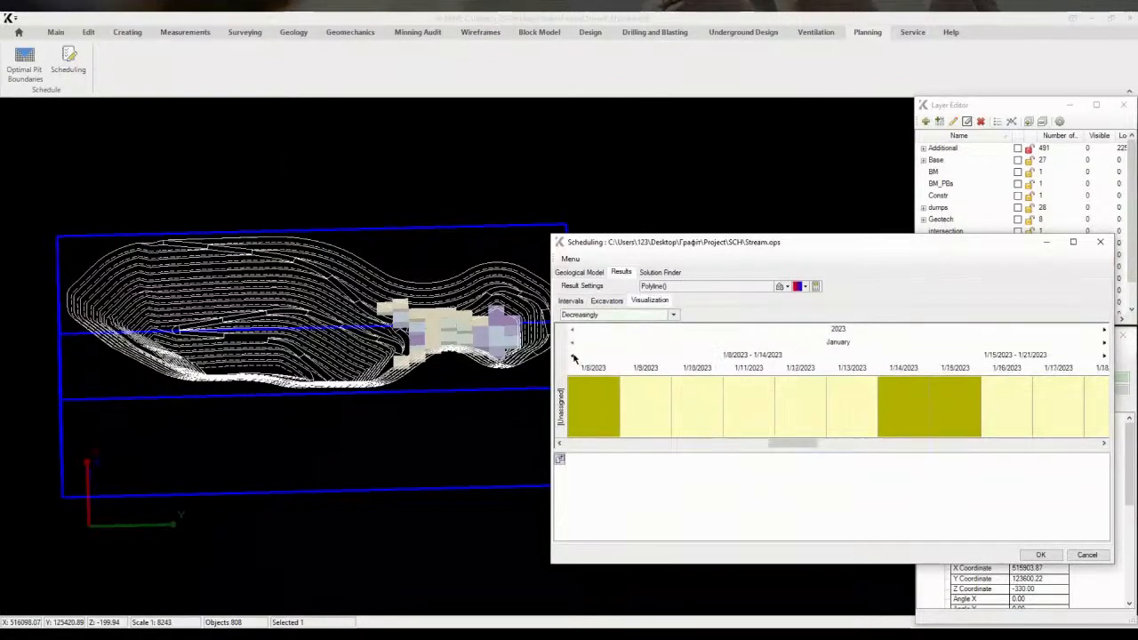
pyautogui.click(580, 409)
pyautogui.moveTo(488, 404); pyautogui.dragTo(462, 340, button='middle')
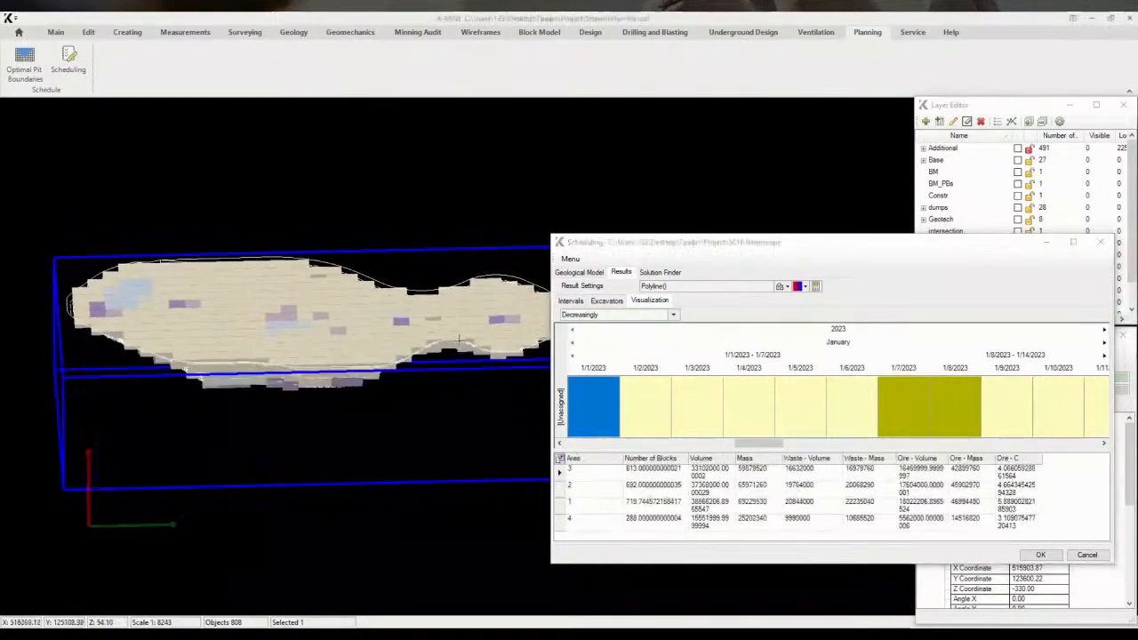
# Step day by day through the Visualization timeline to view each day's mined blocks in 3D
pyautogui.click(609, 411)
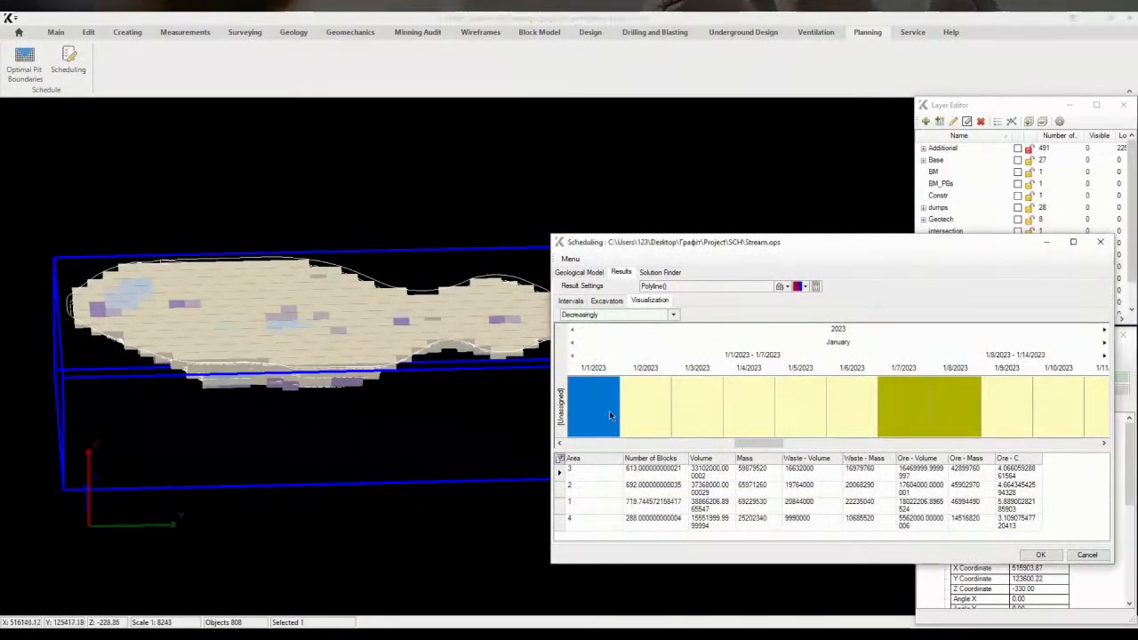
pyautogui.press('Right')
pyautogui.press('Right')
pyautogui.press('Right')
pyautogui.press('Right')
pyautogui.press('Right')
pyautogui.press('Right')
pyautogui.press('Right')
pyautogui.press('Right')
pyautogui.press('Right')
pyautogui.press('Right')
pyautogui.press('Right')
pyautogui.press('Right')
pyautogui.press('Right')
pyautogui.press('Right')
pyautogui.press('Right')
pyautogui.press('Right')
pyautogui.press('Right')
pyautogui.press('Right')
pyautogui.press('Right')
pyautogui.press('Right')
pyautogui.press('Right')
pyautogui.press('Right')
pyautogui.press('Right')
pyautogui.press('Right')
pyautogui.press('Right')
pyautogui.press('Right')
pyautogui.press('Right')
pyautogui.press('Right')
pyautogui.press('Right')
pyautogui.press('Right')
pyautogui.press('Right')
pyautogui.press('Right')
pyautogui.press('Right')
pyautogui.press('Right')
pyautogui.press('Right')
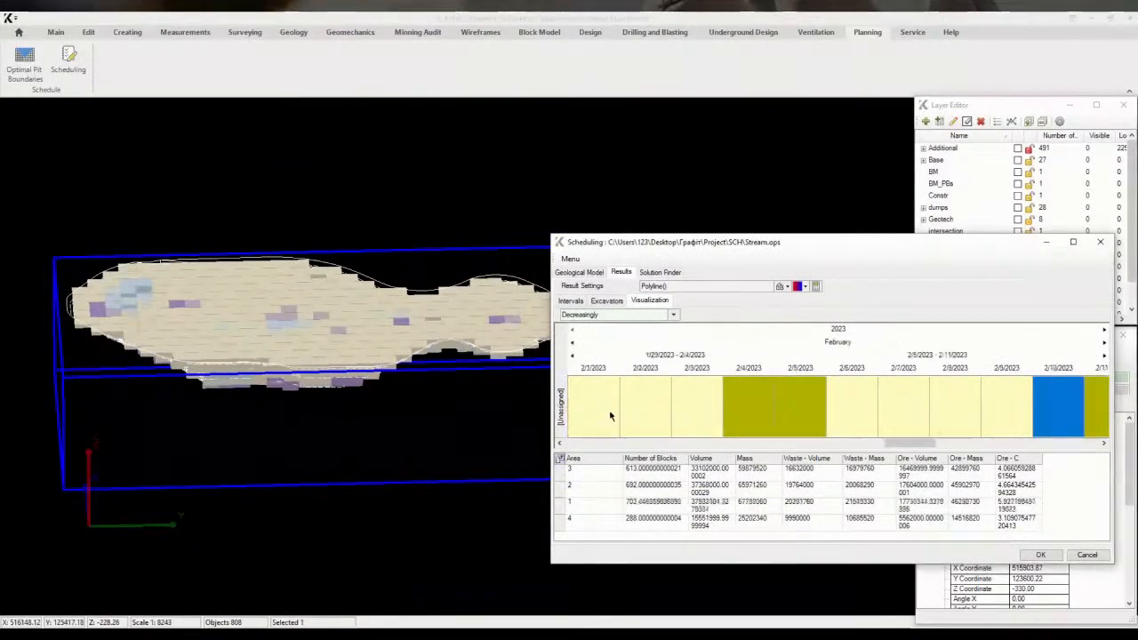
pyautogui.press('Right')
pyautogui.press('Right')
pyautogui.press('Right')
pyautogui.press('Right')
pyautogui.press('Right')
pyautogui.press('Right')
pyautogui.press('Right')
pyautogui.press('Right')
pyautogui.press('Right')
pyautogui.press('Right')
pyautogui.press('Right')
pyautogui.press('Right')
pyautogui.press('Right')
pyautogui.press('Right')
pyautogui.press('Right')
pyautogui.press('Right')
pyautogui.press('Right')
pyautogui.press('Right')
pyautogui.press('Right')
pyautogui.press('Right')
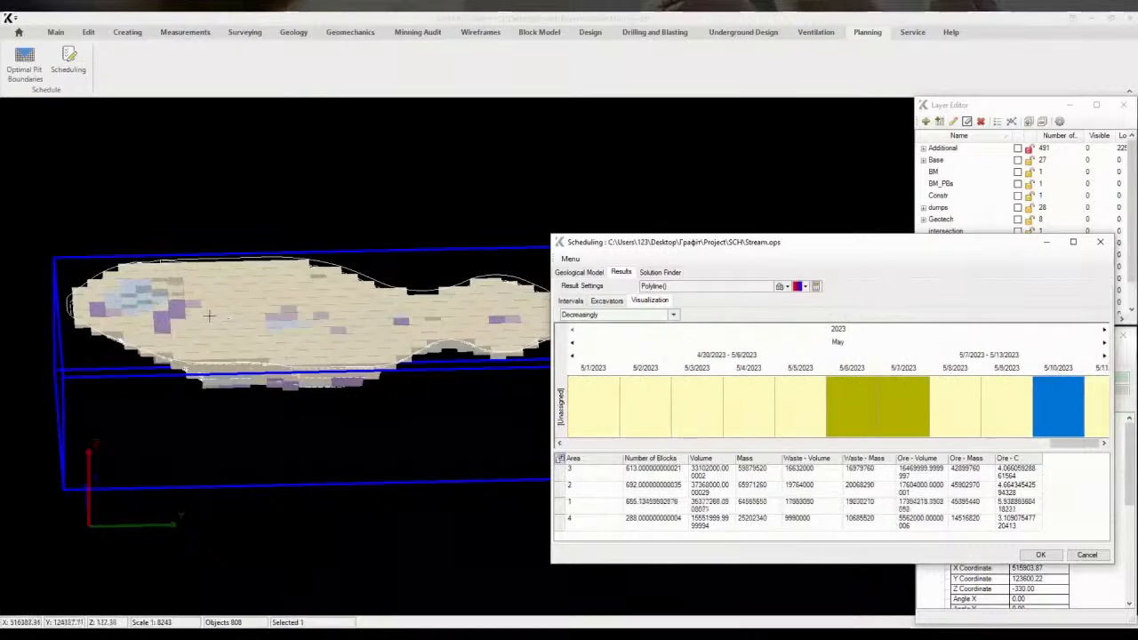
pyautogui.press('Right')
pyautogui.press('Right')
pyautogui.press('Right')
pyautogui.press('Right')
pyautogui.press('Right')
pyautogui.press('Right')
pyautogui.press('Right')
pyautogui.press('Right')
pyautogui.press('Right')
pyautogui.press('Right')
pyautogui.press('Right')
pyautogui.press('Right')
pyautogui.press('Right')
pyautogui.press('Right')
pyautogui.press('Right')
pyautogui.press('Right')
pyautogui.press('Right')
pyautogui.press('Right')
pyautogui.press('Right')
pyautogui.press('Right')
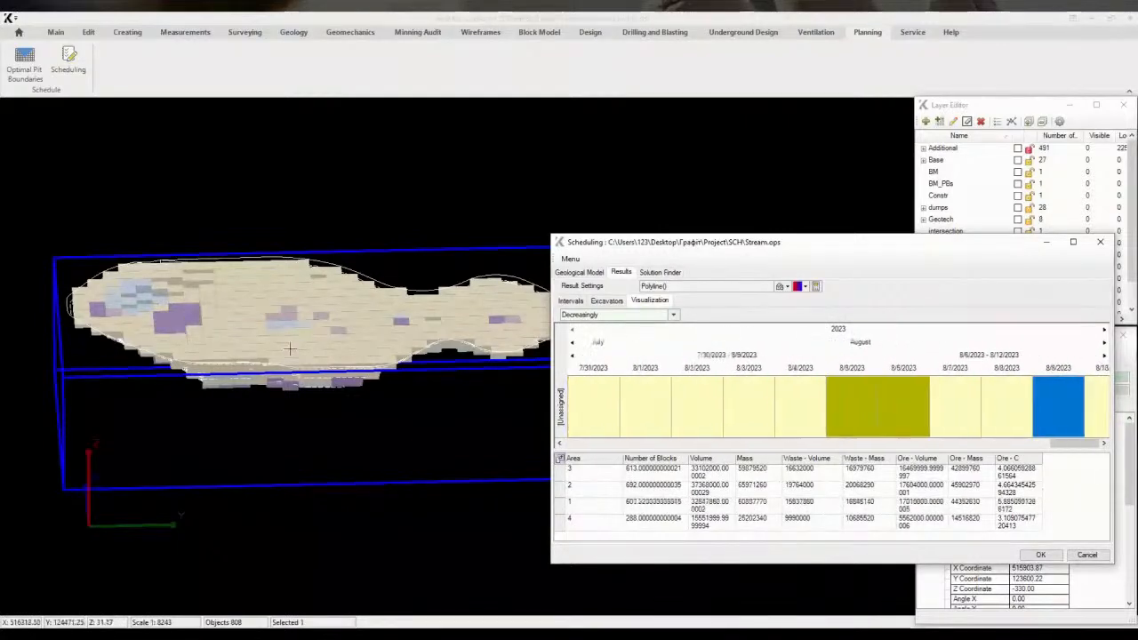
pyautogui.moveTo(299, 348); pyautogui.dragTo(369, 350, button='middle')
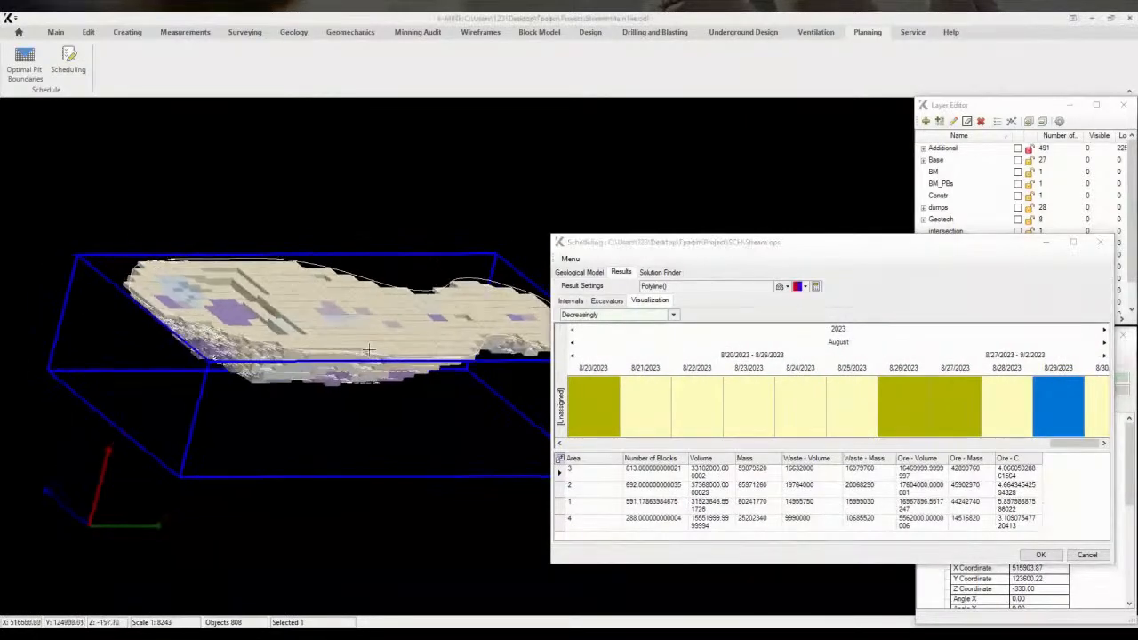
pyautogui.press('Right')
pyautogui.press('Right')
pyautogui.press('Right')
pyautogui.press('Right')
pyautogui.press('Right')
pyautogui.press('Right')
pyautogui.press('Right')
pyautogui.press('Right')
pyautogui.press('Right')
pyautogui.press('Right')
pyautogui.press('Right')
pyautogui.press('Right')
pyautogui.press('Right')
pyautogui.press('Right')
pyautogui.press('Right')
pyautogui.press('Right')
pyautogui.press('Right')
pyautogui.press('Right')
pyautogui.press('Right')
pyautogui.press('Right')
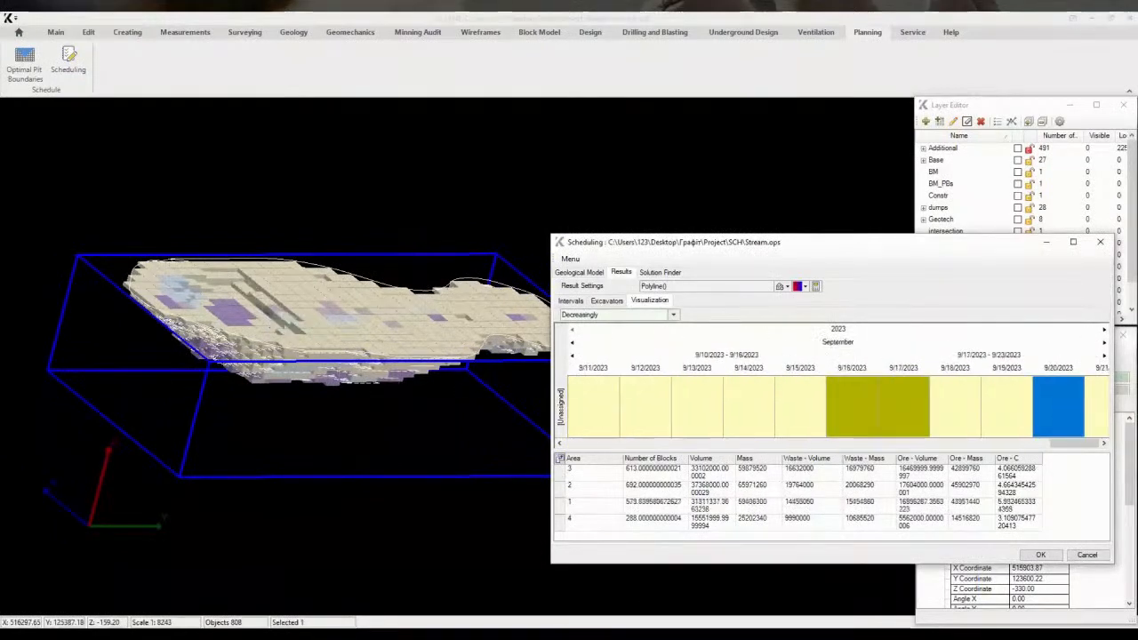
pyautogui.press('Right')
pyautogui.press('Right')
pyautogui.press('Right')
pyautogui.press('Right')
pyautogui.press('Right')
pyautogui.press('Right')
pyautogui.press('Right')
pyautogui.press('Right')
pyautogui.press('Right')
pyautogui.press('Right')
pyautogui.press('Right')
pyautogui.press('Right')
pyautogui.press('Right')
pyautogui.press('Right')
pyautogui.press('Right')
pyautogui.press('Right')
pyautogui.press('Right')
pyautogui.press('Right')
pyautogui.press('Right')
pyautogui.press('Right')
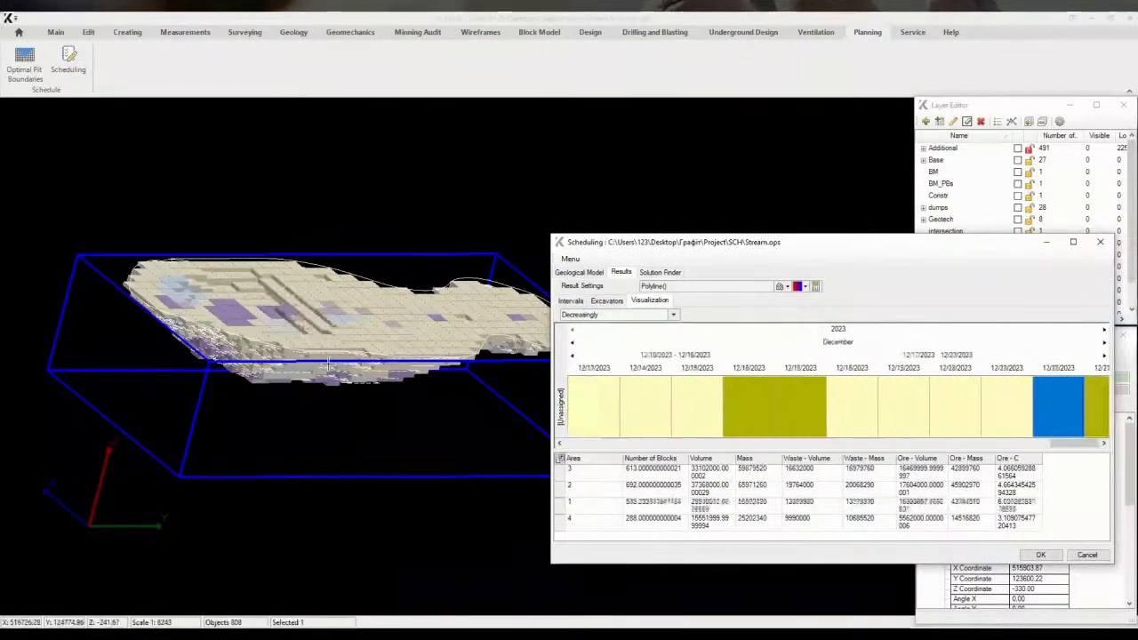
pyautogui.press('Right')
pyautogui.press('Right')
pyautogui.press('Right')
pyautogui.press('Right')
pyautogui.press('Right')
pyautogui.press('Right')
pyautogui.press('Right')
pyautogui.press('Right')
pyautogui.press('Right')
pyautogui.press('Right')
pyautogui.press('Right')
pyautogui.press('Right')
pyautogui.press('Right')
pyautogui.press('Right')
pyautogui.press('Right')
pyautogui.press('Right')
pyautogui.press('Right')
pyautogui.press('Right')
pyautogui.press('Right')
pyautogui.press('Right')
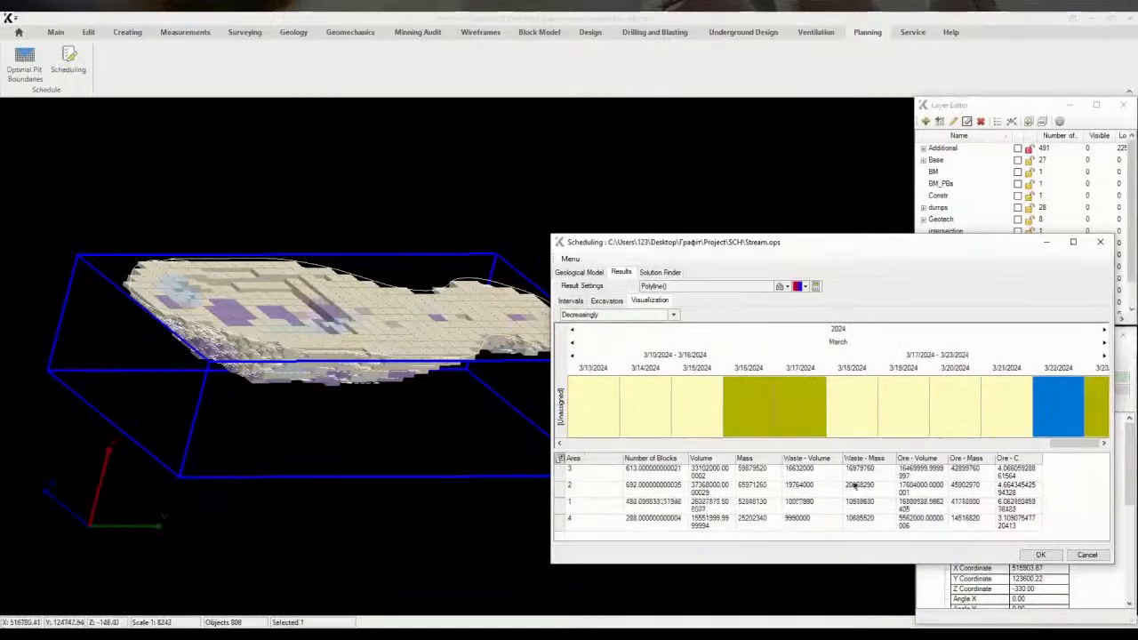
# Jump ahead on the timeline and keep stepping through later days to view the mined blocks
pyautogui.click(1105, 342)
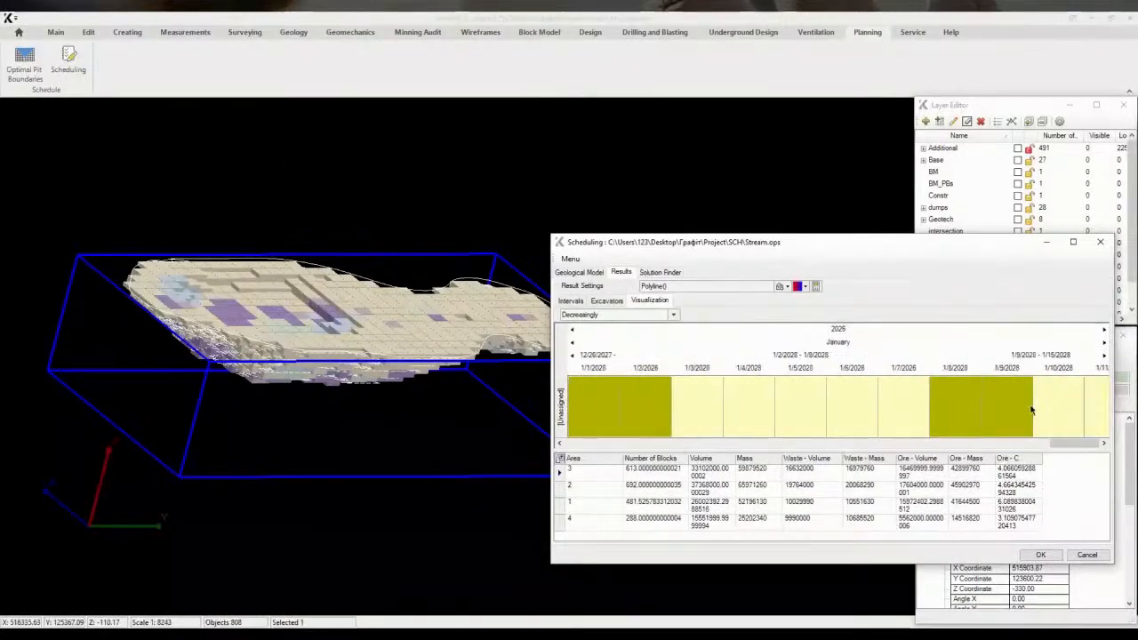
pyautogui.press('Right')
pyautogui.press('Right')
pyautogui.press('Right')
pyautogui.press('Right')
pyautogui.press('Right')
pyautogui.press('Right')
pyautogui.press('Right')
pyautogui.press('Right')
pyautogui.press('Right')
pyautogui.press('Right')
pyautogui.press('Right')
pyautogui.press('Right')
pyautogui.press('Right')
pyautogui.press('Right')
pyautogui.press('Right')
pyautogui.press('Right')
pyautogui.press('Right')
pyautogui.press('Right')
pyautogui.press('Right')
pyautogui.press('Right')
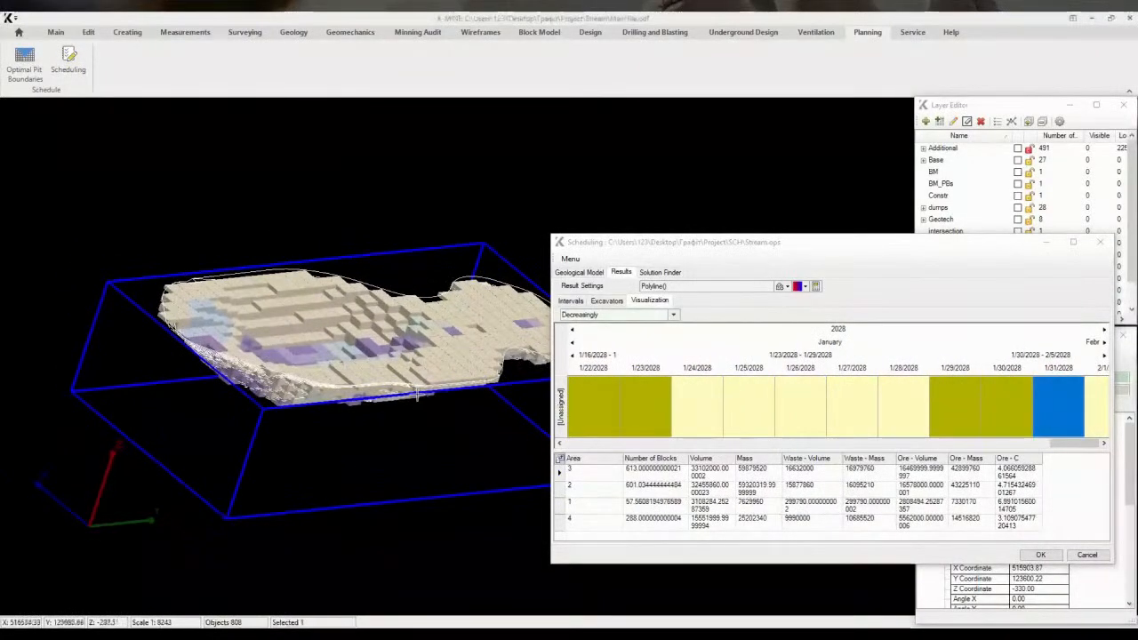
pyautogui.press('Right')
pyautogui.press('Right')
pyautogui.press('Right')
pyautogui.press('Right')
pyautogui.press('Right')
pyautogui.press('Right')
pyautogui.press('Right')
pyautogui.press('Right')
pyautogui.press('Right')
pyautogui.press('Right')
pyautogui.press('Right')
pyautogui.press('Right')
pyautogui.press('Right')
pyautogui.press('Right')
pyautogui.press('Right')
pyautogui.press('Right')
pyautogui.press('Right')
pyautogui.press('Right')
pyautogui.press('Right')
pyautogui.press('Right')
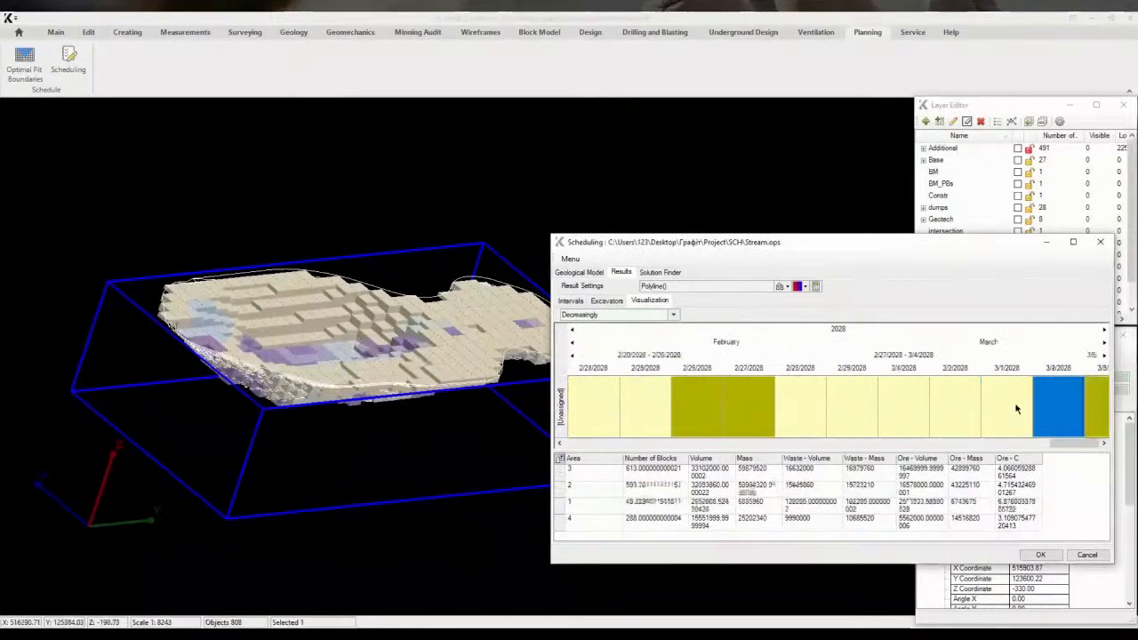
pyautogui.press('Right')
pyautogui.press('Right')
pyautogui.press('Right')
pyautogui.press('Right')
pyautogui.press('Right')
pyautogui.press('Right')
pyautogui.press('Right')
pyautogui.press('Right')
pyautogui.press('Right')
pyautogui.press('Right')
pyautogui.press('Right')
pyautogui.press('Right')
pyautogui.press('Right')
pyautogui.press('Right')
pyautogui.press('Right')
pyautogui.press('Right')
pyautogui.press('Right')
pyautogui.press('Right')
pyautogui.press('Right')
pyautogui.press('Right')
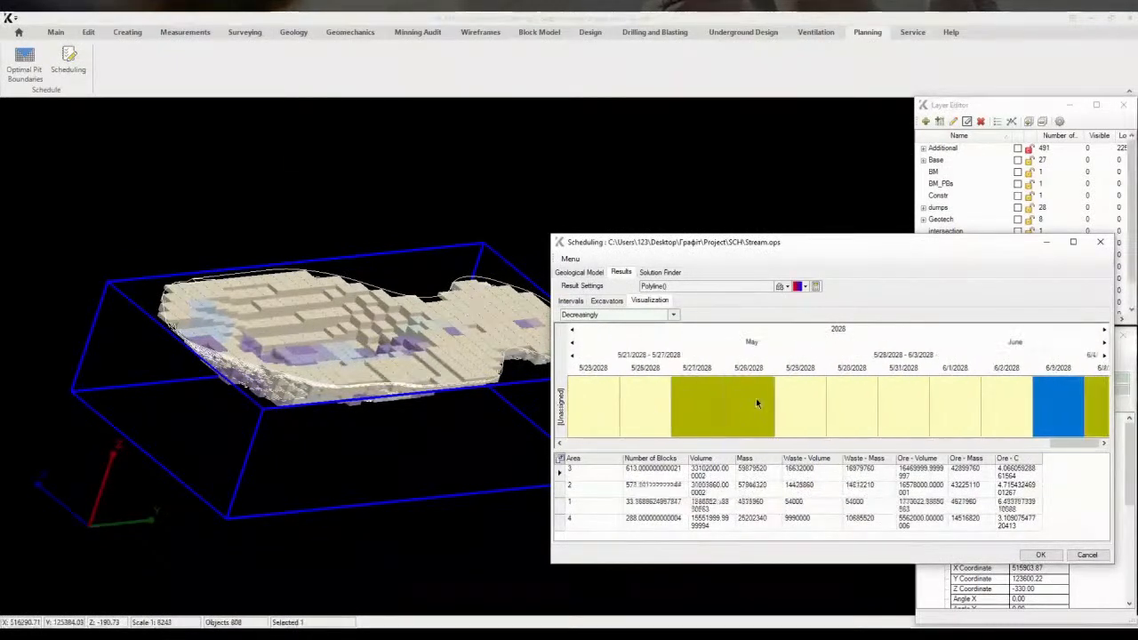
pyautogui.press('Right')
pyautogui.press('Right')
pyautogui.press('Right')
pyautogui.press('Right')
pyautogui.press('Right')
pyautogui.press('Right')
pyautogui.press('Right')
pyautogui.press('Right')
pyautogui.press('Right')
pyautogui.press('Right')
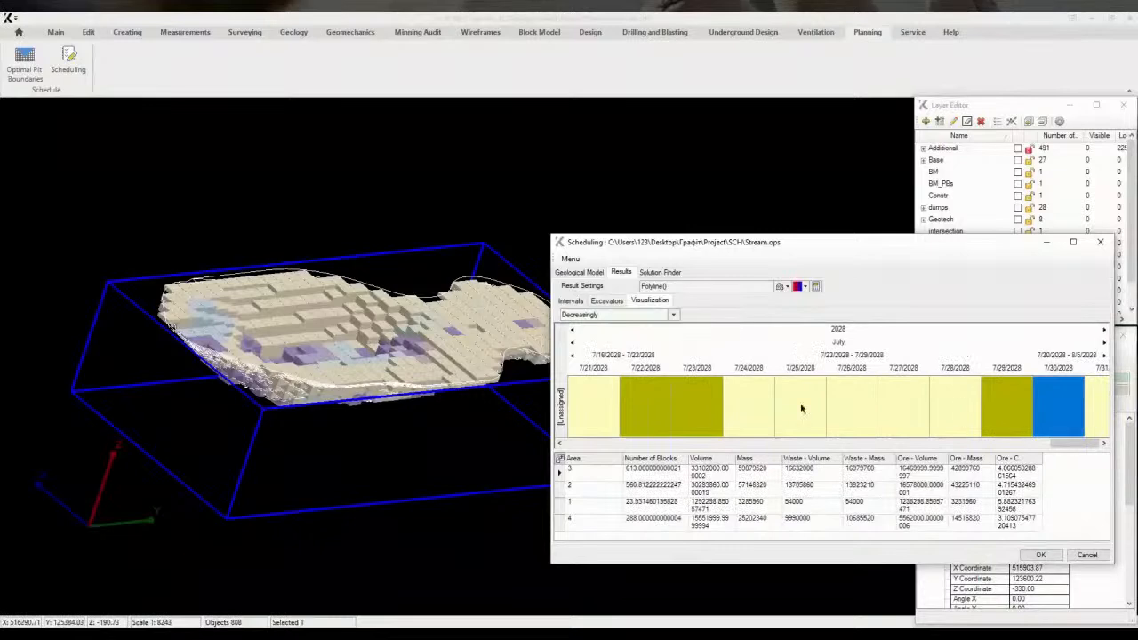
pyautogui.moveTo(1062, 442); pyautogui.dragTo(622, 432)
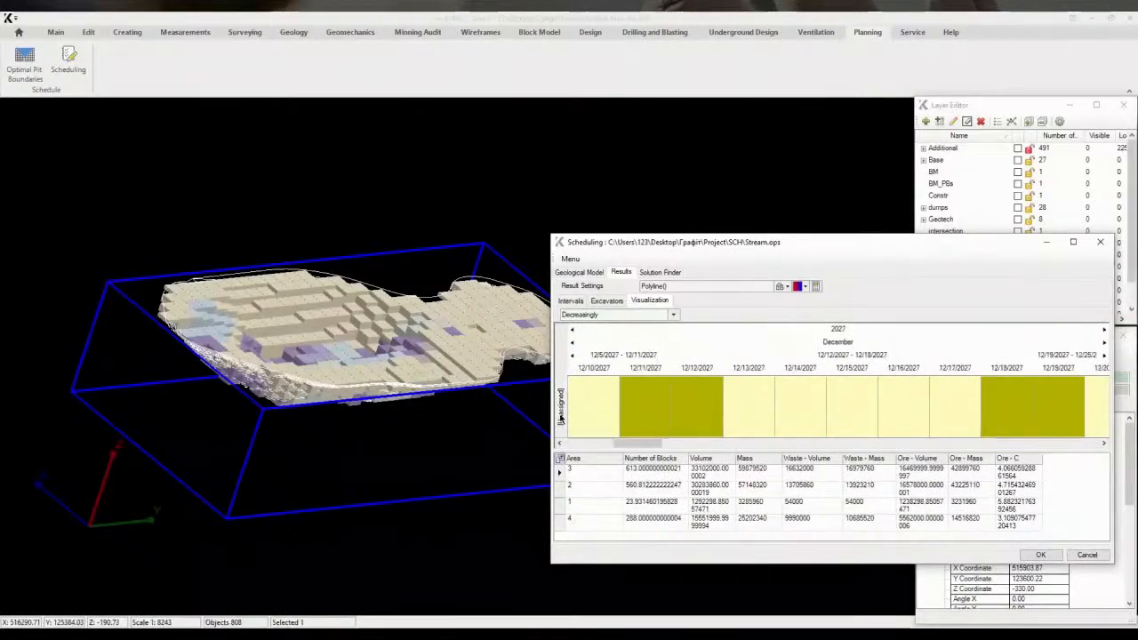
# Open the Intervals results and move the Ore - C column next to Ore - Mass
pyautogui.click(571, 301)
pyautogui.click(923, 326)
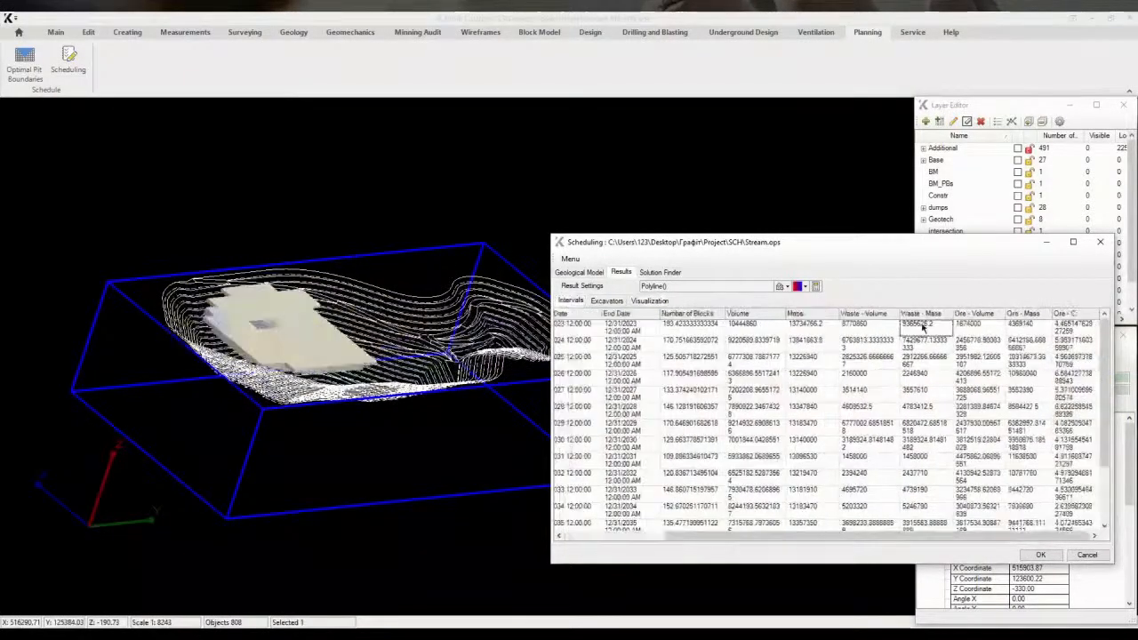
pyautogui.moveTo(1028, 315); pyautogui.dragTo(971, 316)
pyautogui.moveTo(1068, 318); pyautogui.dragTo(997, 327)
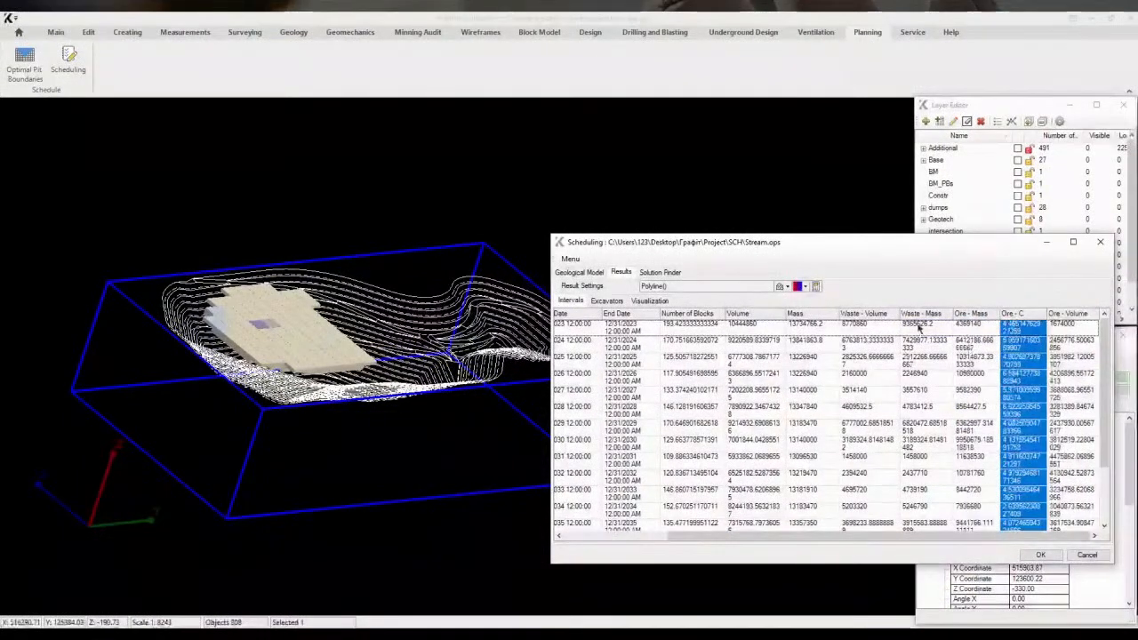
pyautogui.moveTo(880, 536)
pyautogui.mouseDown()
pyautogui.moveTo(773, 536)
pyautogui.moveTo(882, 540)
pyautogui.mouseUp()
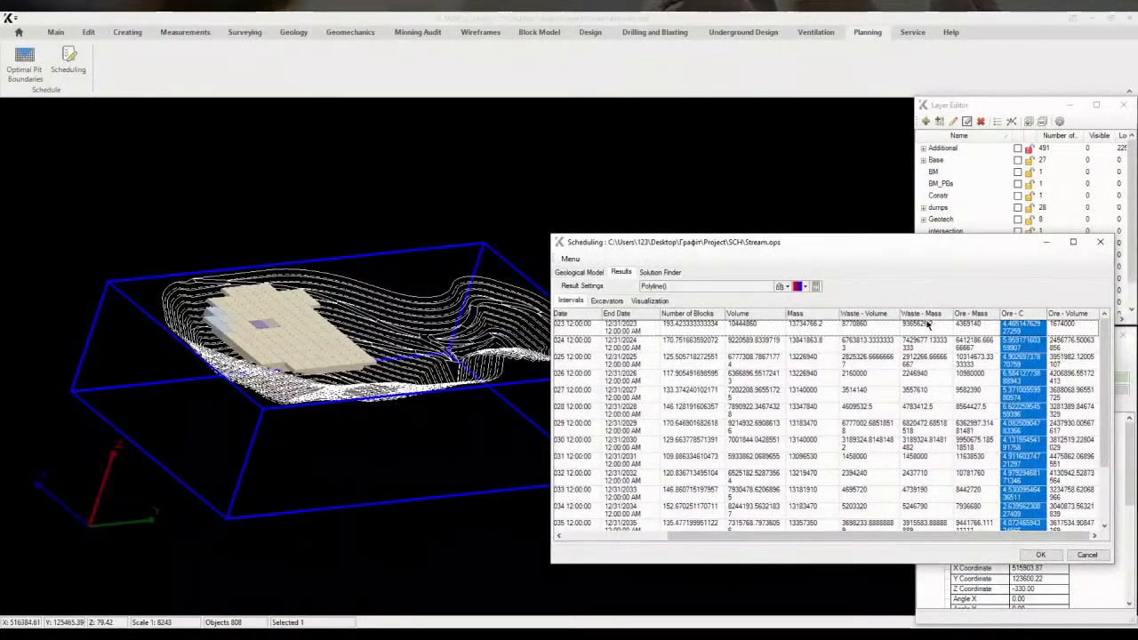
# Select the Waste - Mass, Ore - Mass and Ore - C columns for all intervals and build a diagram
pyautogui.moveTo(927, 325); pyautogui.dragTo(773, 534)
pyautogui.scroll(3, 592, 422)
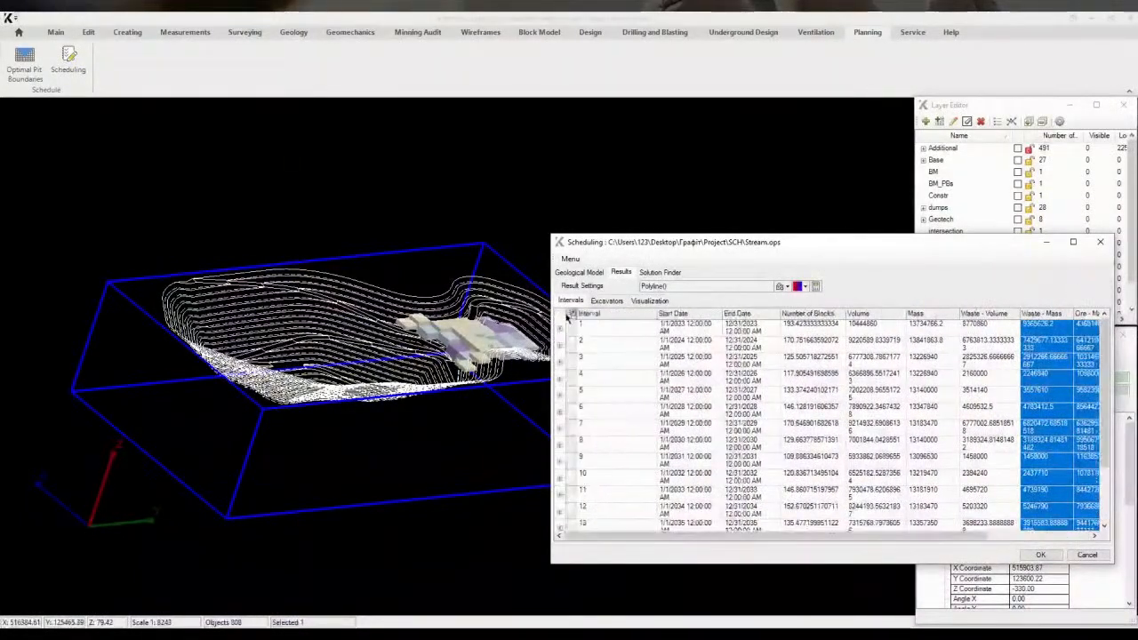
pyautogui.click(571, 314)
pyautogui.click(621, 508)
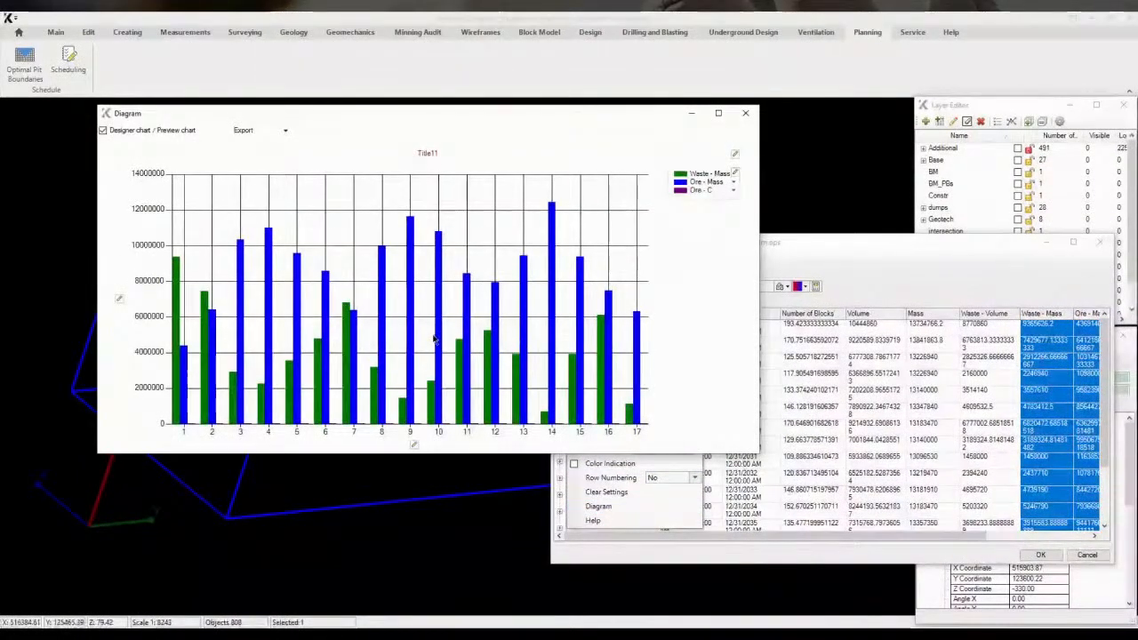
# Change the Waste - Mass and Ore - Mass series to stacked bars coloured grey and purple
pyautogui.click(736, 173)
pyautogui.click(839, 179)
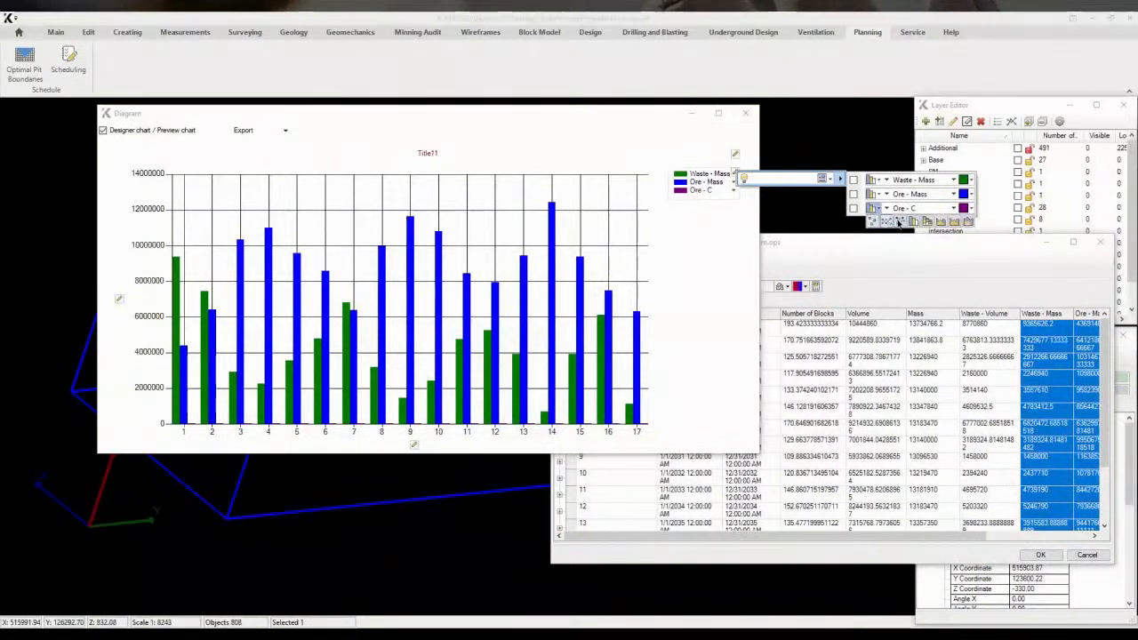
pyautogui.click(899, 223)
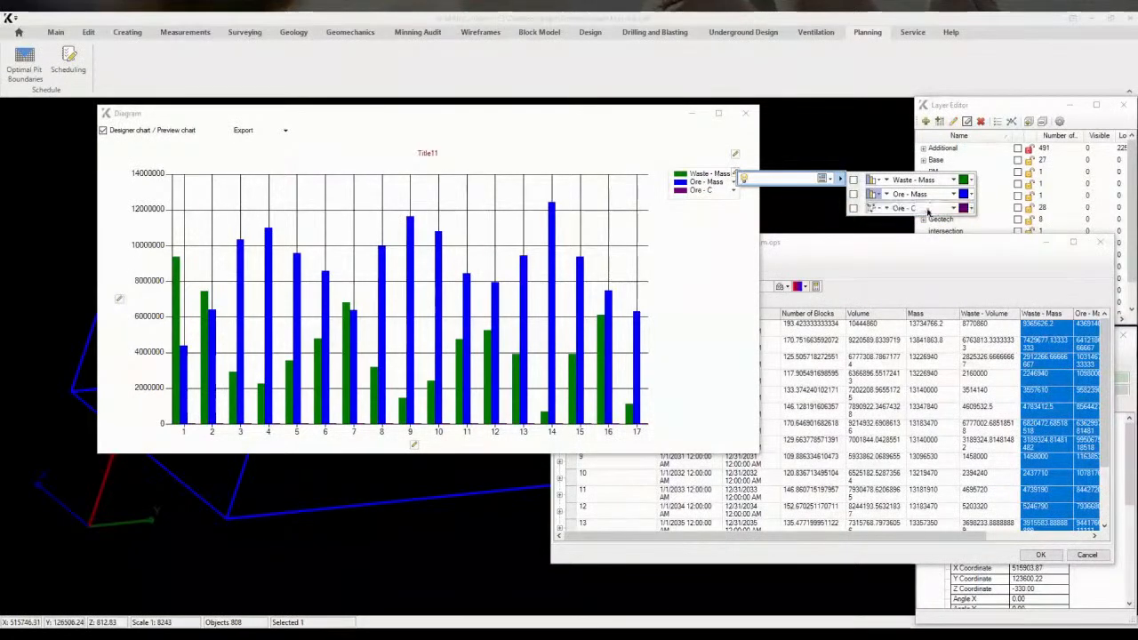
pyautogui.click(877, 195)
pyautogui.click(929, 195)
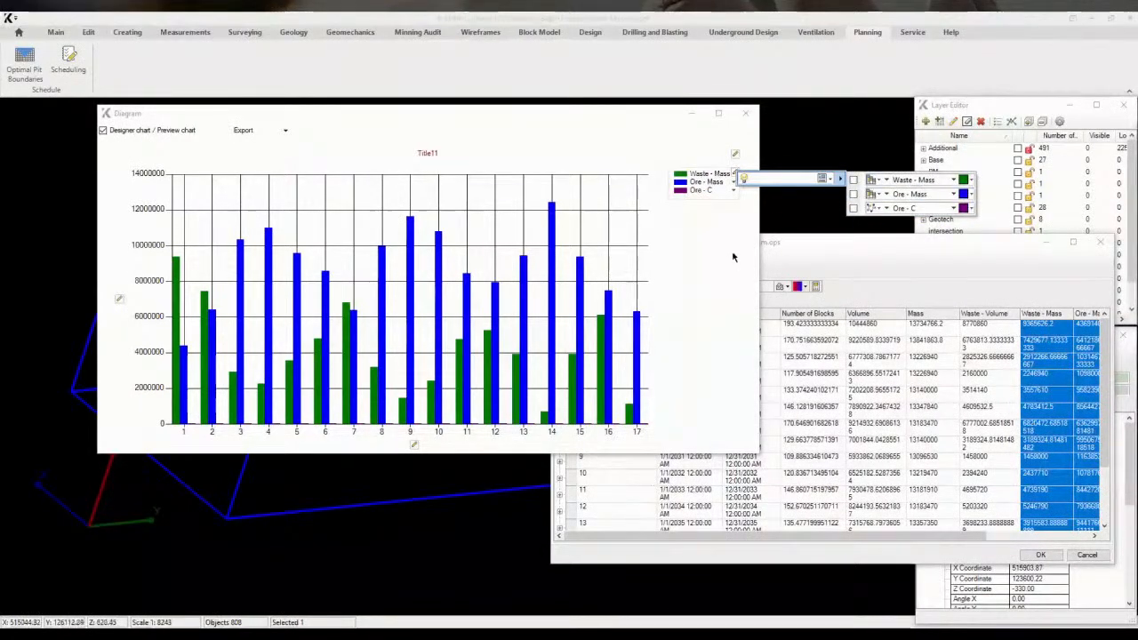
pyautogui.click(970, 180)
pyautogui.click(691, 197)
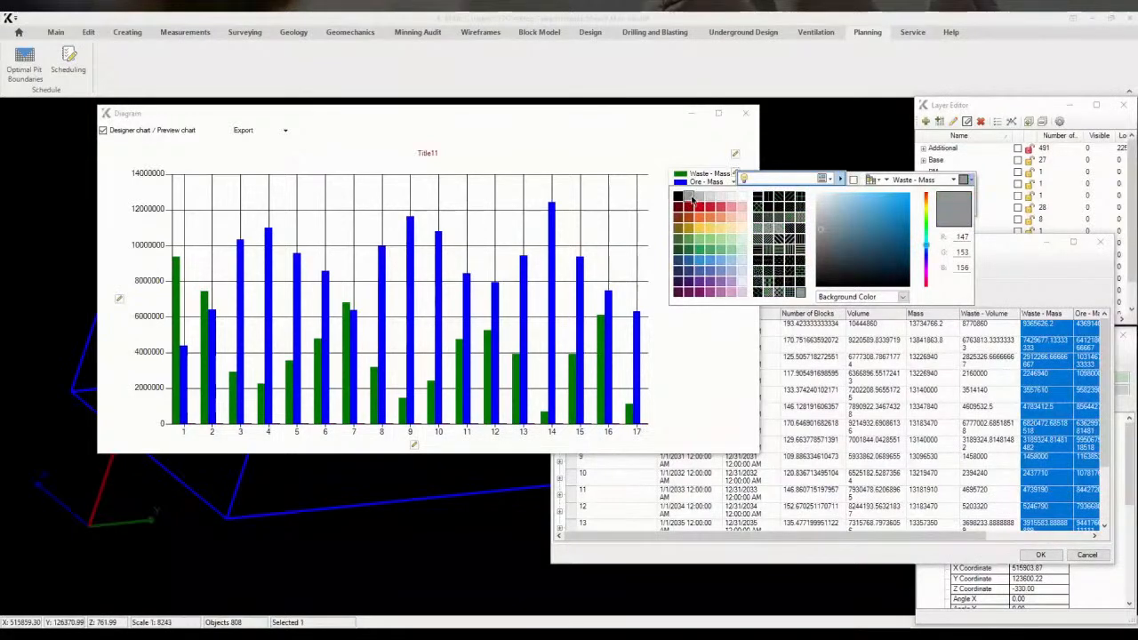
pyautogui.click(970, 194)
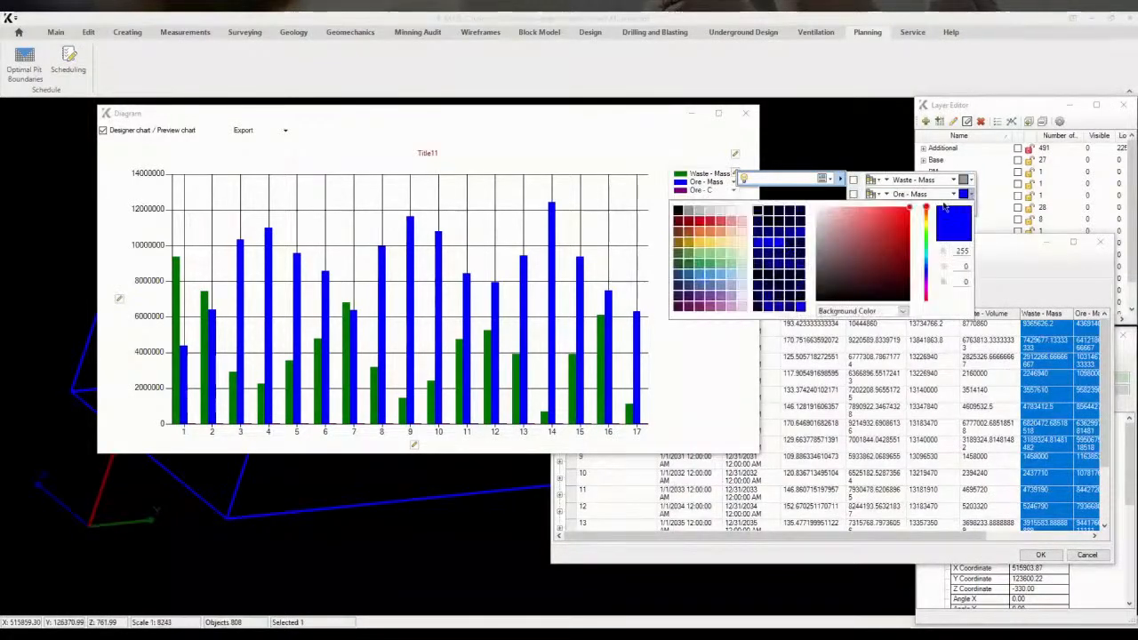
pyautogui.click(723, 307)
pyautogui.click(724, 330)
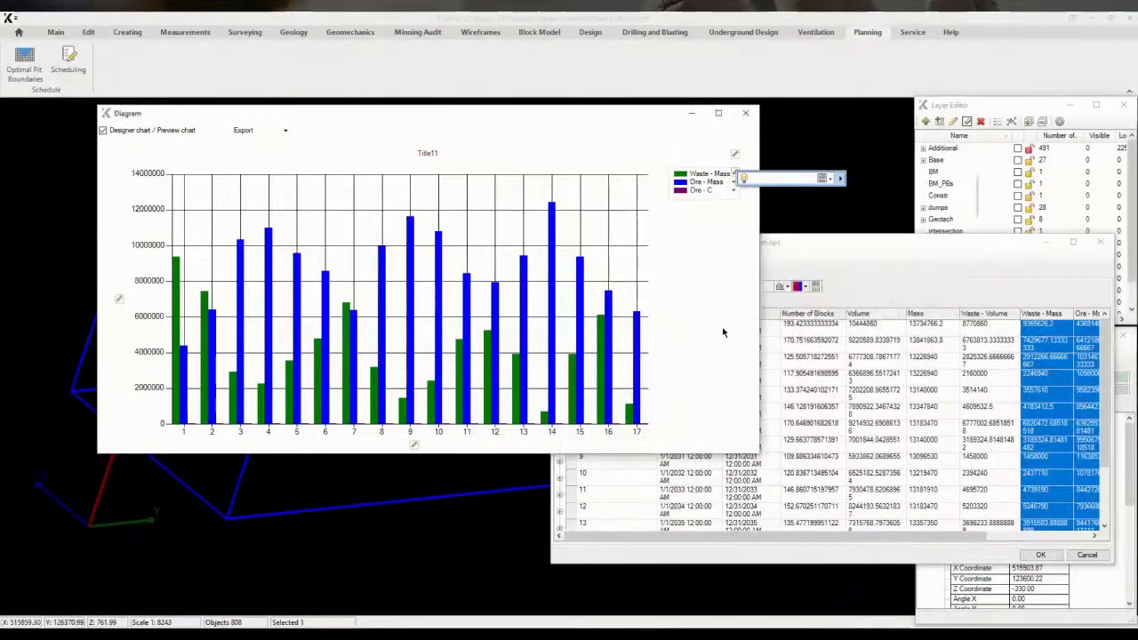
# Switch the diagram to stacked areas with Ore - C as a smooth line on a secondary axis, then close it
pyautogui.click(734, 177)
pyautogui.moveTo(840, 183)
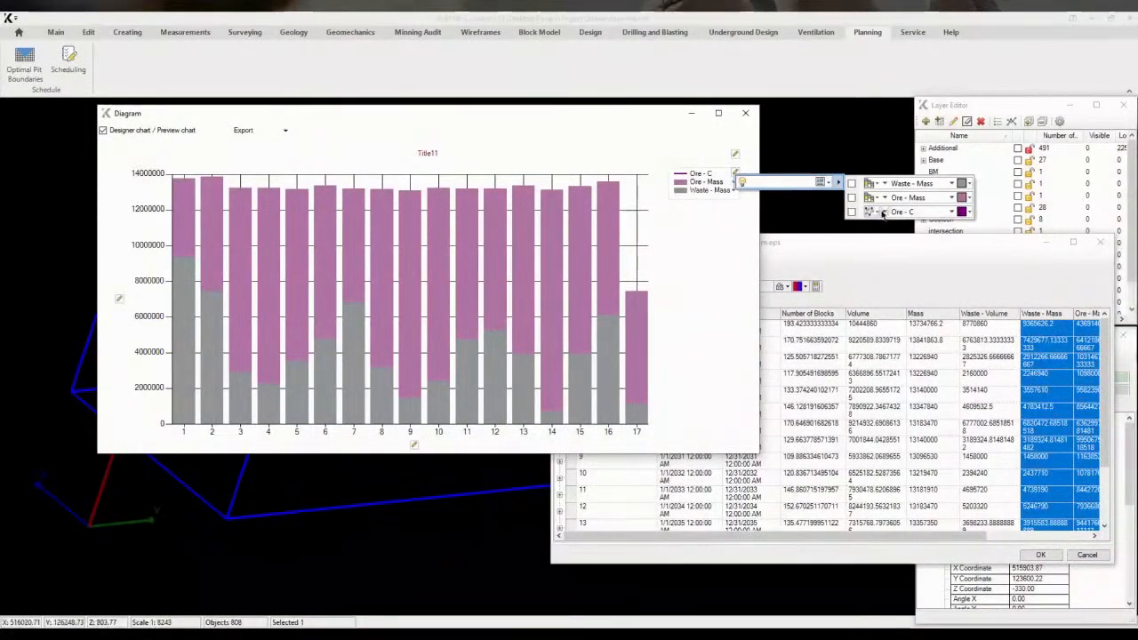
pyautogui.click(884, 214)
pyautogui.click(905, 226)
pyautogui.click(701, 299)
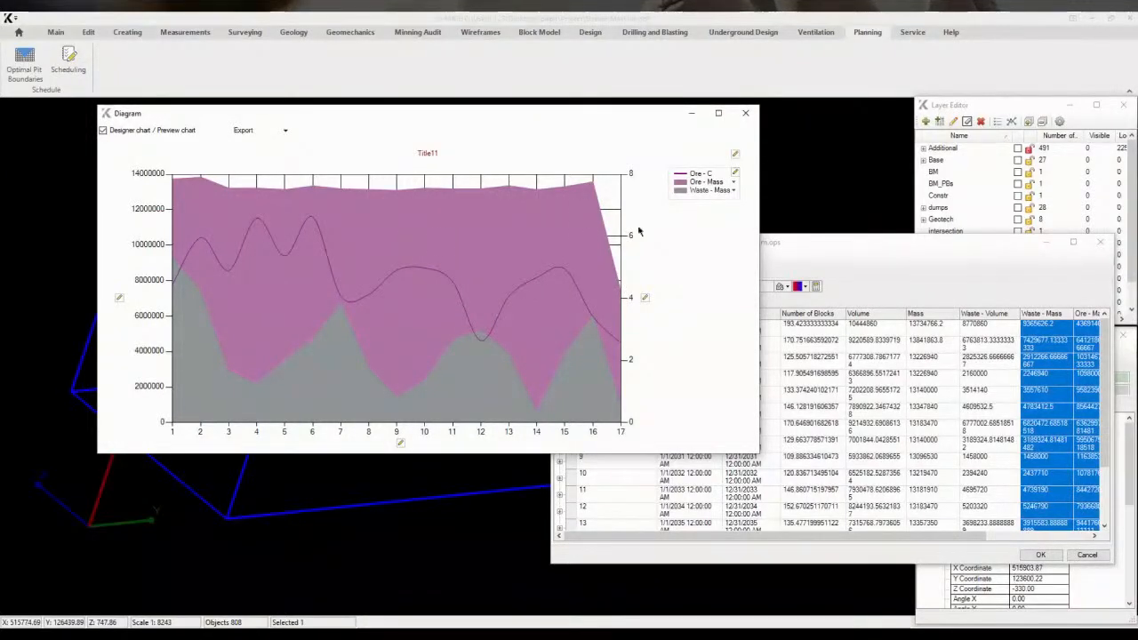
pyautogui.click(745, 113)
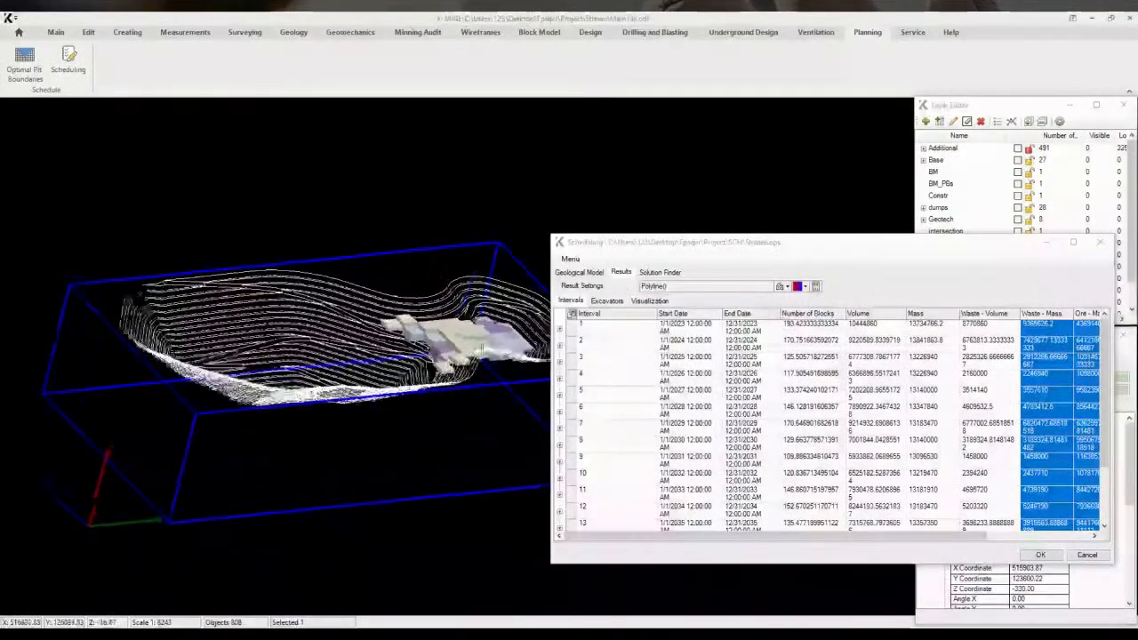
# In Solution Finder, add an interval condition for Ore rock measured by Mass
pyautogui.moveTo(481, 349); pyautogui.dragTo(435, 354, button='middle')
pyautogui.click(571, 328)
pyautogui.click(650, 273)
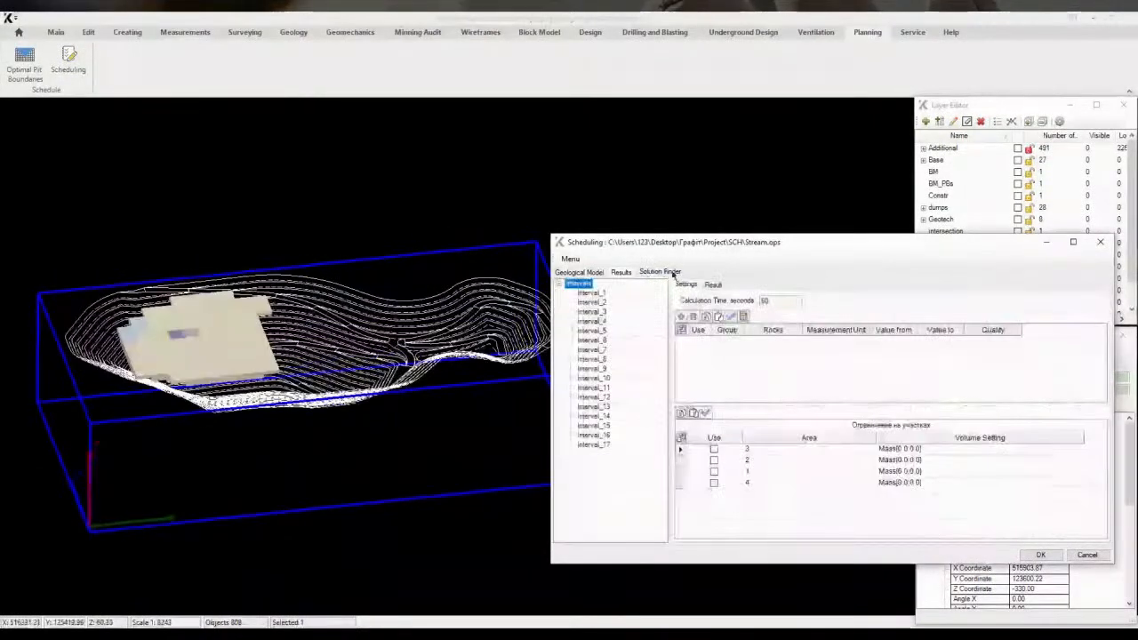
pyautogui.click(681, 322)
pyautogui.click(764, 342)
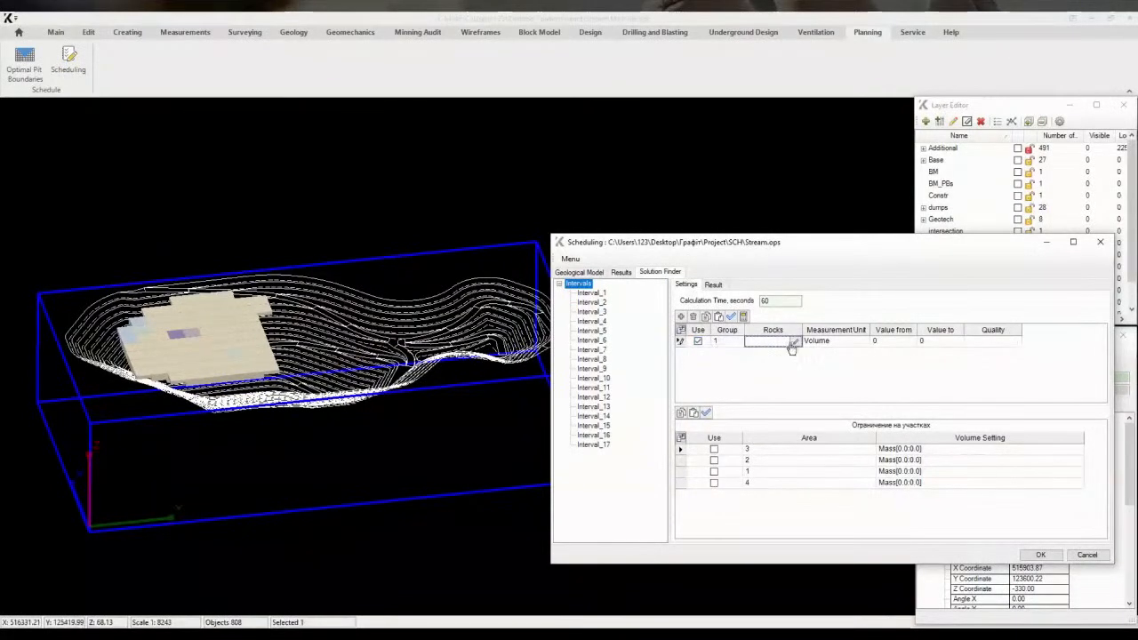
pyautogui.click(794, 343)
pyautogui.click(113, 96)
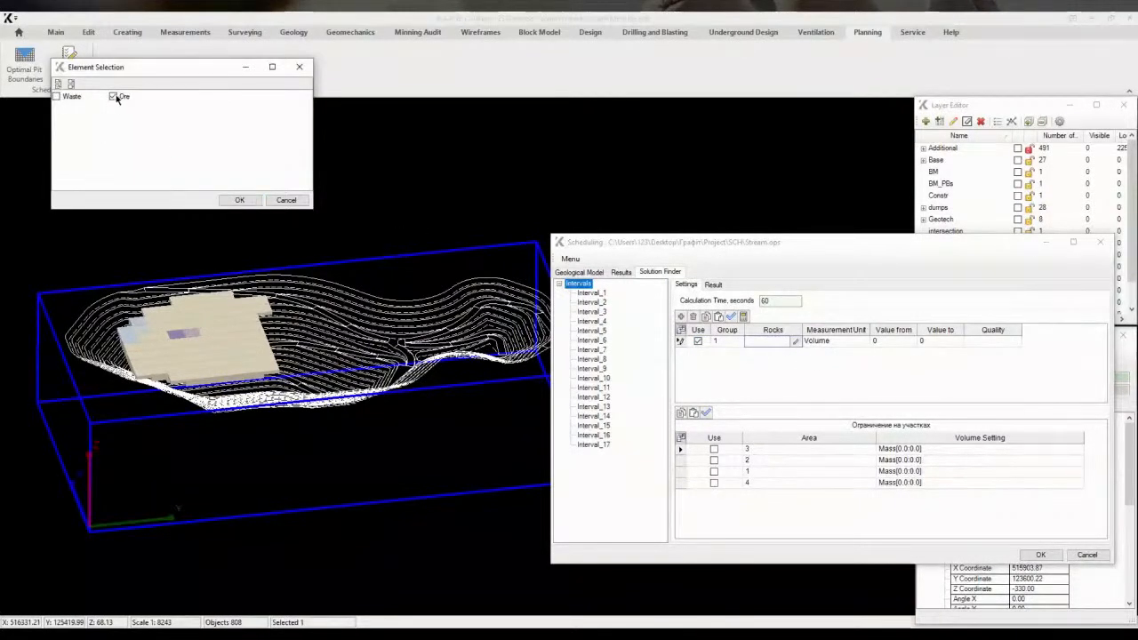
pyautogui.click(238, 200)
pyautogui.click(832, 347)
pyautogui.click(868, 358)
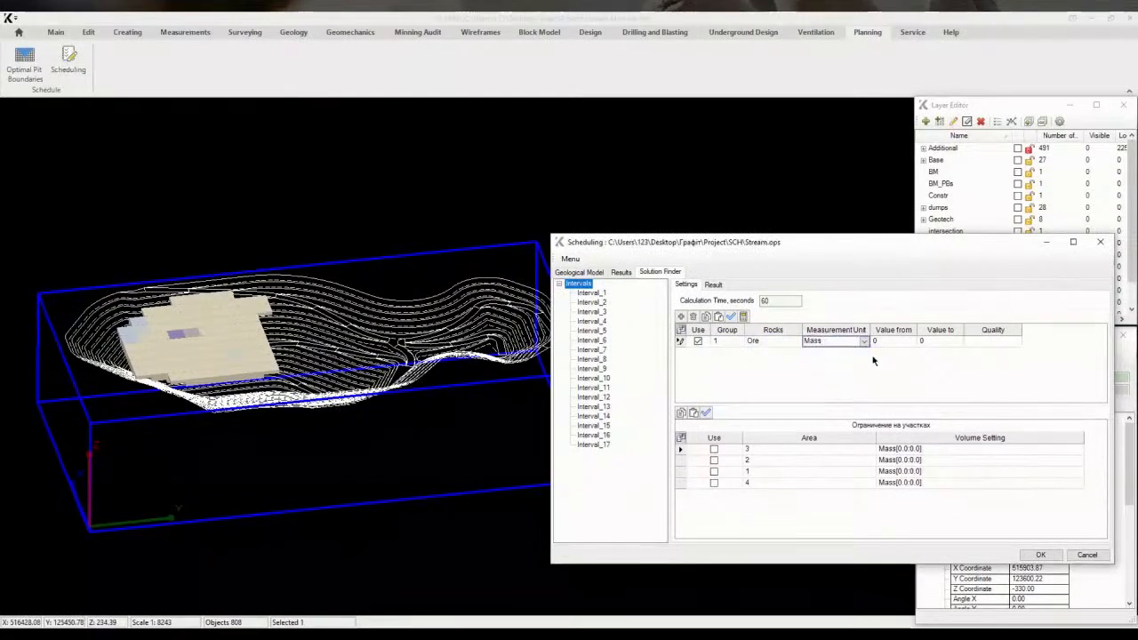
# Set the Ore mass condition's range from 8300000 to 8600000
pyautogui.click(878, 348)
pyautogui.write('830000')
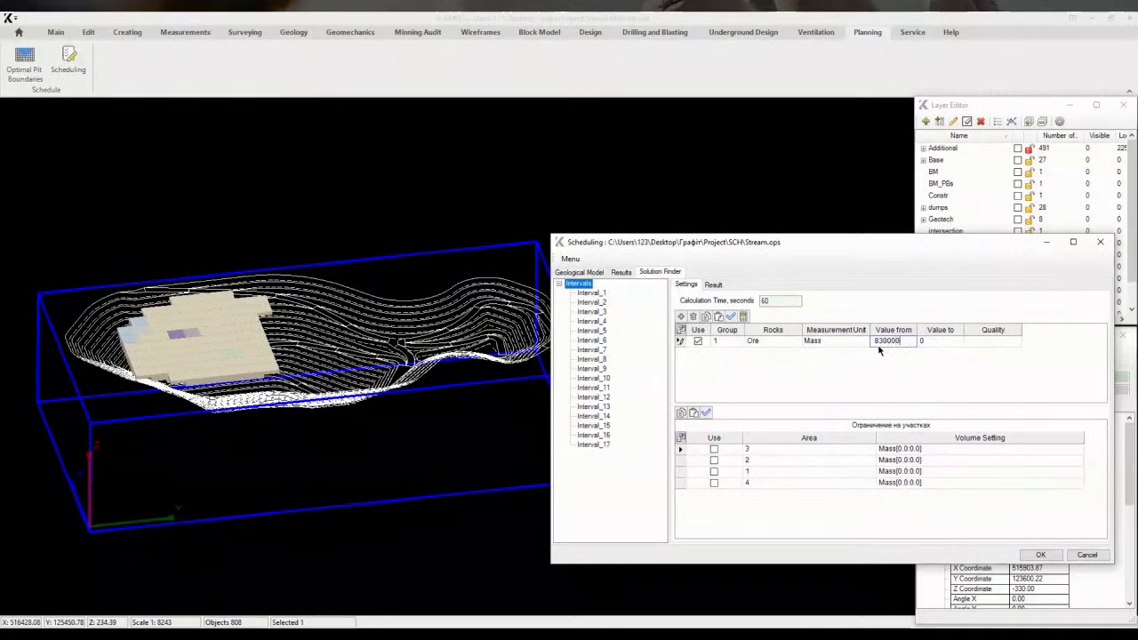
pyautogui.write('0')
pyautogui.press('Tab')
# Enable the area constraints for areas 3, 2 and 4, apply the settings to all intervals, and run the calculation
pyautogui.click(731, 317)
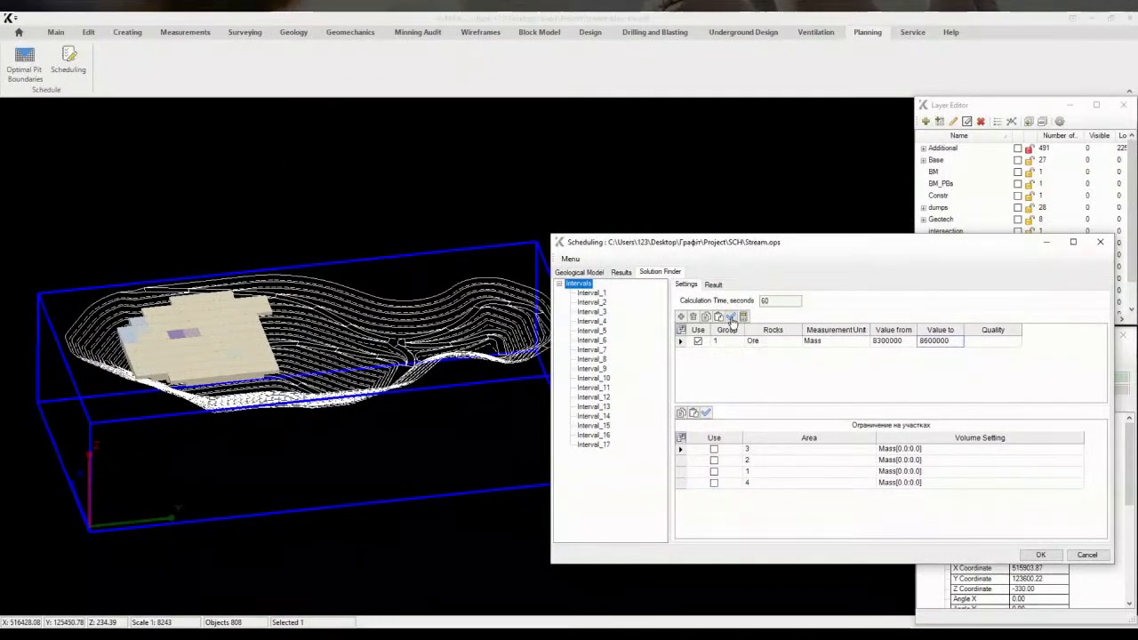
pyautogui.click(714, 462)
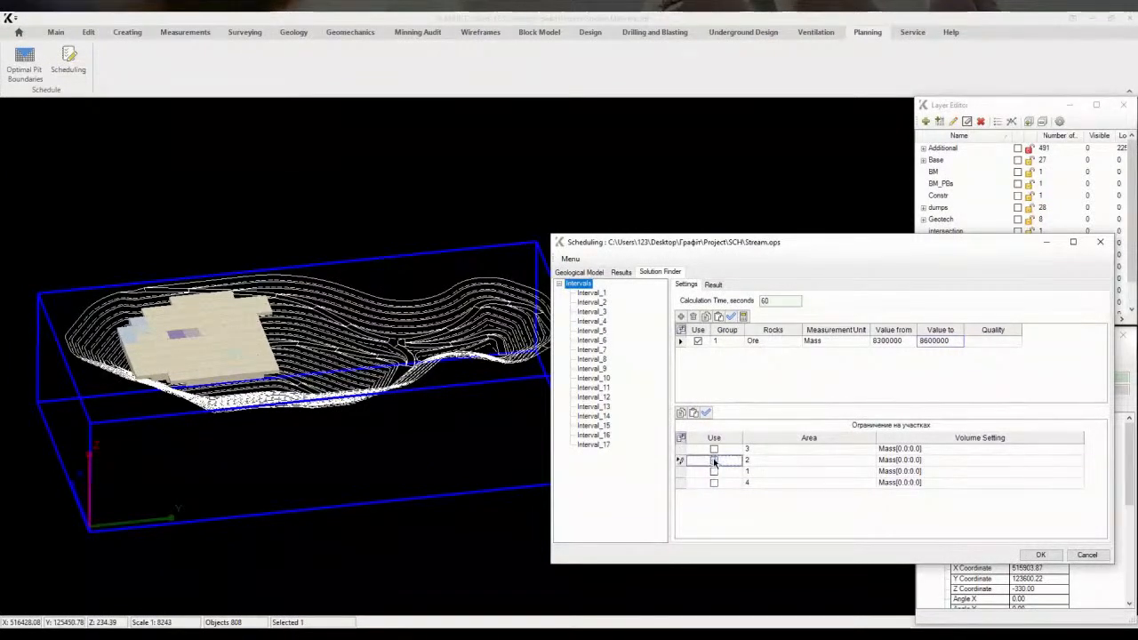
pyautogui.click(713, 449)
pyautogui.click(715, 483)
pyautogui.click(730, 317)
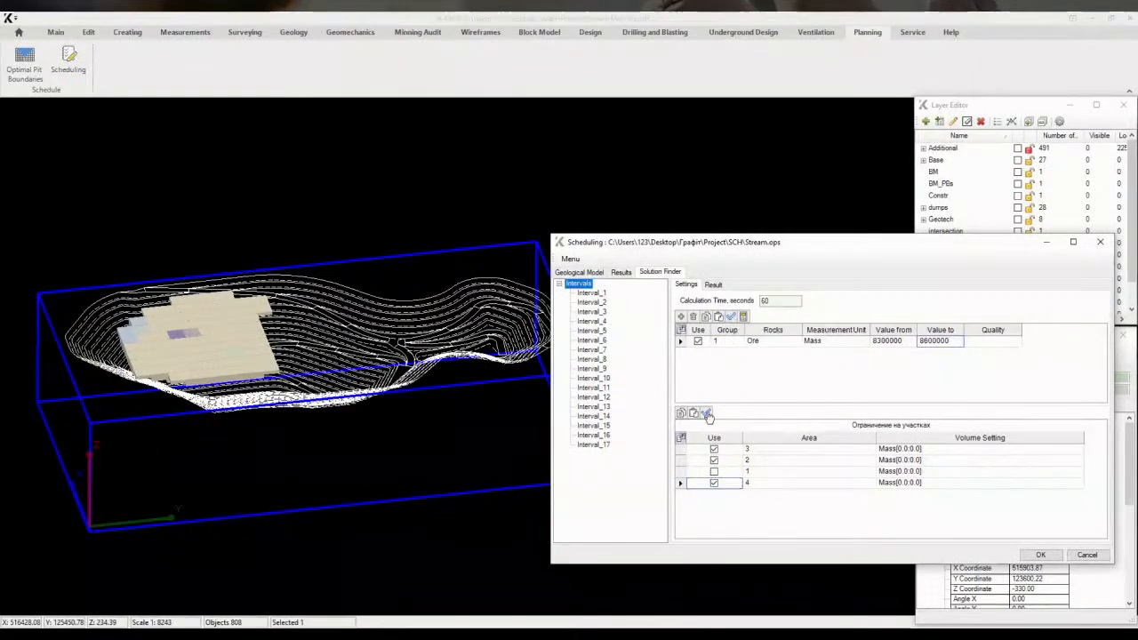
pyautogui.click(730, 317)
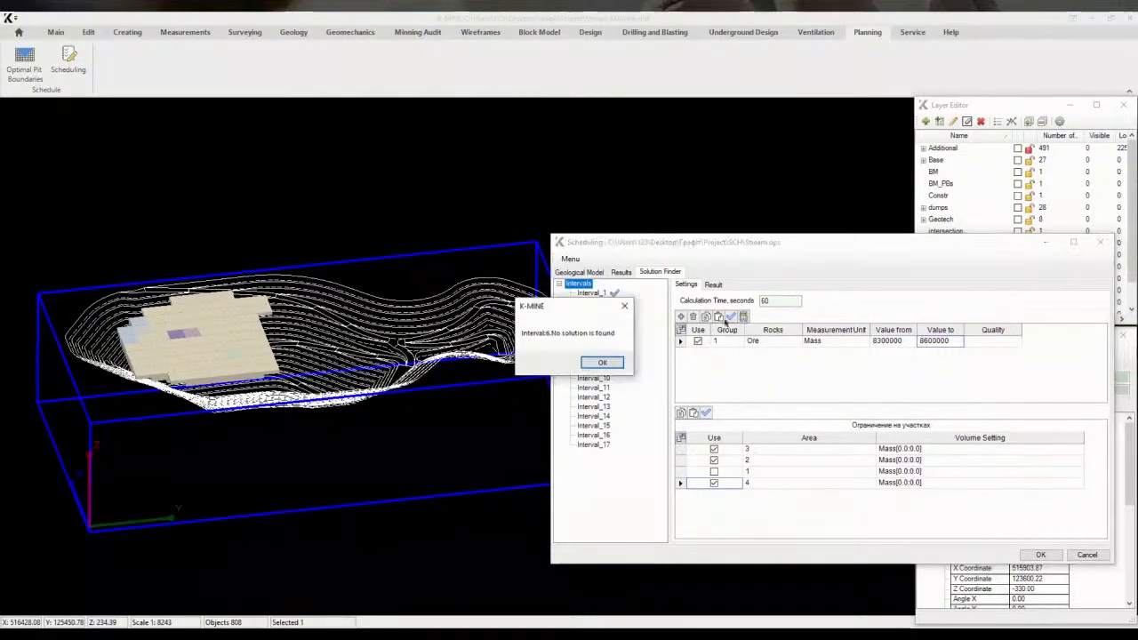
pyautogui.click(602, 364)
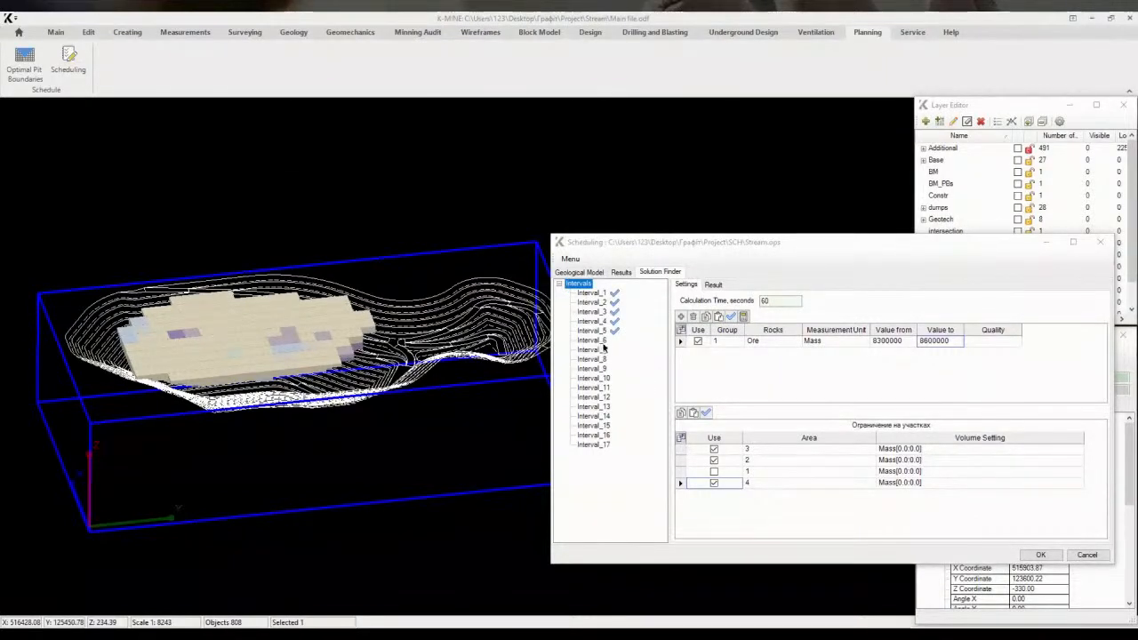
# Disable area 2's constraint for each interval from Interval_6 through Interval_17
pyautogui.click(597, 341)
pyautogui.click(713, 462)
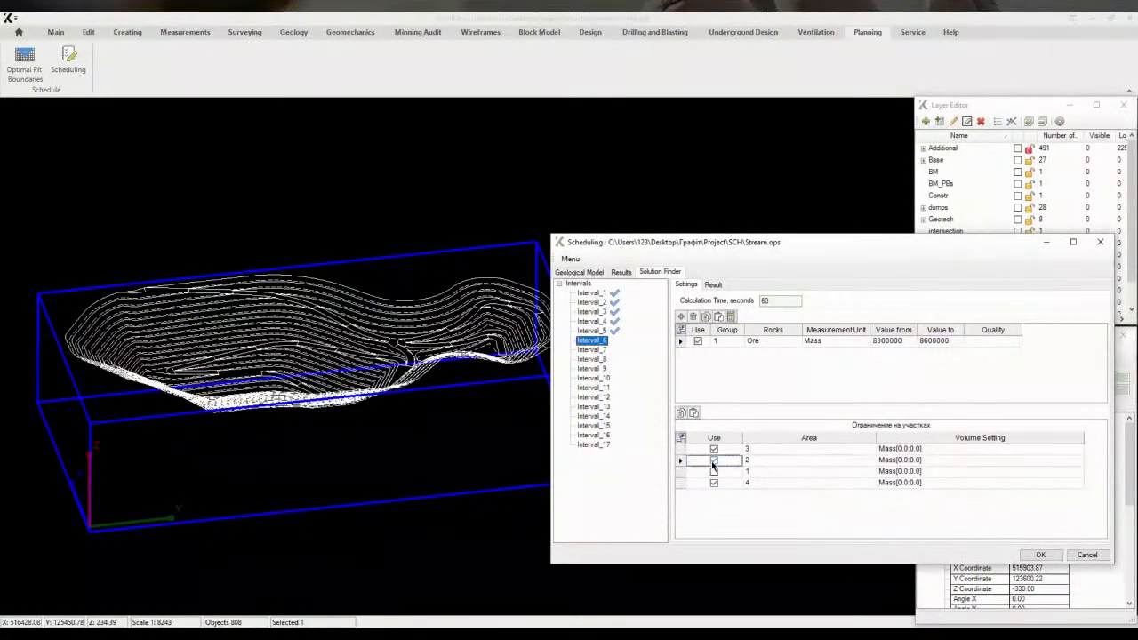
pyautogui.click(713, 461)
pyautogui.click(599, 351)
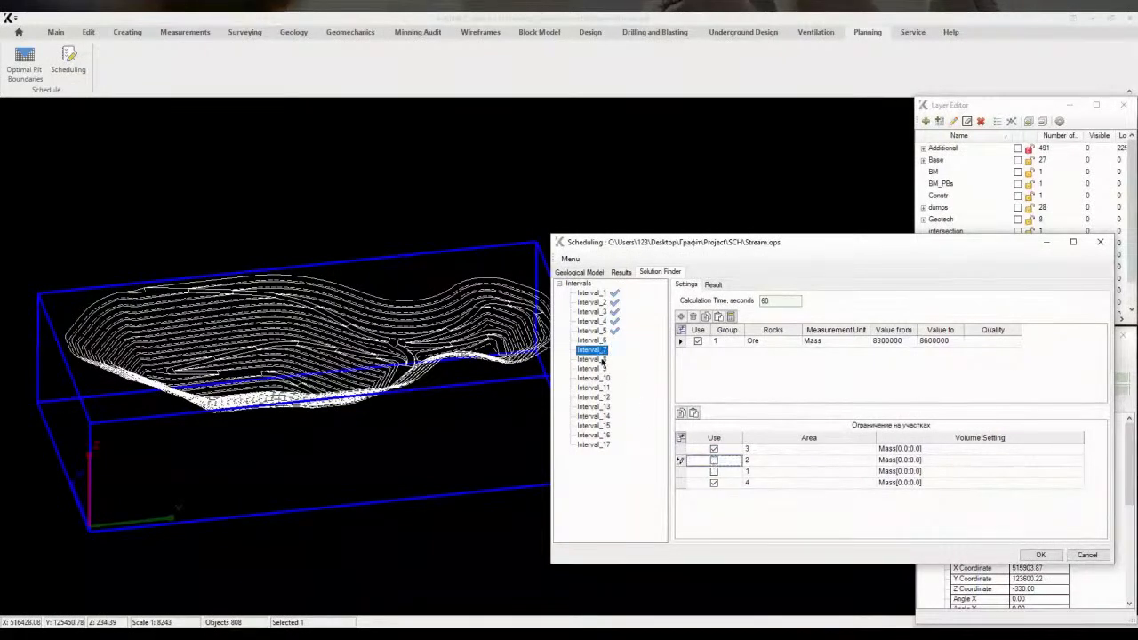
pyautogui.click(601, 359)
pyautogui.click(713, 461)
pyautogui.click(601, 368)
pyautogui.click(713, 460)
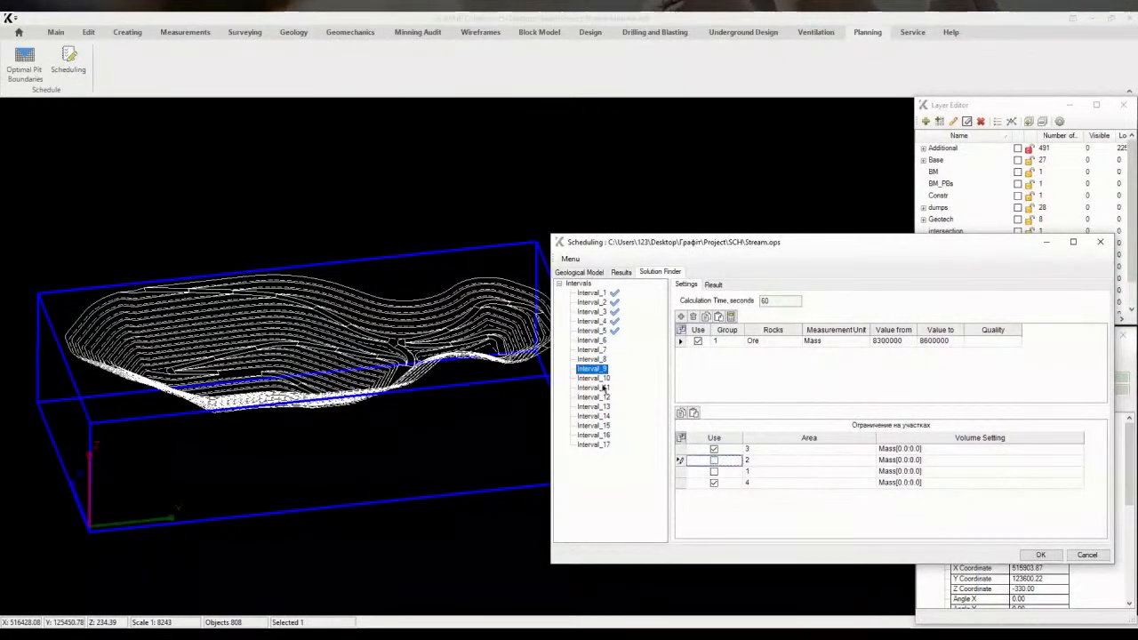
pyautogui.click(601, 378)
pyautogui.click(714, 462)
pyautogui.click(602, 388)
pyautogui.click(714, 460)
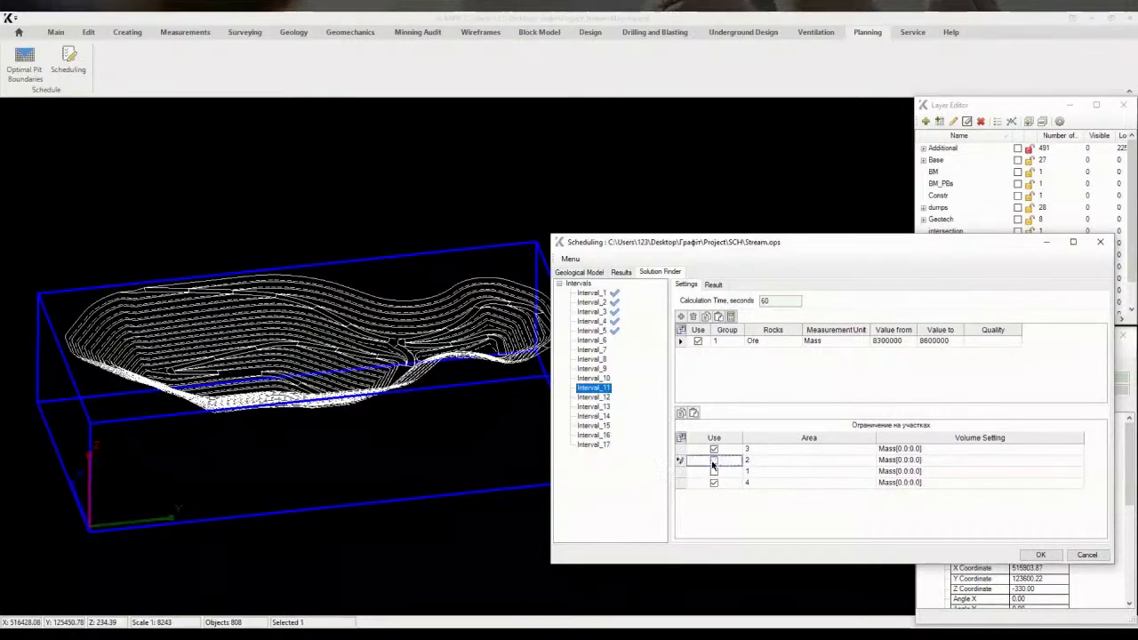
pyautogui.click(604, 398)
pyautogui.click(714, 461)
pyautogui.click(601, 406)
pyautogui.click(713, 461)
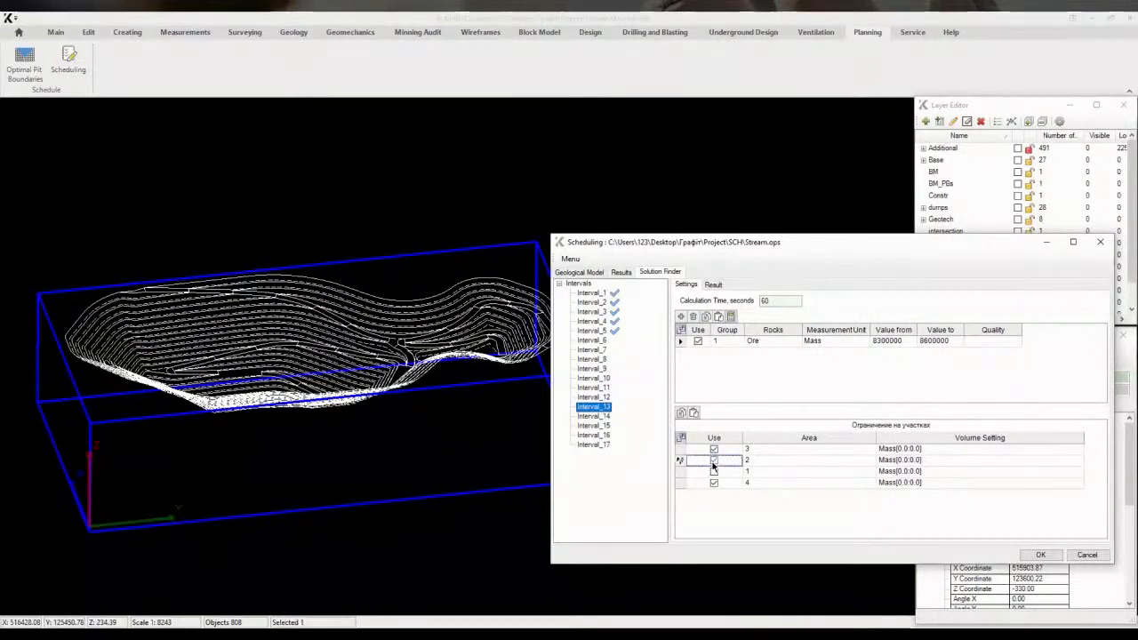
pyautogui.click(601, 416)
pyautogui.click(714, 461)
pyautogui.click(601, 425)
pyautogui.click(714, 460)
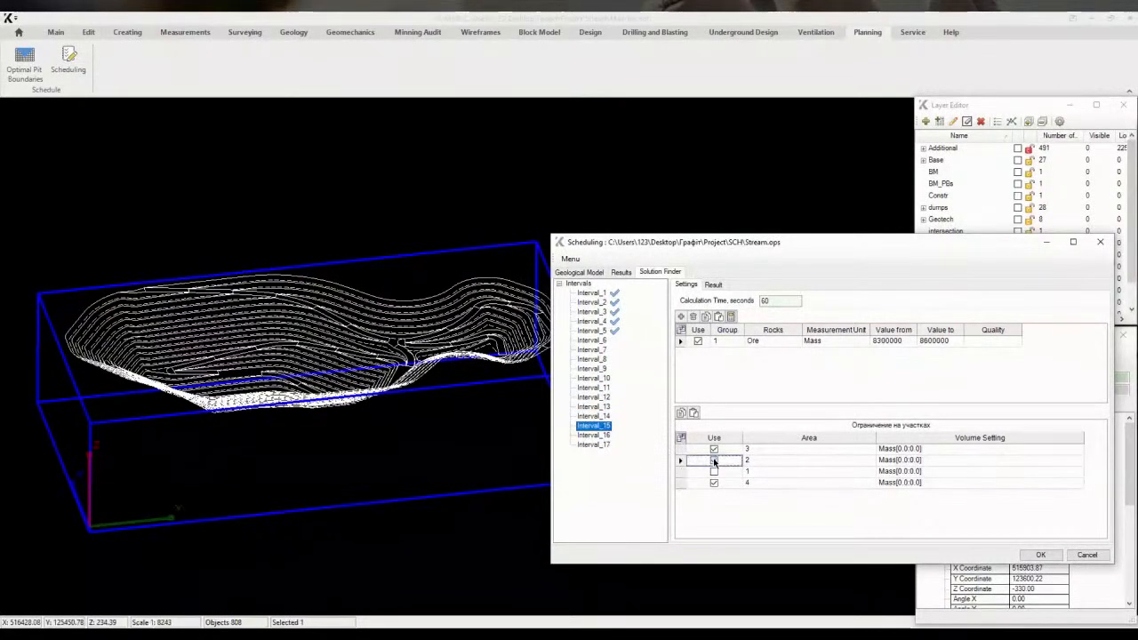
pyautogui.click(601, 435)
pyautogui.click(714, 461)
pyautogui.click(601, 444)
pyautogui.click(714, 461)
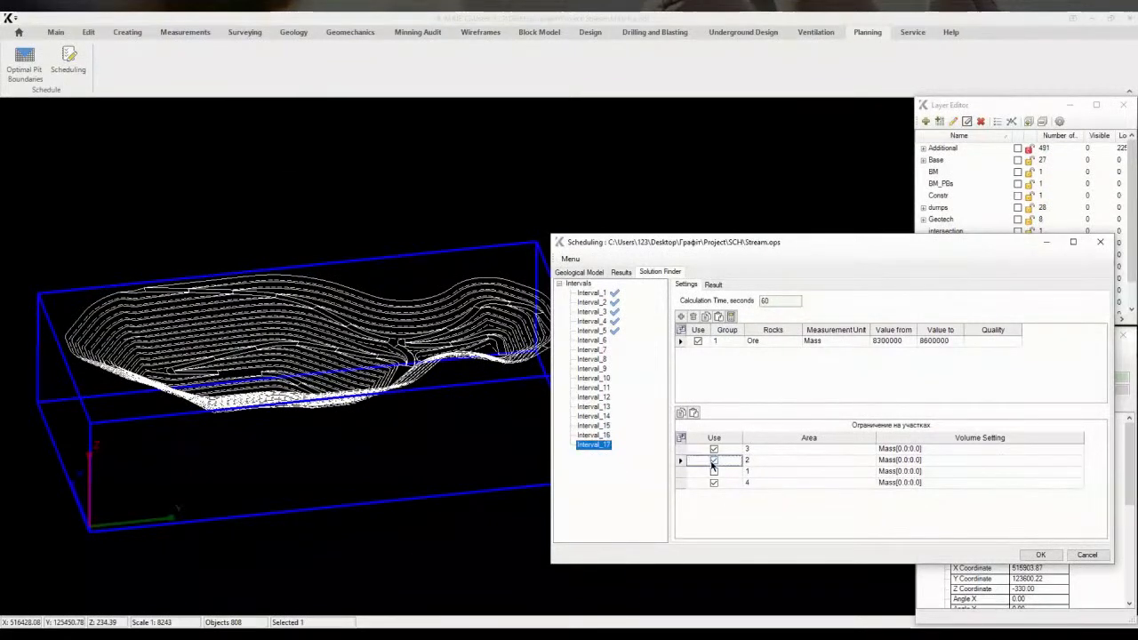
# Recalculate the schedule starting from Interval_6 and dismiss the message
pyautogui.click(592, 340)
pyautogui.click(730, 317)
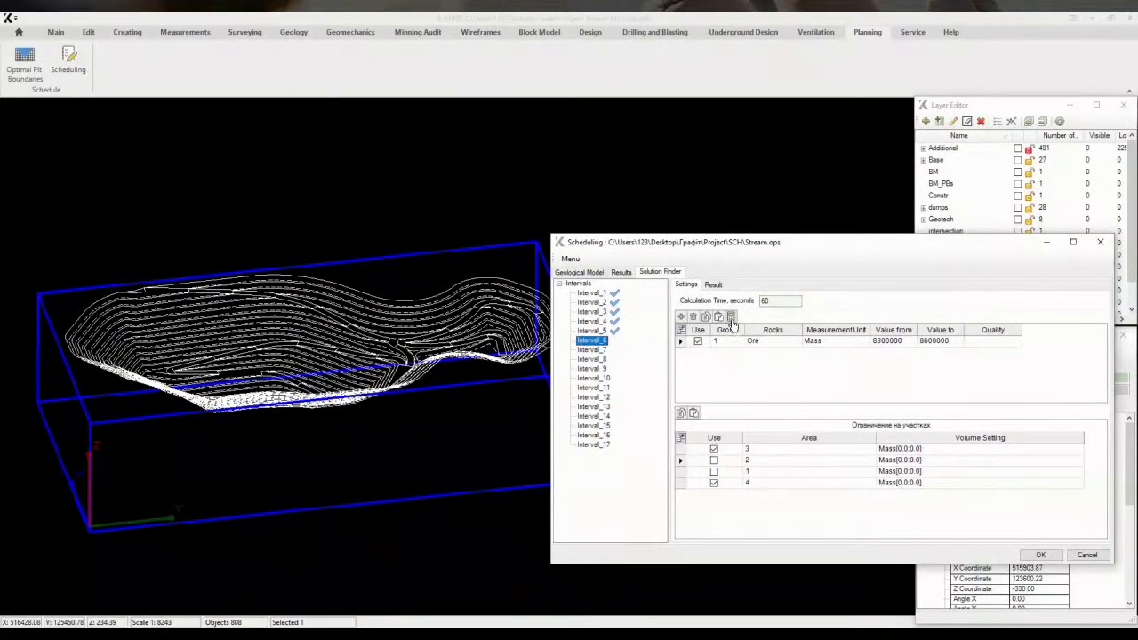
pyautogui.click(605, 365)
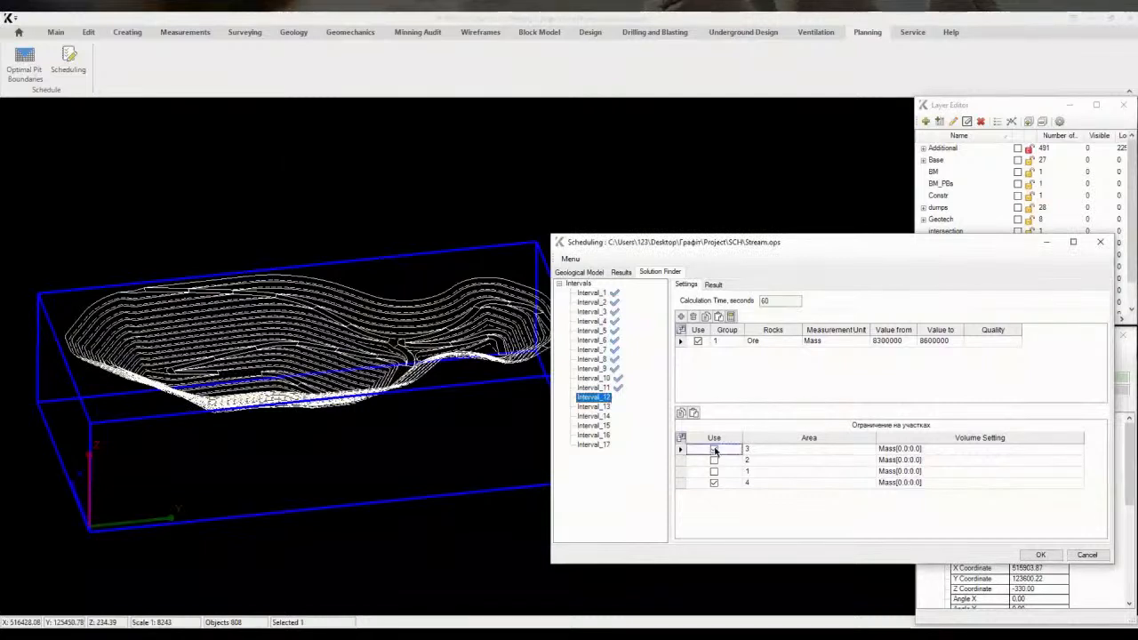
# Disable area 3's constraint from Interval_12 through Interval_17 and recalculate the schedule
pyautogui.click(714, 449)
pyautogui.click(593, 406)
pyautogui.click(602, 416)
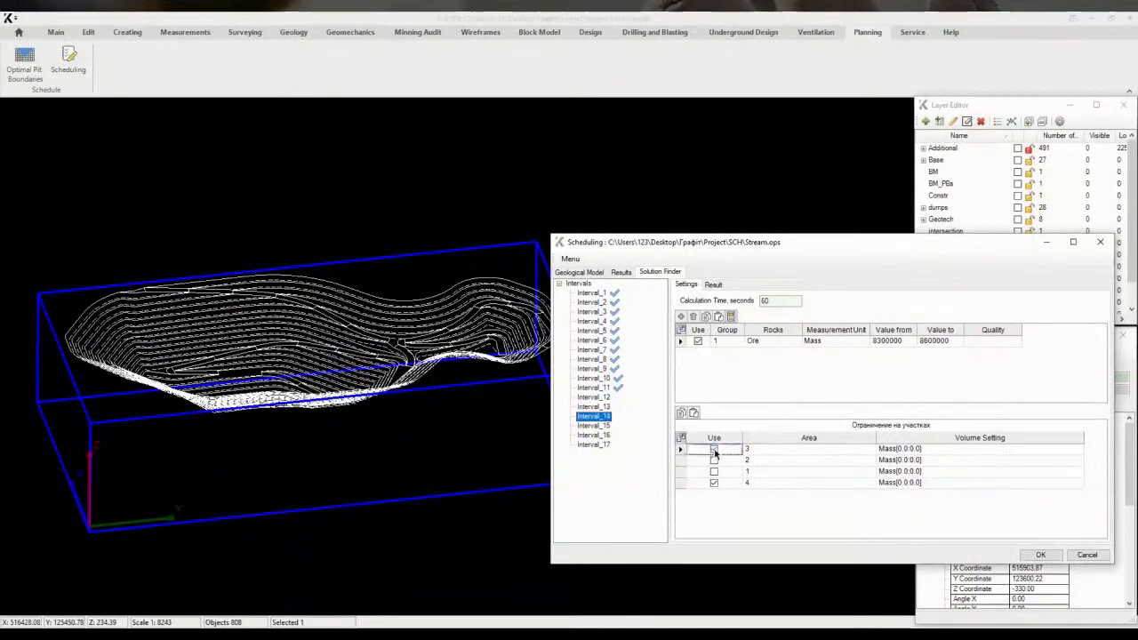
pyautogui.click(606, 425)
pyautogui.click(598, 435)
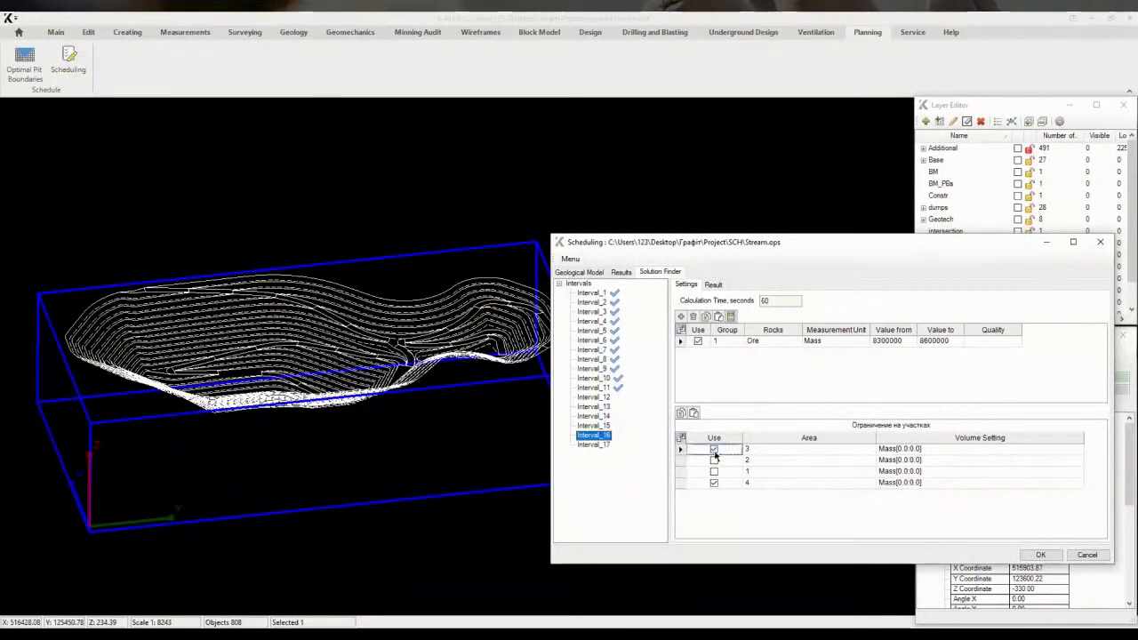
pyautogui.click(596, 445)
pyautogui.click(731, 317)
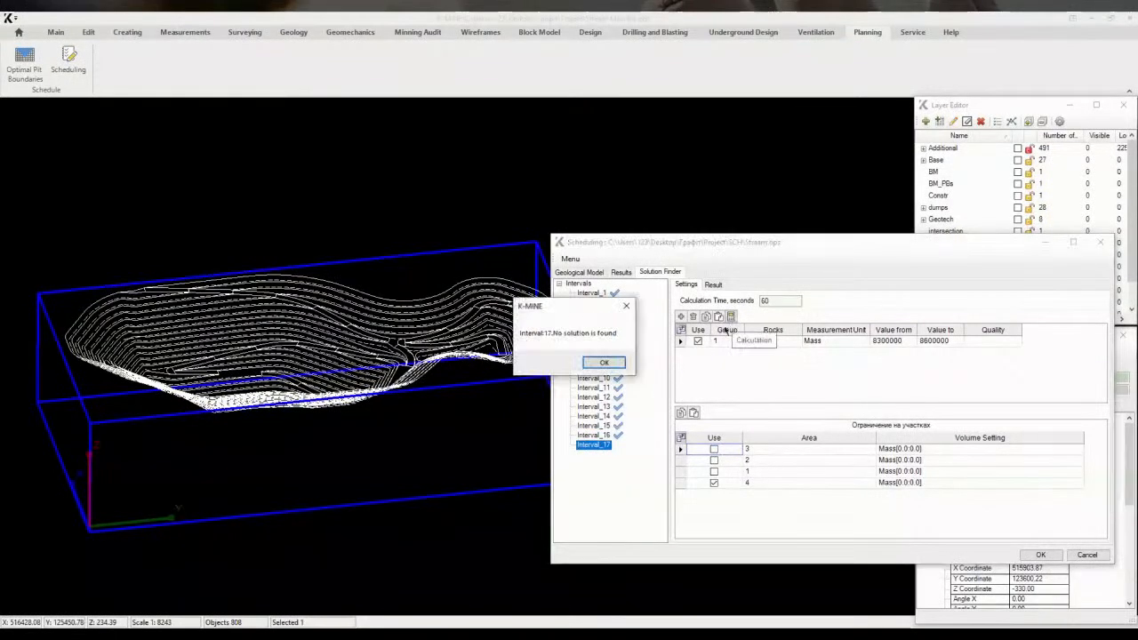
pyautogui.click(605, 362)
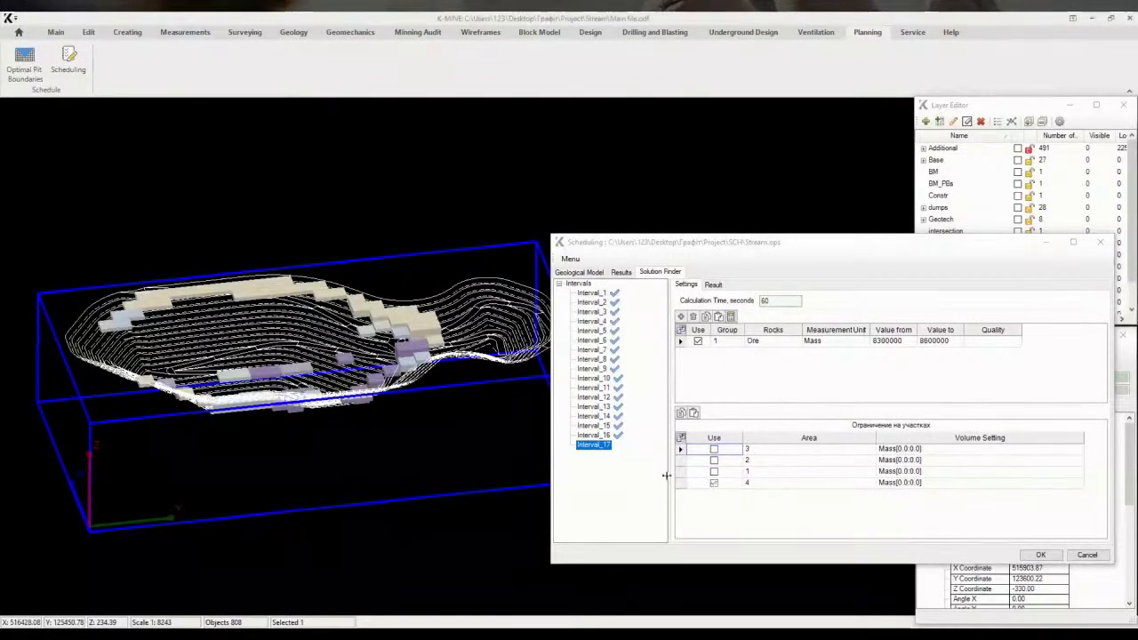
# Disable area 4's constraint for Interval_17 and recalculate the remaining interval
pyautogui.click(714, 484)
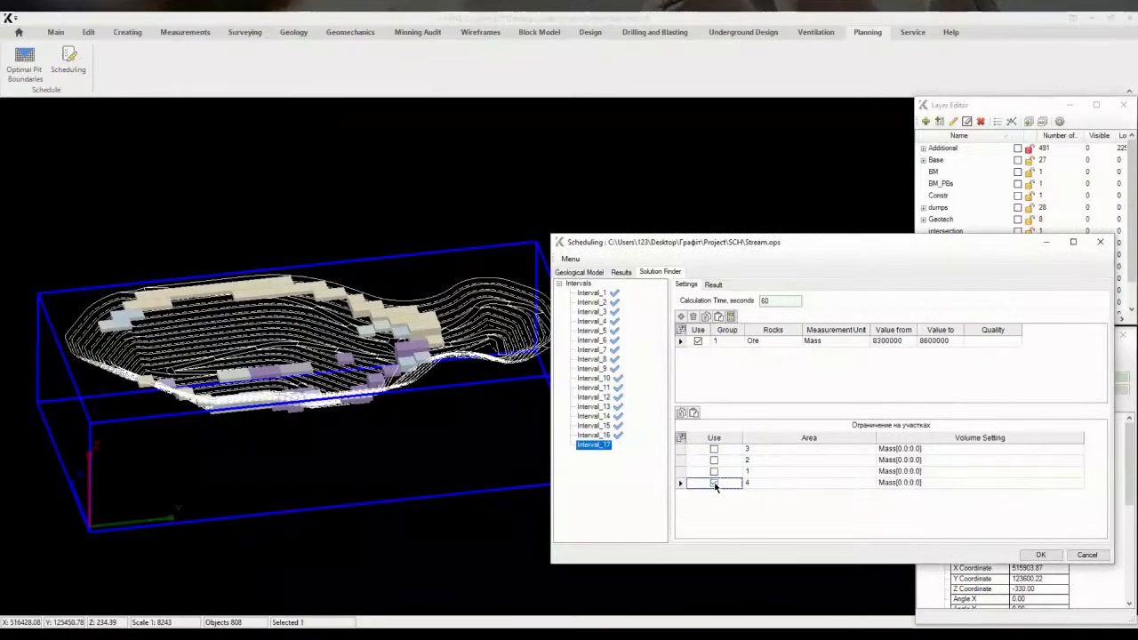
pyautogui.click(730, 319)
pyautogui.click(591, 362)
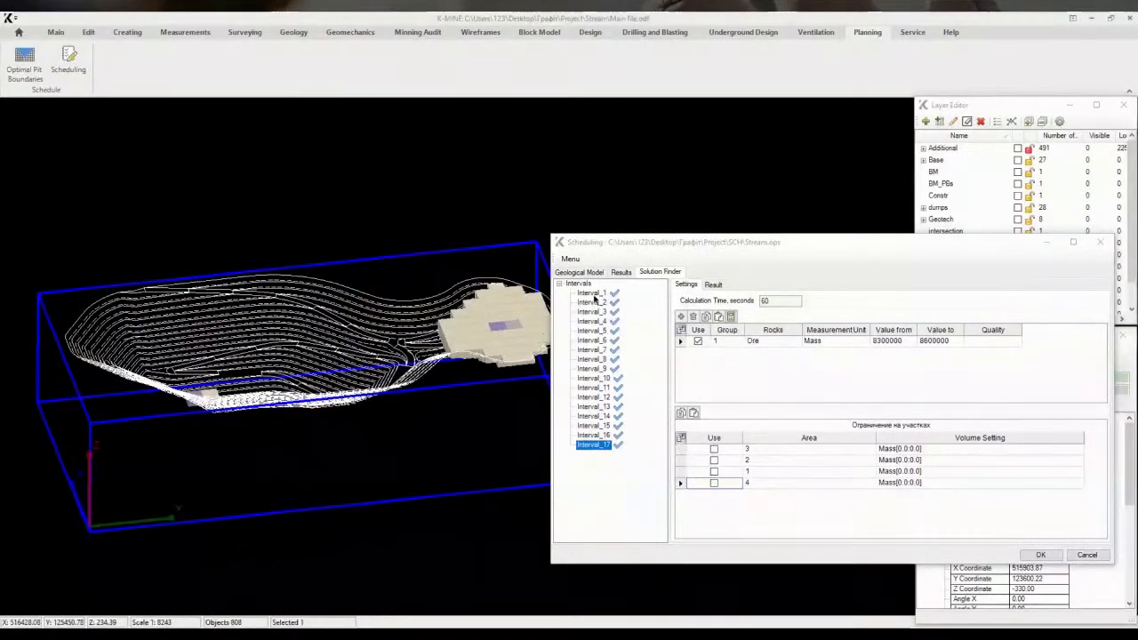
# Step through Interval_1 to Interval_17 to review each interval's mined blocks in the 3D view, then show all intervals
pyautogui.click(594, 295)
pyautogui.moveTo(378, 347); pyautogui.dragTo(427, 357, button='middle')
pyautogui.click(593, 304)
pyautogui.click(595, 314)
pyautogui.scroll(3, 325, 345)
pyautogui.click(594, 322)
pyautogui.click(596, 332)
pyautogui.click(599, 342)
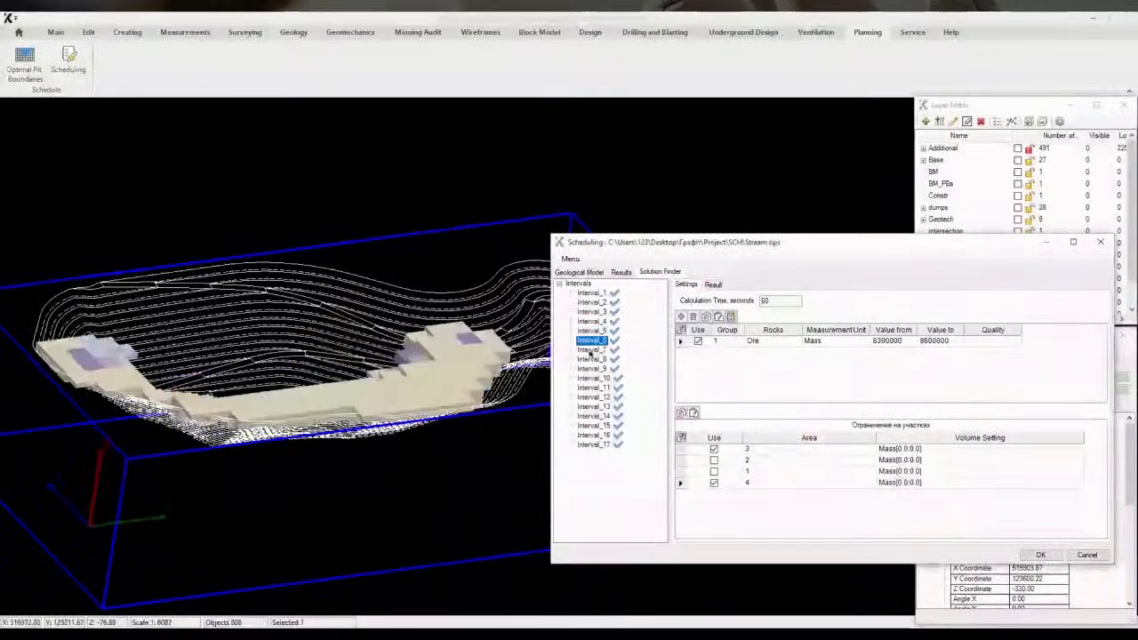
pyautogui.click(592, 349)
pyautogui.click(594, 359)
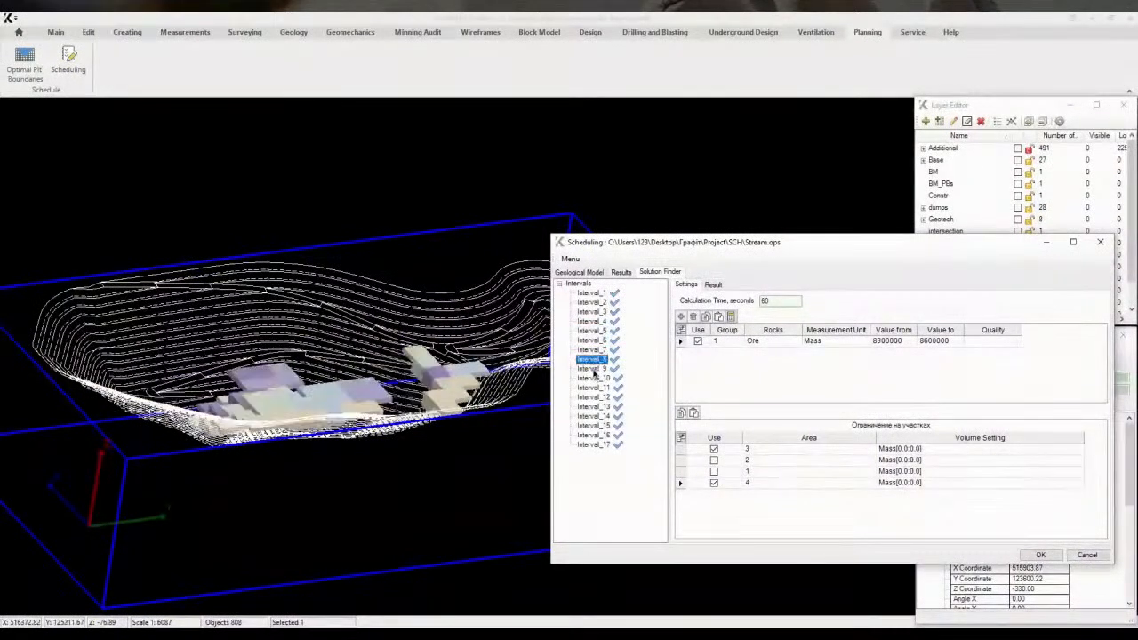
pyautogui.click(594, 368)
pyautogui.click(595, 378)
pyautogui.click(598, 388)
pyautogui.click(602, 406)
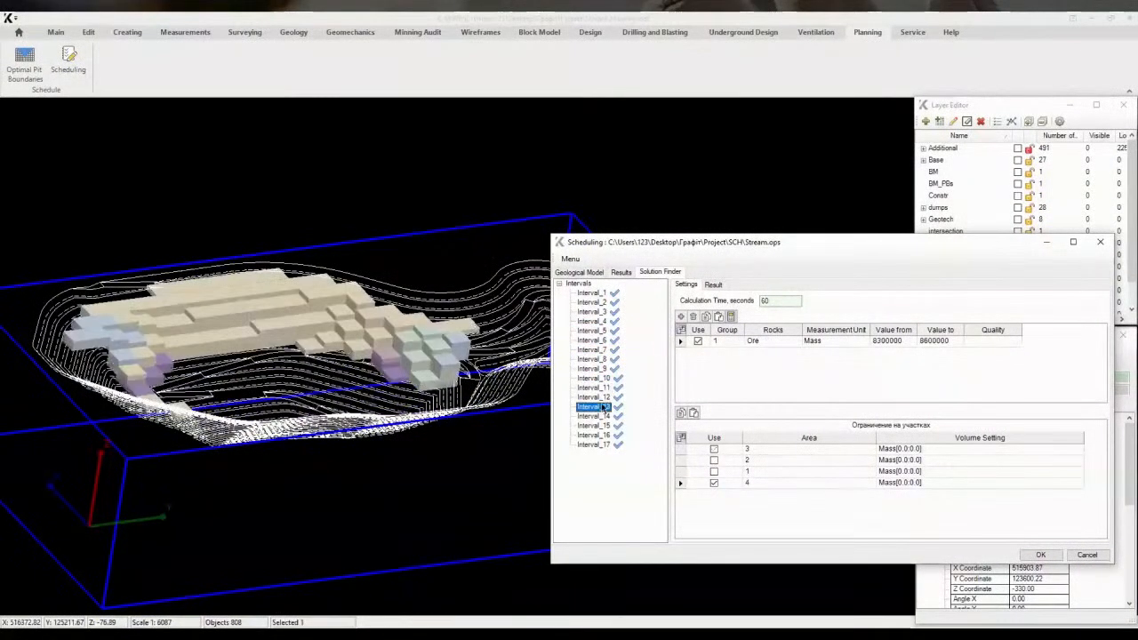
pyautogui.click(596, 398)
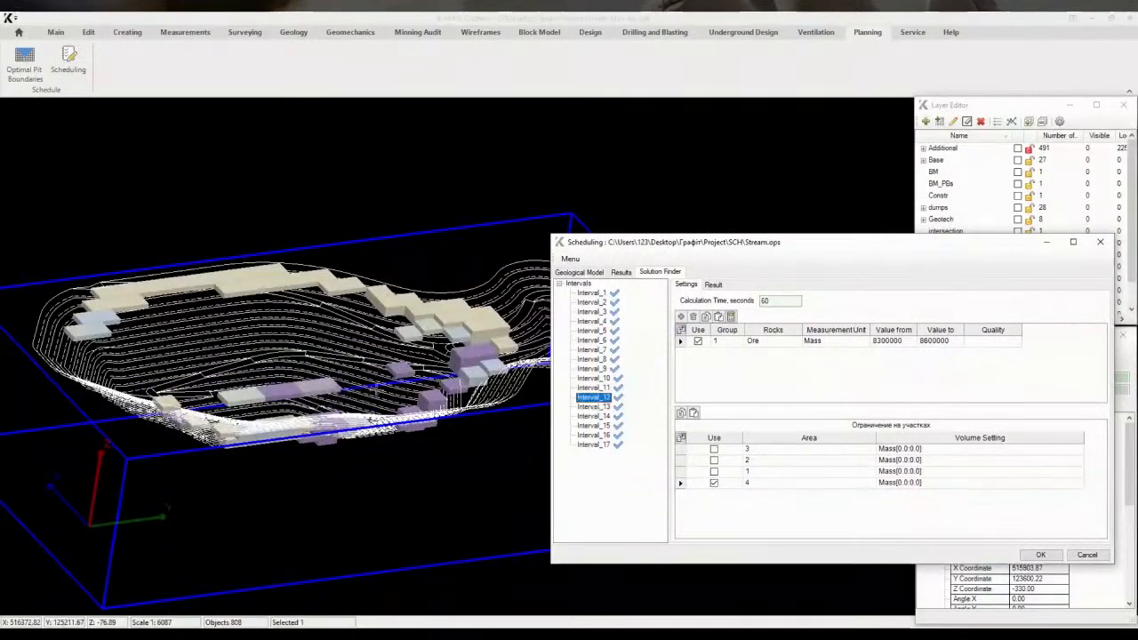
pyautogui.click(595, 406)
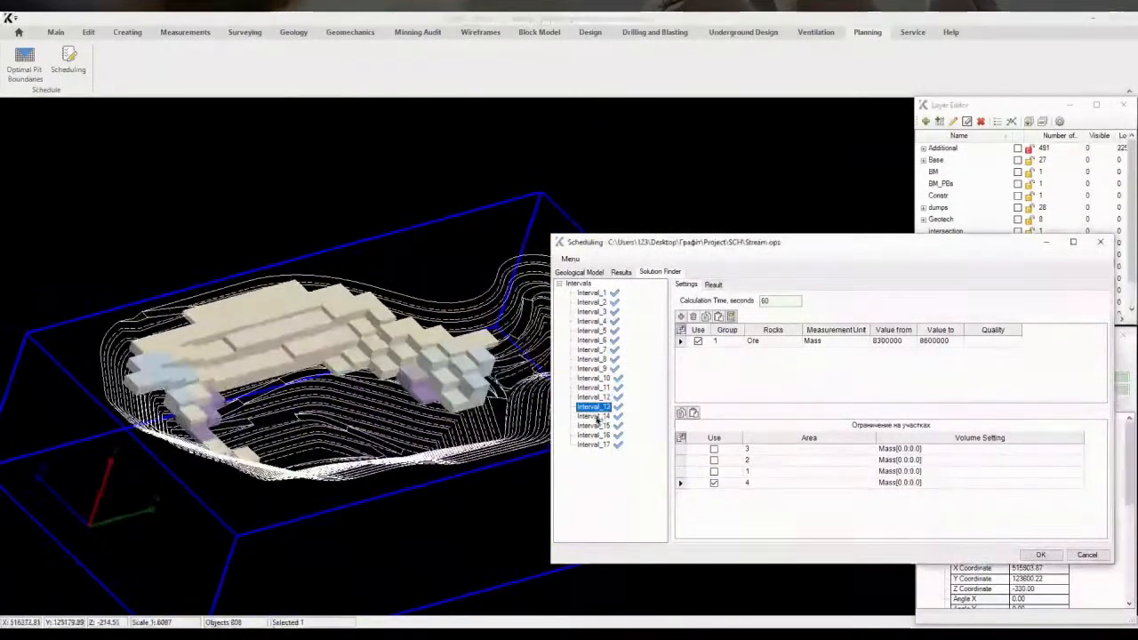
pyautogui.click(595, 416)
pyautogui.click(596, 425)
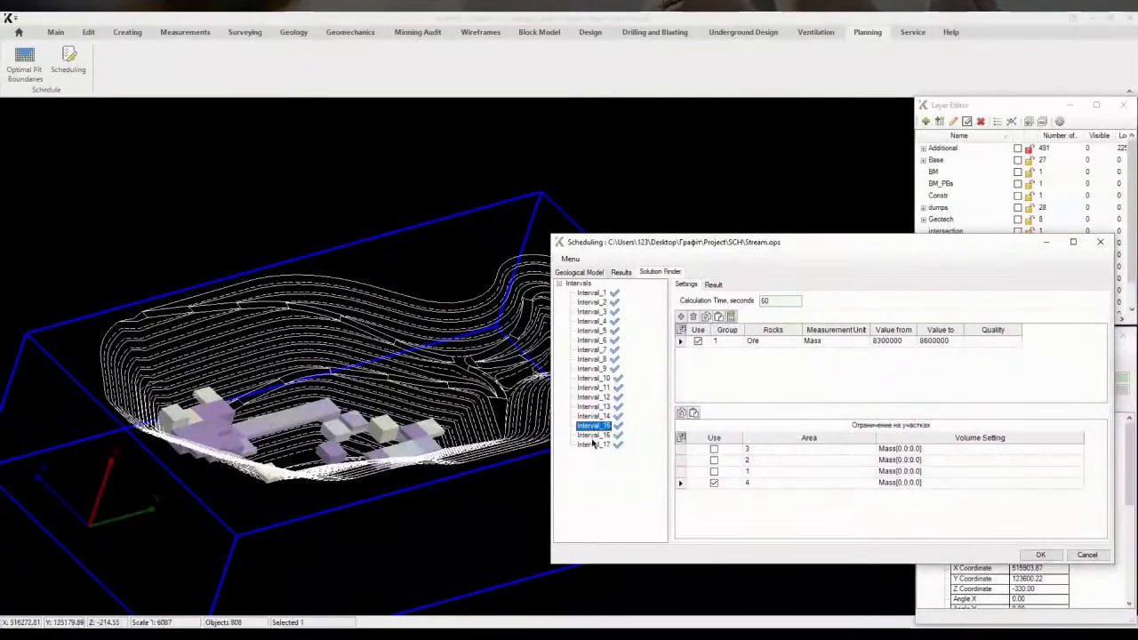
pyautogui.click(593, 435)
pyautogui.click(593, 444)
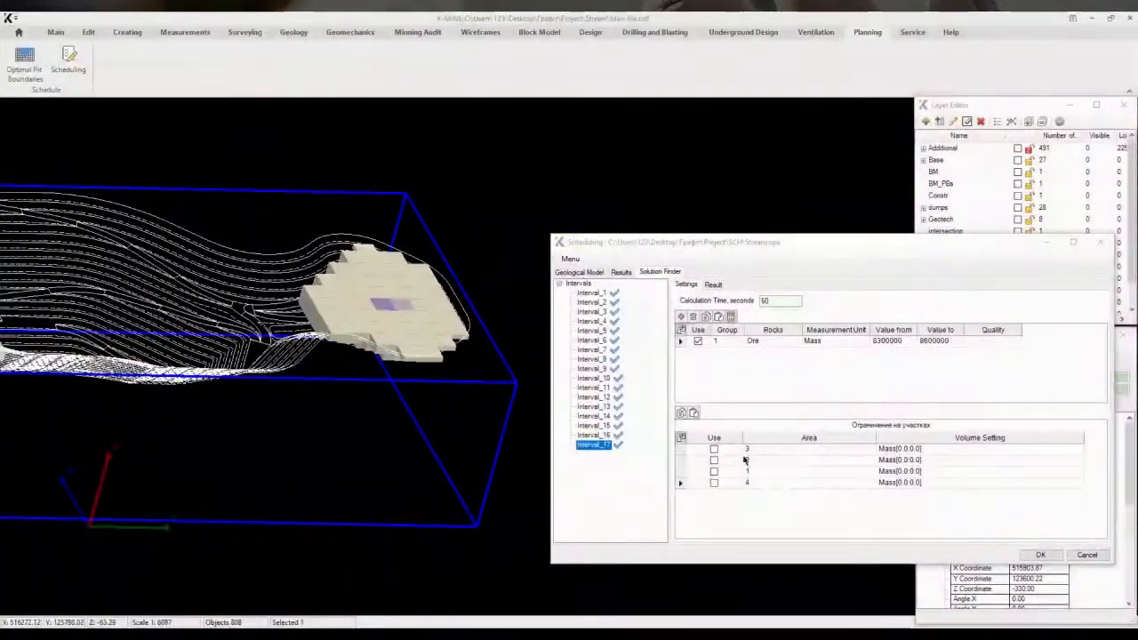
pyautogui.click(599, 294)
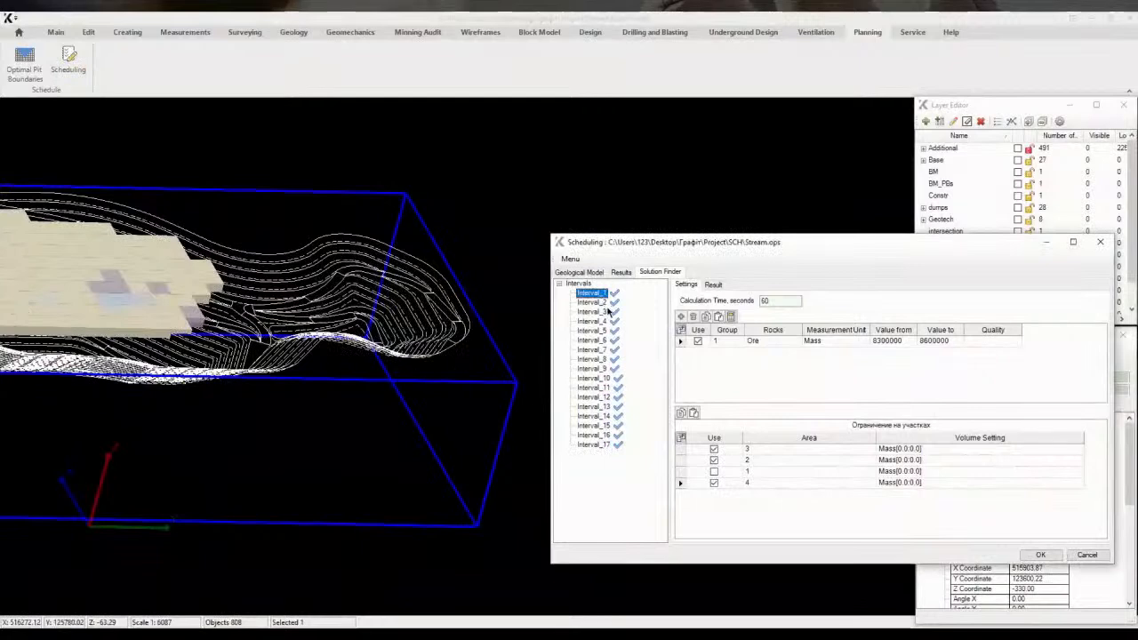
pyautogui.click(576, 285)
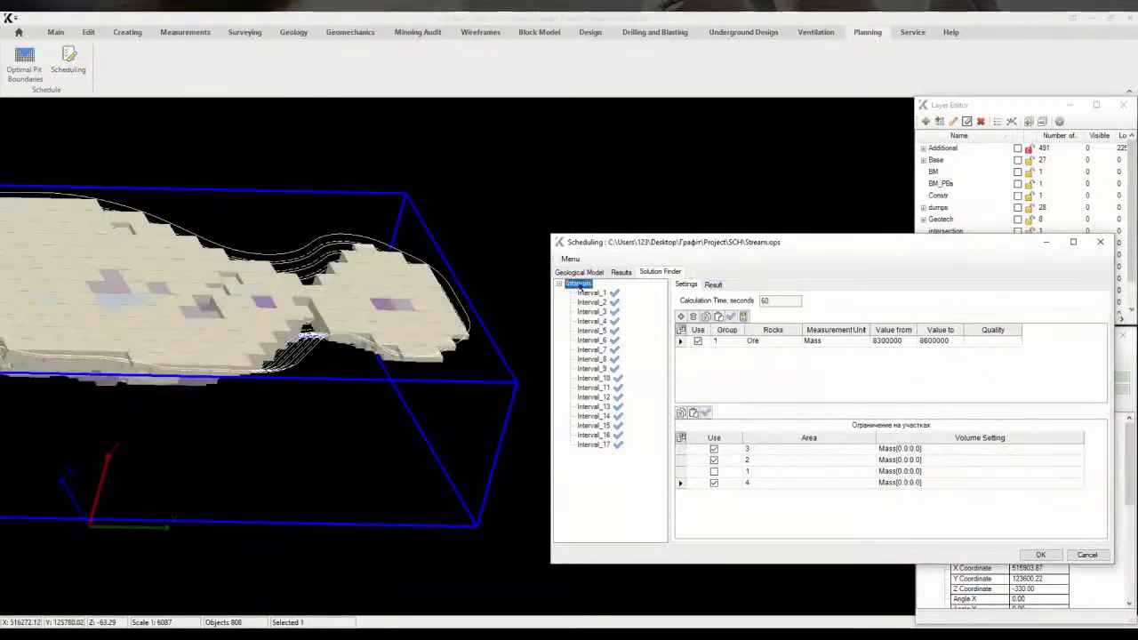
# Select all interval values in the results table and build a diagram from them
pyautogui.click(713, 285)
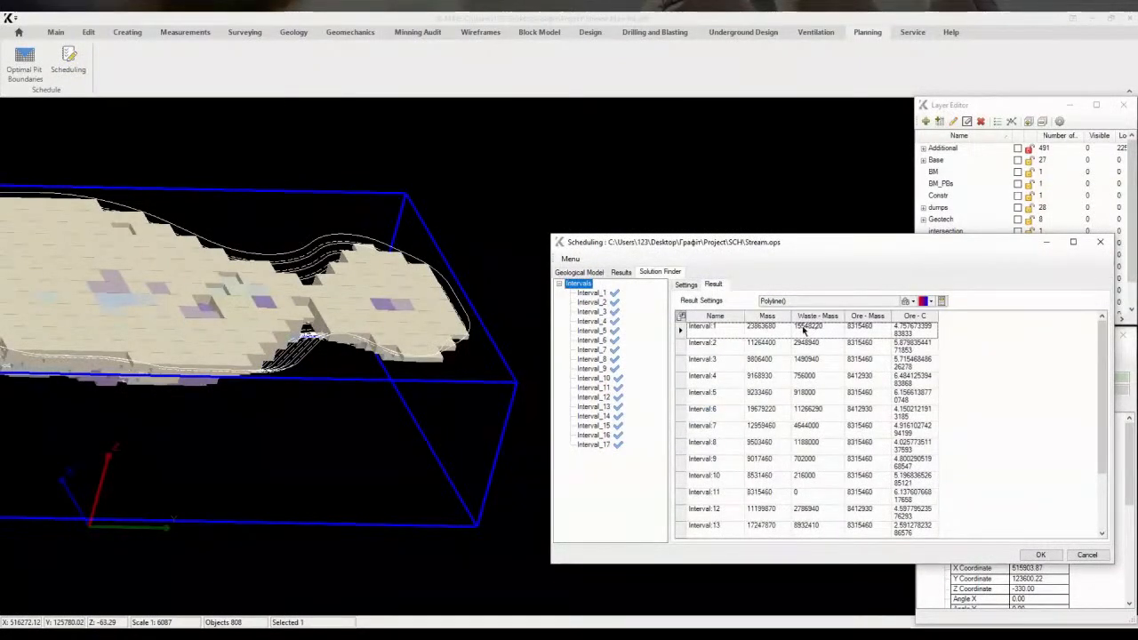
pyautogui.moveTo(766, 330); pyautogui.dragTo(921, 542)
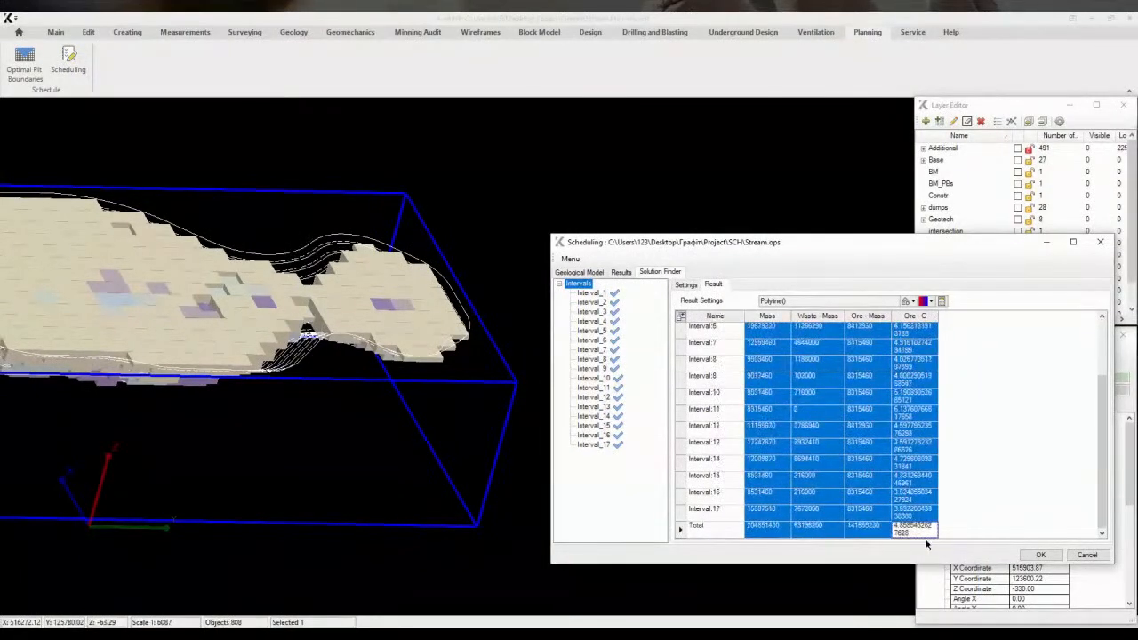
pyautogui.scroll(2, 889, 459)
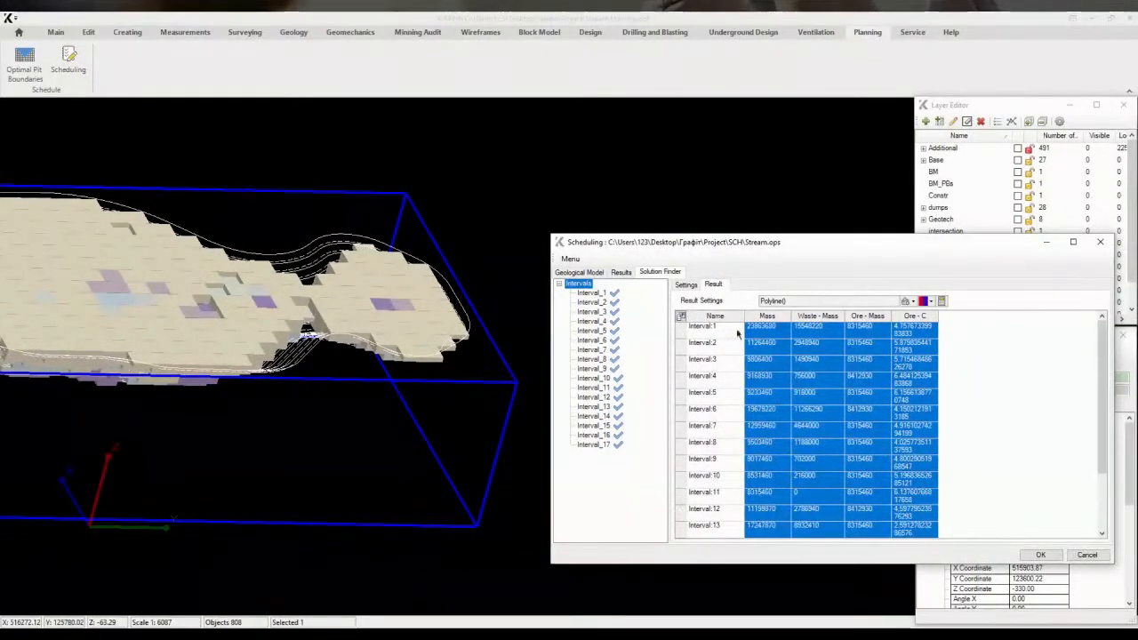
pyautogui.click(681, 315)
pyautogui.click(755, 511)
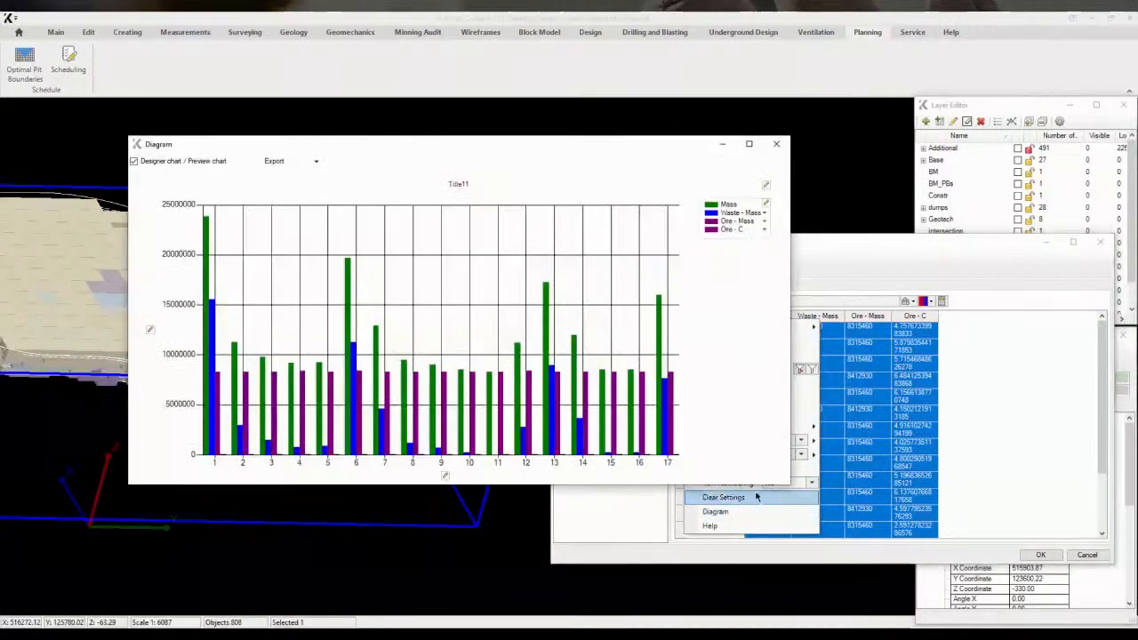
# In the diagram, display the Ore - C series as a line and recolour the Ore - Mass bars light purple
pyautogui.click(765, 205)
pyautogui.click(870, 215)
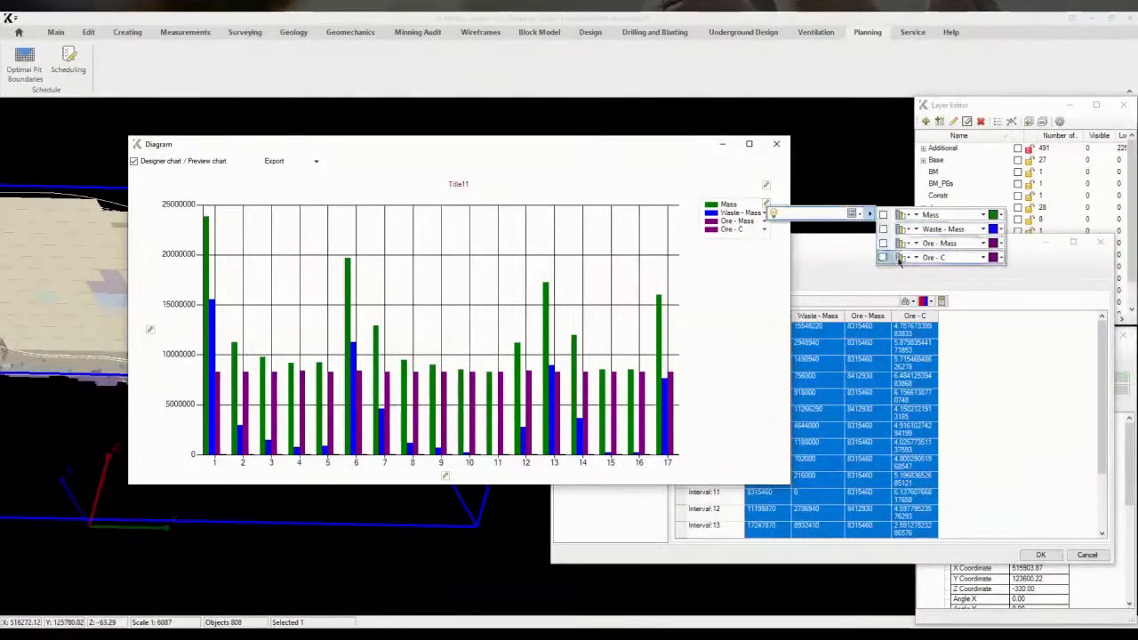
pyautogui.click(934, 257)
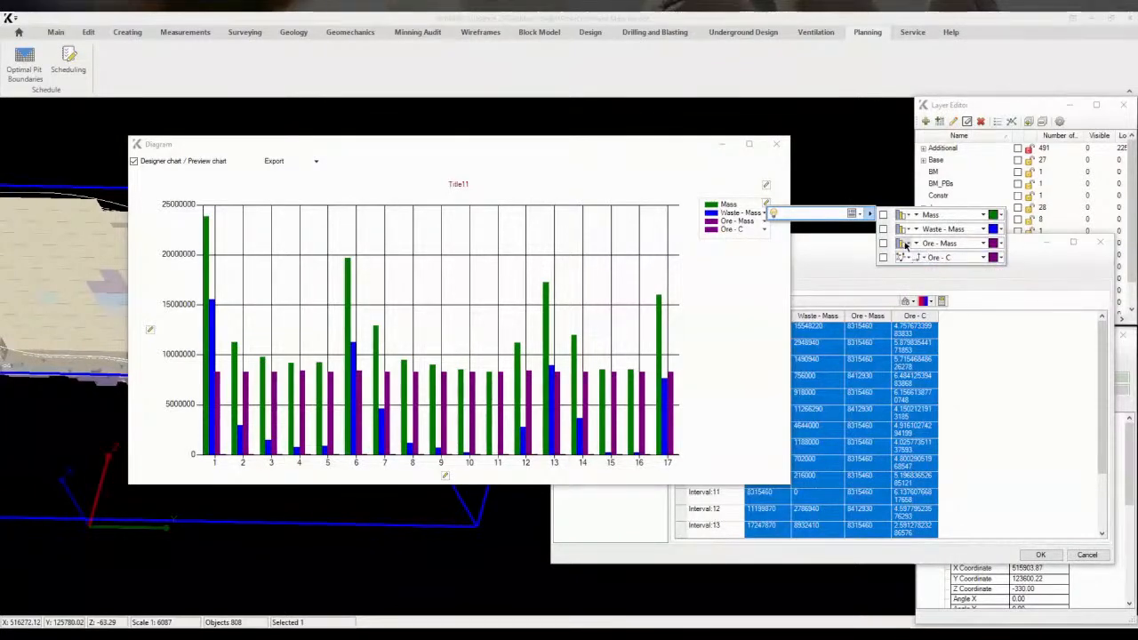
pyautogui.click(910, 259)
pyautogui.click(761, 356)
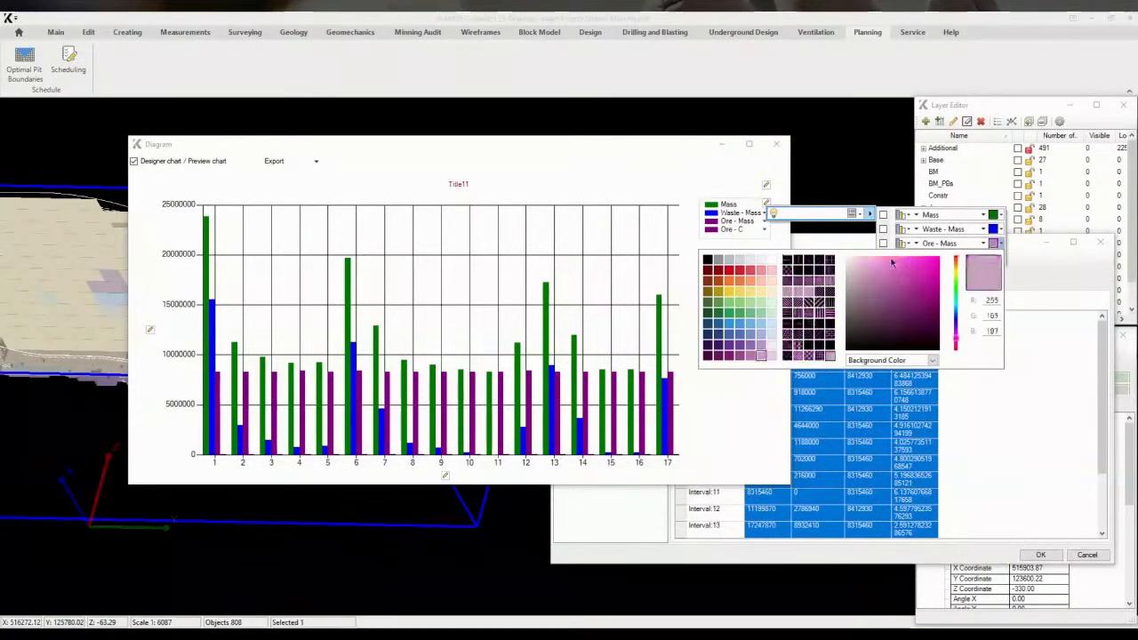
pyautogui.click(768, 219)
pyautogui.click(764, 213)
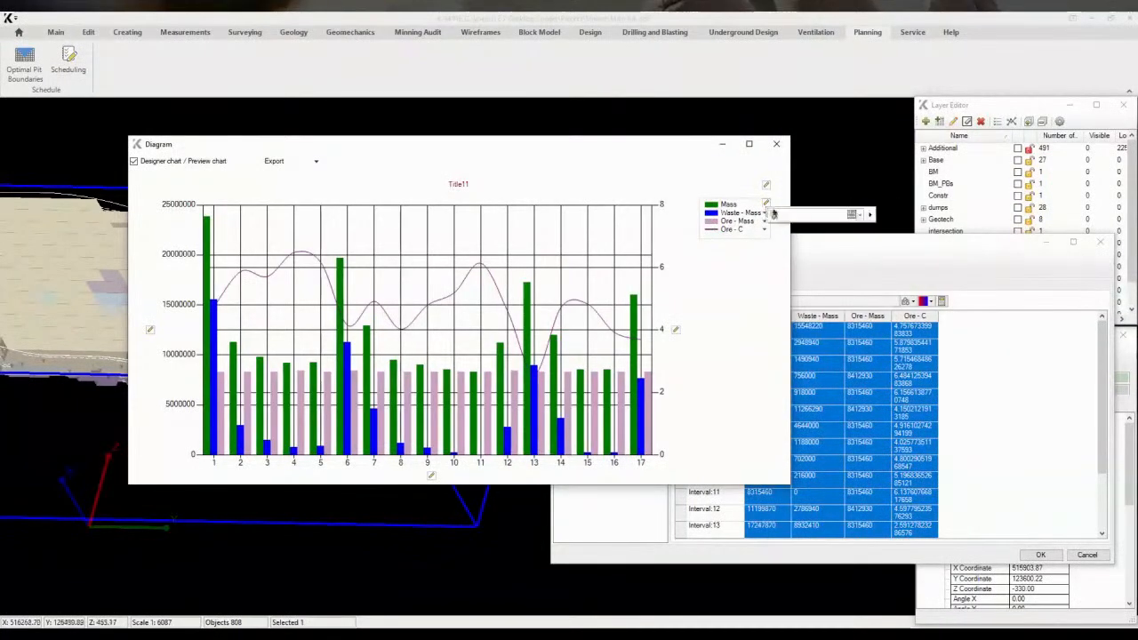
# Recolour the Waste - Mass bars light grey and close the diagram
pyautogui.click(870, 215)
pyautogui.click(1000, 233)
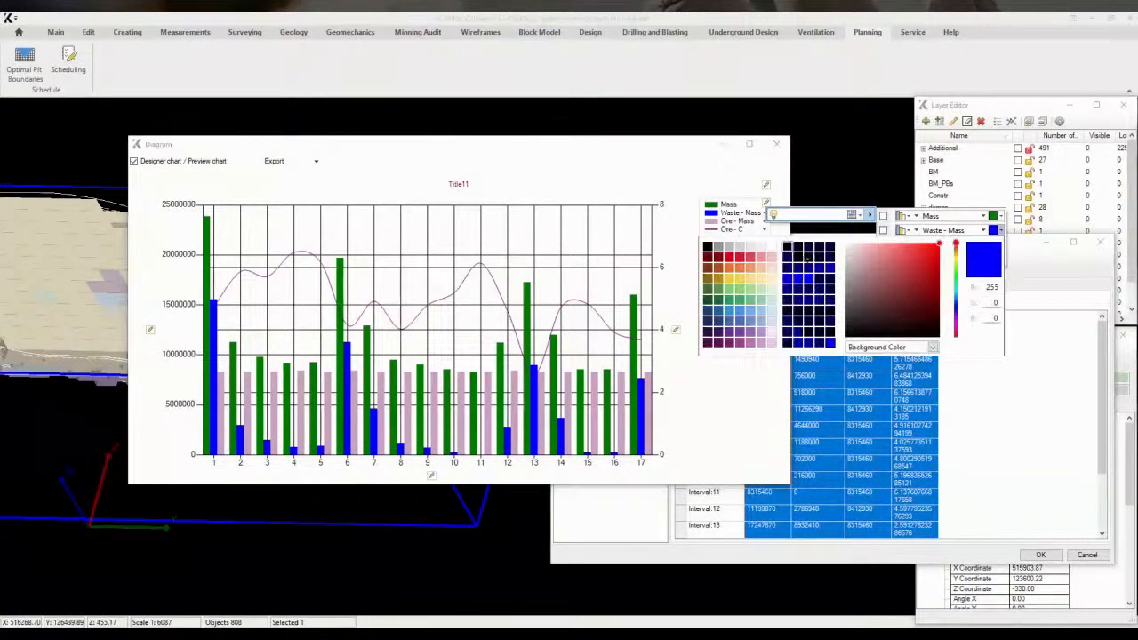
pyautogui.click(729, 252)
pyautogui.click(744, 376)
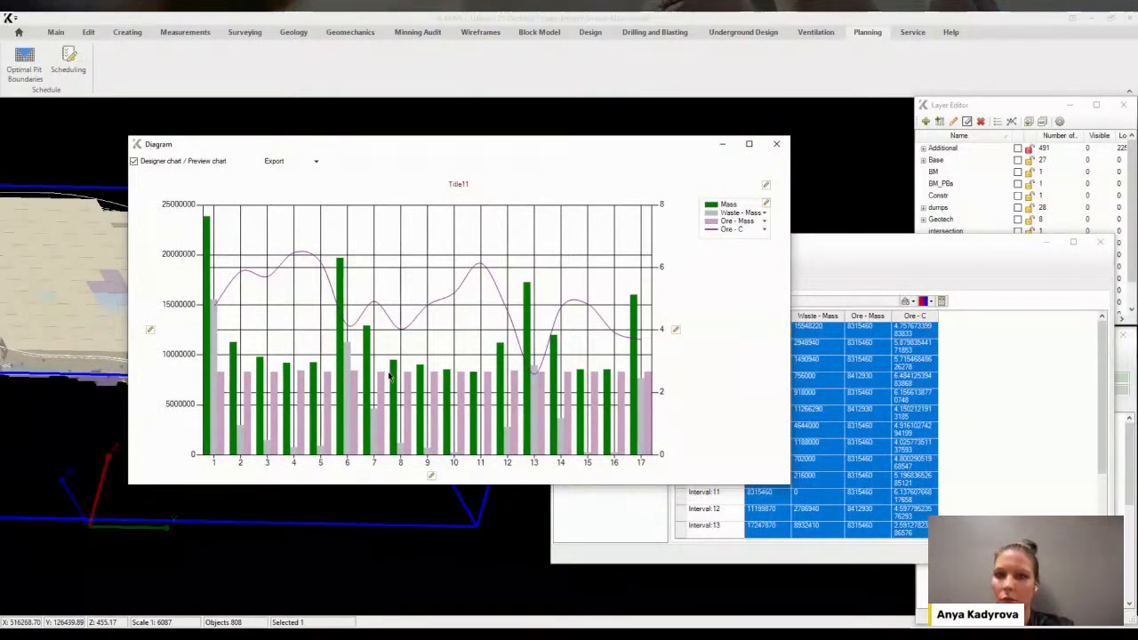
pyautogui.click(776, 143)
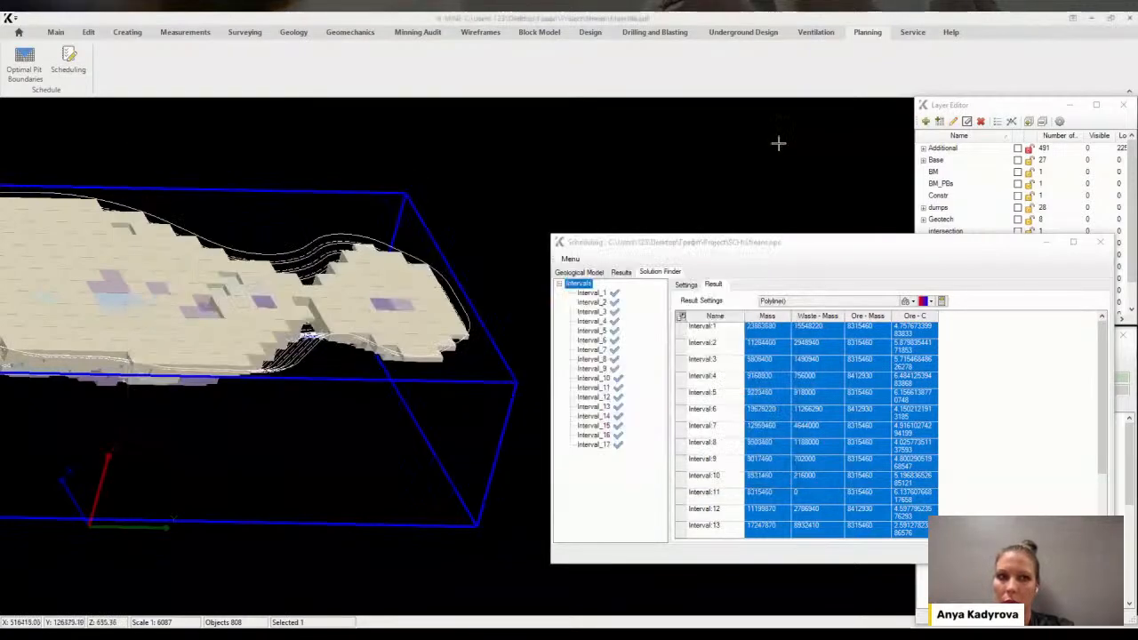
# In Interval_1's settings, set the rock condition to include both Waste and Ore
pyautogui.click(597, 293)
pyautogui.click(686, 285)
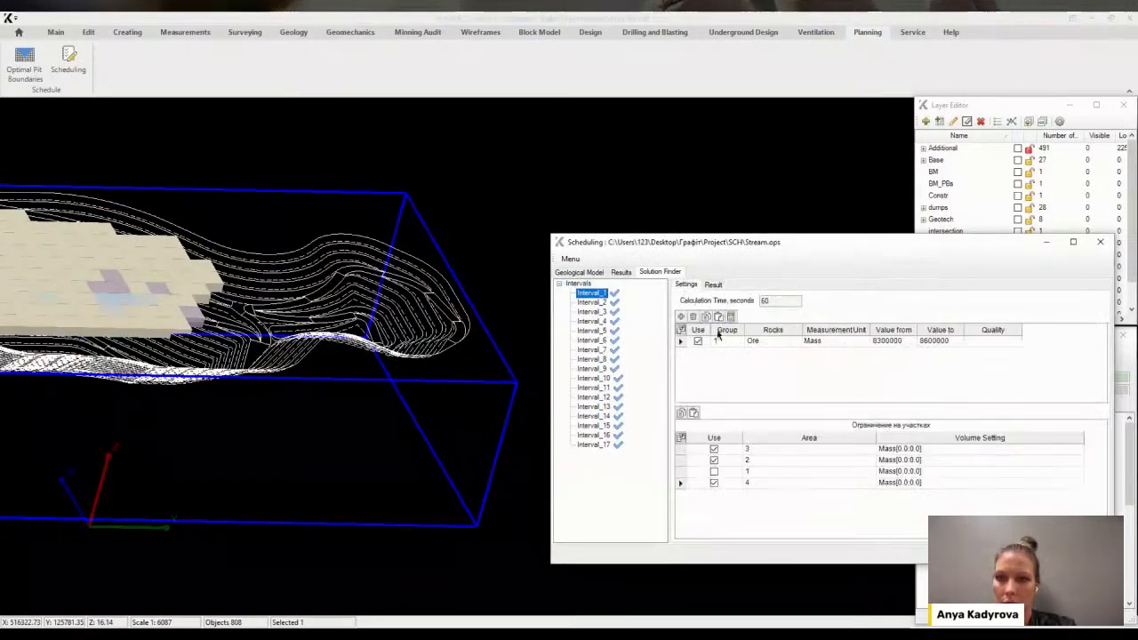
pyautogui.doubleClick(757, 343)
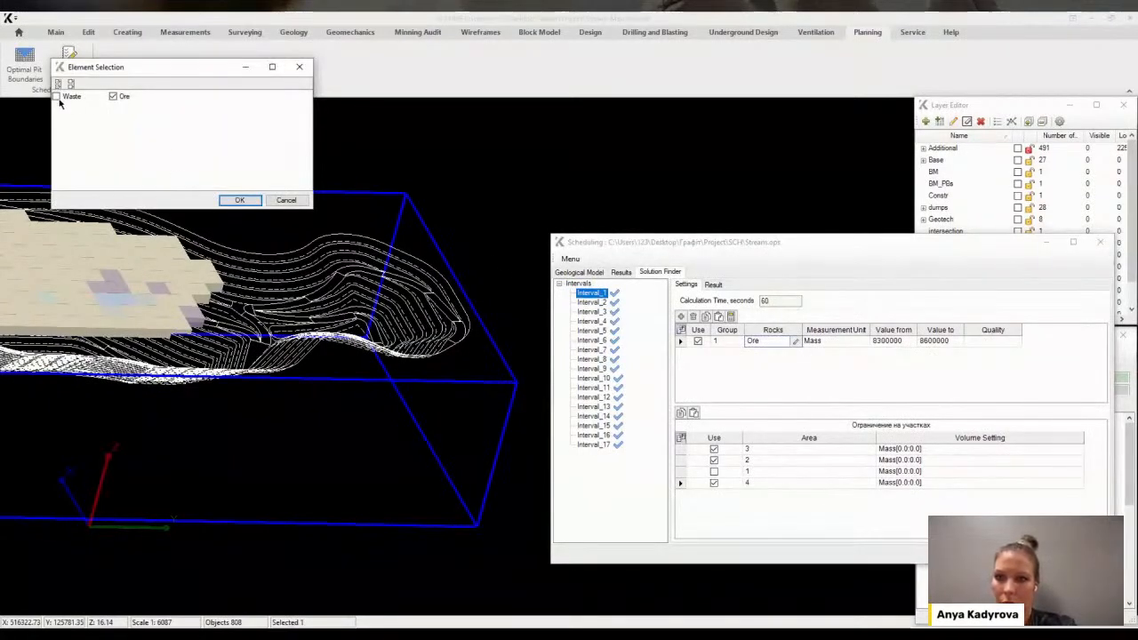
pyautogui.click(57, 97)
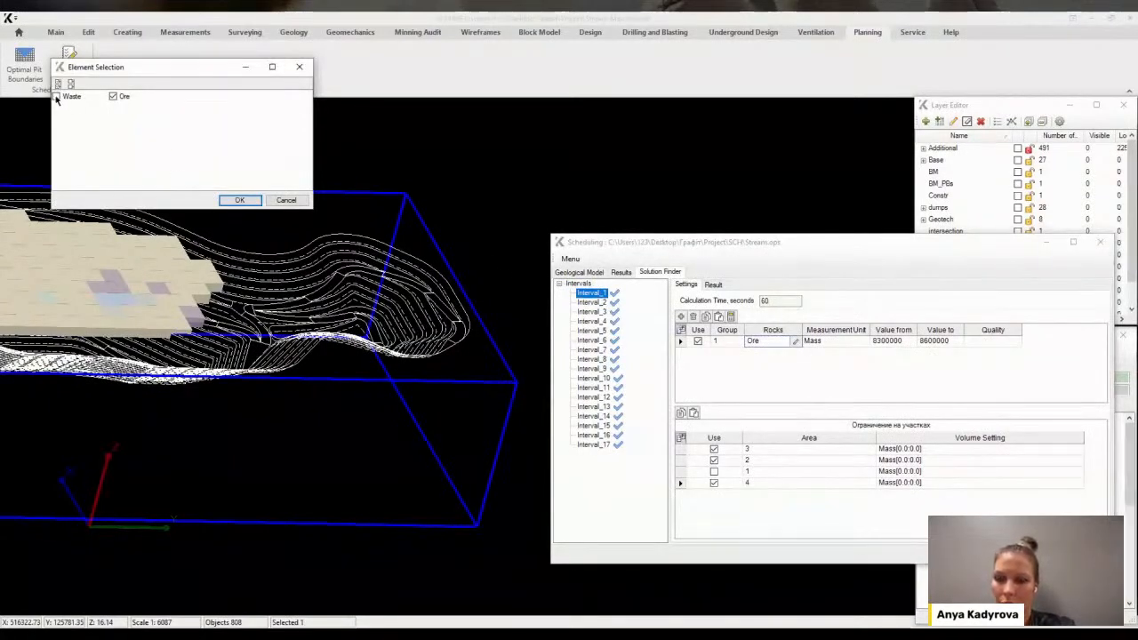
pyautogui.click(239, 201)
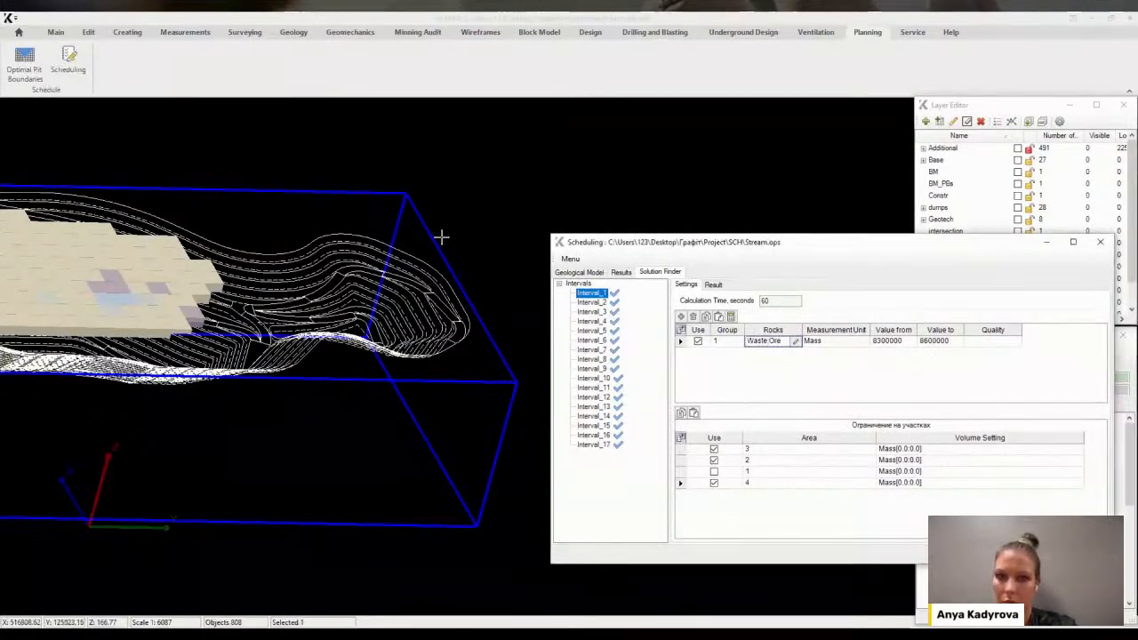
# Set Interval_1's mass range from 12000000 to 12500000
pyautogui.click(893, 343)
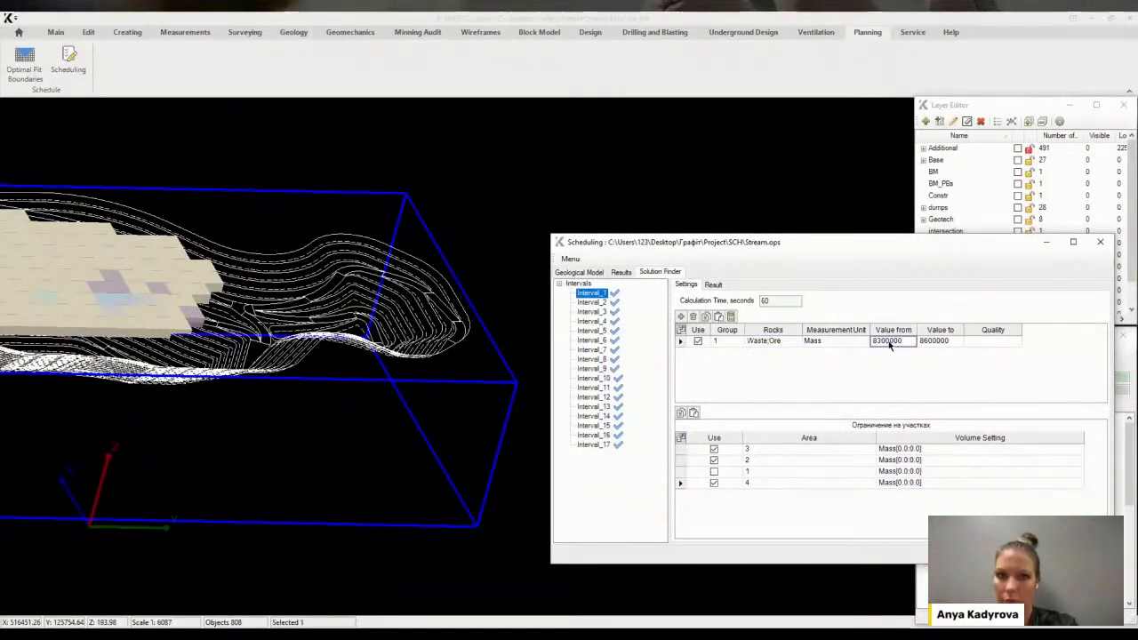
pyautogui.write('120')
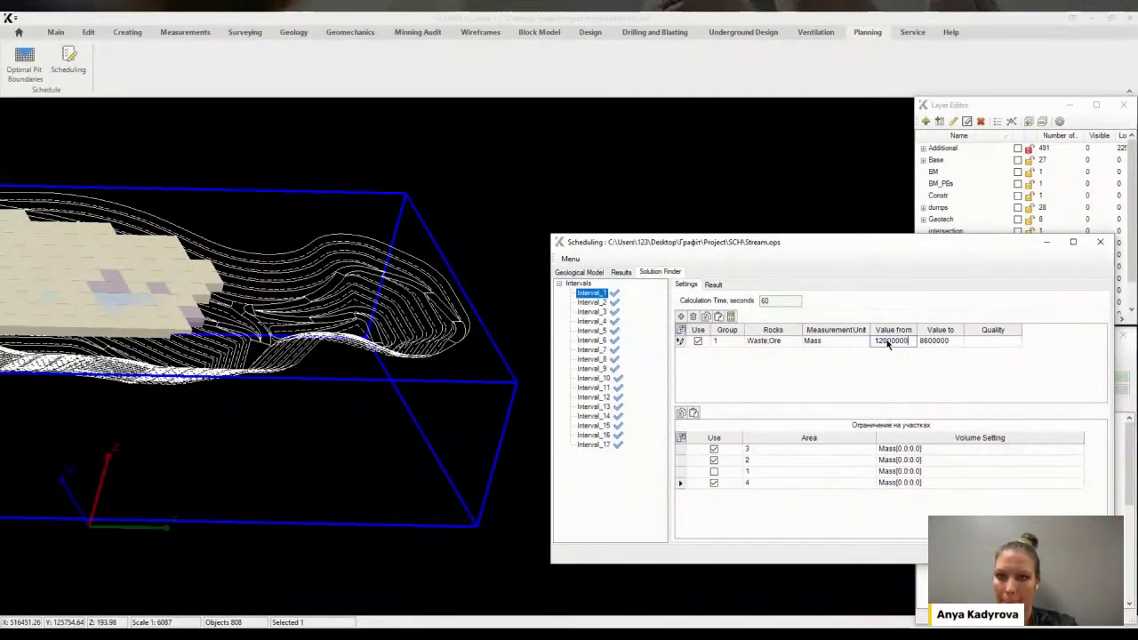
pyautogui.click(934, 343)
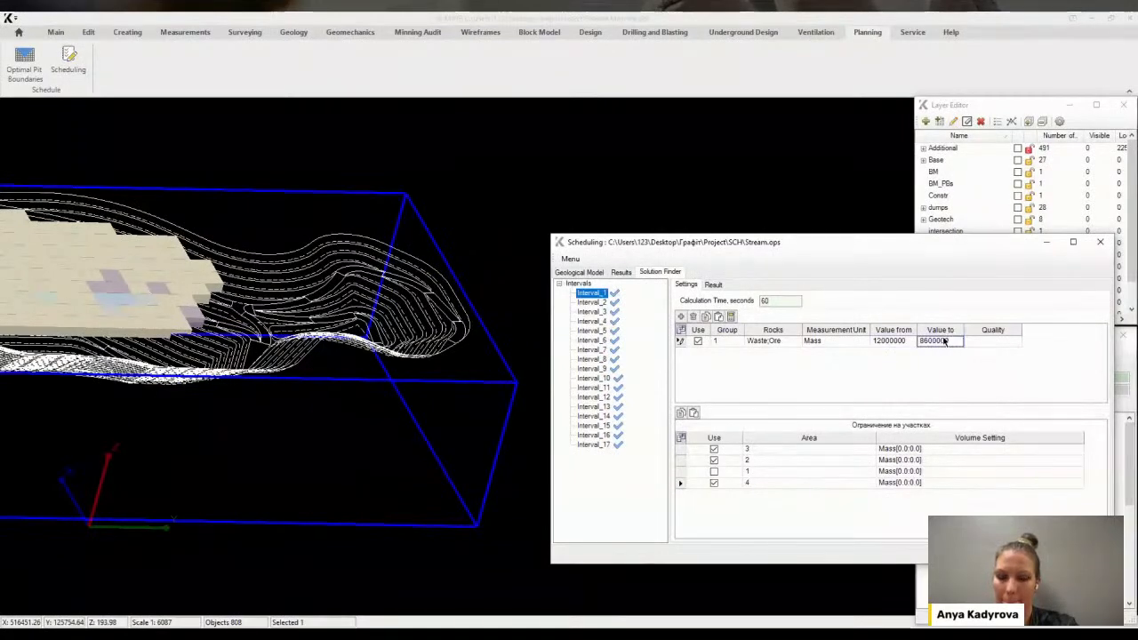
pyautogui.write('125')
# Calculate Interval_1 and open its result
pyautogui.click(733, 318)
pyautogui.click(593, 361)
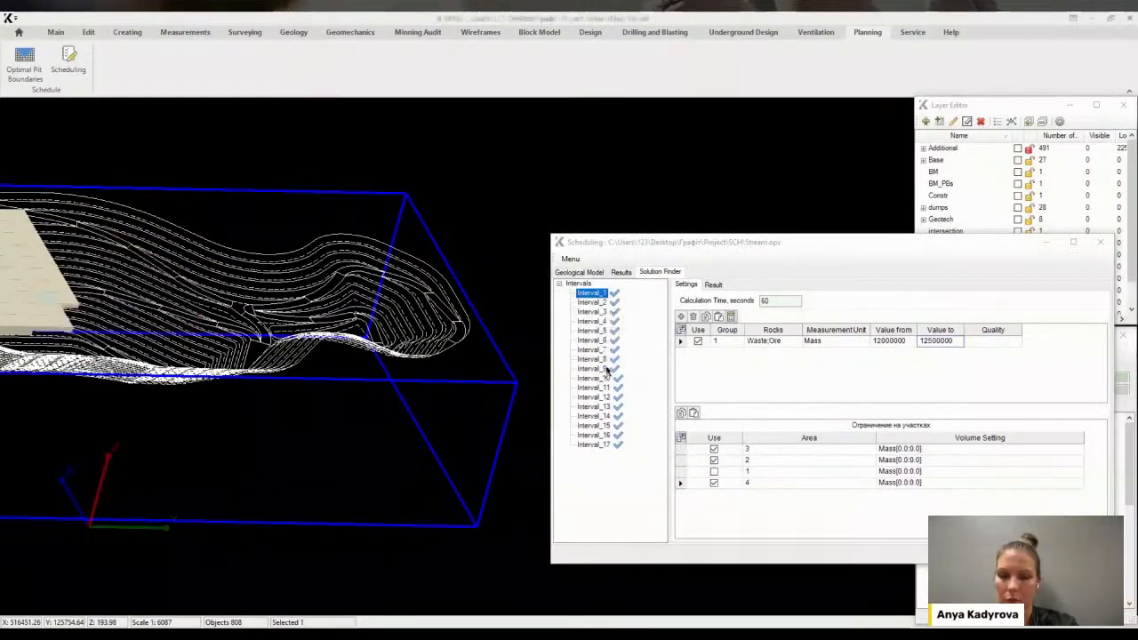
pyautogui.scroll(-5, 332, 338)
pyautogui.scroll(6, 212, 306)
pyautogui.moveTo(212, 306); pyautogui.dragTo(219, 283, button='middle')
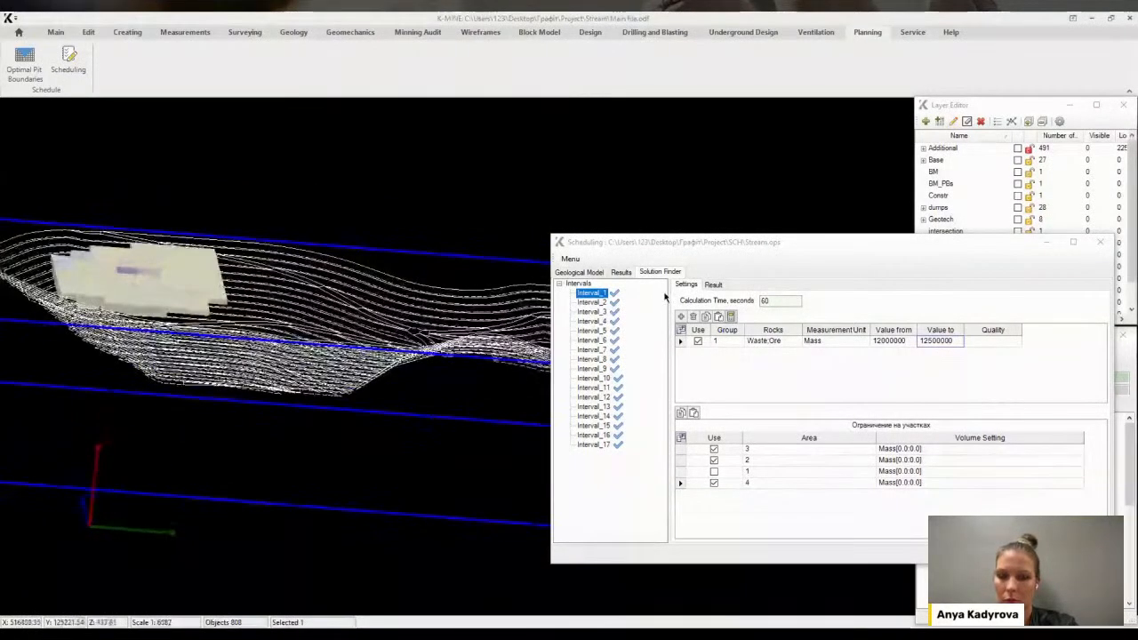
pyautogui.click(716, 287)
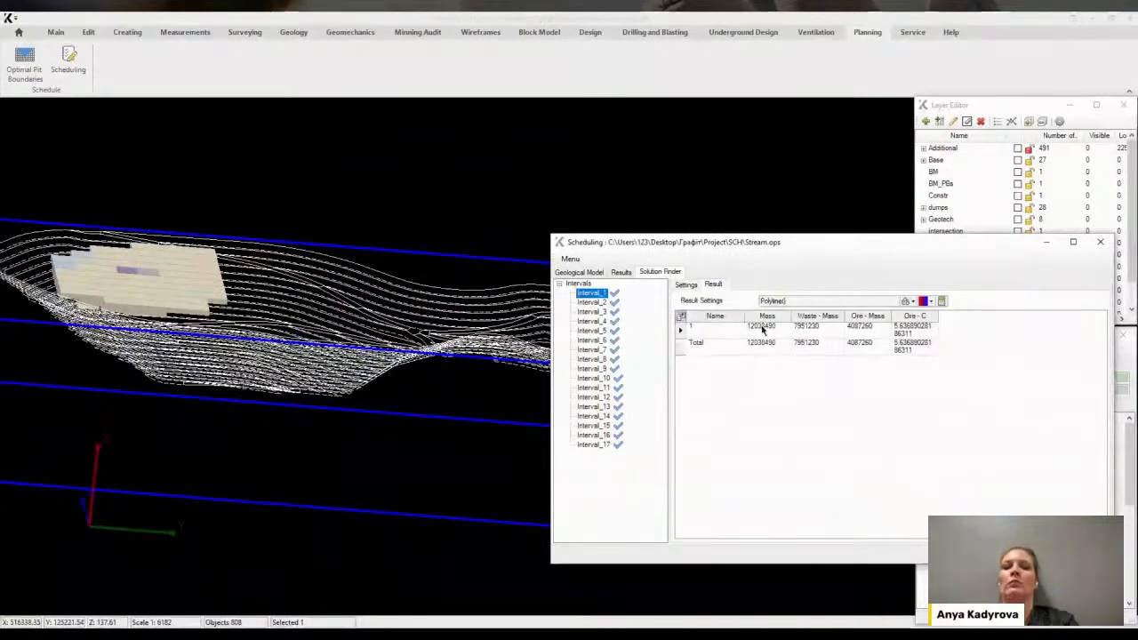
# Select all intervals' result values, build a diagram from them, and close it
pyautogui.click(579, 283)
pyautogui.moveTo(805, 325); pyautogui.dragTo(921, 531)
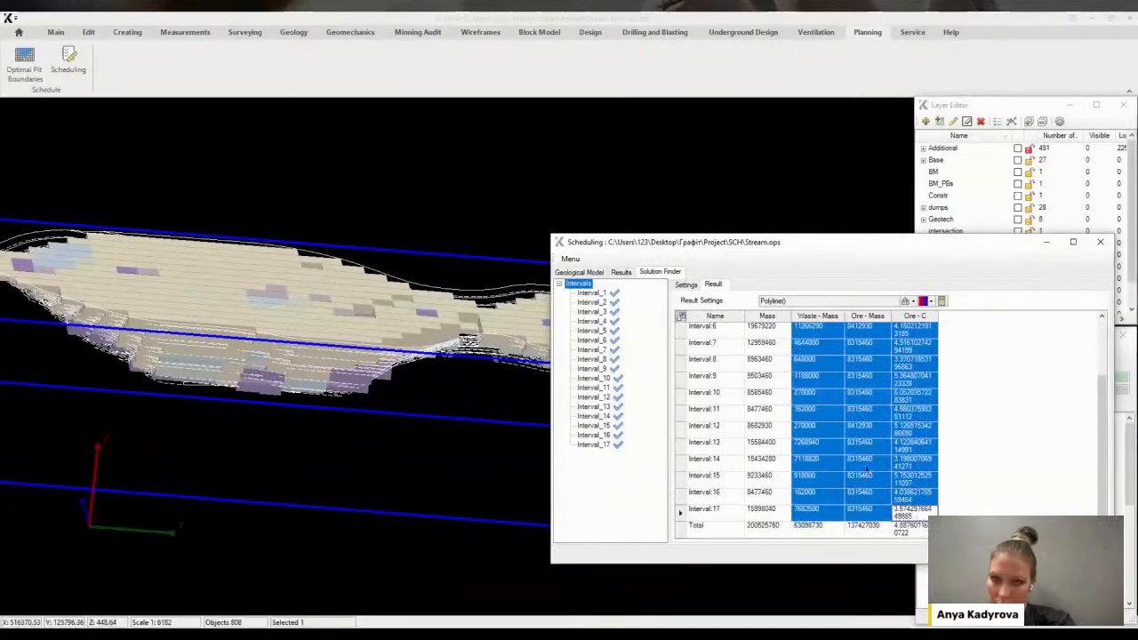
pyautogui.click(681, 317)
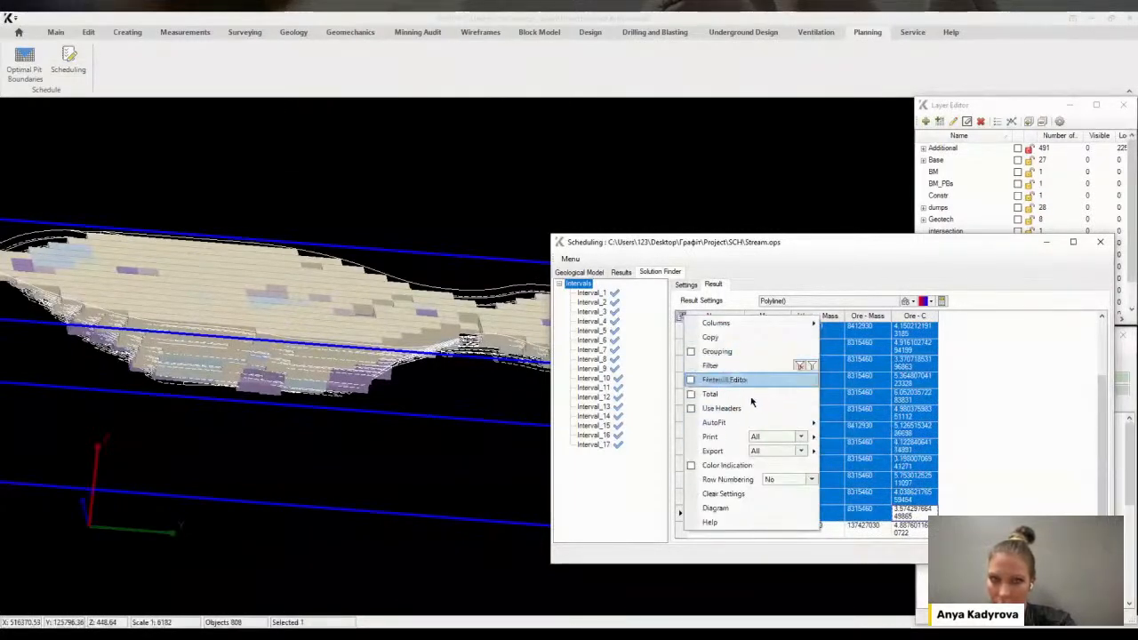
pyautogui.click(734, 512)
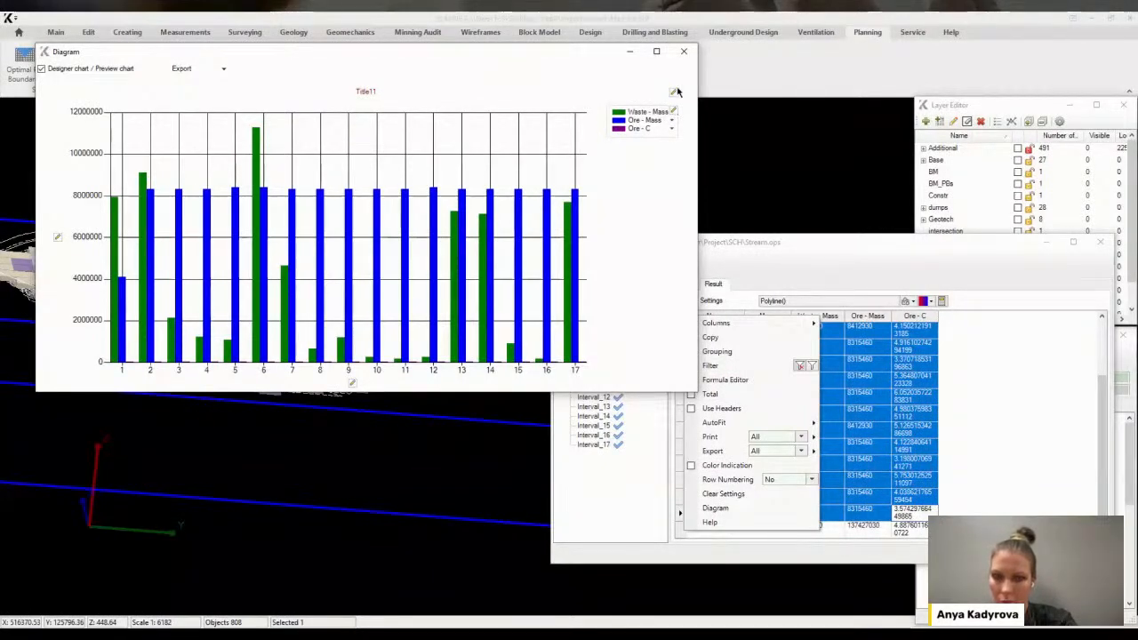
pyautogui.click(684, 51)
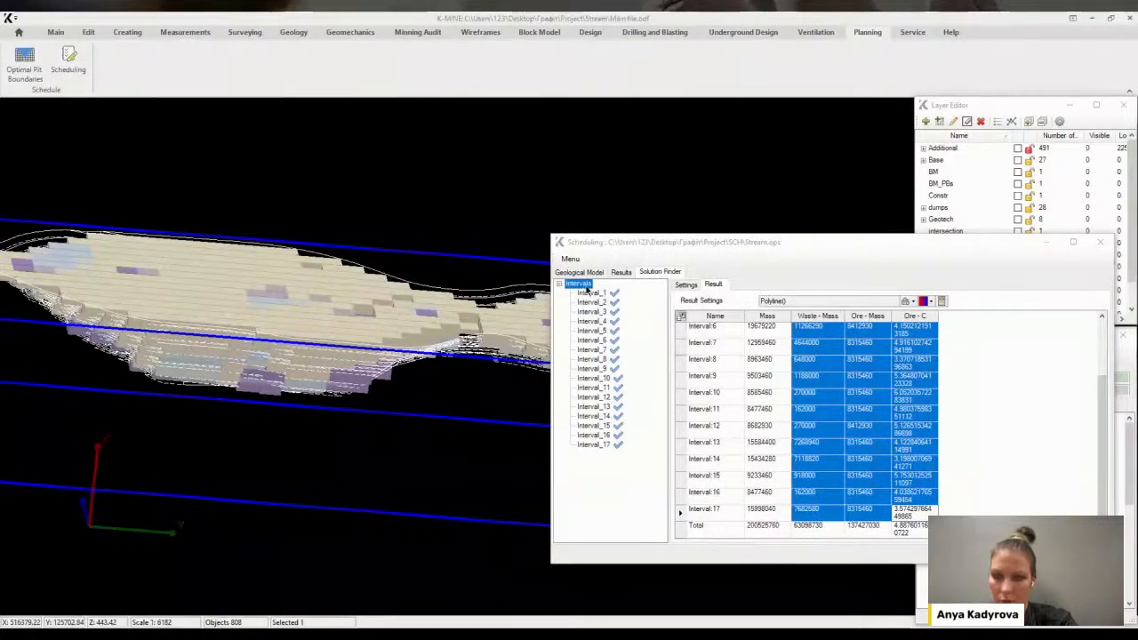
# For all intervals, set rocks to Waste and Ore with a mass range of 12000000 to 13000000 and apply to every interval
pyautogui.click(686, 284)
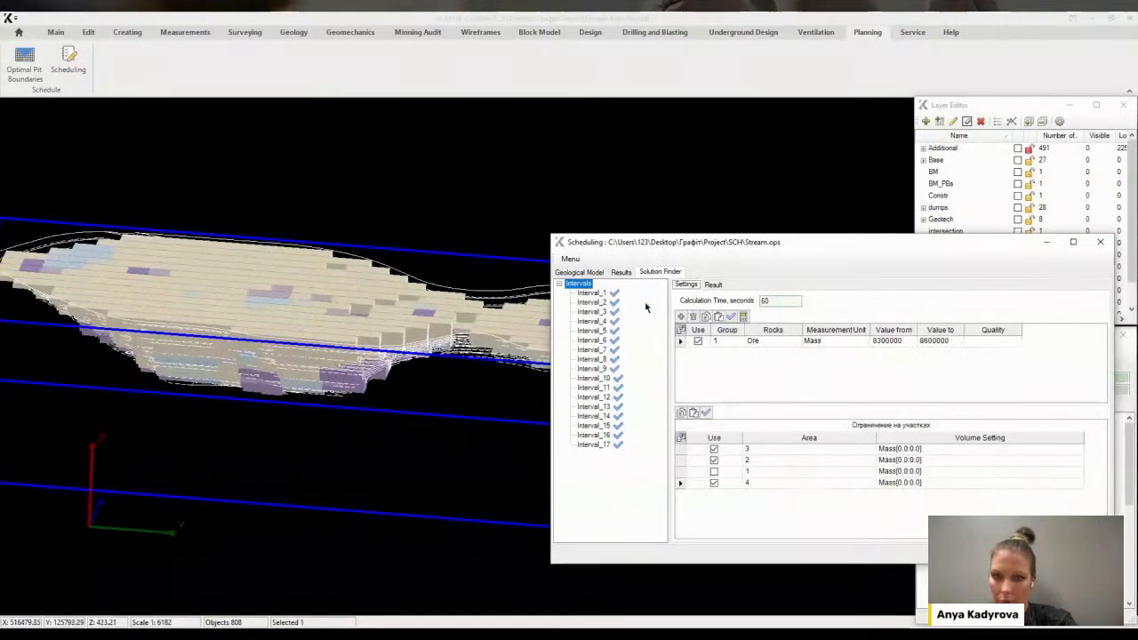
pyautogui.click(746, 341)
pyautogui.click(795, 341)
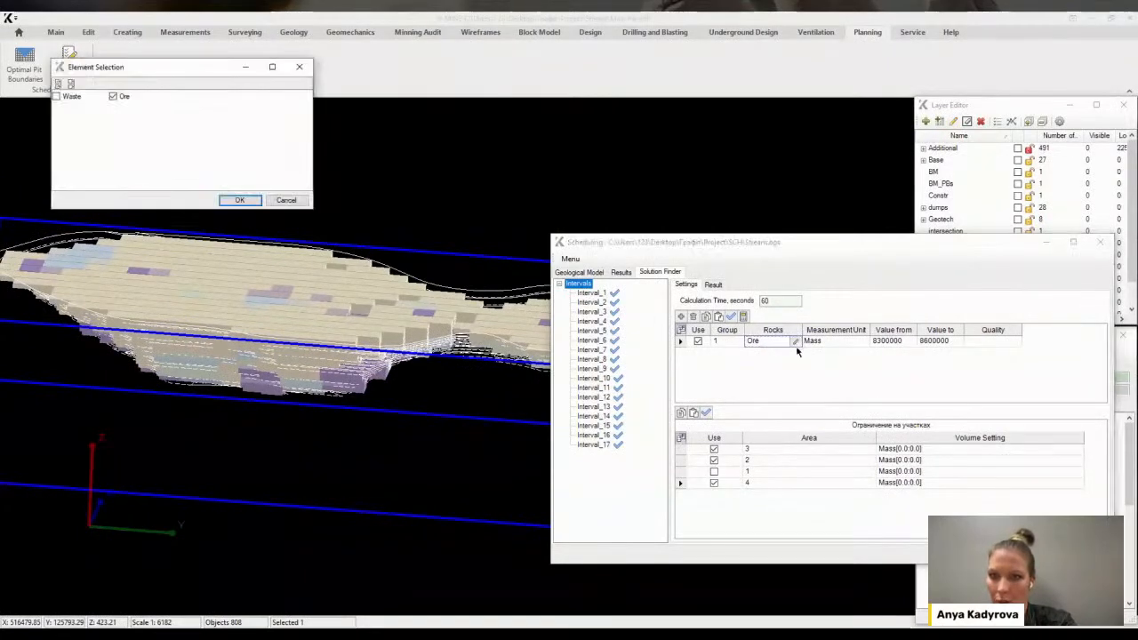
pyautogui.click(58, 97)
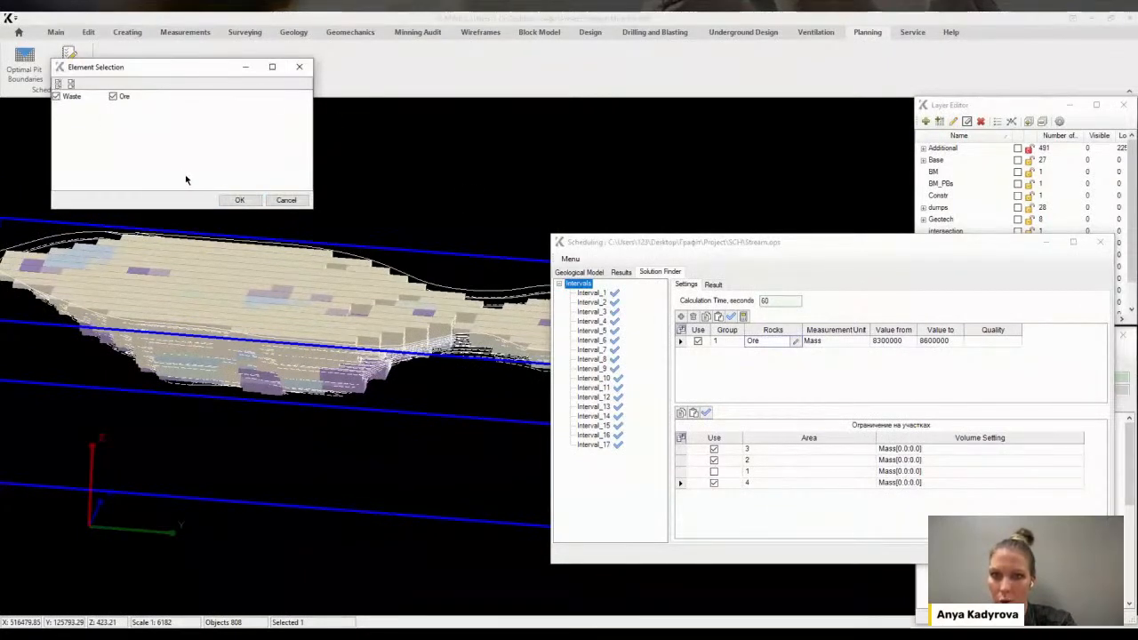
pyautogui.click(238, 199)
pyautogui.click(897, 344)
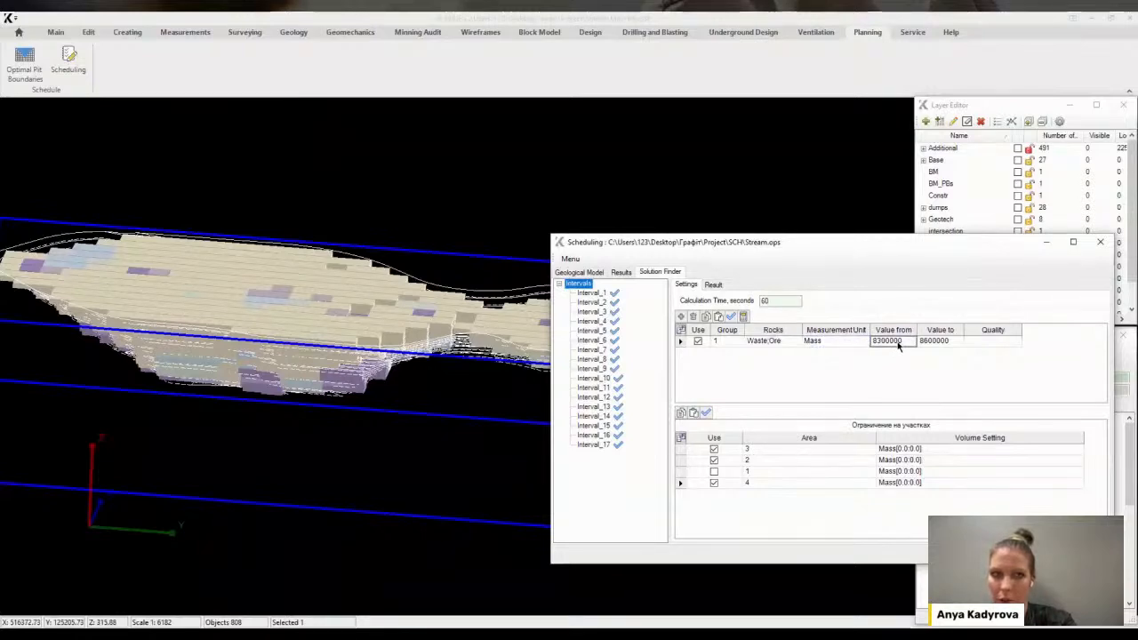
pyautogui.write('1200000')
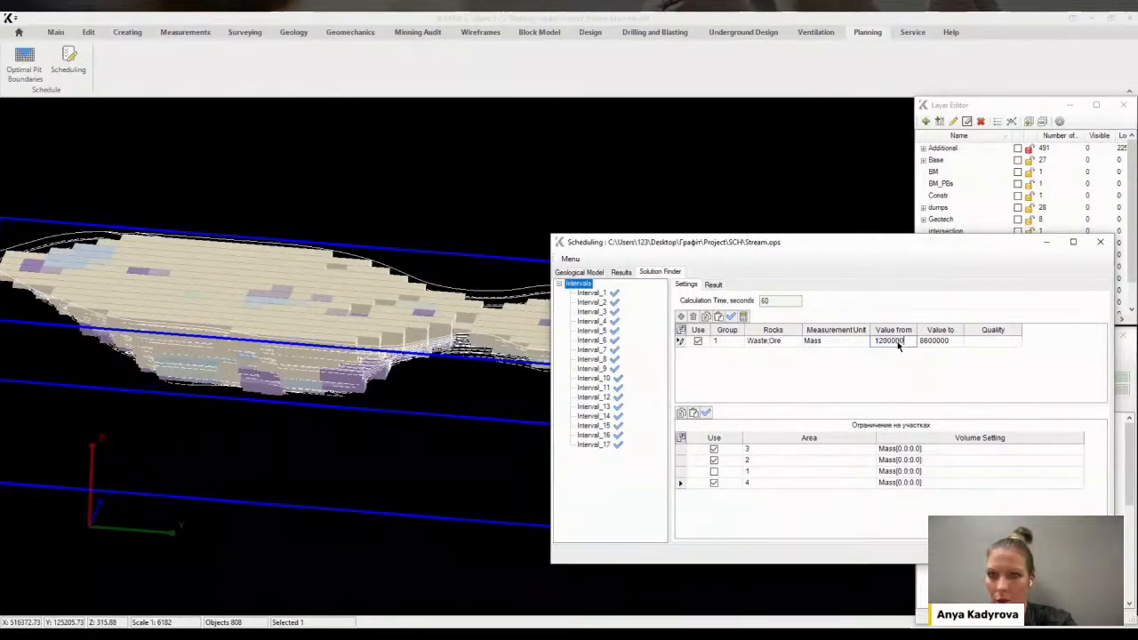
pyautogui.press('Tab')
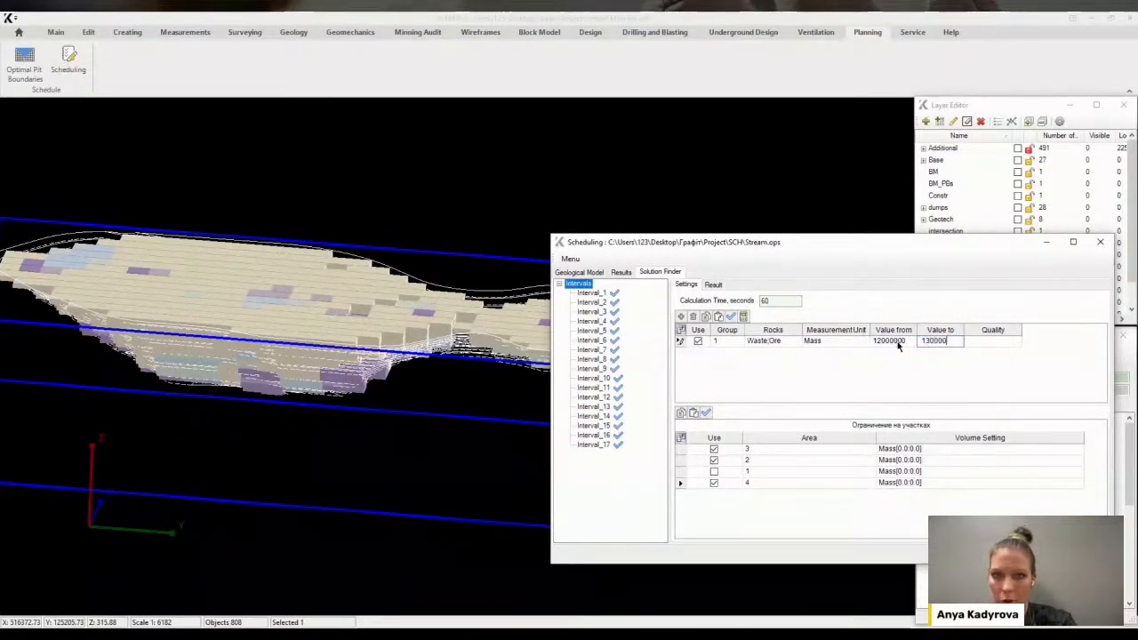
pyautogui.click(736, 318)
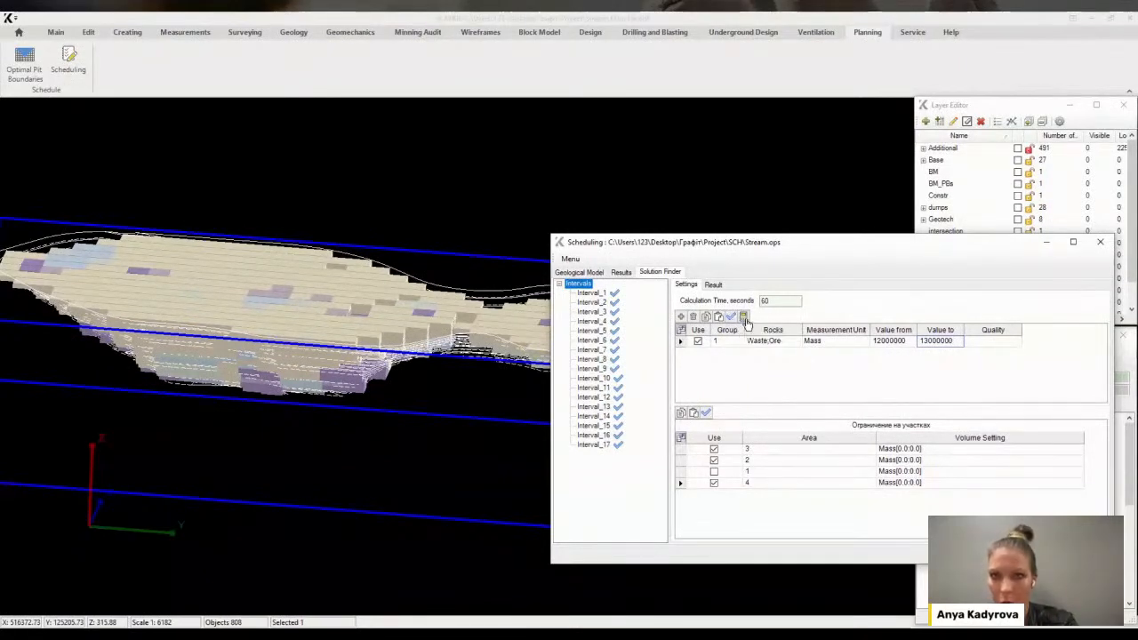
# Step through Interval_1 to Interval_17 to review each interval's mined blocks and area settings
pyautogui.click(593, 363)
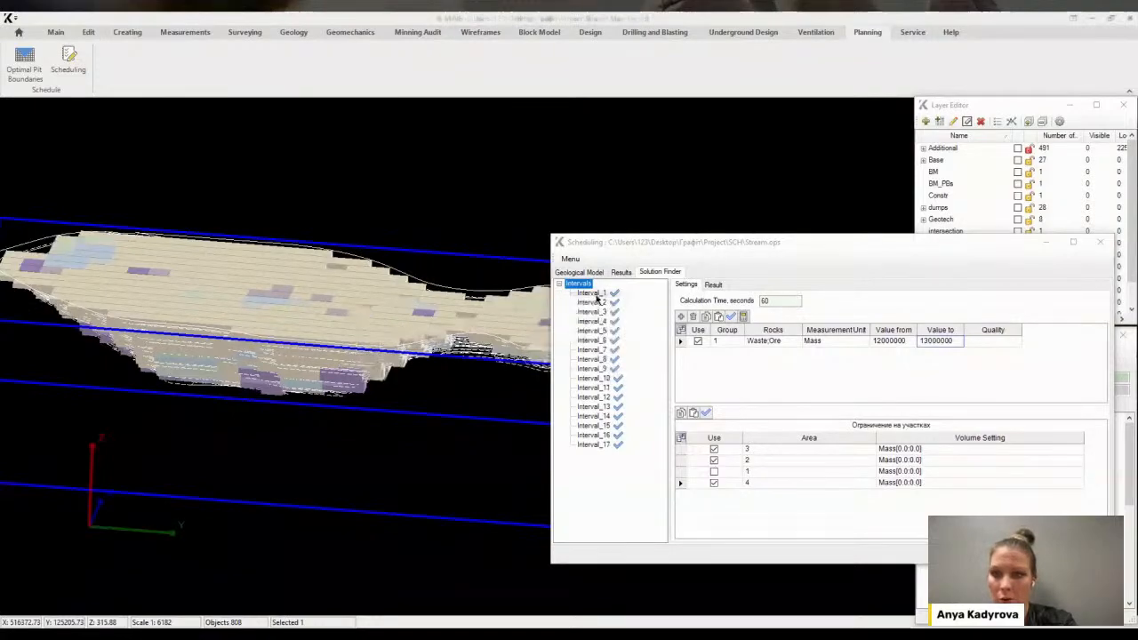
pyautogui.press('Down')
pyautogui.press('Down')
pyautogui.press('Down')
pyautogui.press('Down')
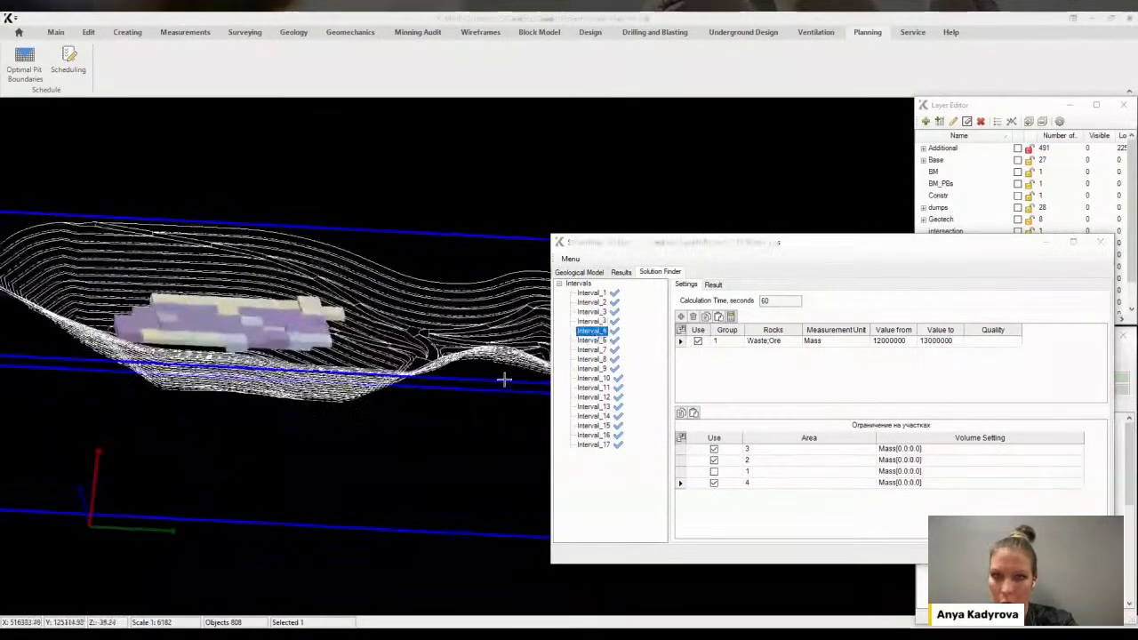
pyautogui.press('Down')
pyautogui.press('Down')
pyautogui.press('Down')
pyautogui.press('Down')
pyautogui.press('Down')
pyautogui.press('Down')
pyautogui.press('Down')
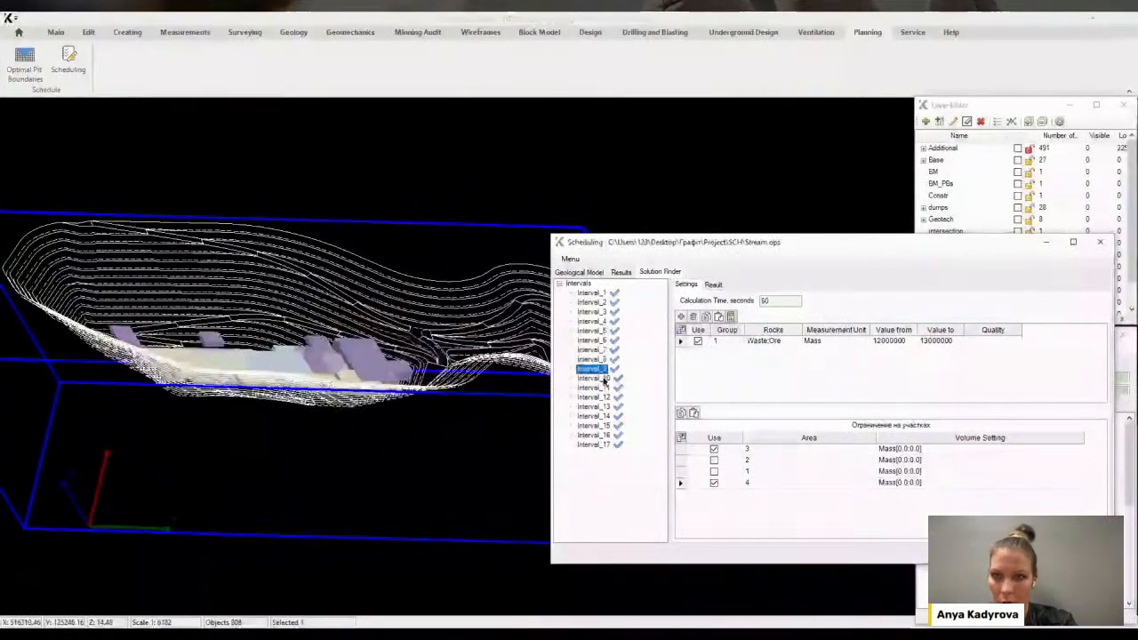
pyautogui.press('Down')
pyautogui.press('Down')
pyautogui.press('Down')
pyautogui.press('Down')
pyautogui.press('Down')
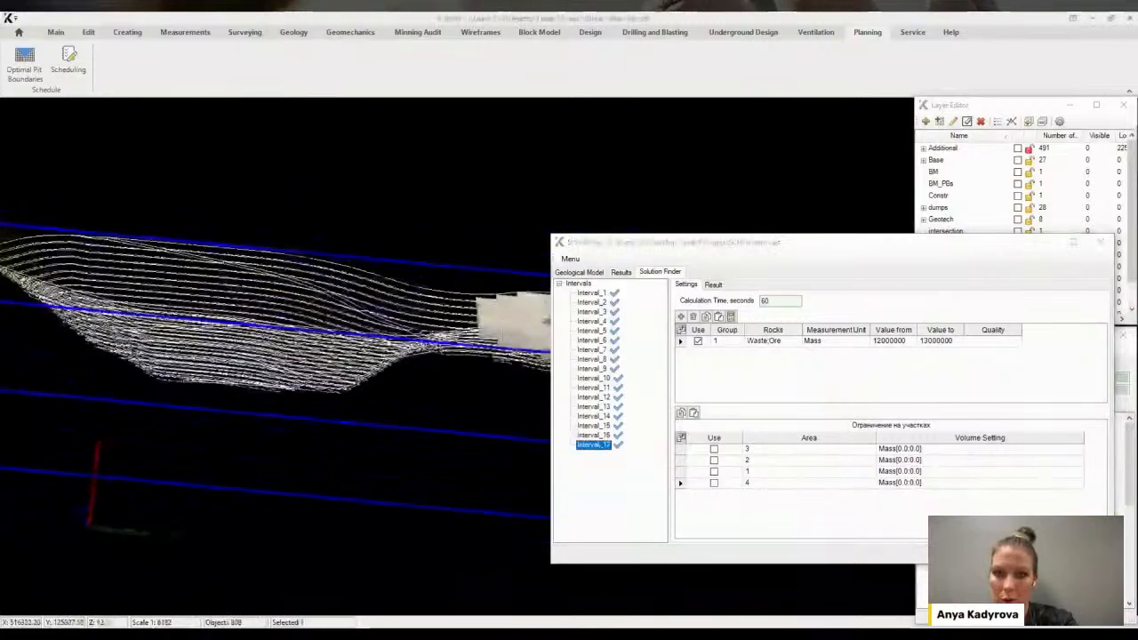
# Open the results of all intervals, select the Waste - Mass, Ore - Mass and Ore - C values, and build a diagram
pyautogui.click(579, 284)
pyautogui.click(713, 284)
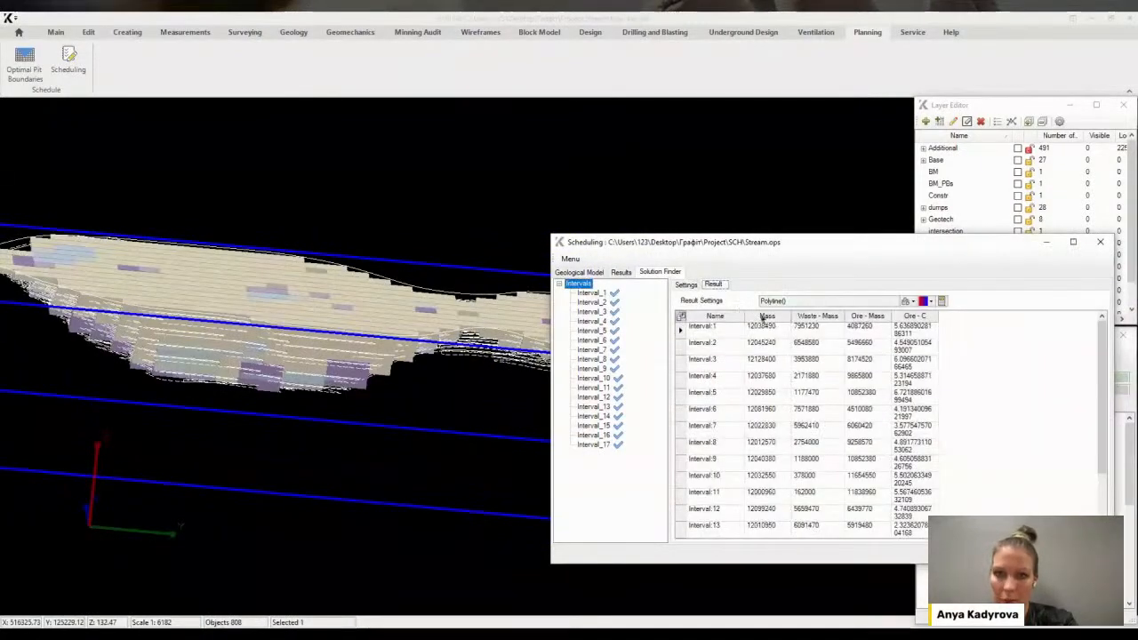
pyautogui.moveTo(851, 341); pyautogui.dragTo(919, 520)
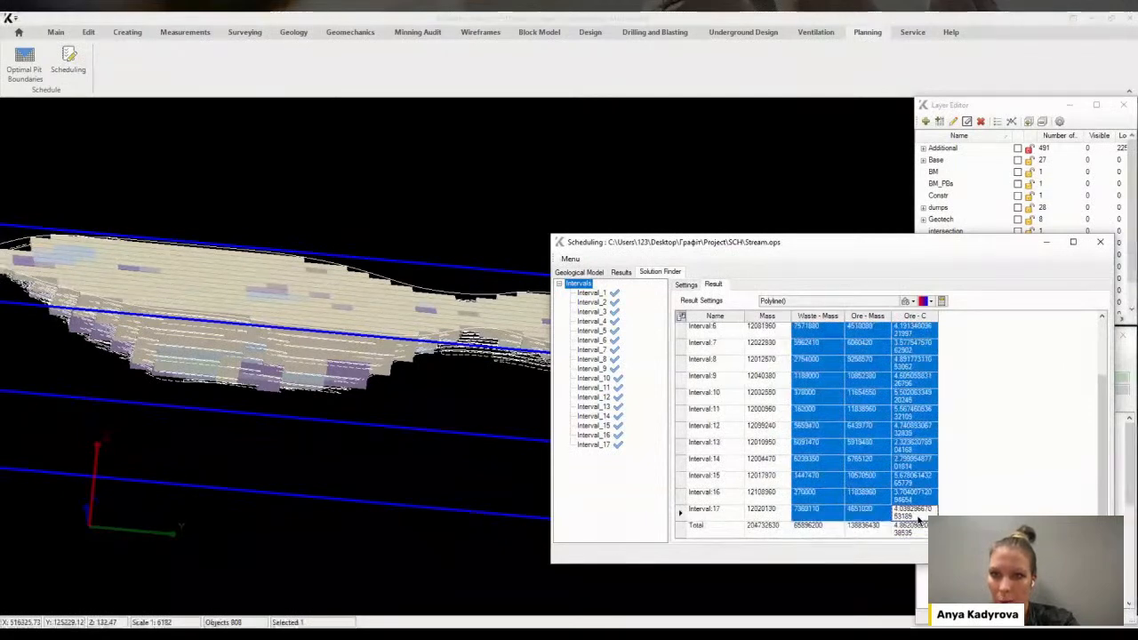
pyautogui.rightClick(679, 315)
pyautogui.click(711, 509)
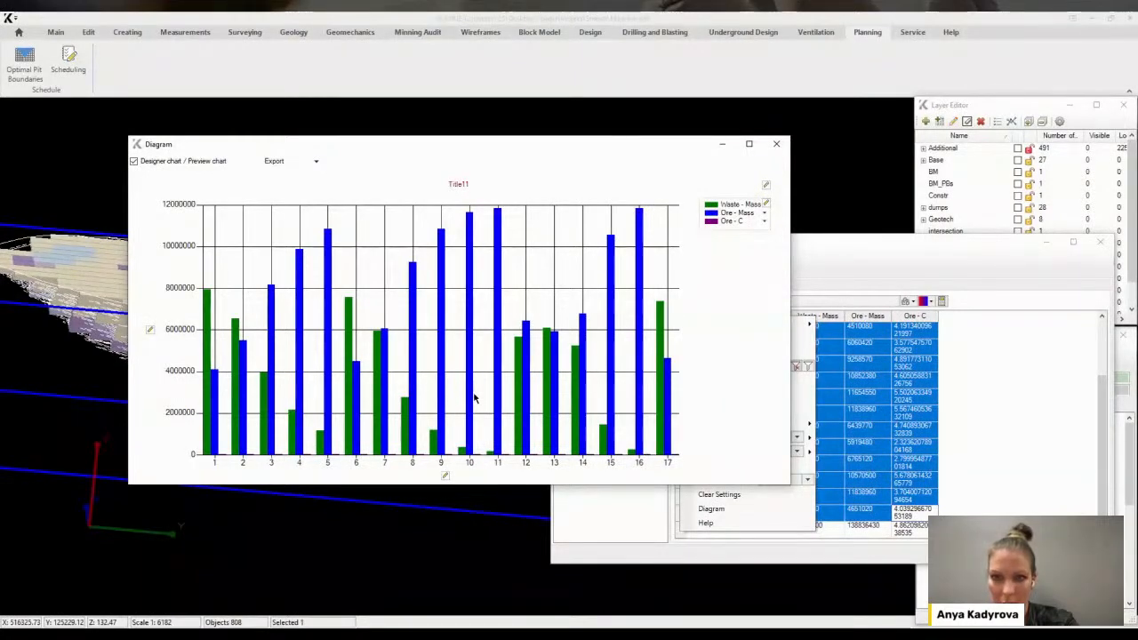
# Restyle the diagram series as stacked bars for Waste - Mass and Ore - Mass and a line for Ore - C
pyautogui.click(765, 205)
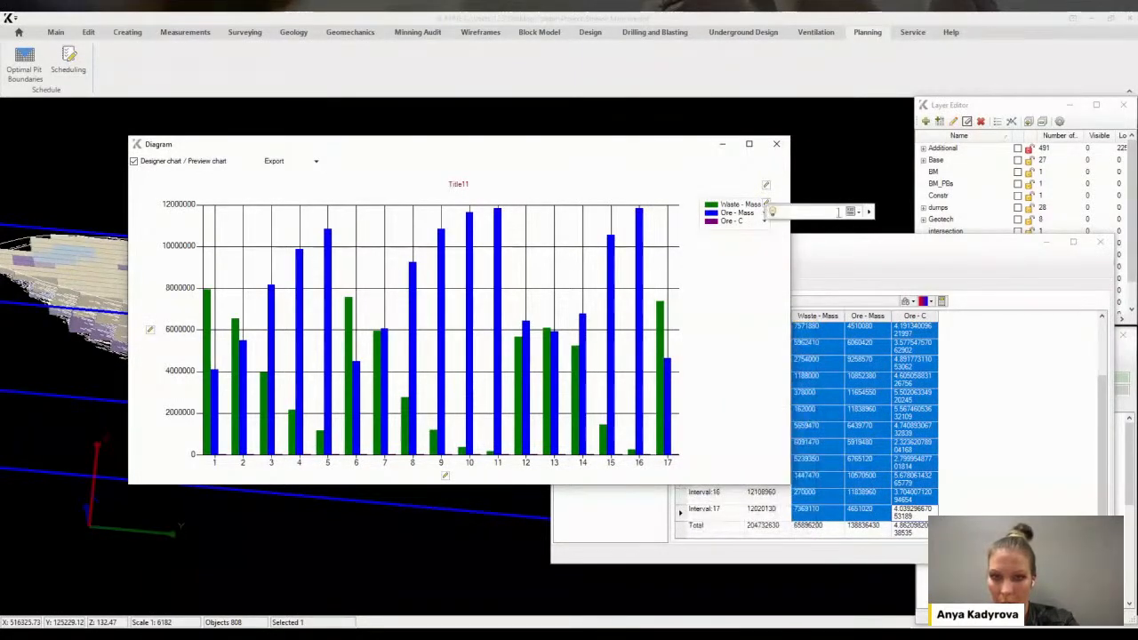
pyautogui.click(868, 212)
pyautogui.click(906, 215)
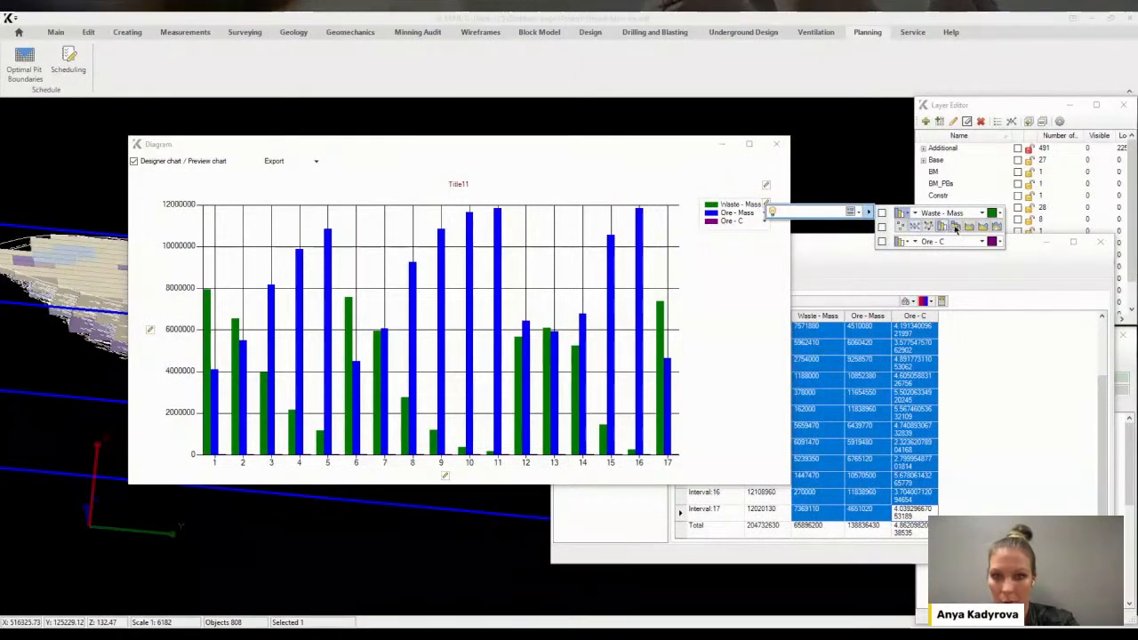
pyautogui.click(906, 216)
pyautogui.click(905, 228)
pyautogui.click(958, 240)
pyautogui.click(904, 242)
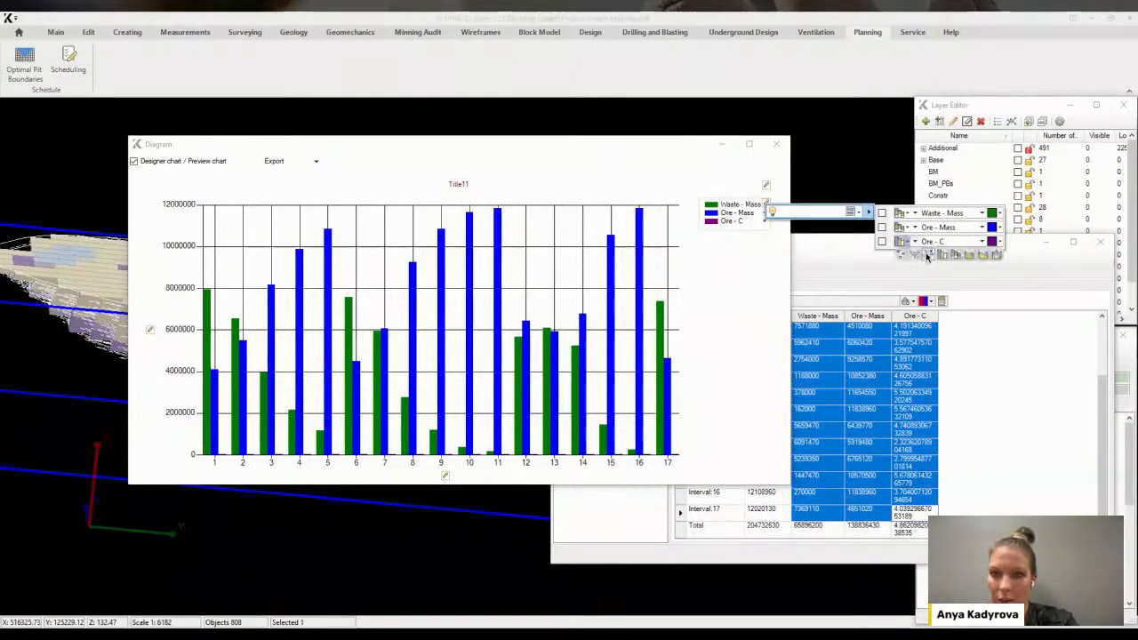
pyautogui.click(928, 255)
pyautogui.click(915, 242)
pyautogui.click(941, 257)
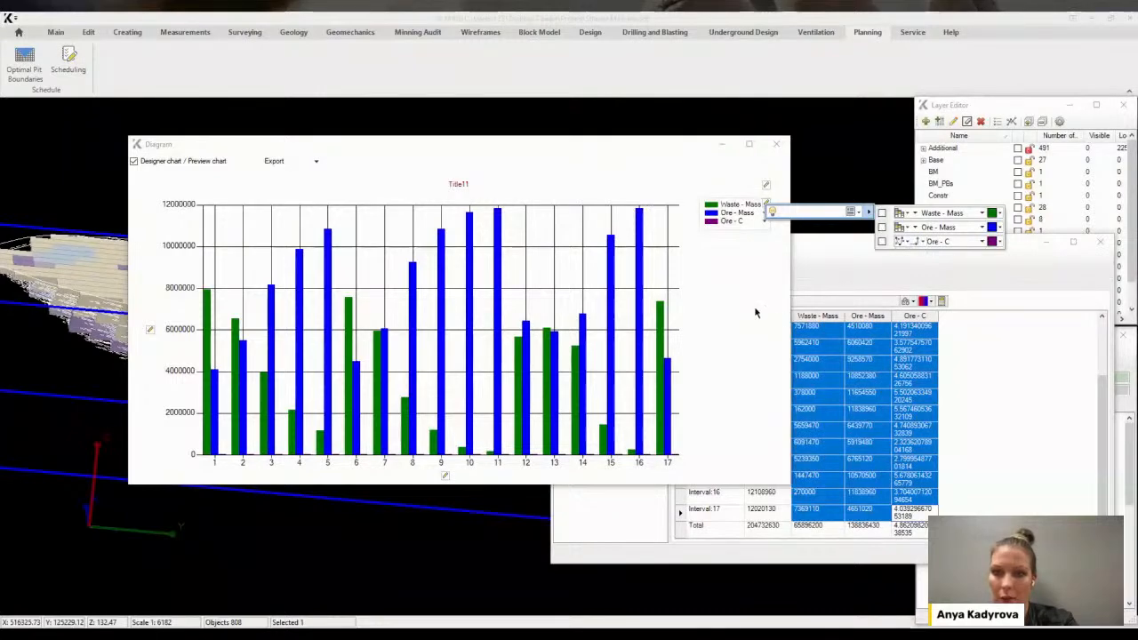
pyautogui.click(637, 302)
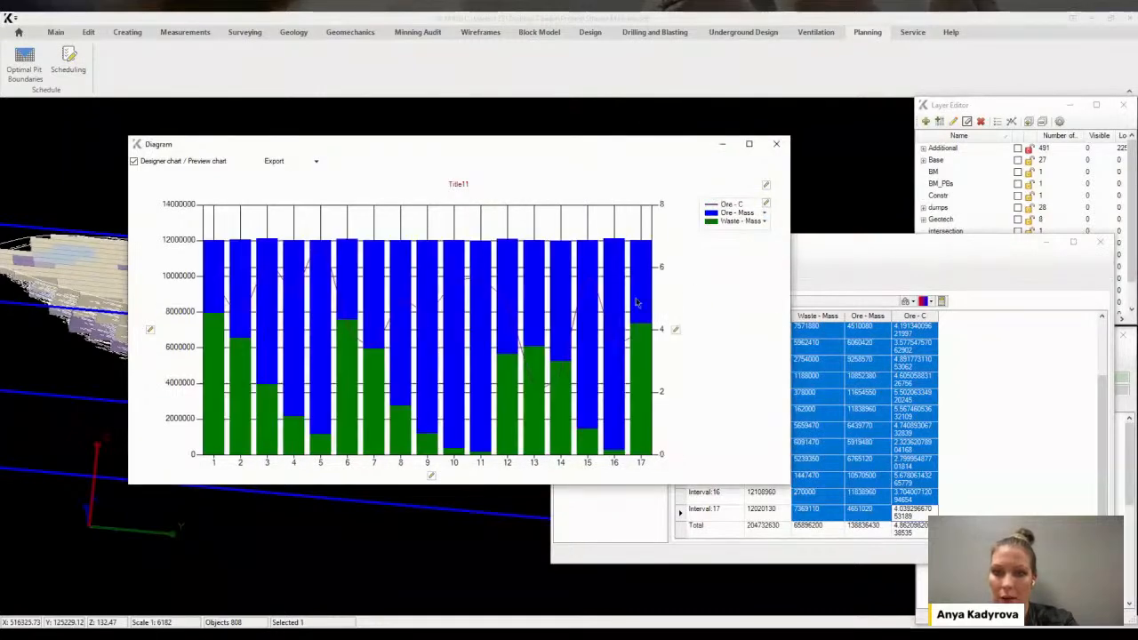
# Change the Ore - Mass series colour in the diagram
pyautogui.click(767, 203)
pyautogui.click(869, 212)
pyautogui.click(1000, 228)
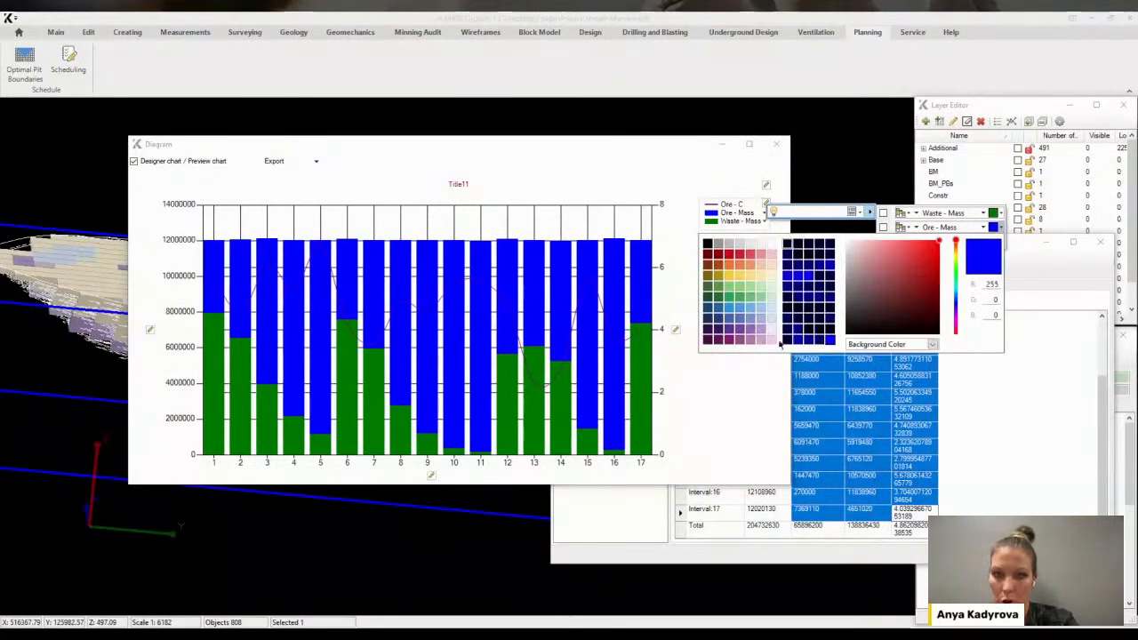
pyautogui.click(773, 346)
pyautogui.click(721, 369)
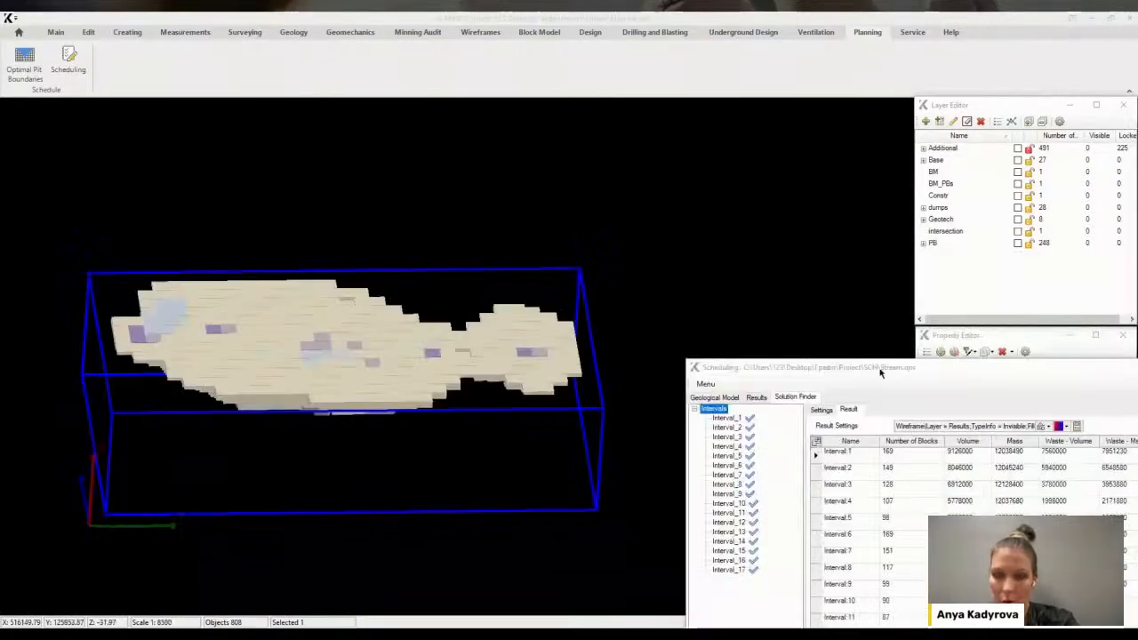
# Create the interval result wireframes in the Results layer using the current result settings
pyautogui.click(1040, 428)
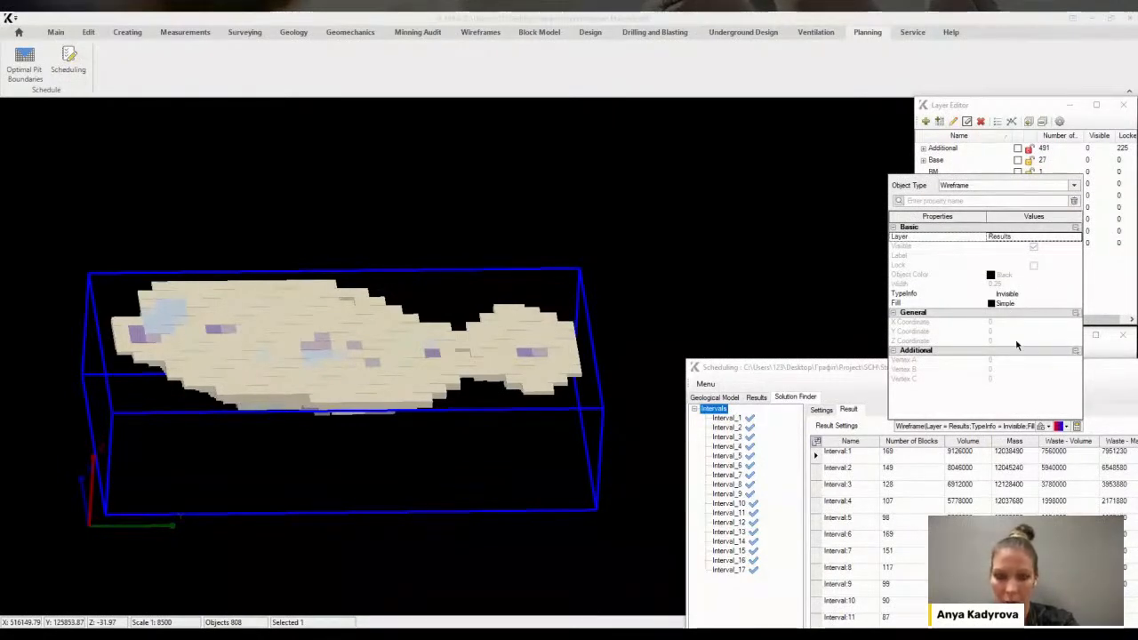
pyautogui.click(1106, 379)
pyautogui.click(1077, 427)
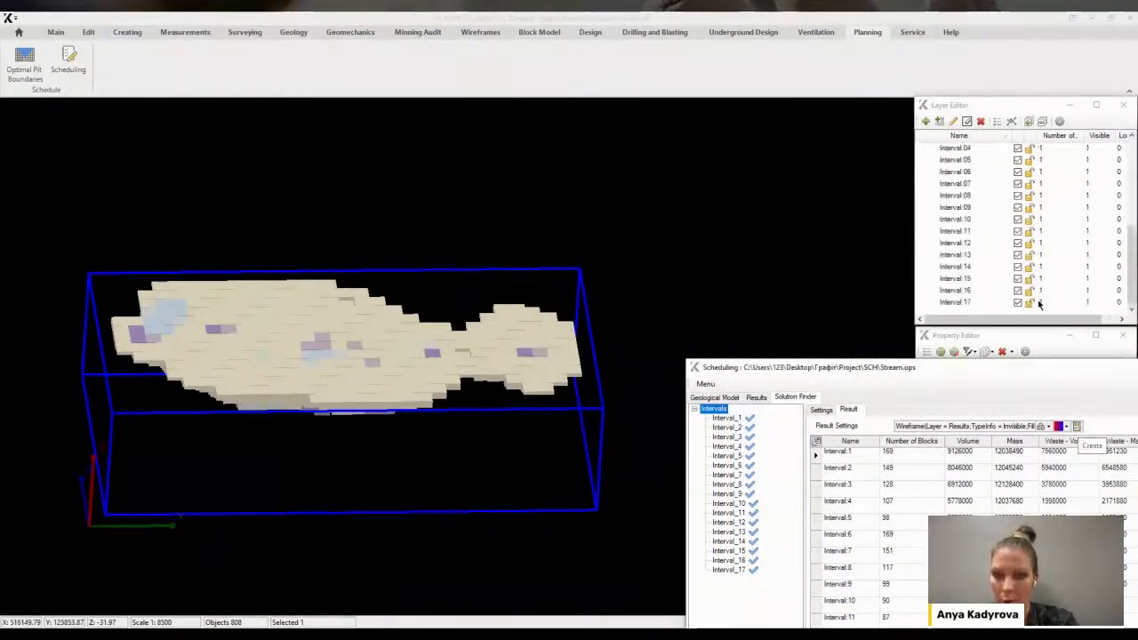
# Switch to the geological model and display only the Interval.17 result wireframe
pyautogui.click(720, 399)
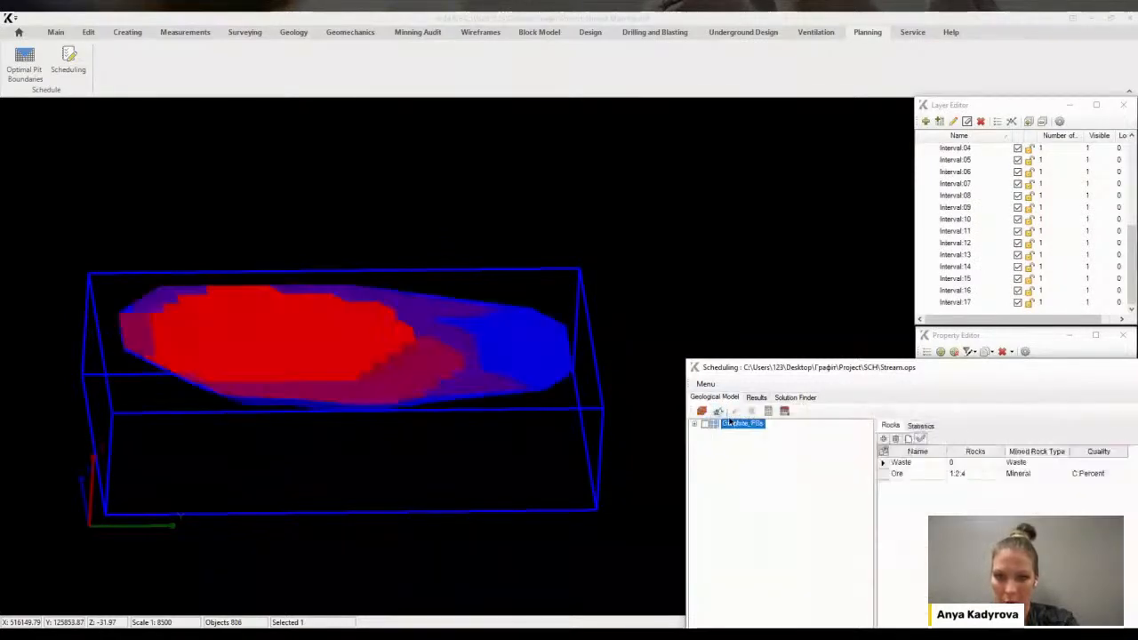
pyautogui.click(967, 204)
pyautogui.scroll(3, 965, 211)
pyautogui.click(965, 210)
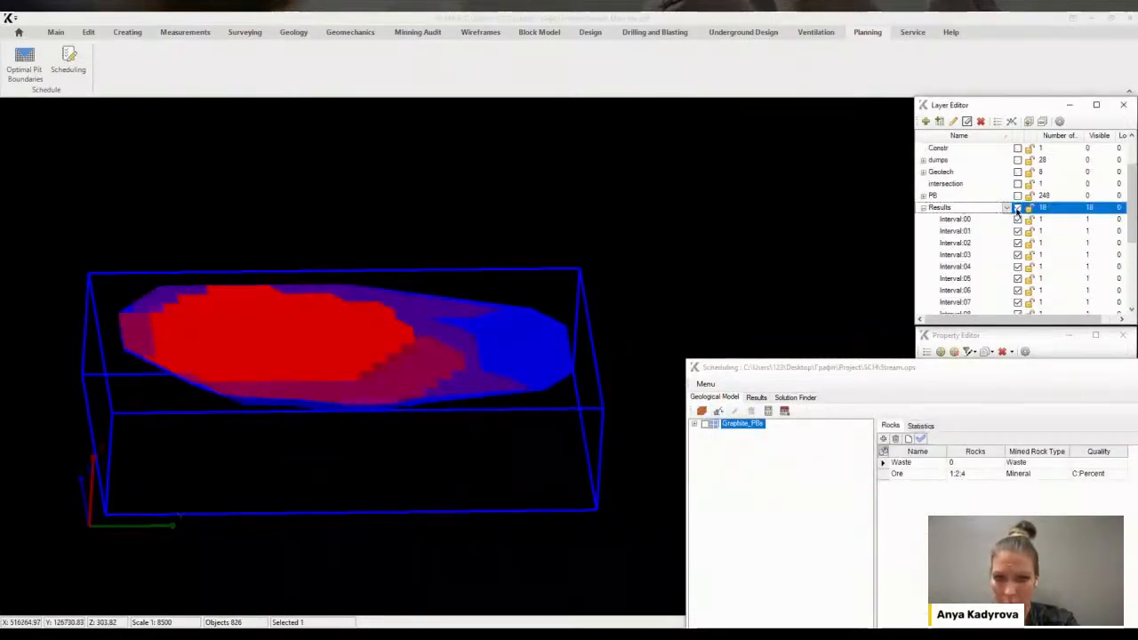
pyautogui.click(1018, 208)
pyautogui.scroll(-4, 1008, 241)
pyautogui.click(964, 305)
pyautogui.click(1018, 304)
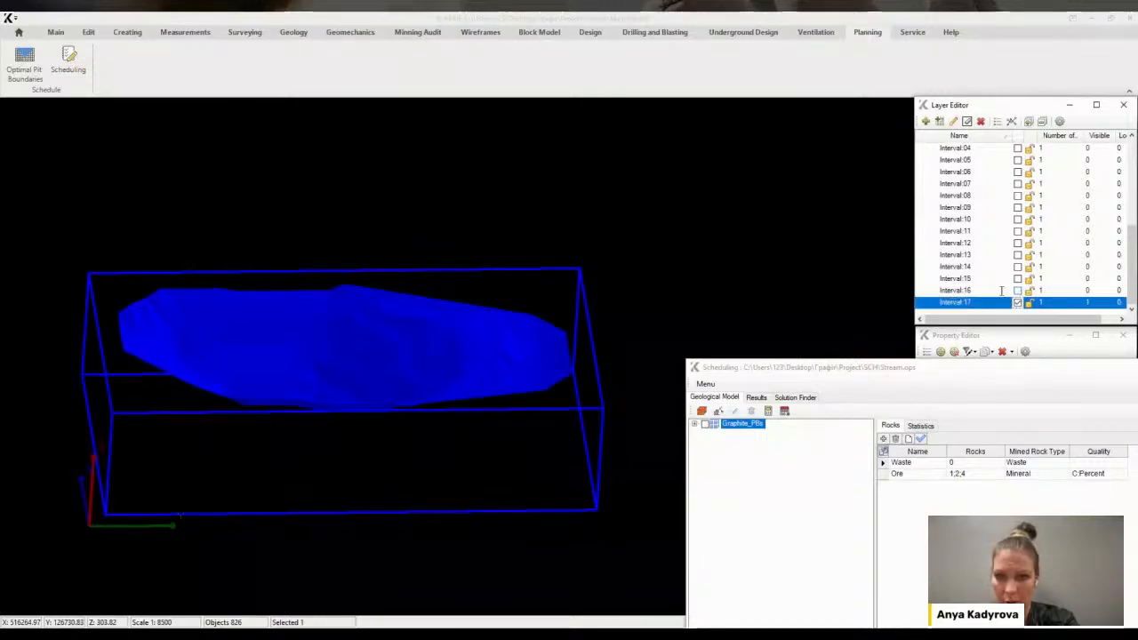
pyautogui.moveTo(571, 301); pyautogui.dragTo(475, 355, button='middle')
pyautogui.scroll(4, 346, 358)
pyautogui.scroll(-3, 332, 353)
# Turn on the result wireframes one by one from Interval.16 back to Interval.00, then hide the whole Results layer
pyautogui.click(1019, 289)
pyautogui.click(1018, 278)
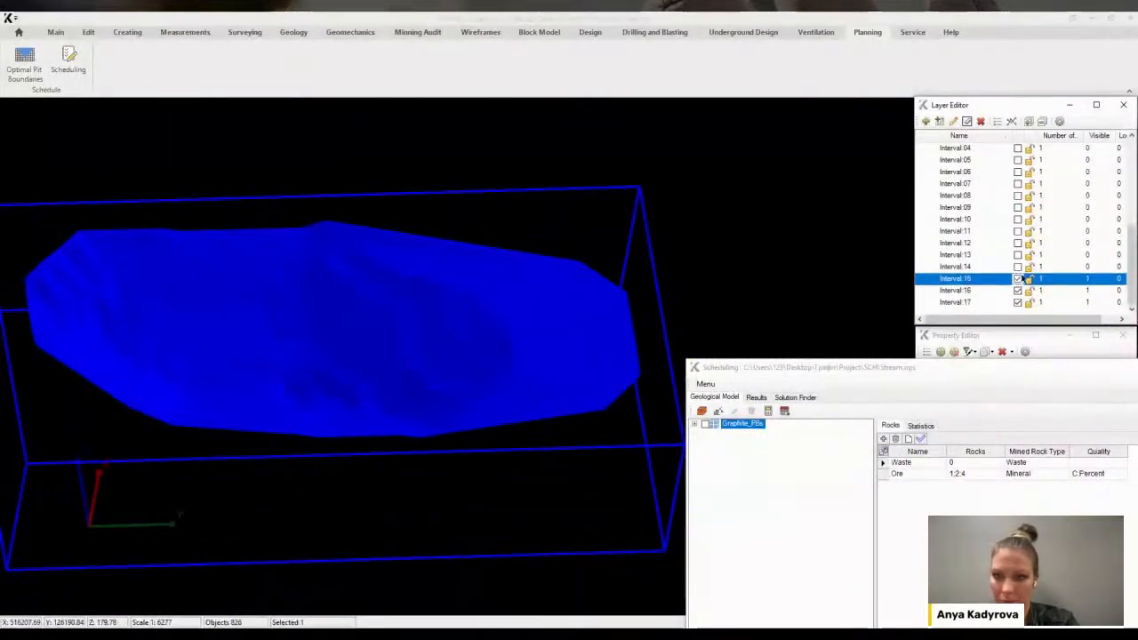
pyautogui.click(1018, 267)
pyautogui.click(1018, 254)
pyautogui.click(1018, 243)
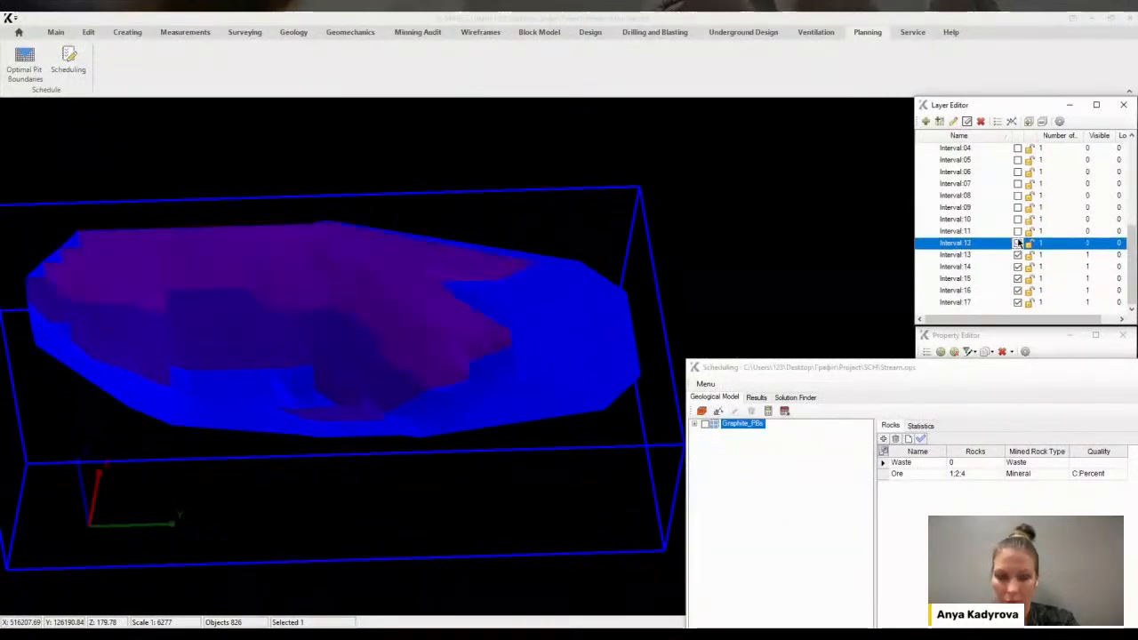
pyautogui.click(1018, 231)
pyautogui.click(1017, 219)
pyautogui.click(1018, 207)
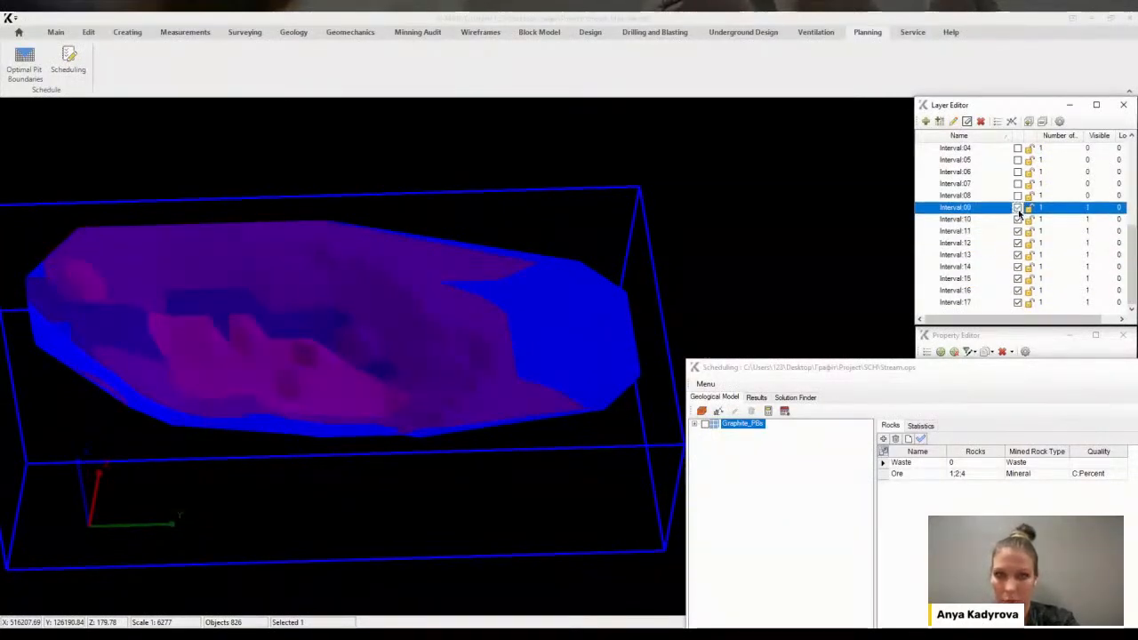
pyautogui.click(1017, 195)
pyautogui.click(1018, 183)
pyautogui.click(1018, 172)
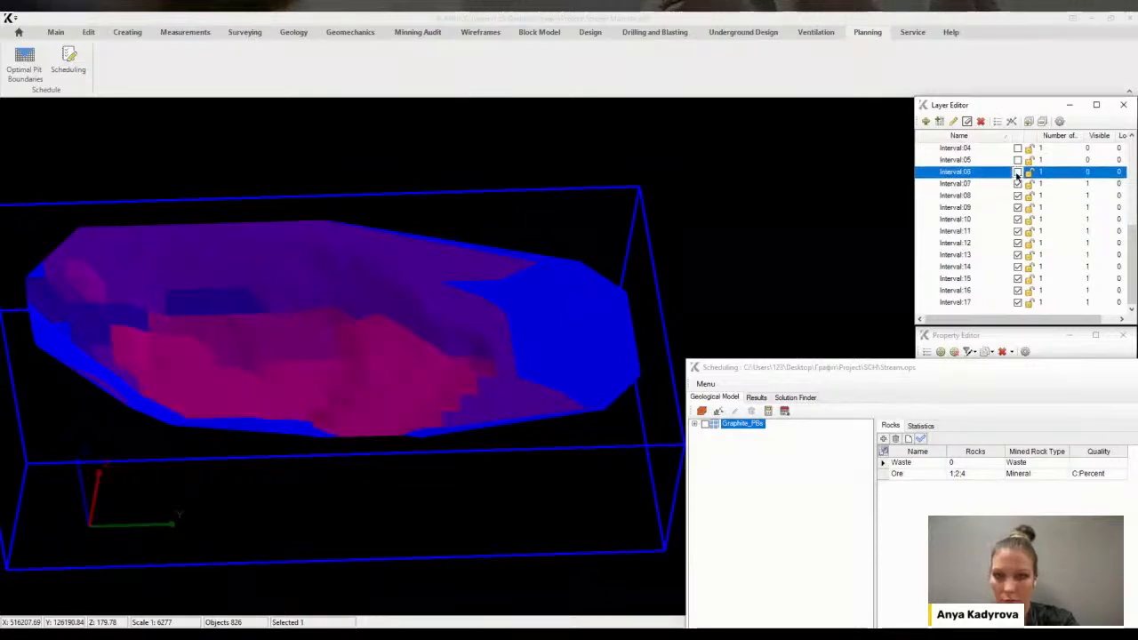
pyautogui.click(1018, 160)
pyautogui.scroll(1, 1021, 161)
pyautogui.click(1018, 172)
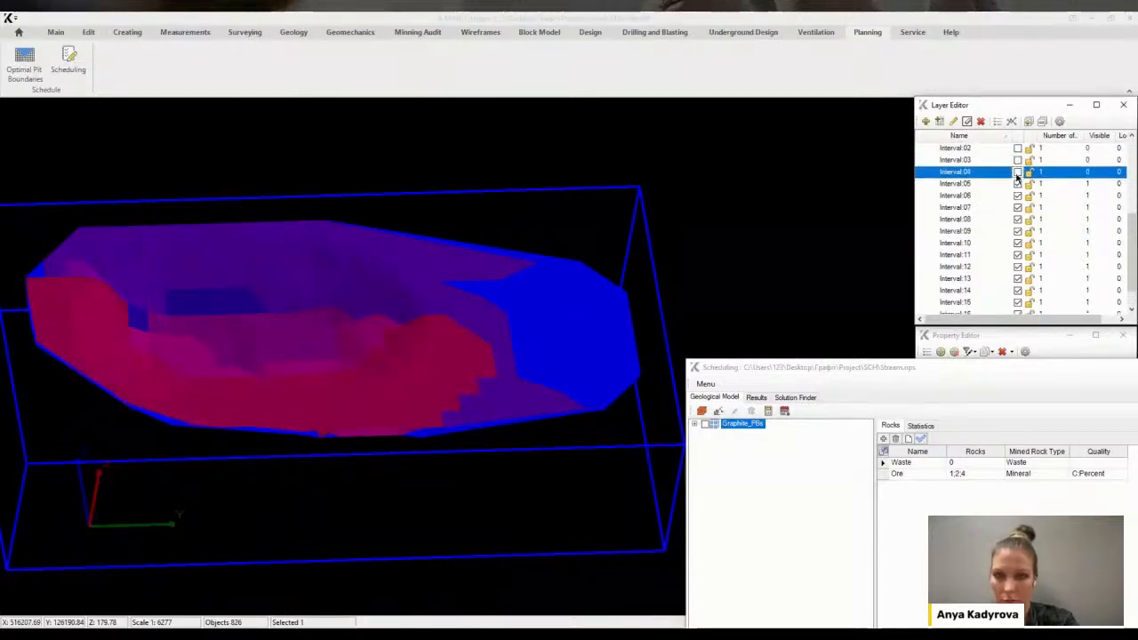
pyautogui.moveTo(577, 294); pyautogui.dragTo(691, 285, button='middle')
pyautogui.click(1018, 160)
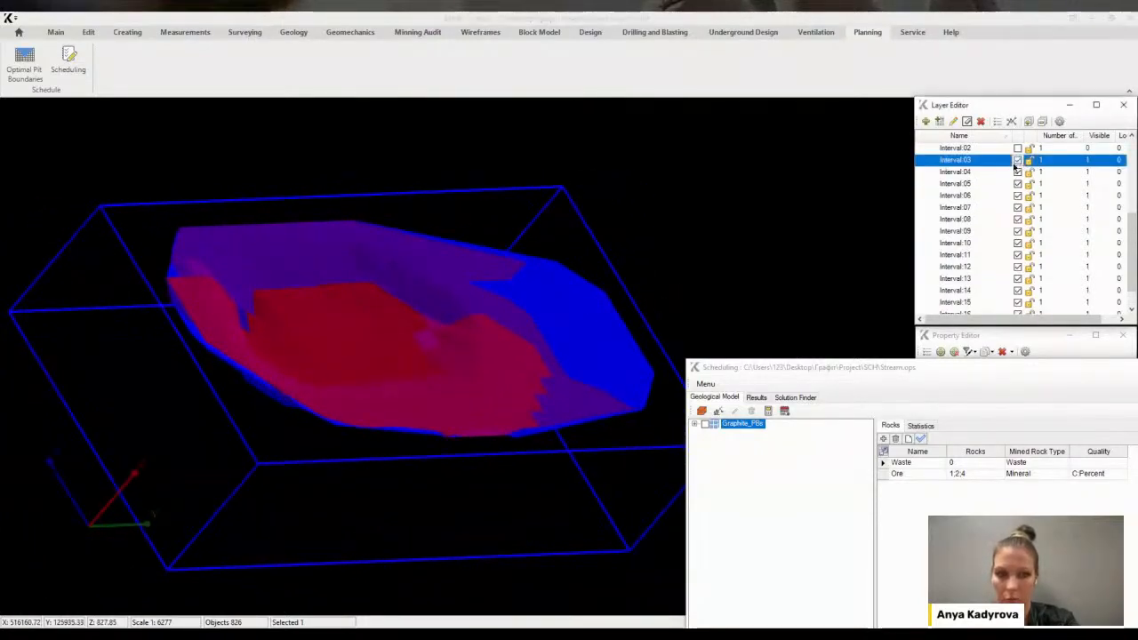
pyautogui.scroll(1, 1026, 178)
pyautogui.click(1018, 183)
pyautogui.click(1018, 172)
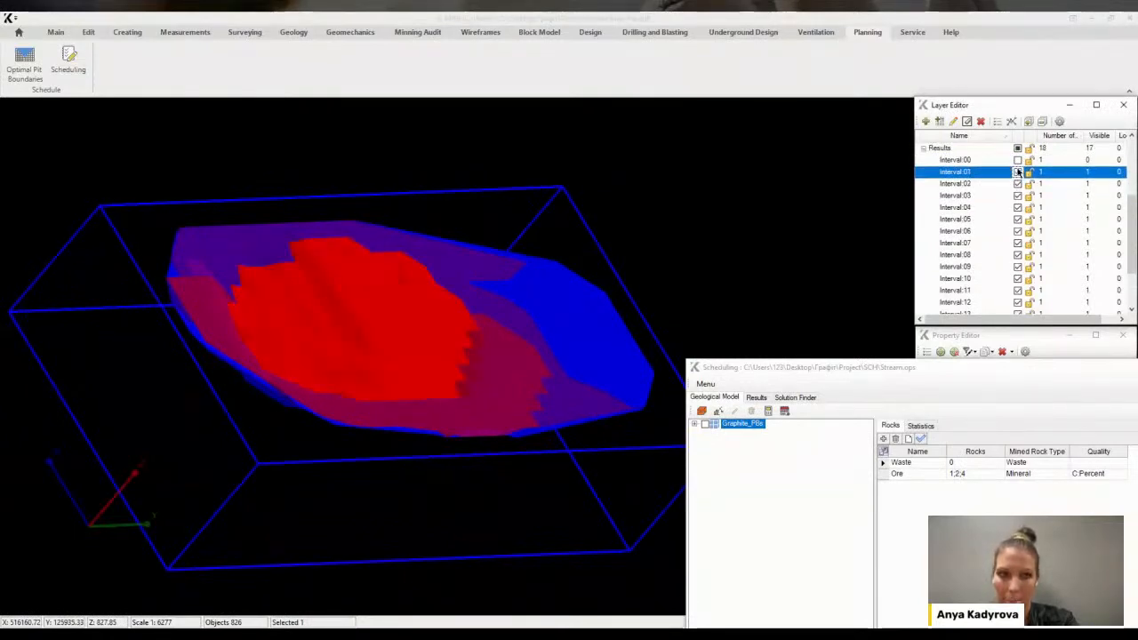
pyautogui.click(1018, 160)
pyautogui.click(1017, 147)
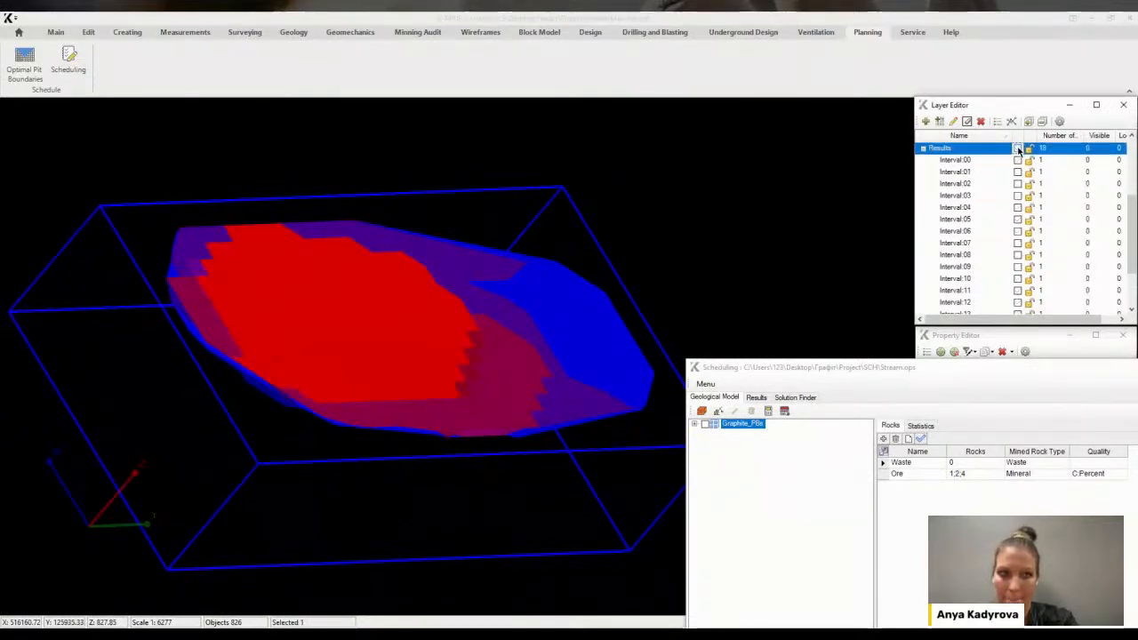
# Create a new sublayer named WF under Results and move all interval layers into it
pyautogui.rightClick(946, 147)
pyautogui.click(966, 165)
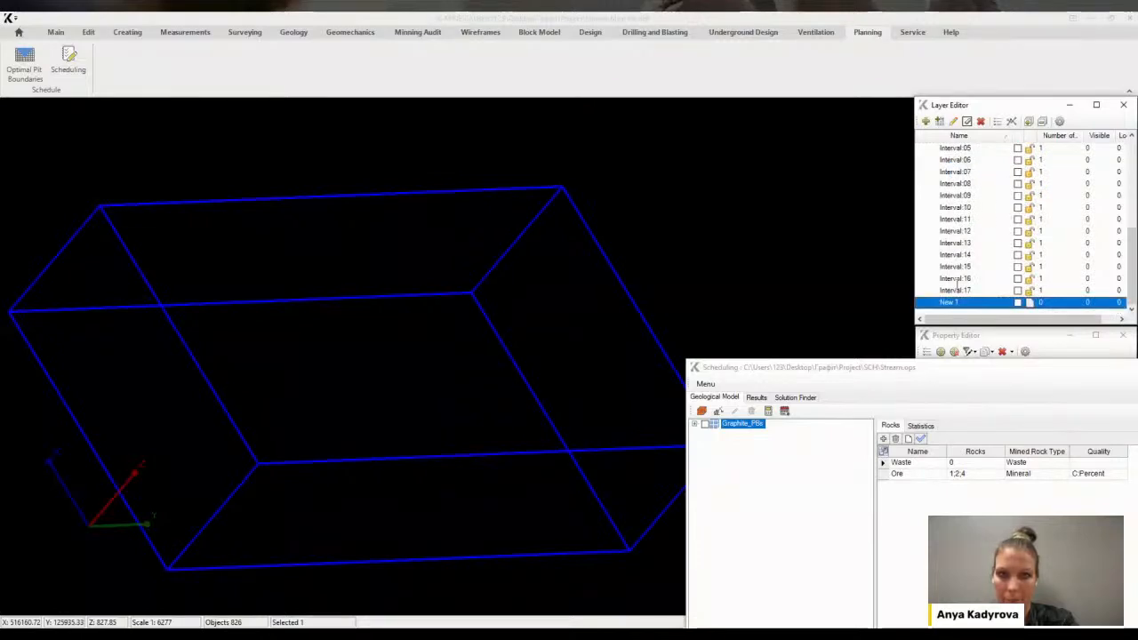
pyautogui.click(960, 303)
pyautogui.write('WF')
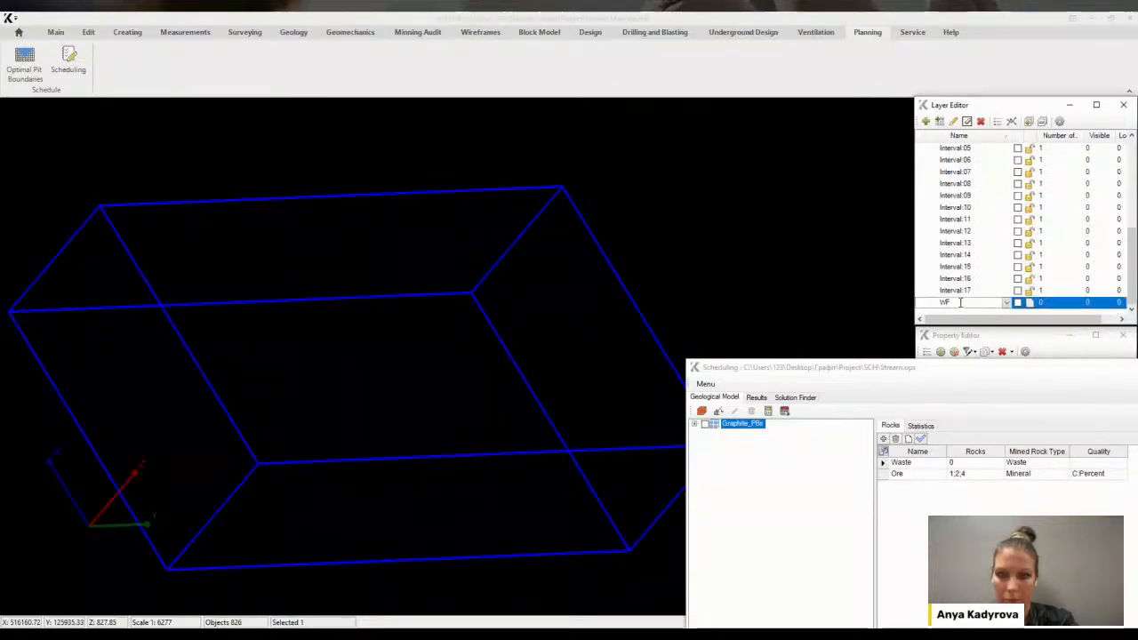
pyautogui.keyDown('shift'); pyautogui.click(960, 266); pyautogui.keyUp('shift')
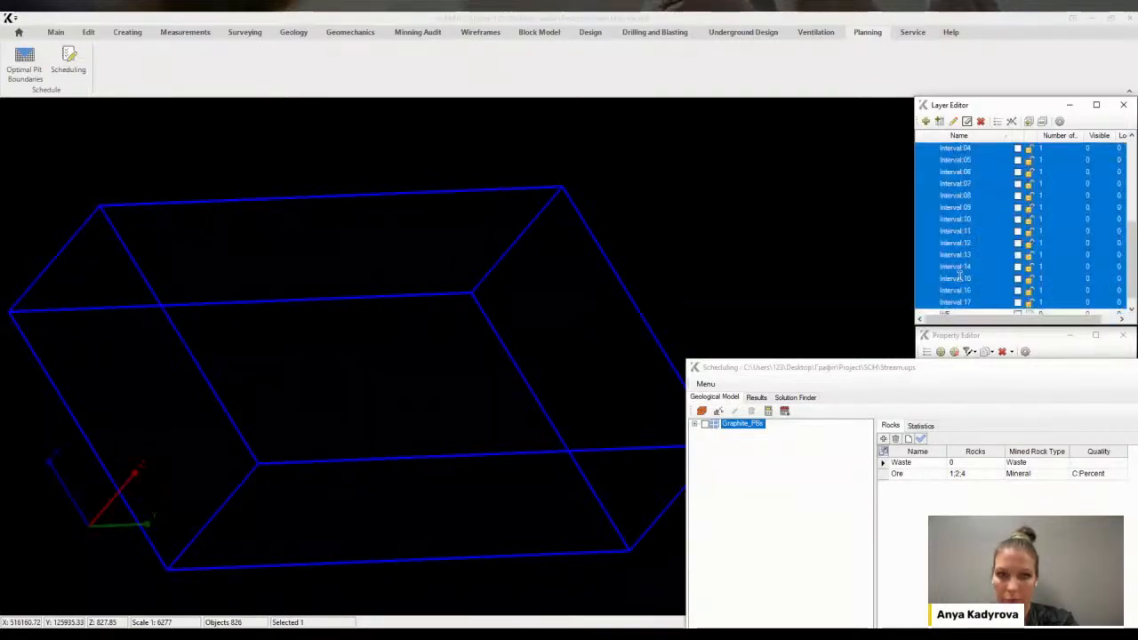
pyautogui.moveTo(950, 307); pyautogui.dragTo(948, 304)
pyautogui.press('Return')
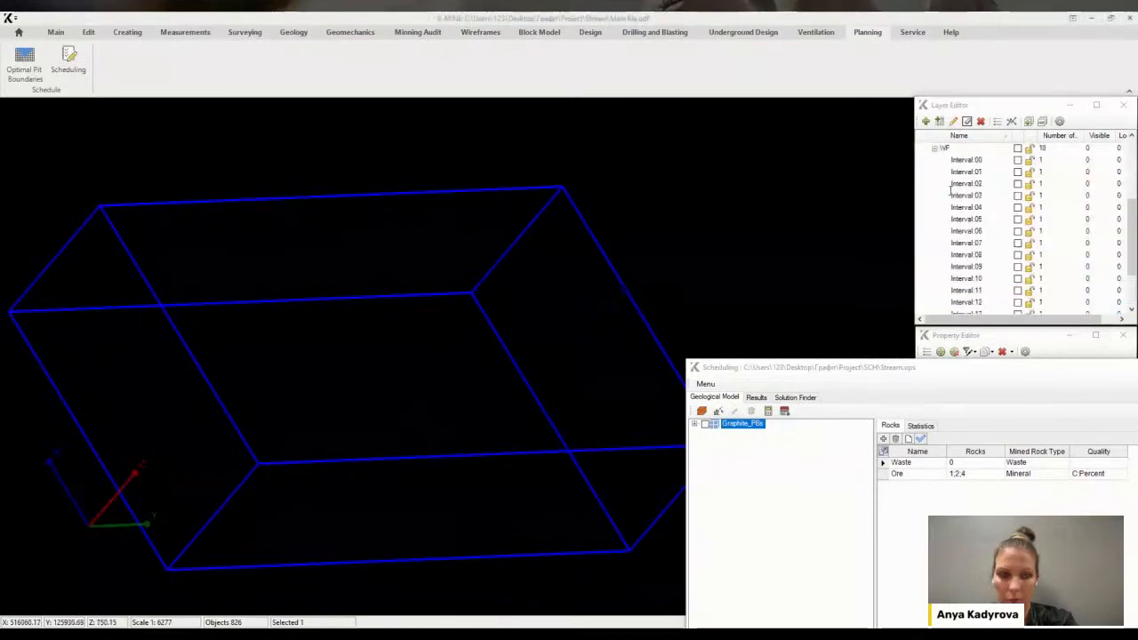
# Add another sublayer named PL under the Results layer
pyautogui.click(934, 150)
pyautogui.click(943, 256)
pyautogui.rightClick(942, 256)
pyautogui.click(989, 280)
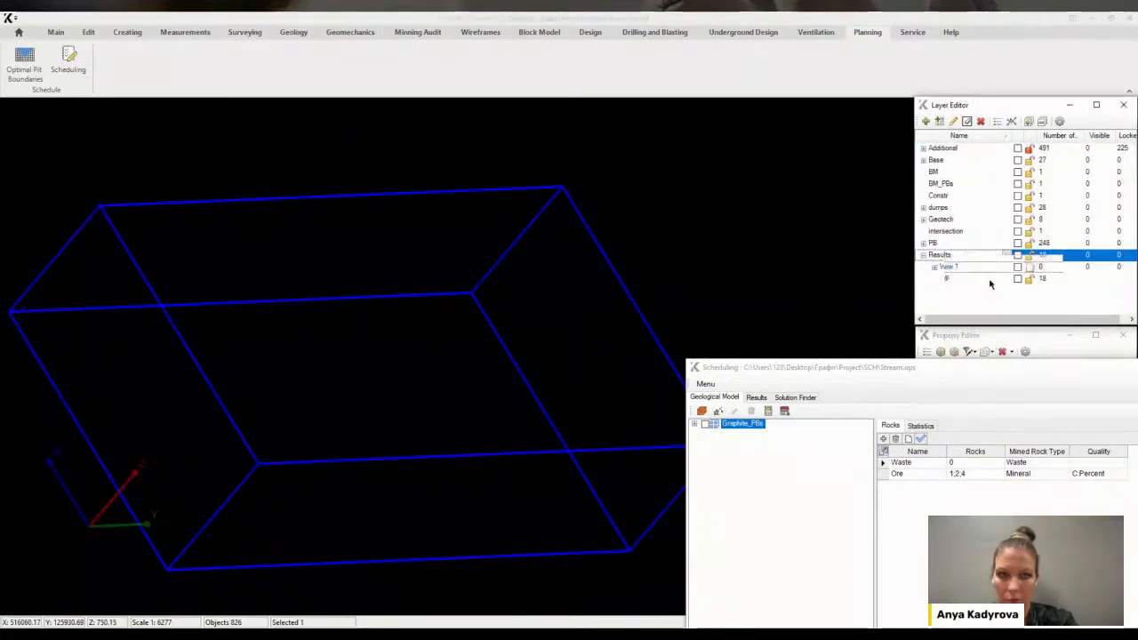
pyautogui.click(965, 267)
pyautogui.click(966, 268)
pyautogui.write('PL')
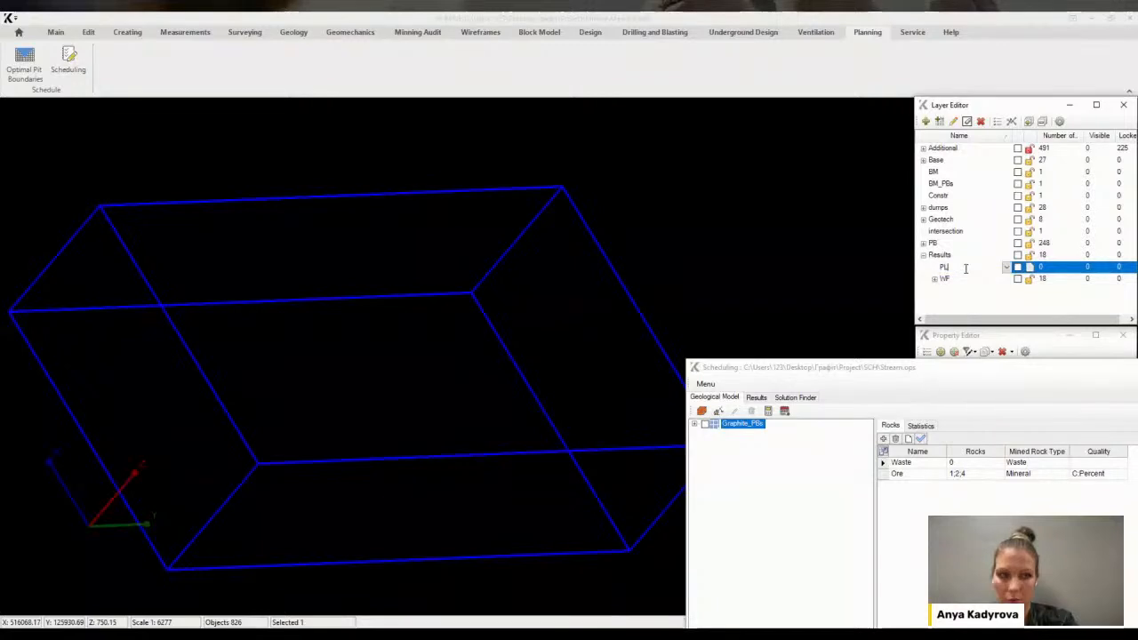
pyautogui.press('Return')
# Set the result settings' object type to Polyline
pyautogui.click(799, 401)
pyautogui.click(1031, 426)
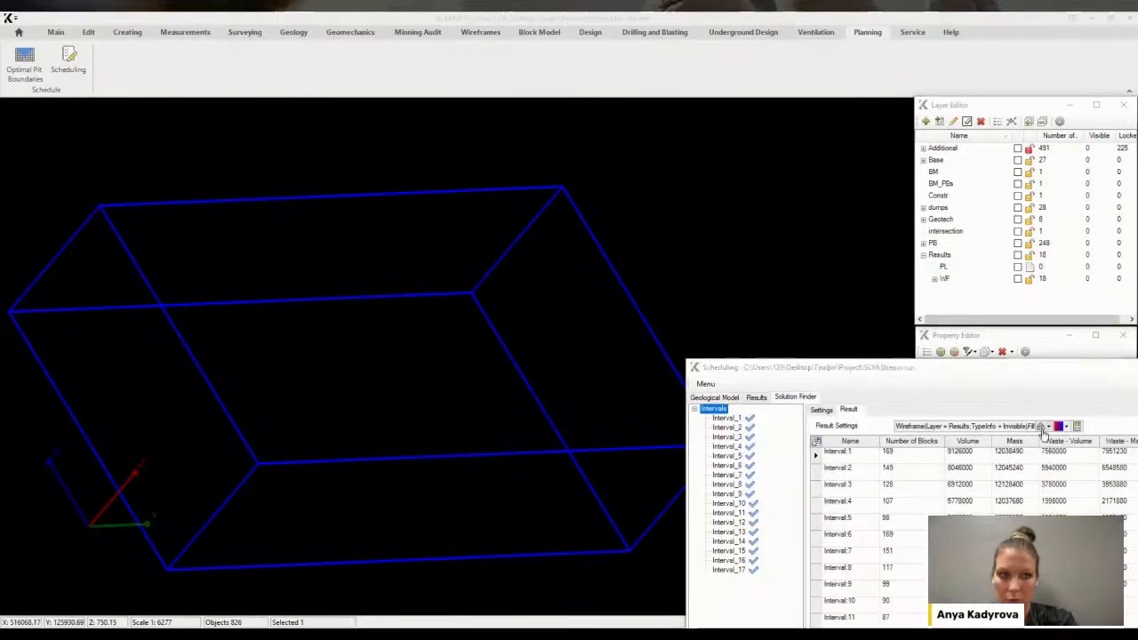
pyautogui.click(983, 187)
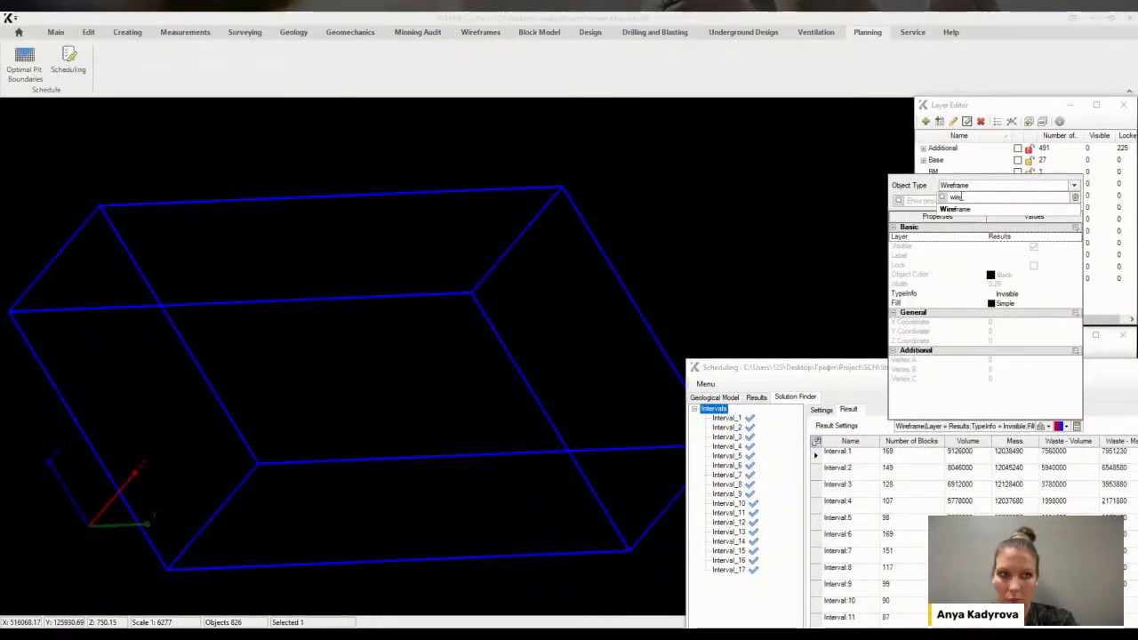
pyautogui.press('BackSpace')
pyautogui.press('BackSpace')
pyautogui.press('BackSpace')
pyautogui.press('BackSpace')
pyautogui.write('pol')
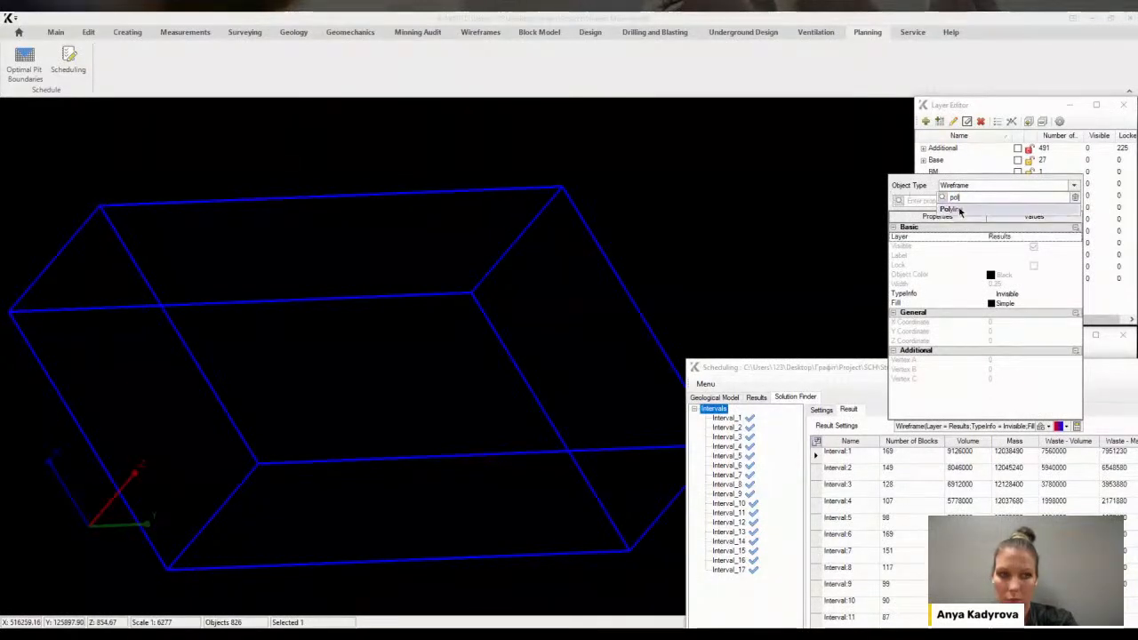
pyautogui.click(951, 209)
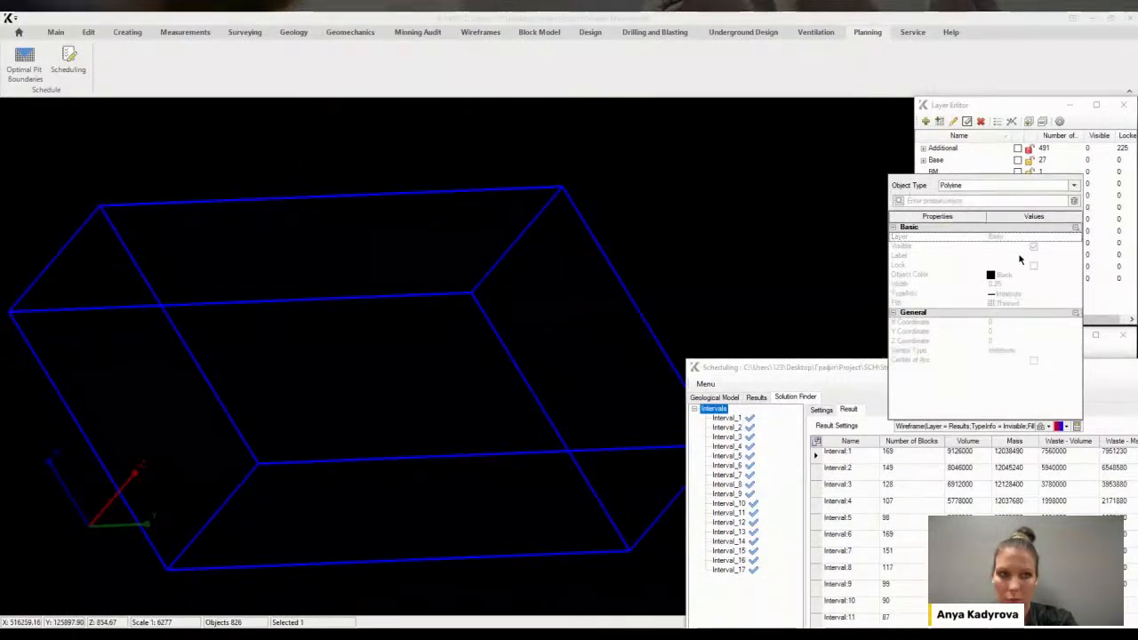
# Set the polyline result layer to the PL sublayer under Results
pyautogui.click(1065, 238)
pyautogui.click(1071, 241)
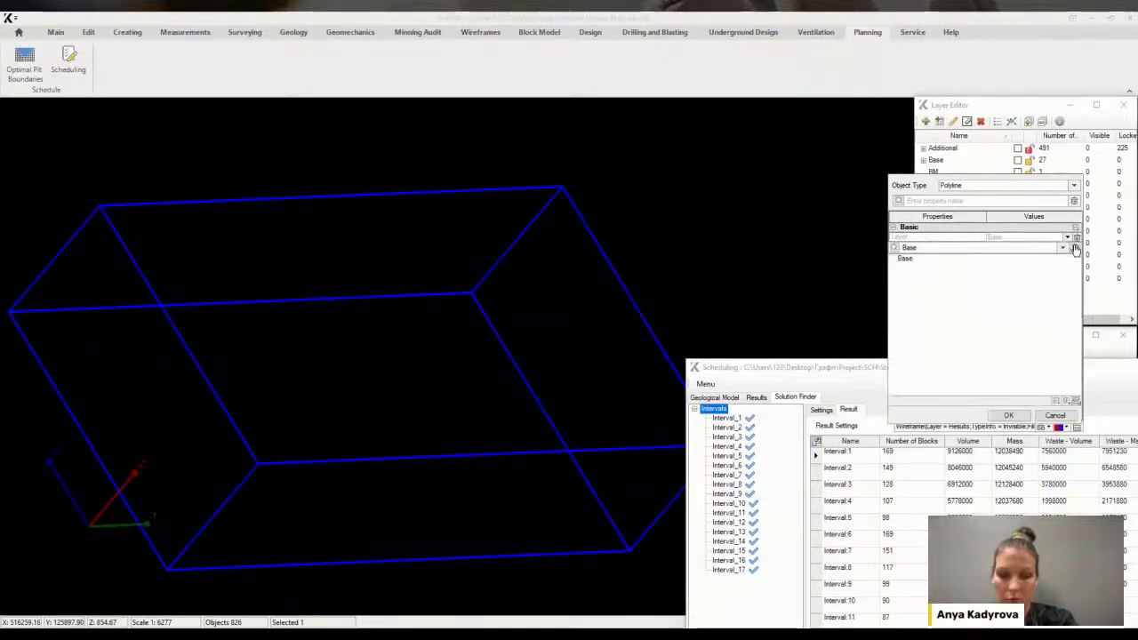
pyautogui.click(894, 345)
pyautogui.click(909, 354)
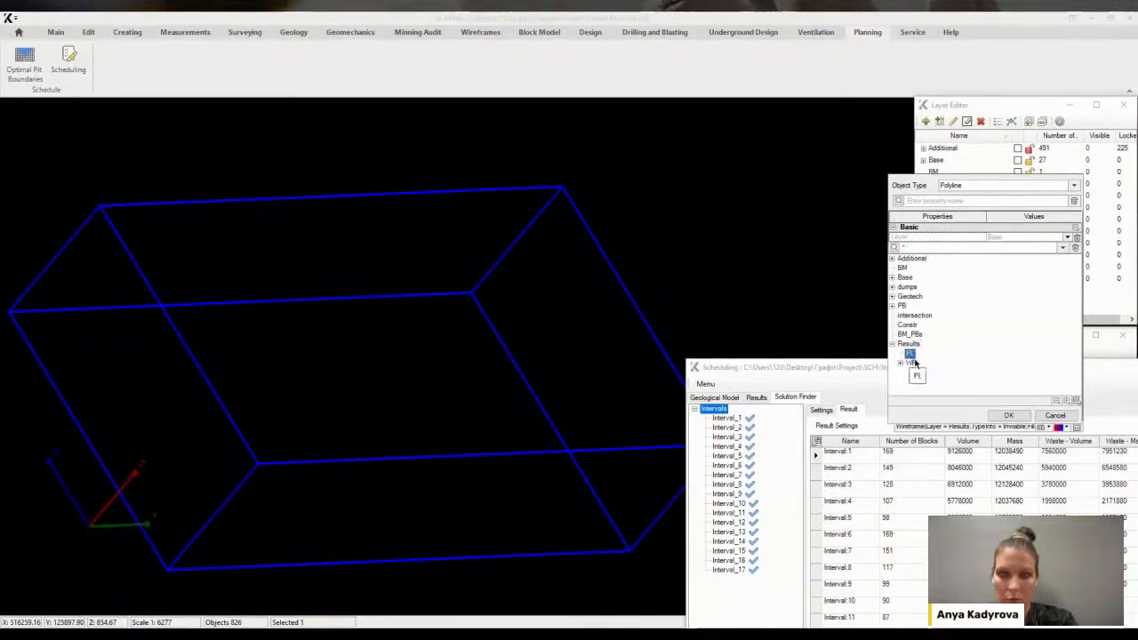
pyautogui.click(1005, 416)
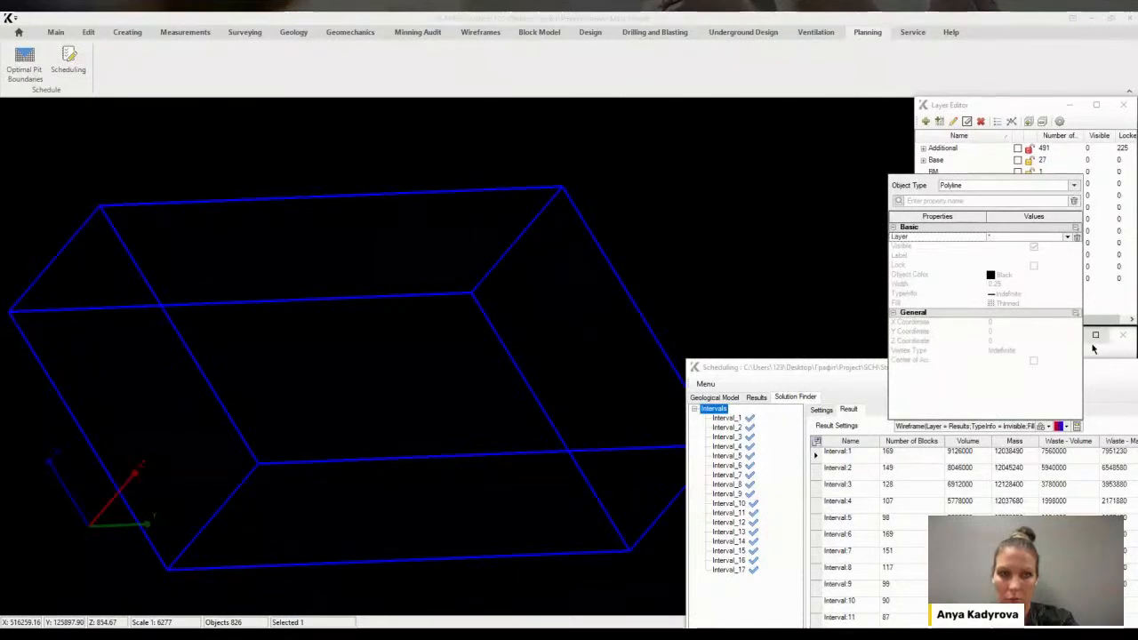
pyautogui.click(880, 318)
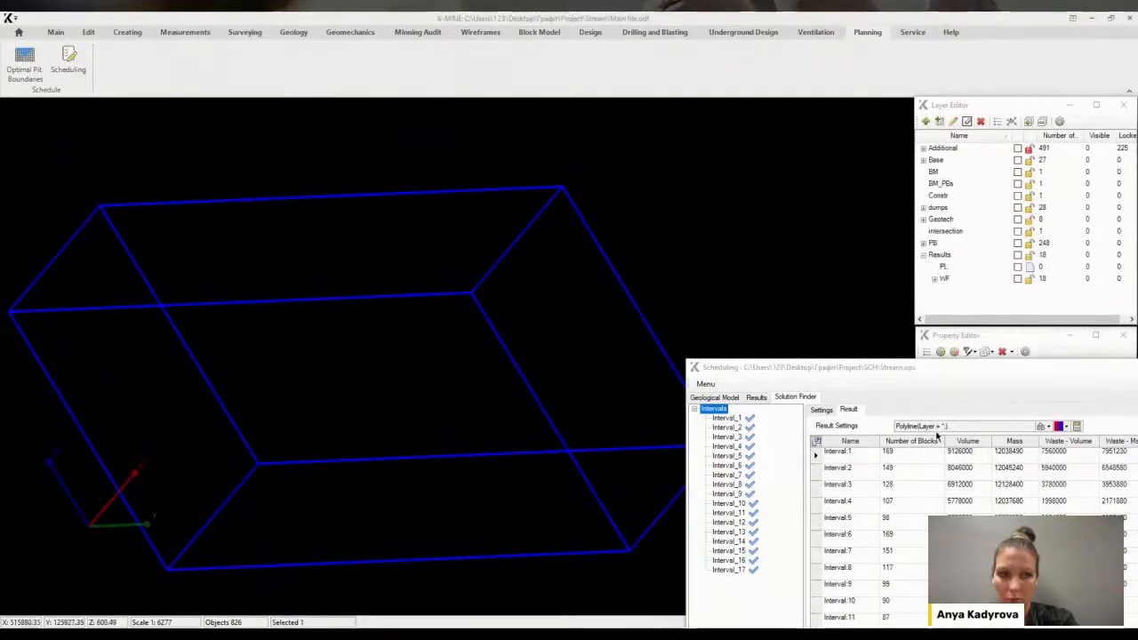
# Output the interval results as polylines and expand the Results layer tree to view them
pyautogui.click(1076, 427)
pyautogui.moveTo(1130, 247); pyautogui.dragTo(1130, 298)
pyautogui.click(946, 219)
pyautogui.scroll(3, 972, 248)
pyautogui.scroll(3, 972, 249)
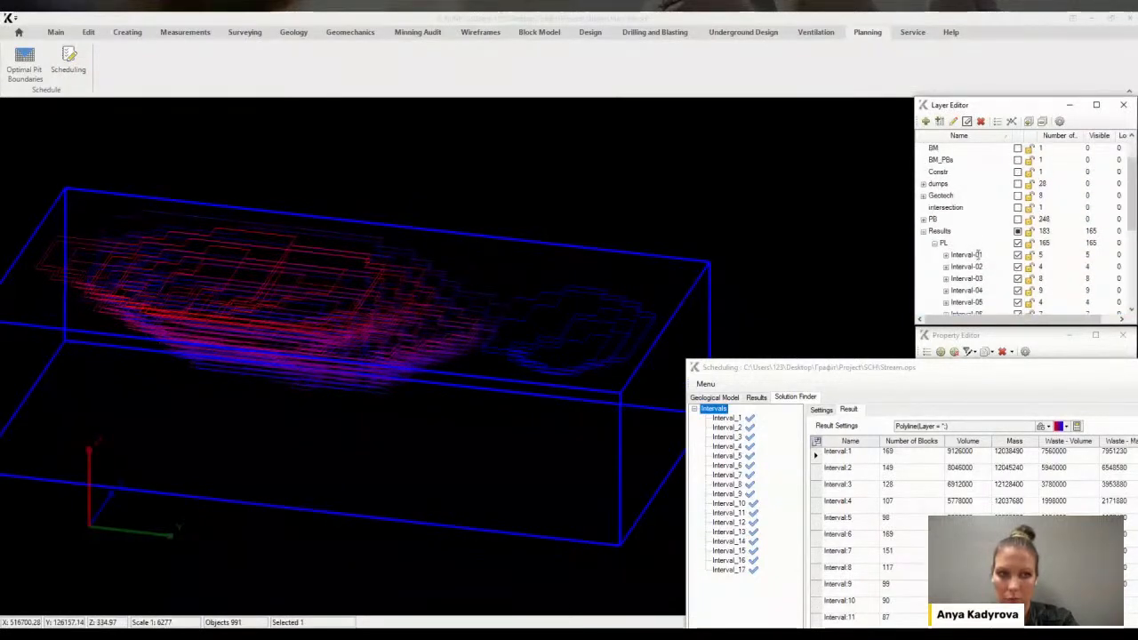
# Hide the PL layer, then display only Interval-01's polylines and zoom in on them
pyautogui.scroll(-5, 997, 254)
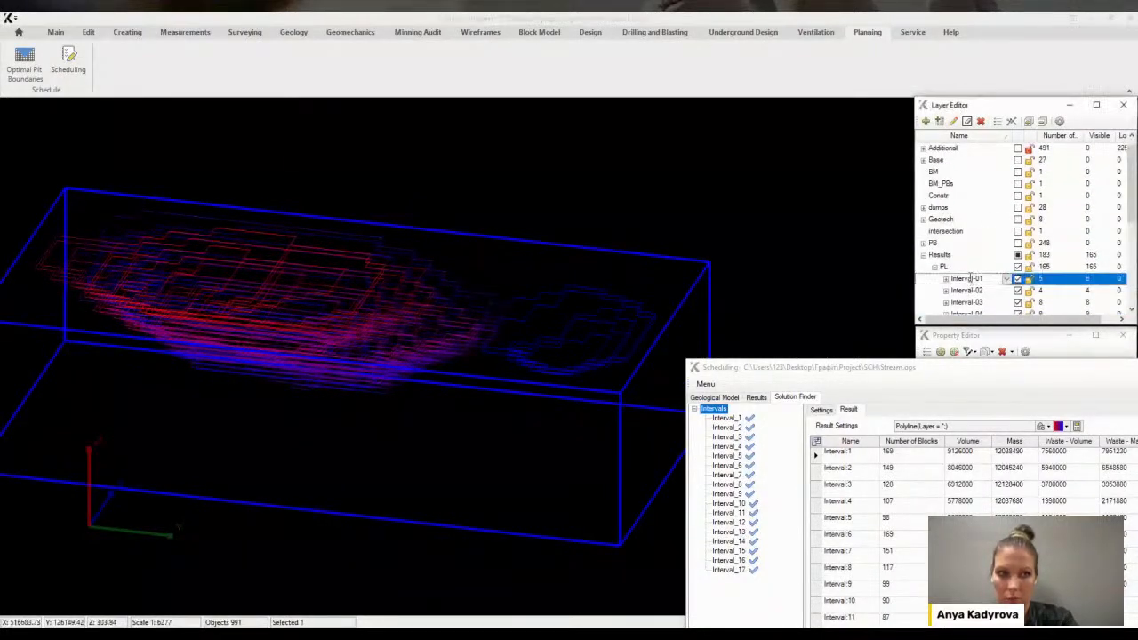
pyautogui.scroll(3, 1003, 267)
pyautogui.click(1013, 207)
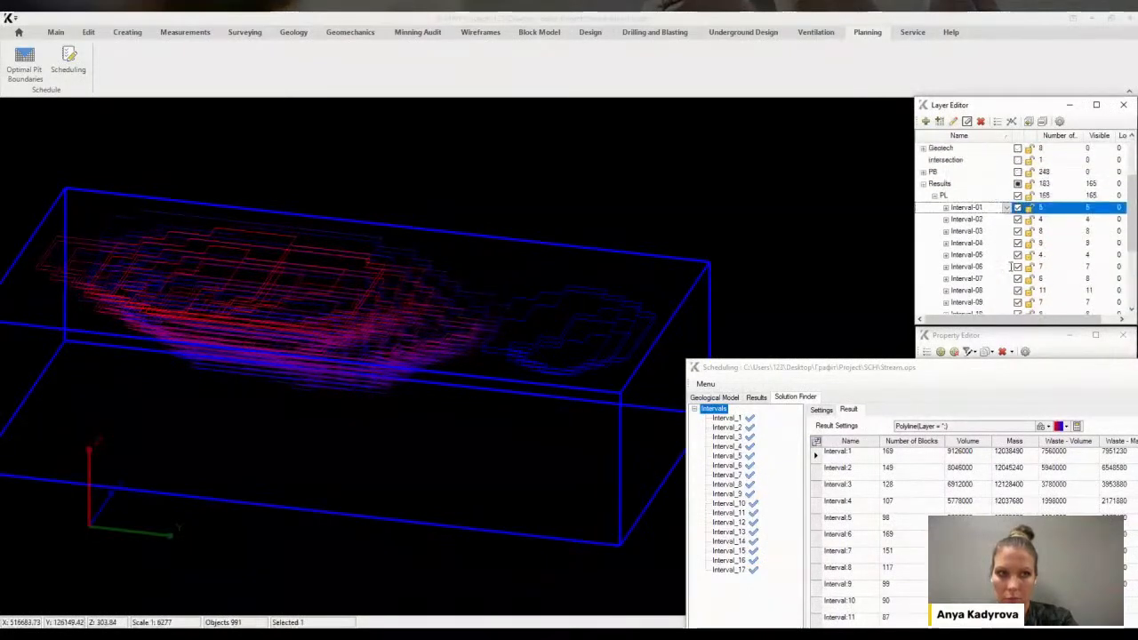
pyautogui.click(1019, 197)
pyautogui.scroll(-5, 980, 201)
pyautogui.scroll(5, 979, 263)
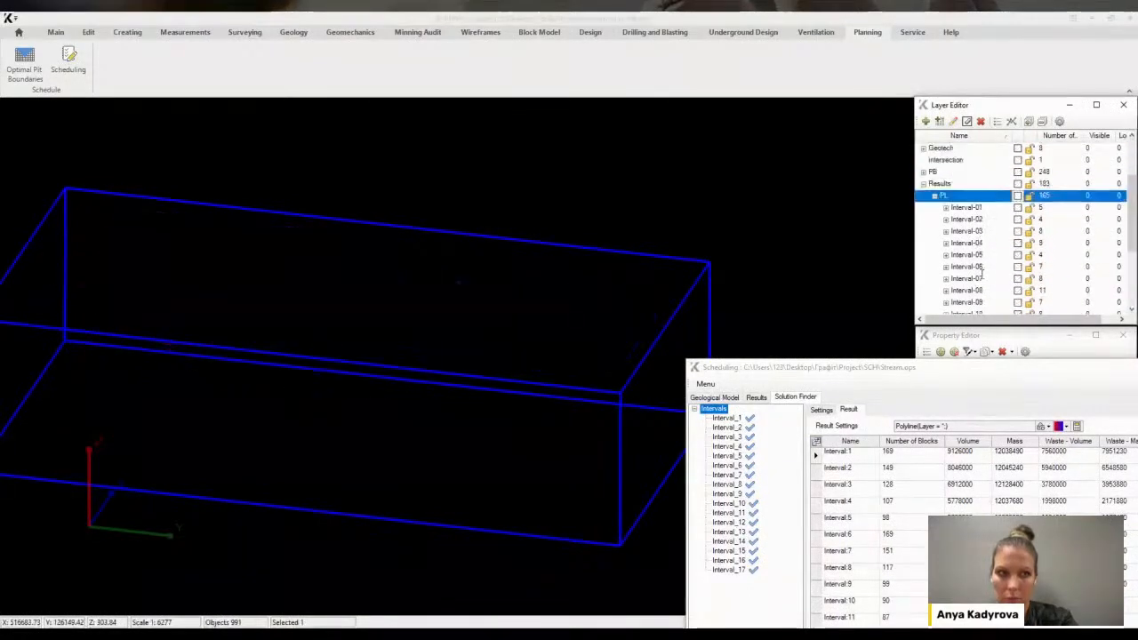
pyautogui.scroll(-3, 980, 270)
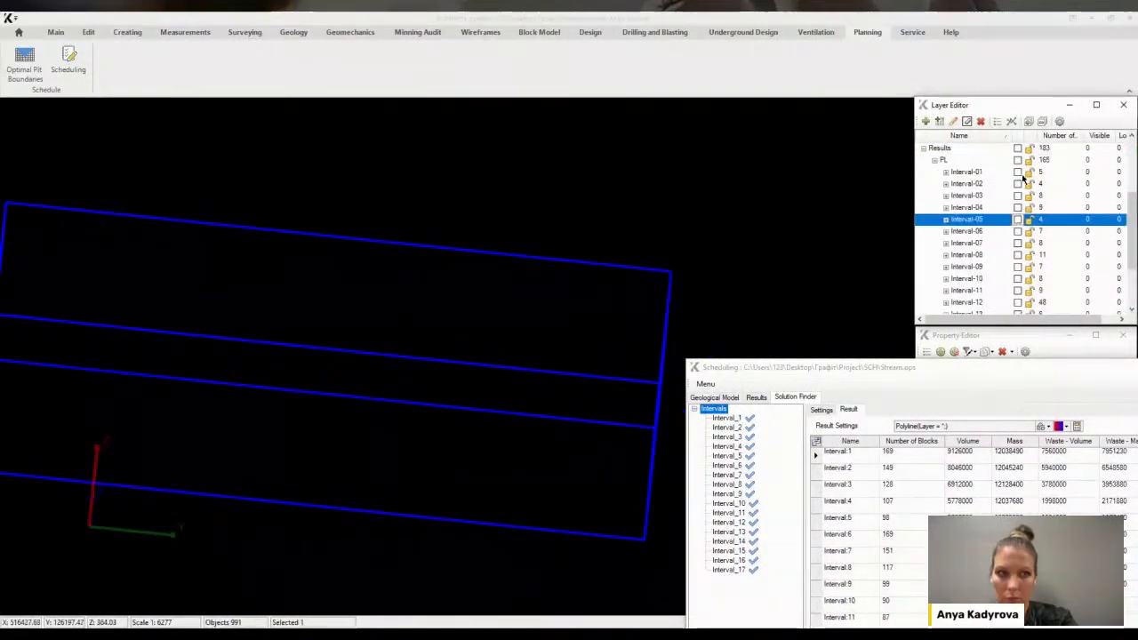
pyautogui.click(1019, 173)
pyautogui.moveTo(468, 243); pyautogui.dragTo(151, 307, button='middle')
pyautogui.scroll(2, 136, 299)
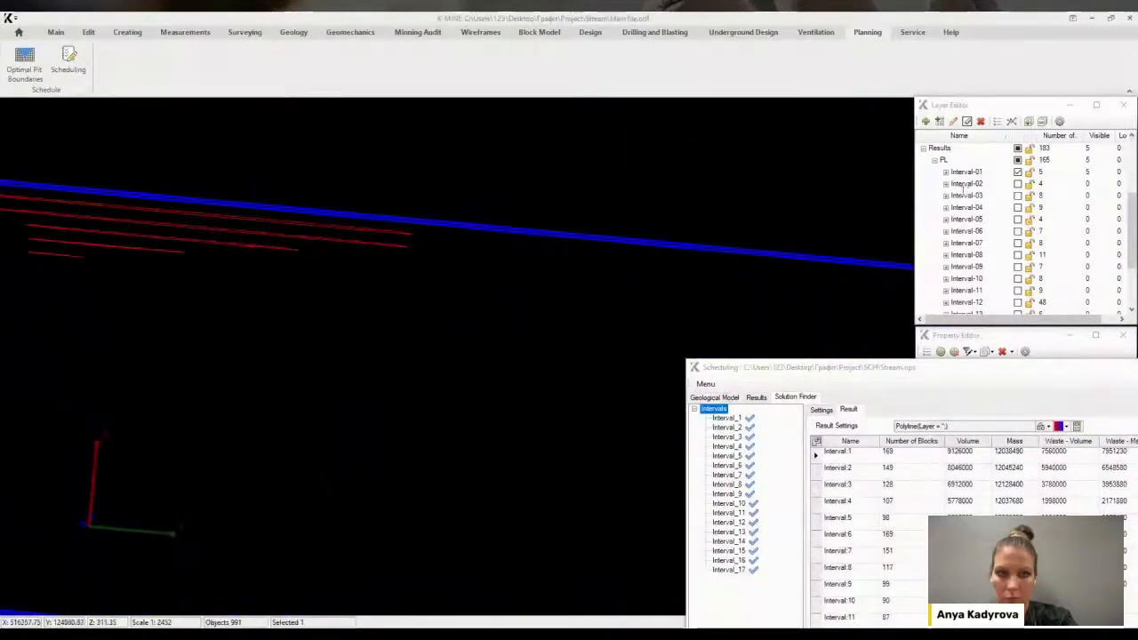
# Switch the display from Interval-01 to Interval-14's polylines and orbit the view to inspect them
pyautogui.click(1019, 173)
pyautogui.scroll(-1, 973, 254)
pyautogui.scroll(-3, 974, 253)
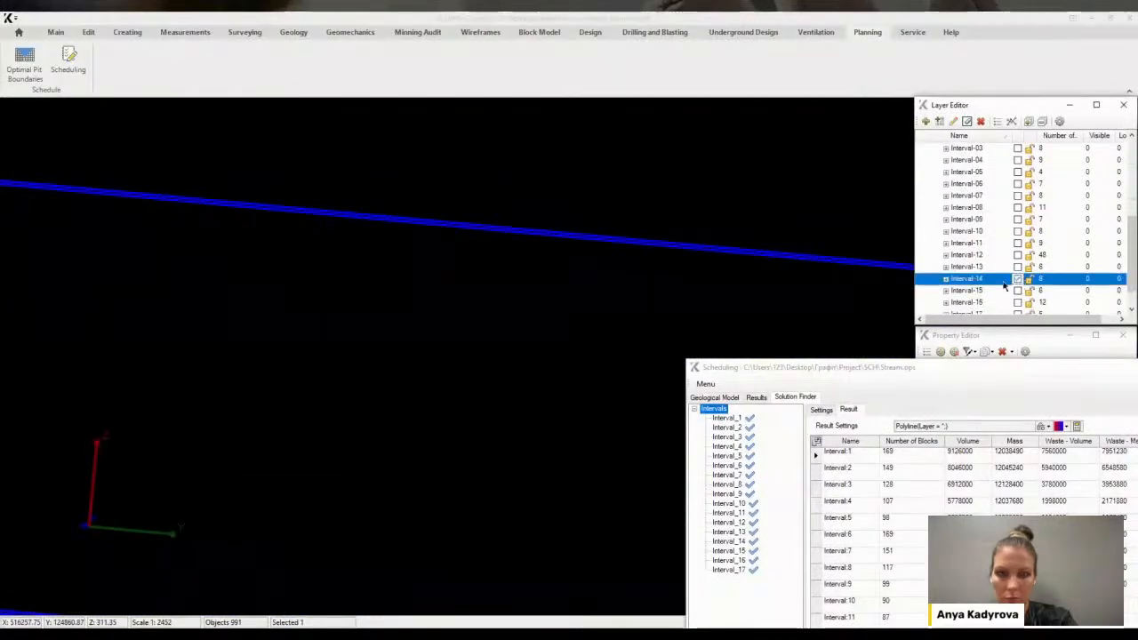
pyautogui.click(1018, 278)
pyautogui.moveTo(452, 297); pyautogui.dragTo(364, 220, button='middle')
pyautogui.scroll(3, 436, 269)
pyautogui.scroll(-3, 436, 269)
pyautogui.scroll(3, 419, 244)
pyautogui.moveTo(419, 243); pyautogui.dragTo(434, 213, button='middle')
# Expand Interval-14's polyline layer into its sublayers and toggle the 0.0 sublayer's visibility
pyautogui.click(970, 281)
pyautogui.click(946, 279)
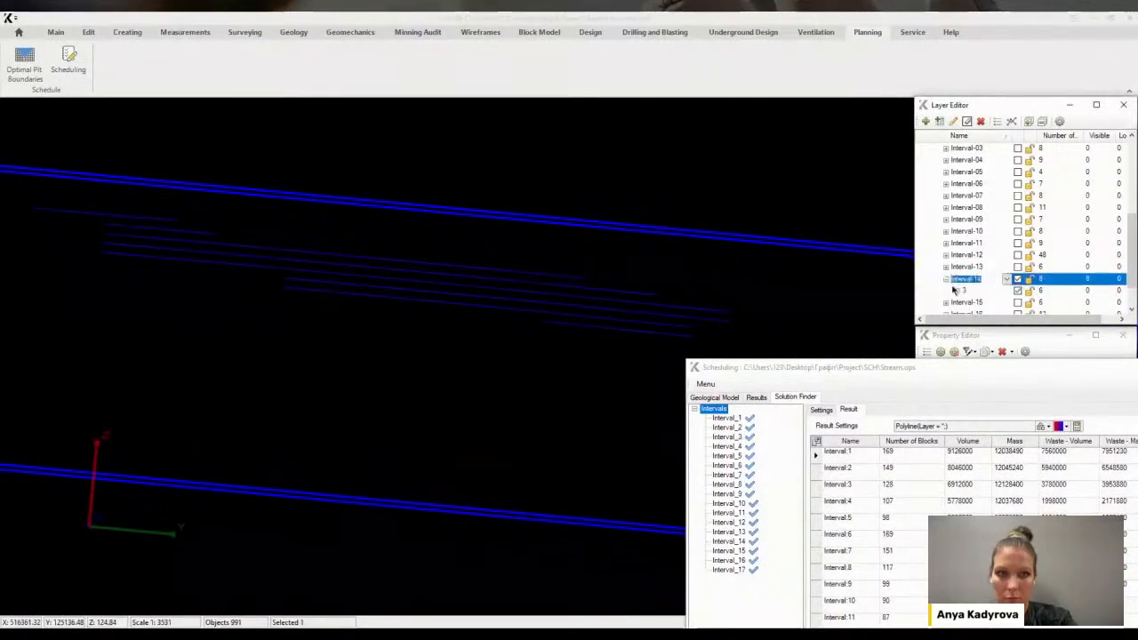
pyautogui.click(956, 290)
pyautogui.click(1018, 207)
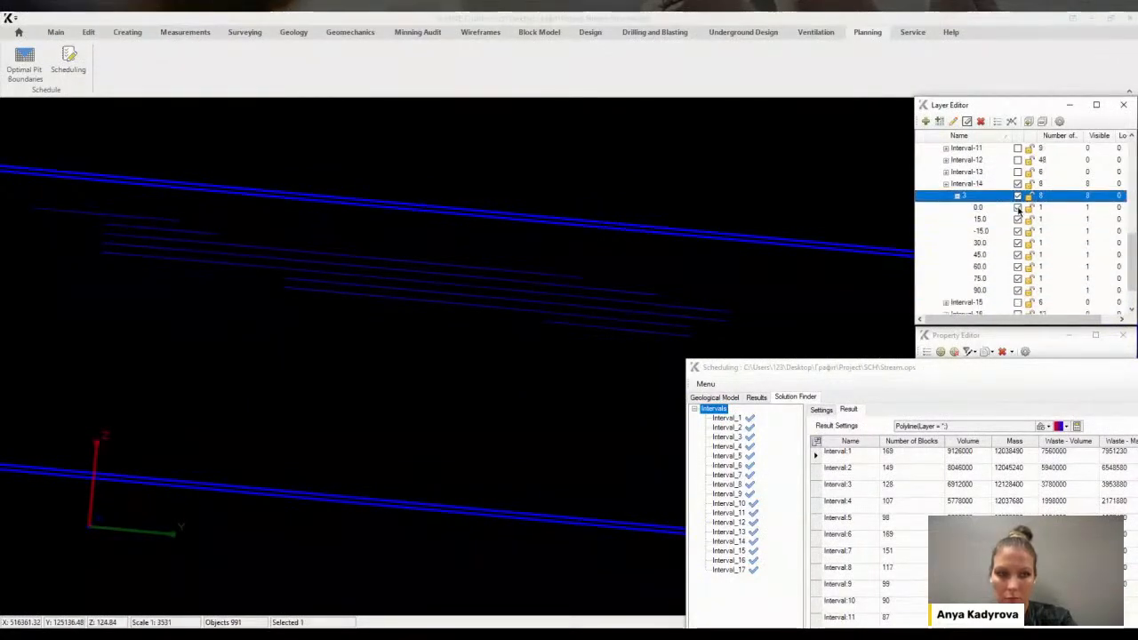